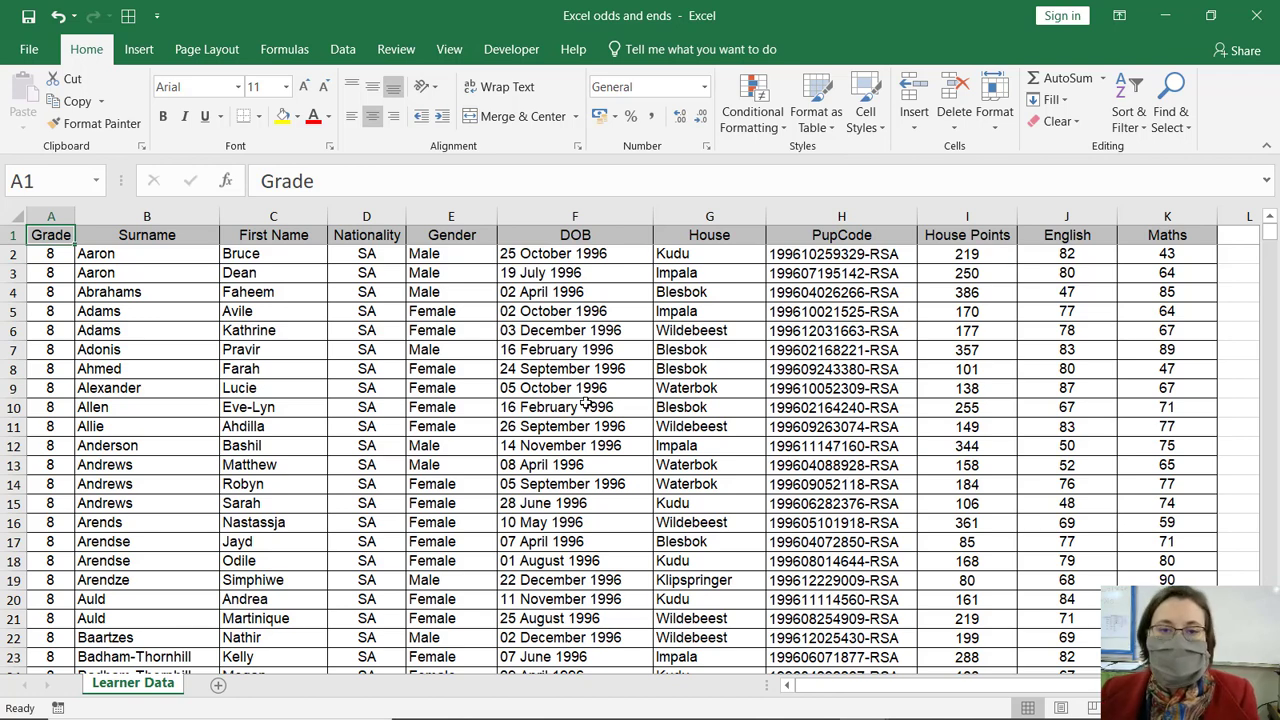
Step: Check a birth date and a row 10 English mark, then select the whole English column J
left_click(511, 349)
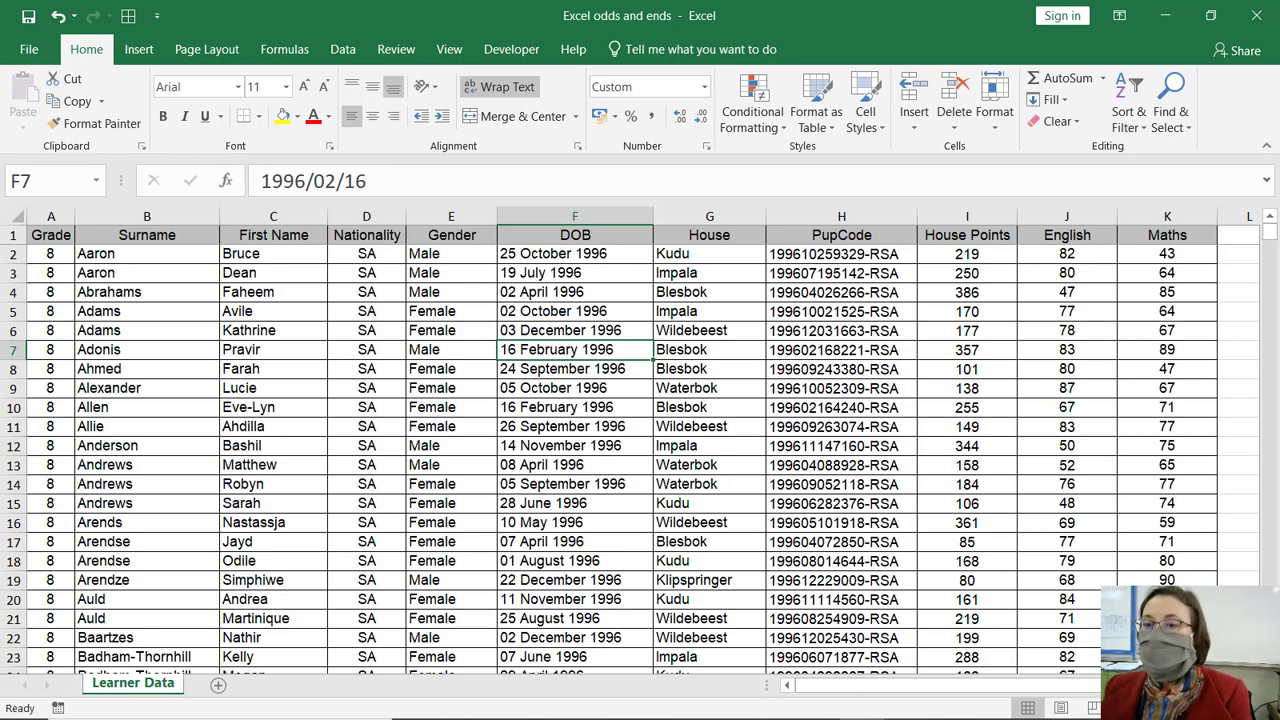
left_click(1033, 406)
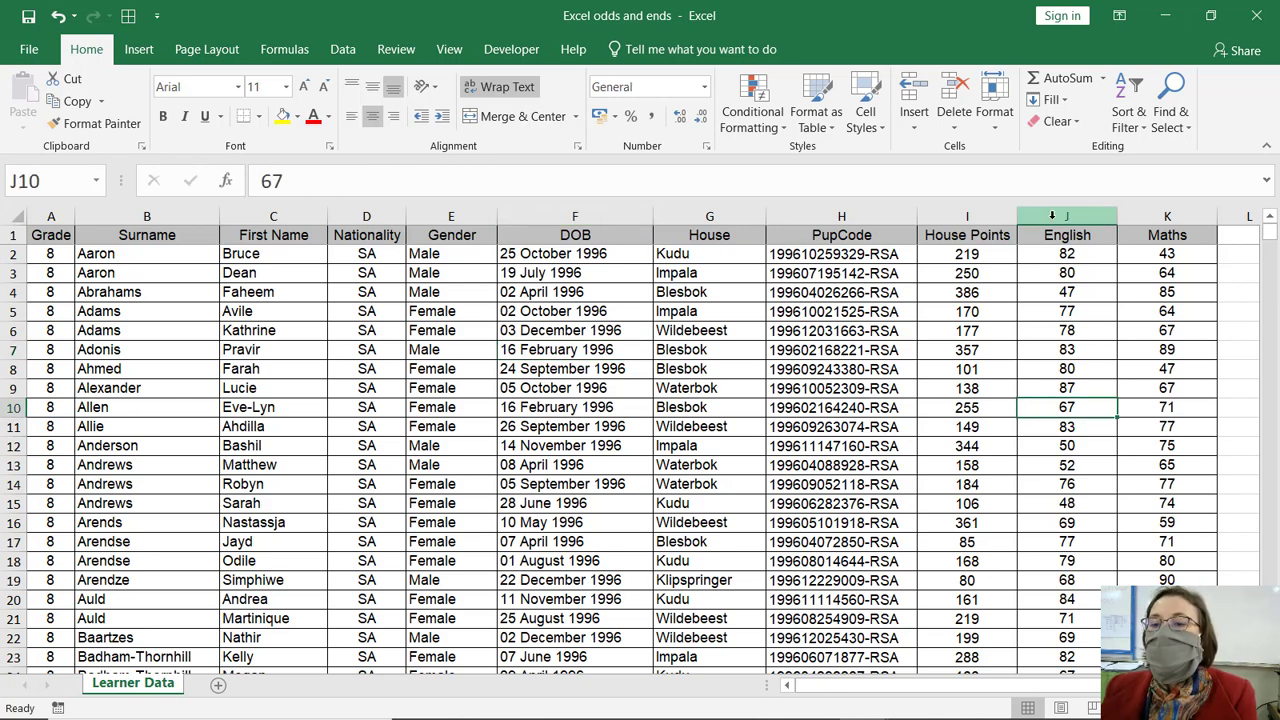
left_click(1052, 215)
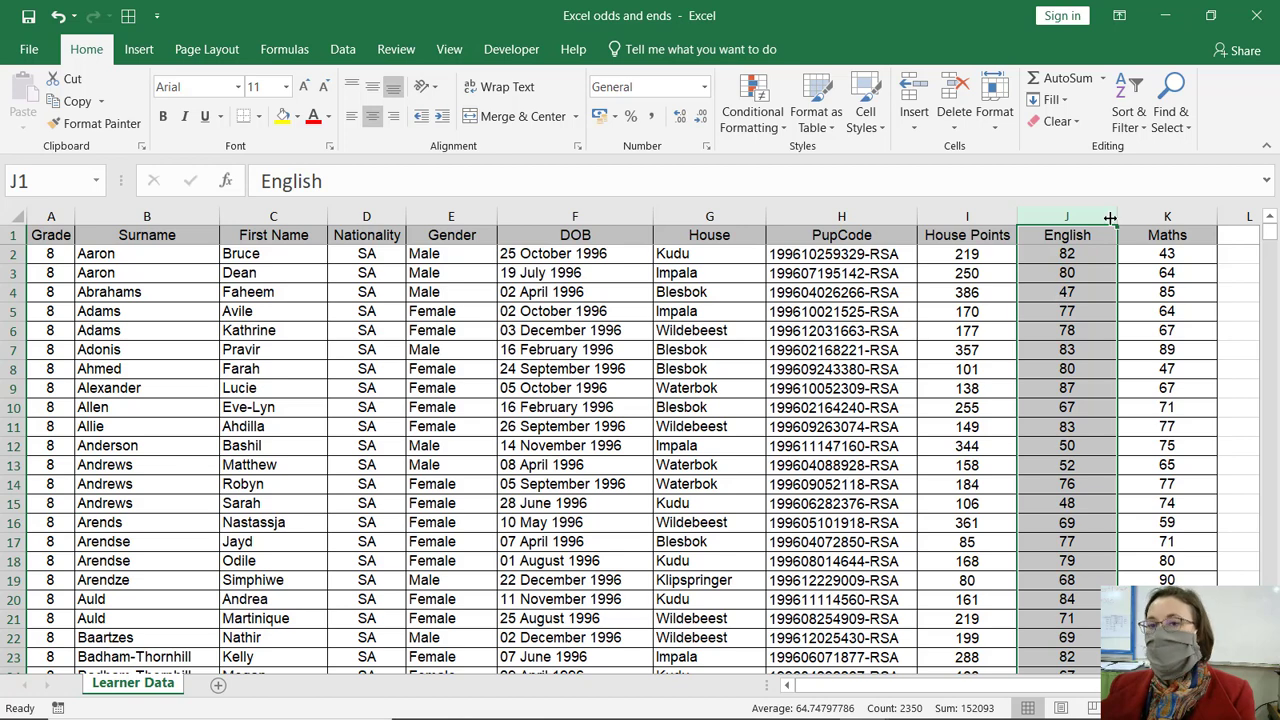
Step: Add a Greater Than rule on the English column against K2 with Light Red Fill and Dark Red Text
left_click(737, 106)
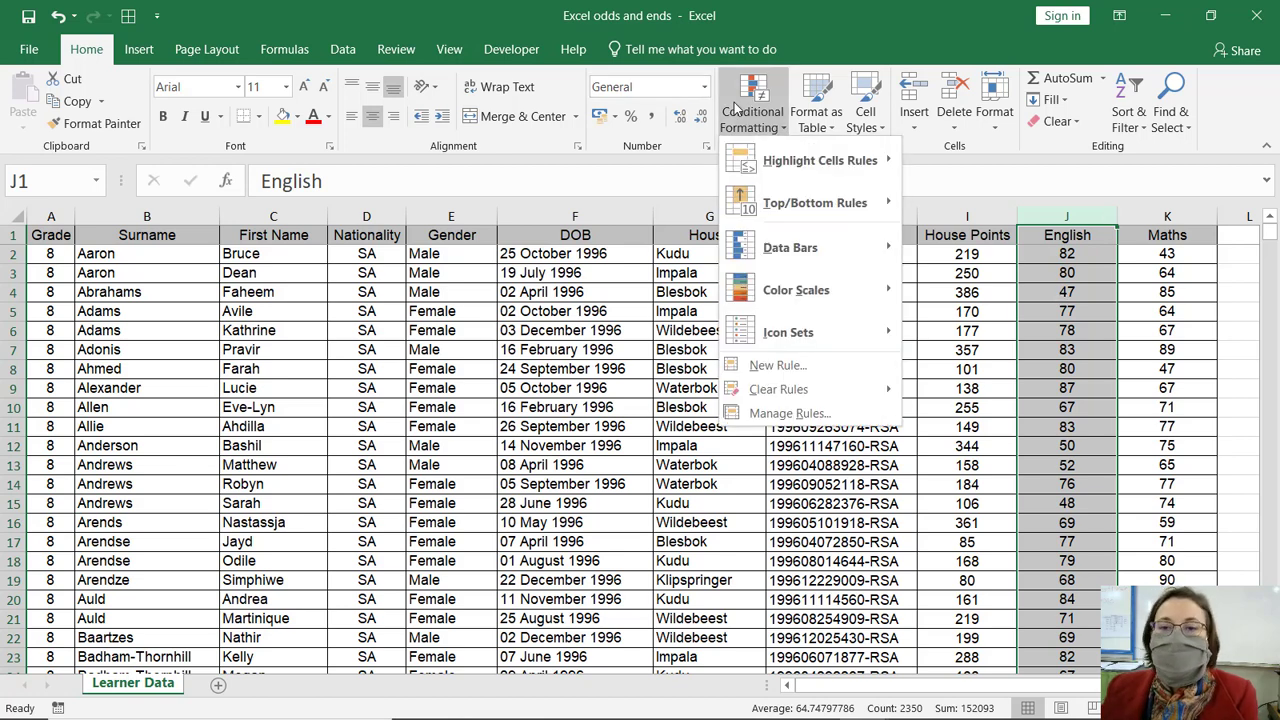
mouse_move(755, 160)
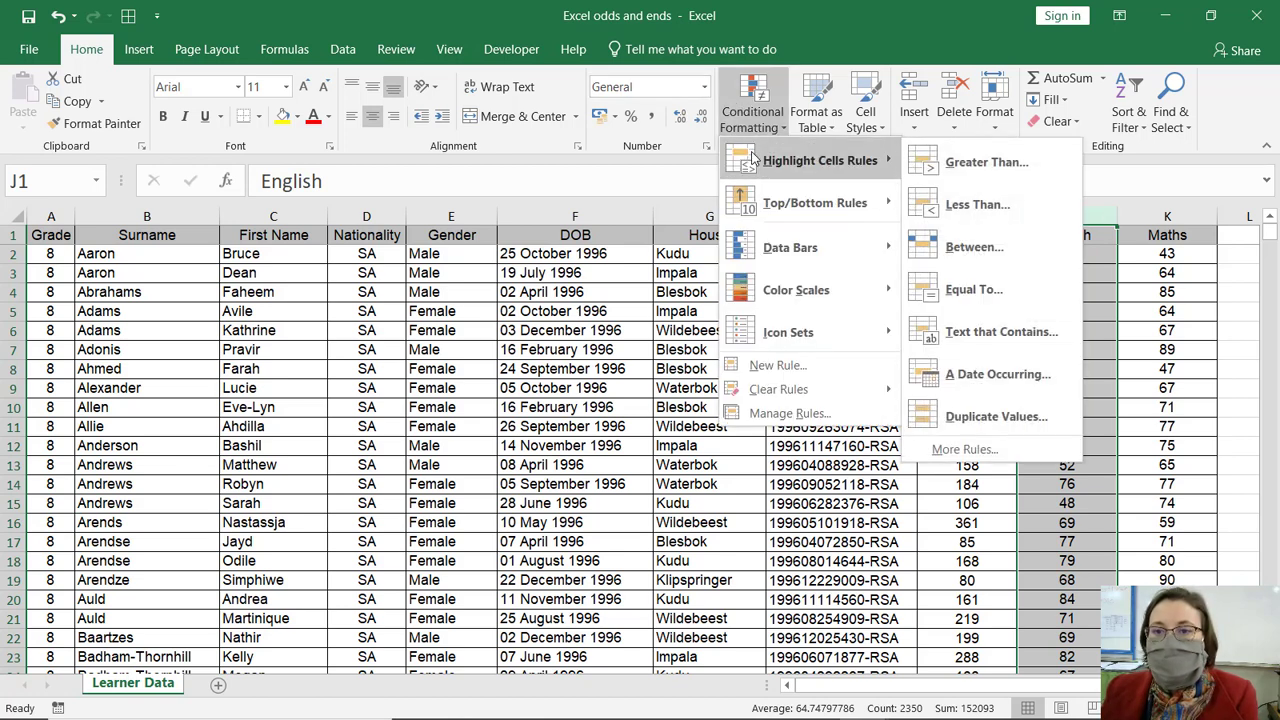
left_click(1017, 160)
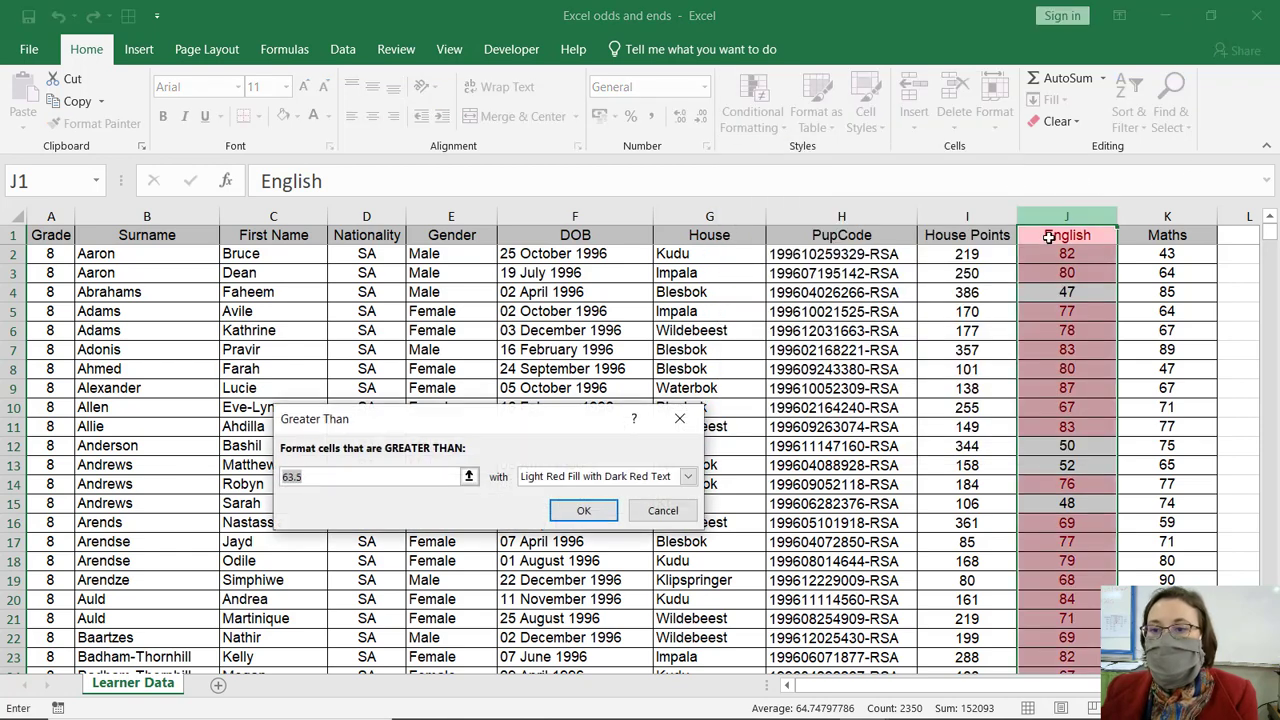
left_click(1176, 253)
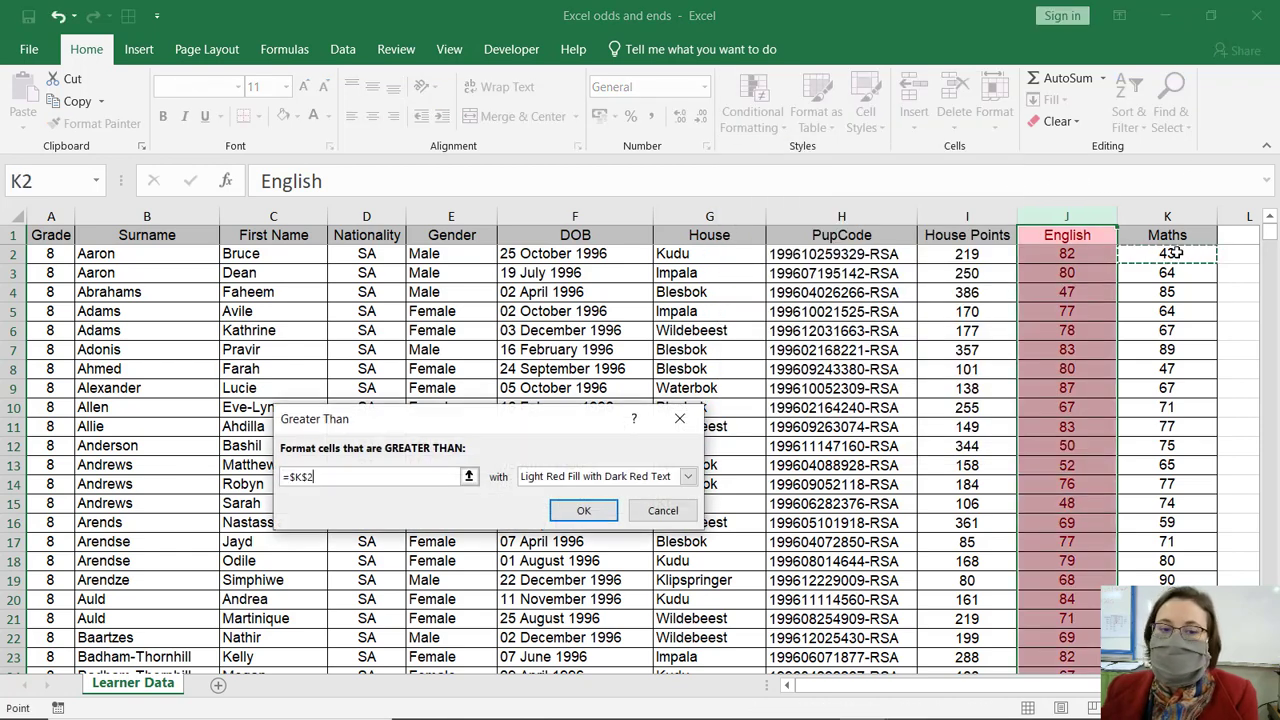
left_click_drag(557, 420, 852, 278)
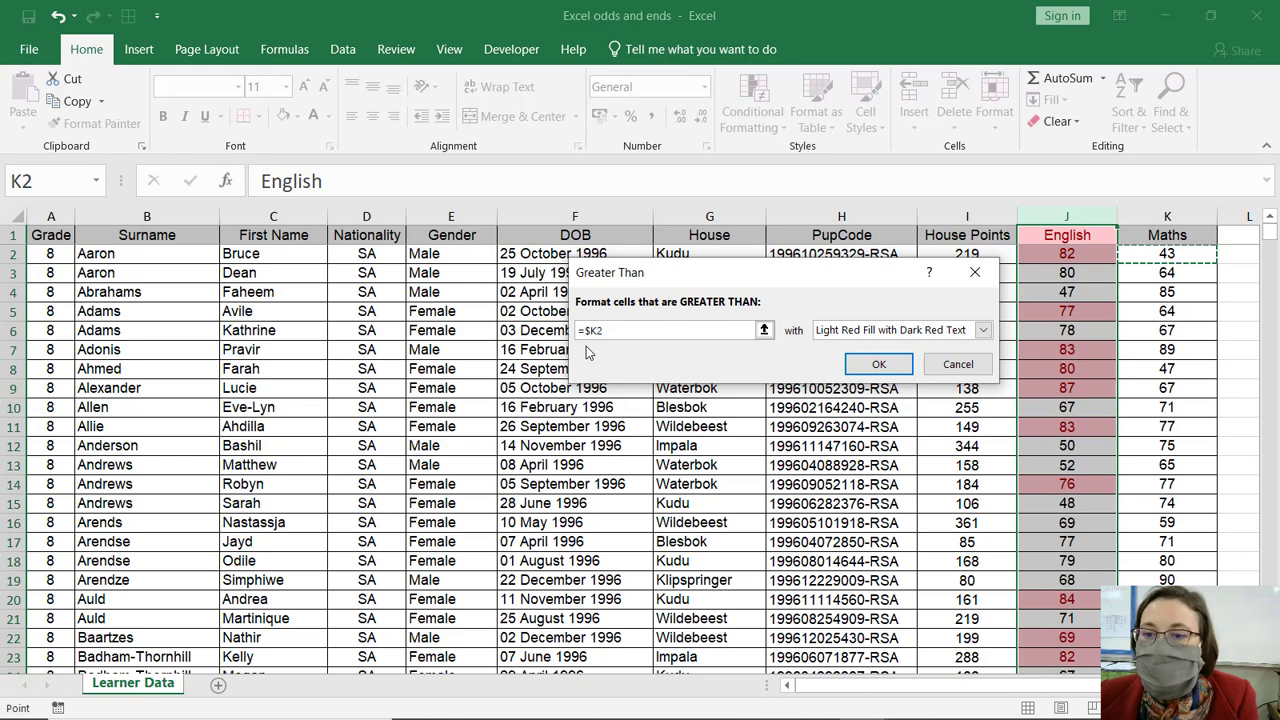
left_click(873, 364)
Step: Select English and Maths marks in rows 2–4 to check the highlighting
left_click_drag(1085, 254, 1167, 254)
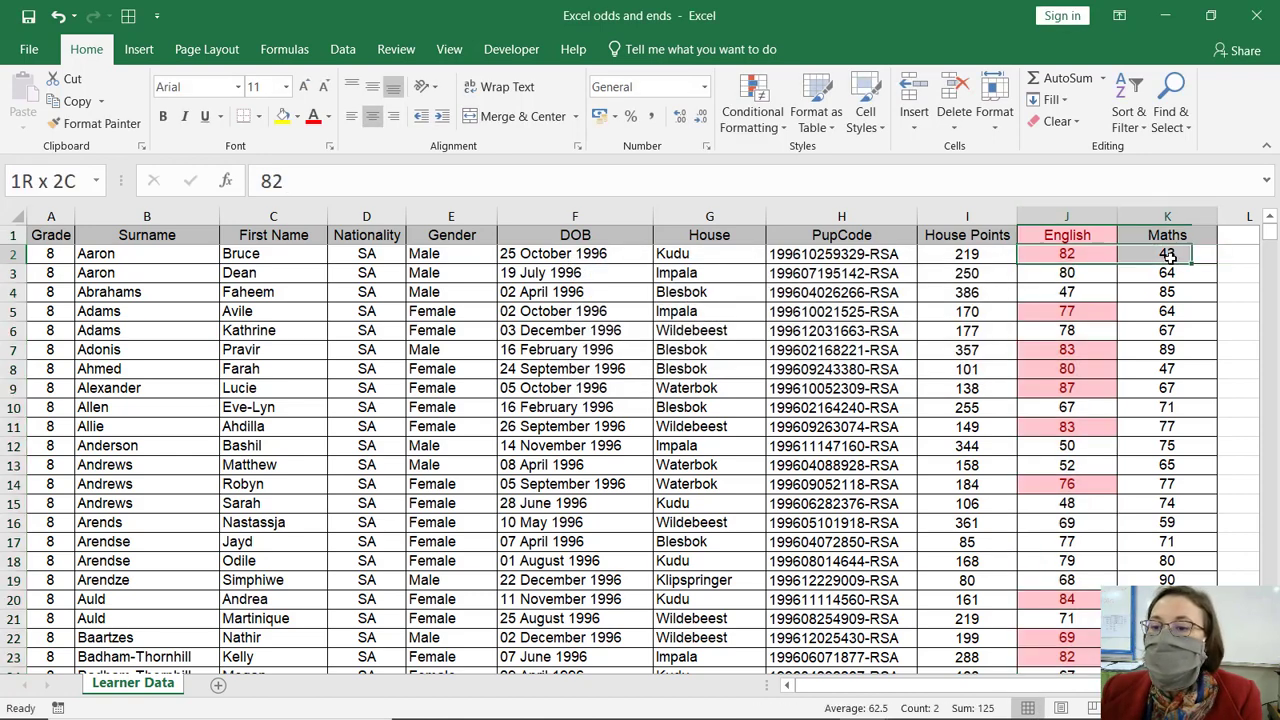
mouse_move(1085, 279)
left_mouse_down()
mouse_move(1140, 292)
mouse_move(1160, 256)
mouse_move(1150, 292)
left_mouse_up()
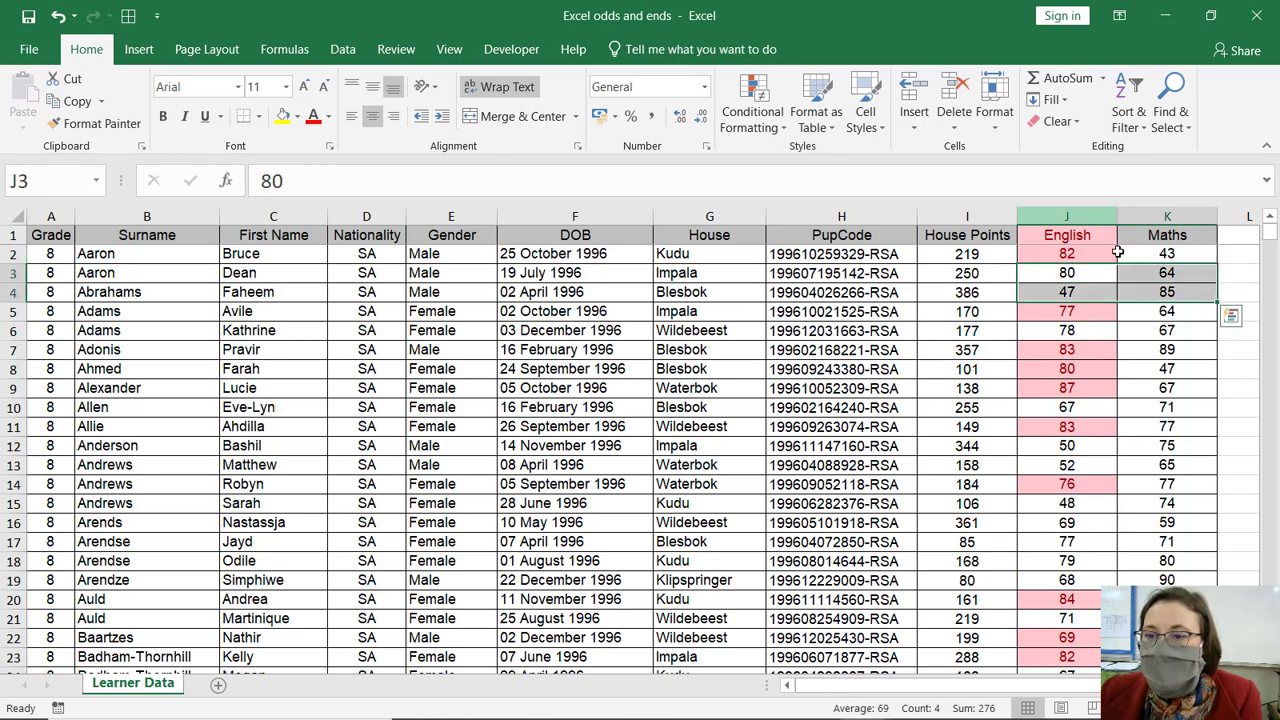
left_click(1111, 276)
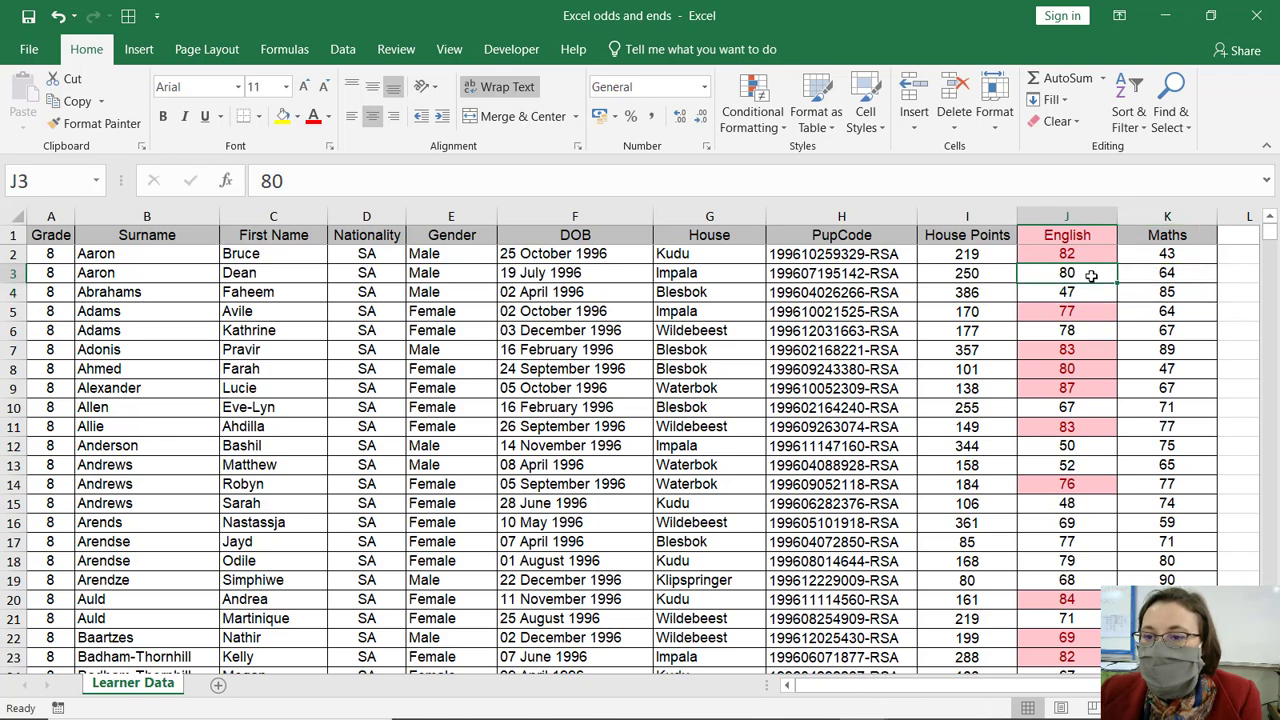
mouse_move(1112, 276)
left_mouse_down()
mouse_move(1124, 292)
mouse_move(1124, 273)
mouse_move(1120, 314)
mouse_move(1137, 328)
left_mouse_up()
Step: Check row 7's English mark, reselect the English column, and cancel a new Greater Than rule
left_click(1103, 354)
left_click(1090, 216)
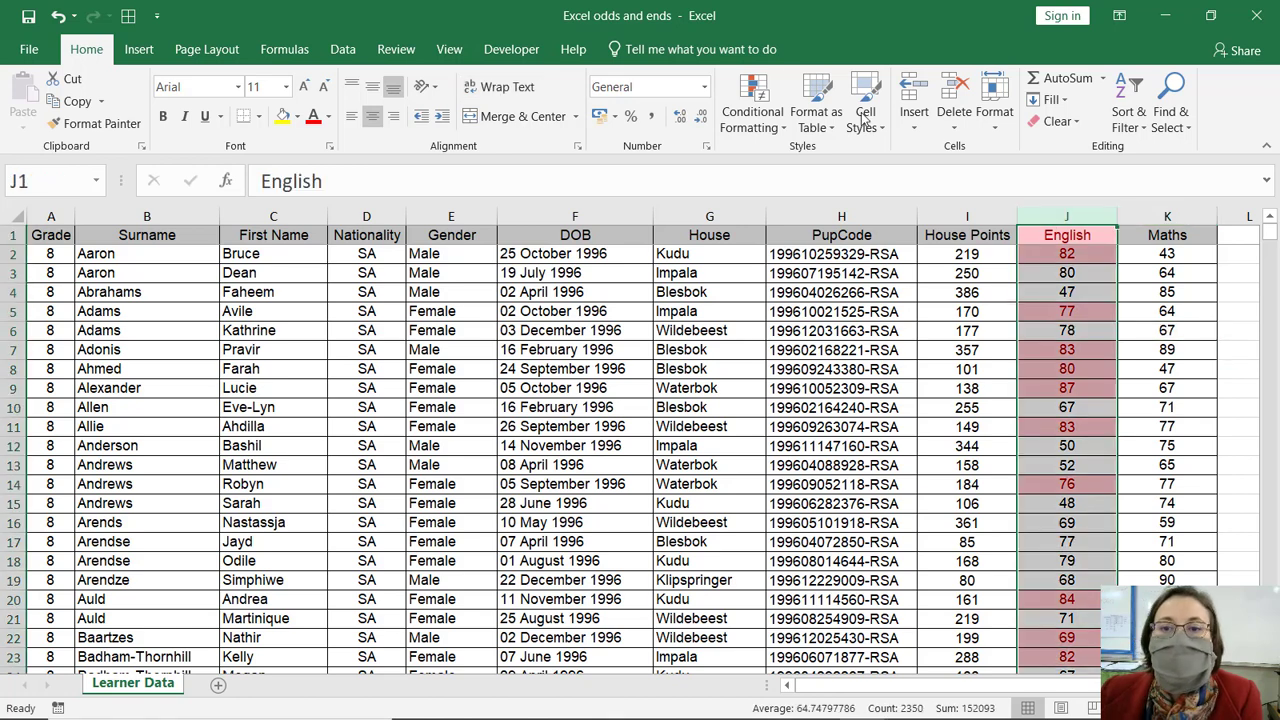
left_click(752, 105)
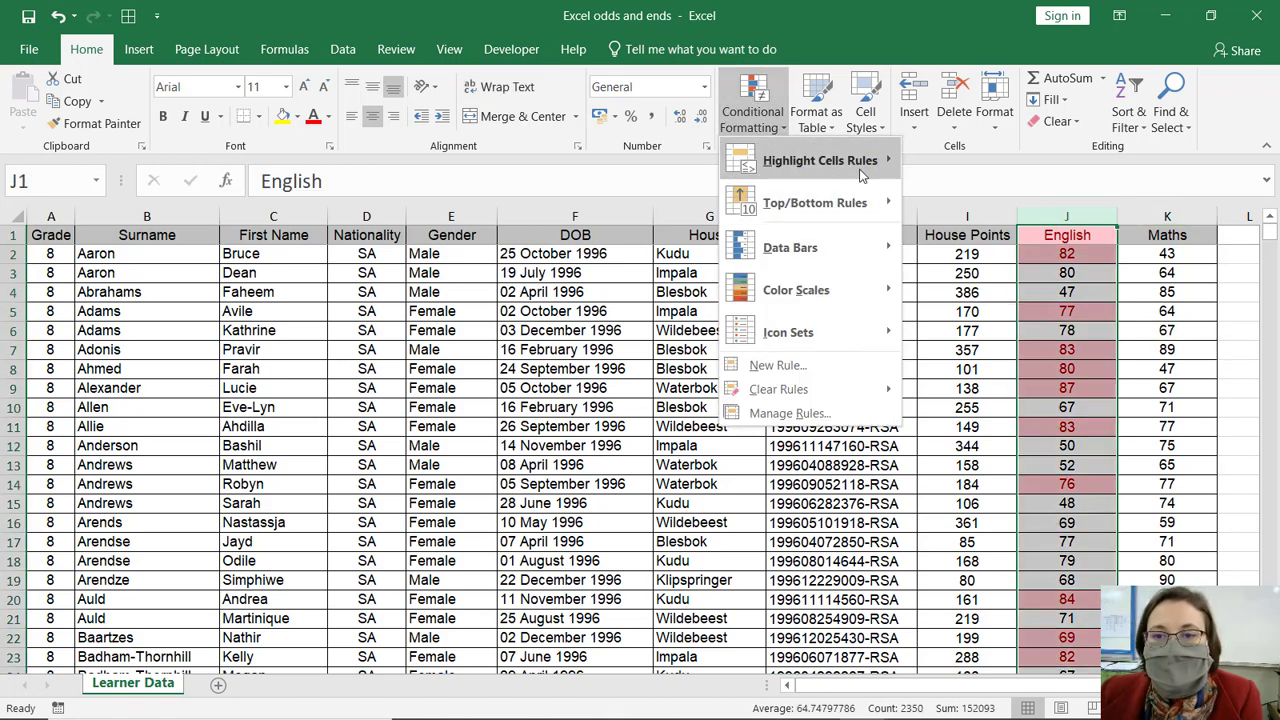
mouse_move(863, 170)
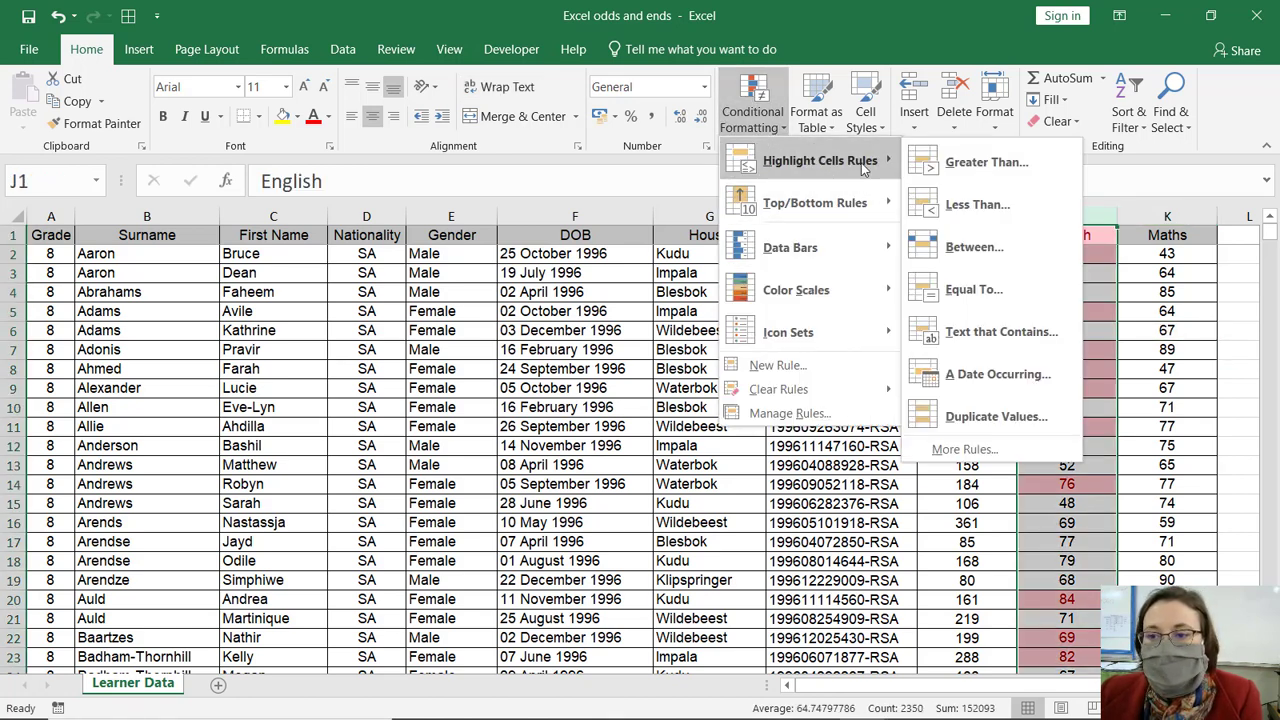
left_click(1001, 157)
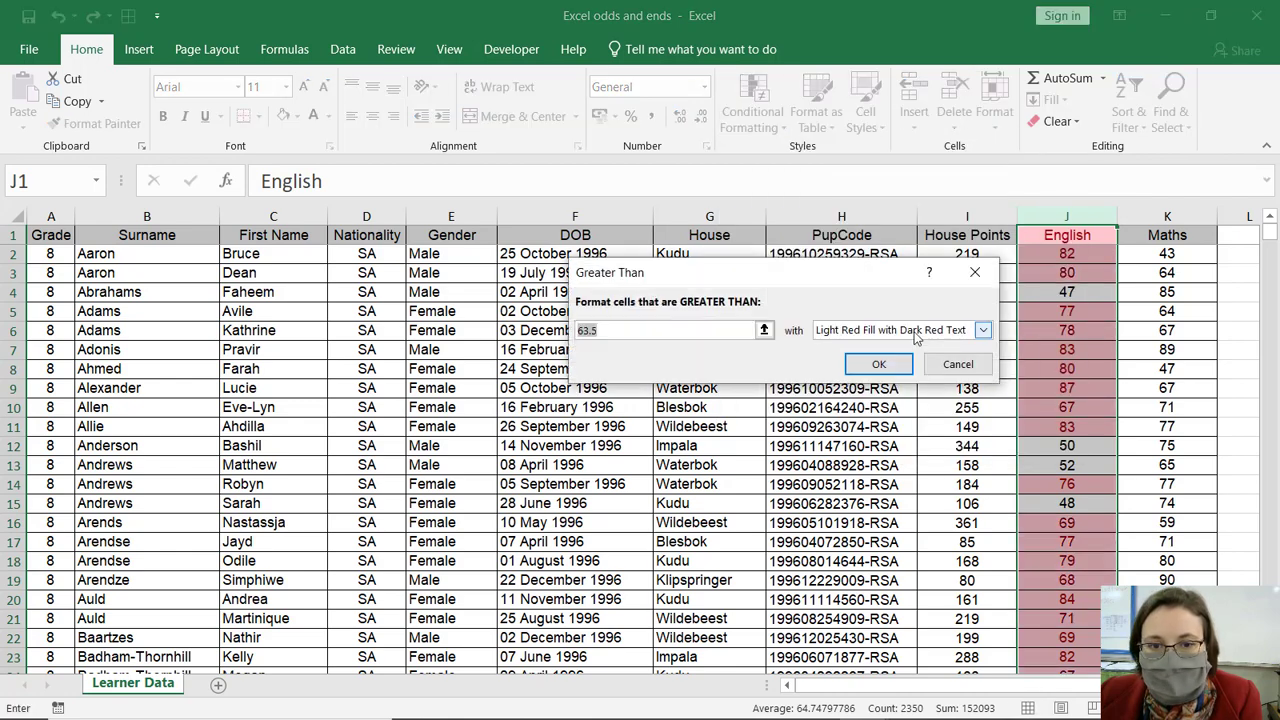
left_click(945, 370)
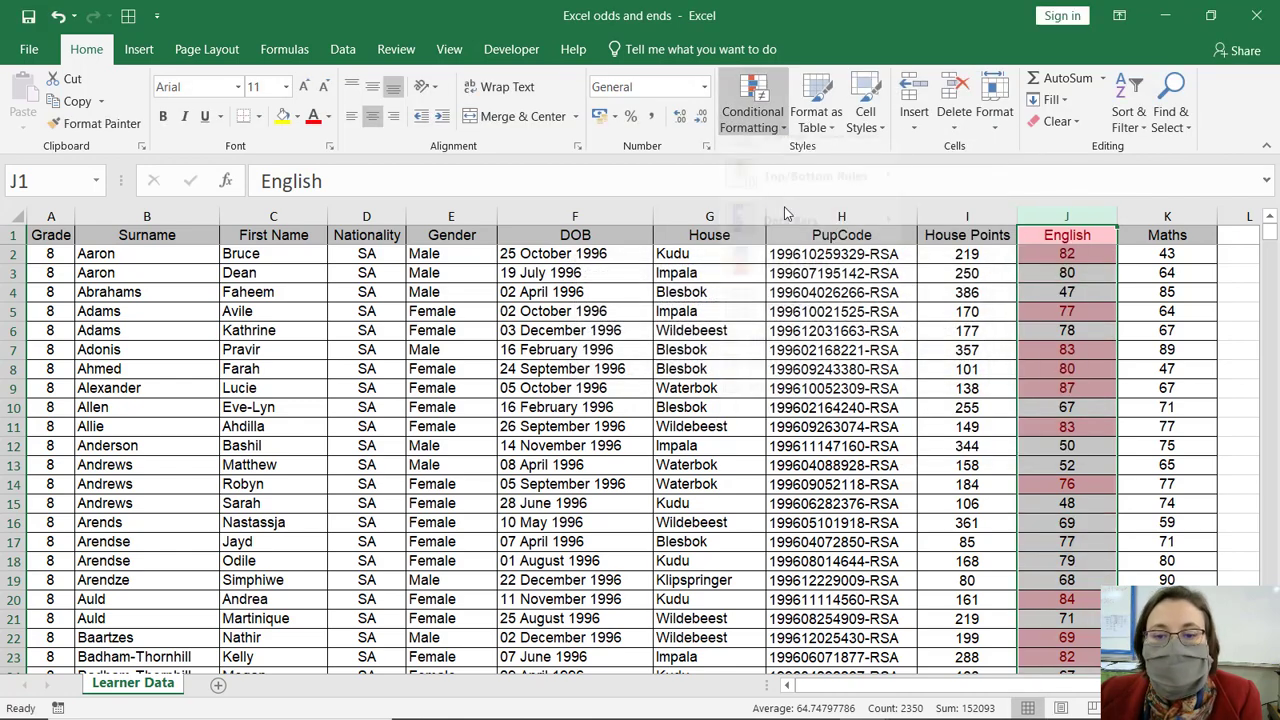
Step: In Manage Rules, edit the English rule's comparison from $K2 to relative K2
left_click(752, 105)
left_click(808, 413)
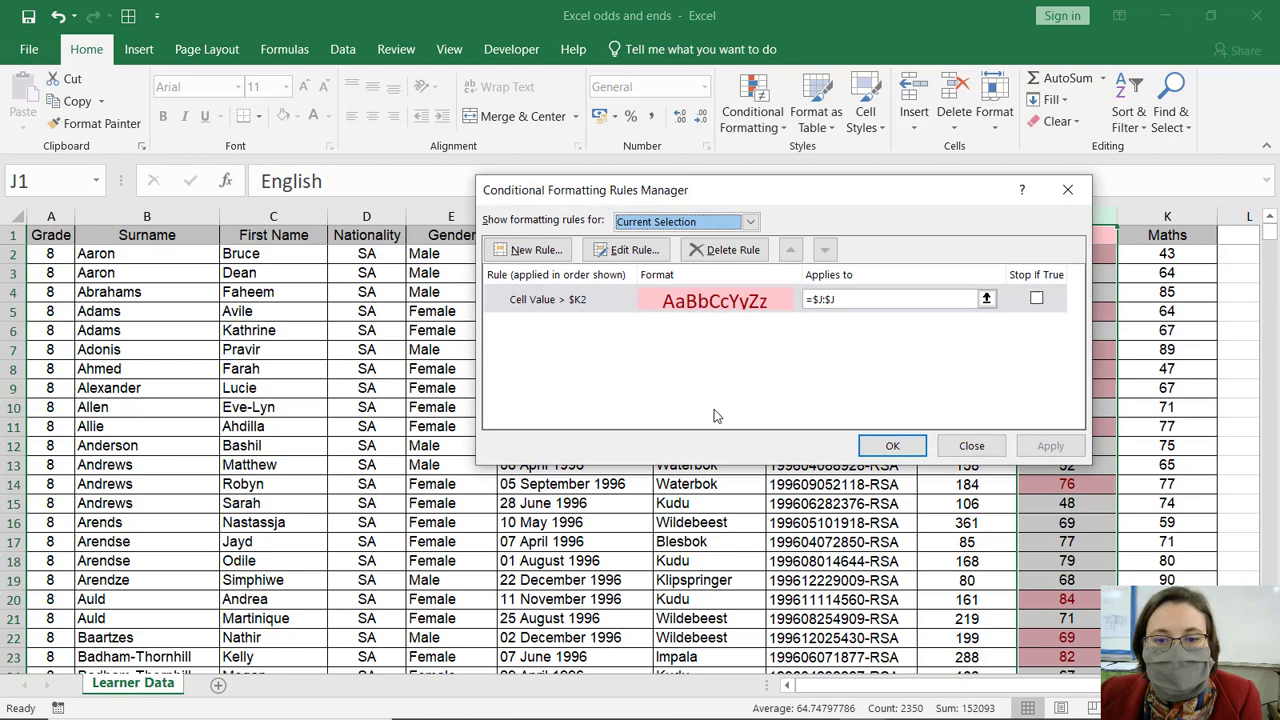
double_click(565, 308)
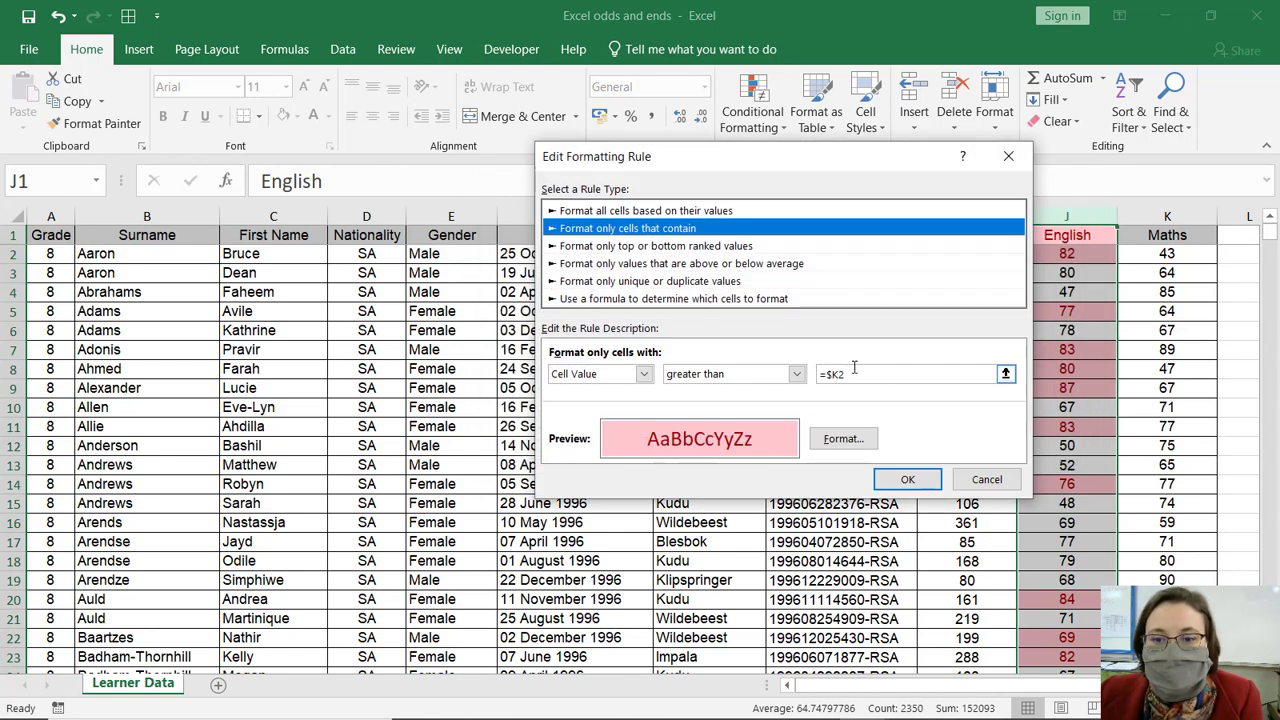
left_click(857, 378)
type("+K2")
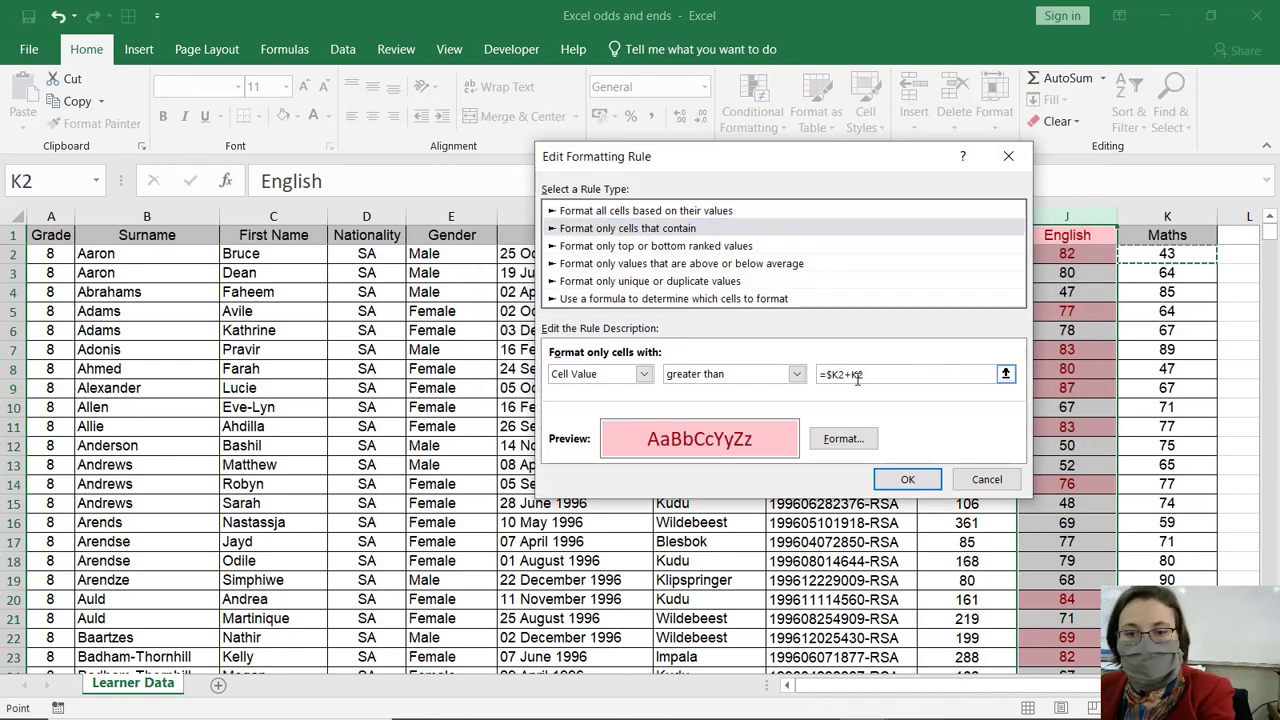
key("BackSpace")
key("BackSpace")
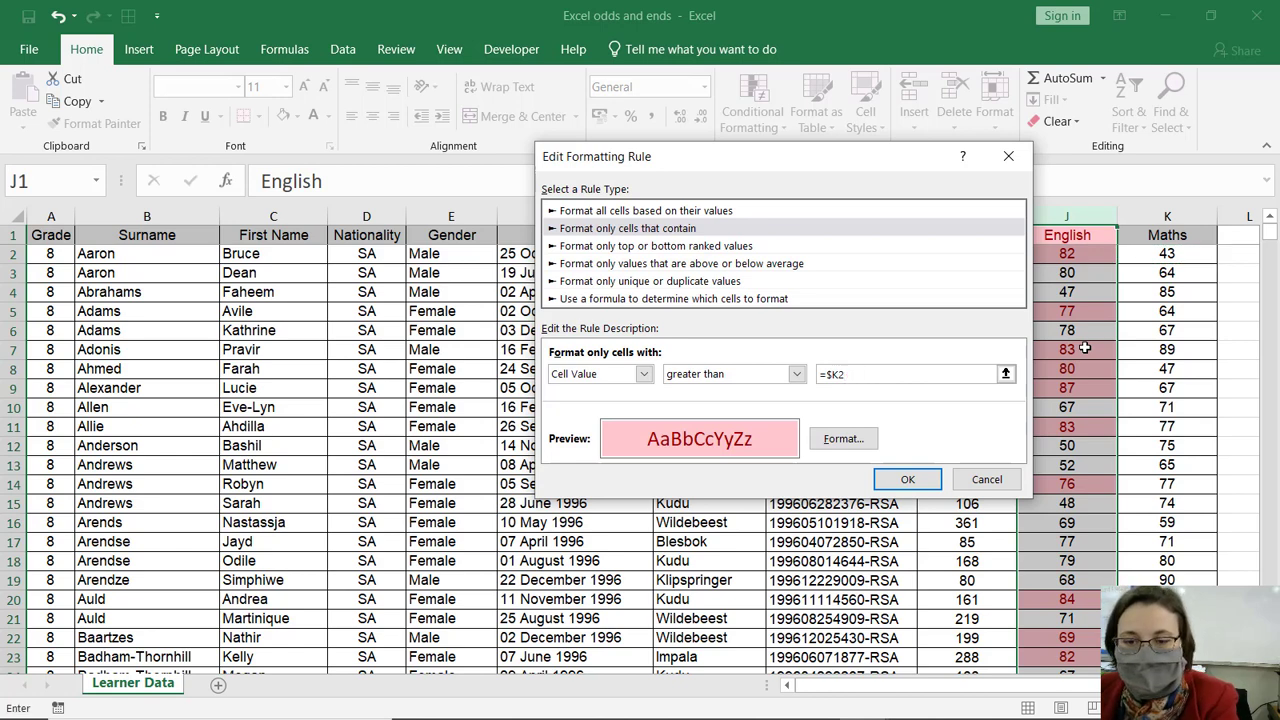
key("F4")
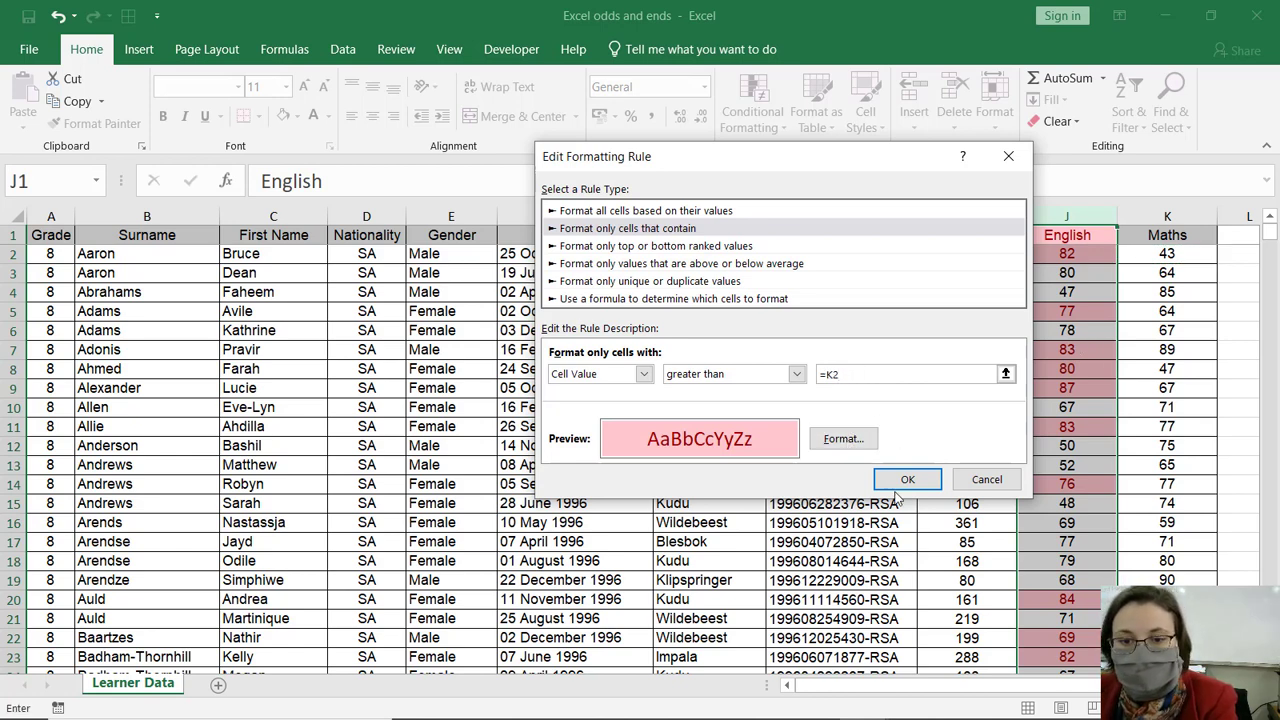
left_click_drag(873, 164, 674, 141)
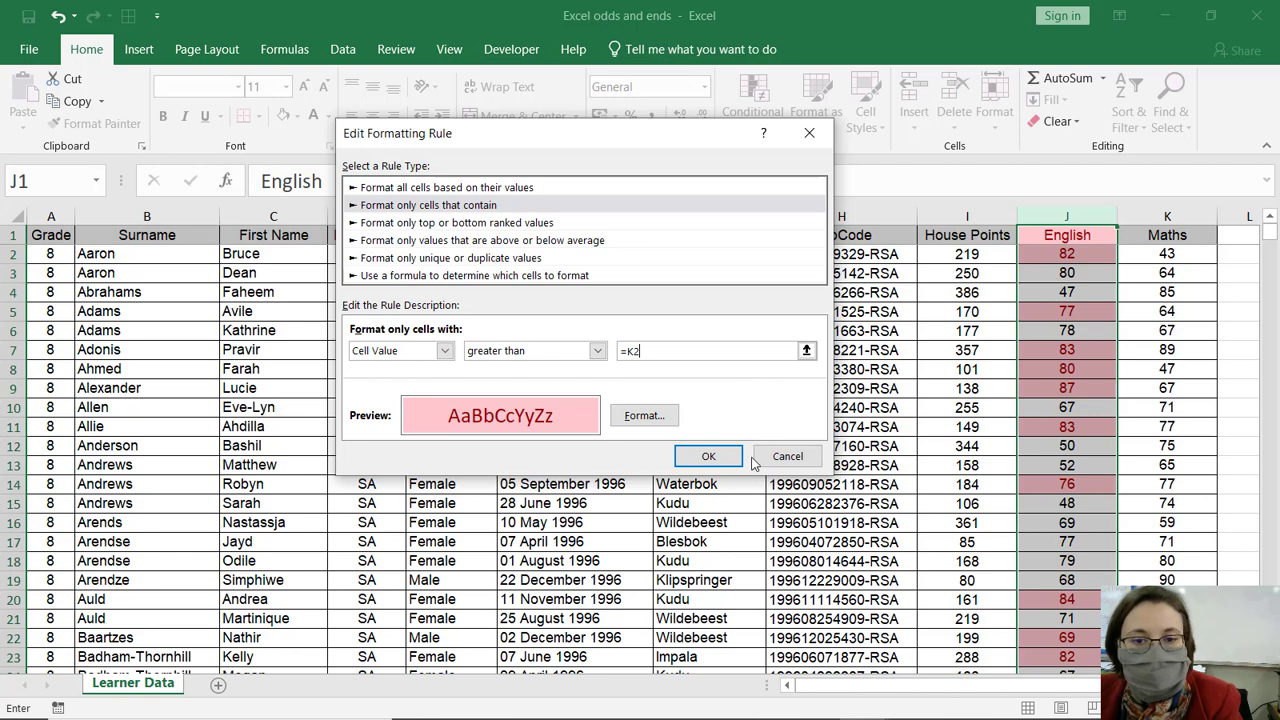
left_click(708, 457)
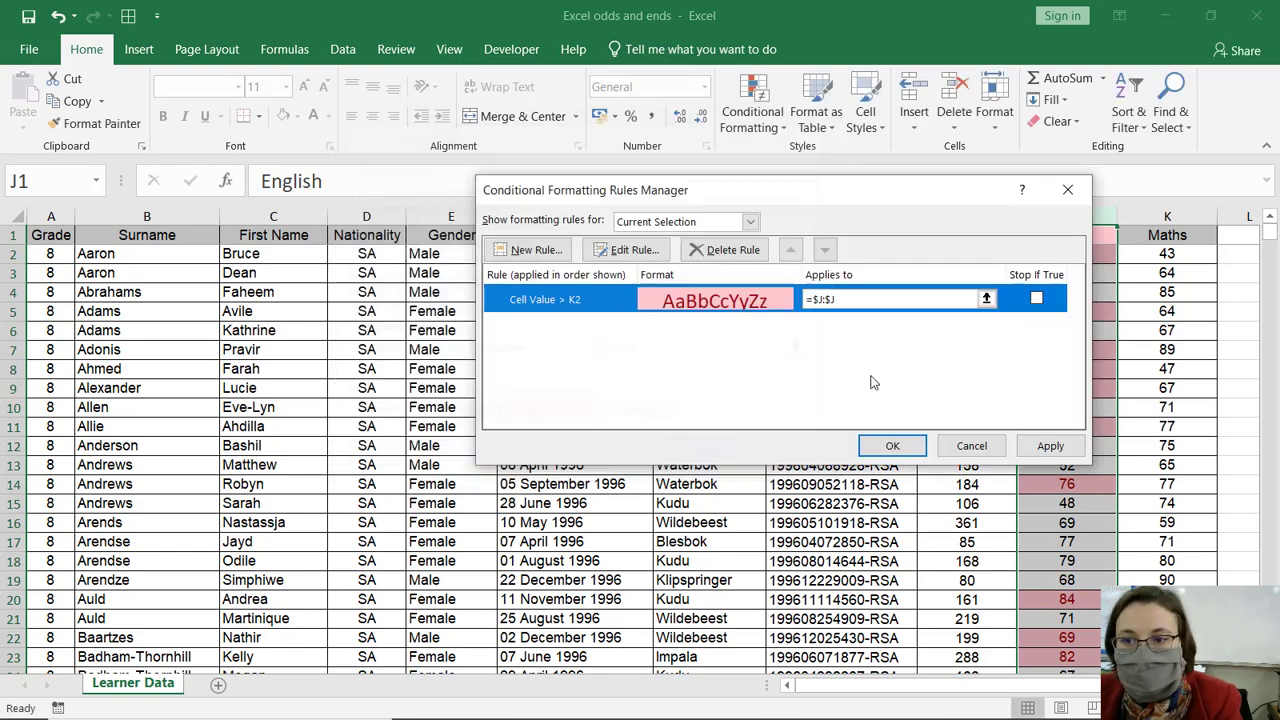
left_click(969, 446)
Step: Undo the column highlighting and select the English marks from J2 to the last row
left_click(1072, 254)
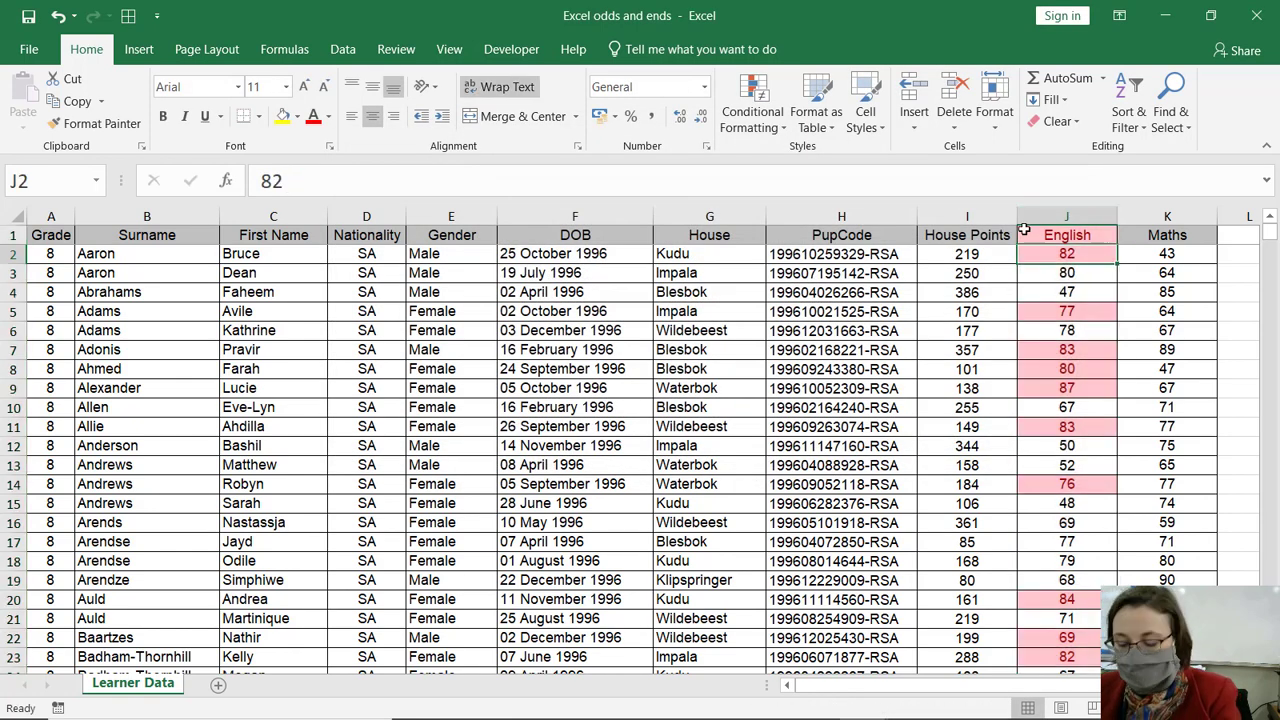
key("ctrl+z")
key("ctrl+z")
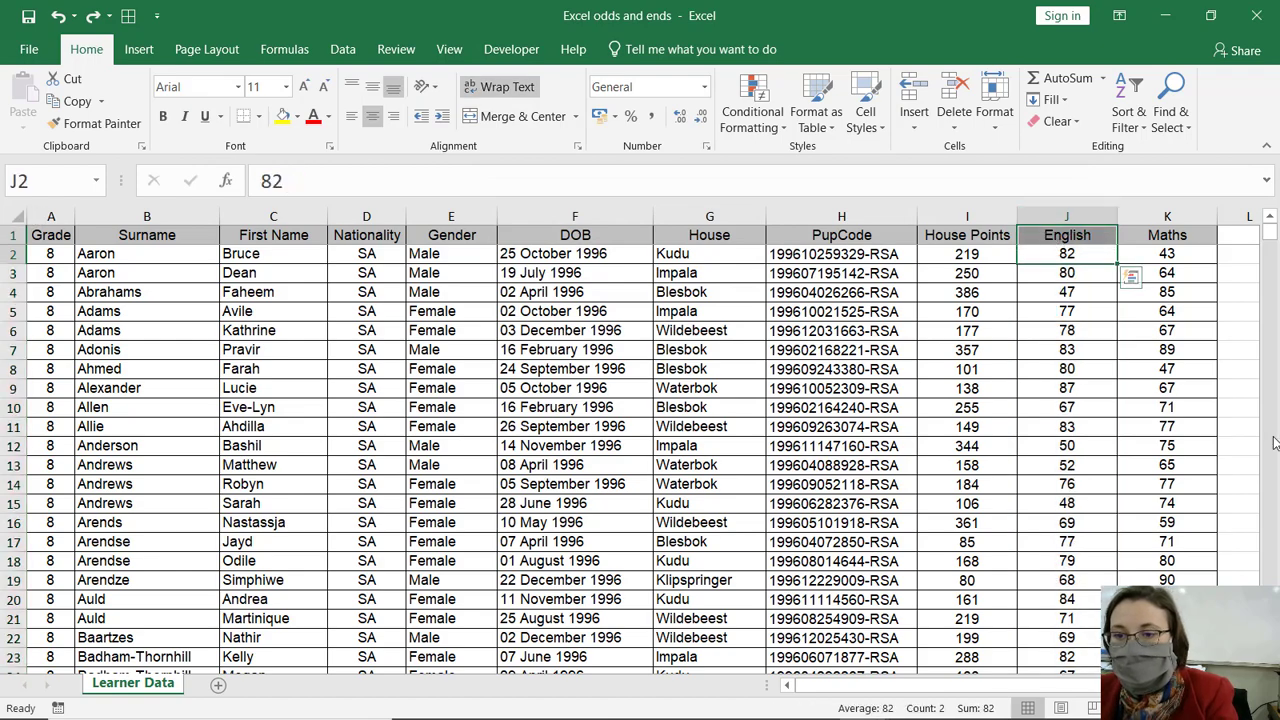
key("Down")
key("Up")
key("ctrl+shift+Down")
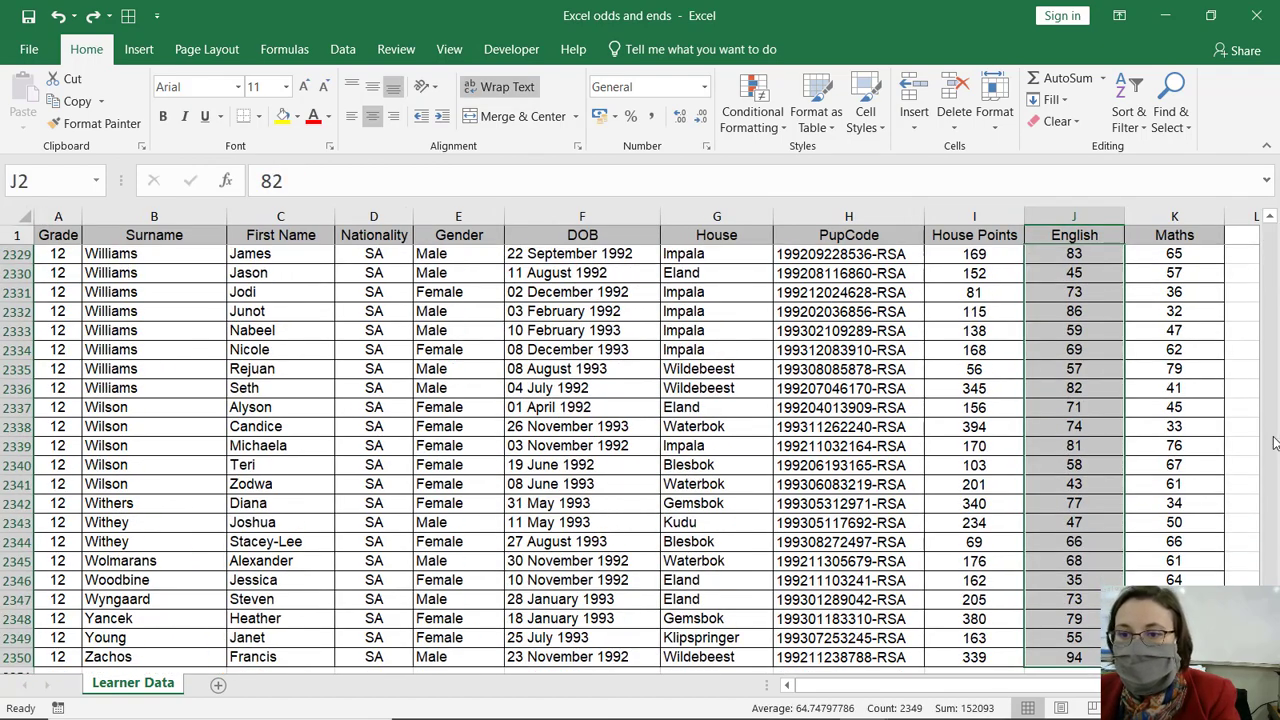
scroll(1122, 465, "up", 7)
left_click_drag(1270, 640, 1270, 228)
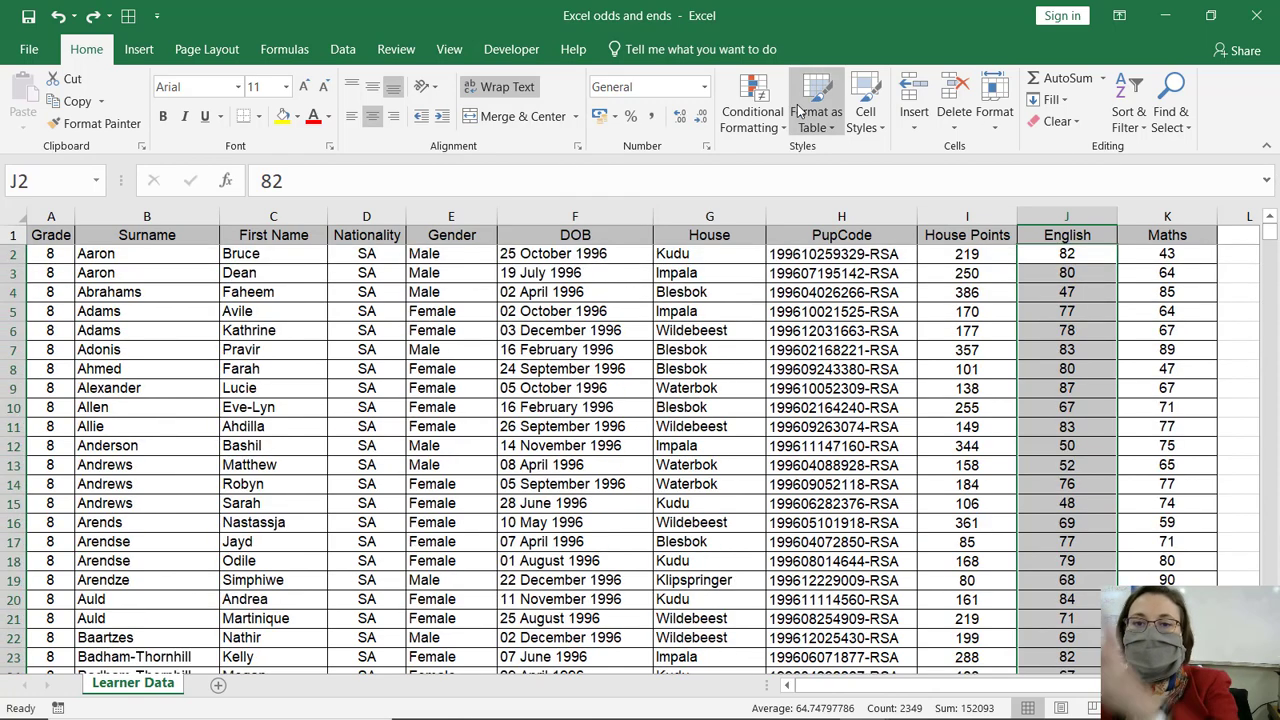
Step: Apply a light red Greater Than rule comparing each mark to relative K2
left_click(748, 118)
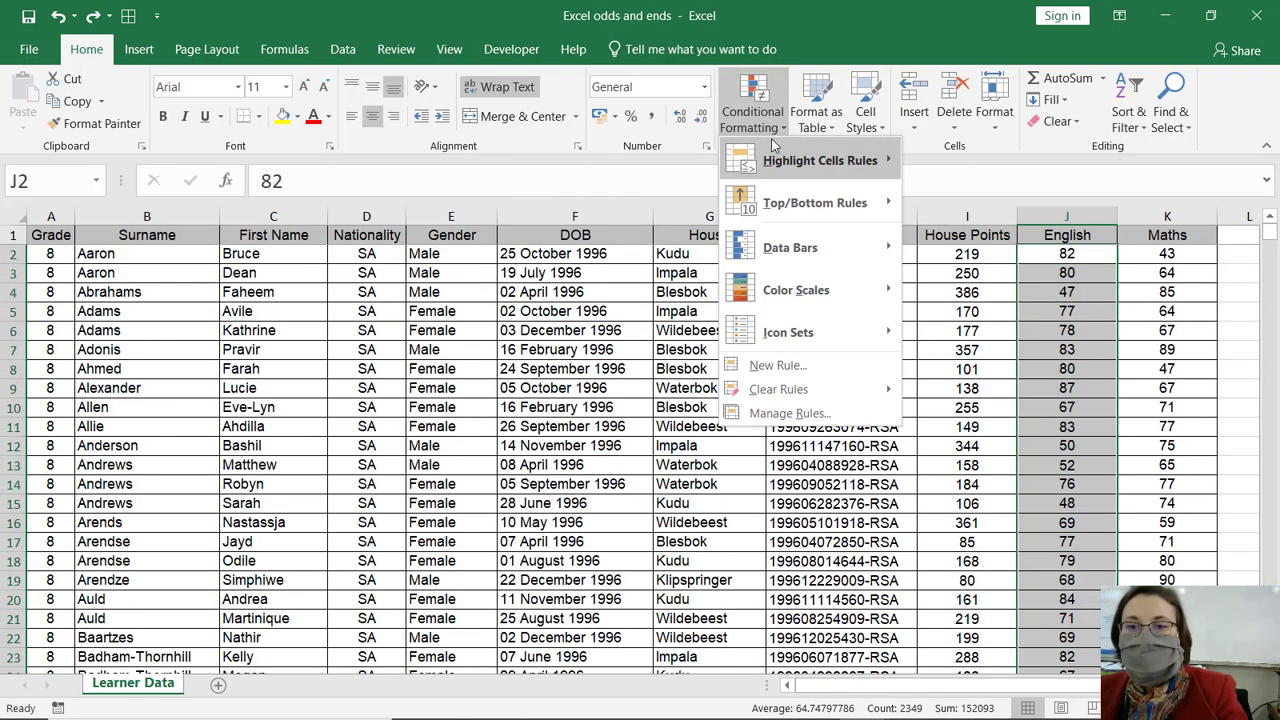
mouse_move(820, 160)
left_click(968, 165)
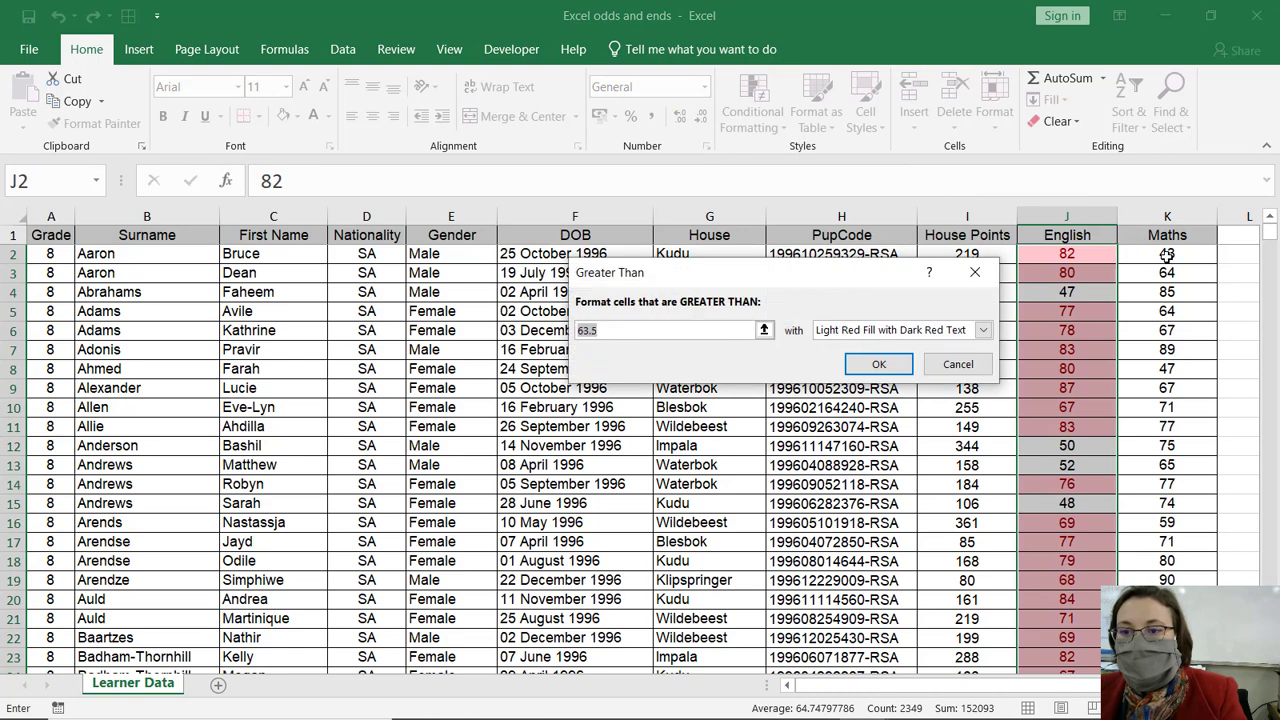
left_click(1166, 256)
key("F4")
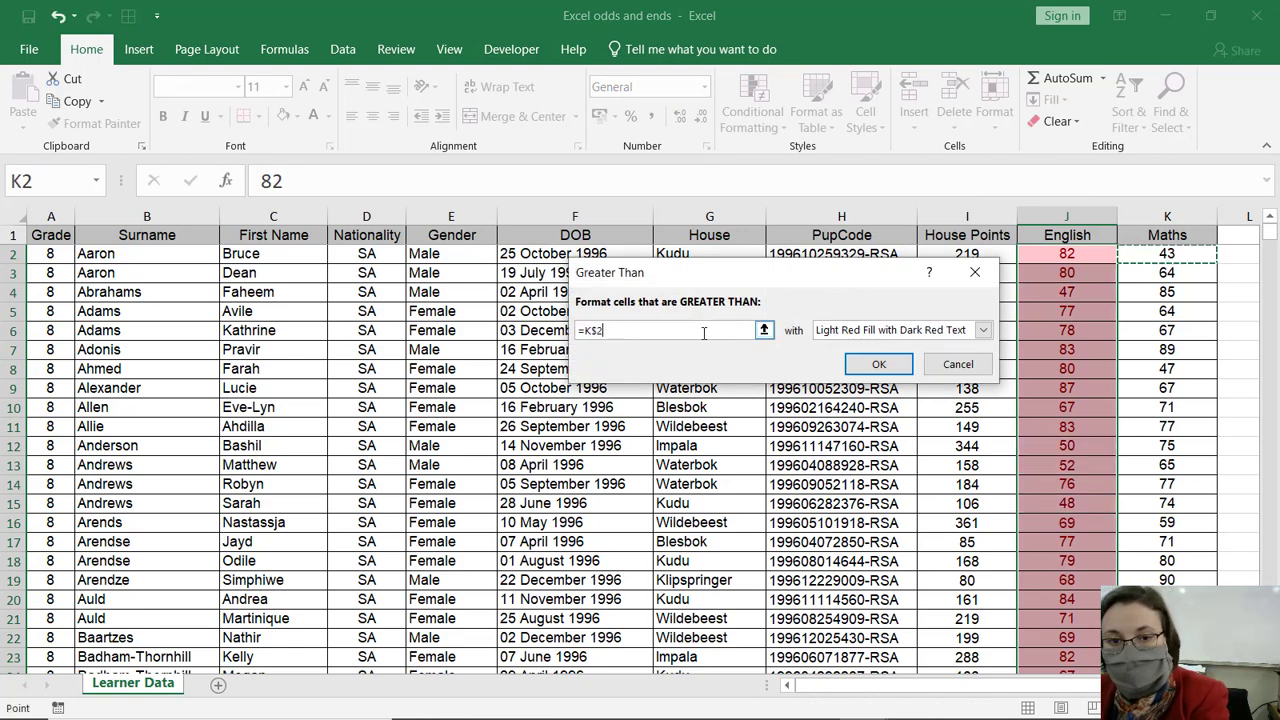
key("F4")
key("F4")
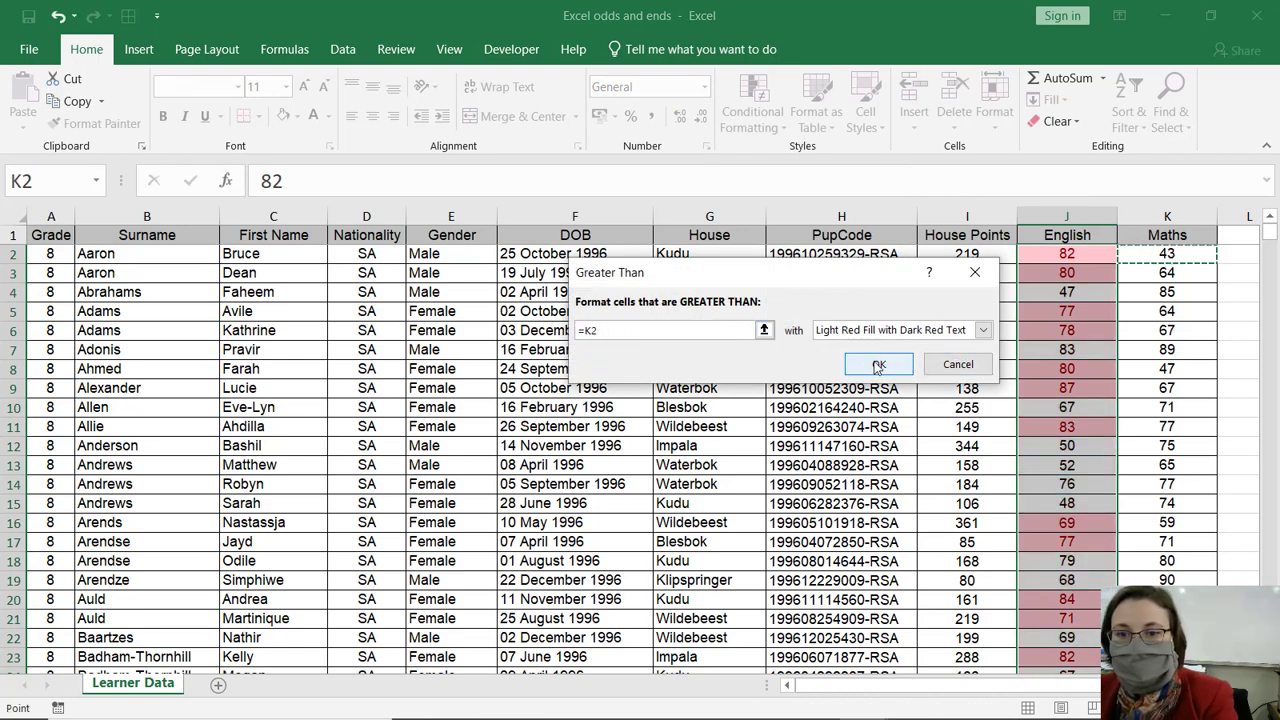
left_click(878, 364)
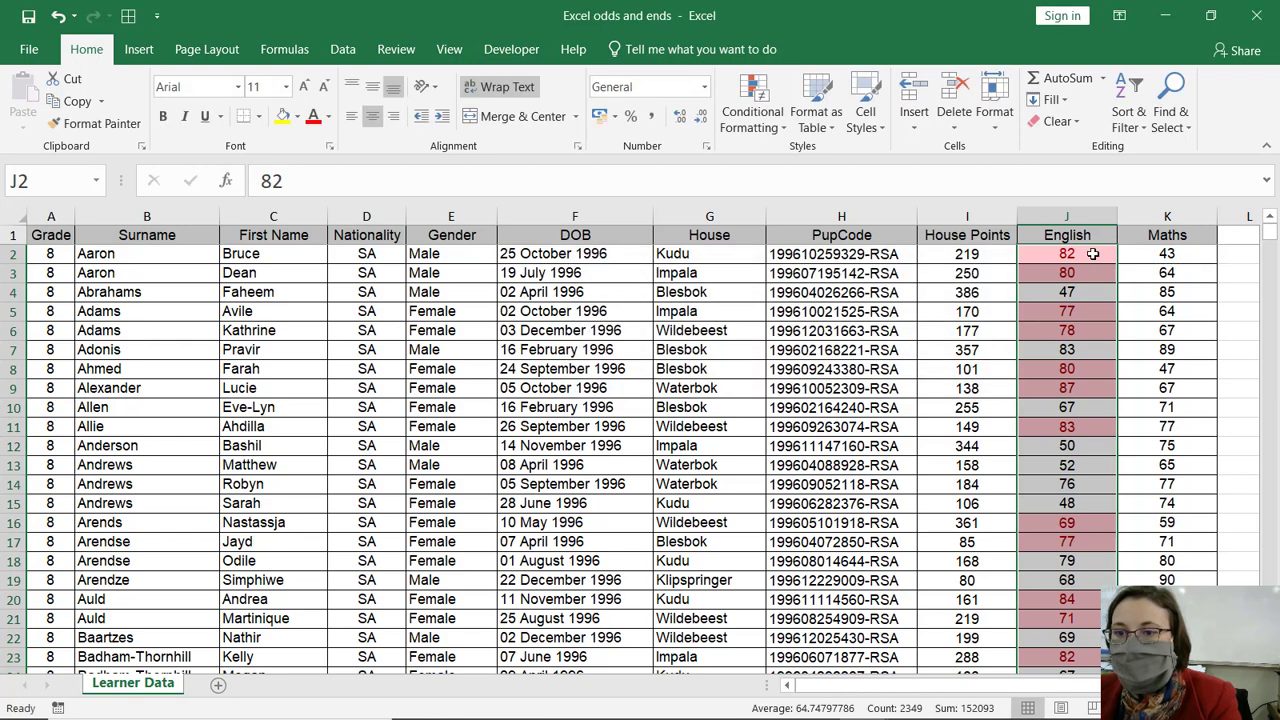
left_click_drag(1093, 254, 1172, 252)
left_click(1147, 258)
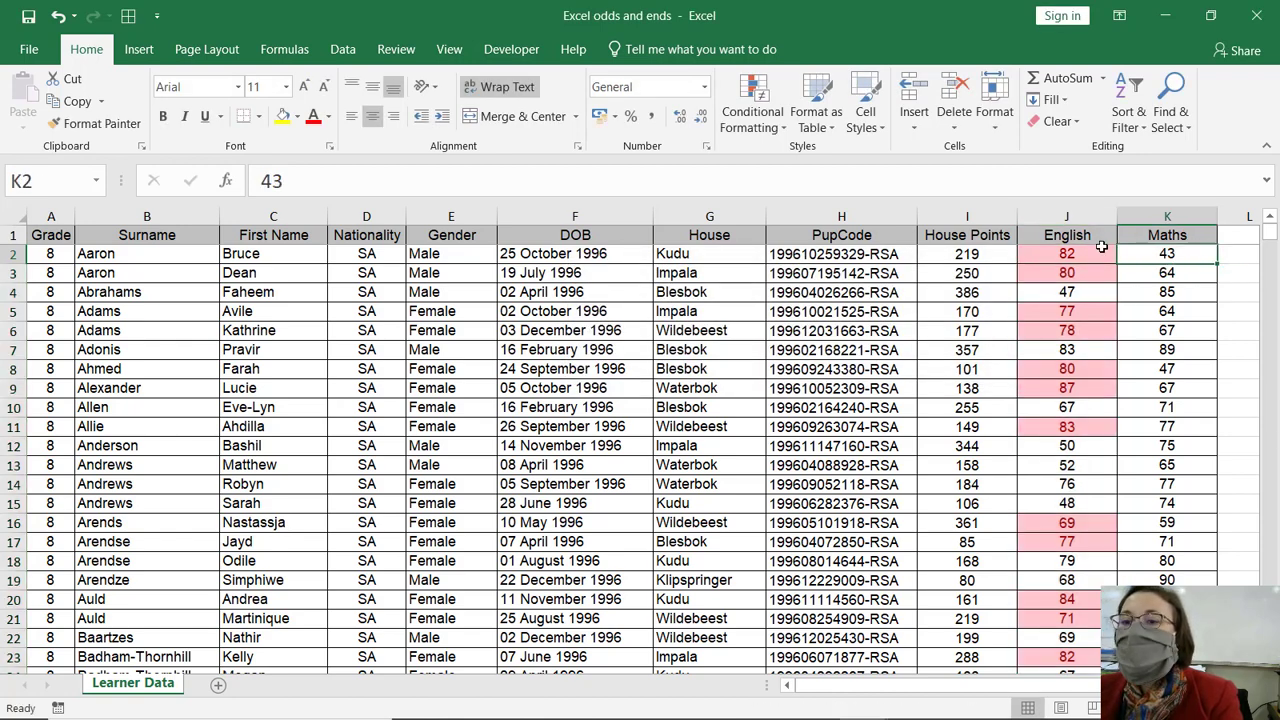
left_click(1099, 237)
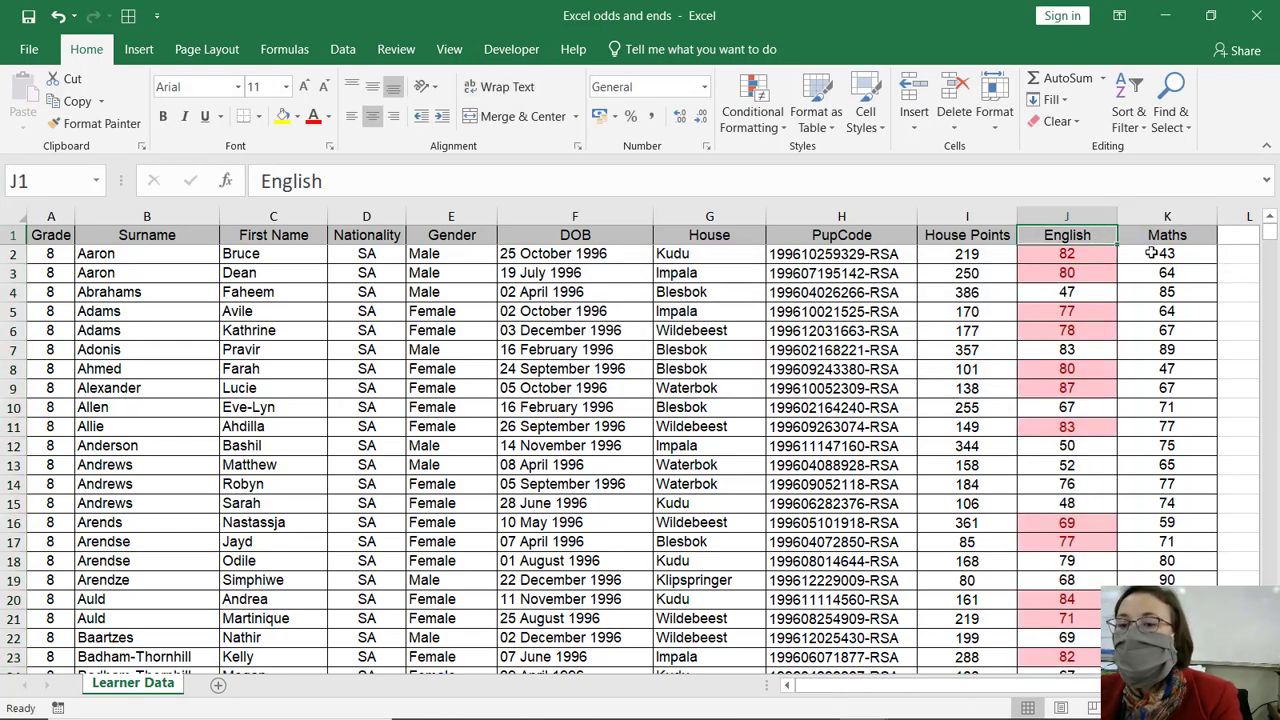
left_click(1087, 254)
left_click(1152, 257)
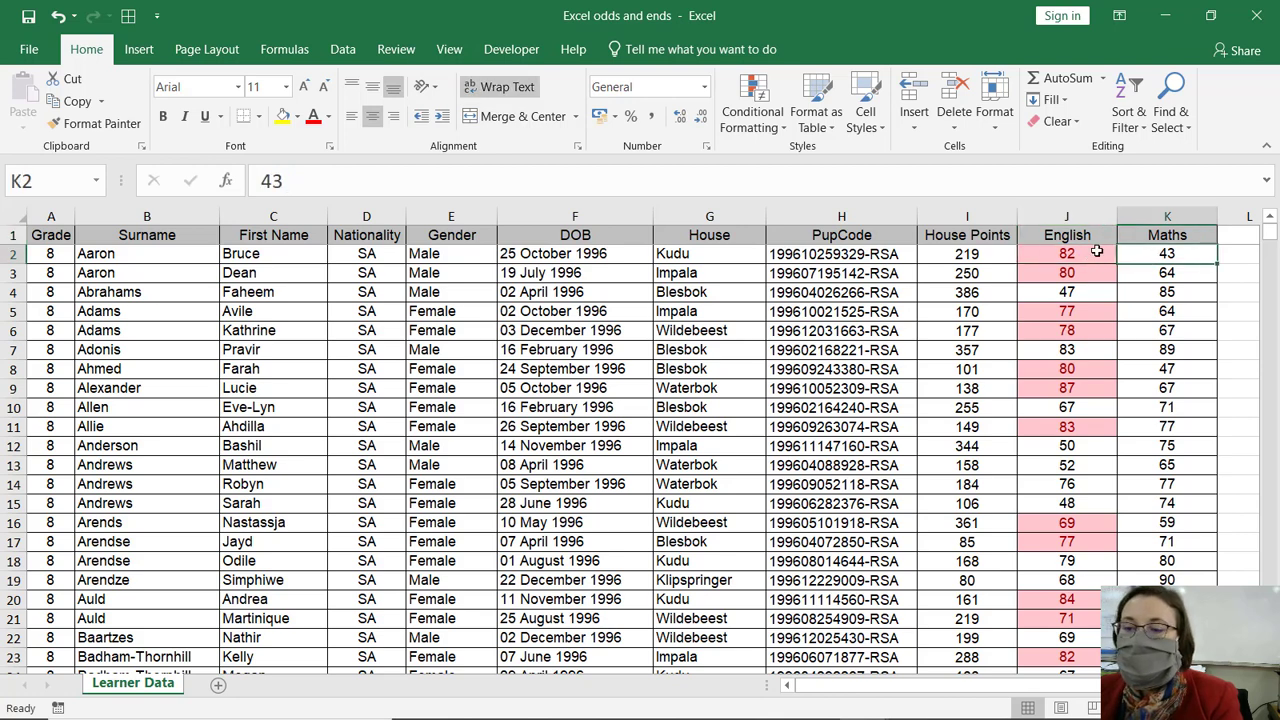
mouse_move(1065, 254)
left_mouse_down()
mouse_move(1091, 275)
mouse_move(1123, 265)
left_mouse_up()
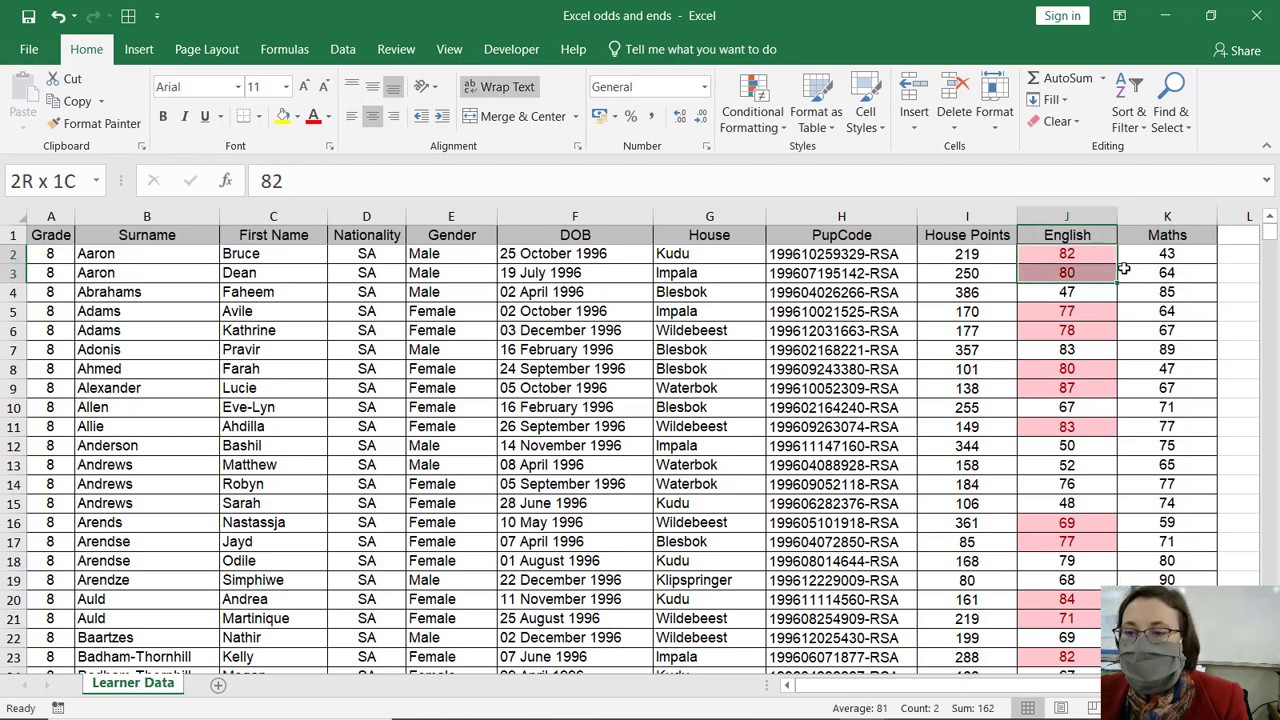
left_click_drag(1106, 311, 1125, 331)
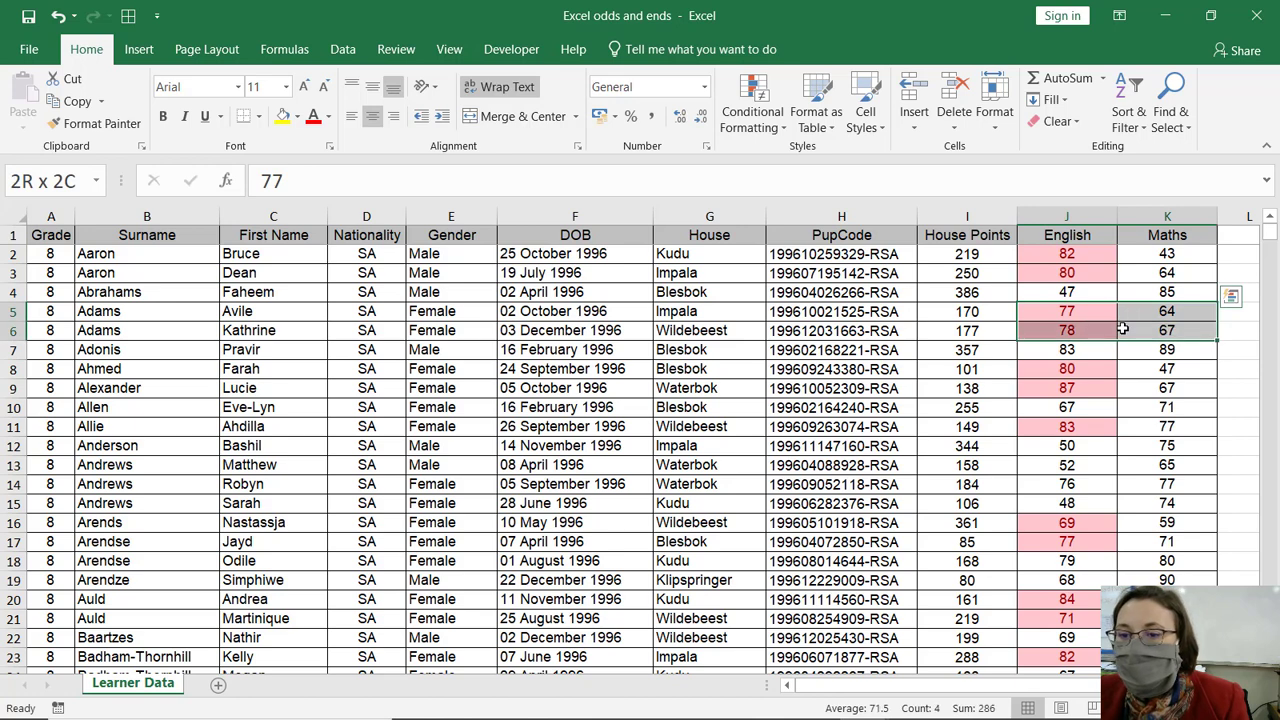
left_click(1069, 369)
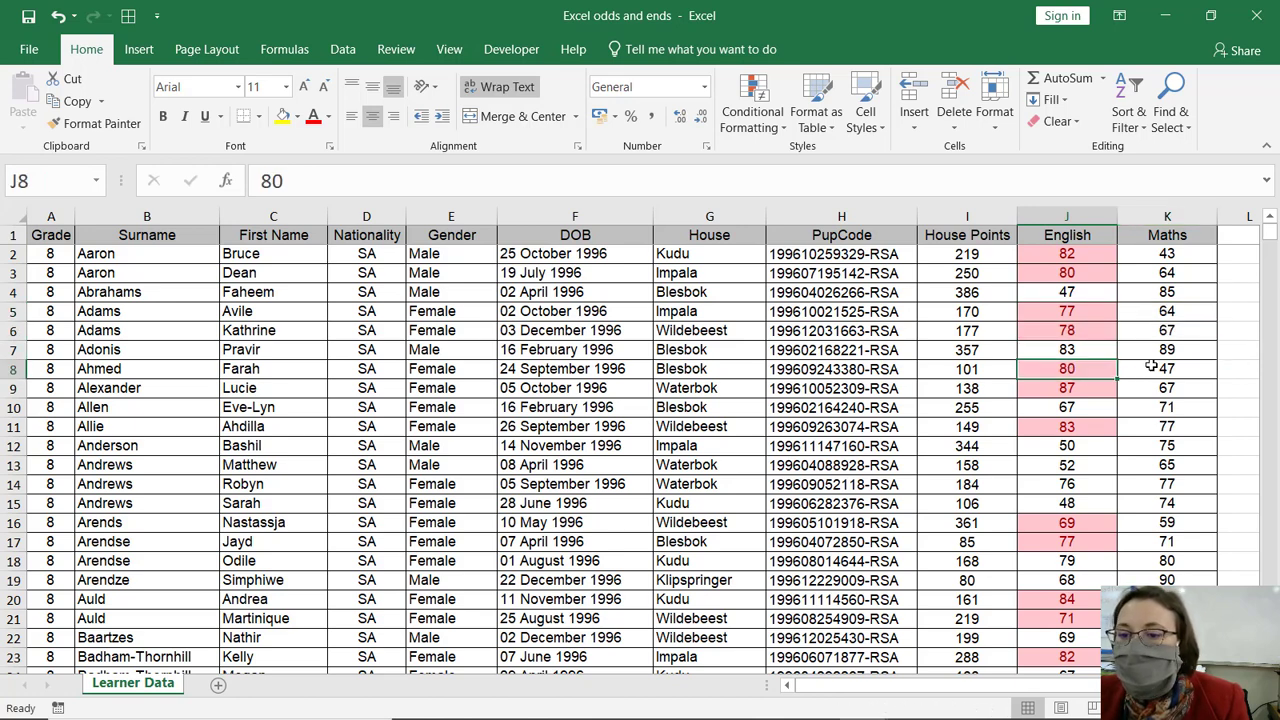
left_click(1148, 372)
left_click(1108, 385)
left_click(1125, 390)
left_click(1080, 426)
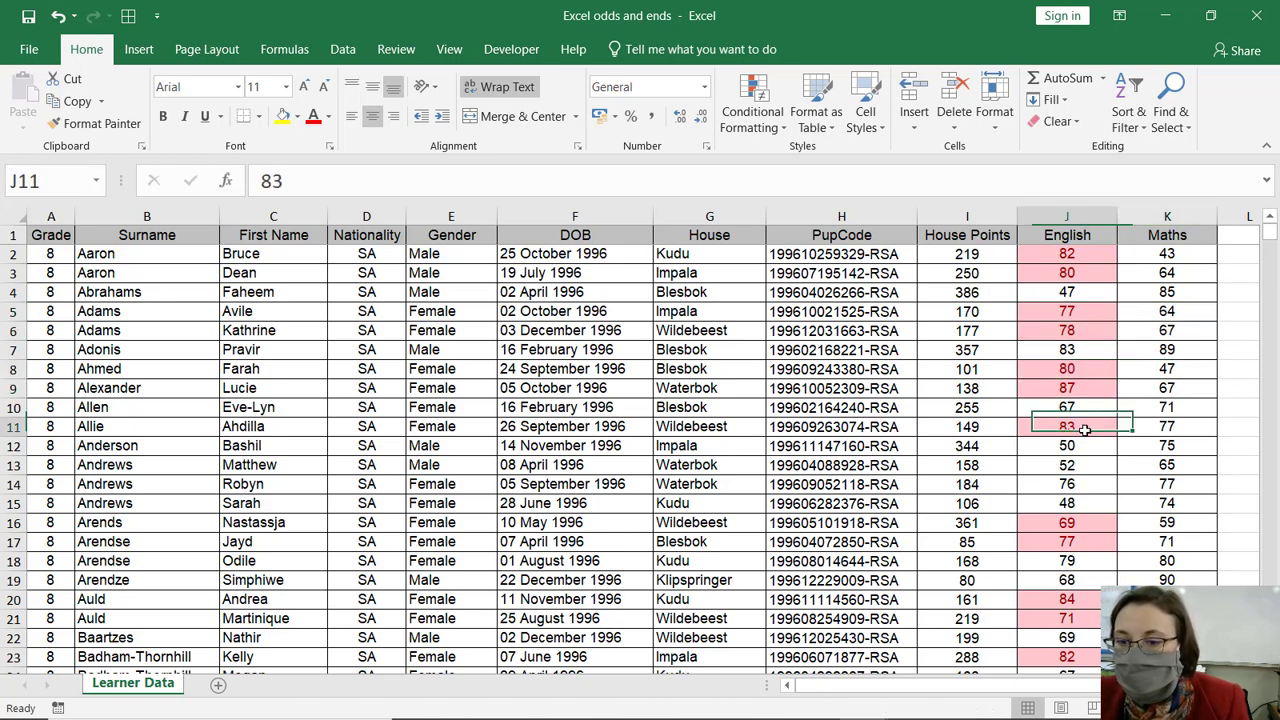
left_click(1134, 426)
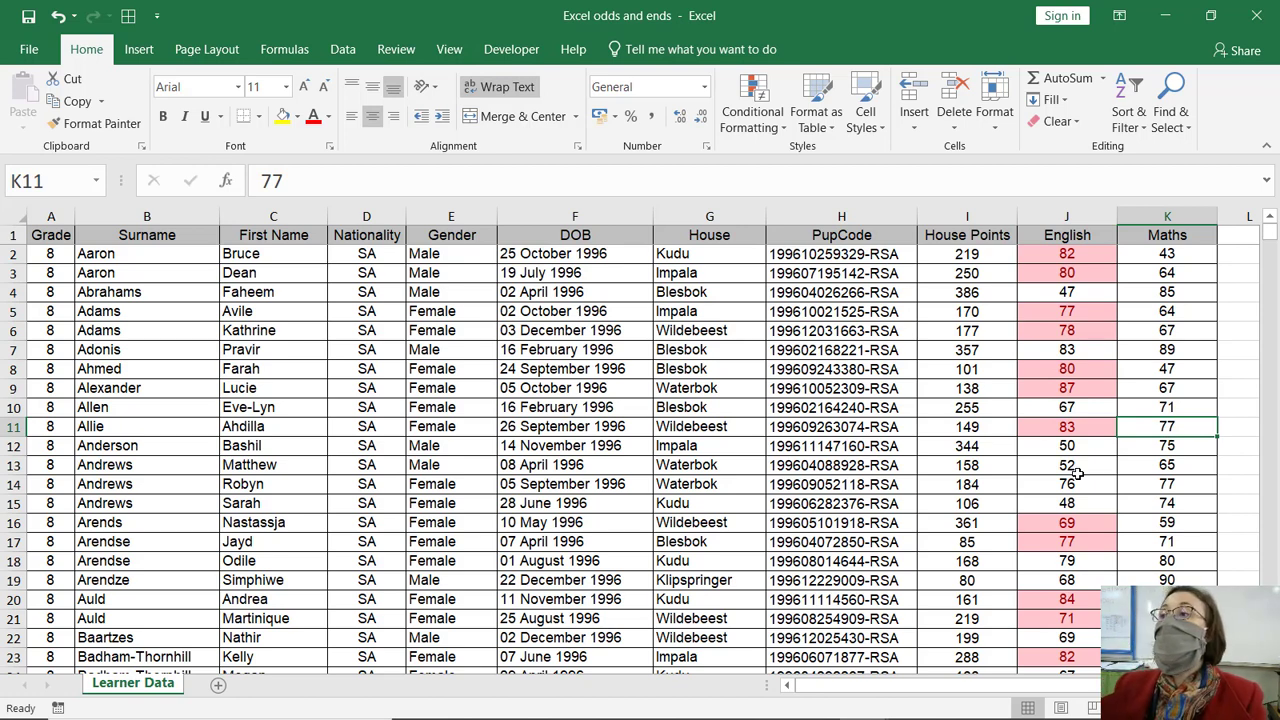
left_click(1092, 522)
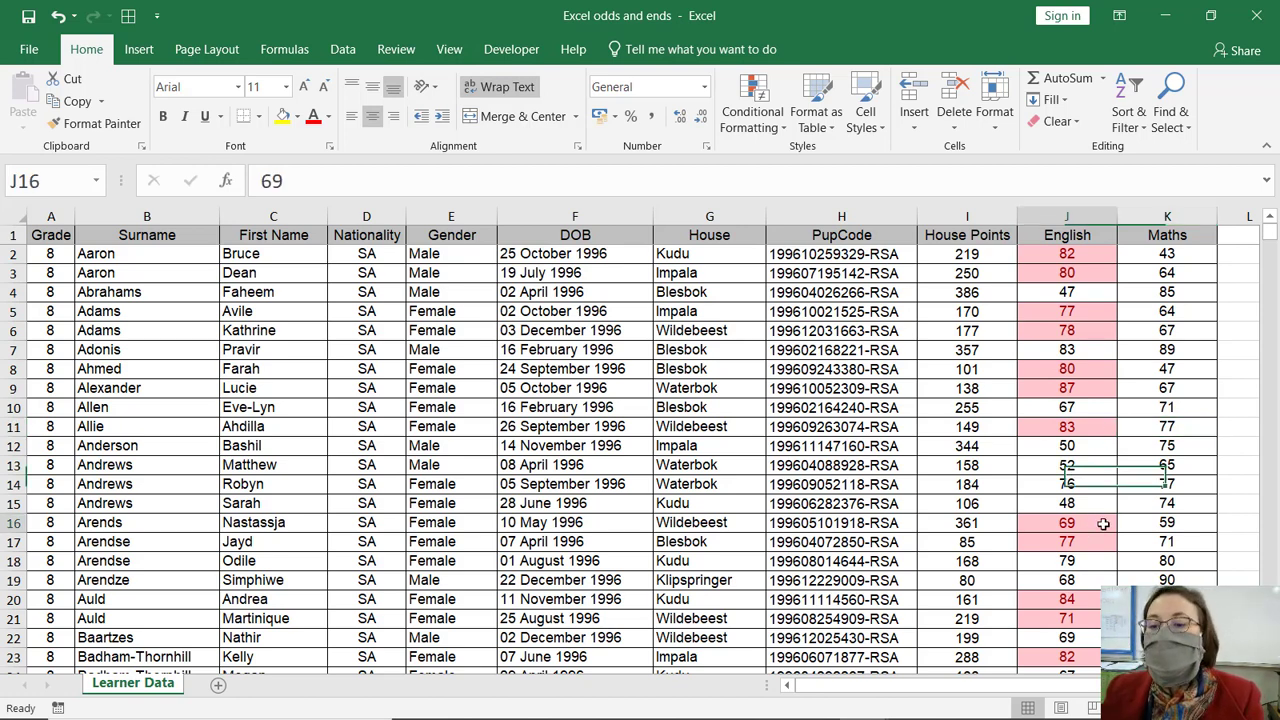
left_click_drag(1087, 522, 1167, 543)
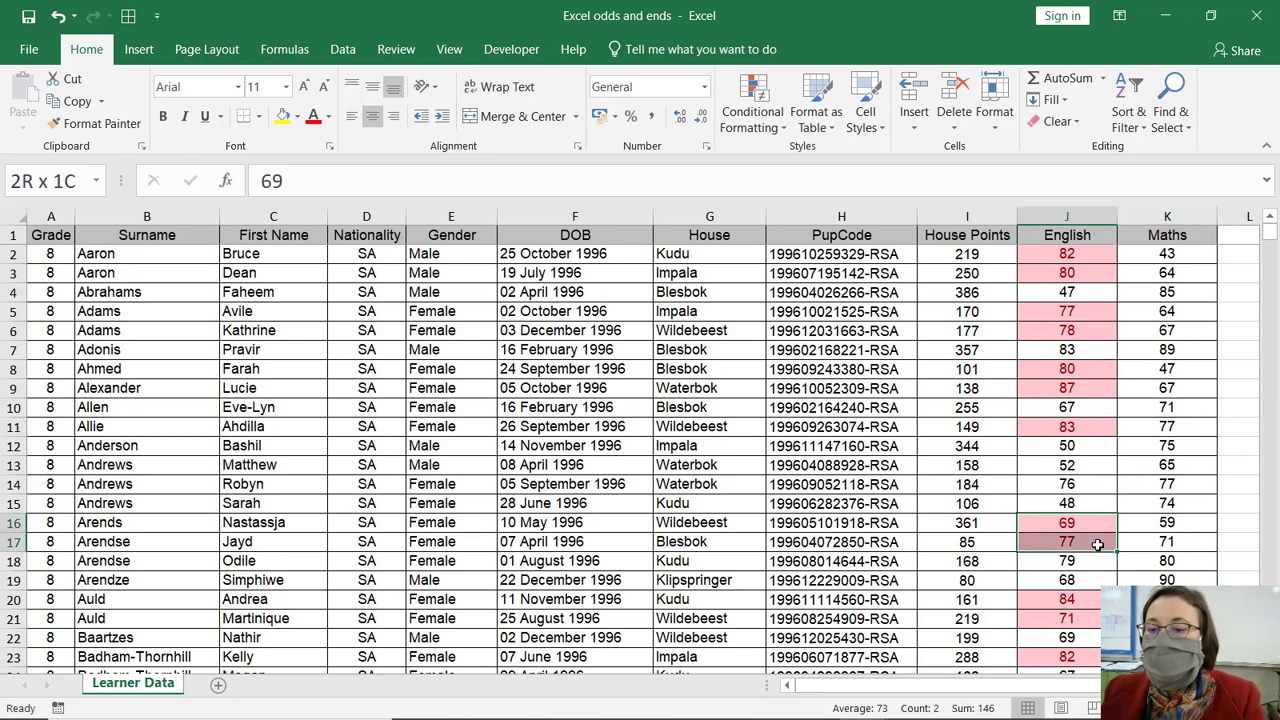
left_click(1167, 560)
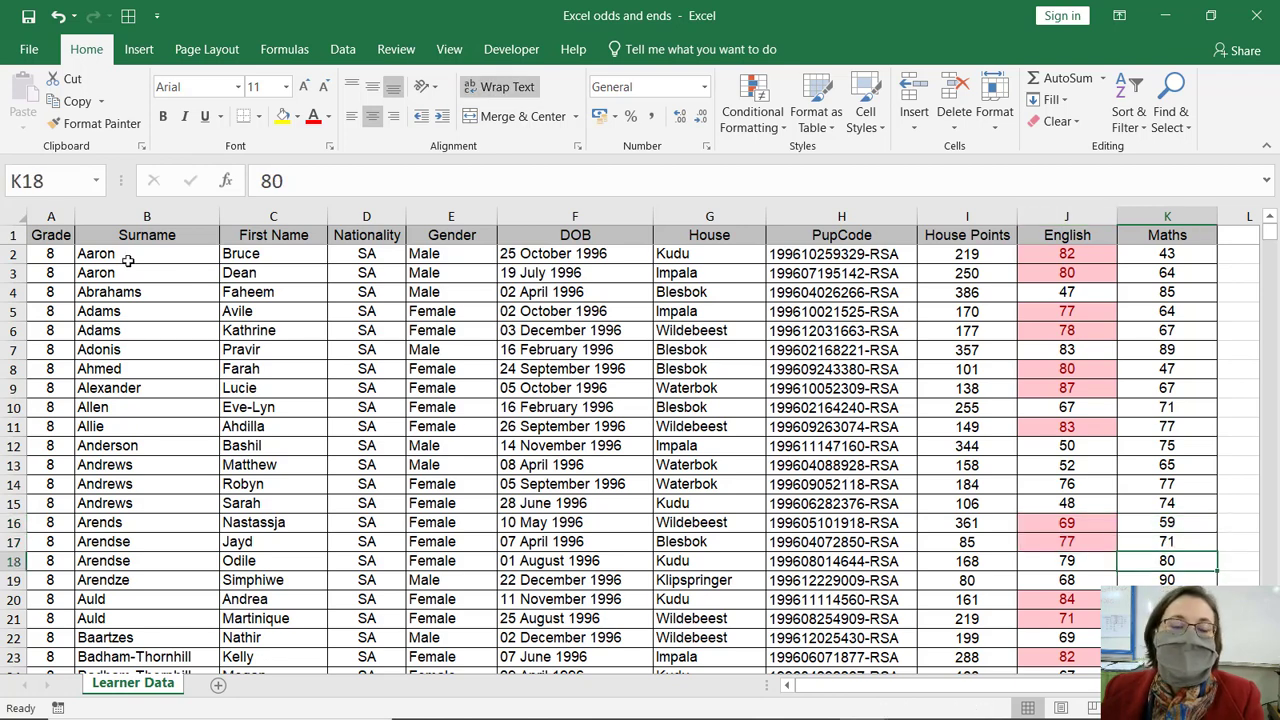
Step: Select the Surname and First Name cells from B2:C2 down to row 2350
left_click_drag(155, 207, 245, 215)
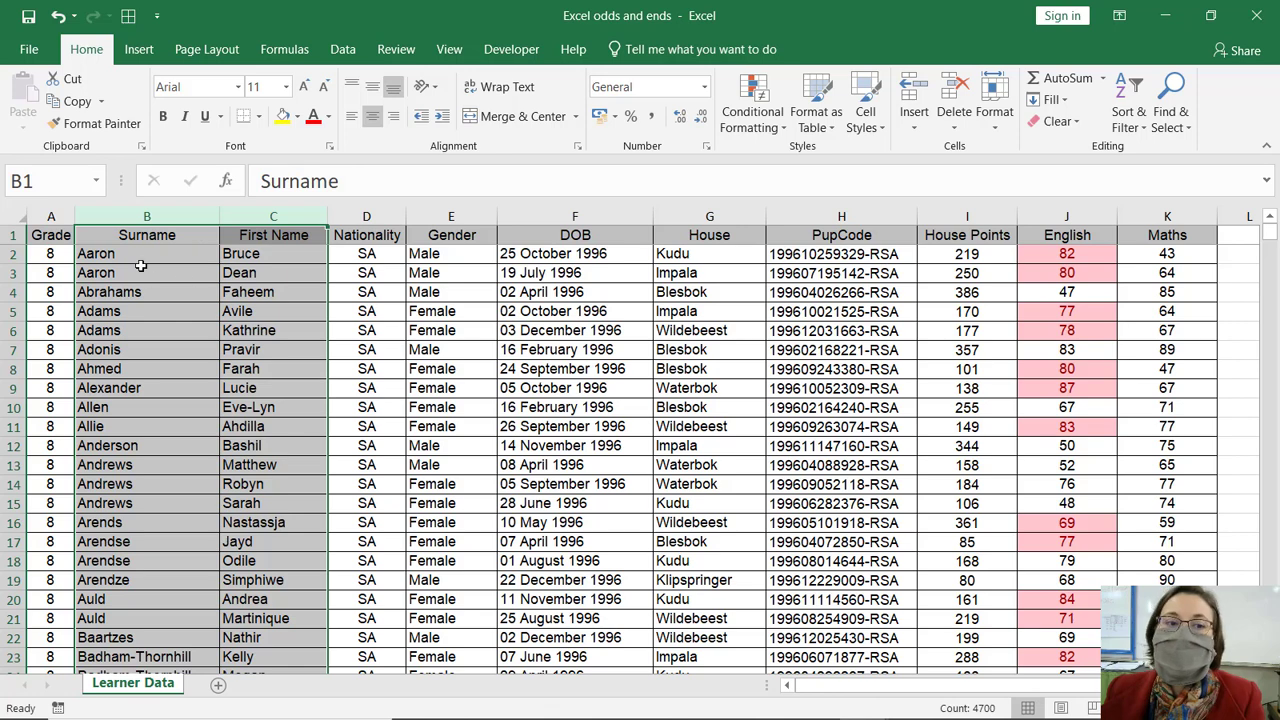
left_click_drag(141, 262, 240, 260)
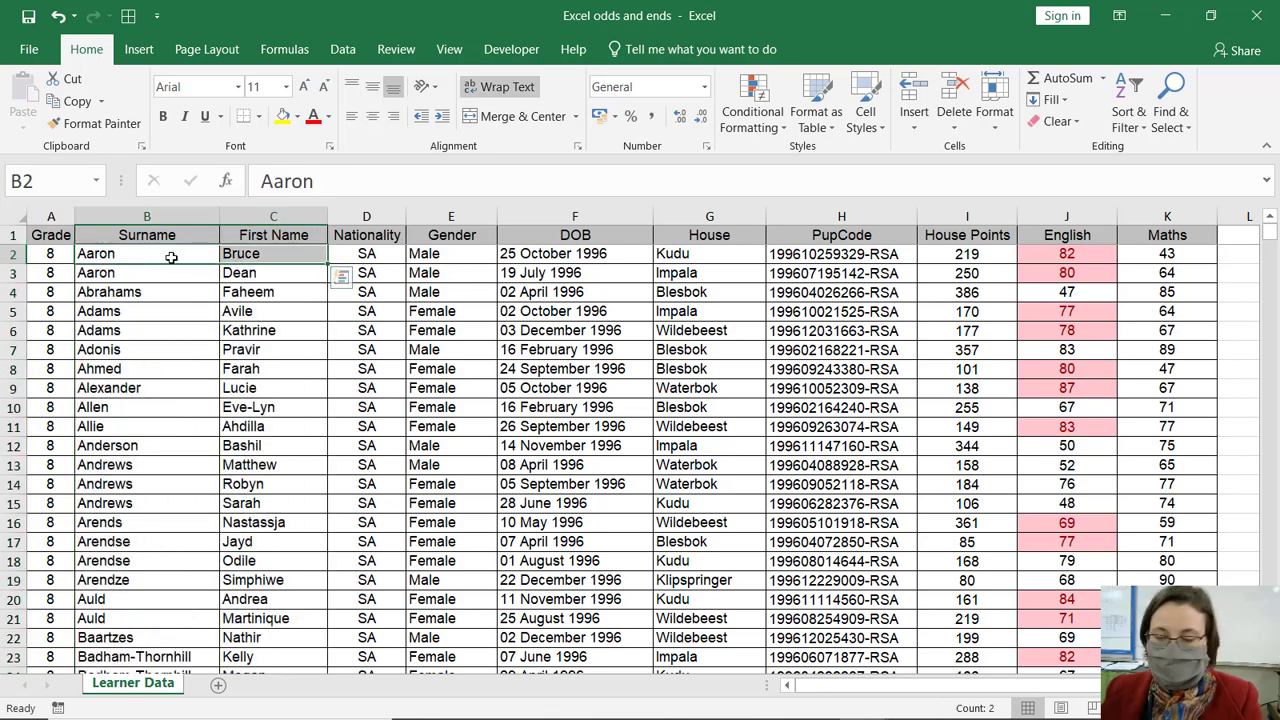
key("ctrl+shift+Down")
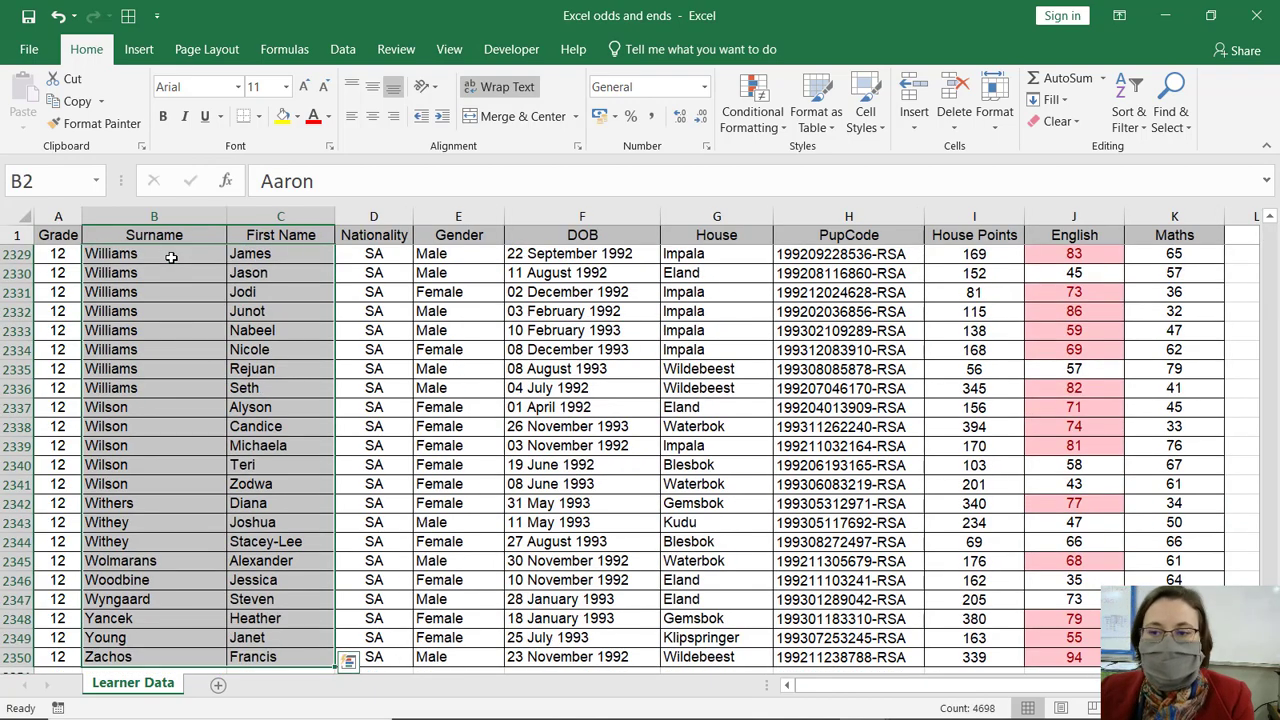
left_click_drag(1268, 650, 1268, 232)
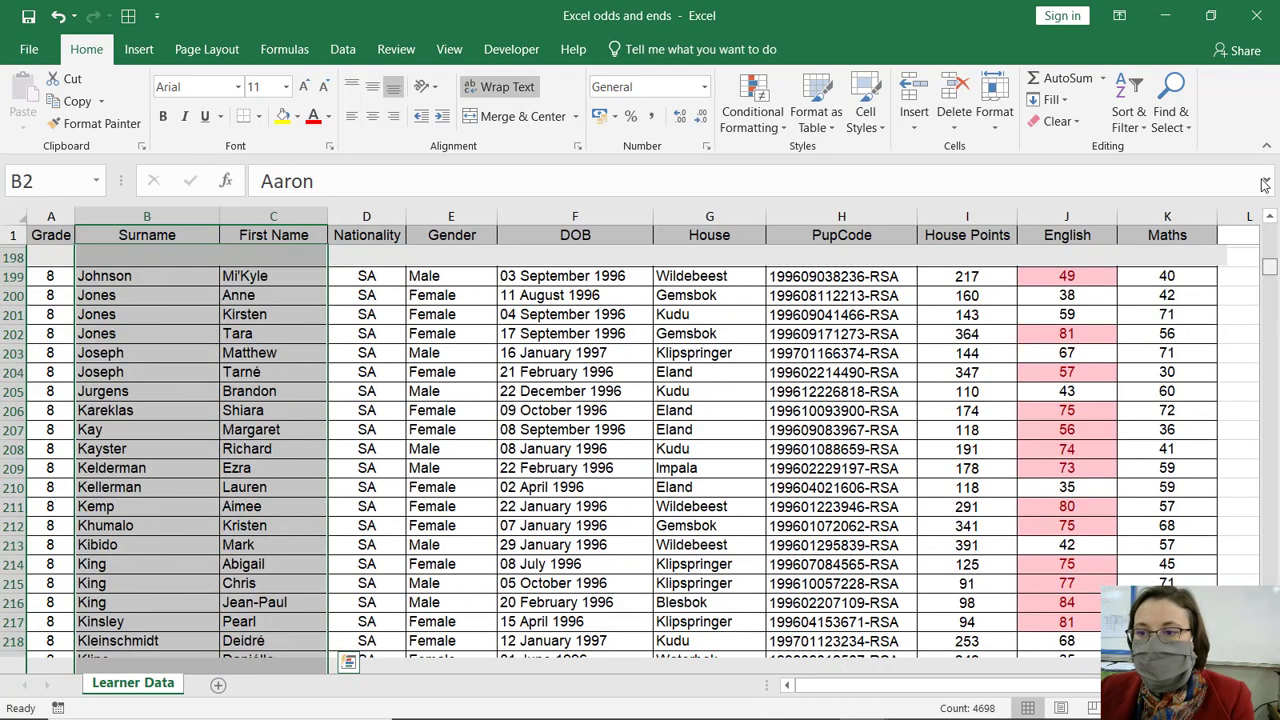
Step: Start a formula-based rule on the name columns and enter =E2="Male"
left_click(760, 115)
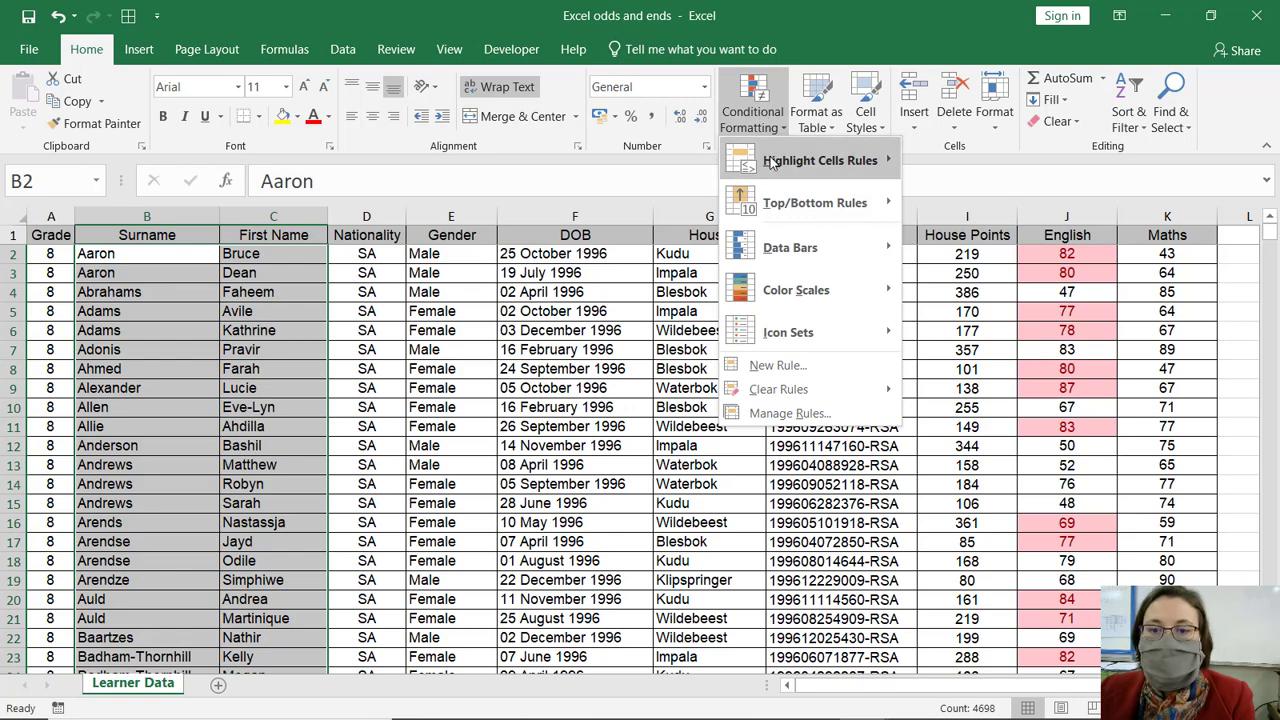
left_click(772, 367)
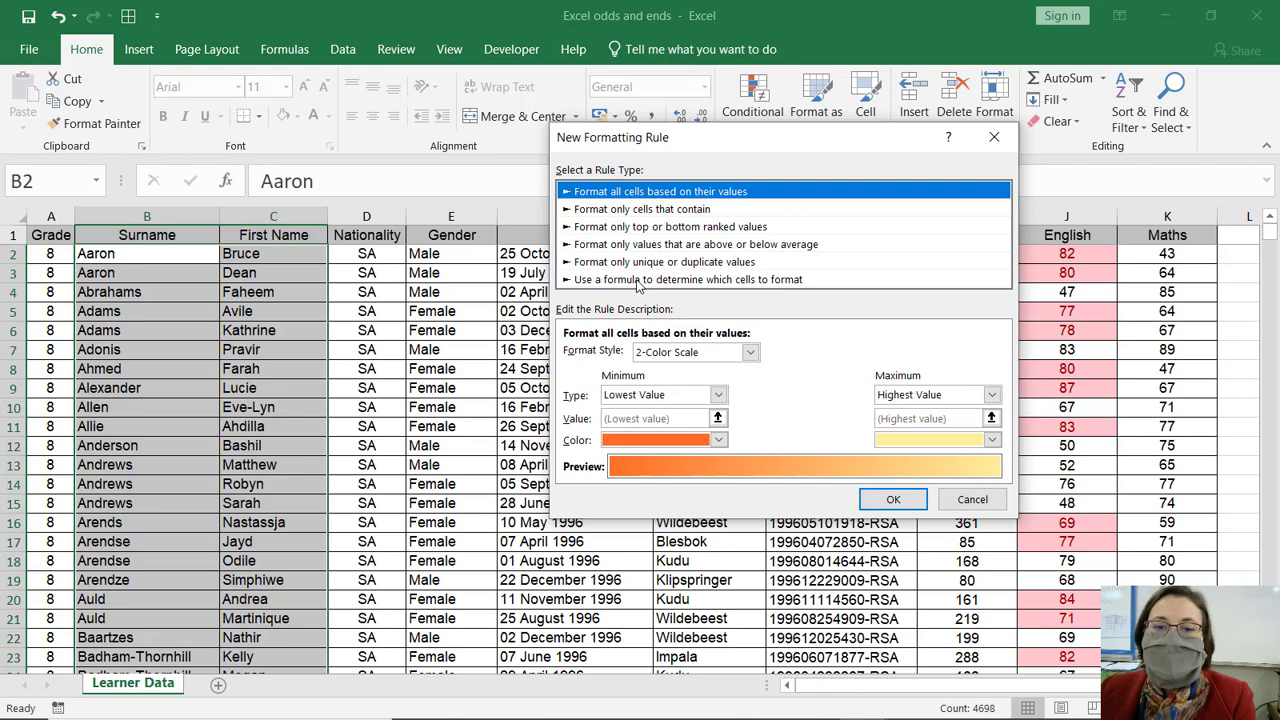
left_click(638, 280)
left_click_drag(715, 143, 807, 137)
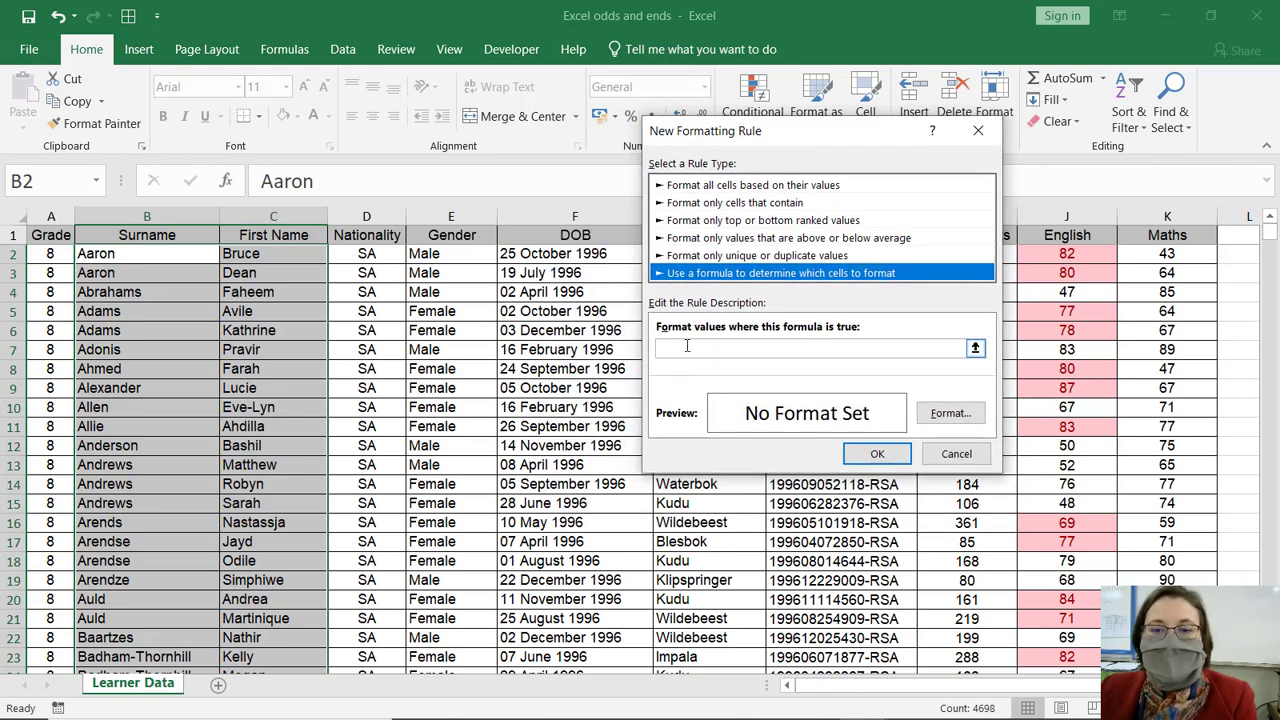
left_click(690, 348)
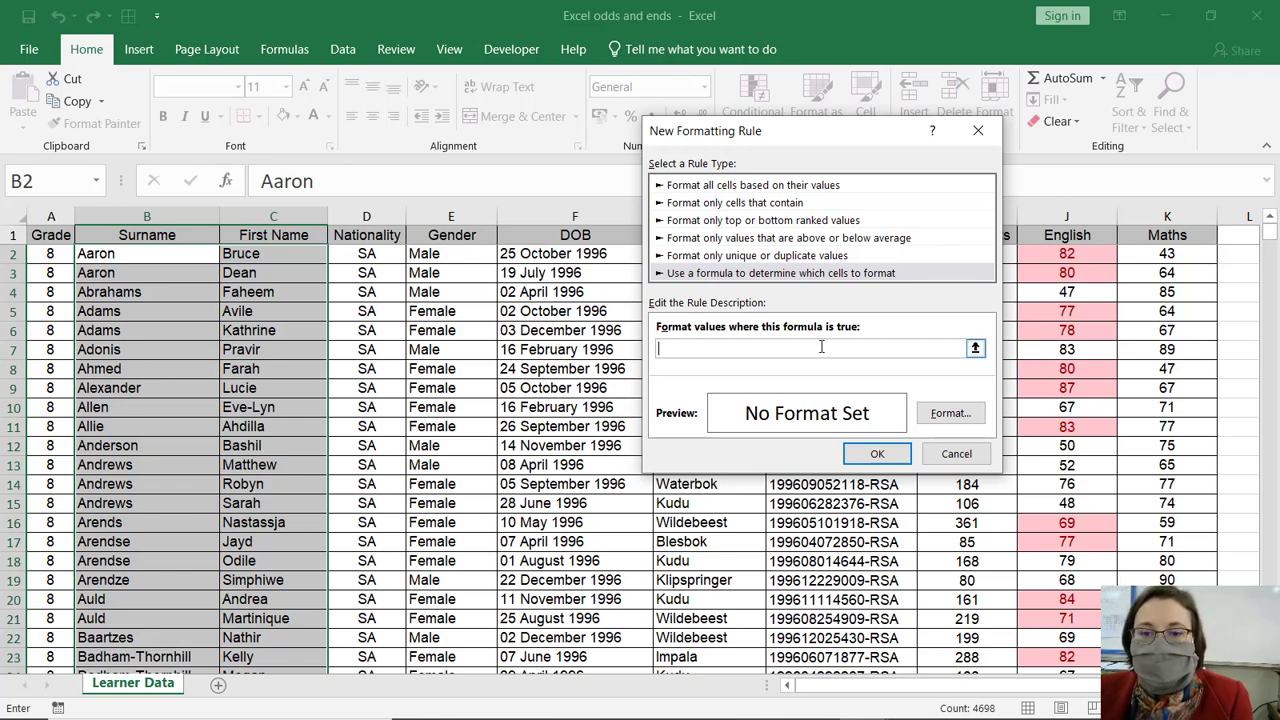
left_click(464, 253)
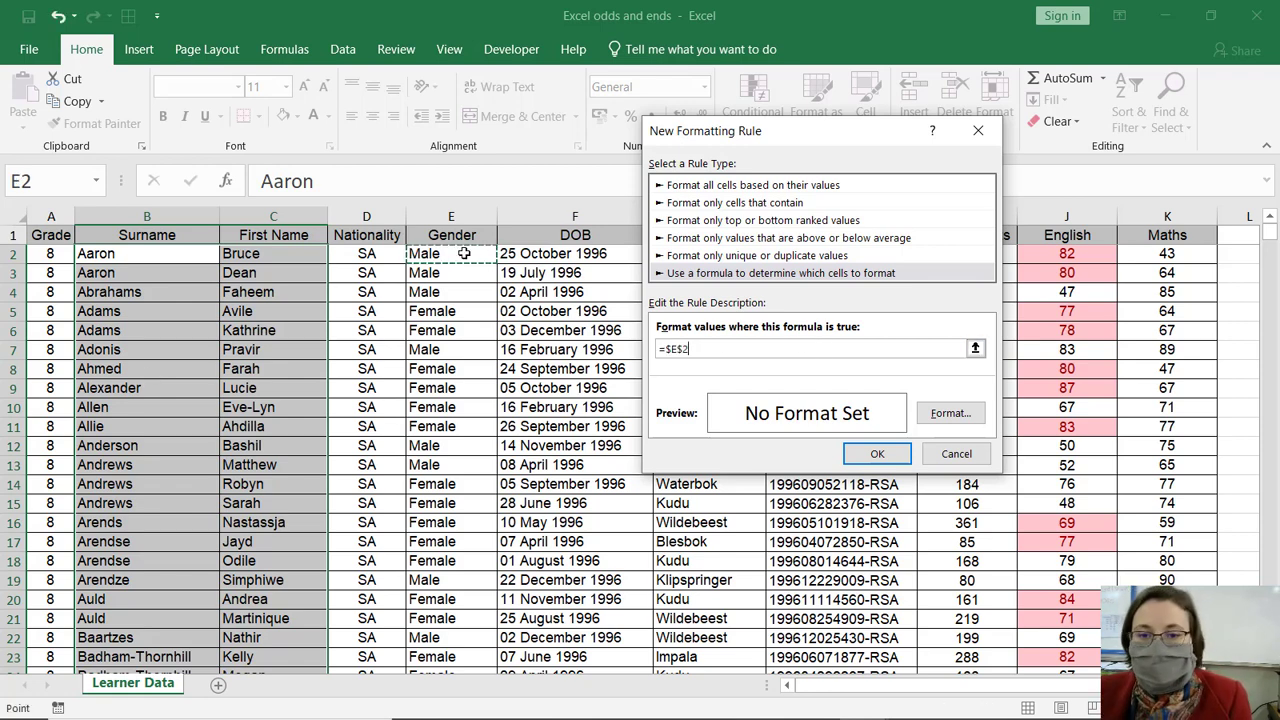
type("=")
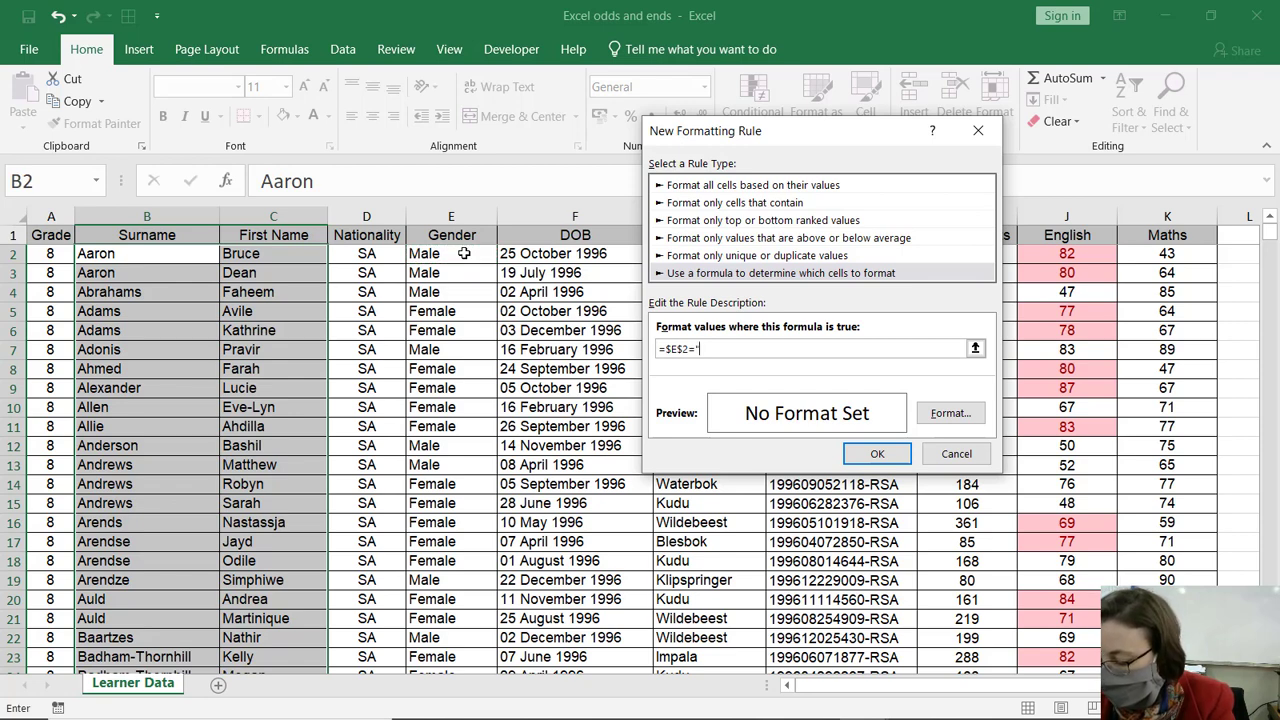
type("\"mALE")
key("BackSpace")
key("BackSpace")
key("BackSpace")
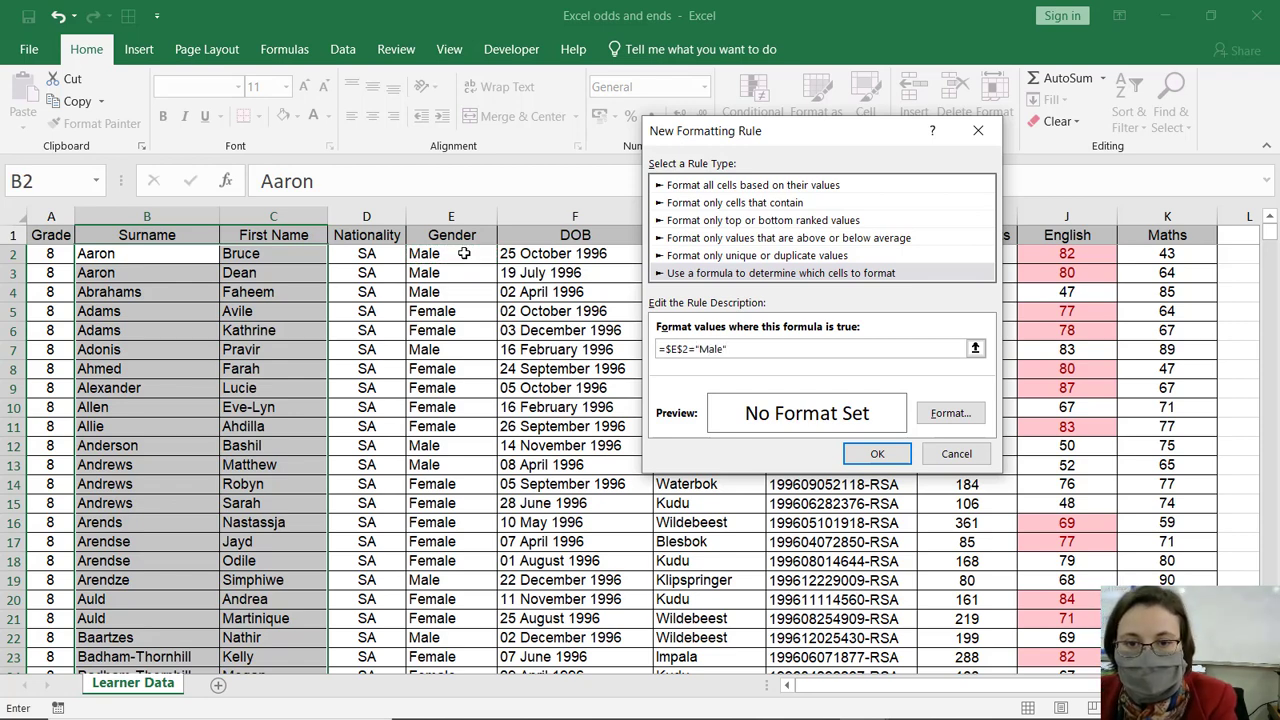
Step: Give the Male rule a red font, make the E2 reference relative, and apply it
left_click(965, 412)
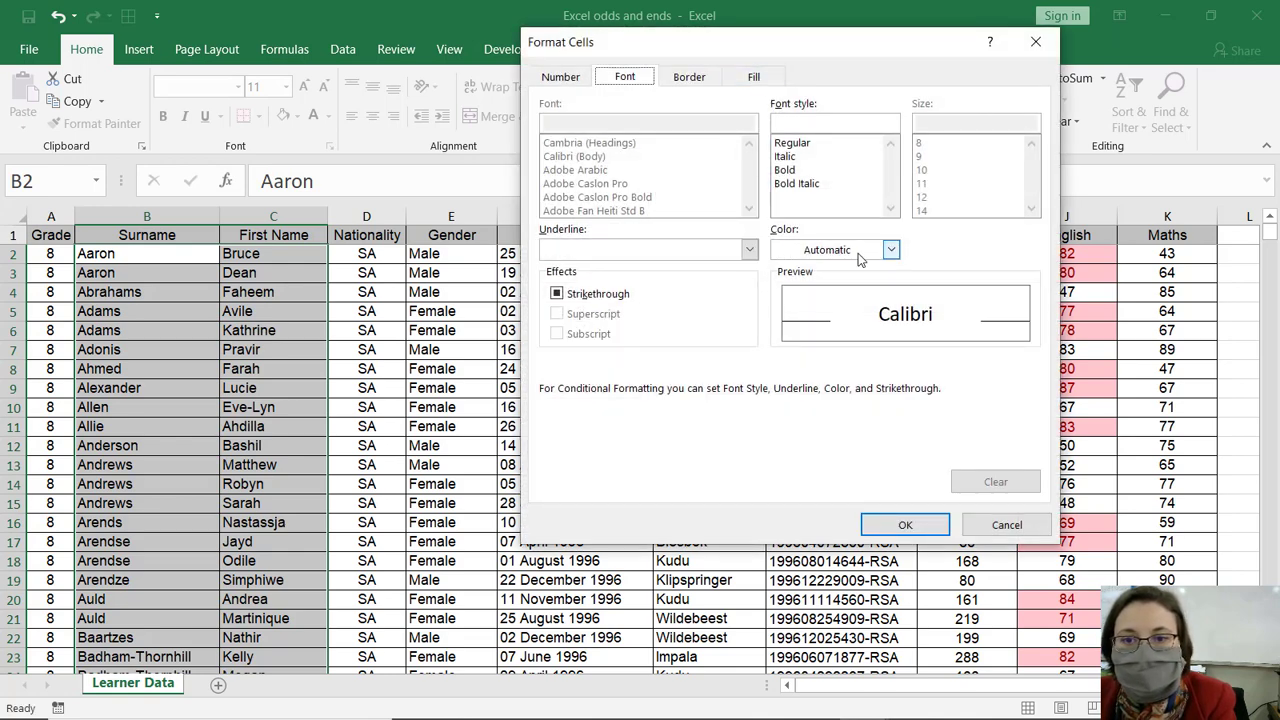
left_click(858, 250)
left_click(797, 410)
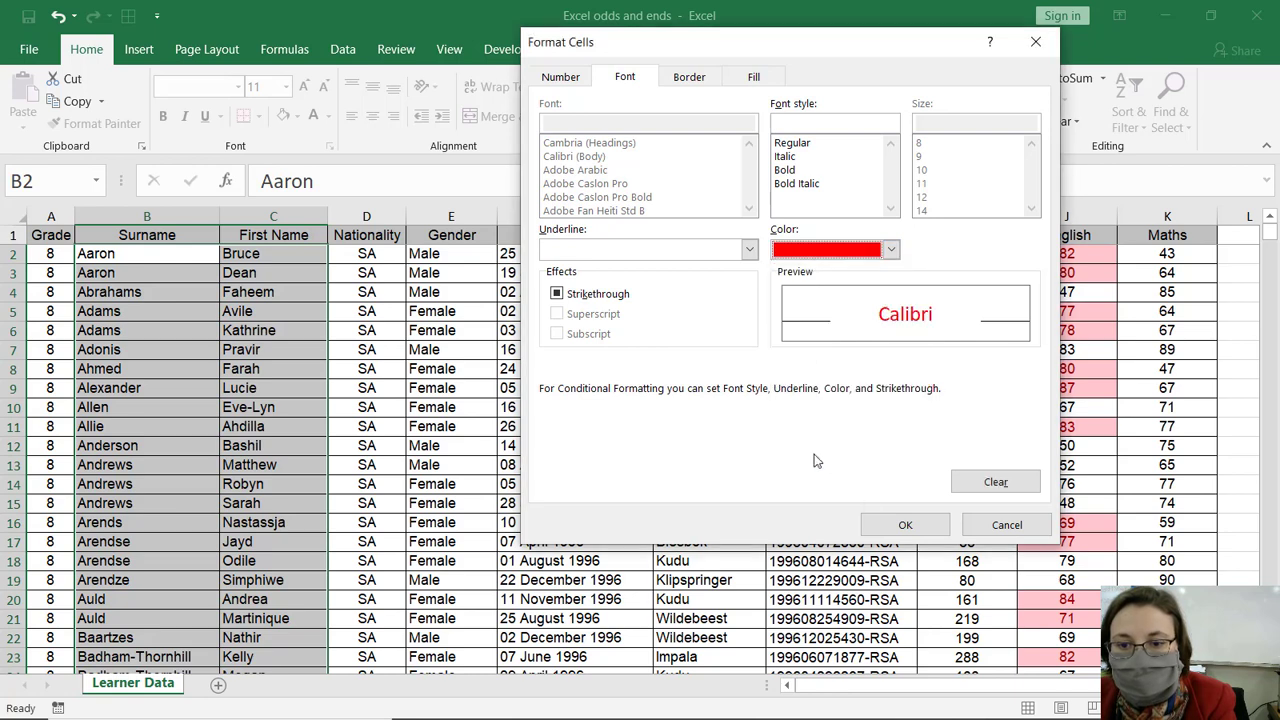
left_click(900, 528)
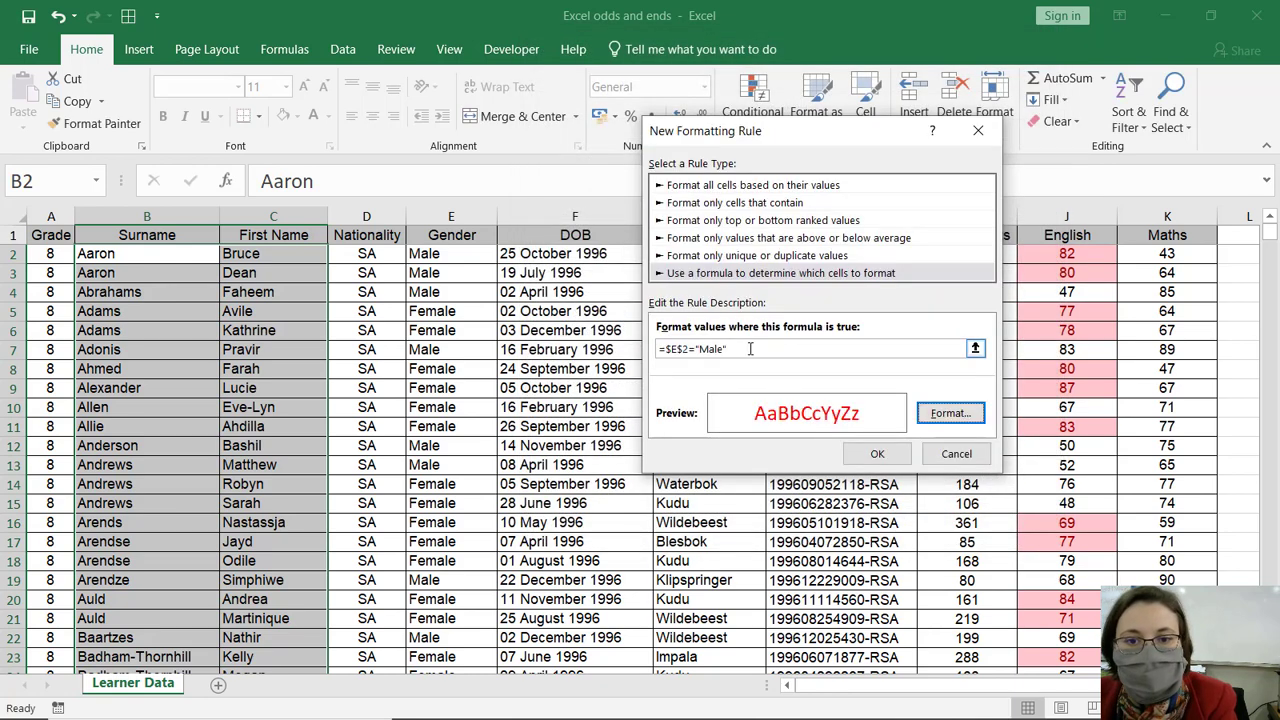
left_click(679, 350)
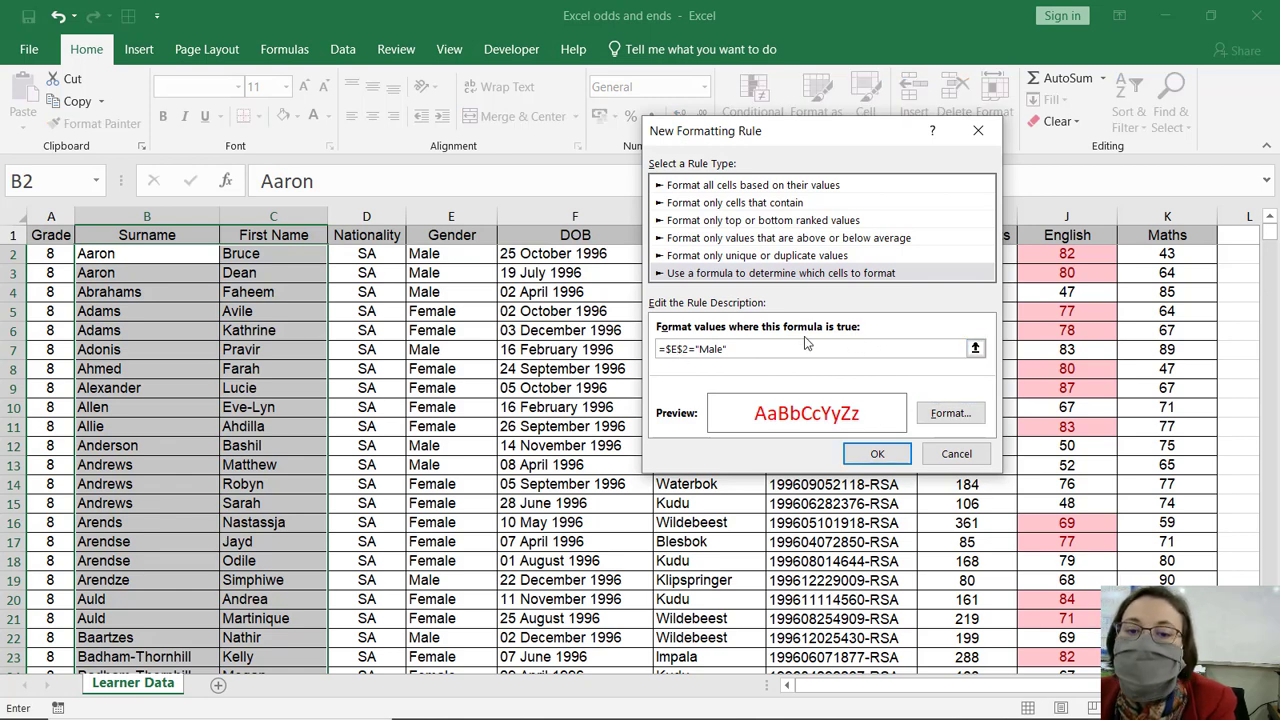
key("F4")
key("F4")
key("F4")
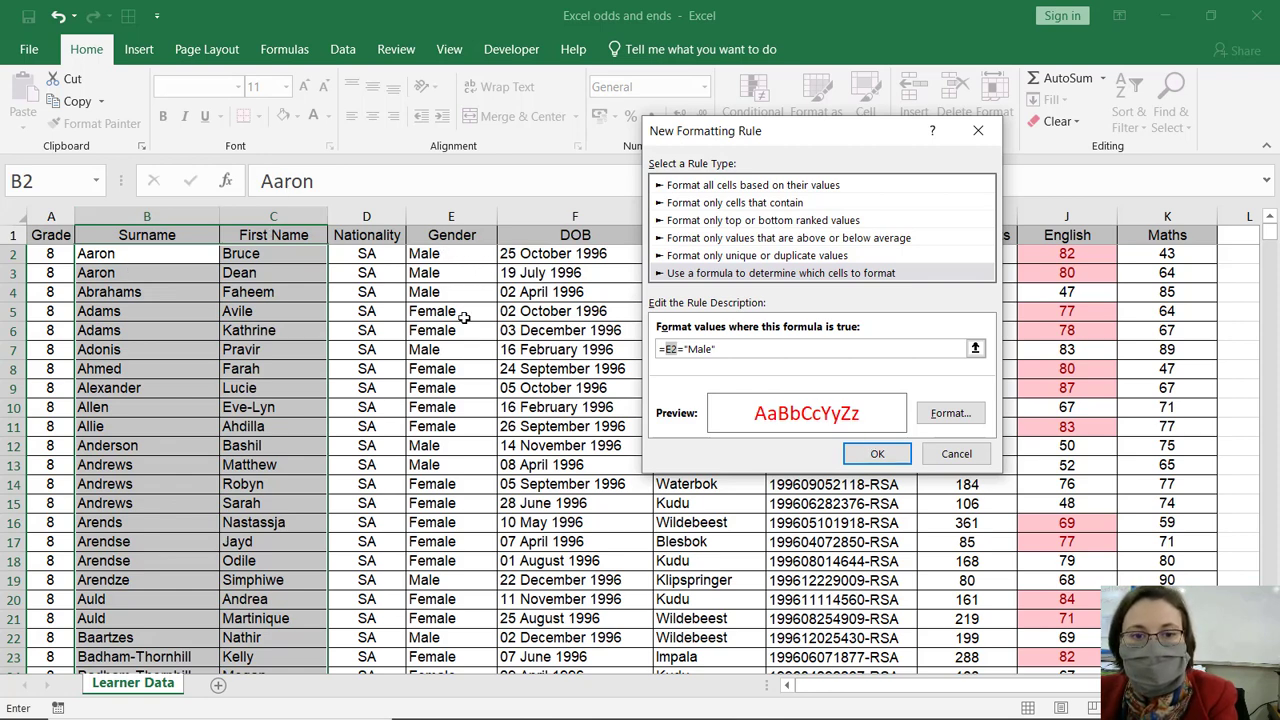
left_click(862, 463)
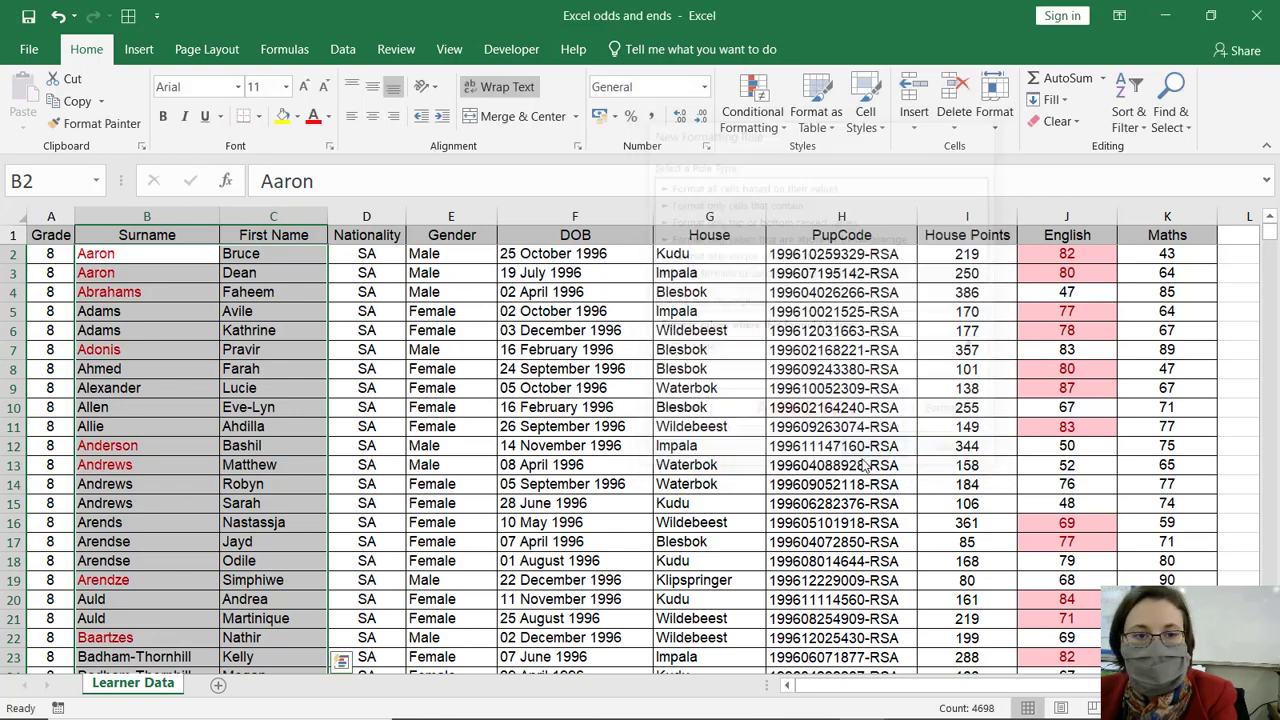
Step: Select the Surname, First Name, Gender and DOB columns in turn to inspect them
left_click(139, 216)
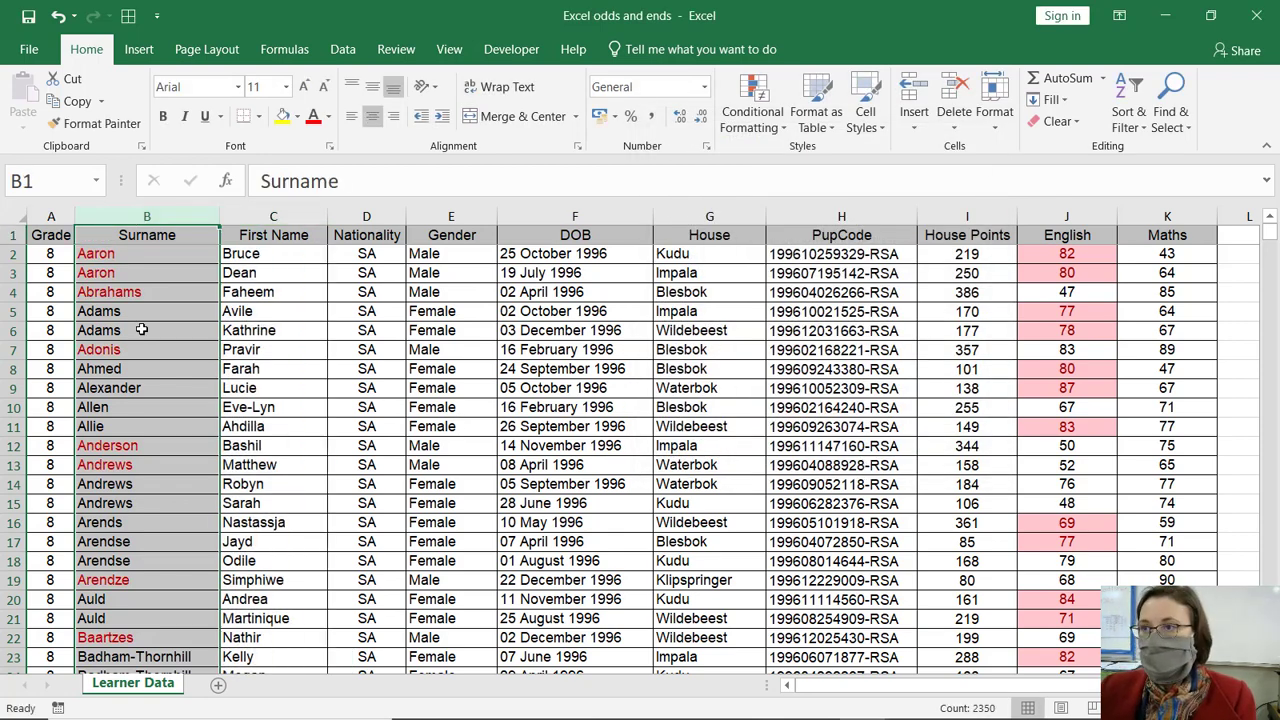
left_click(263, 216)
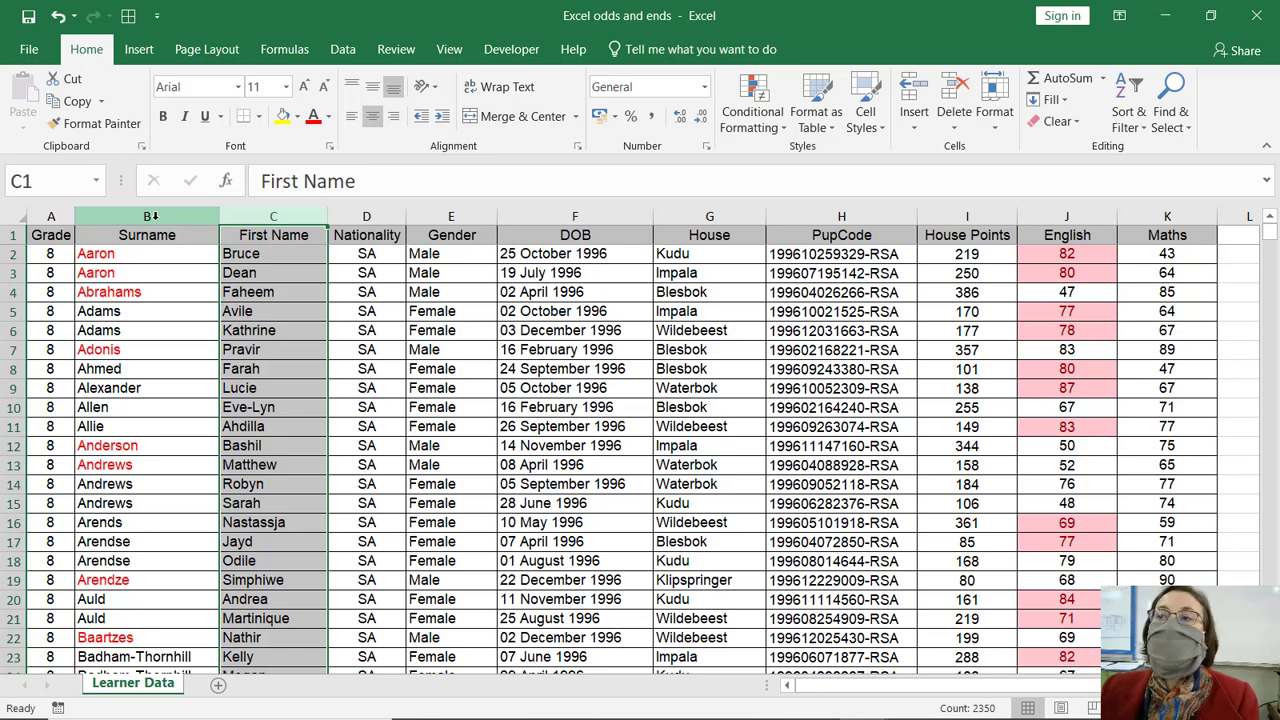
left_click(440, 216)
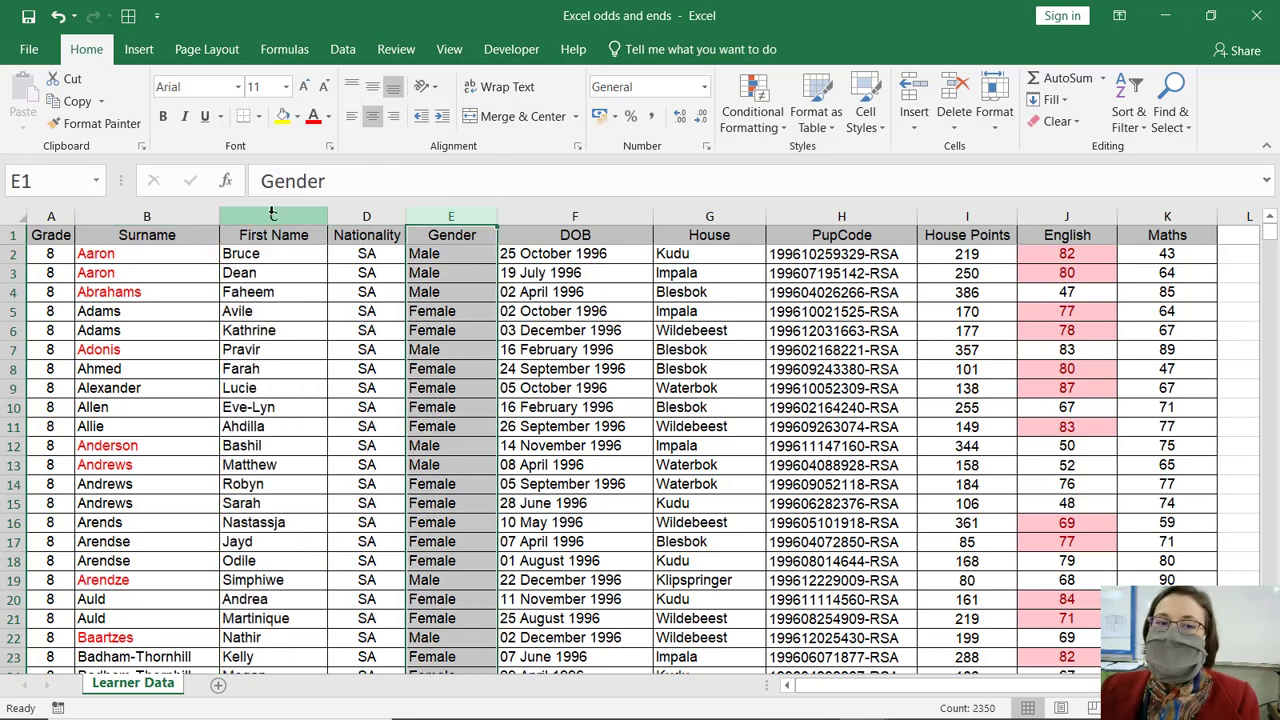
left_click(190, 216)
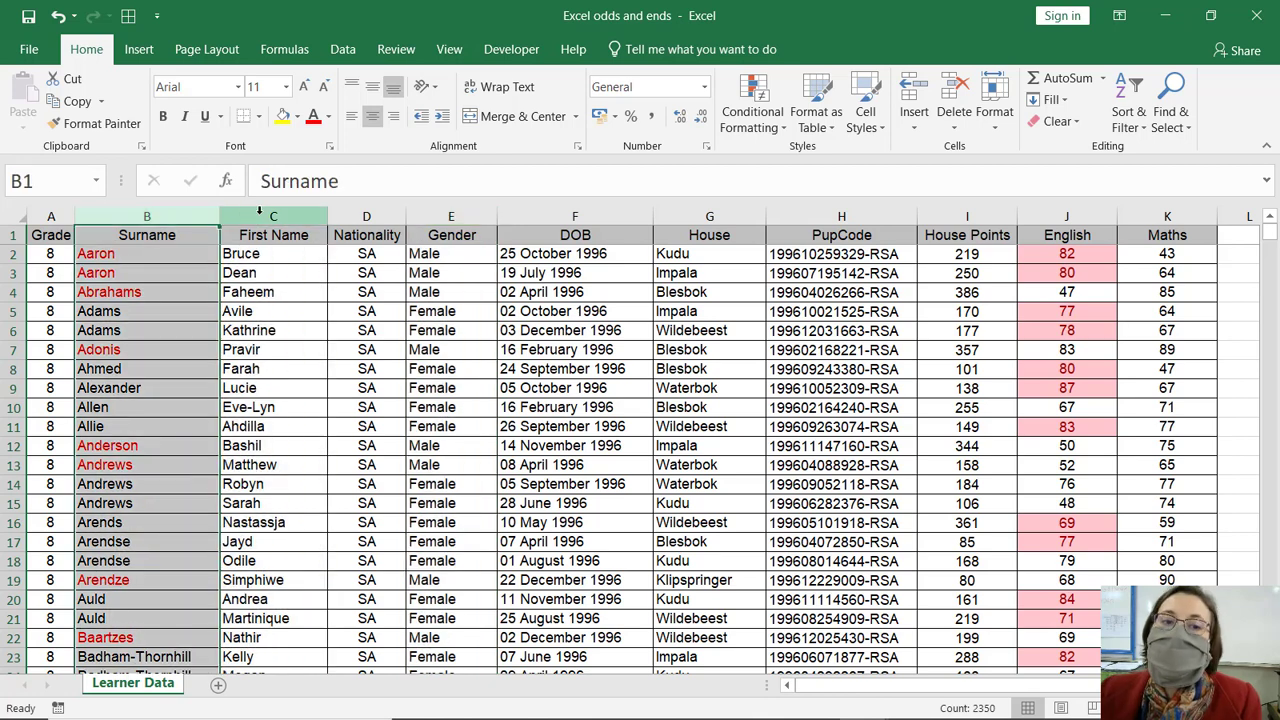
left_click(261, 216)
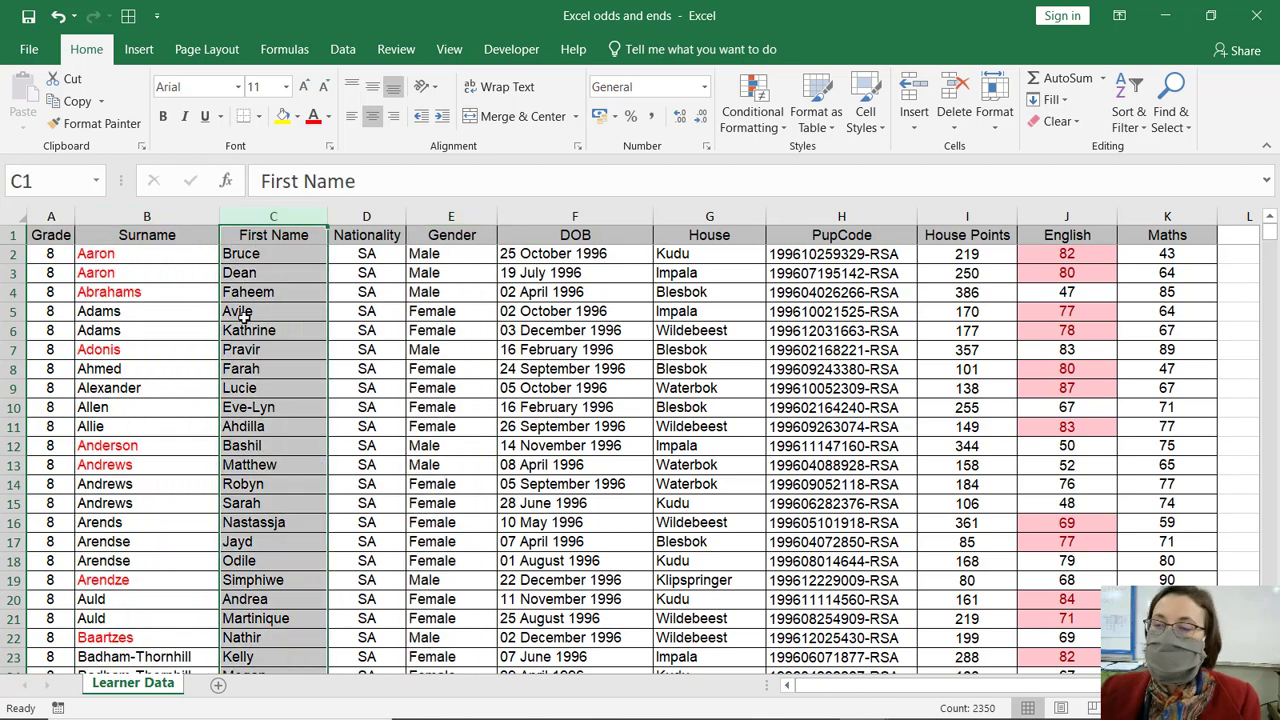
left_click(450, 216)
left_click(575, 216)
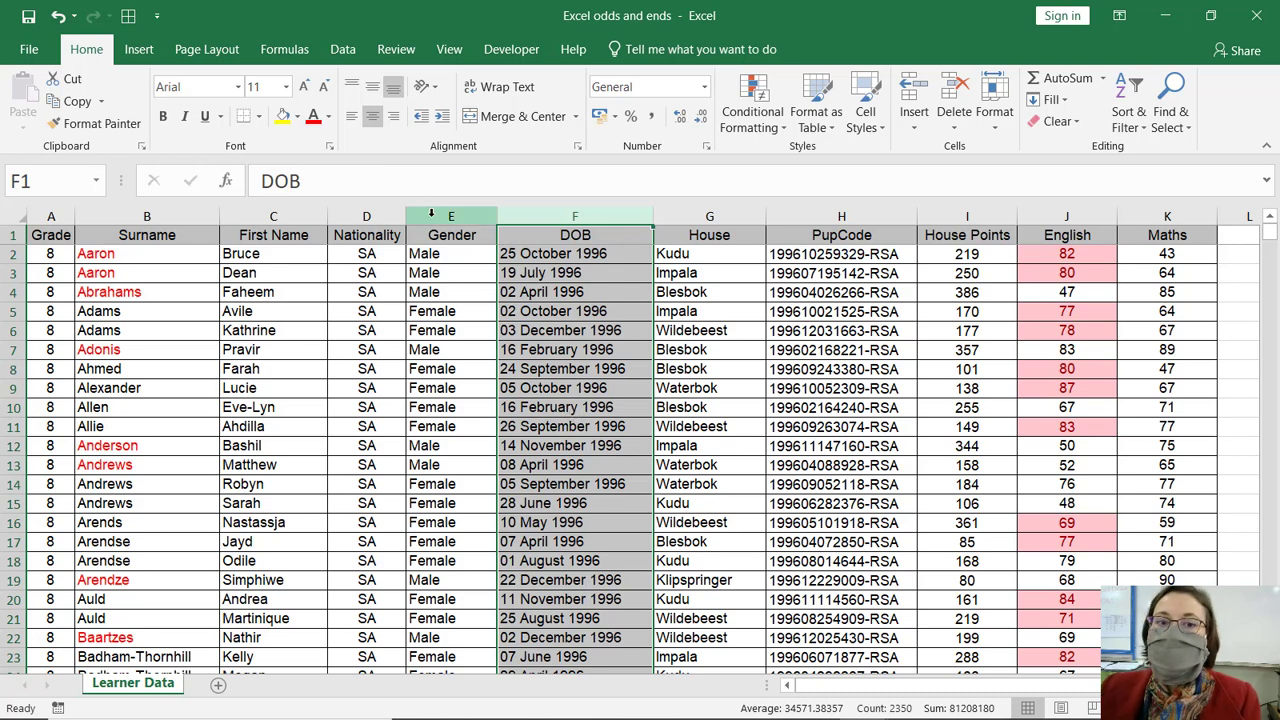
Step: Inspect cells E2 and F2, then bring up the Conditional Formatting Rules Manager
left_click(432, 256)
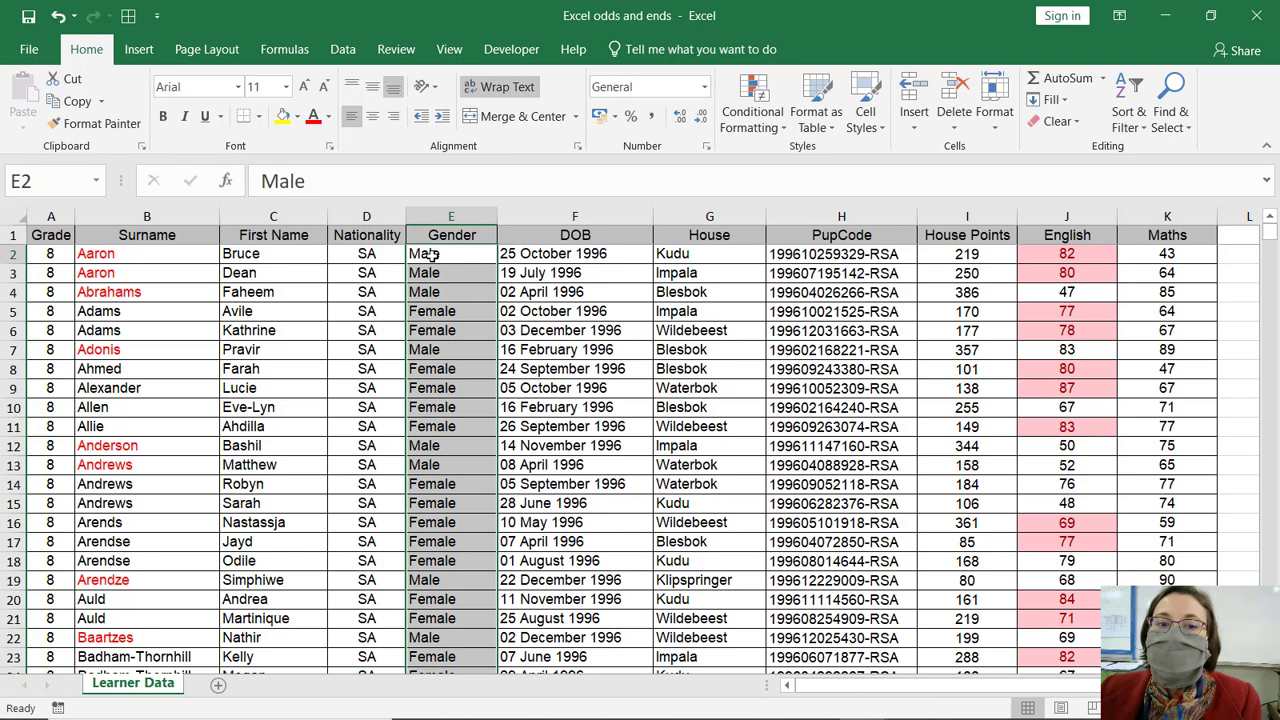
left_click(513, 253)
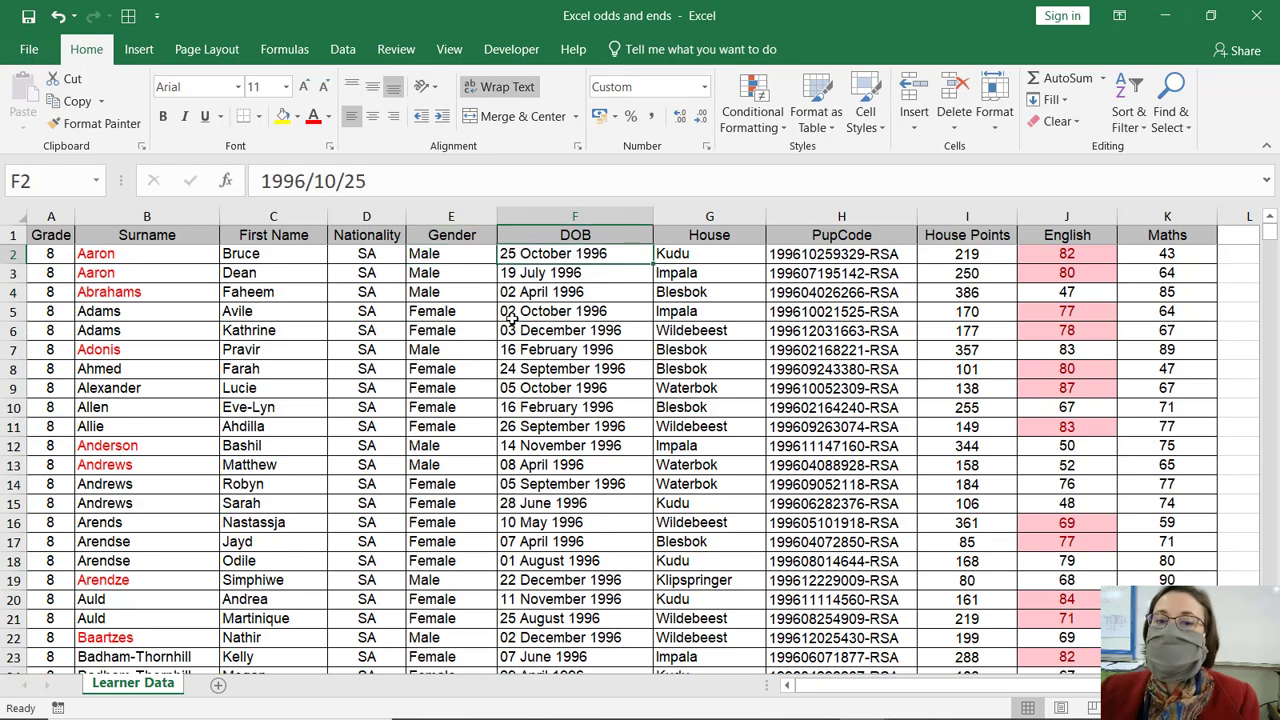
left_click(484, 255)
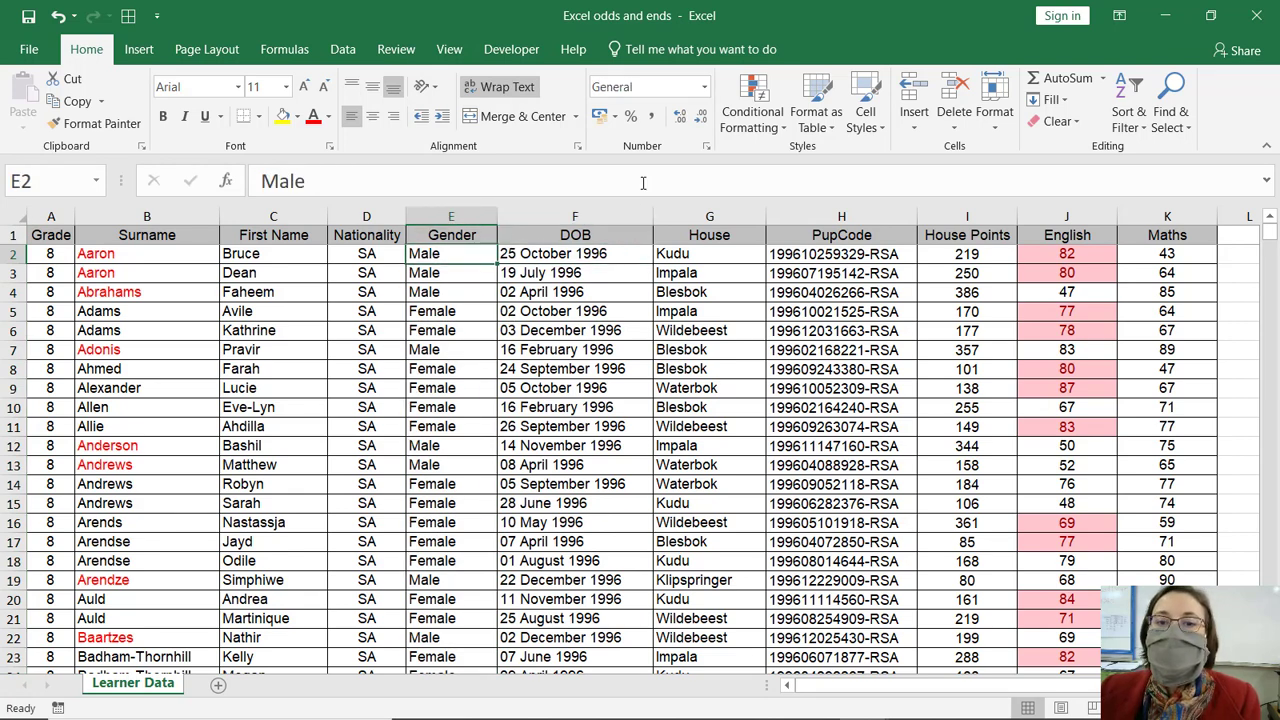
left_click(741, 125)
left_click(758, 431)
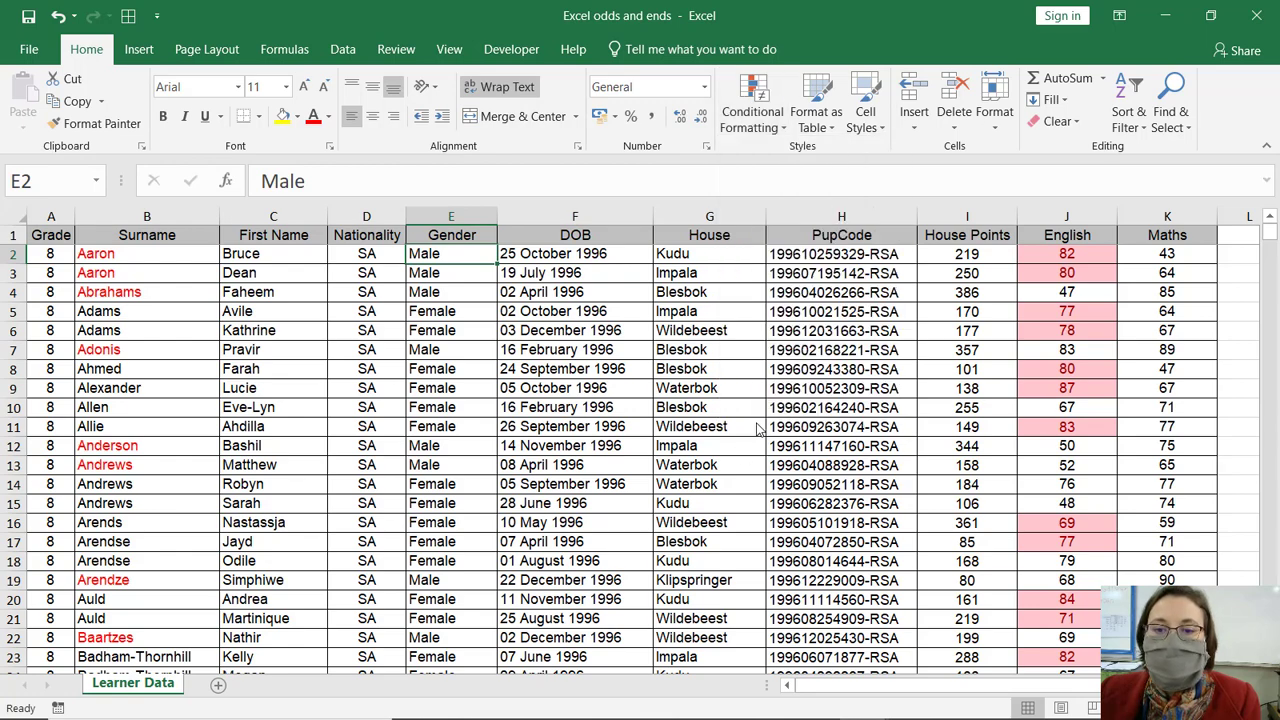
Step: Show This Worksheet rules, change the Male rule to =$E2="Male", and check the first learner's names
left_click(788, 196)
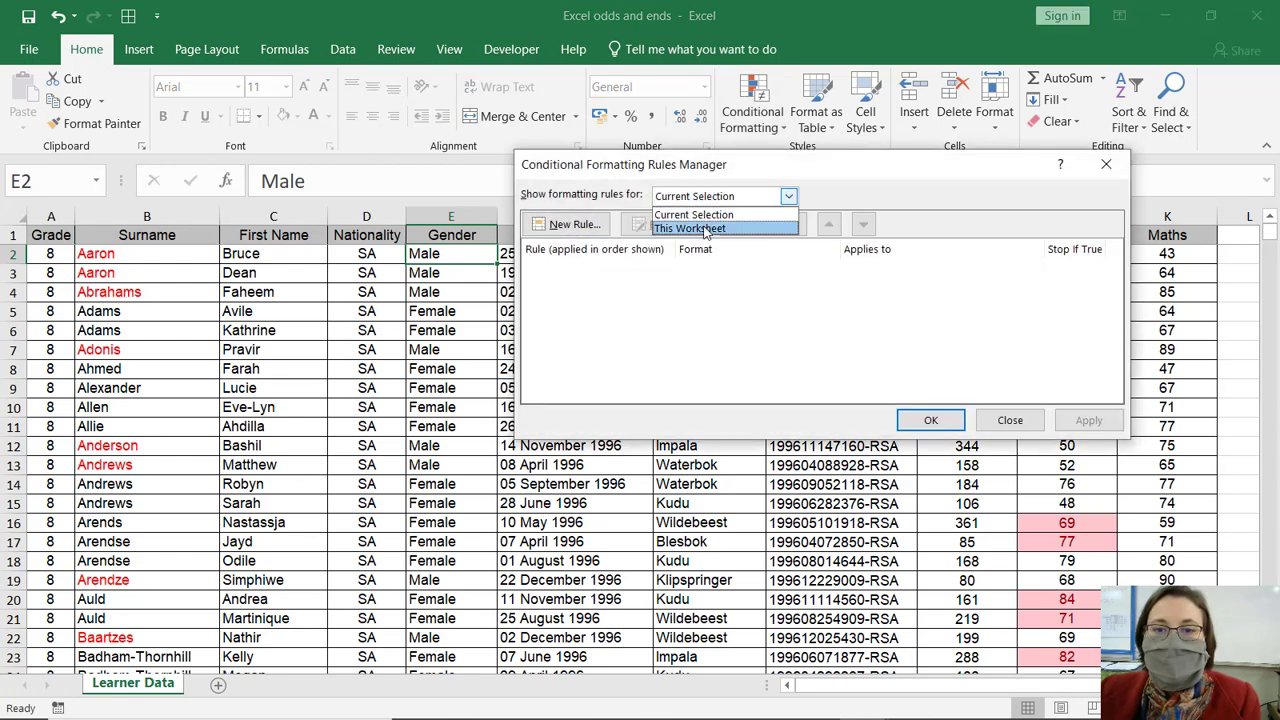
left_click(700, 232)
double_click(594, 275)
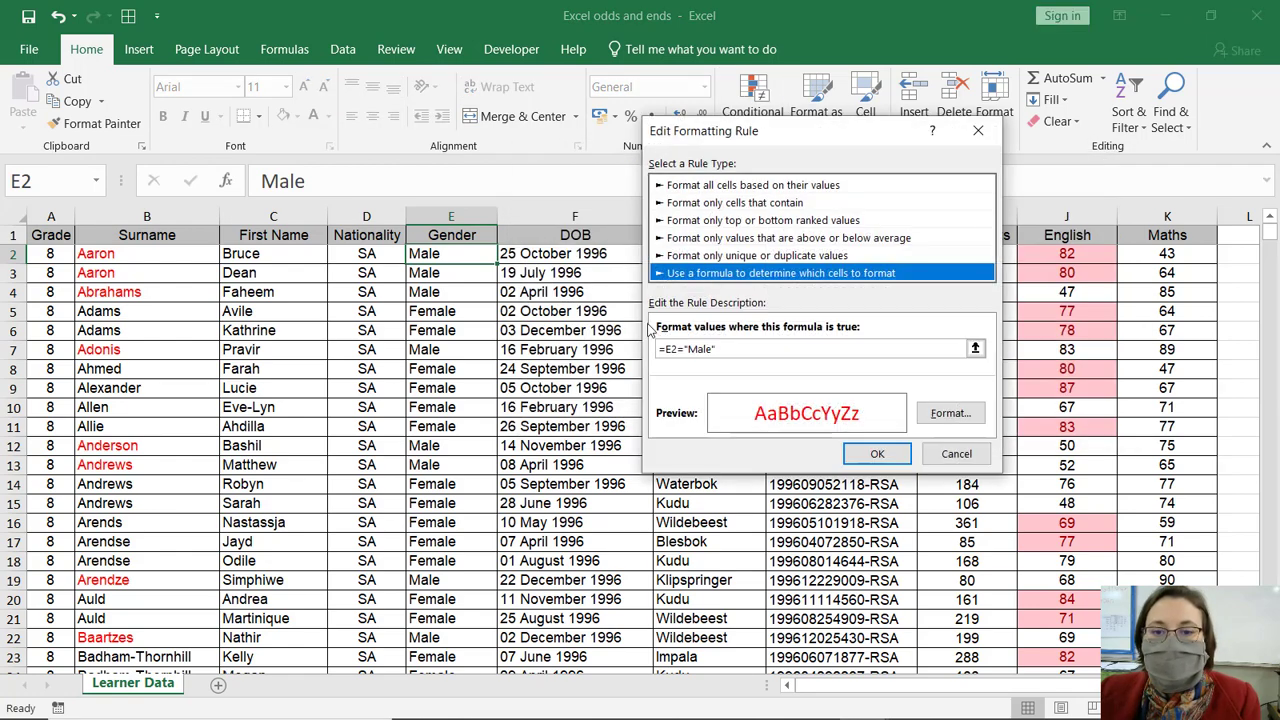
left_click(672, 350)
key("F4")
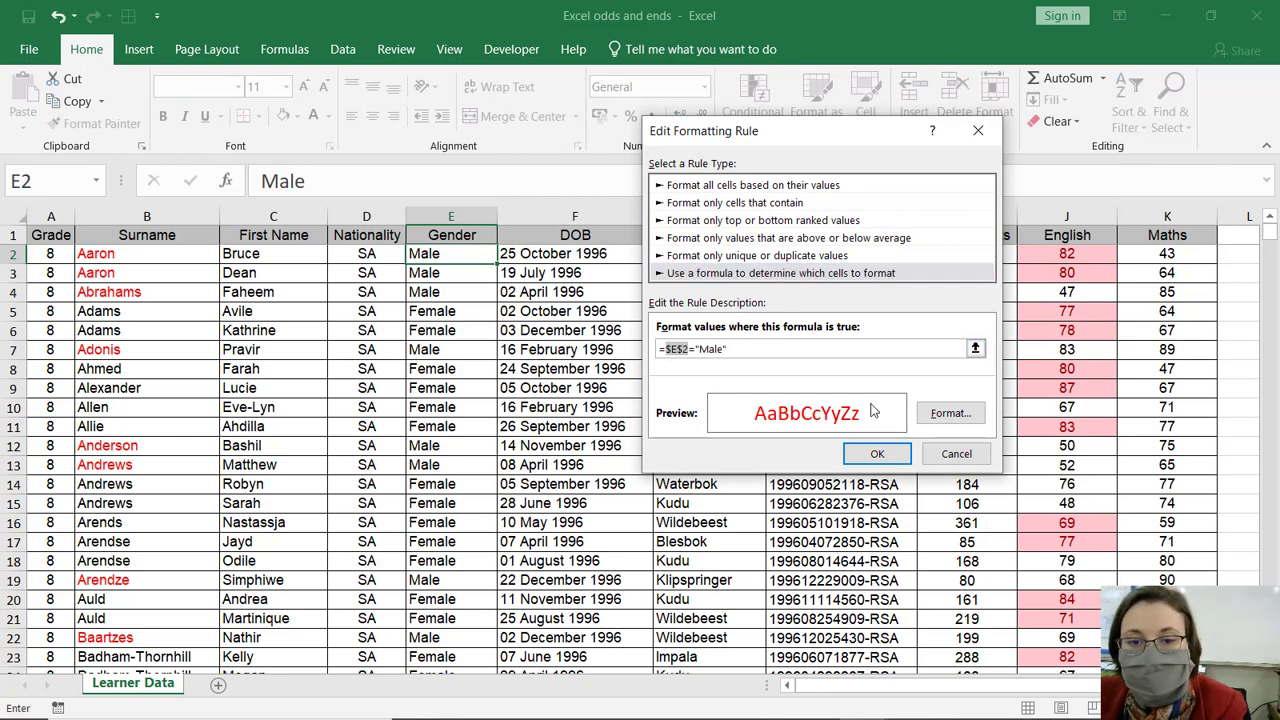
key("F4")
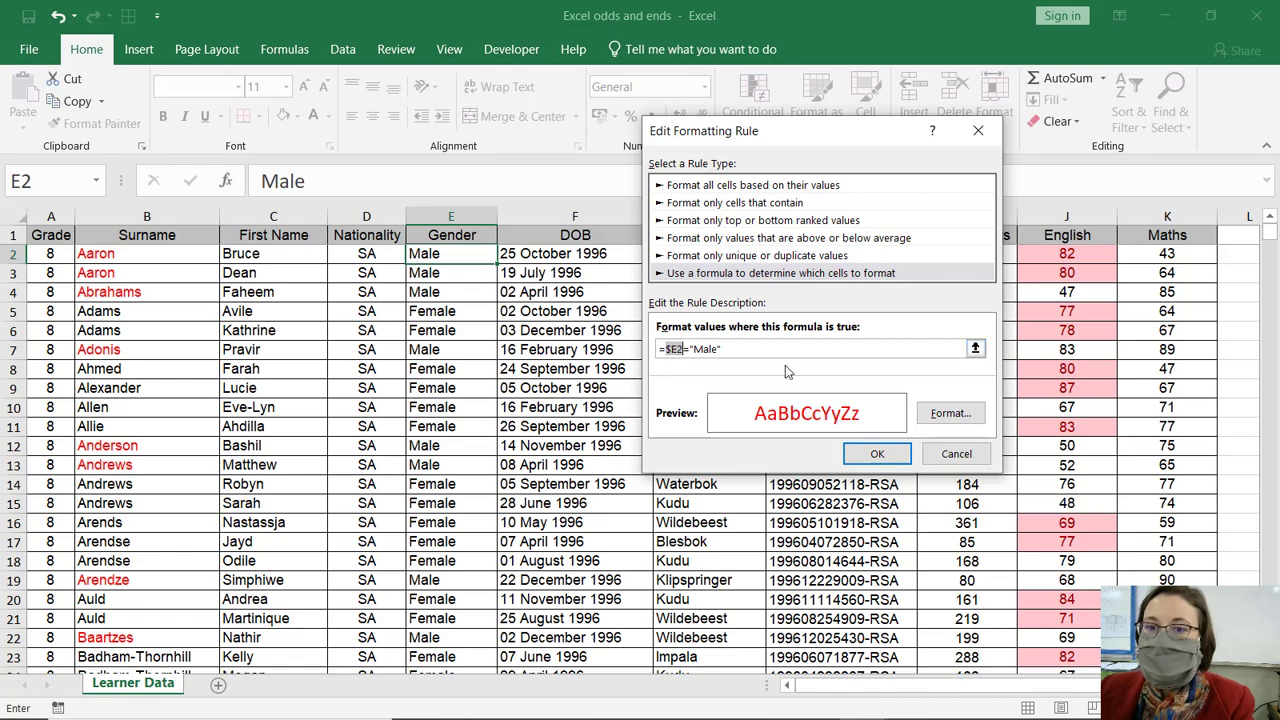
left_click(858, 456)
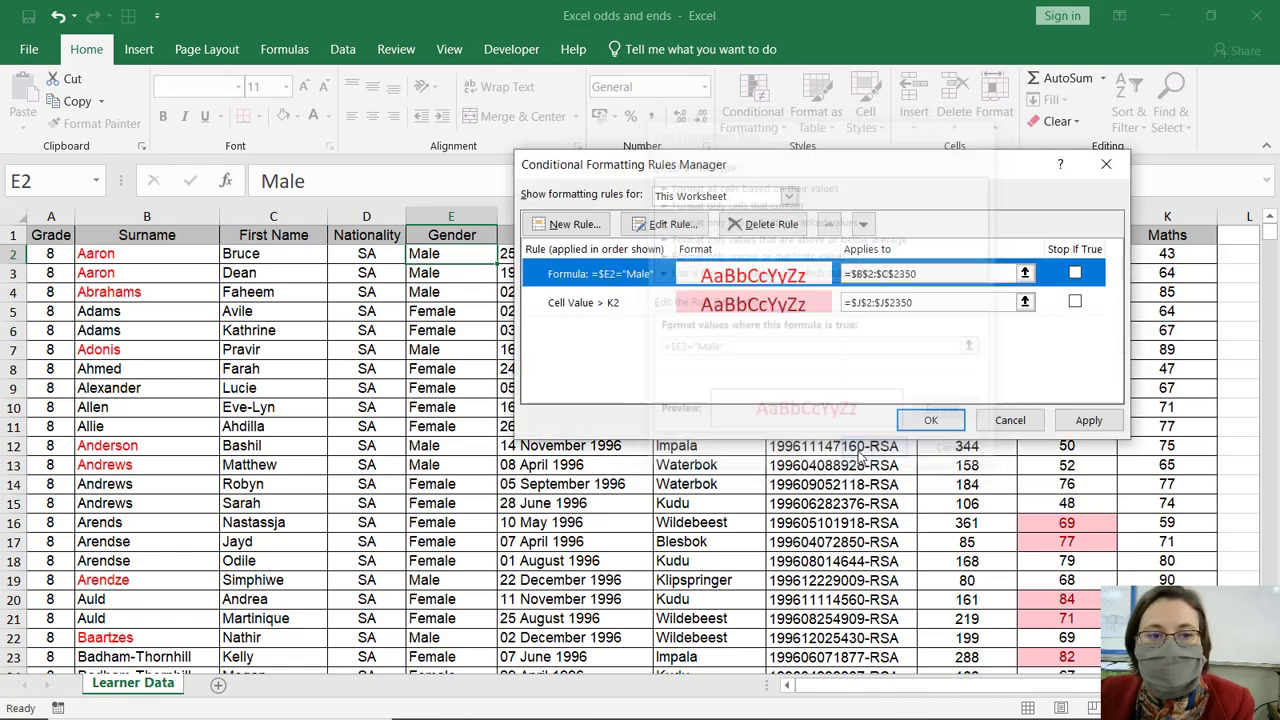
left_click(960, 428)
left_click(185, 262)
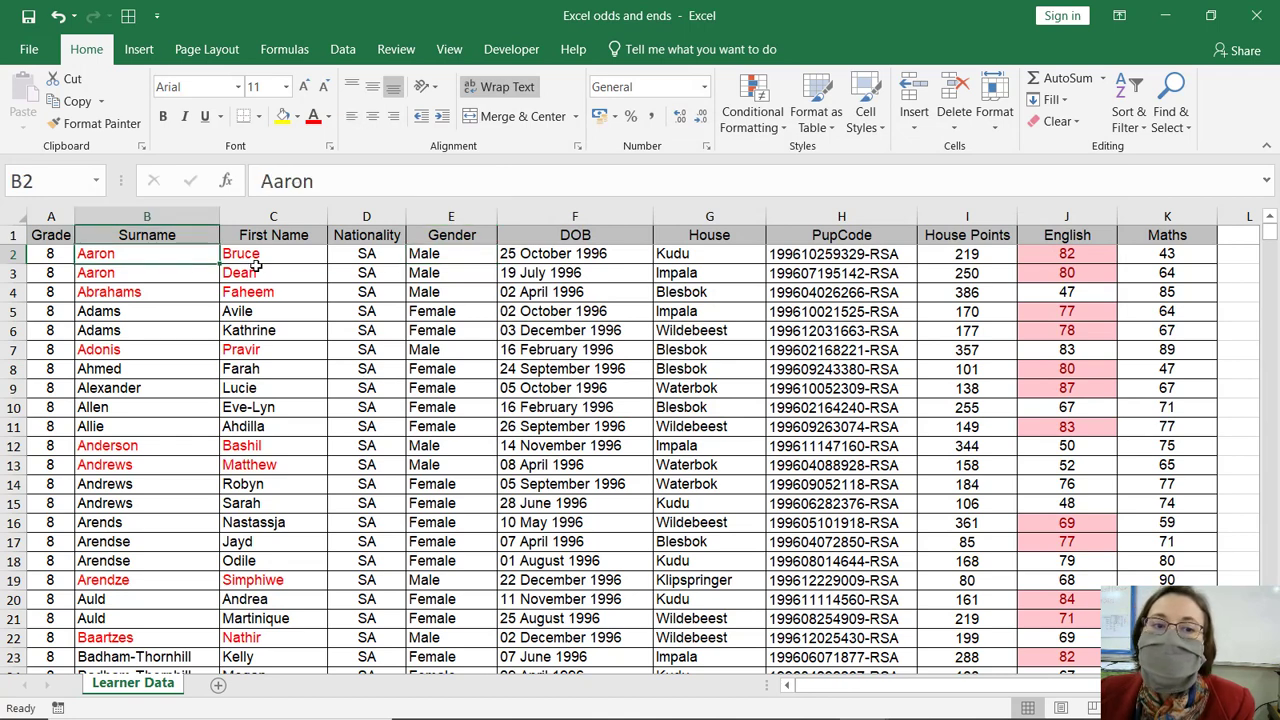
left_click(248, 274)
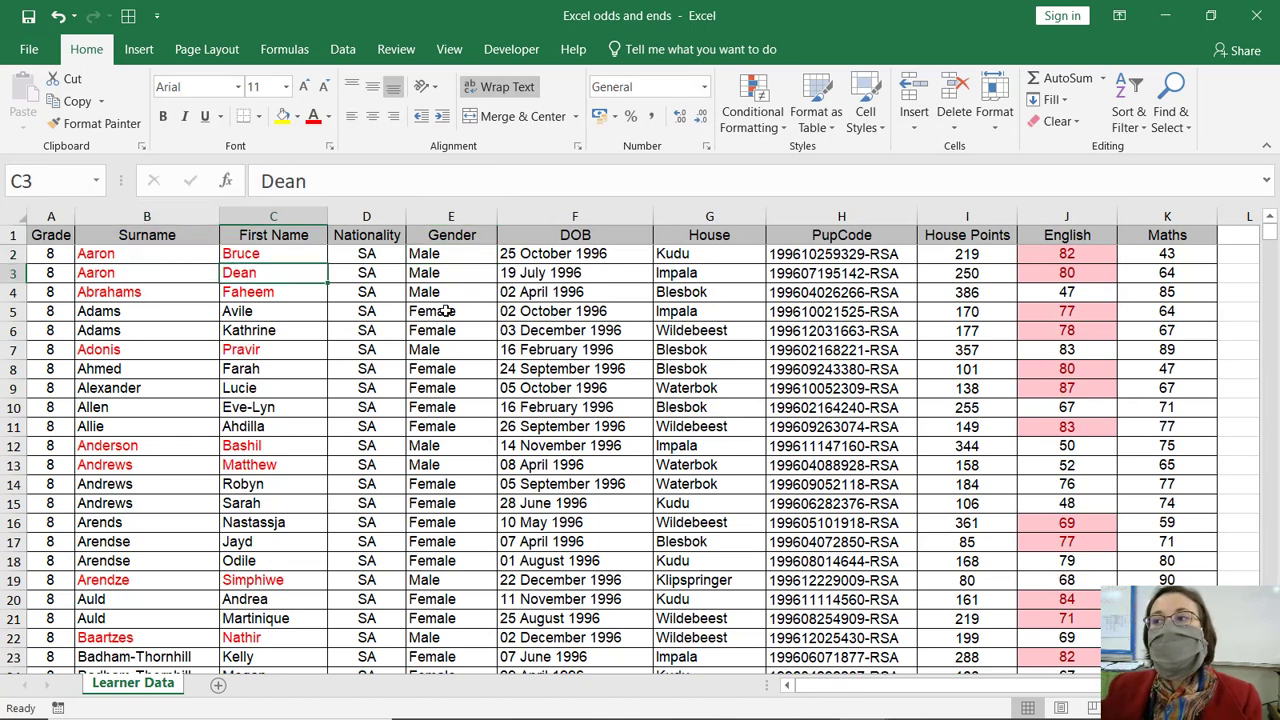
Step: Abandon a first formula-rule attempt and select the names from row 2 to the last learner
left_click_drag(281, 207, 150, 216)
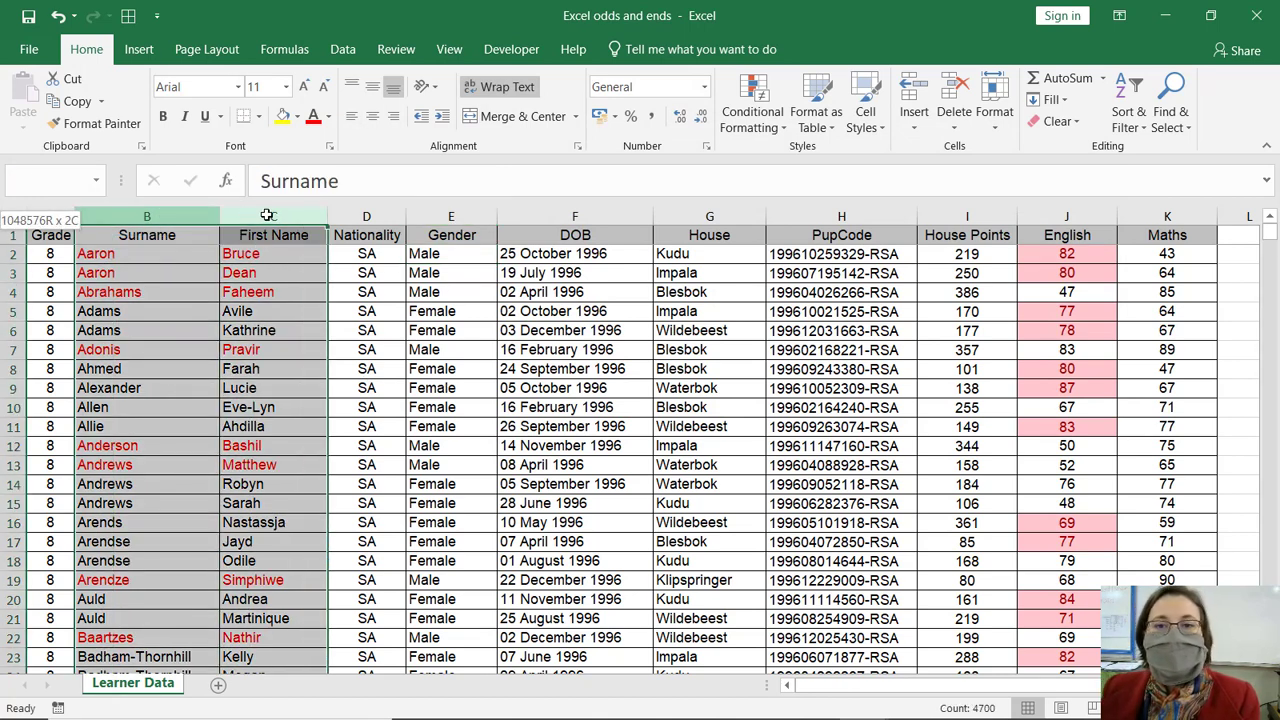
left_click(752, 100)
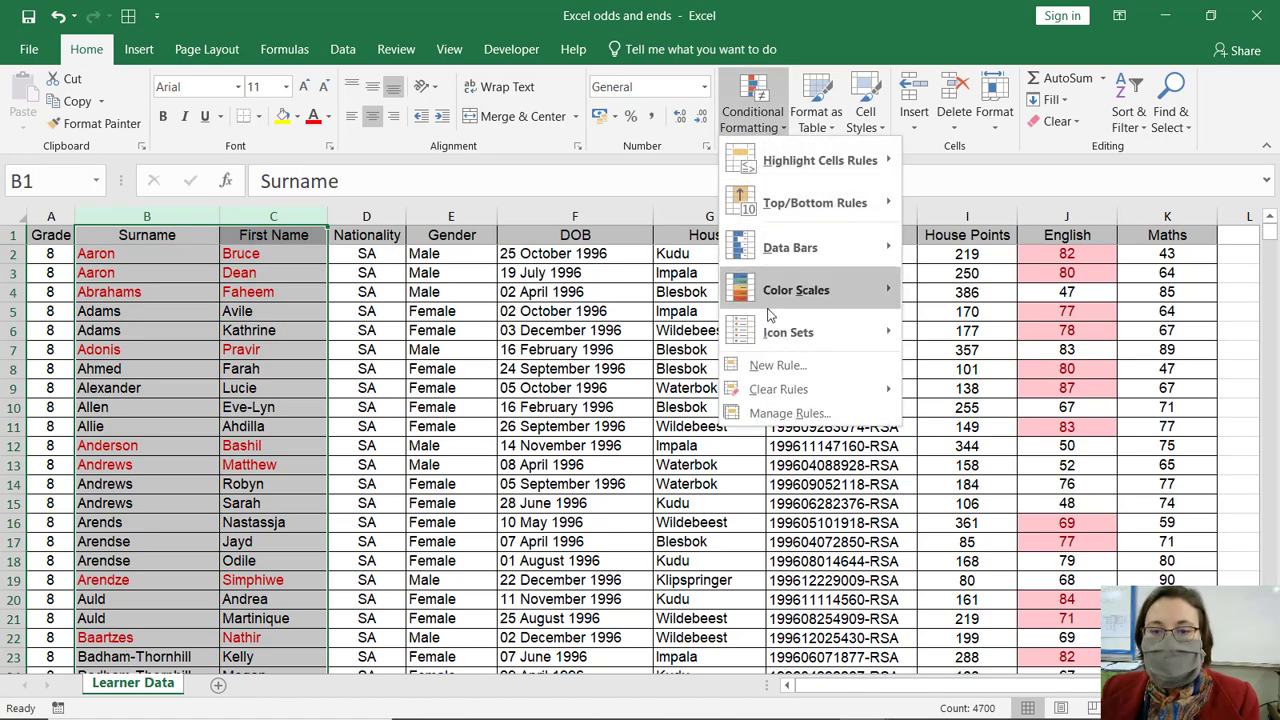
left_click(775, 366)
left_click(658, 254)
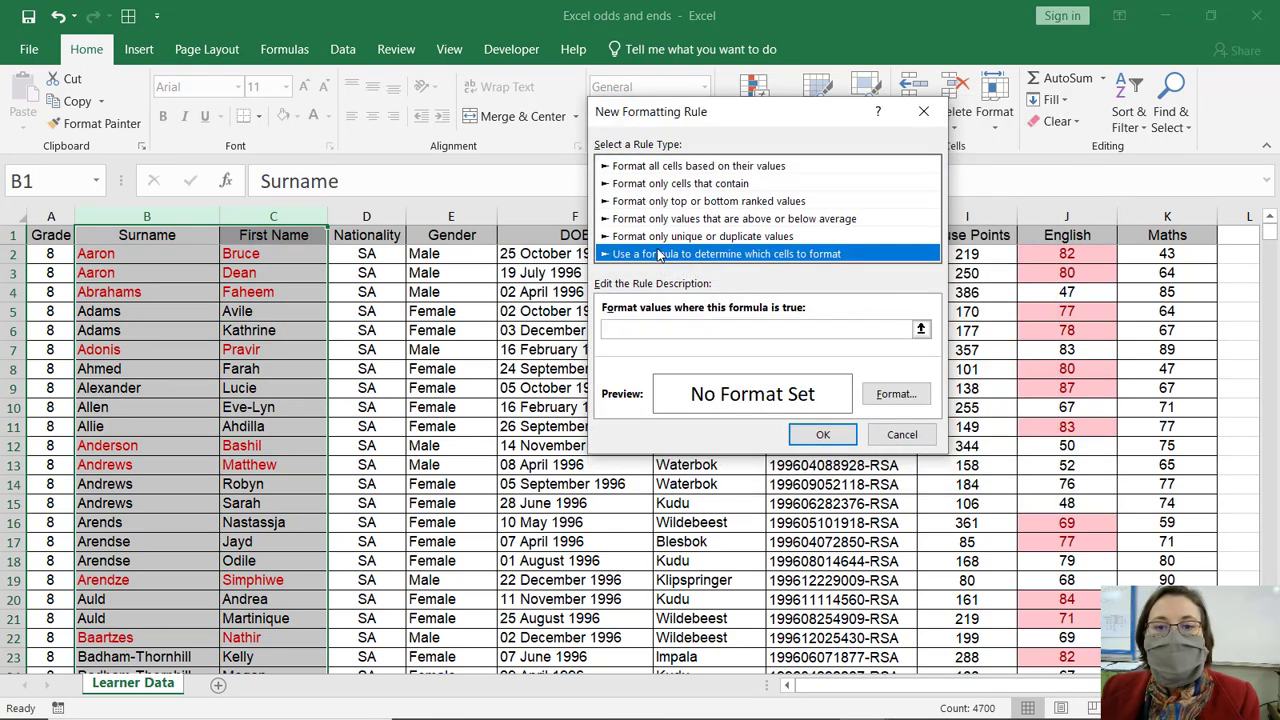
left_click(640, 329)
type("=")
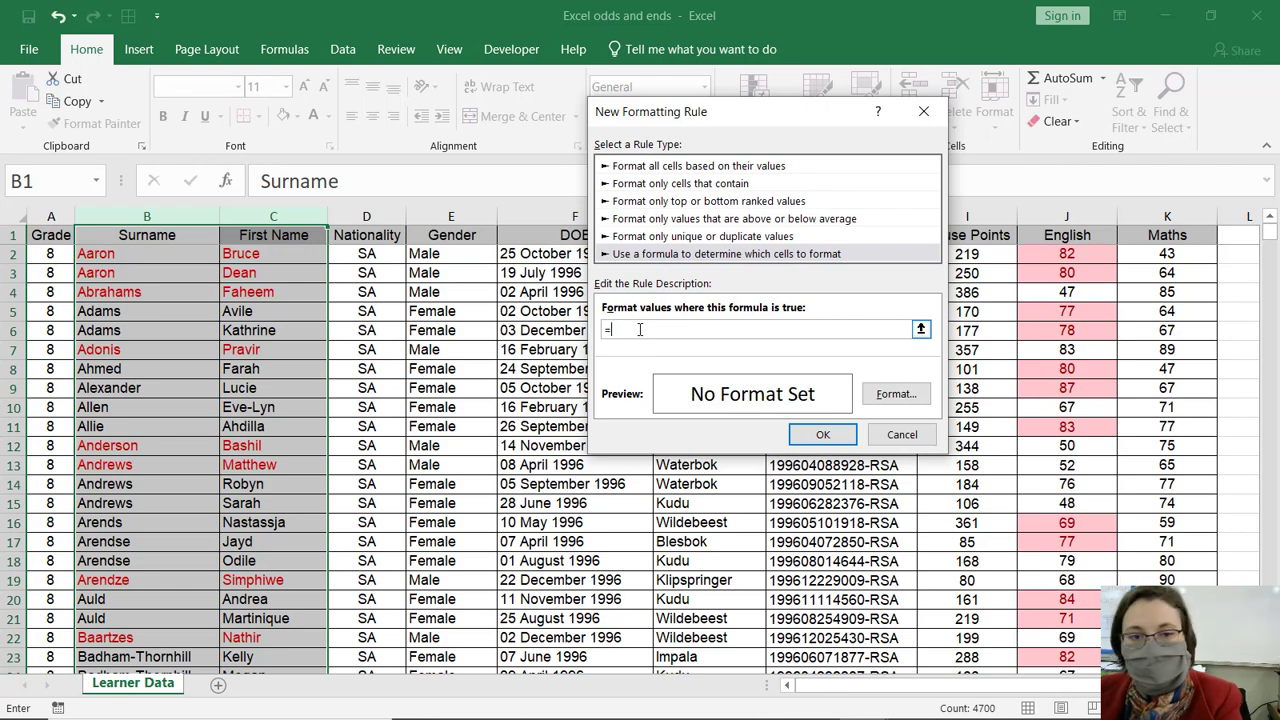
left_click(471, 253)
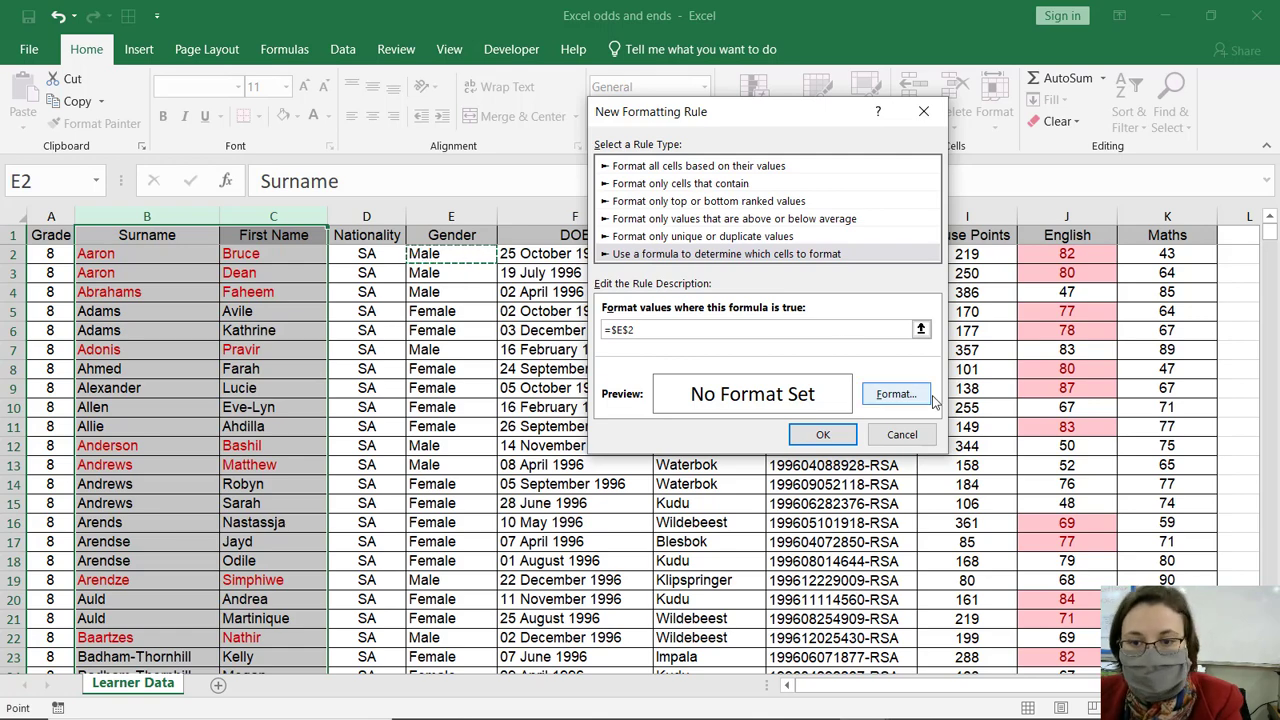
left_click(902, 434)
left_click_drag(163, 254, 273, 254)
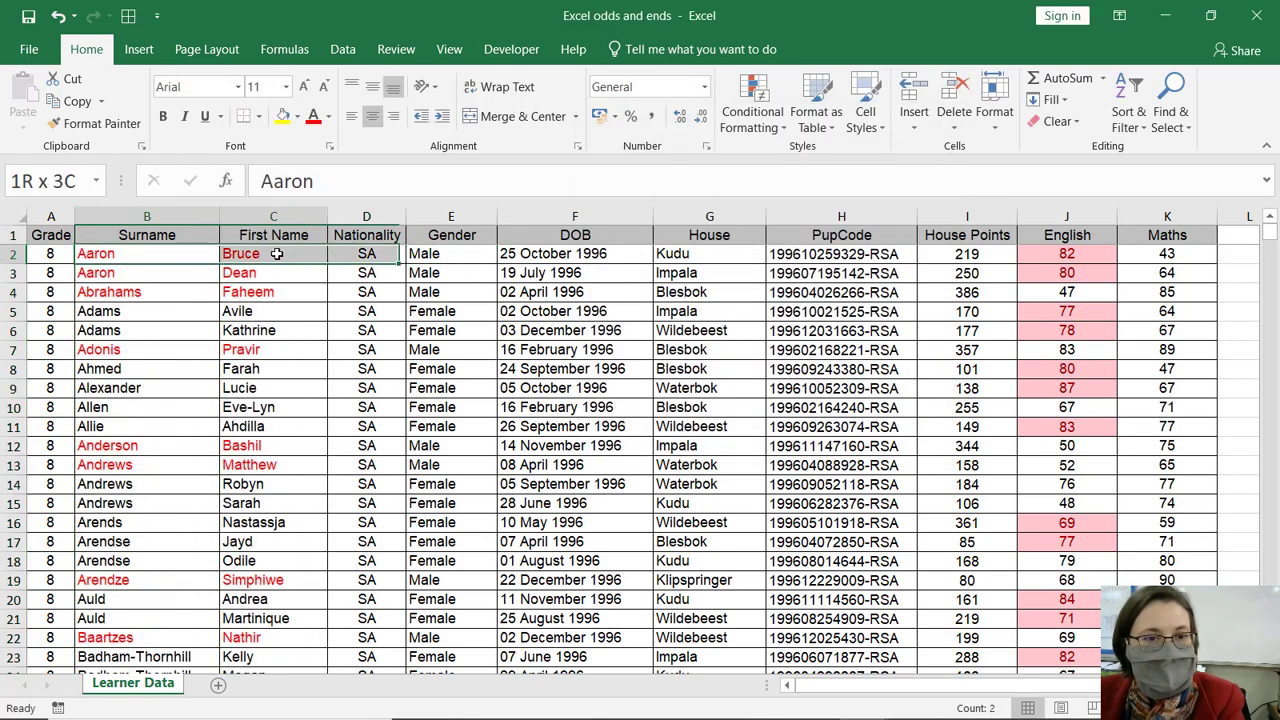
key("ctrl+shift+Down")
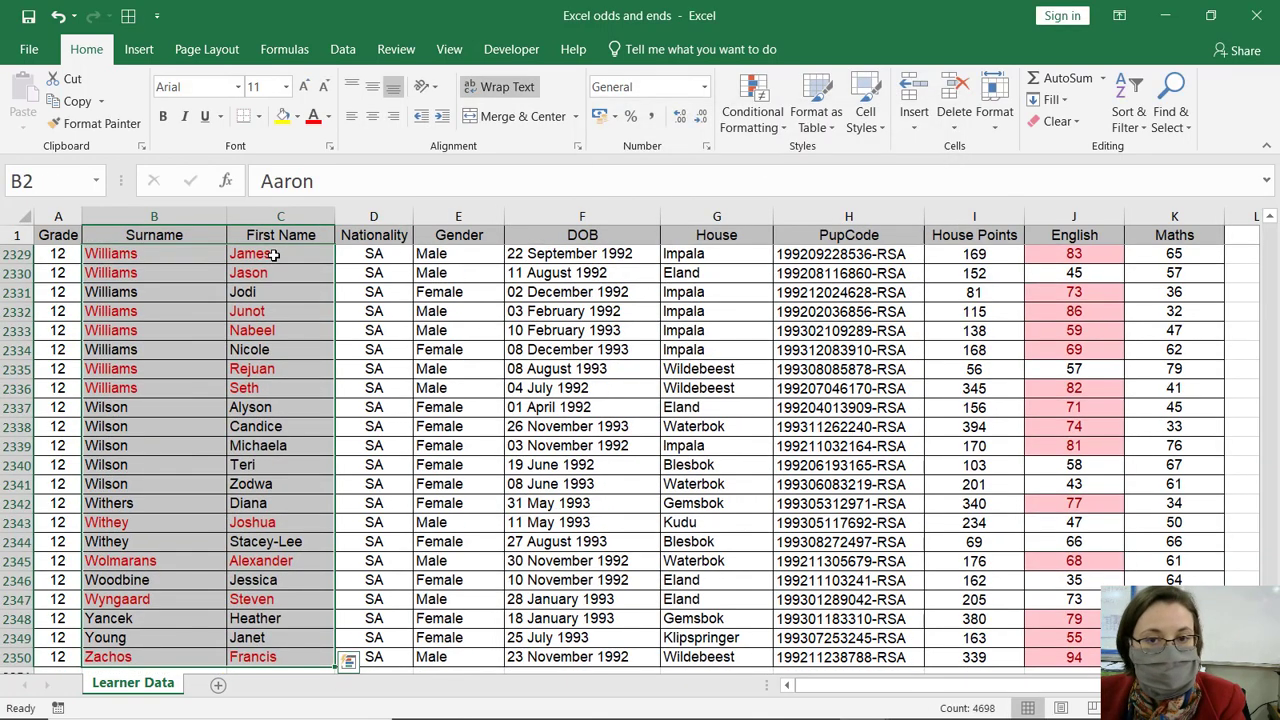
key("ctrl+BackSpace")
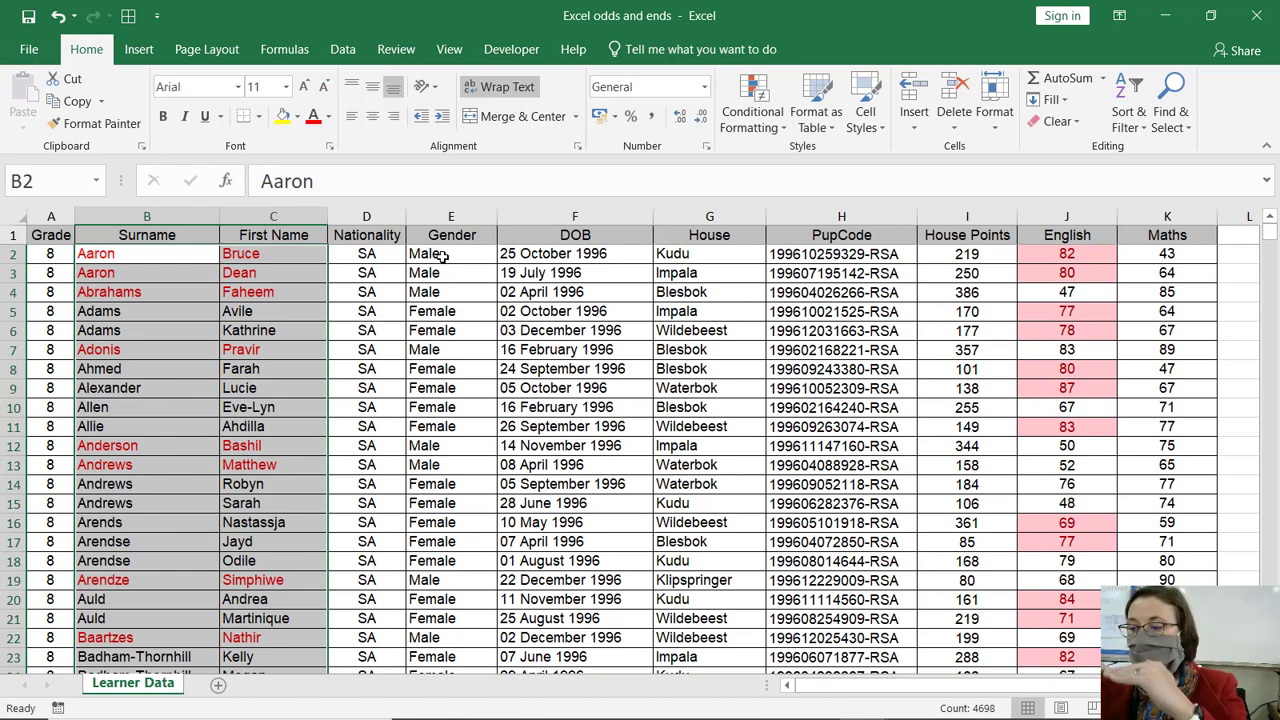
Step: Create a formula-based rule with =$E2="Female" for the name columns
left_click(752, 108)
left_click(795, 365)
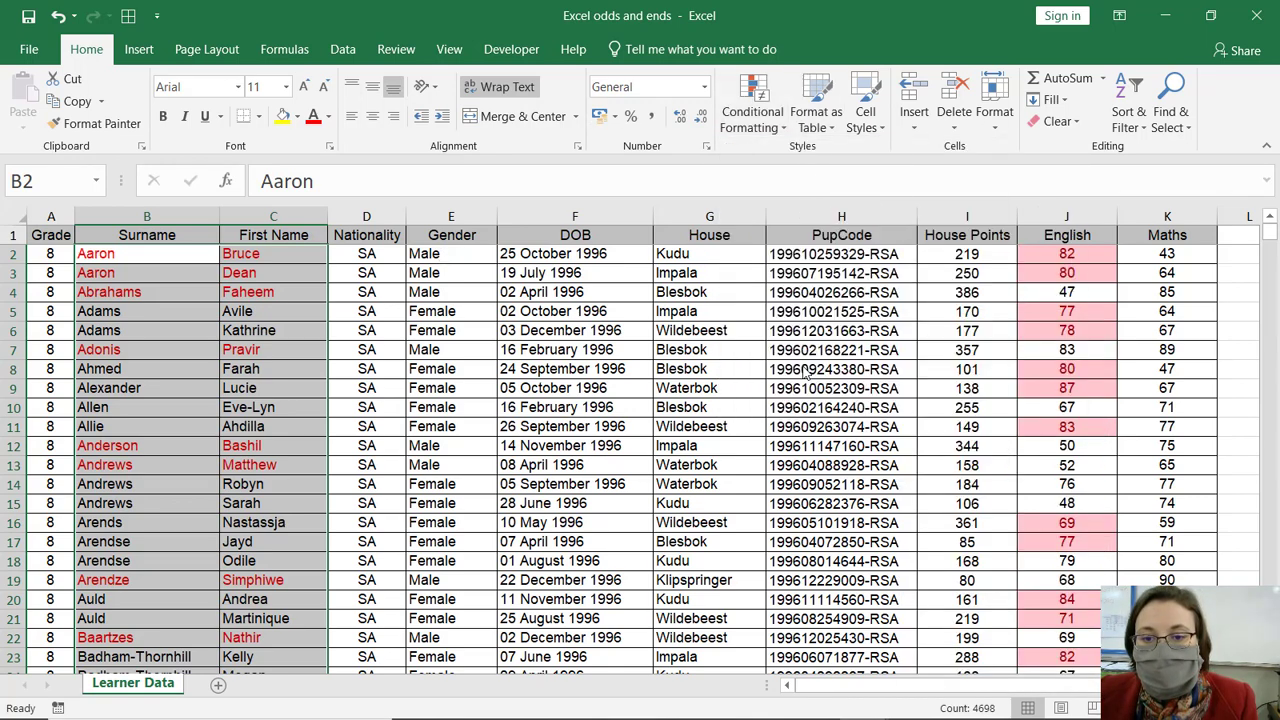
left_click(660, 220)
left_click(662, 235)
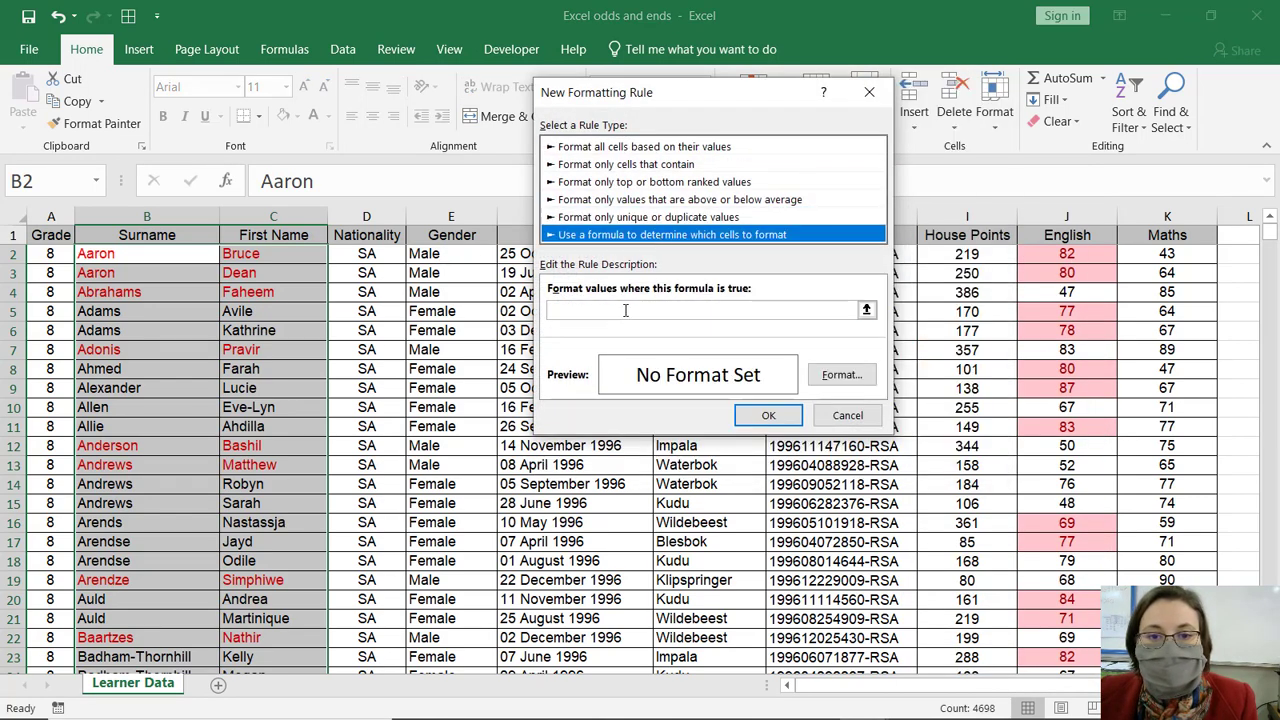
left_click(620, 310)
left_click(440, 251)
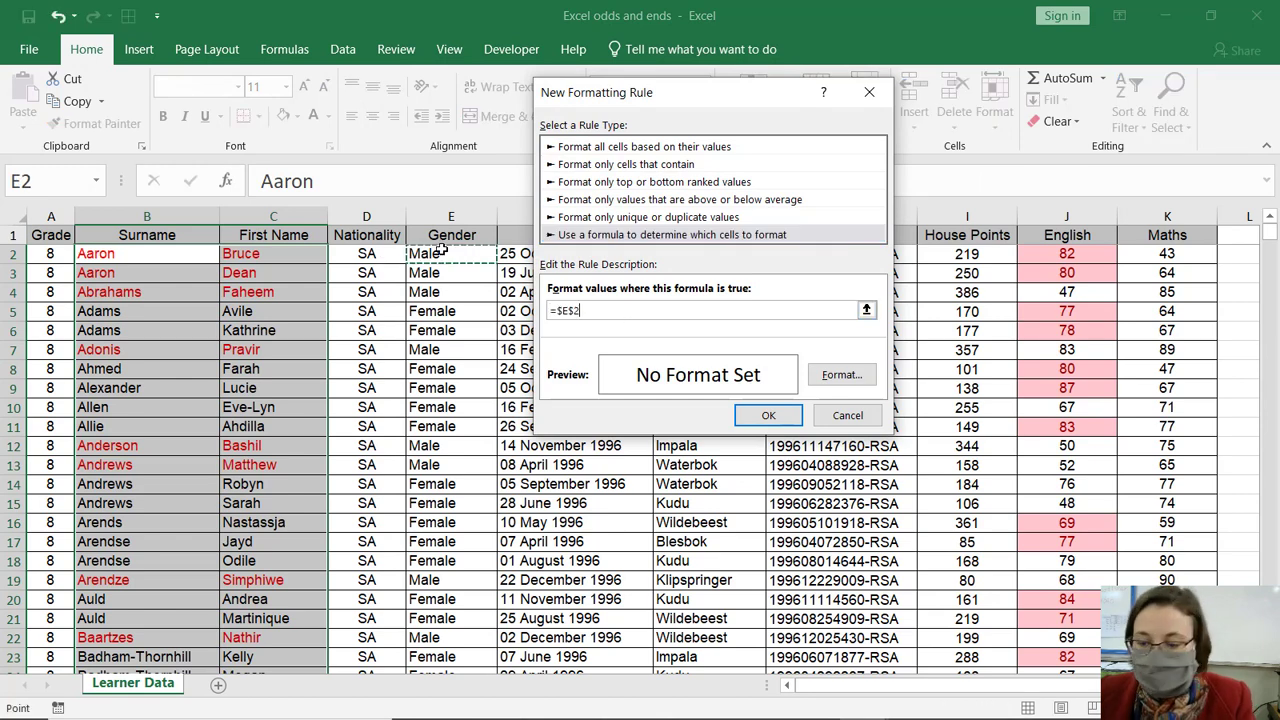
key("F4")
type("=\"Fe")
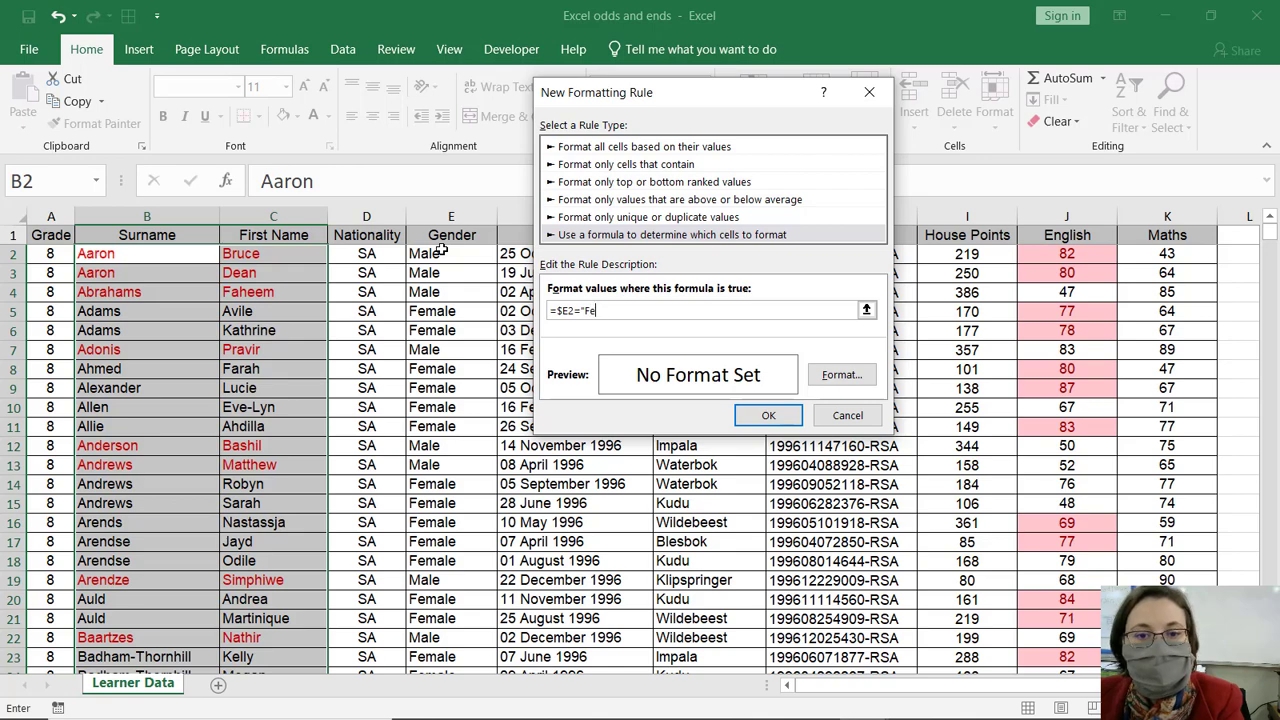
type("male\"")
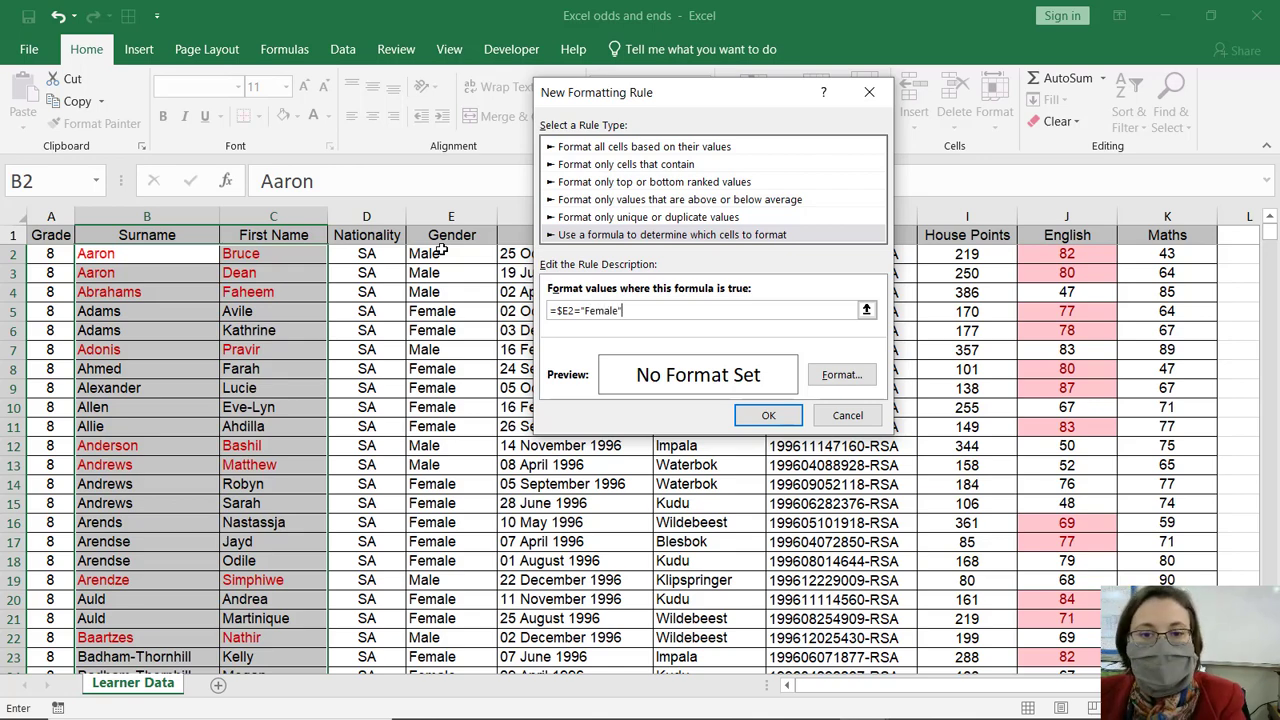
Step: Give the Female rule a purple font, apply it, and check the purple names
left_click(838, 374)
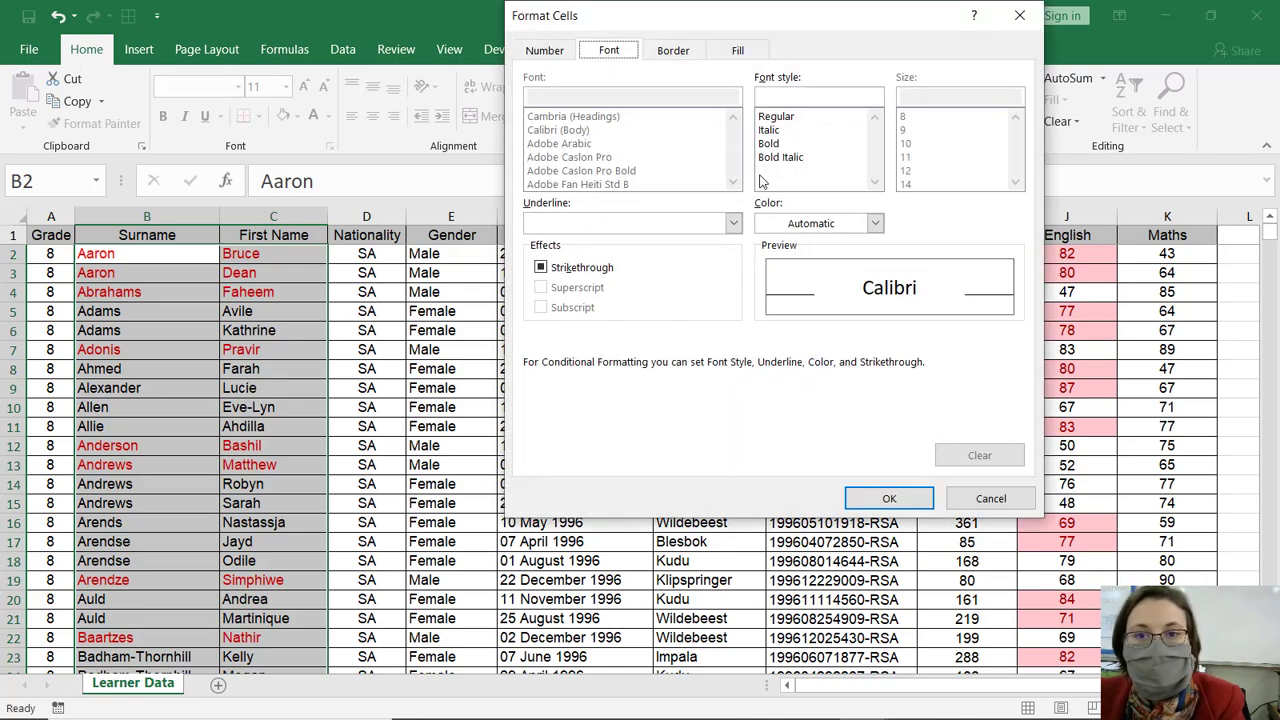
left_click(875, 224)
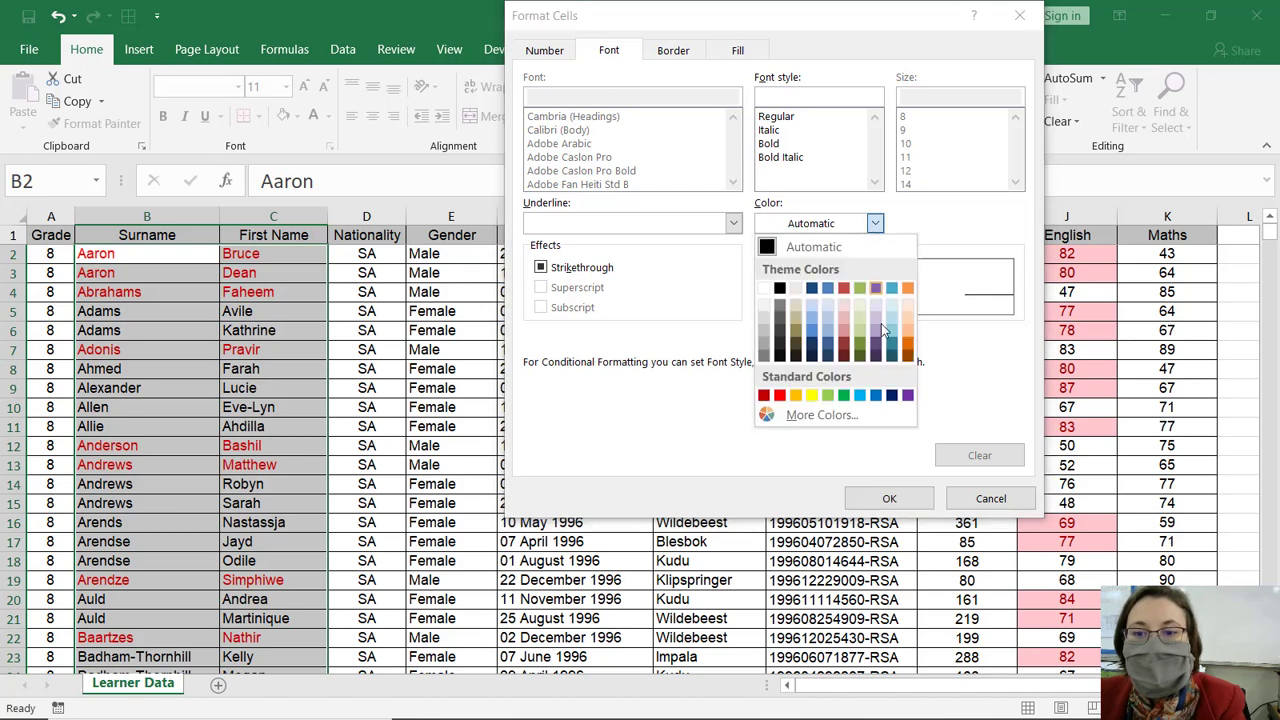
left_click(904, 398)
left_click(905, 502)
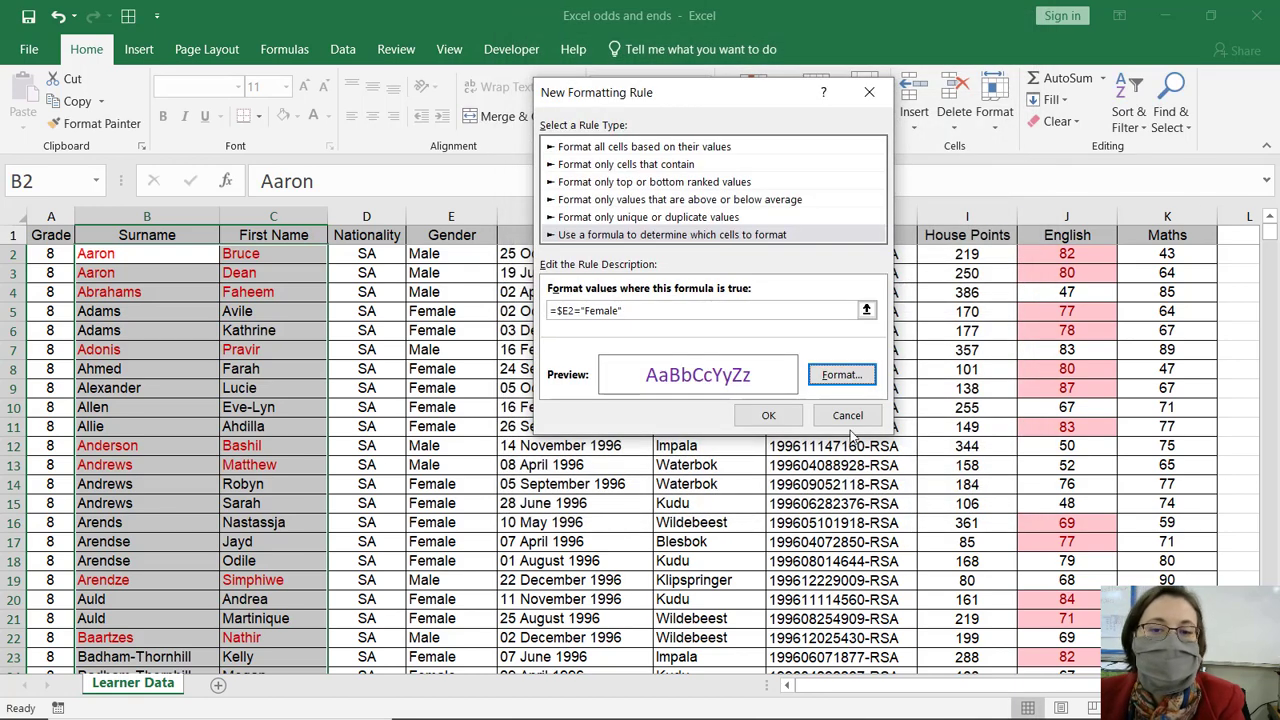
left_click(775, 418)
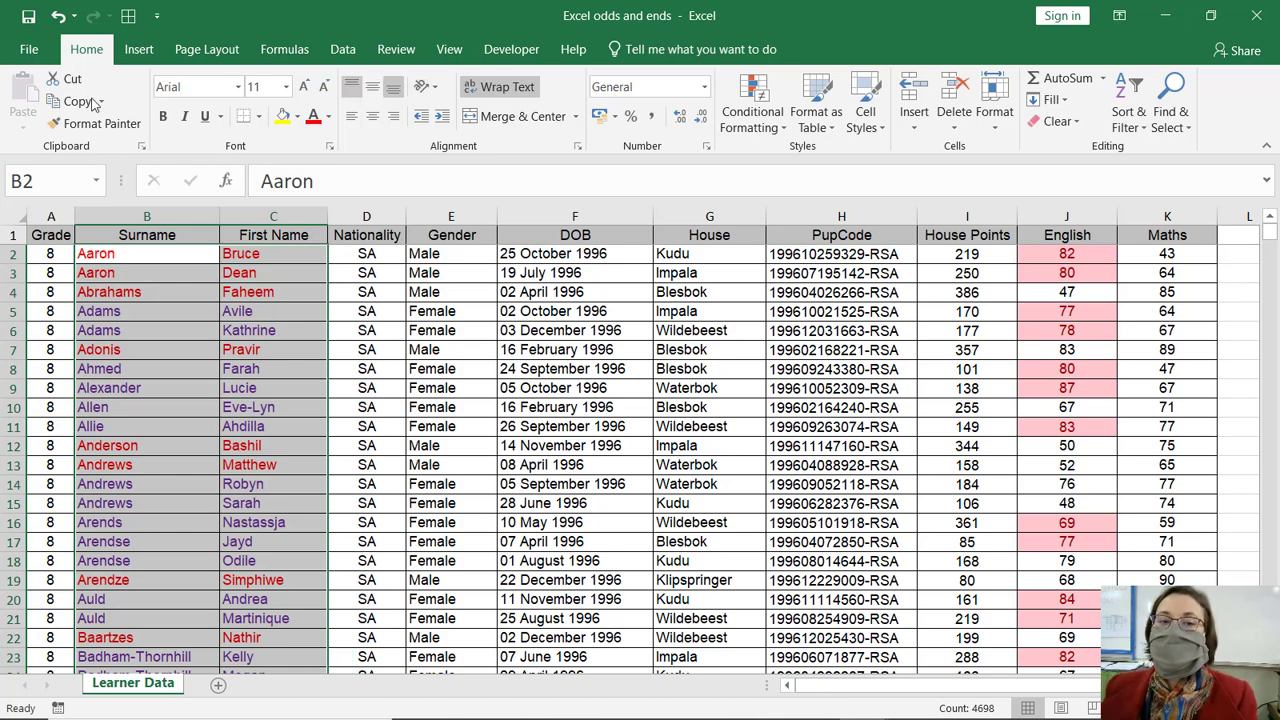
left_click(195, 258)
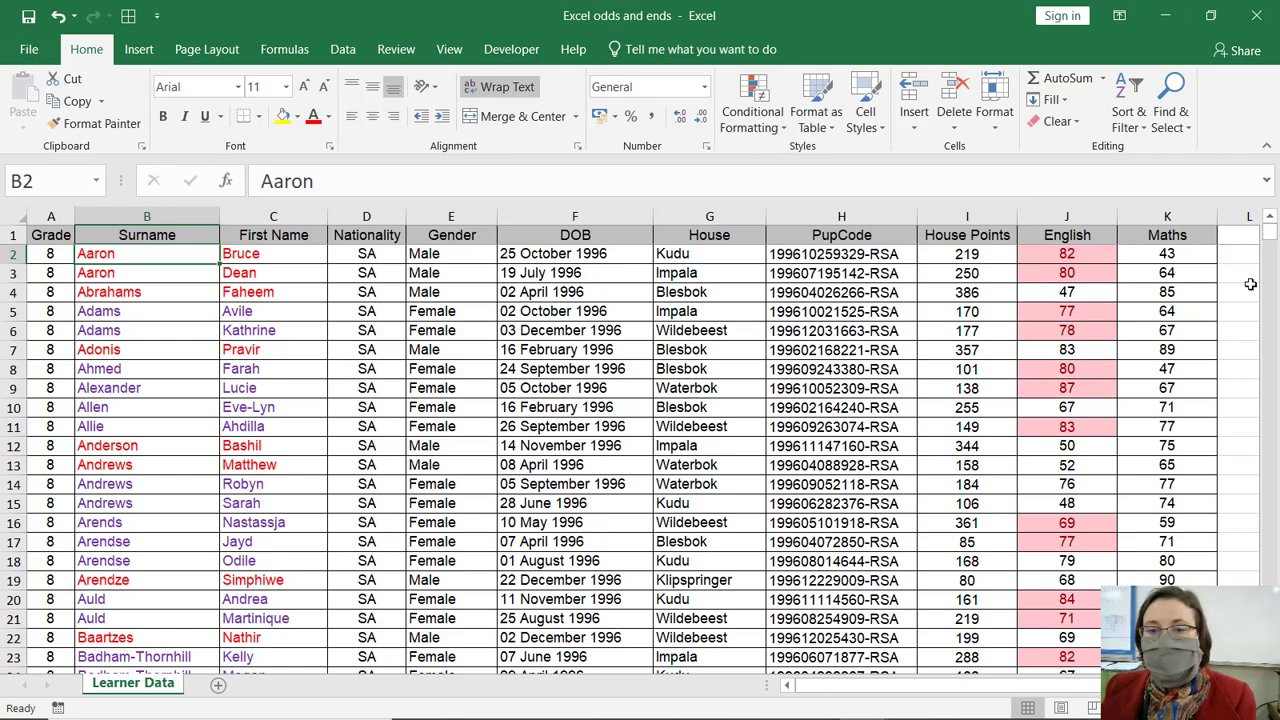
left_click(778, 311)
left_click_drag(912, 688, 912, 688)
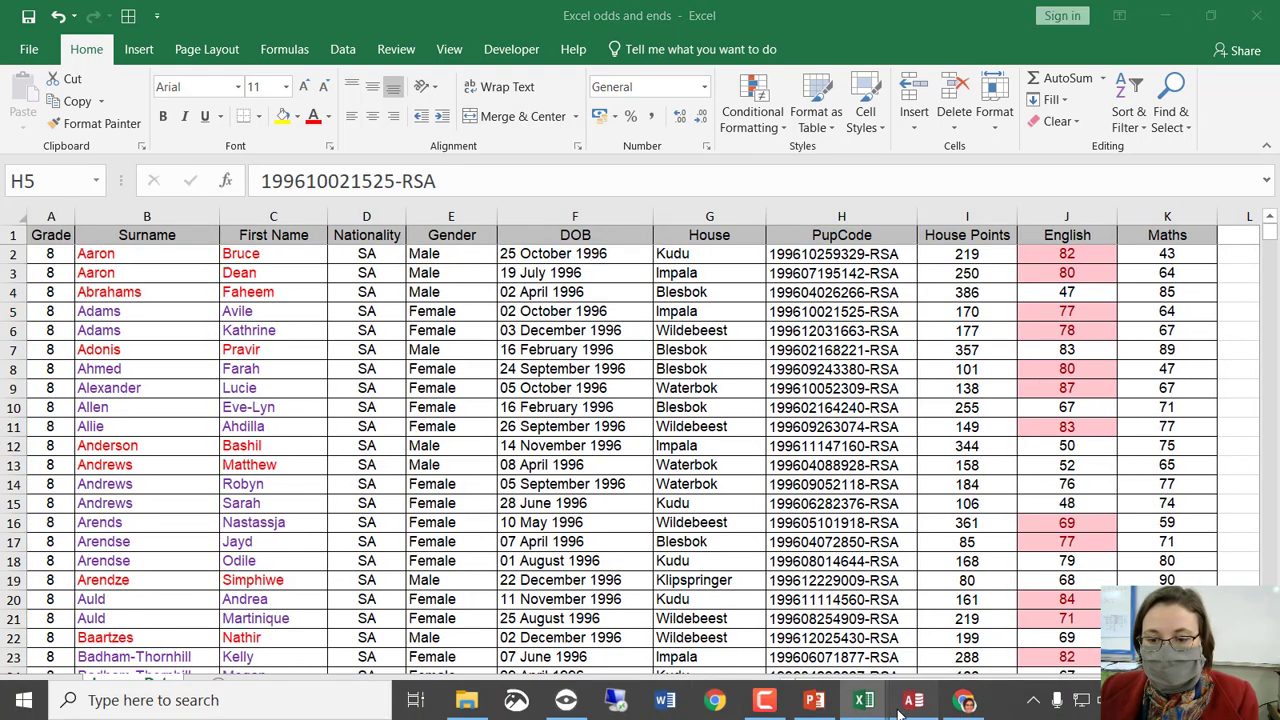
Step: In Access, sort the Customers Query by Customer First from A to Z
left_click(913, 700)
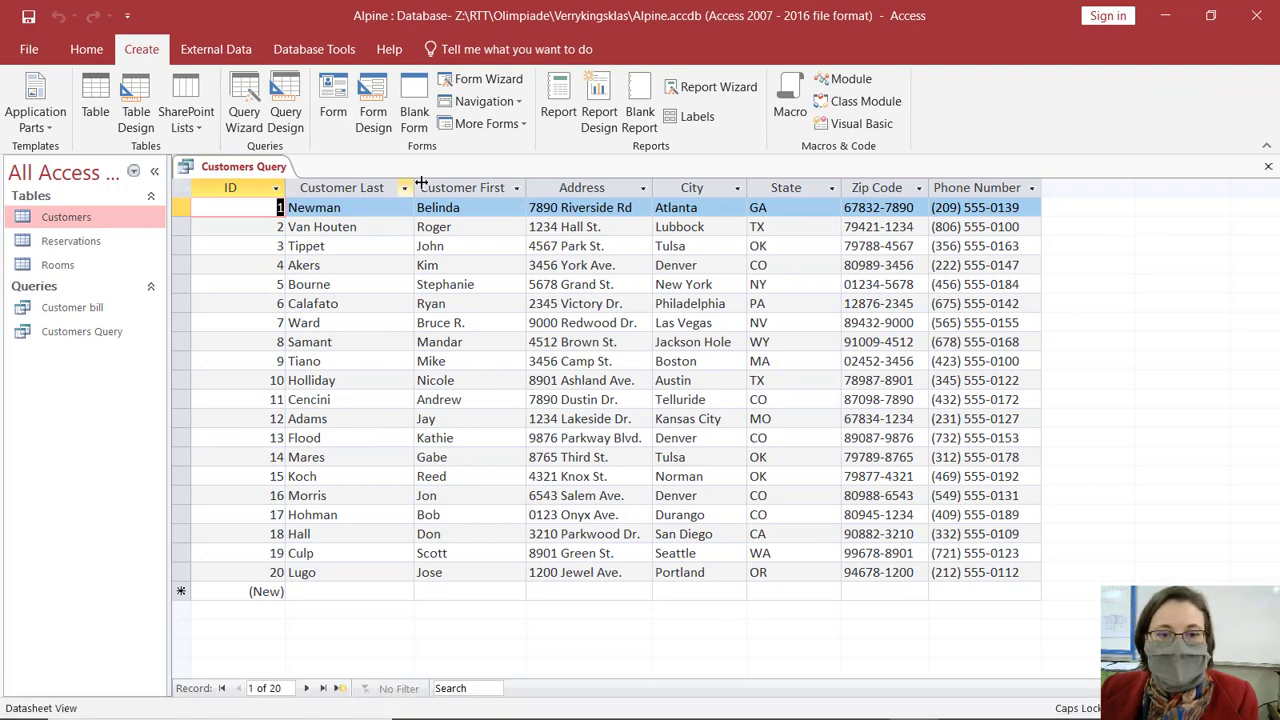
left_click(455, 188)
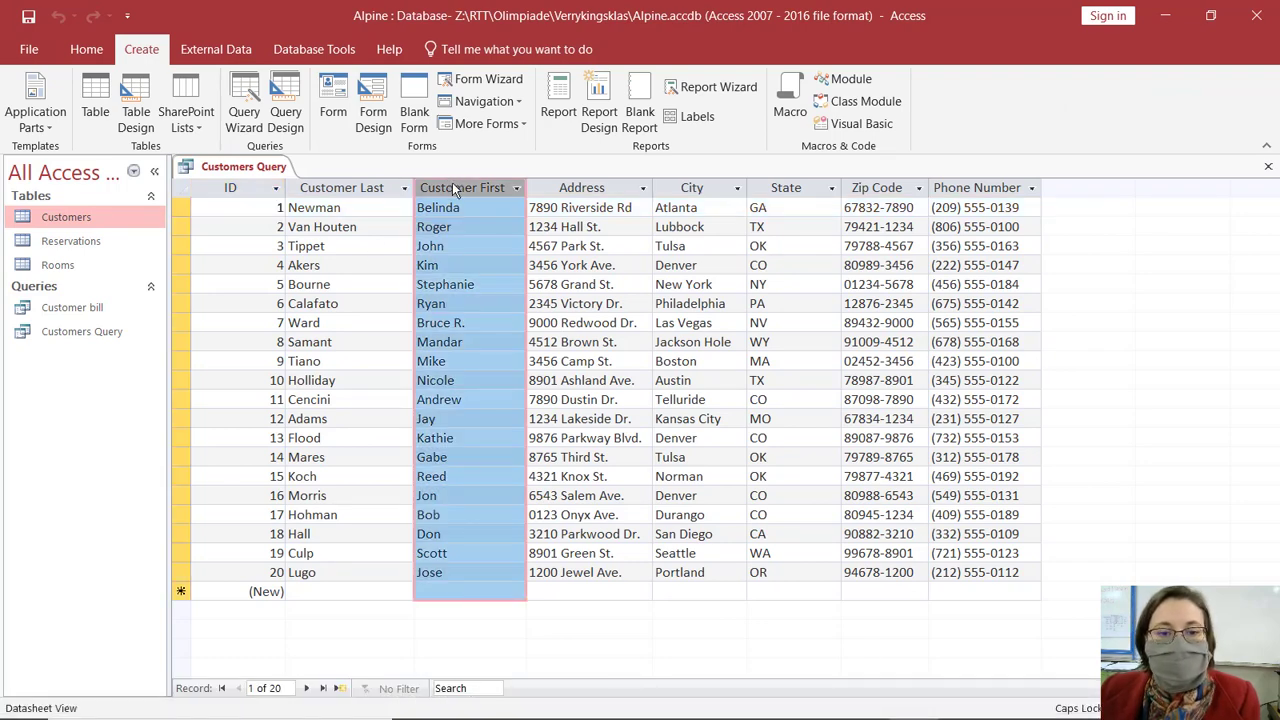
left_click(516, 188)
left_click(540, 209)
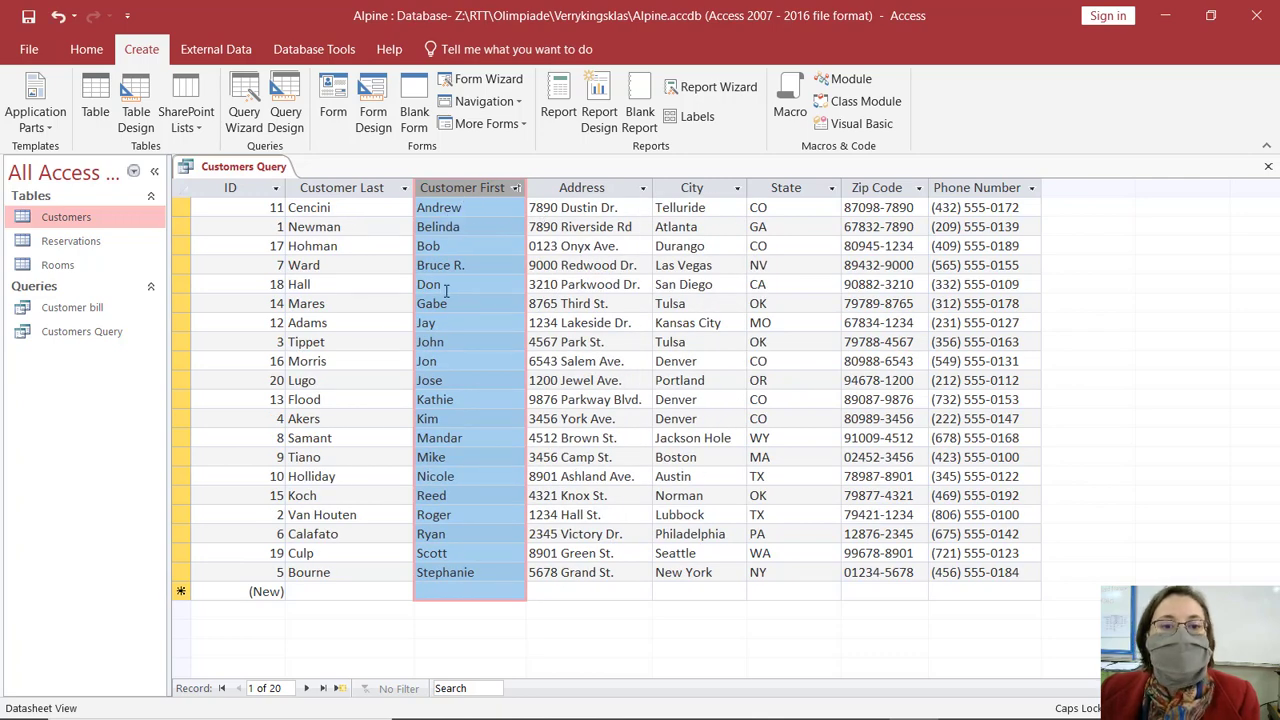
Step: Add the Like "B*" criterion to Customer First, run the query, and return to Design View
left_click(86, 49)
left_click(14, 90)
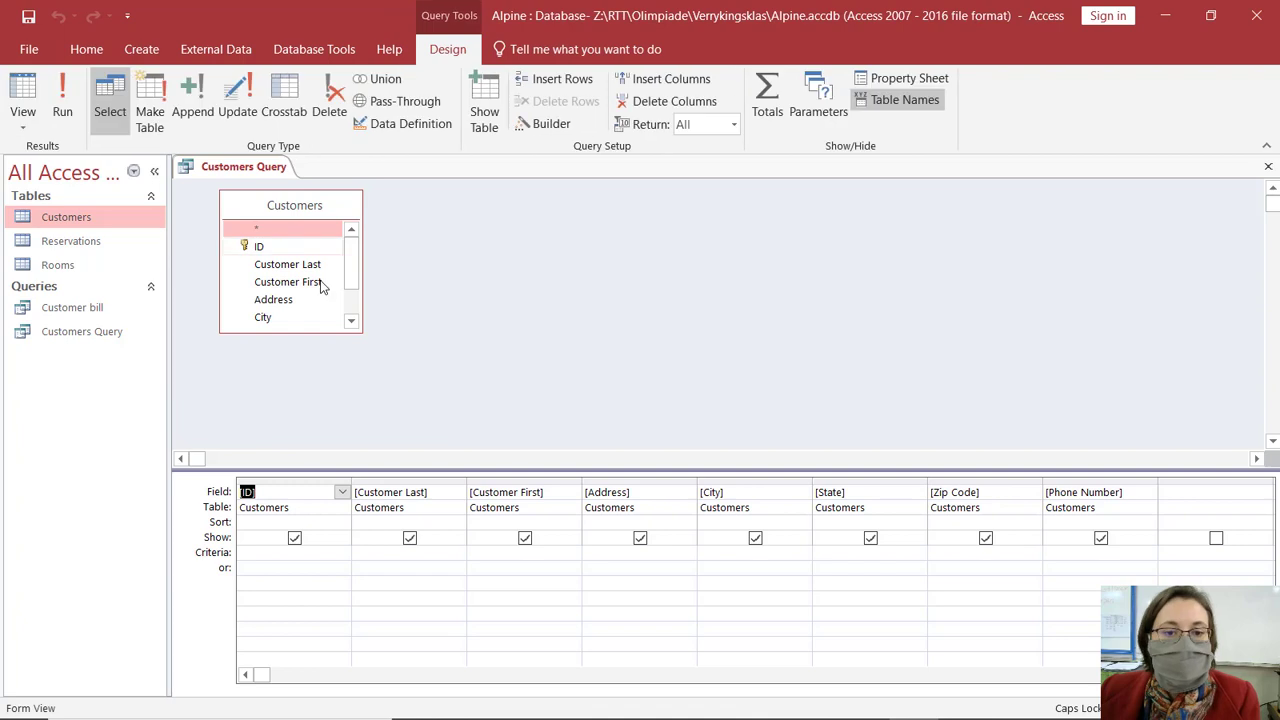
left_click(503, 554)
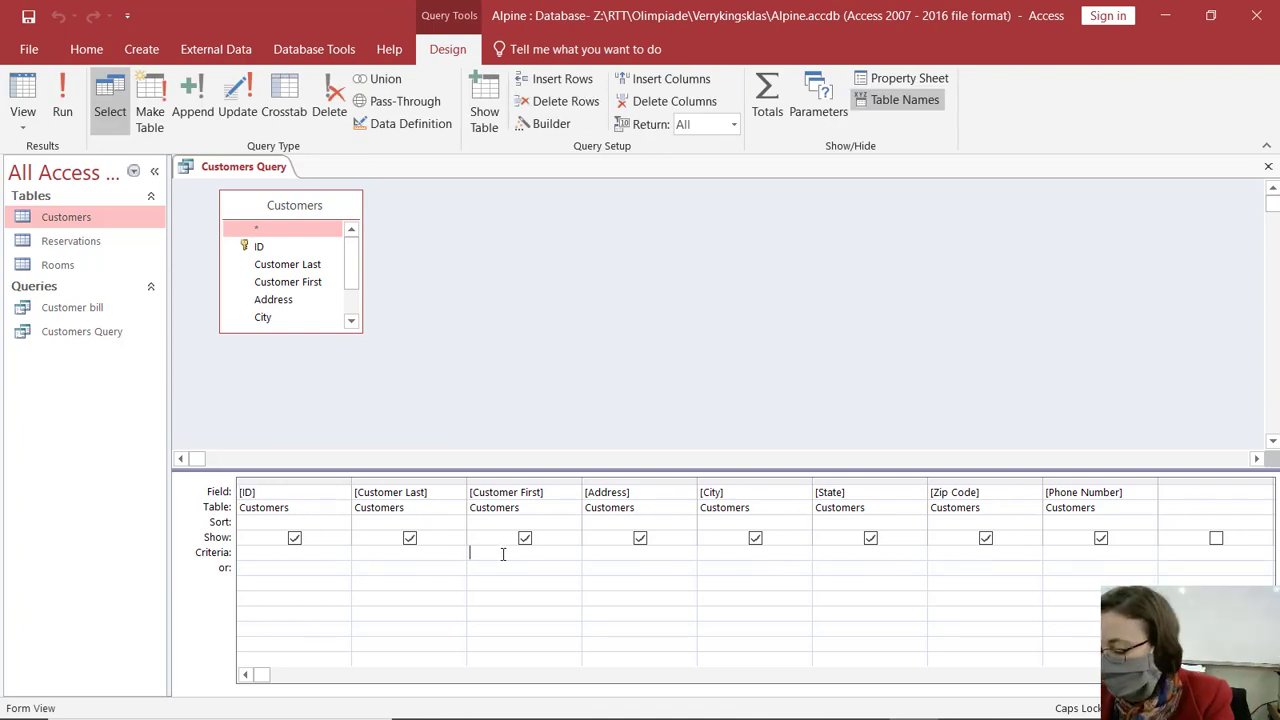
type("B")
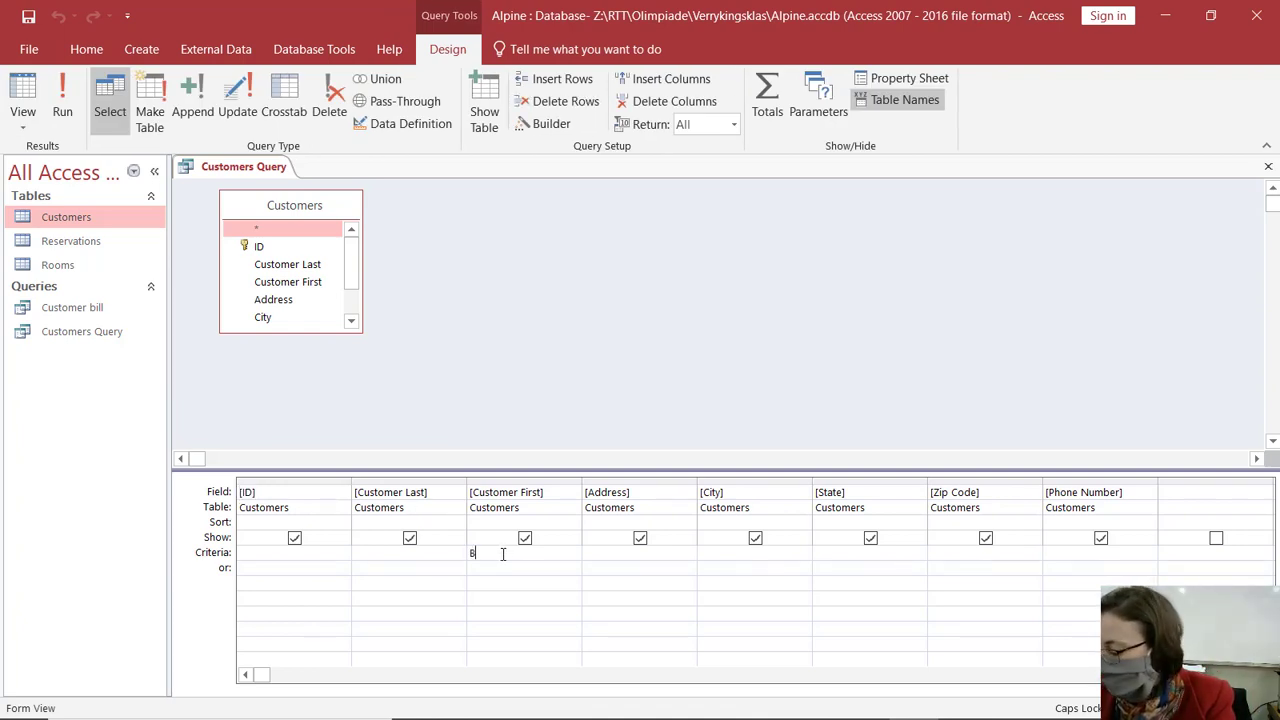
type("*")
key("Tab")
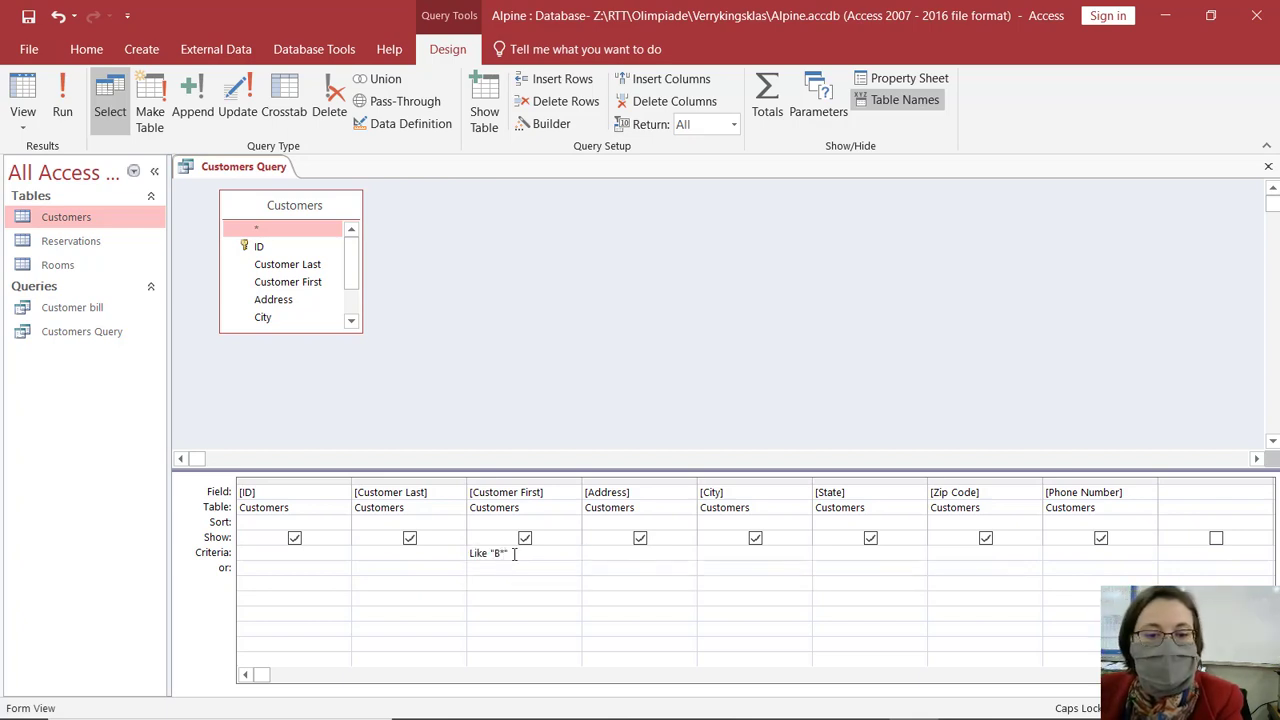
left_click(62, 100)
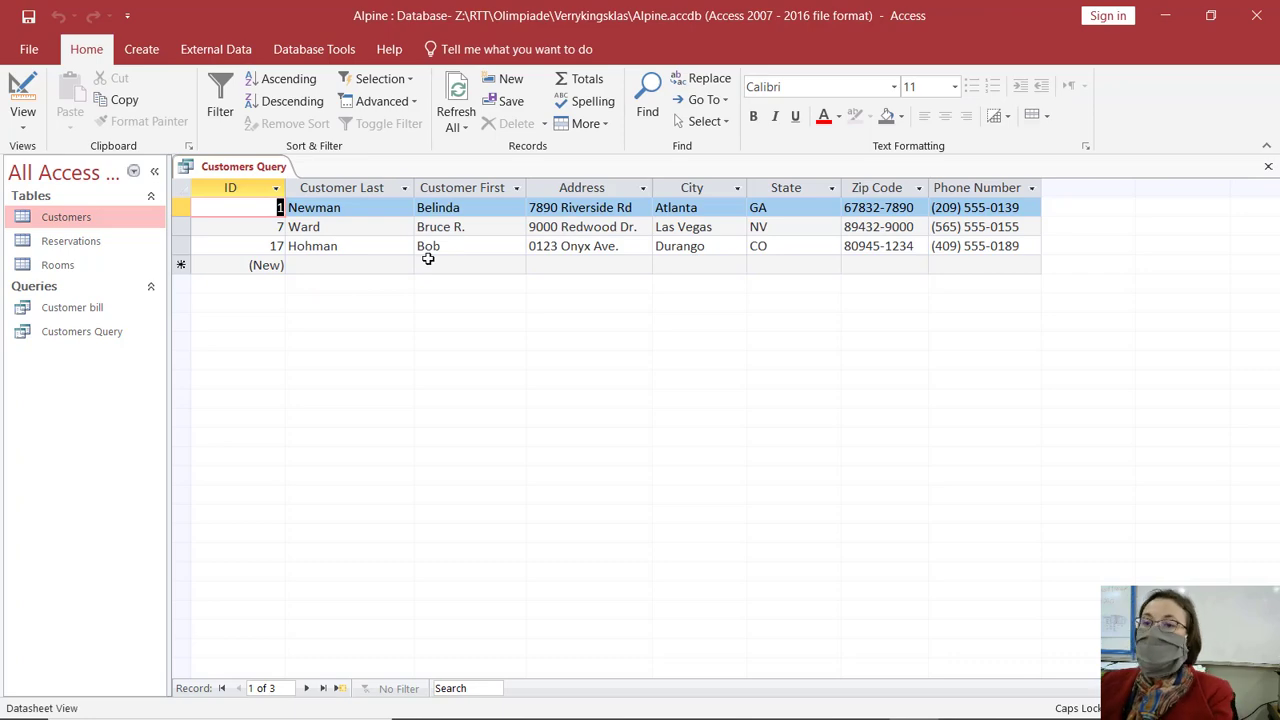
left_click(23, 95)
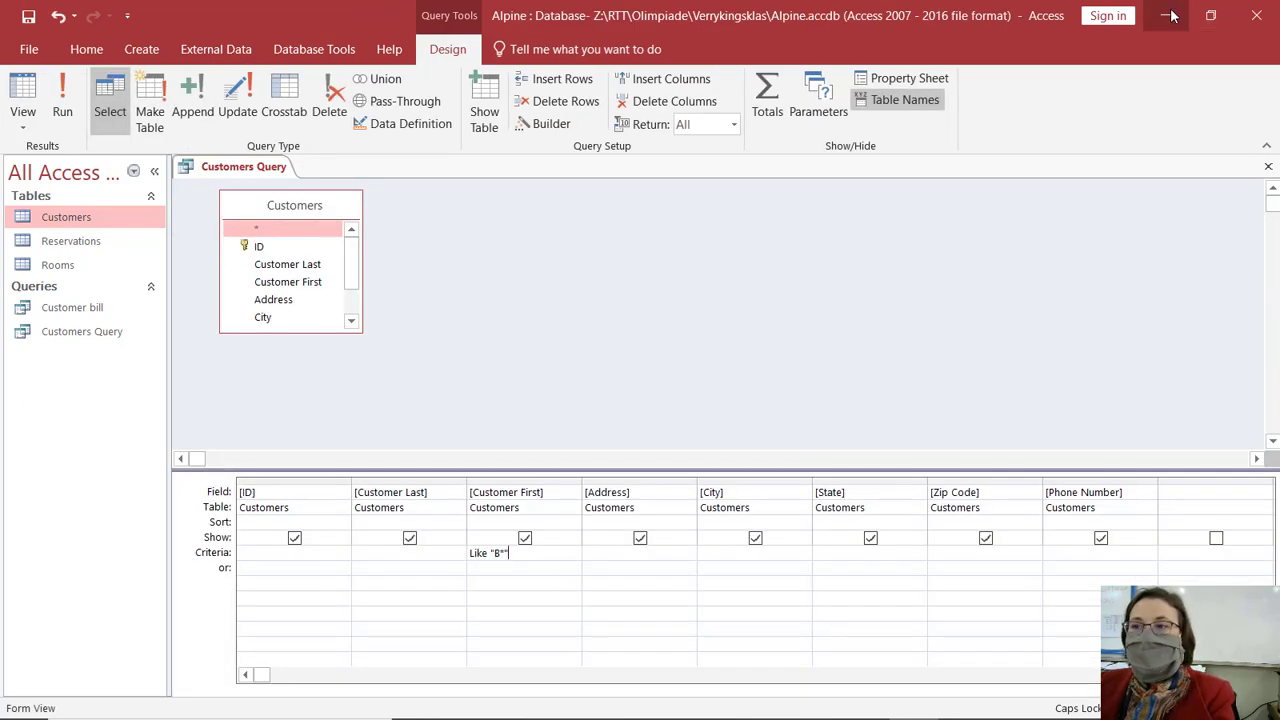
left_click(1165, 15)
Step: Select cell M3 and begin a COUNTIF formula there
left_click(309, 276)
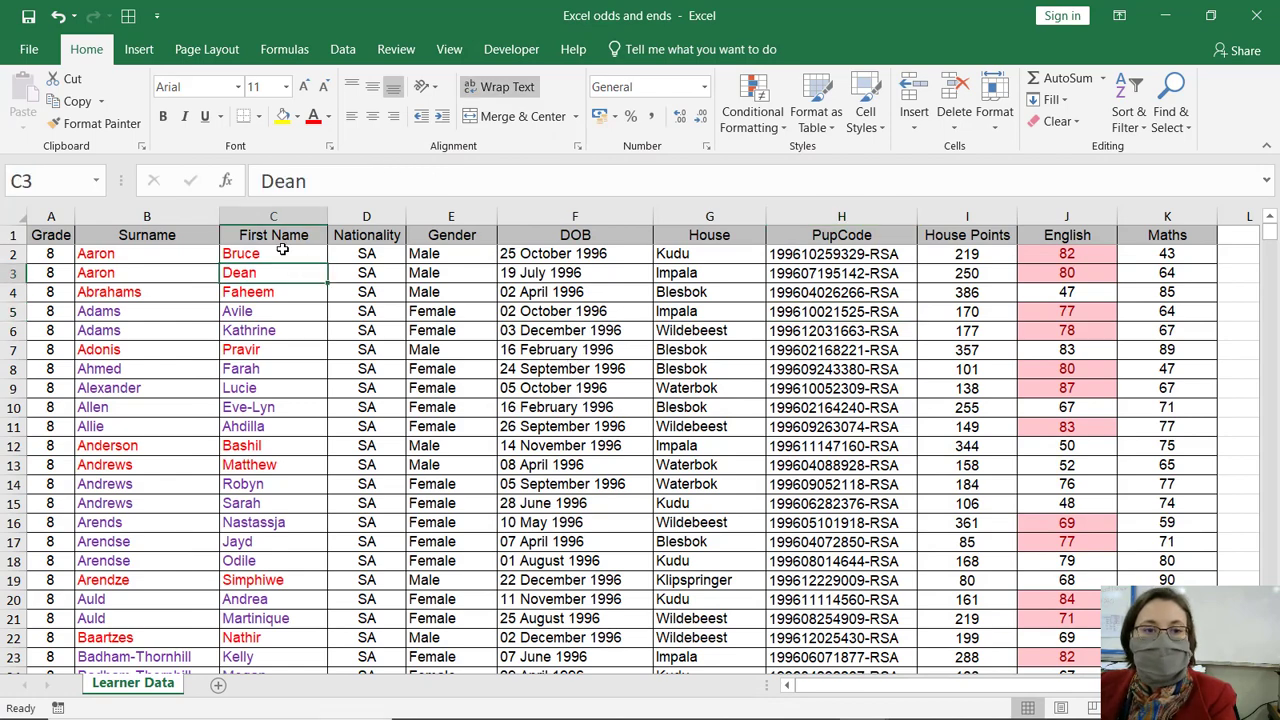
left_click(1231, 260)
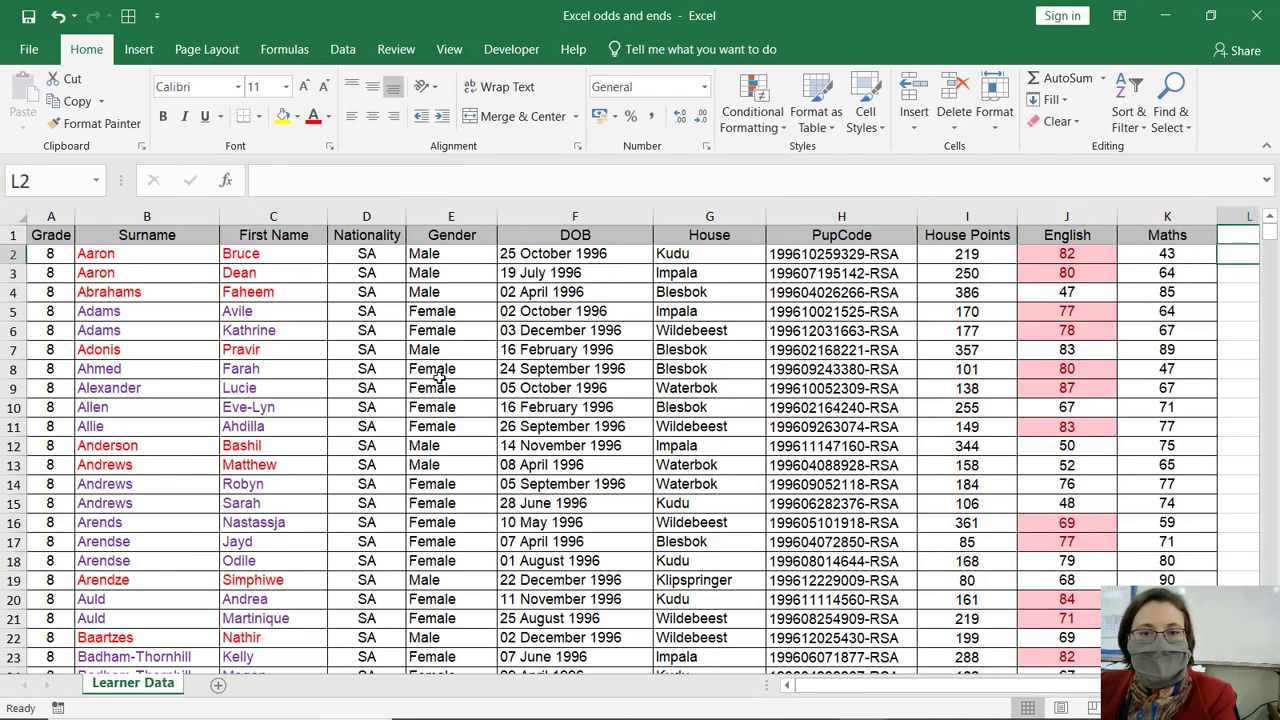
scroll(440, 375, "down", 3, "ctrl")
scroll(440, 377, "up", 2, "ctrl")
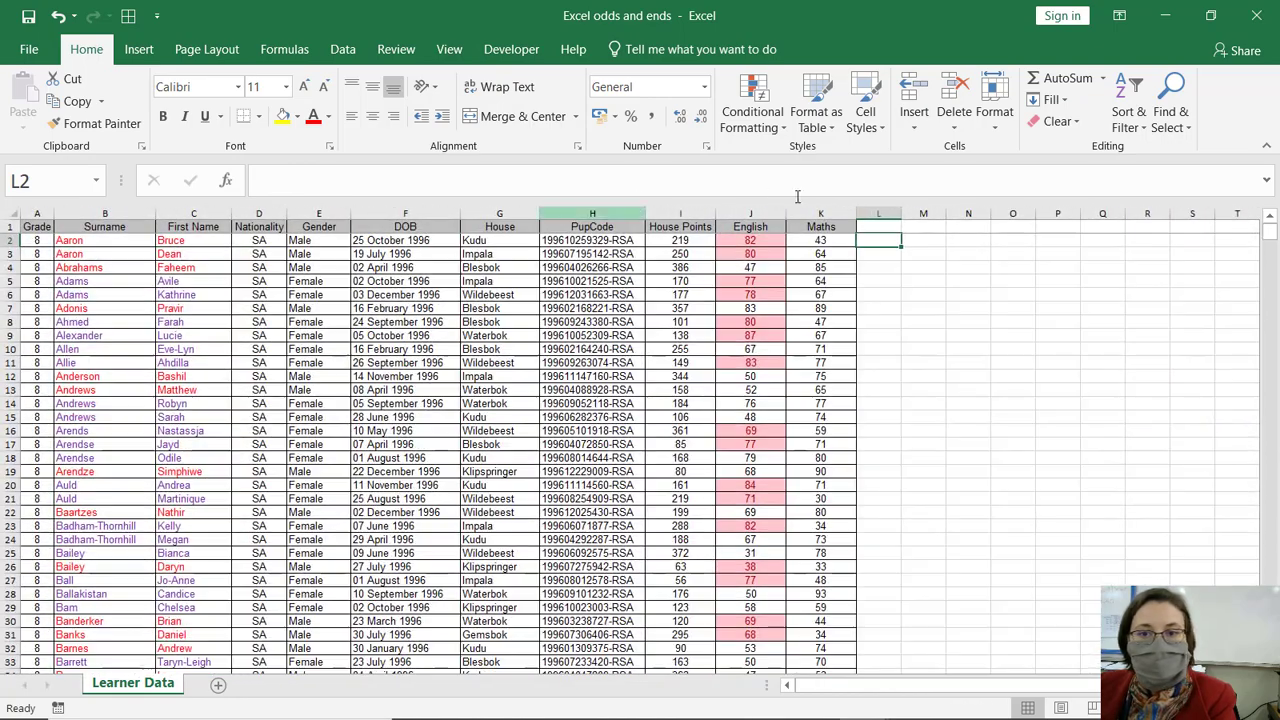
left_click(926, 255)
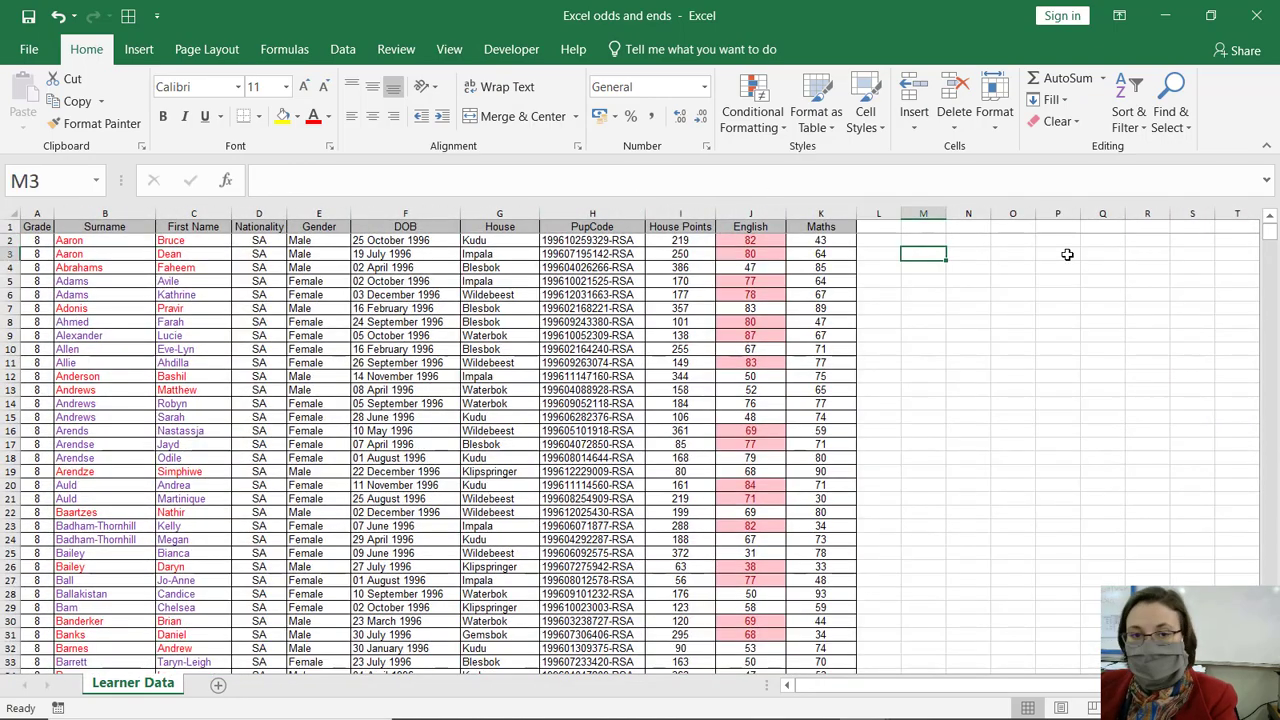
left_click(459, 185)
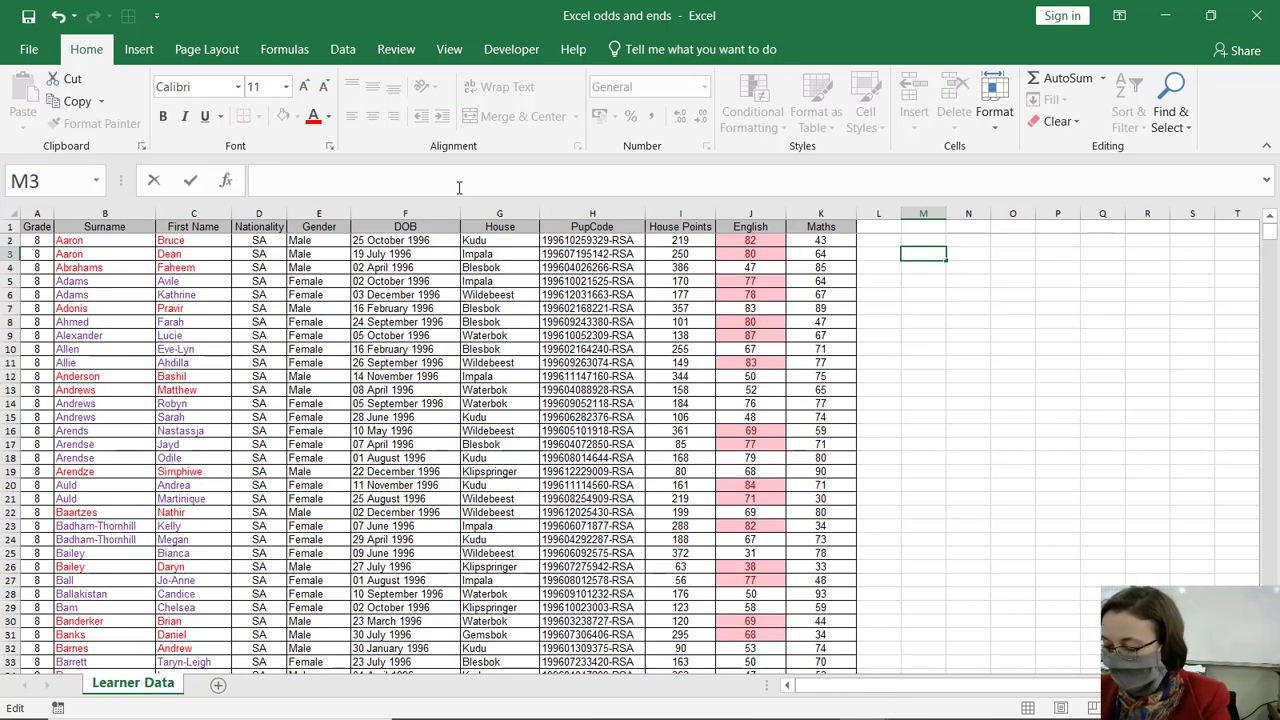
type("=countif")
key("Tab")
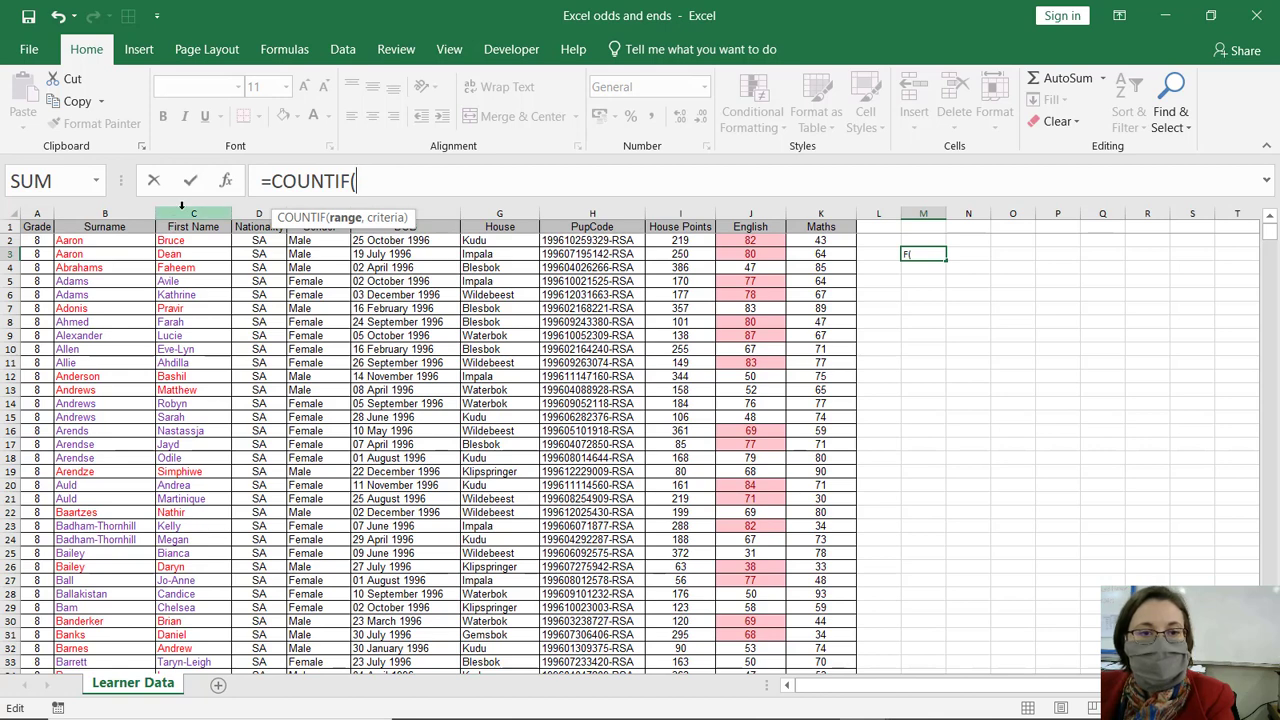
Step: Complete =COUNTIF(C:C,"B*") so M3 counts 71 B first names, then minimise Excel
left_click(181, 207)
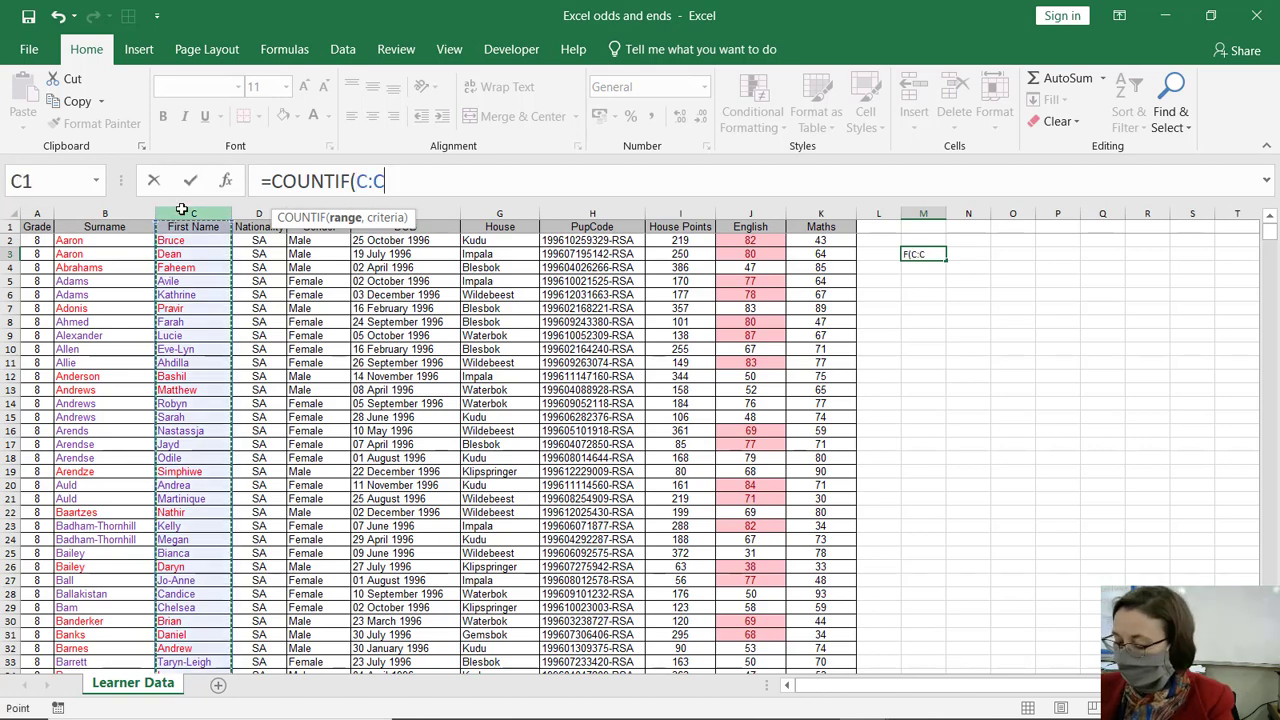
type(",\"B*")
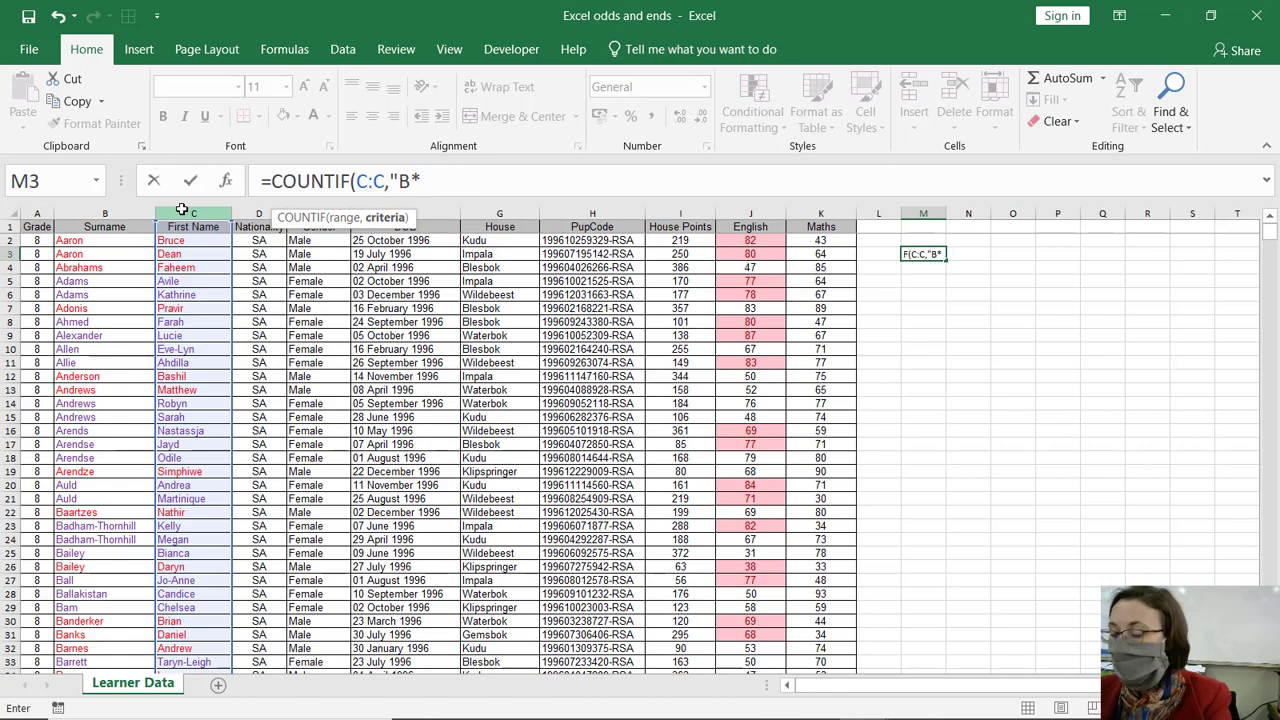
type(")")
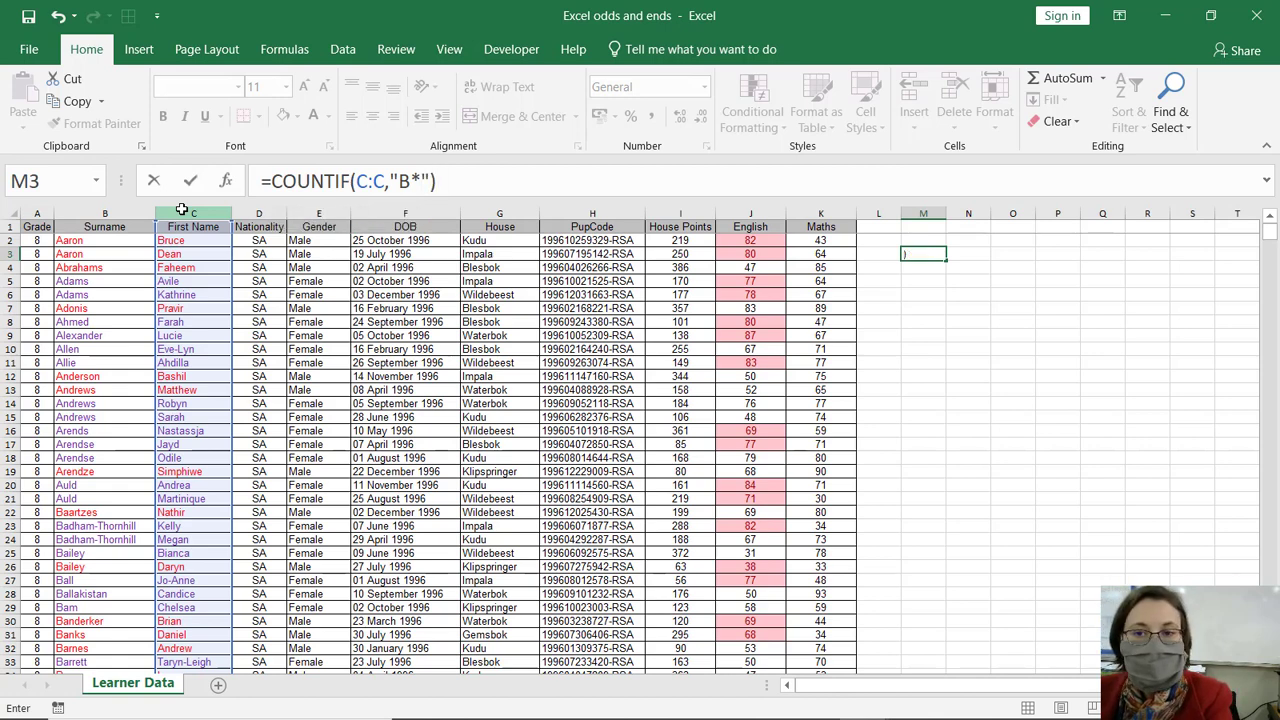
key("Return")
key("Up")
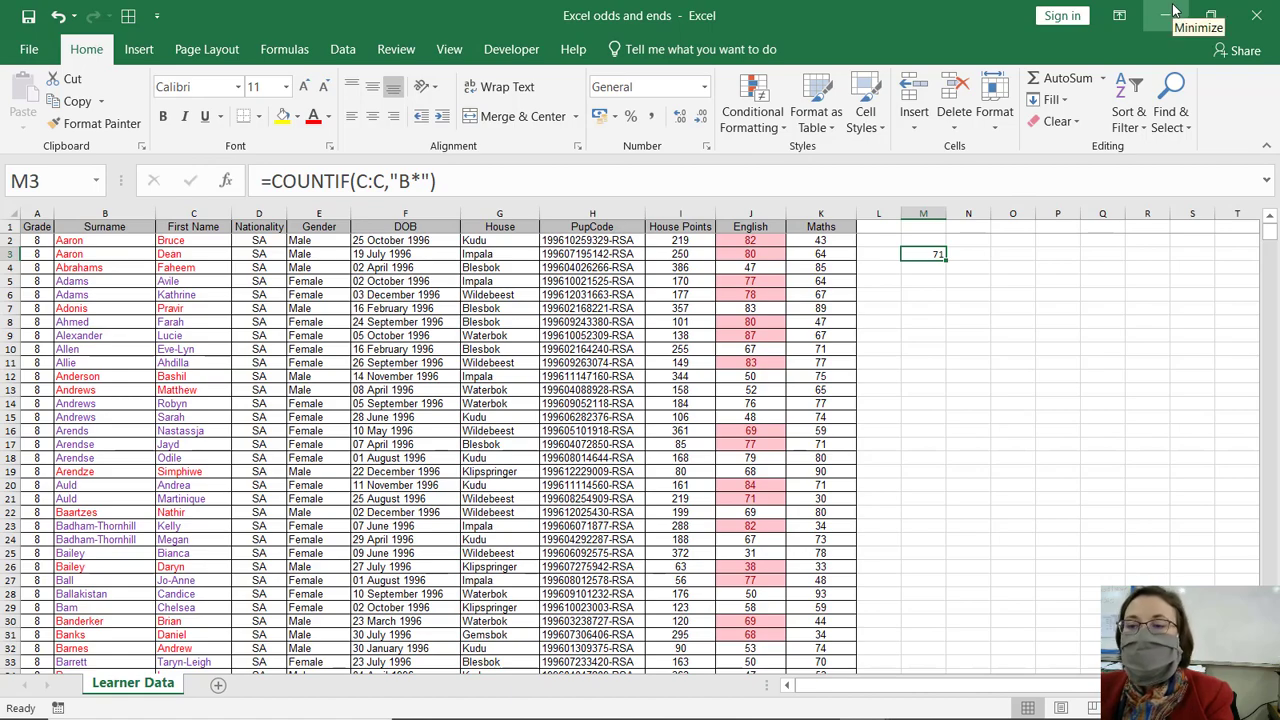
left_click(1172, 12)
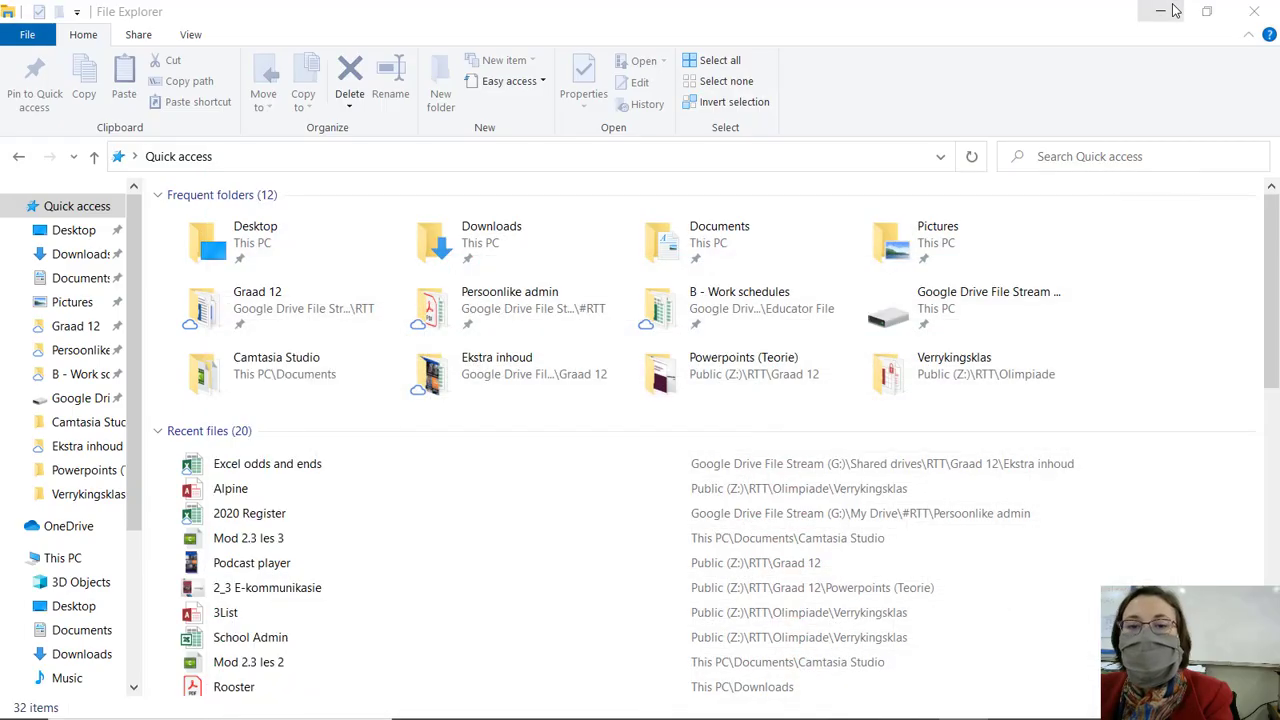
Step: Remove the Like "B*" first-name criterion and run the query to list all 20 customers
left_click(913, 700)
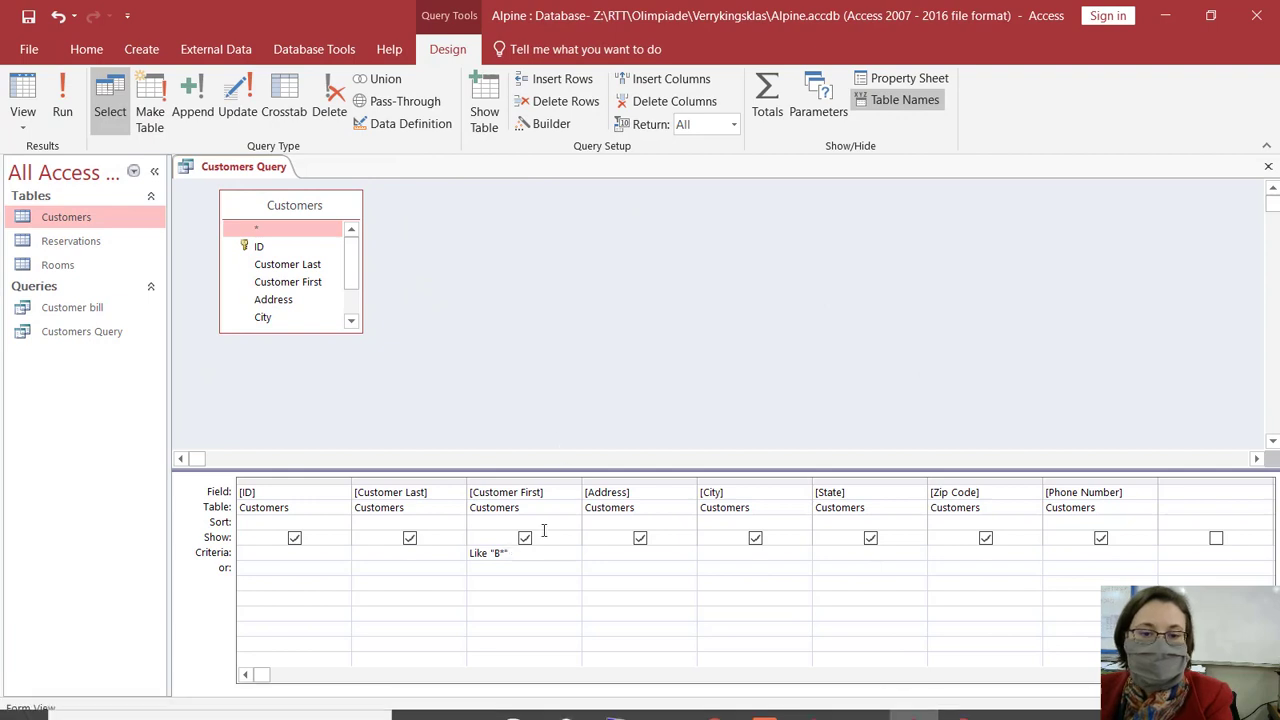
left_click_drag(521, 554, 465, 555)
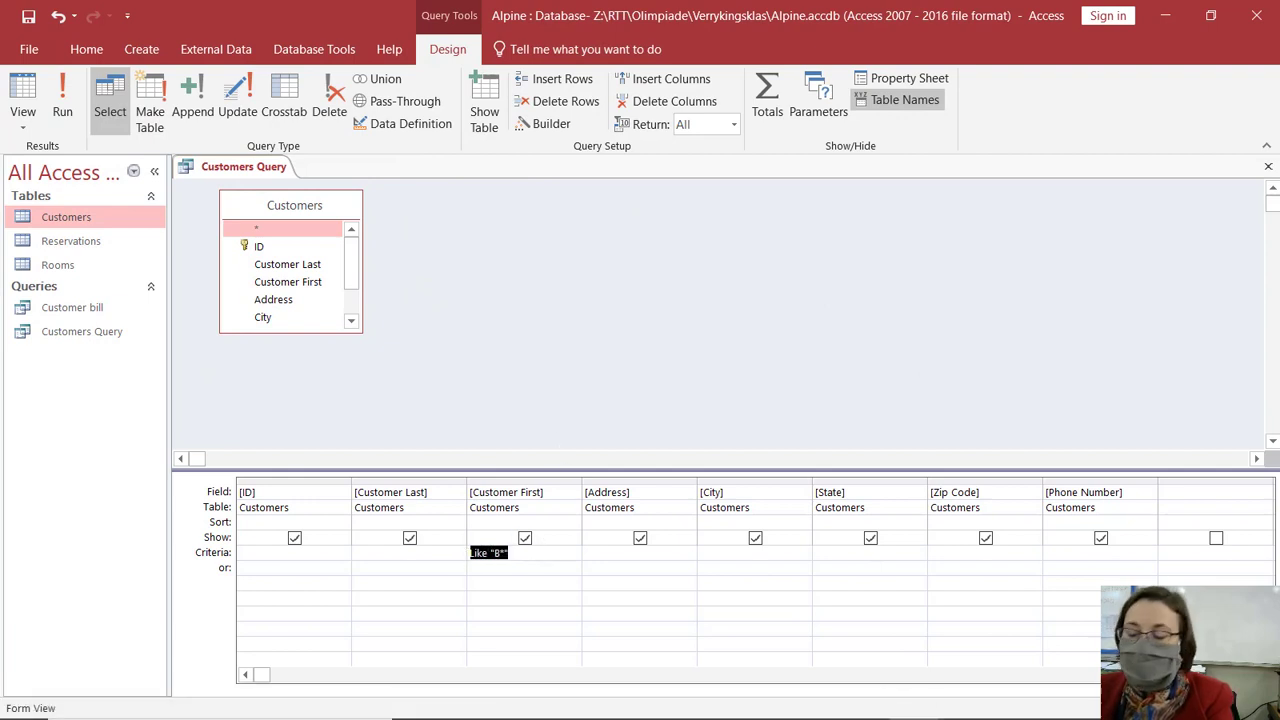
key("Delete")
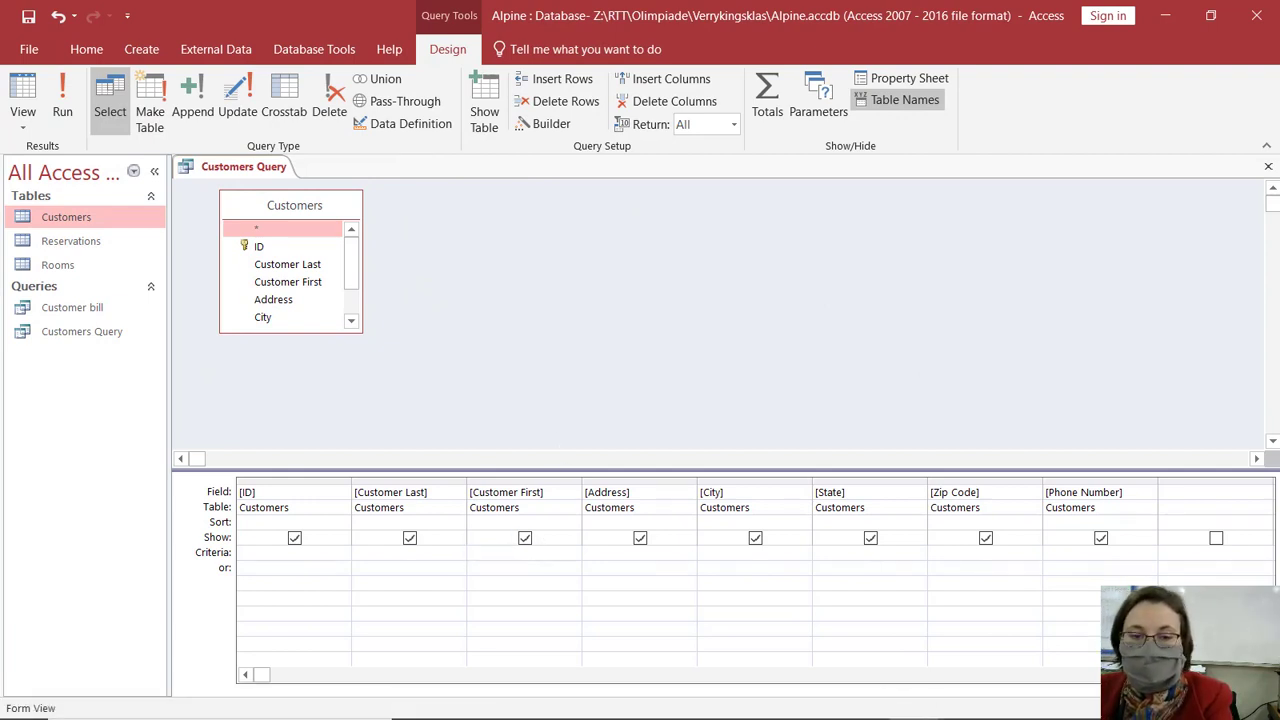
left_click(56, 100)
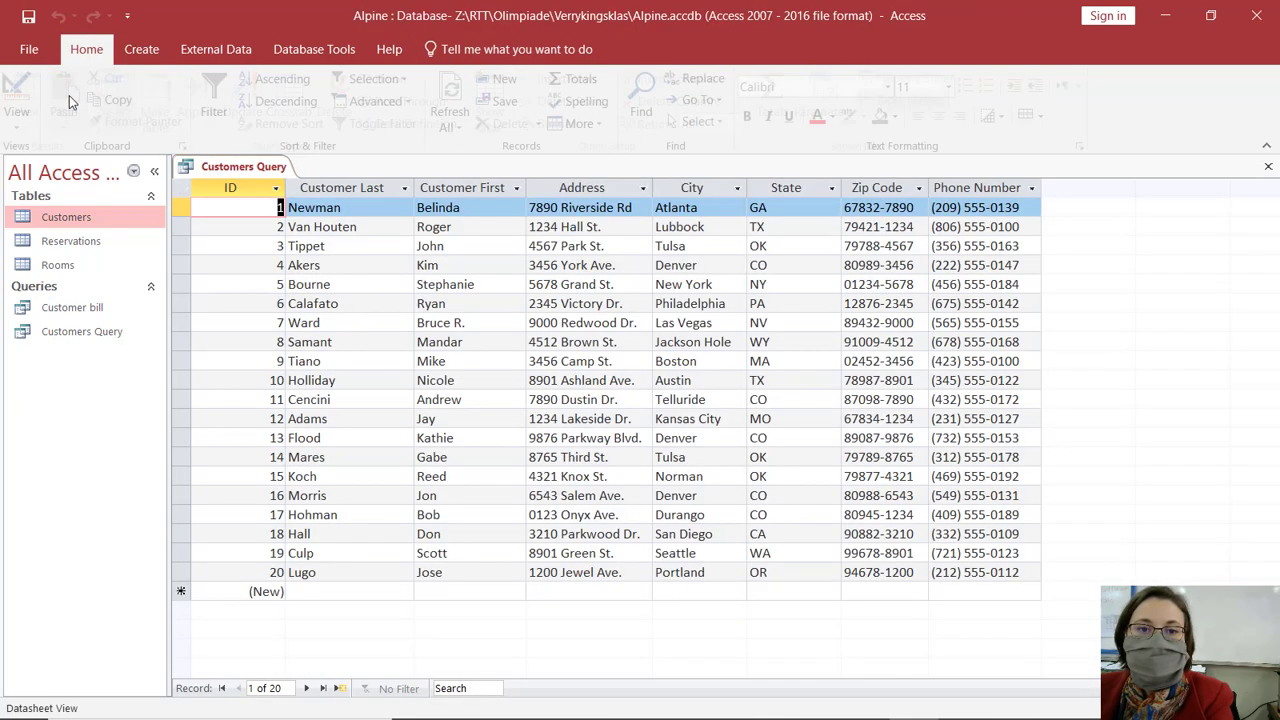
double_click(440, 265)
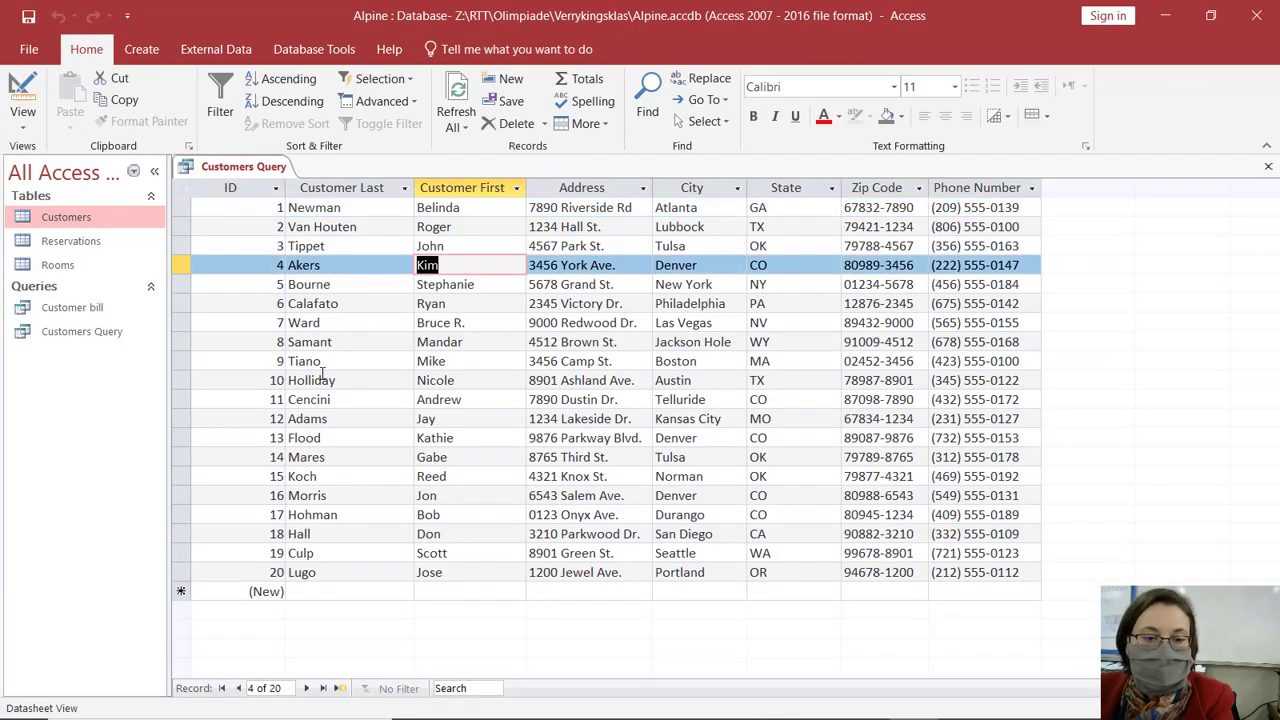
Step: Set a Like pattern with ?? wildcards on Customer First and run the query
left_click(22, 100)
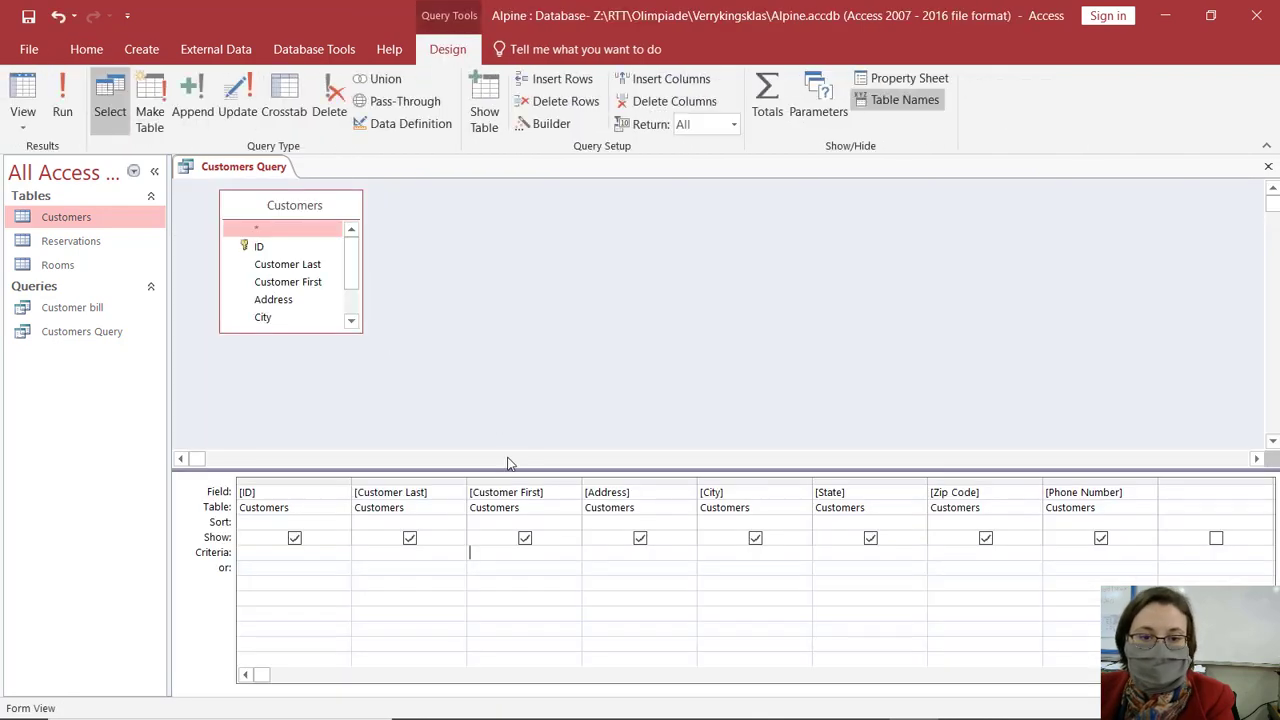
type("Like \"E*\"")
left_click(493, 554)
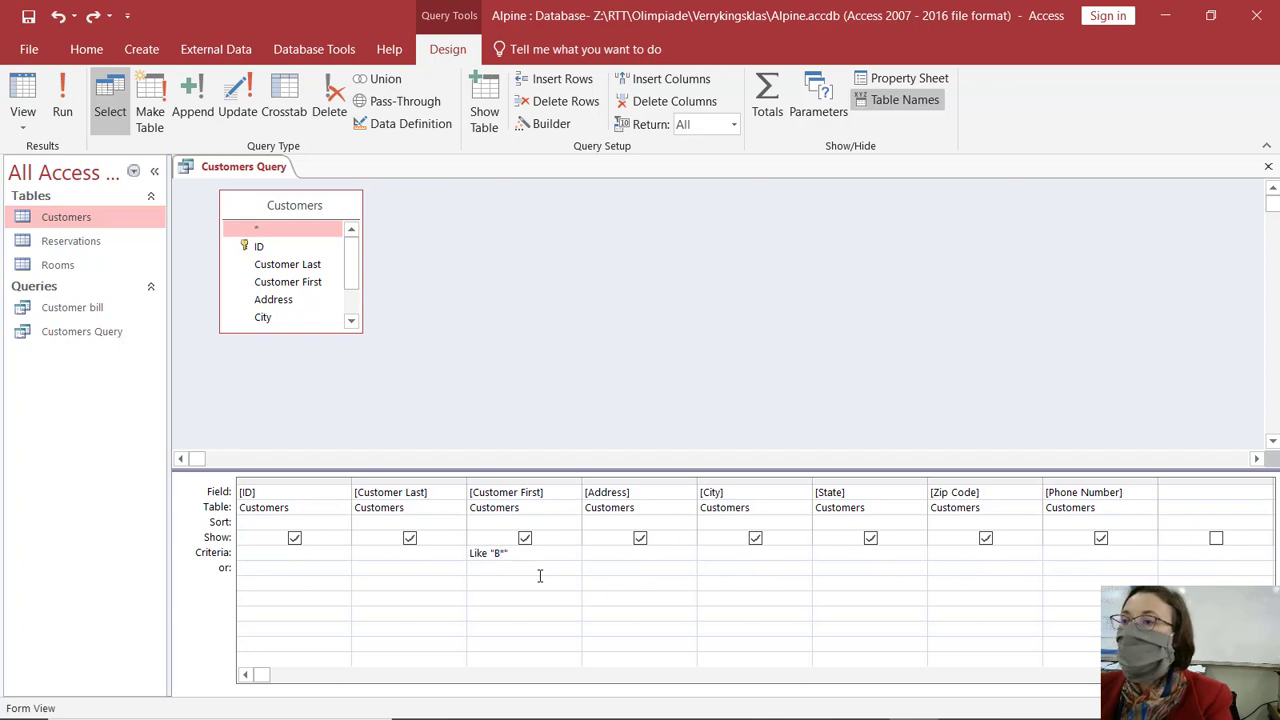
key("BackSpace")
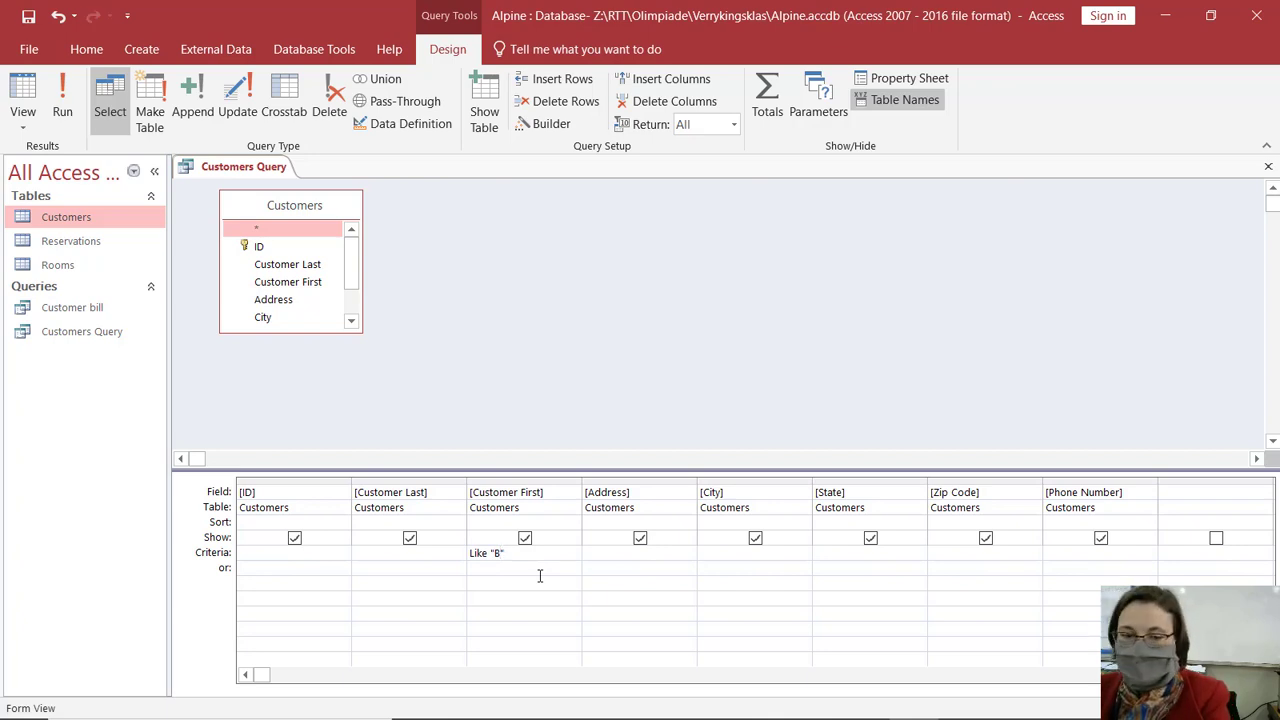
type("??")
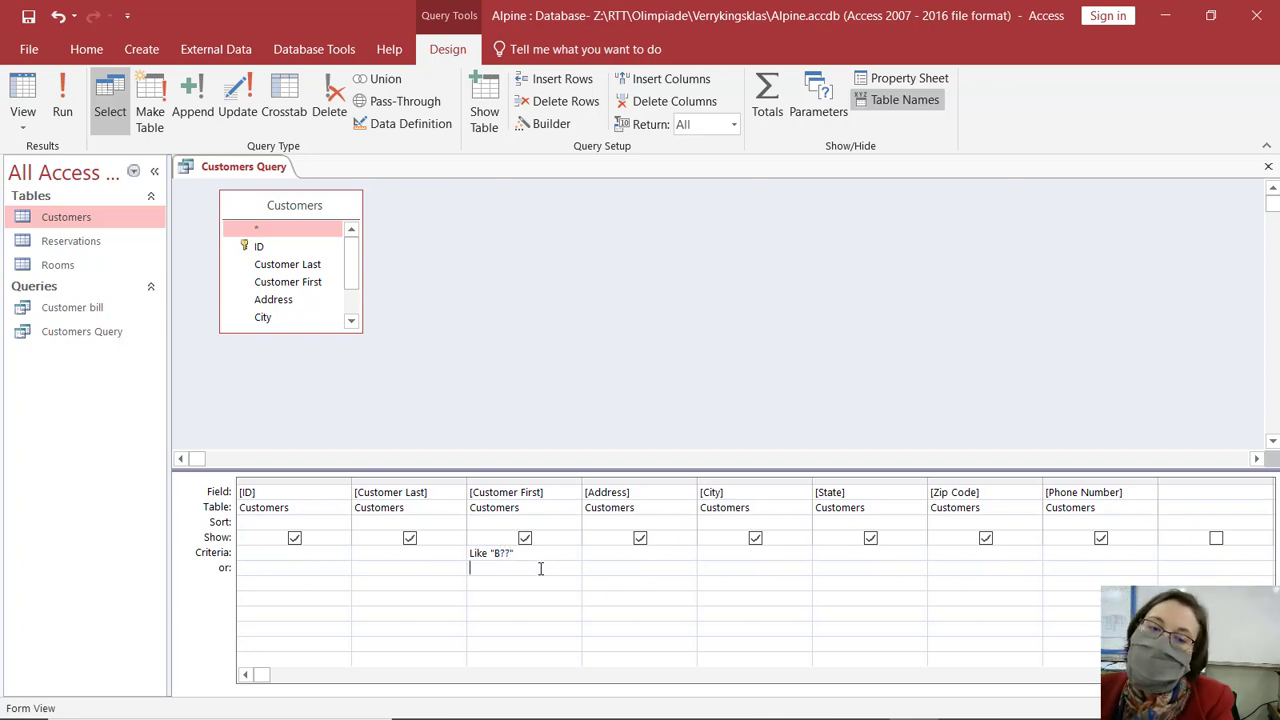
left_click(62, 100)
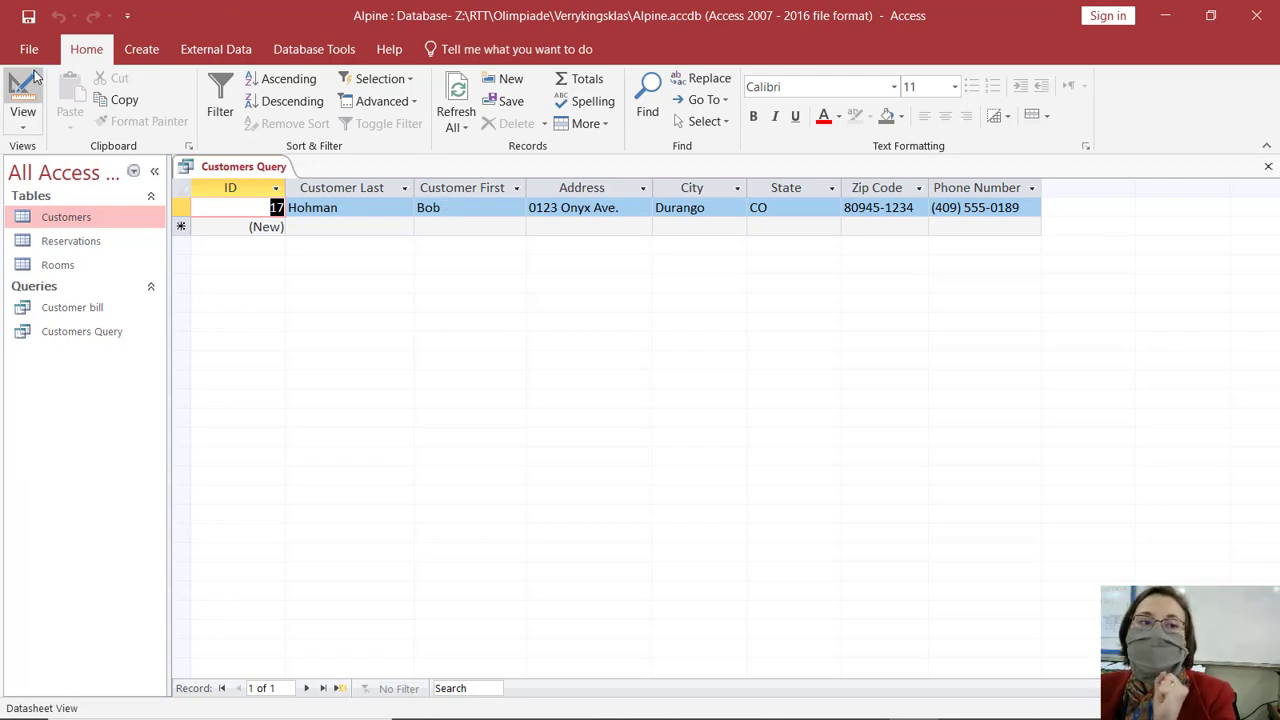
Step: Run the query with the Like "???" criterion, returning five three-letter first names
left_click(23, 100)
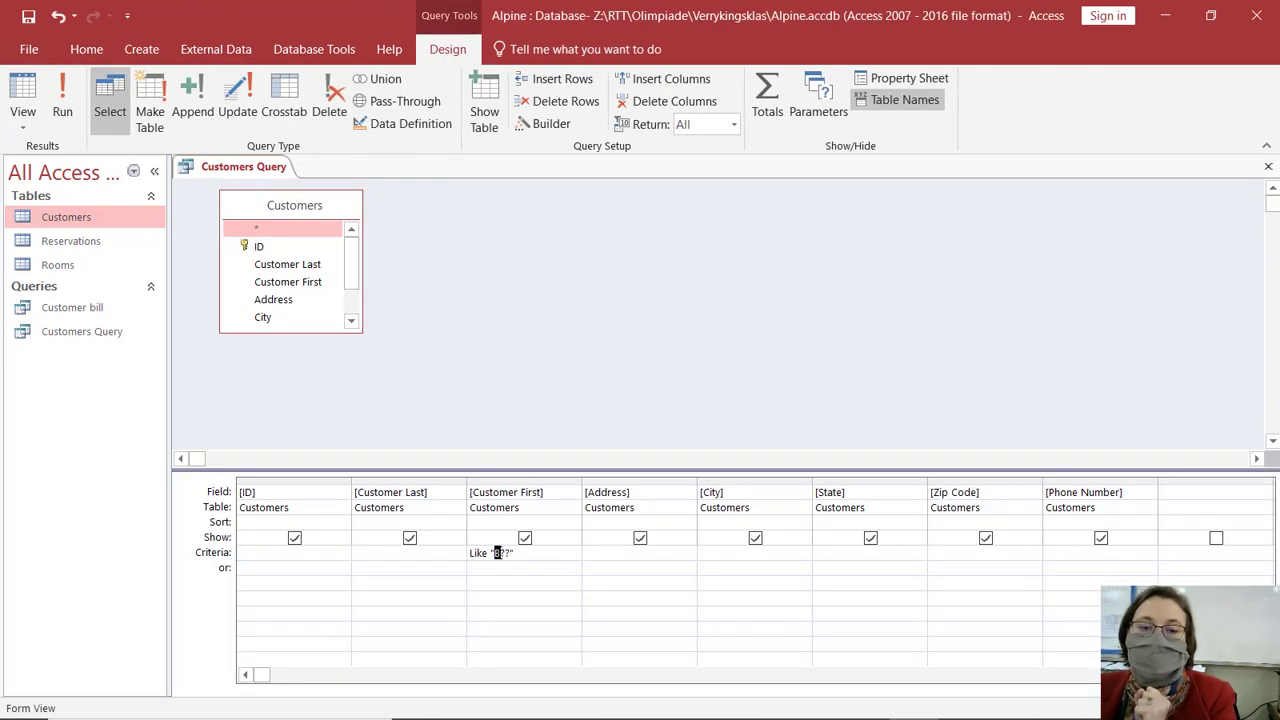
mouse_move(864, 700)
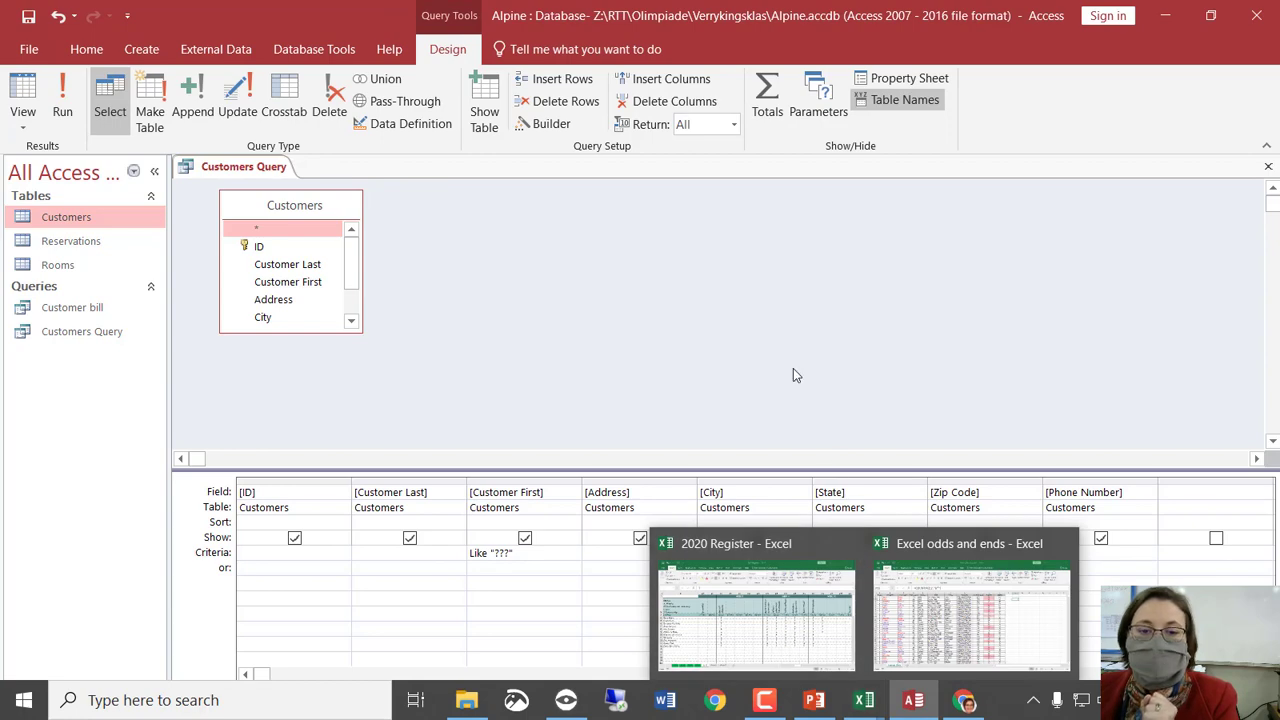
left_click(62, 100)
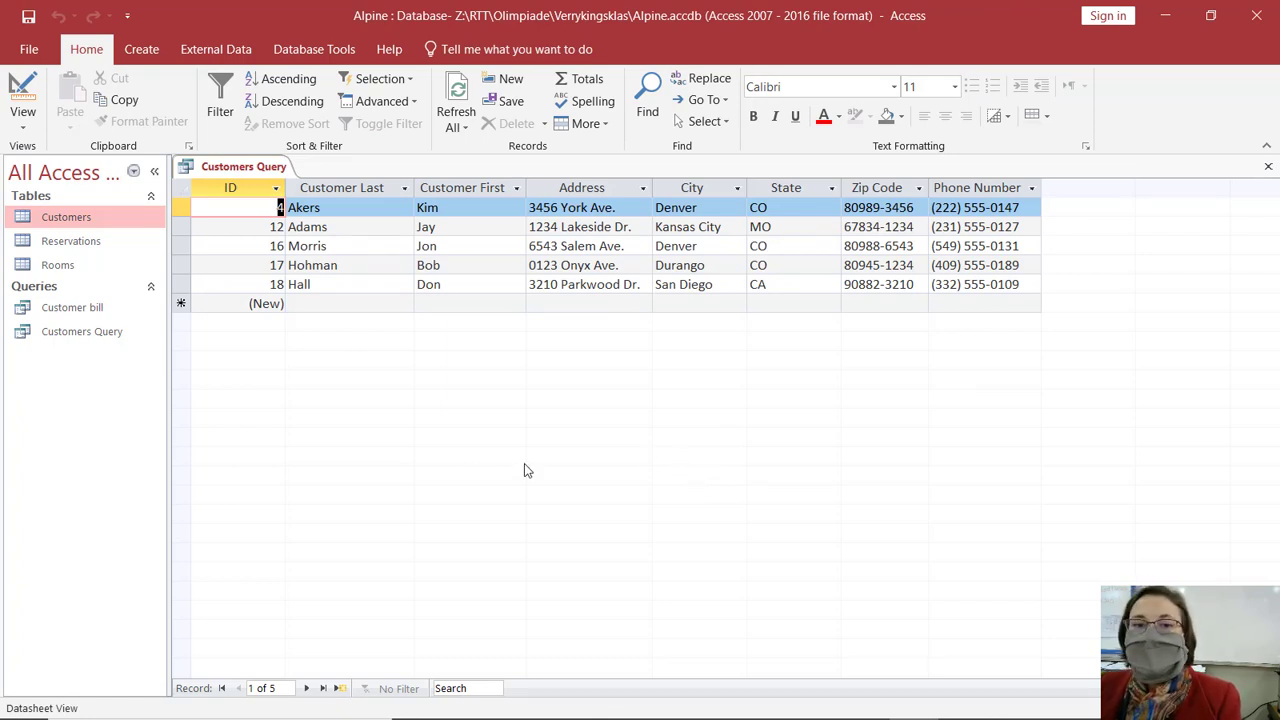
left_click(22, 100)
Step: Replace Like "???" with Len([Customer First])=3 and run it, still returning five customers
left_click_drag(517, 553, 428, 543)
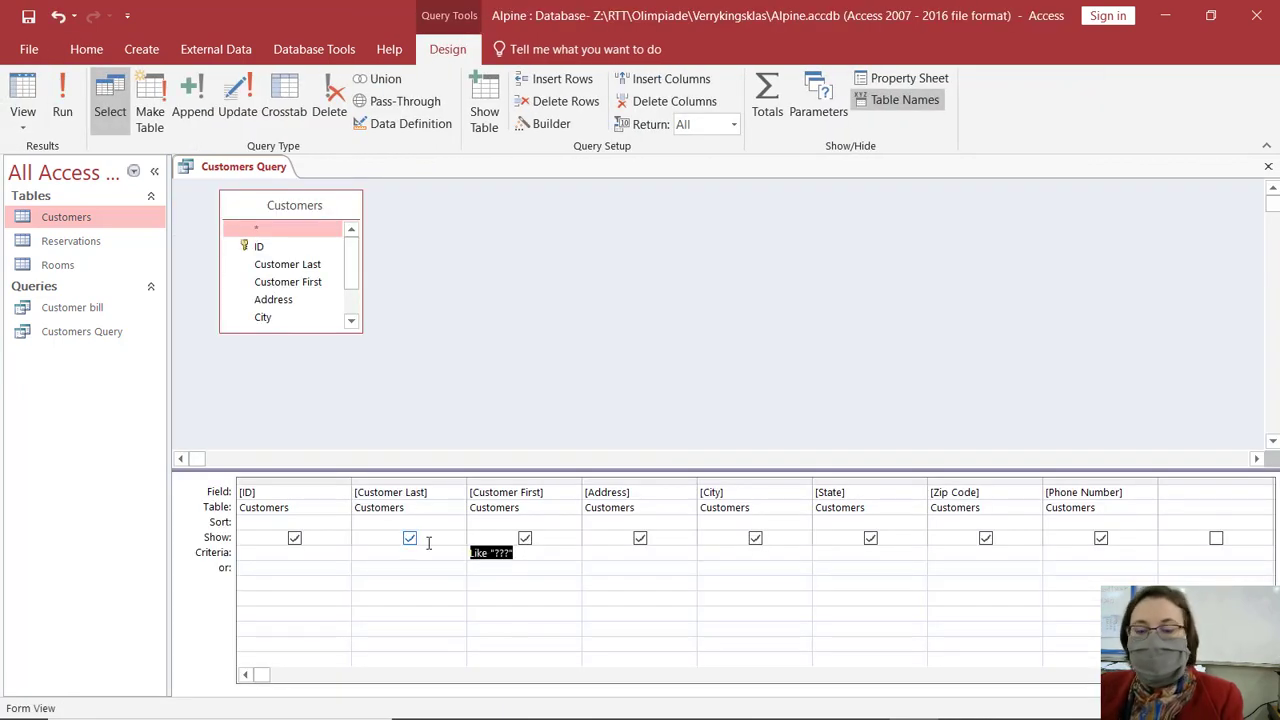
key("Delete")
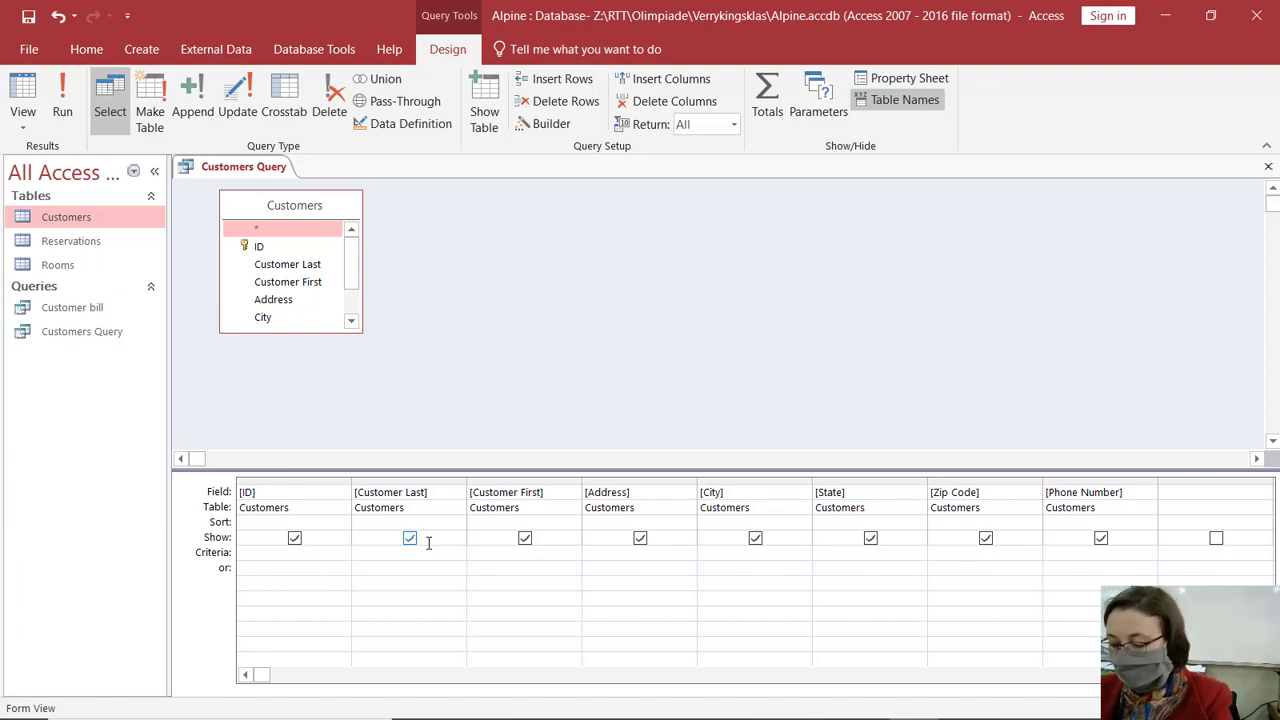
type("Len")
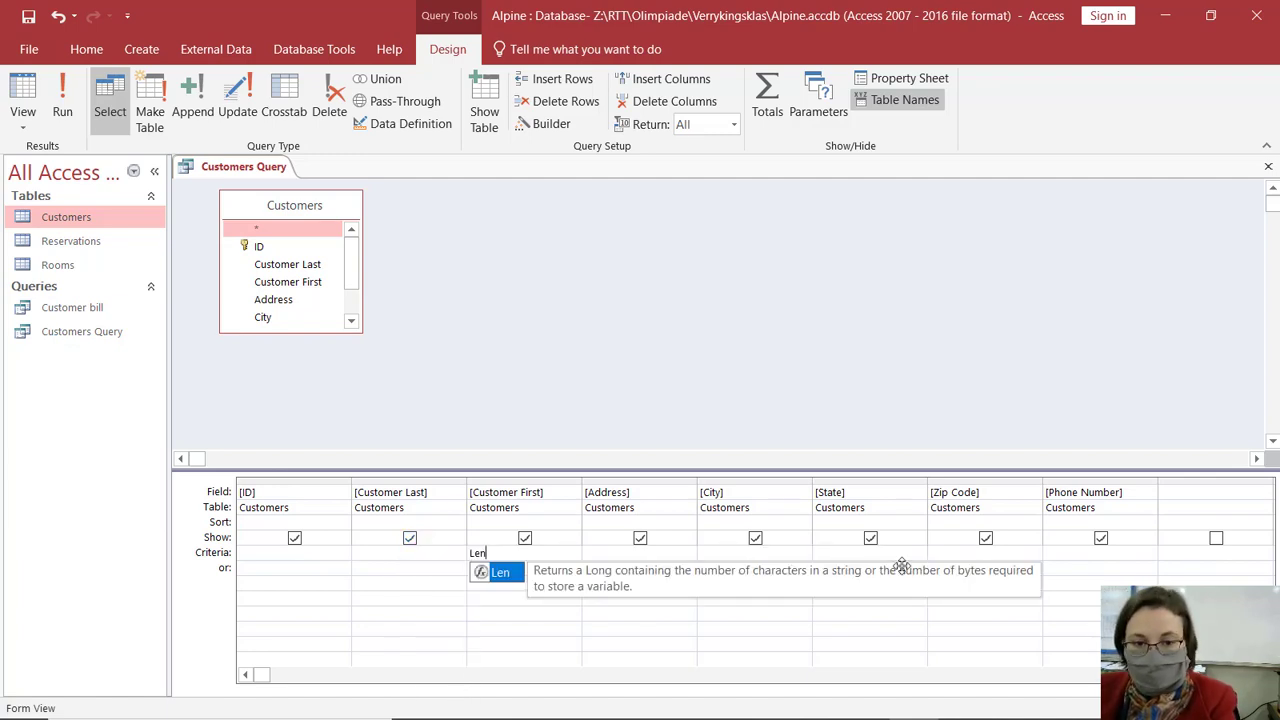
type("(C")
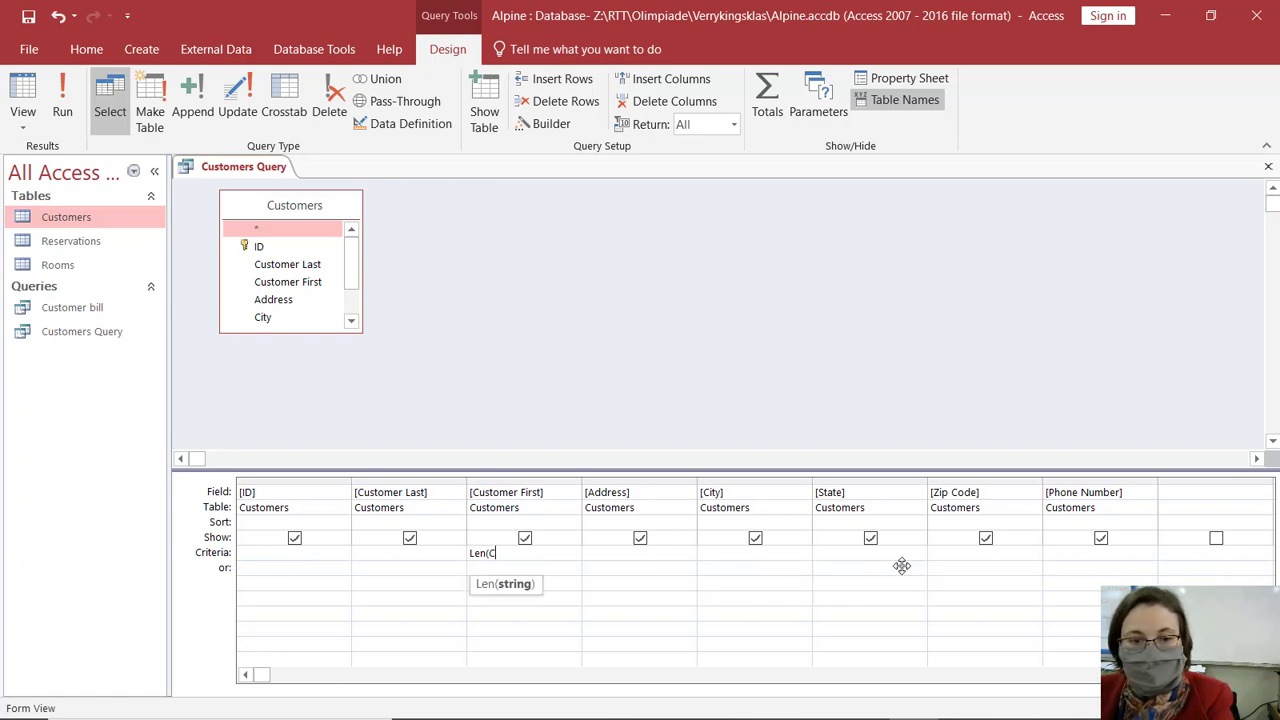
type("ustom")
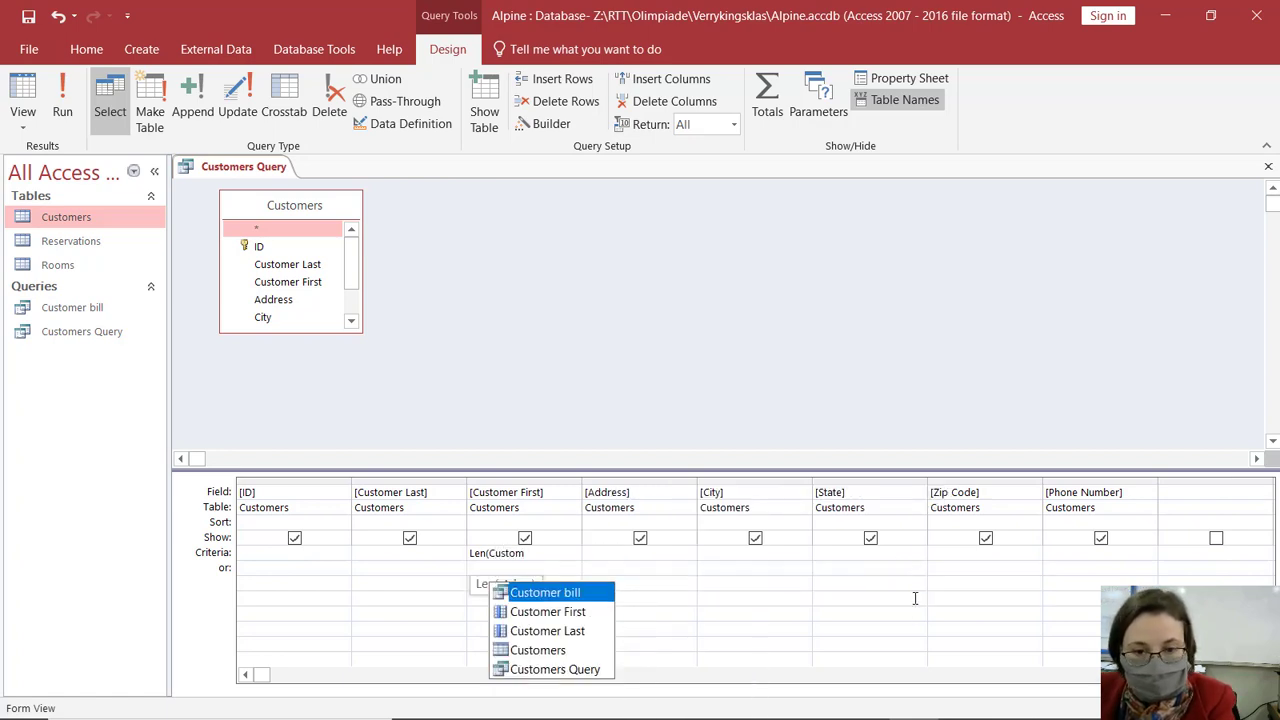
double_click(535, 613)
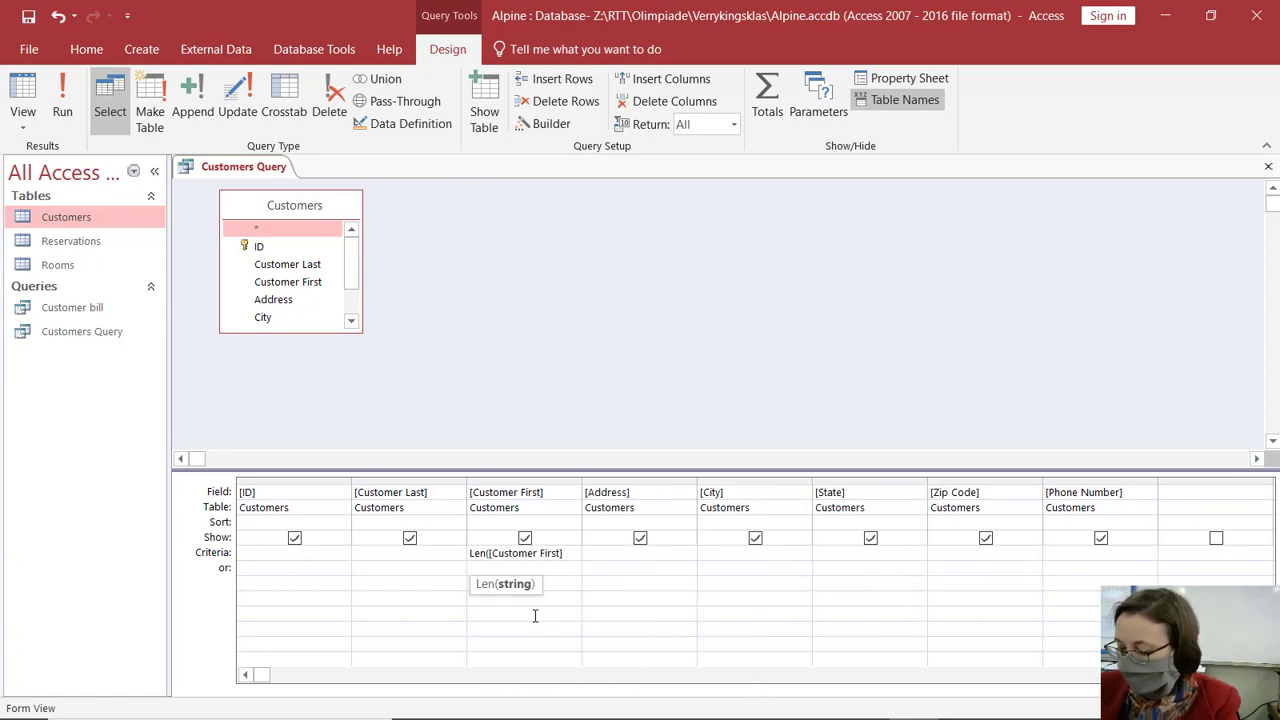
type(")")
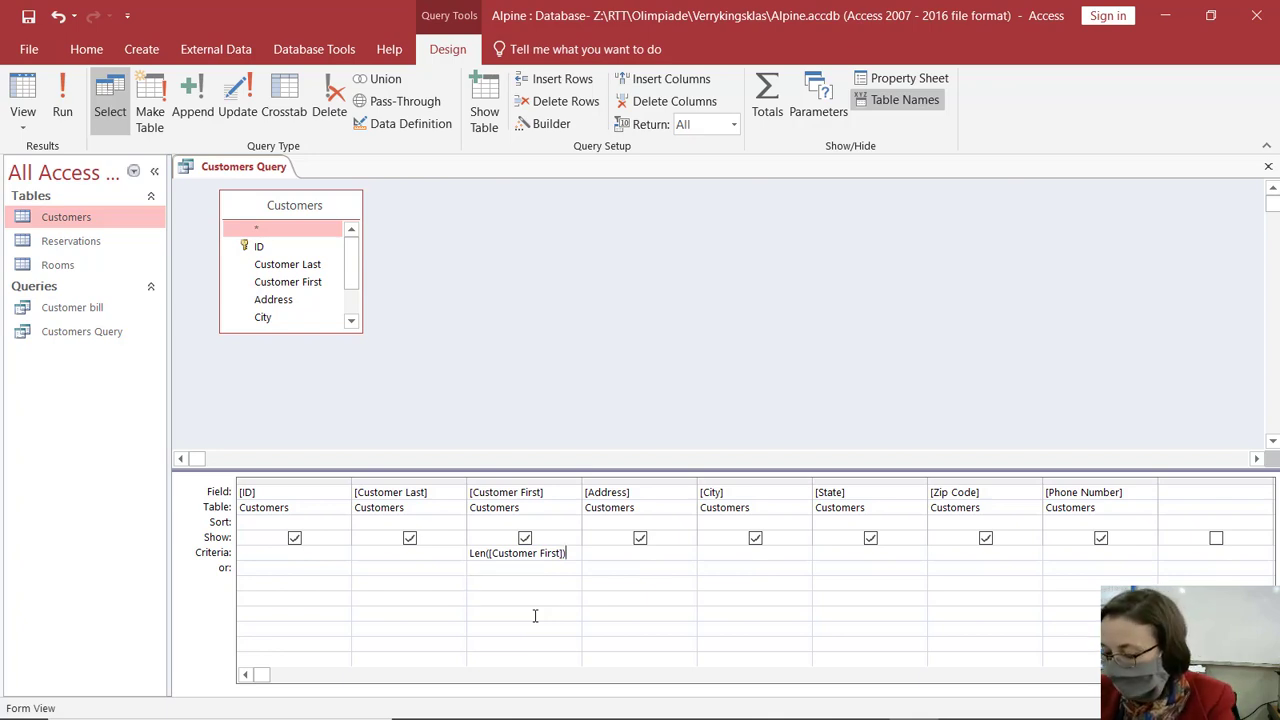
type("=3")
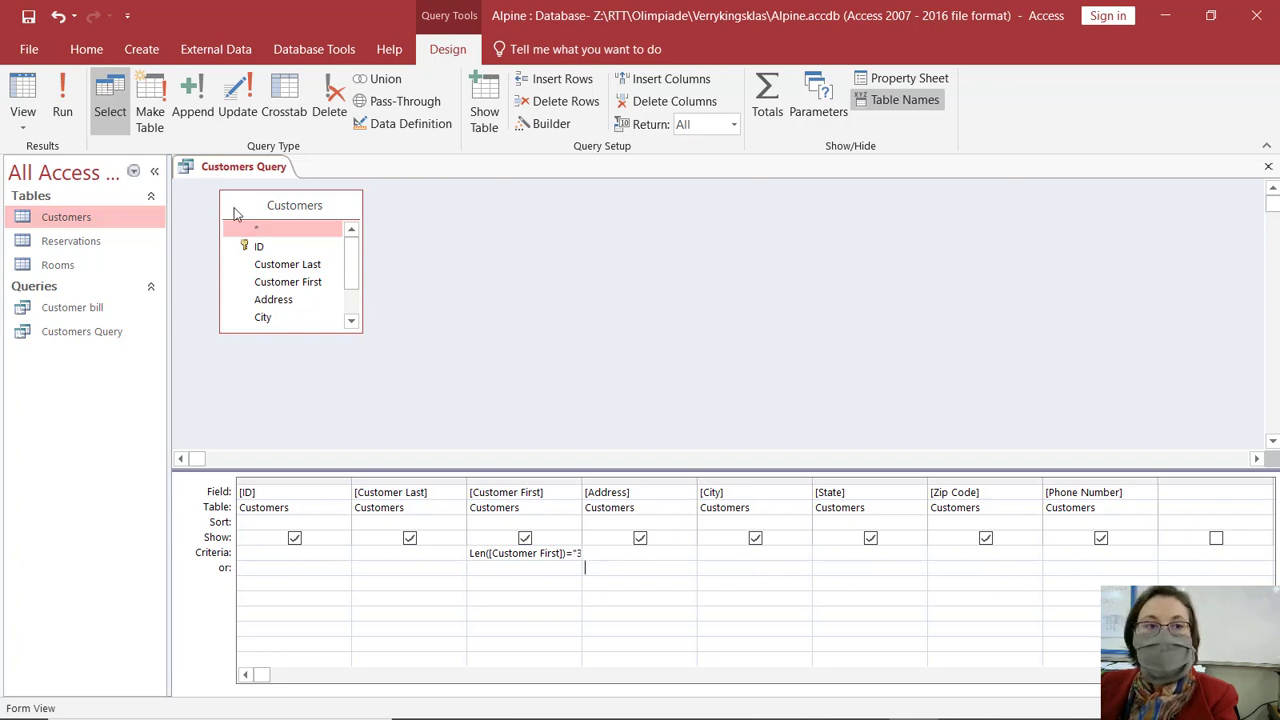
left_click(62, 100)
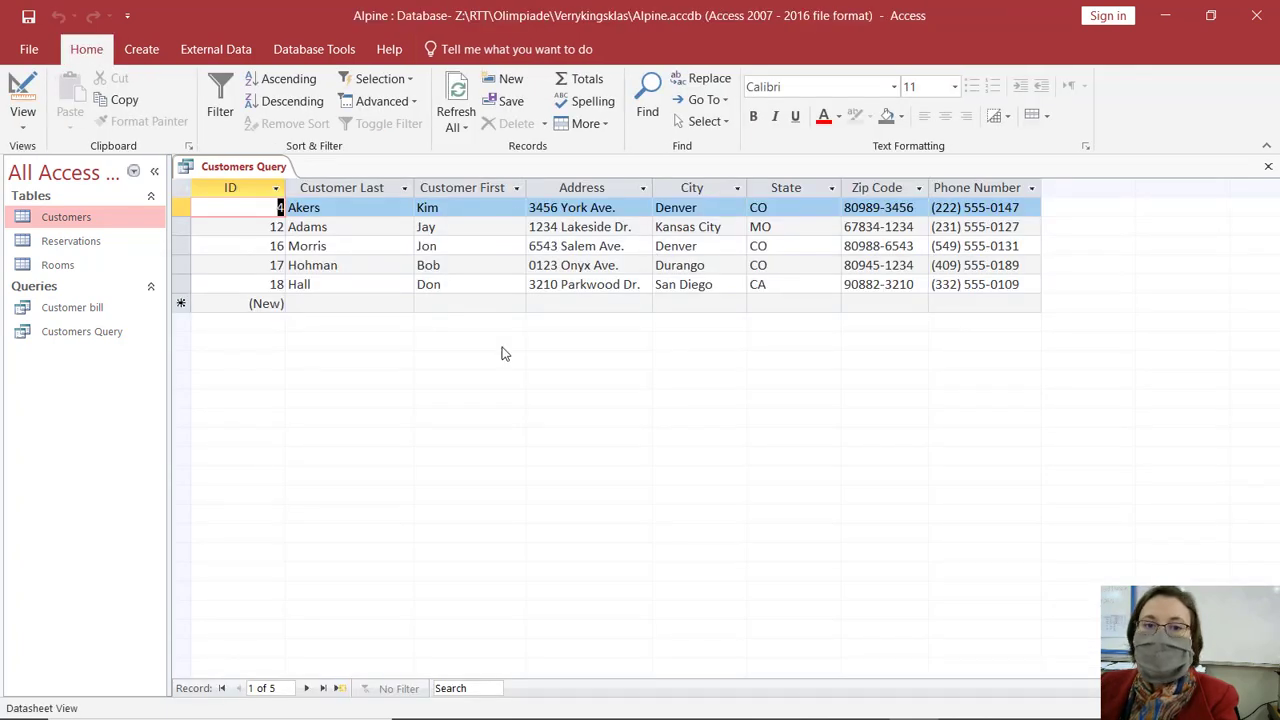
left_click(45, 88)
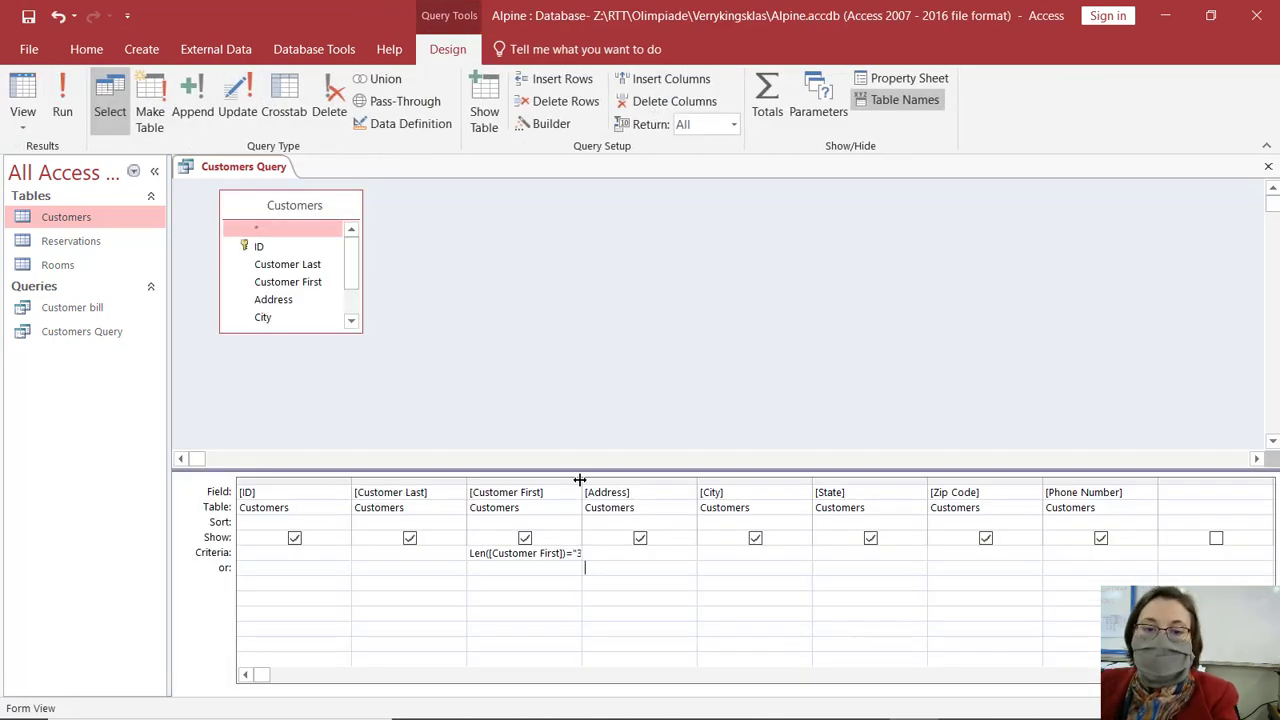
Step: Widen the Customer First column and close the Customers Query
left_click_drag(582, 488, 599, 488)
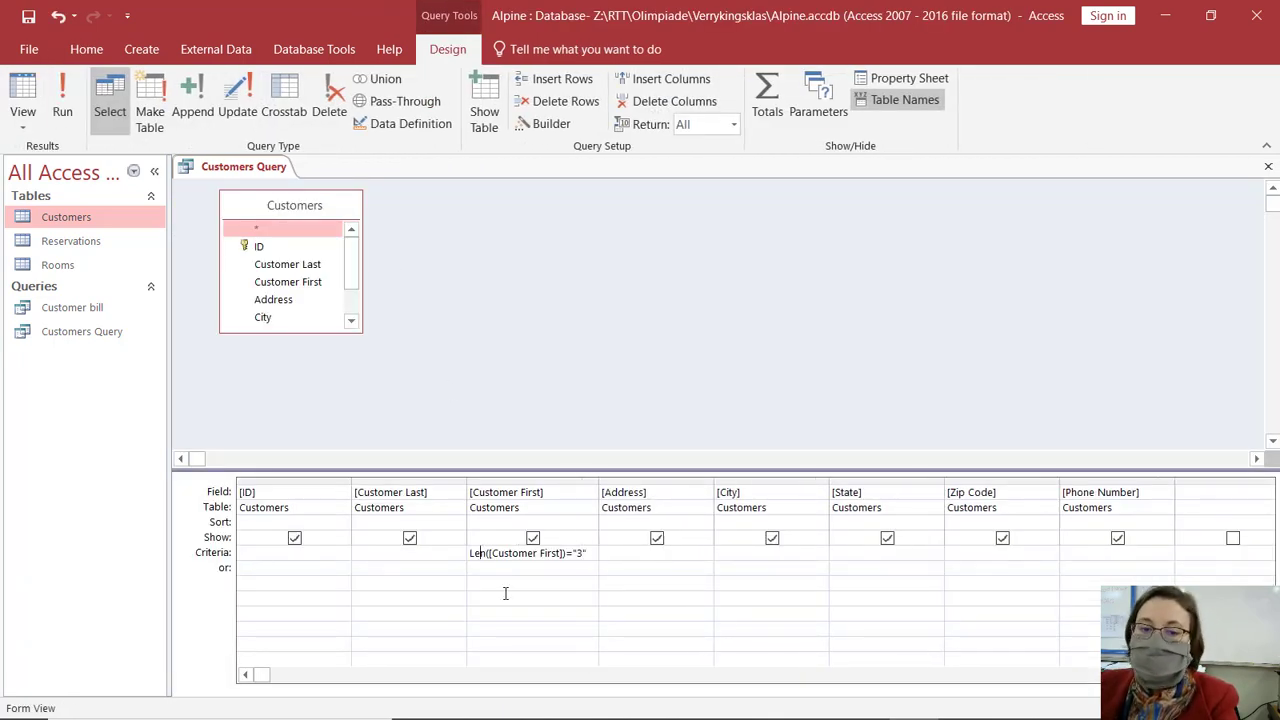
left_click_drag(495, 557, 601, 557)
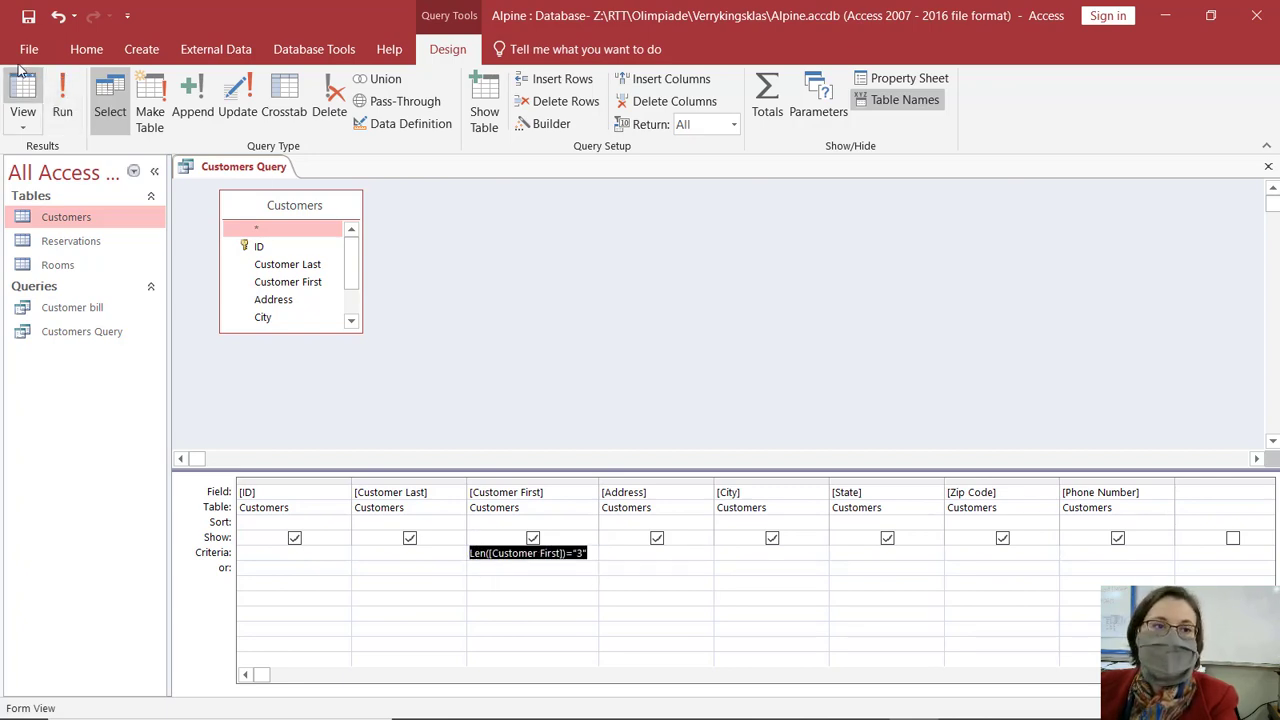
left_click(27, 22)
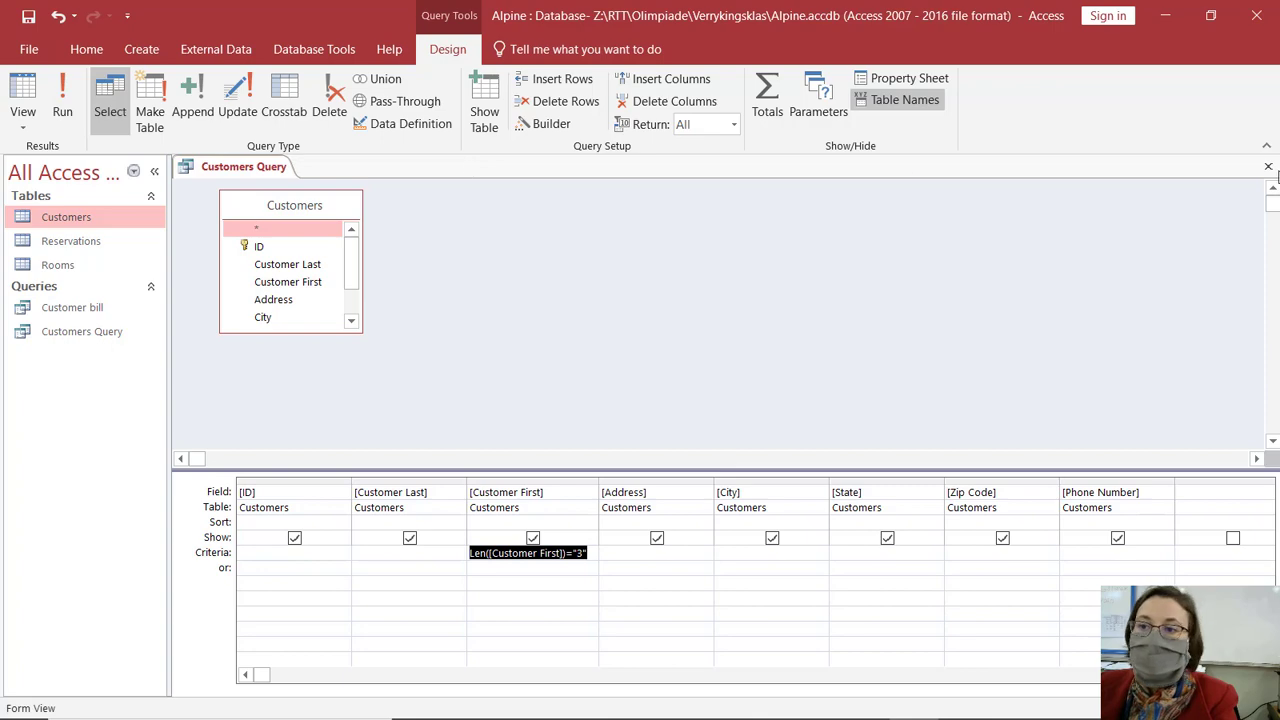
left_click(1268, 166)
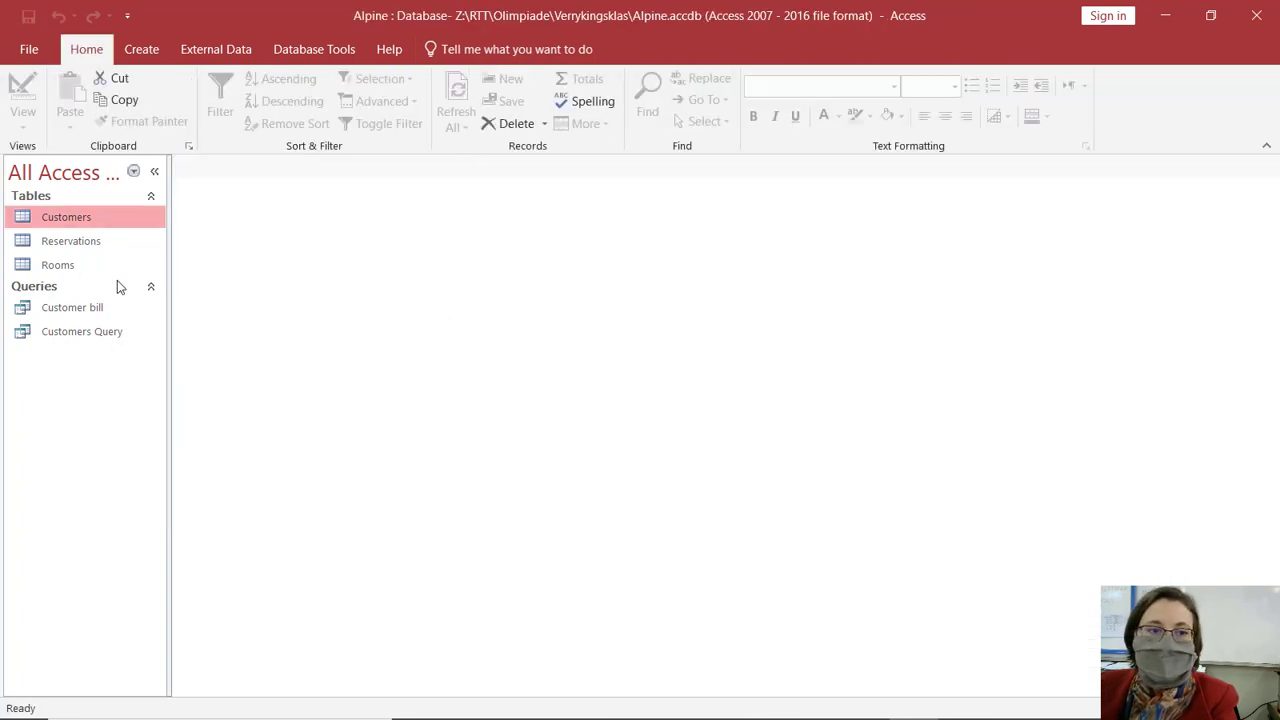
left_click(42, 333)
Step: Reopen the Customers Query in Design View and inspect the Len column's expression and criterion
double_click(42, 335)
left_click(22, 105)
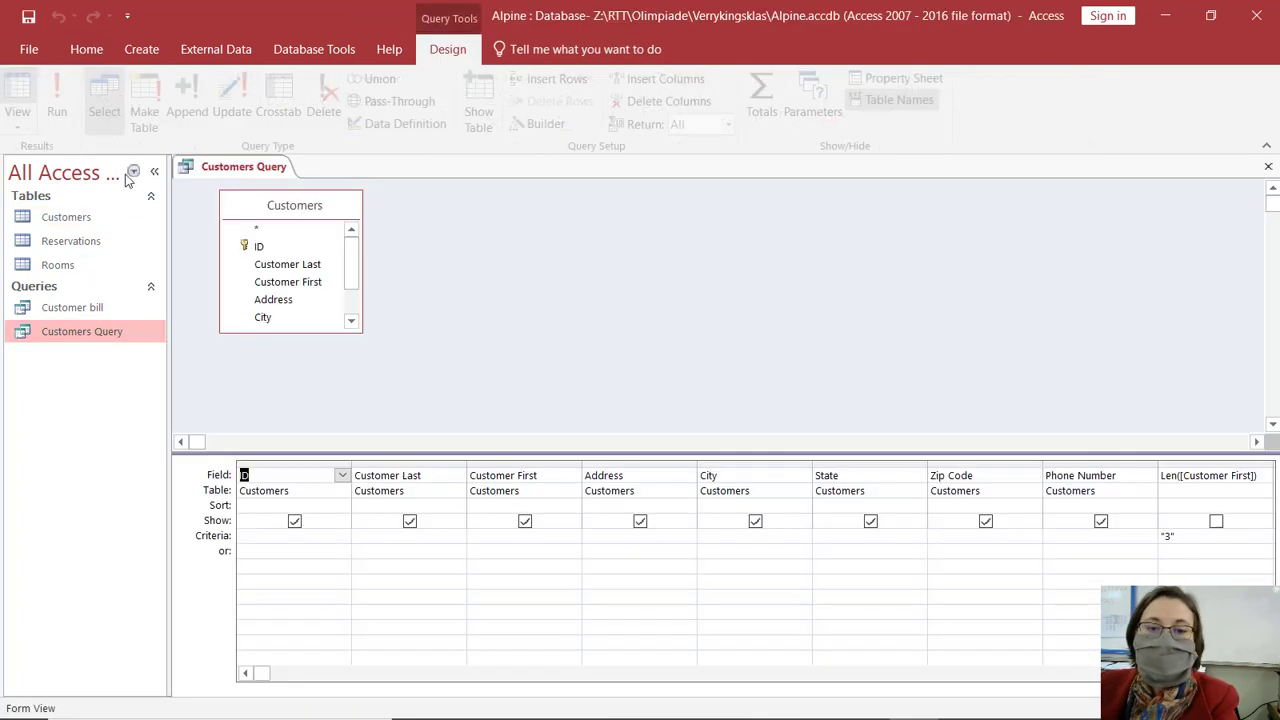
left_click(1207, 465)
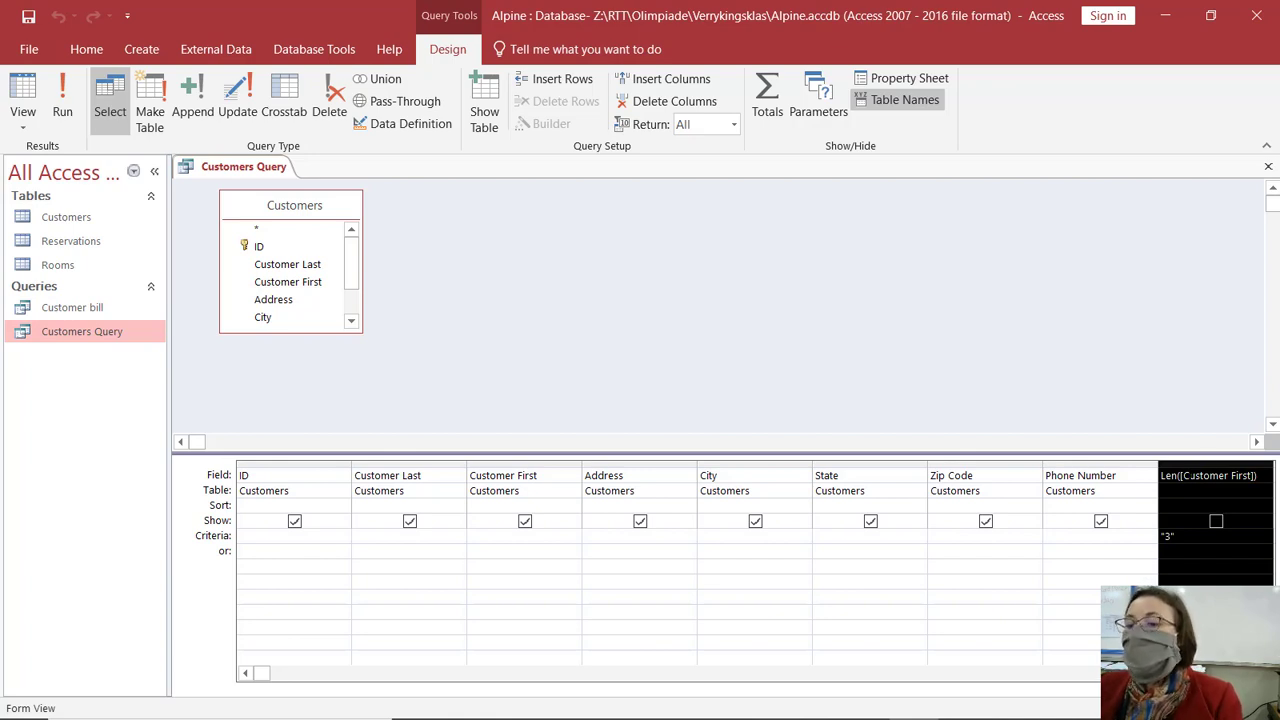
left_click(1190, 476)
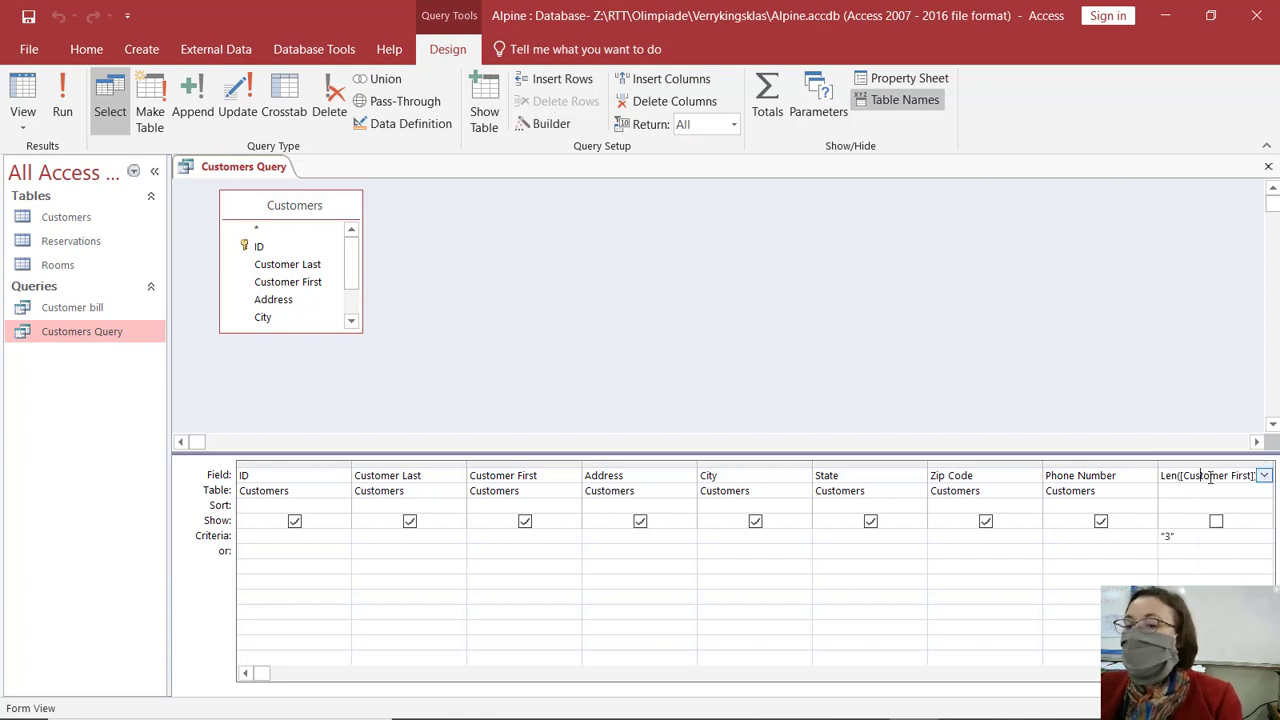
left_click(1201, 546)
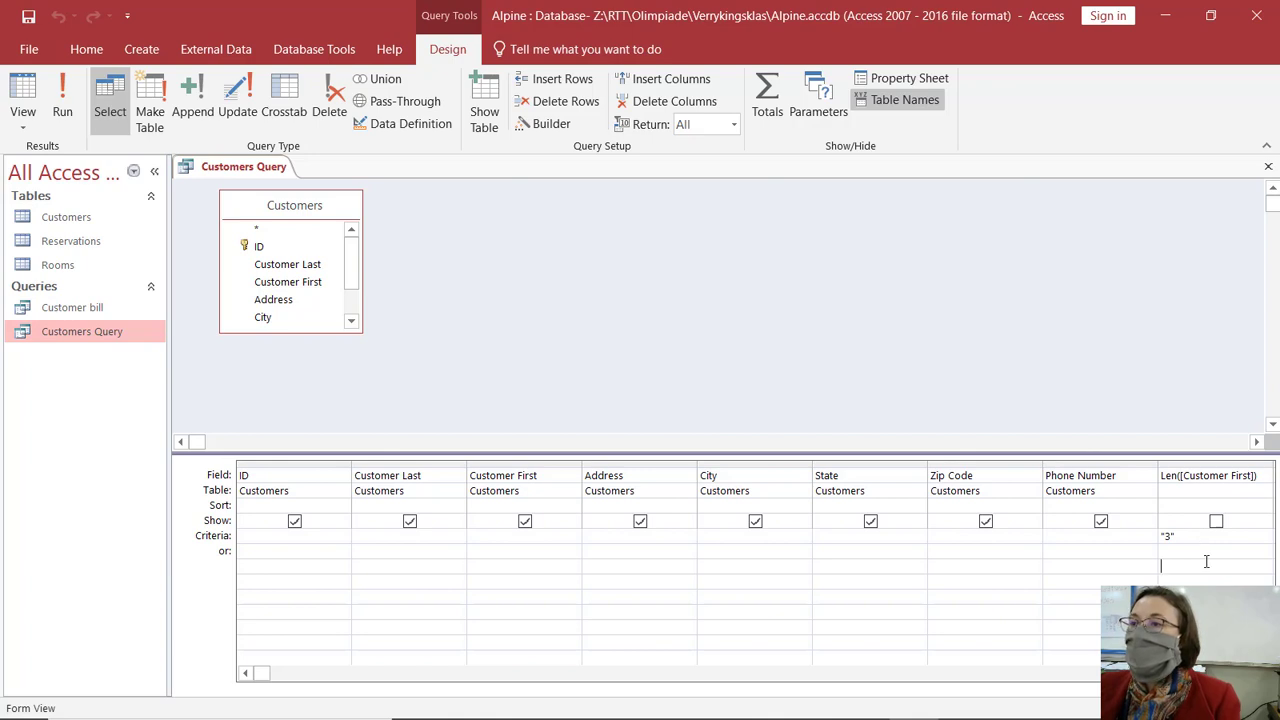
left_click(1189, 570)
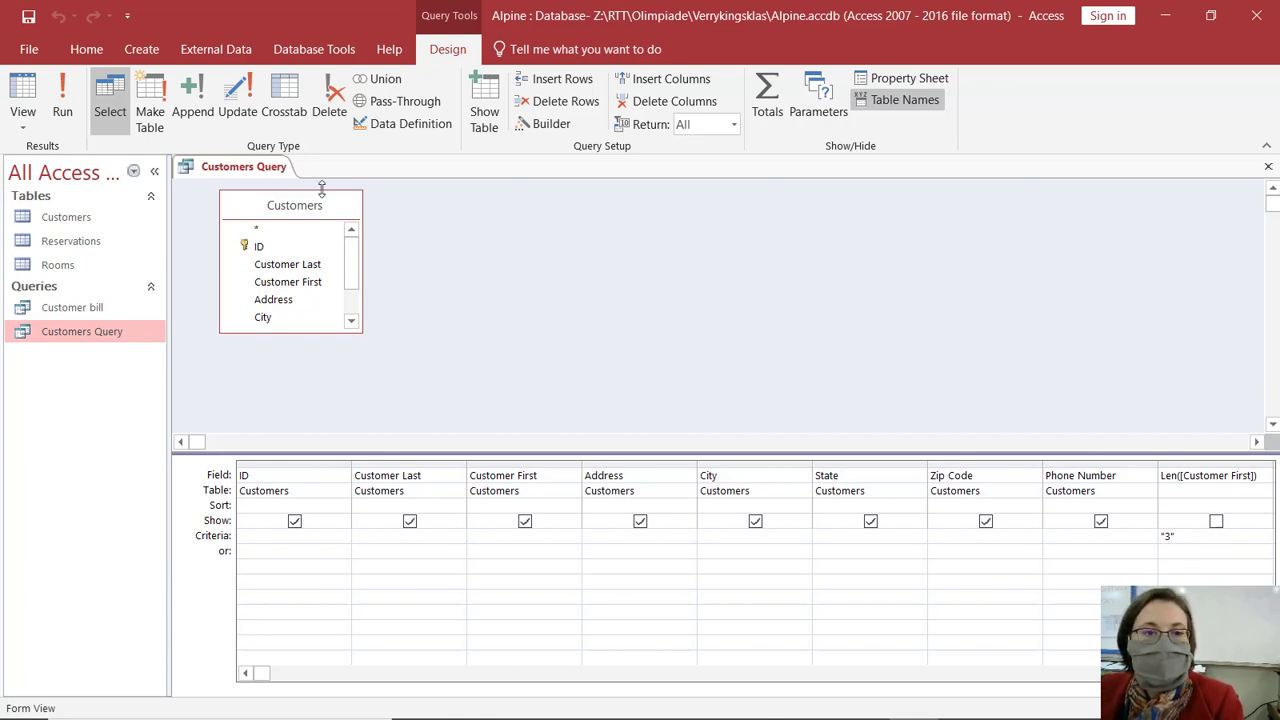
Step: Close the query design and minimise the Access window
right_click(240, 168)
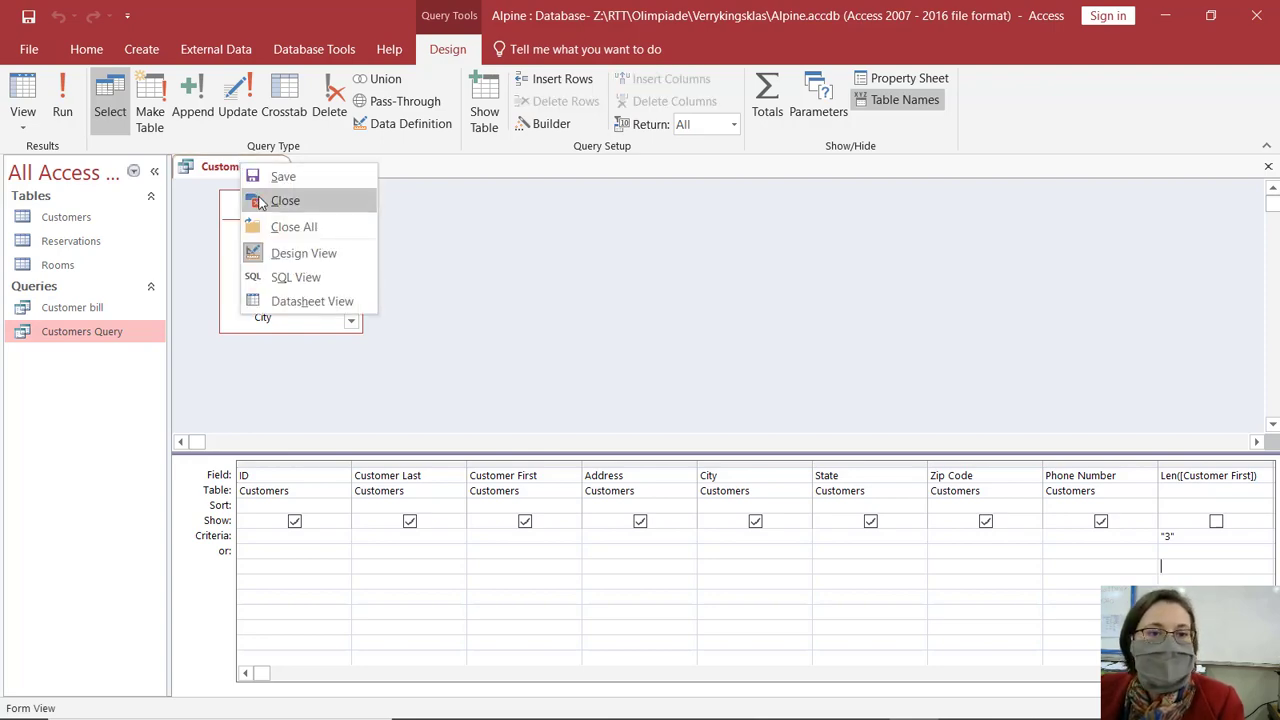
left_click(260, 203)
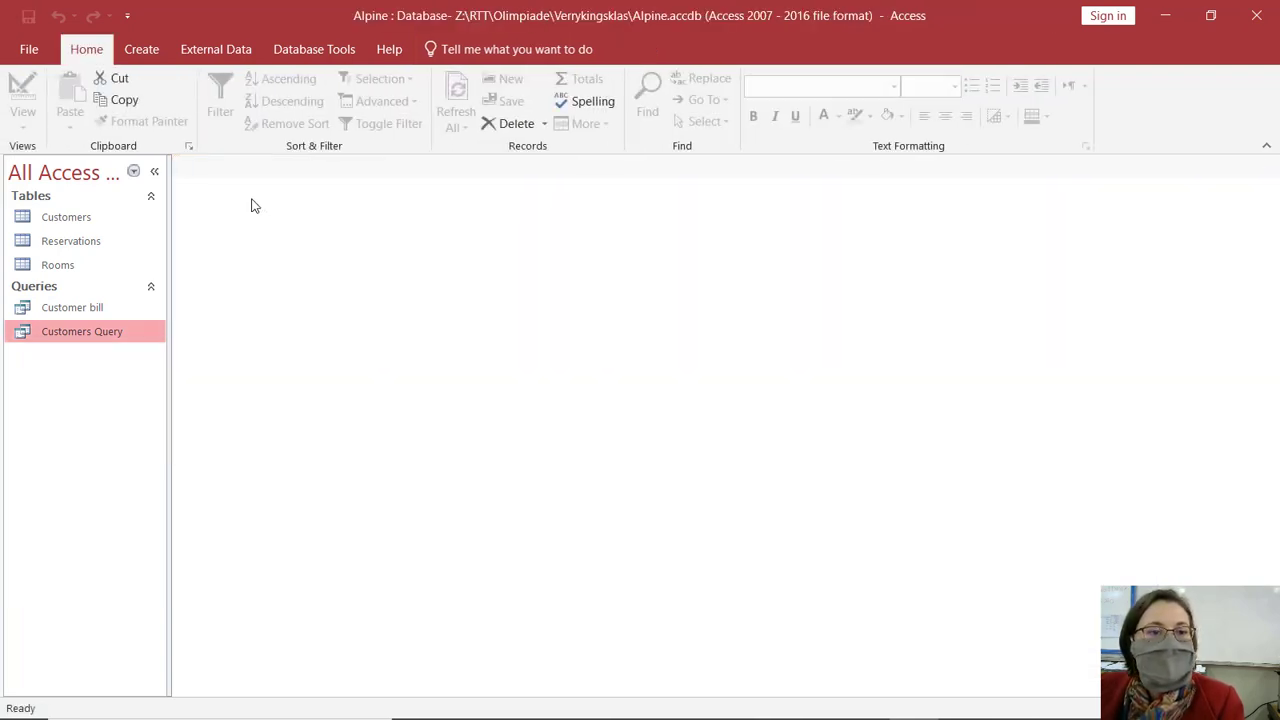
left_click(1172, 22)
Step: Minimise File Explorer and bring the Excel odds and ends workbook forward
left_click(1160, 12)
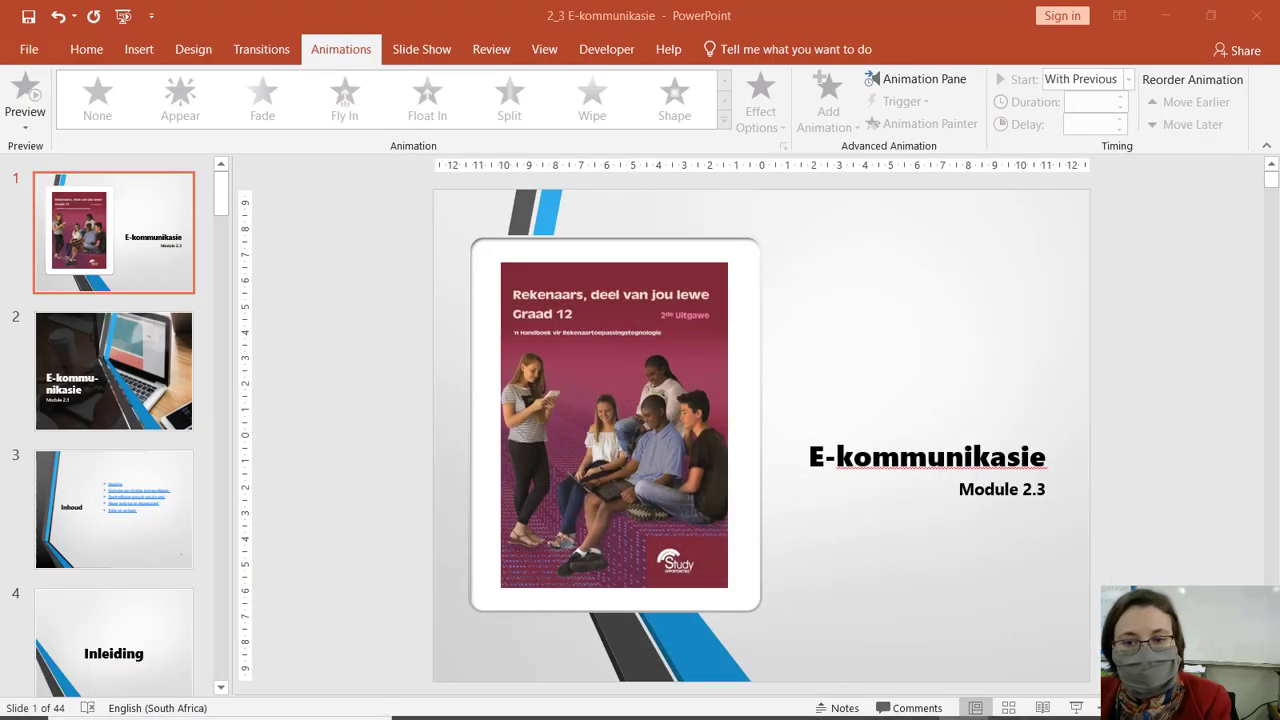
mouse_move(864, 700)
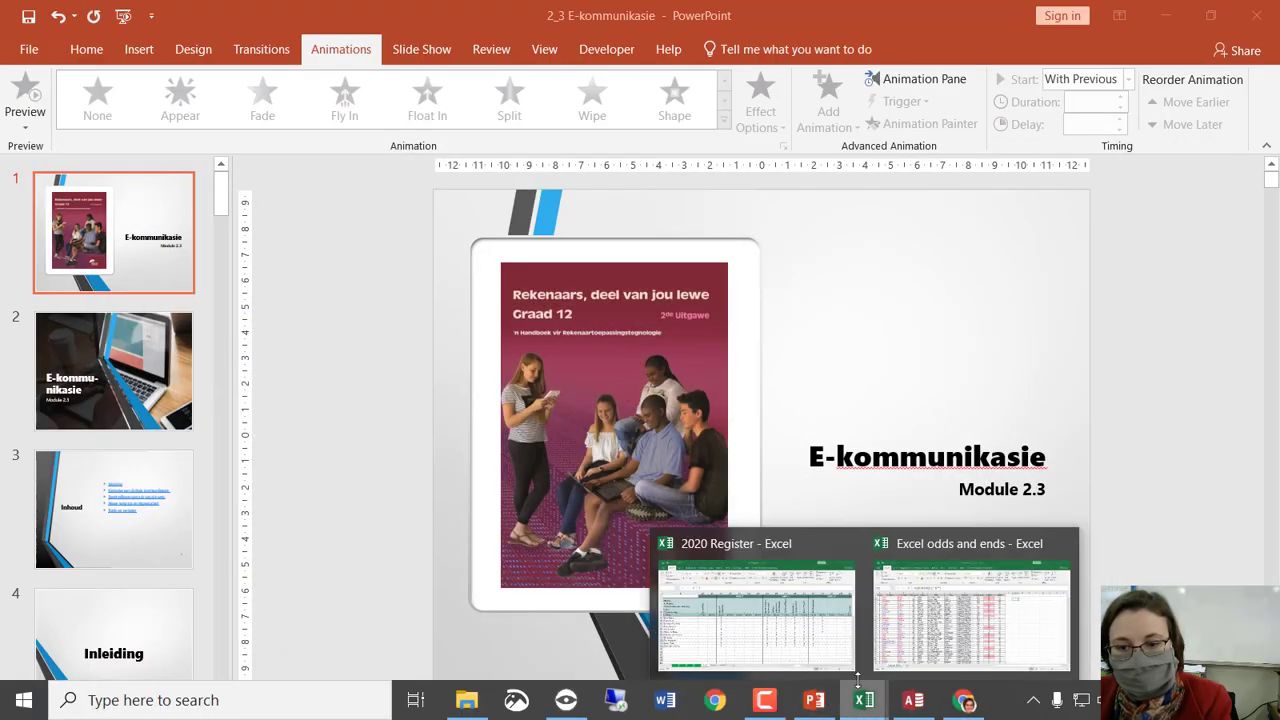
left_click(882, 626)
left_click(963, 392)
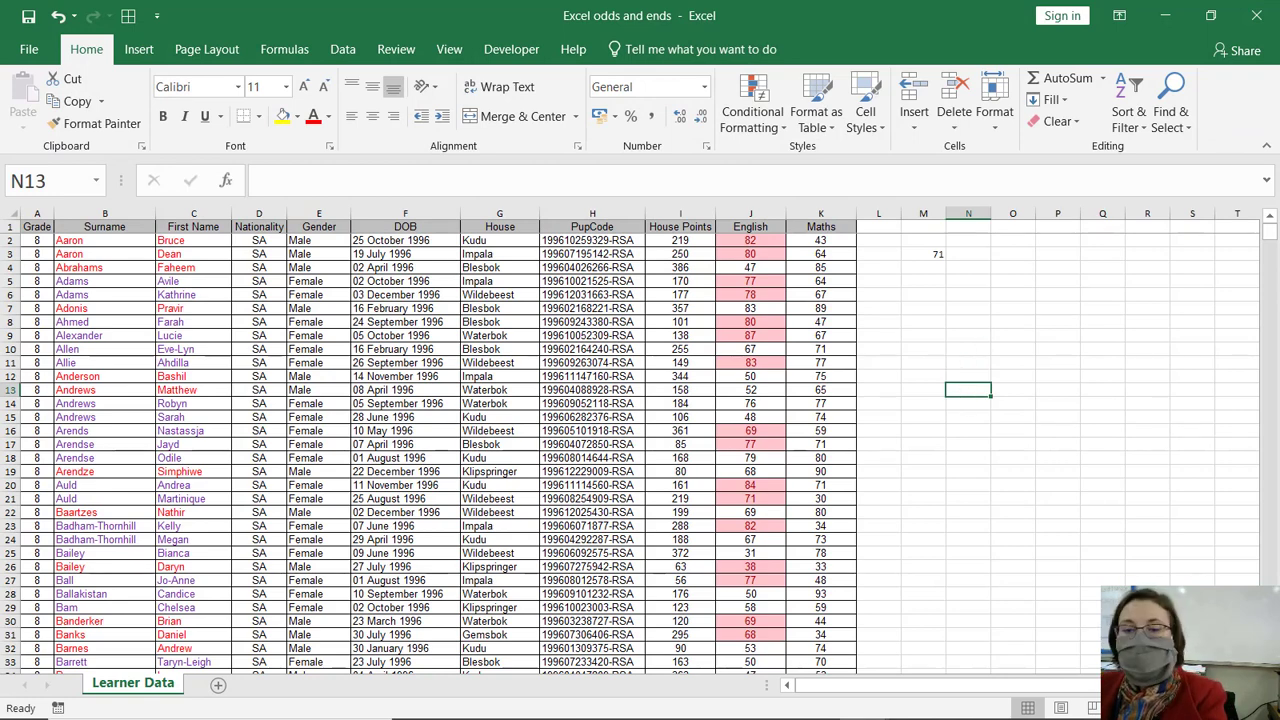
Step: Start a COUNTIFS formula in M3 with the House column G:G as criteria range
left_click(940, 254)
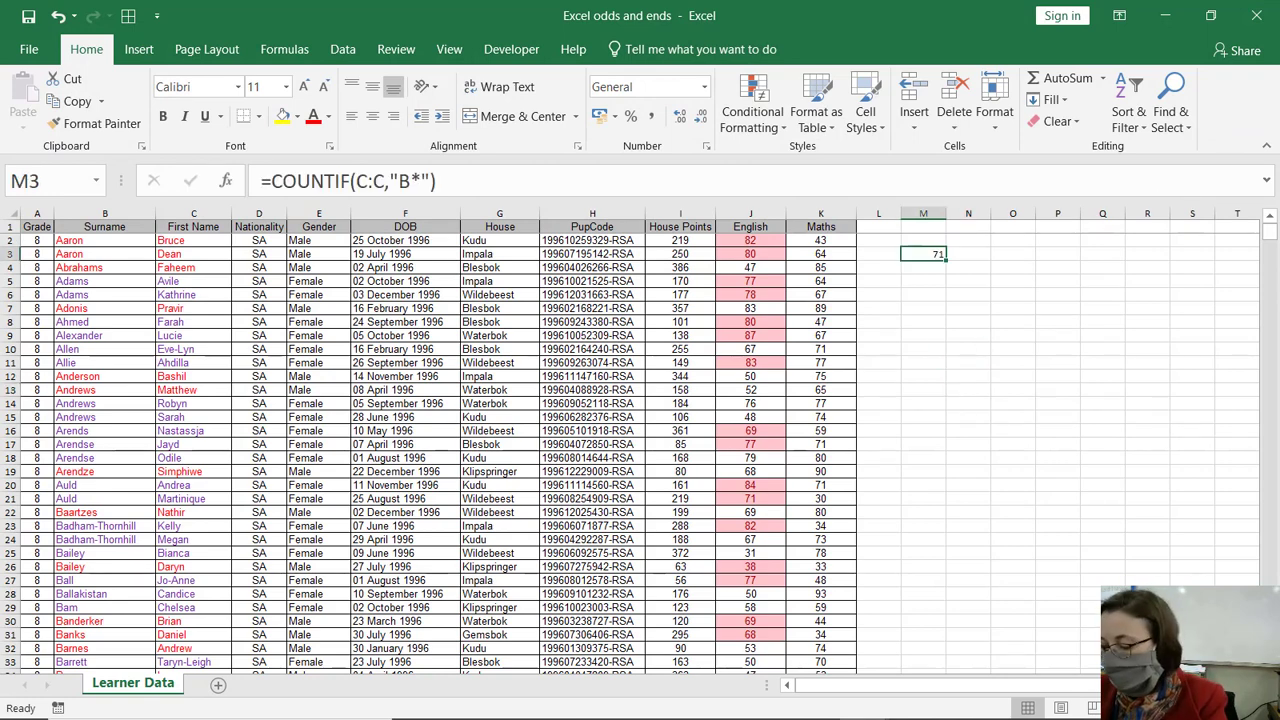
type("=")
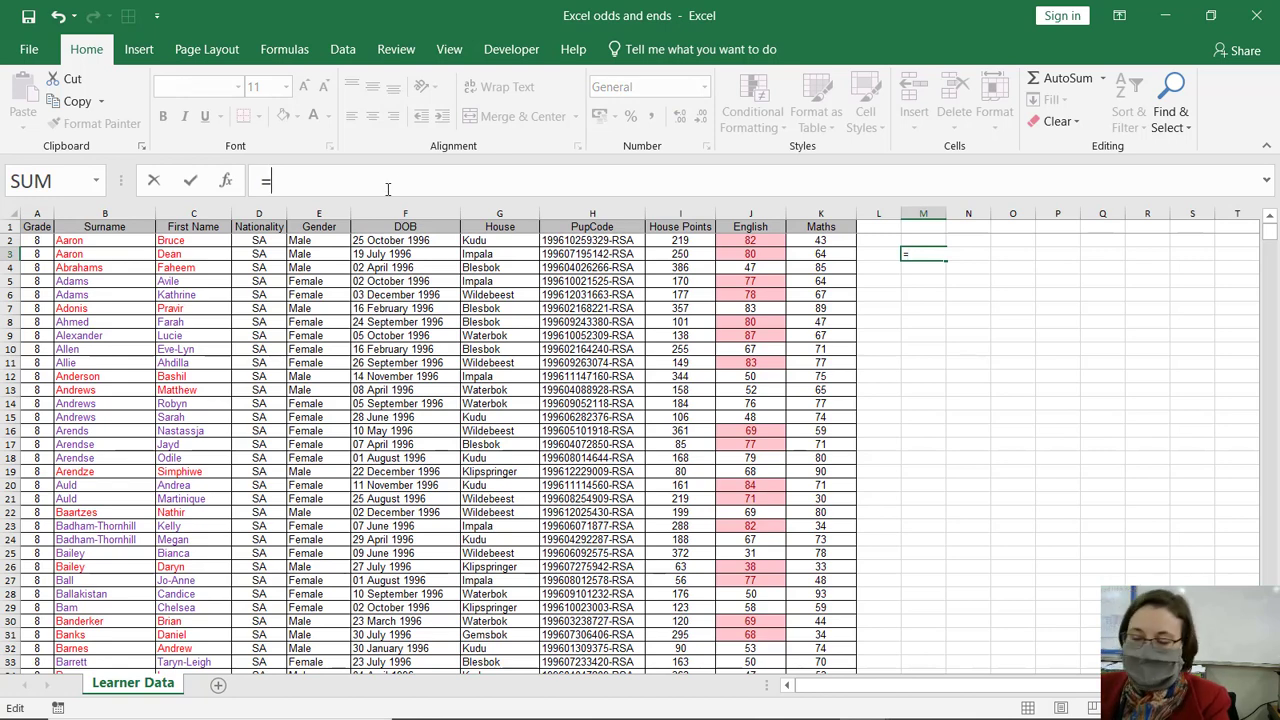
type("countif")
key("Tab")
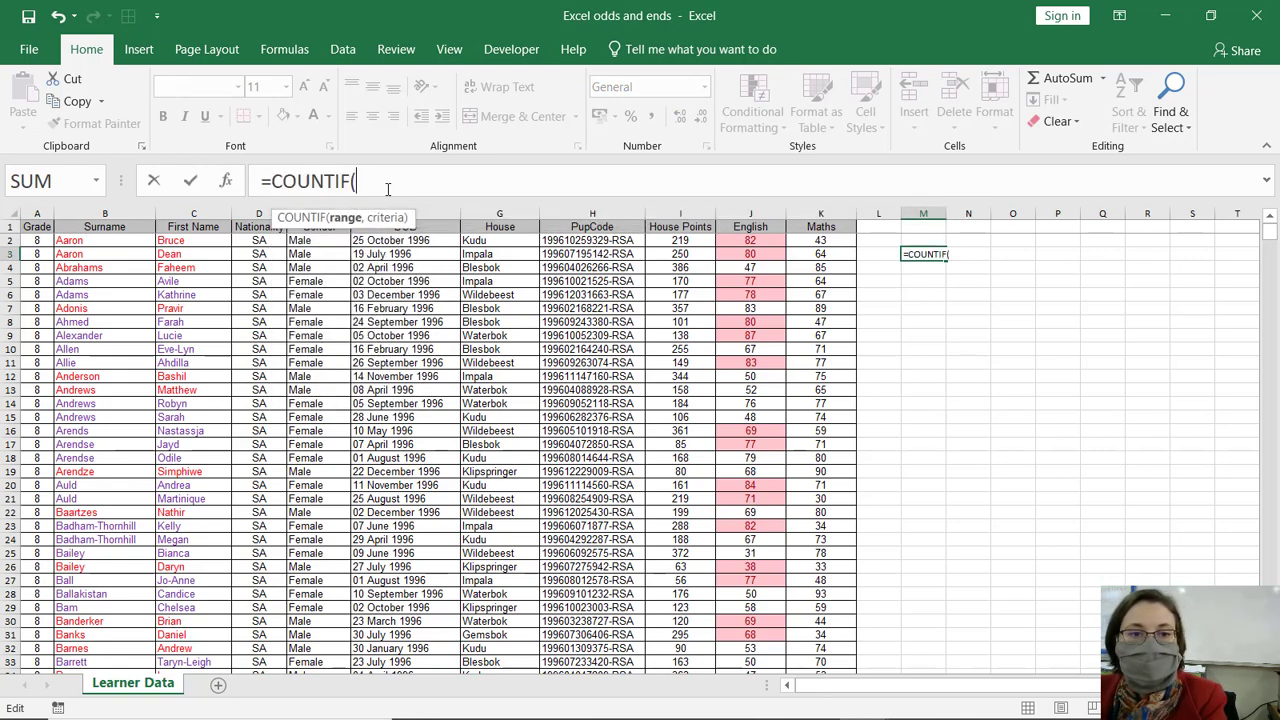
key("BackSpace")
type("s")
key("Tab")
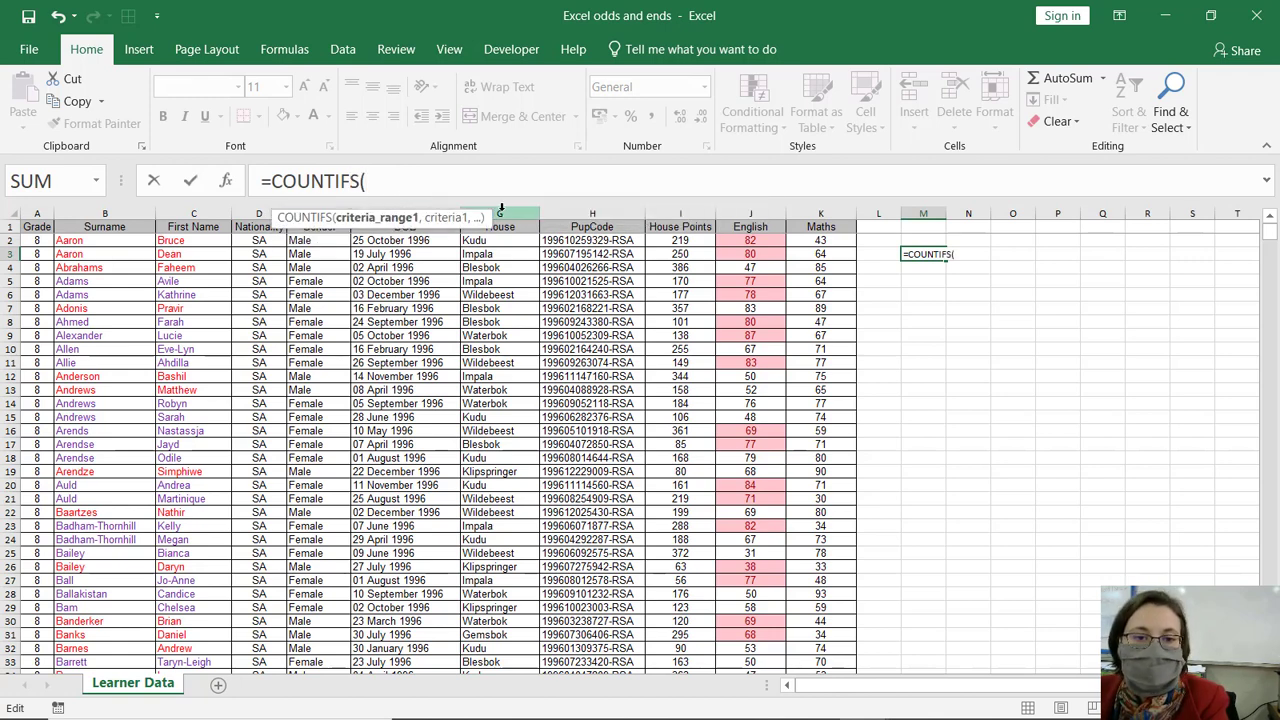
left_click(501, 210)
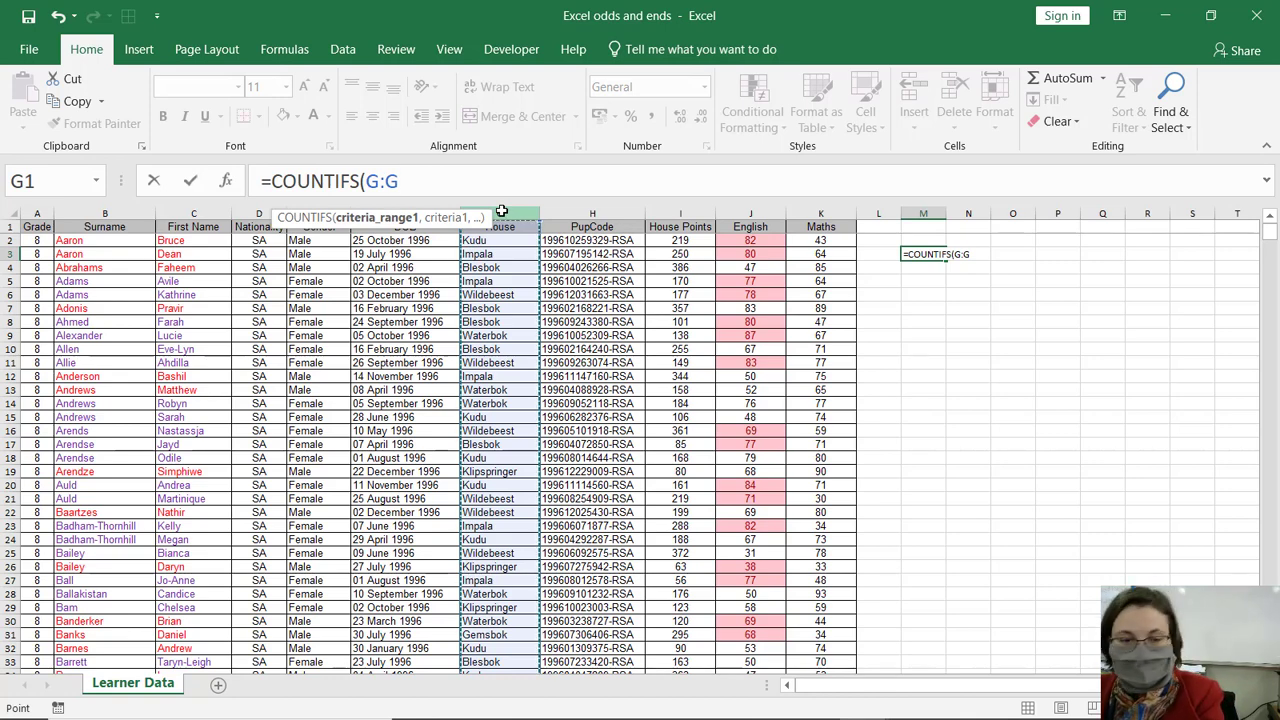
Step: Commit the M3 formula and cancel the stray entry in M2
type(",")
key("shift+Return")
type("\"")
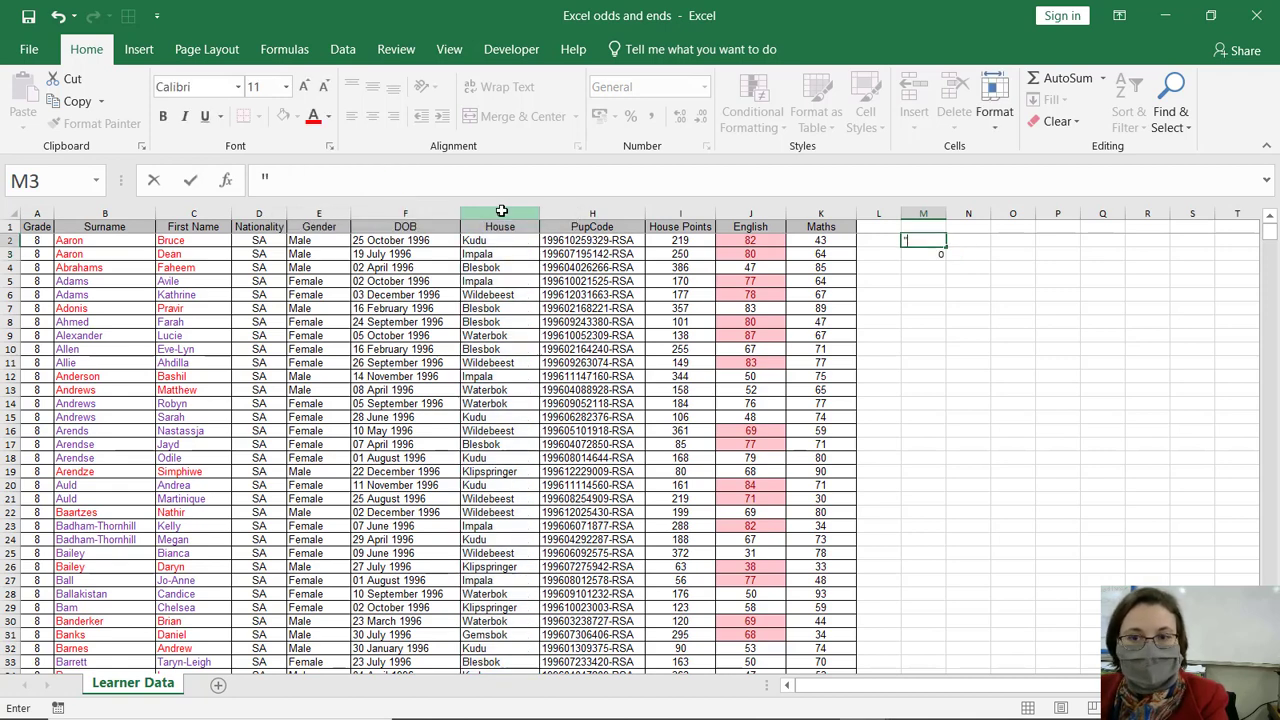
key("Escape")
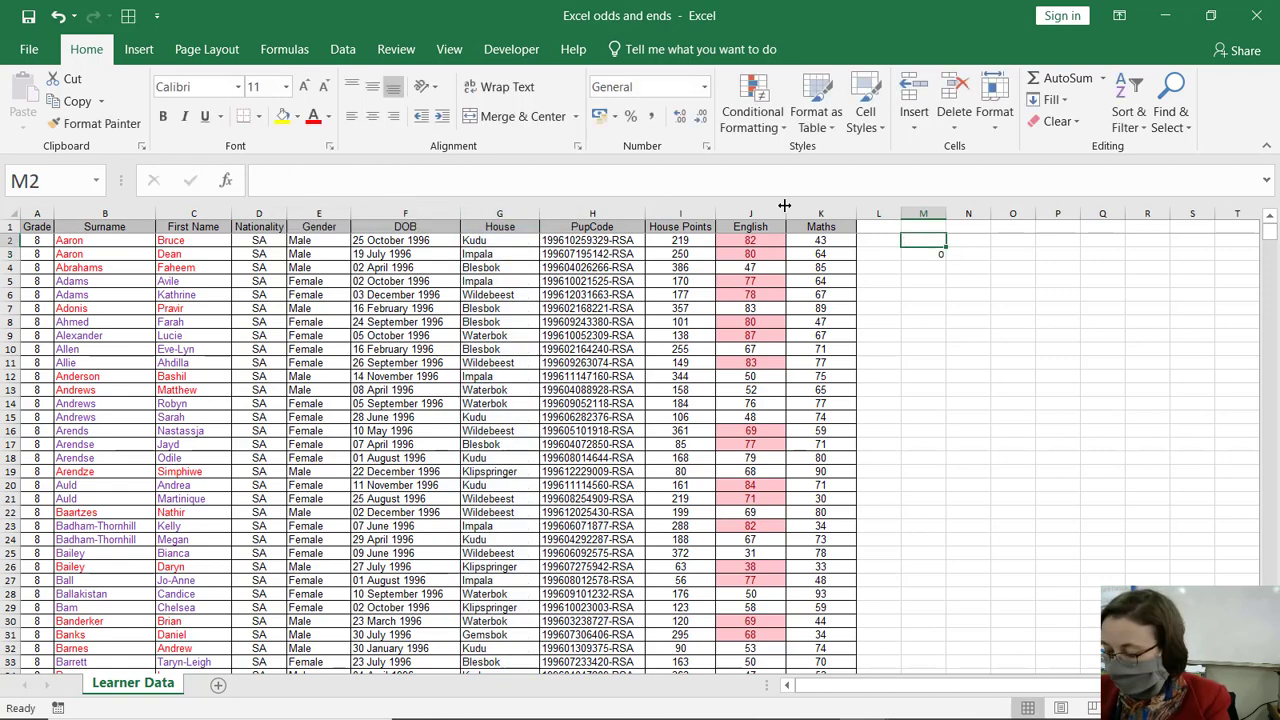
Step: Enter =COUNTIFS(G:G,"Kudu",G:G,"Impala") in M2
type("=countifs")
key("Tab")
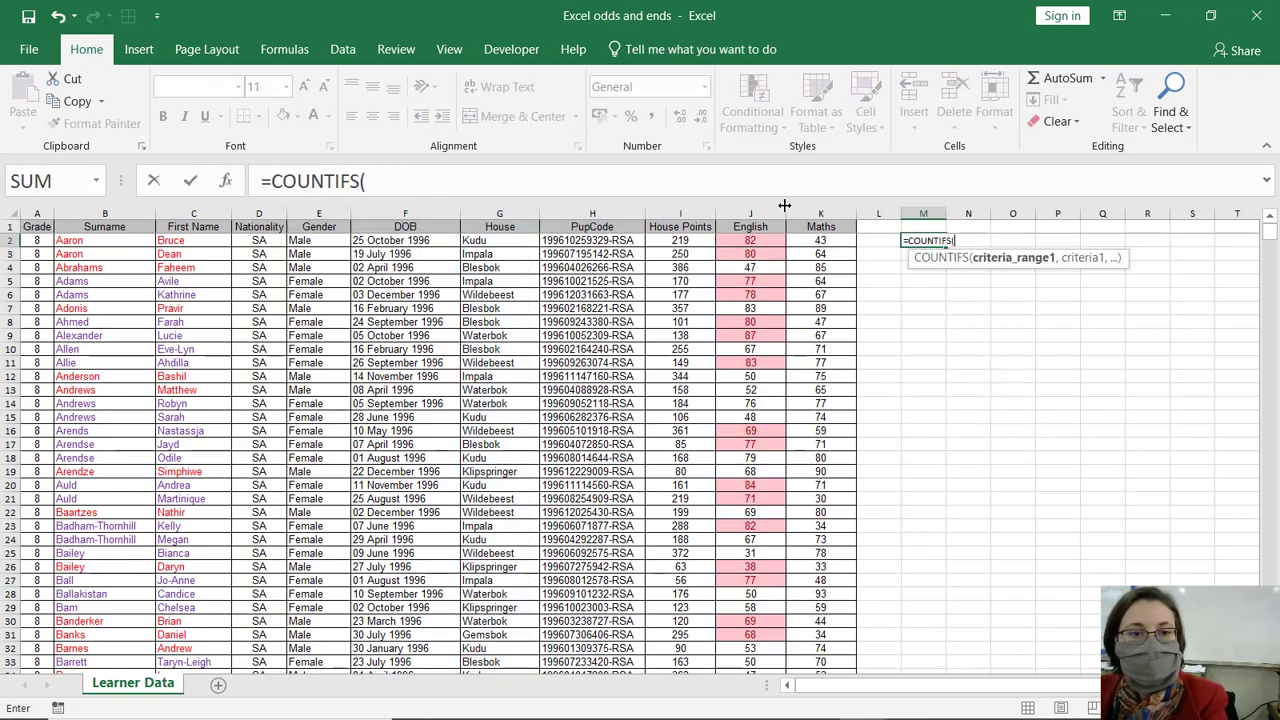
left_click(519, 213)
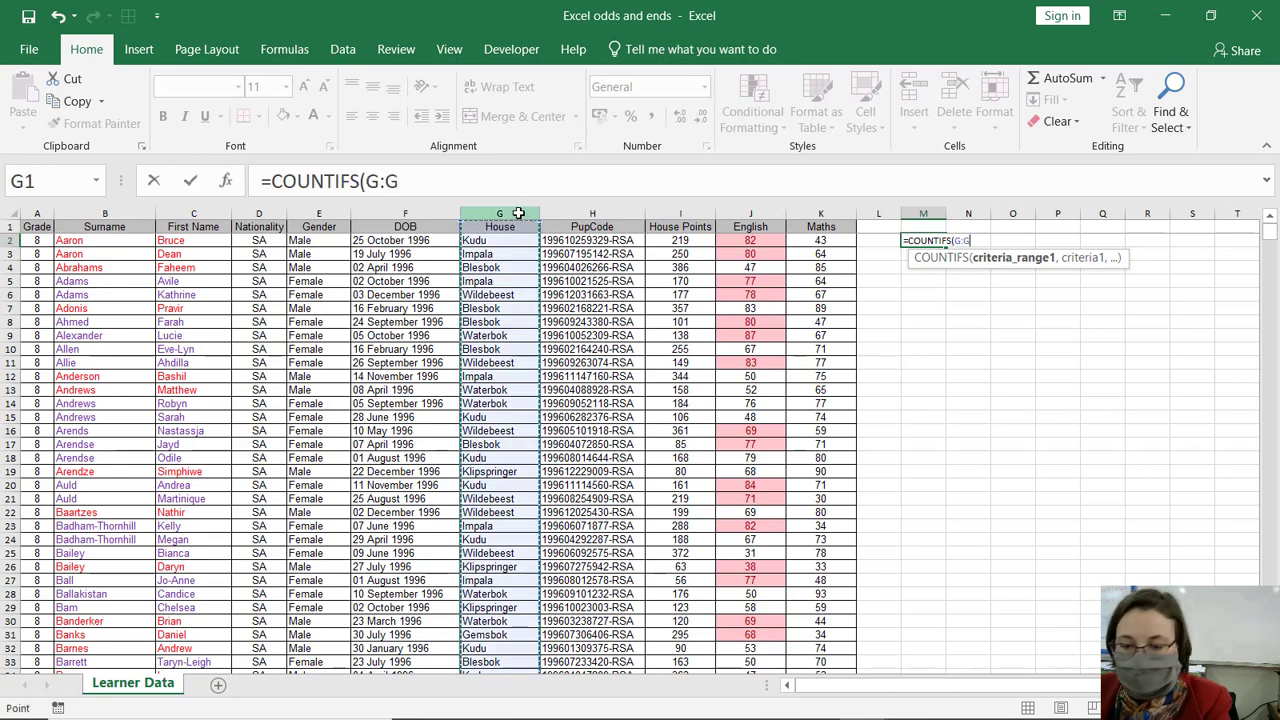
type(",\"Ku")
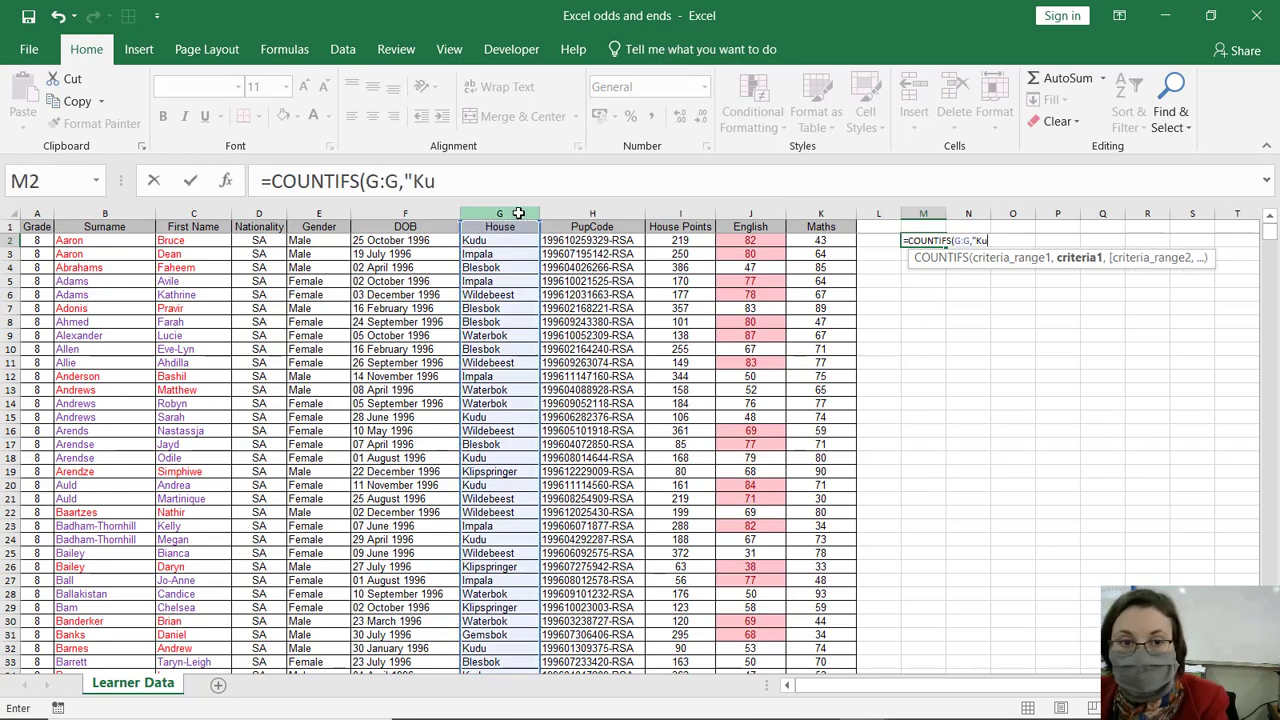
type("du\",")
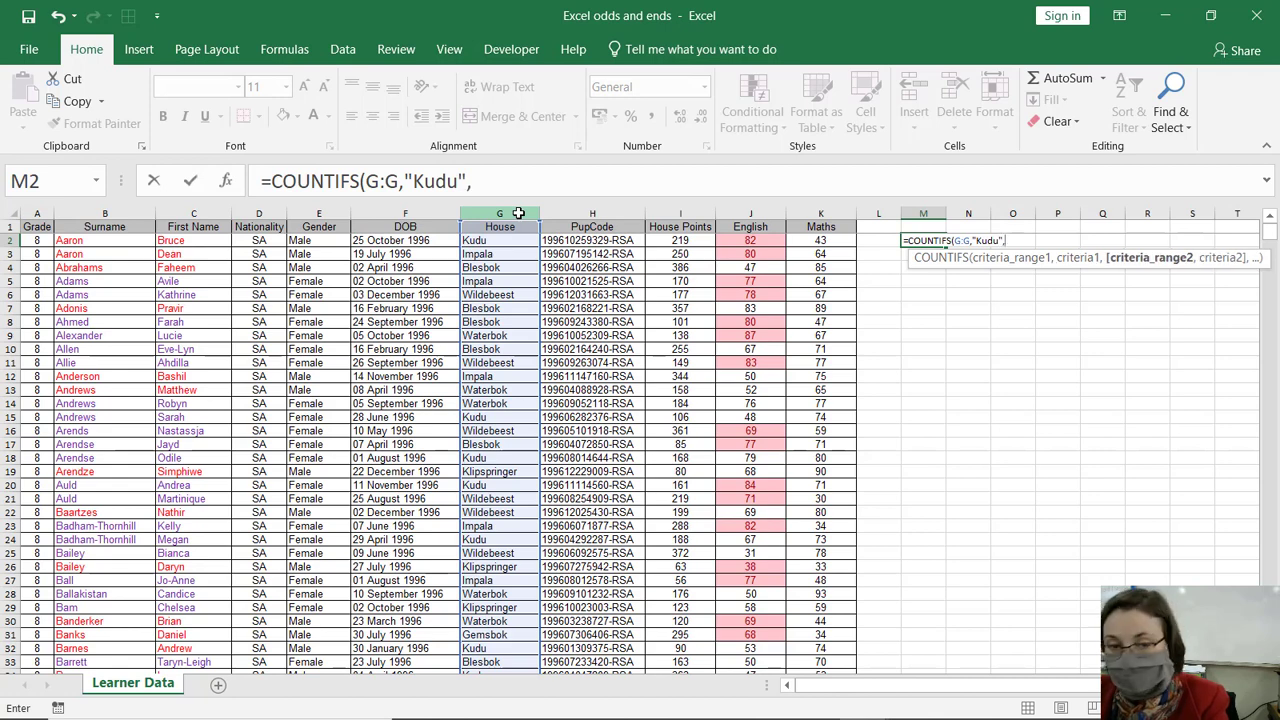
left_click(519, 213)
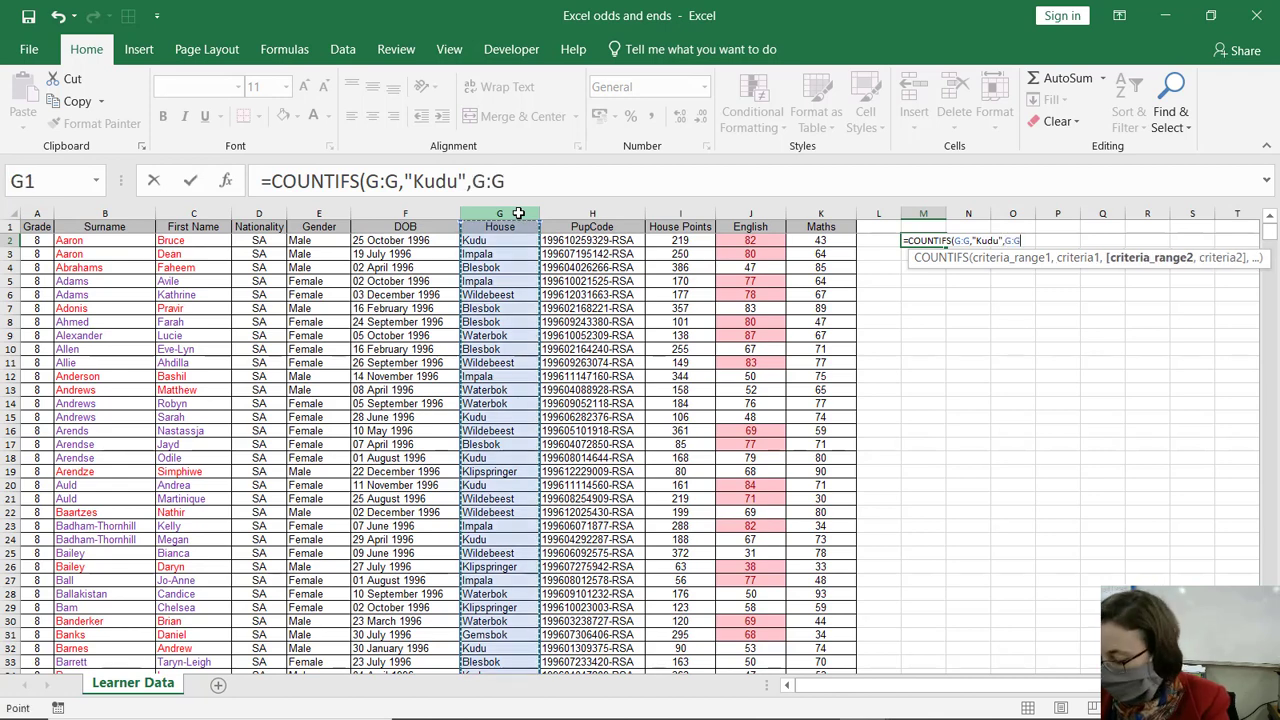
key("BackSpace")
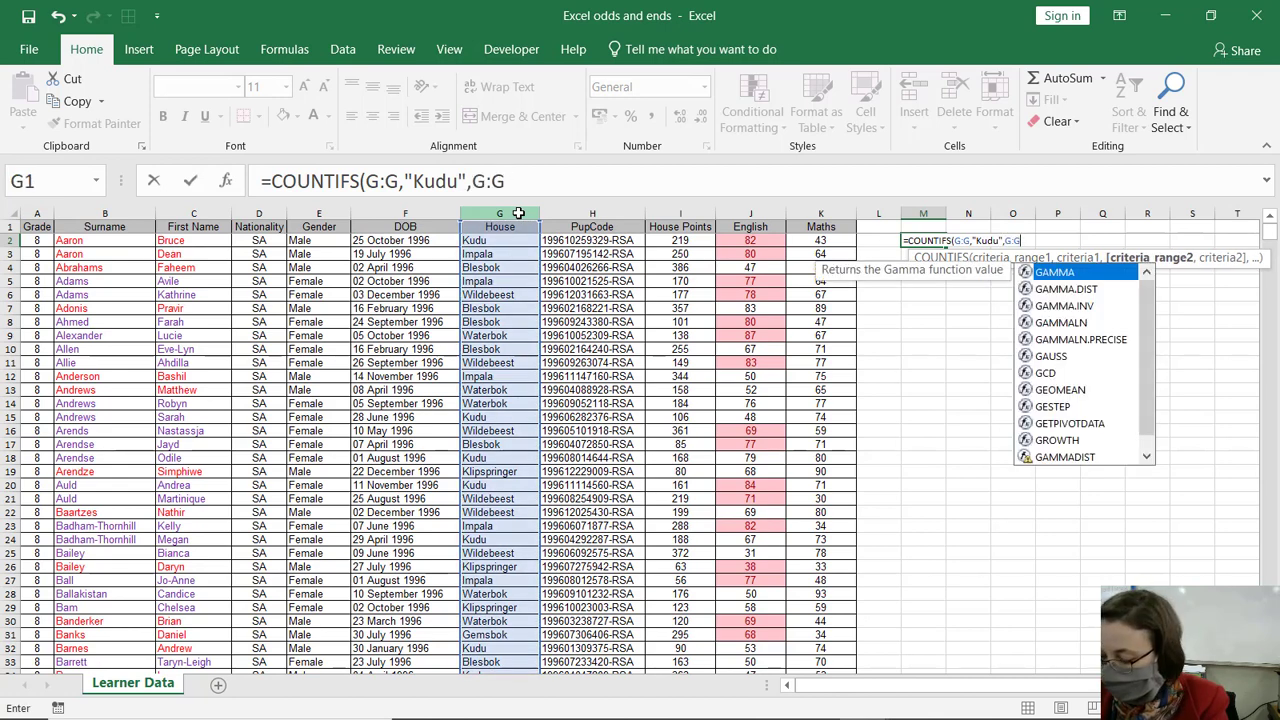
type(",\"I")
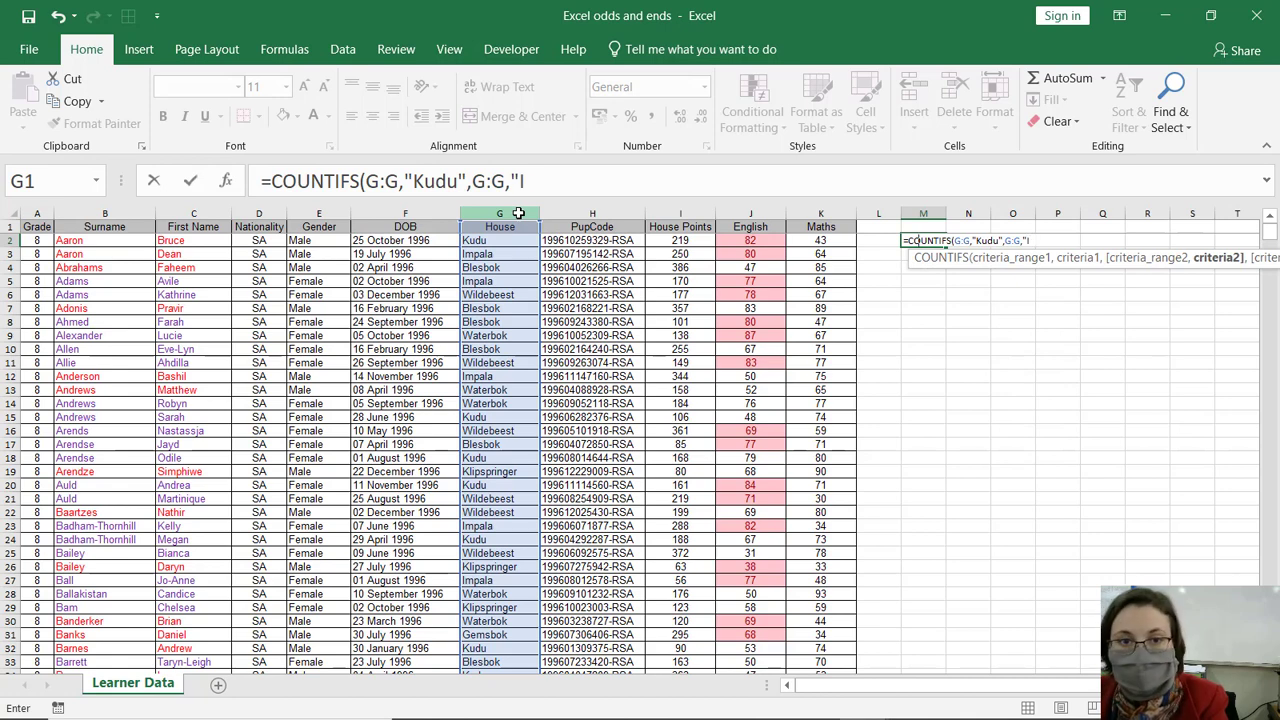
type("mpala\"")
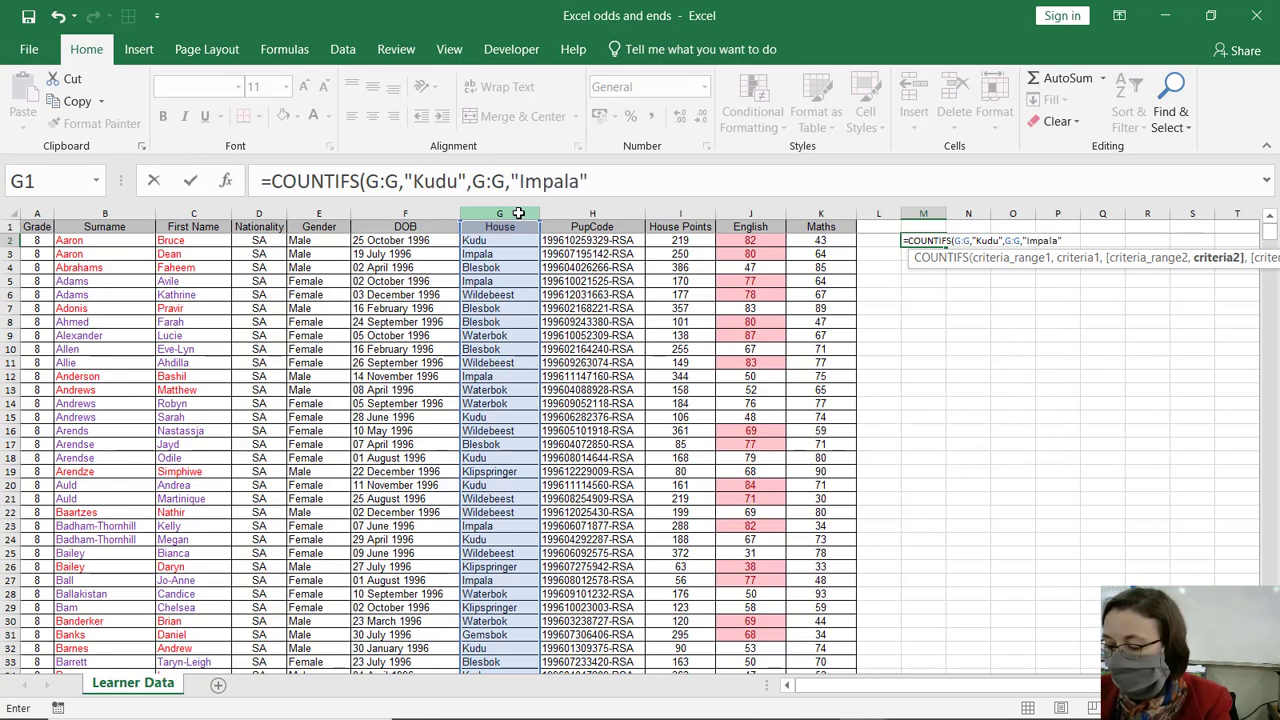
type(")")
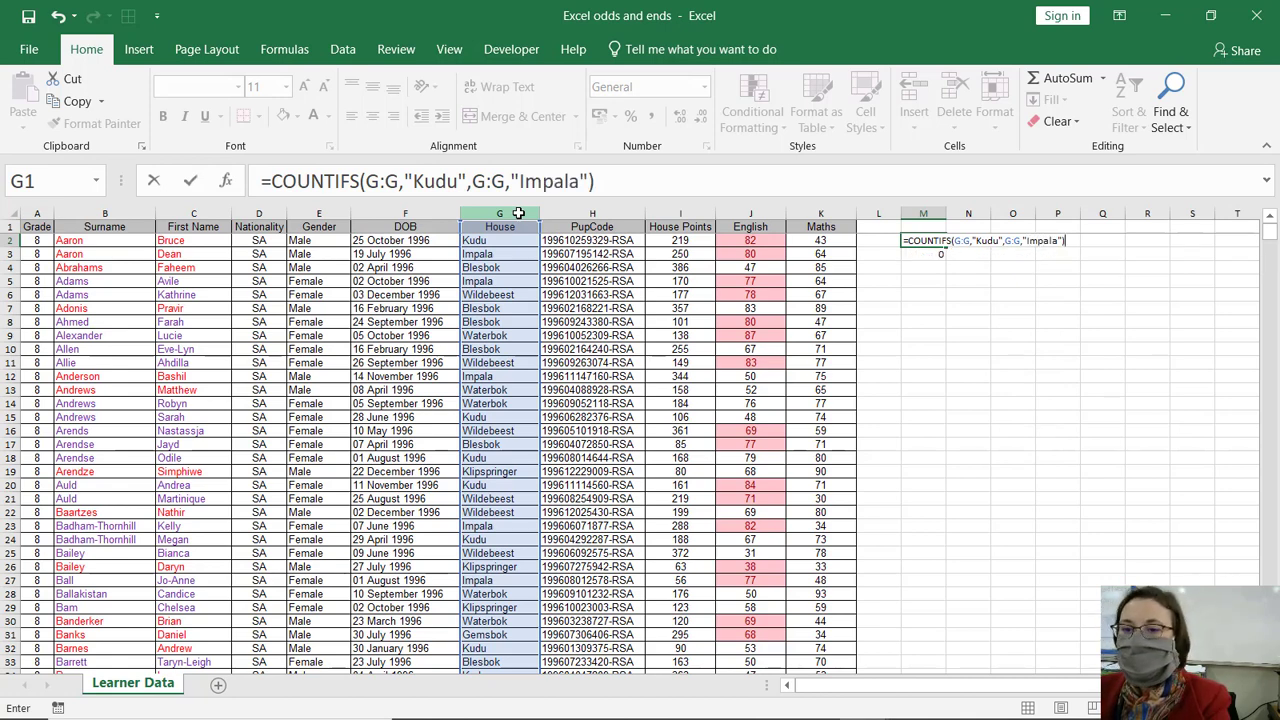
key("Return")
Step: Clear the stray 0 from M3 and confirm M2's formula, which returns 0
key("Up")
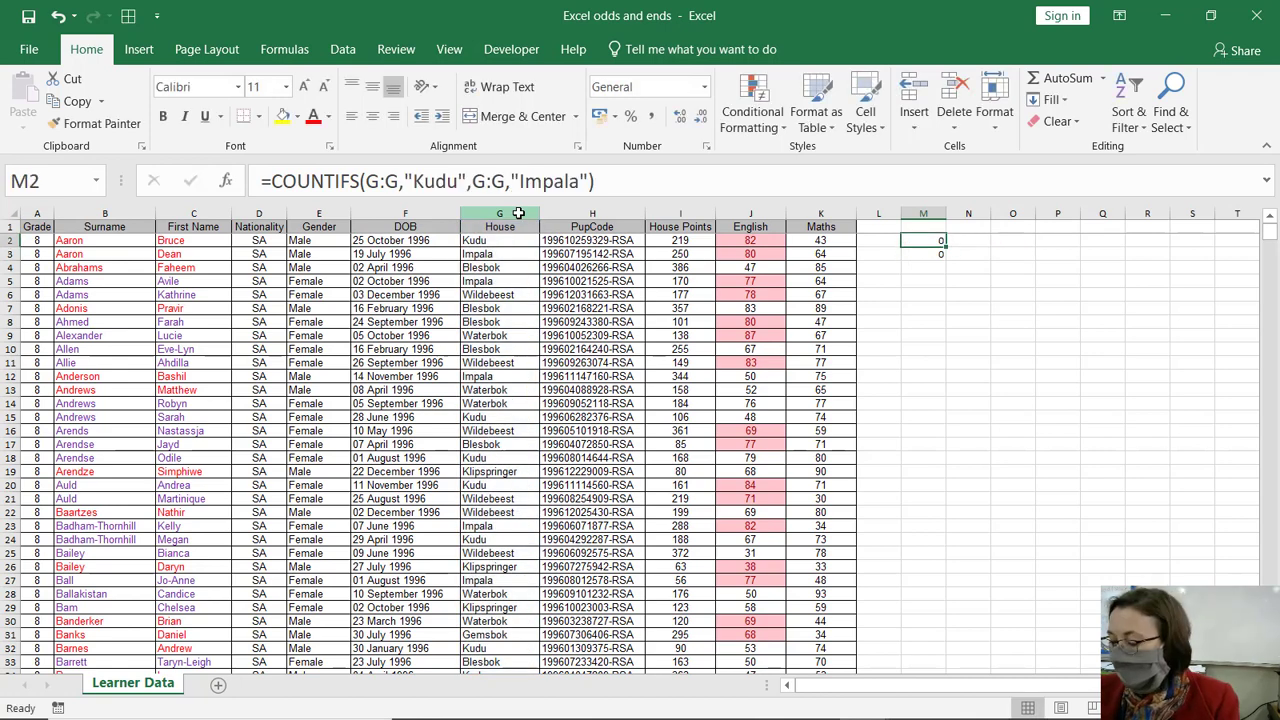
key("Down")
key("Delete")
key("Up")
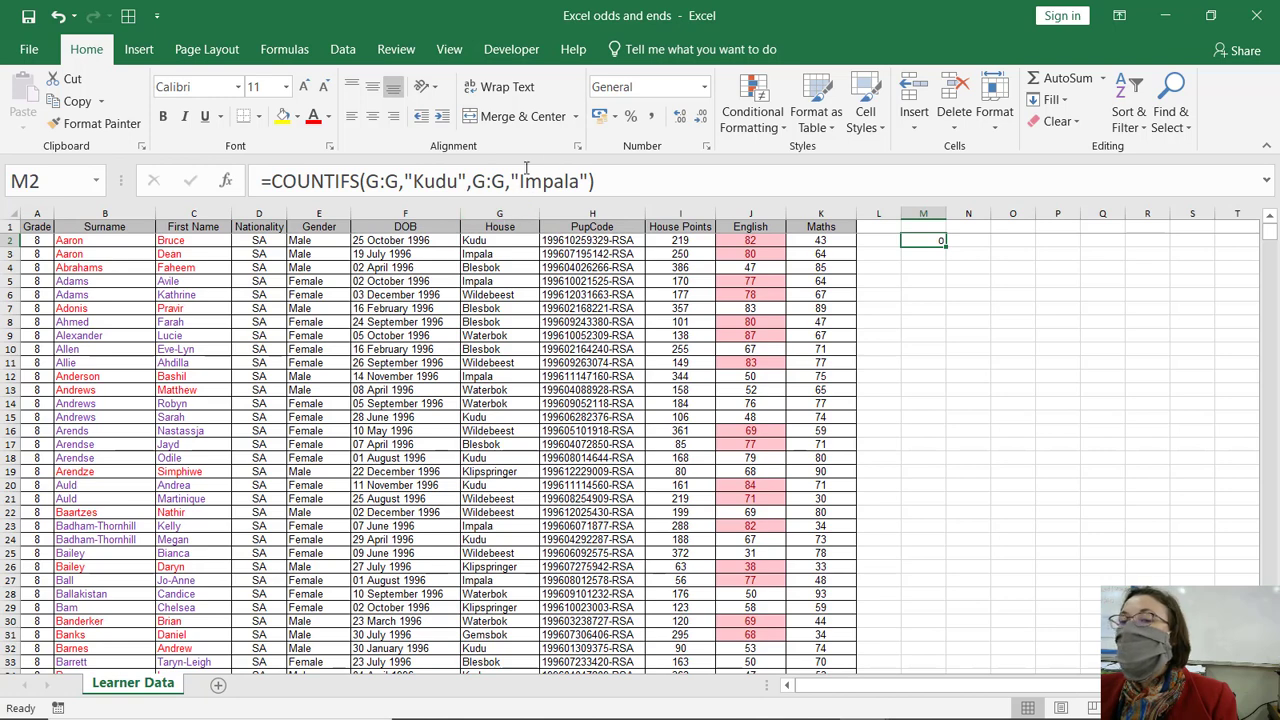
left_click(619, 177)
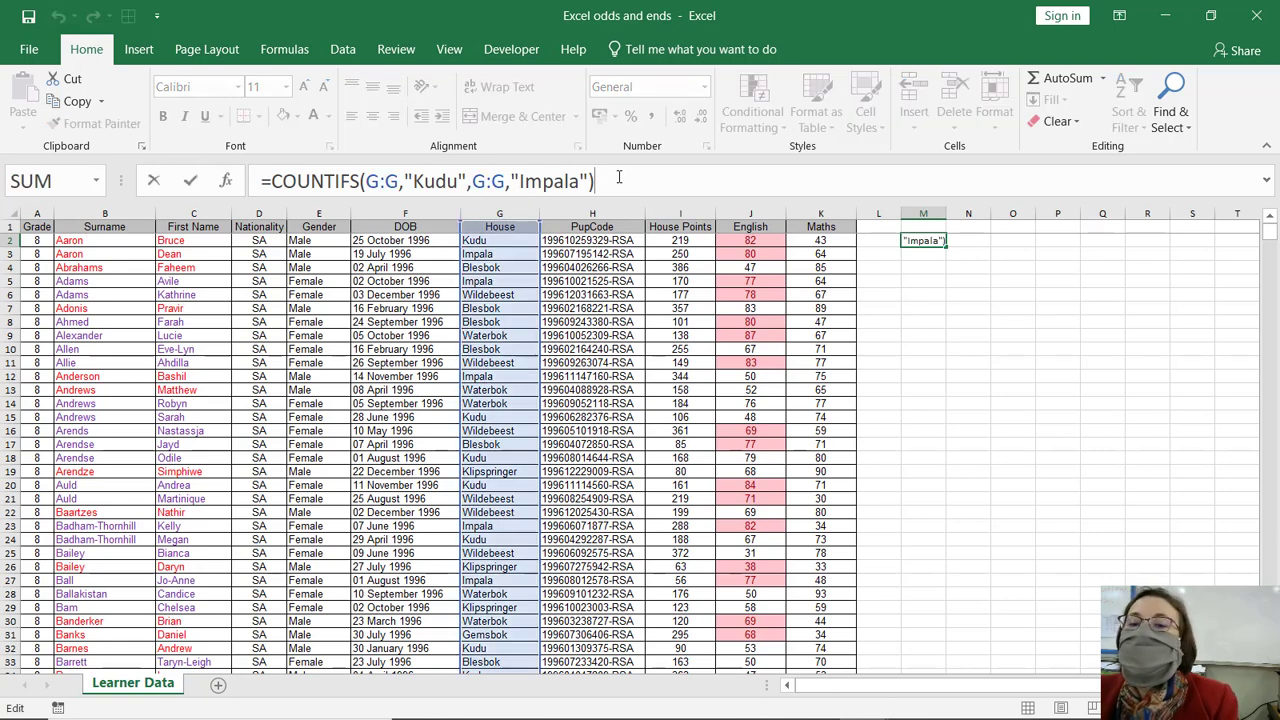
key("Tab")
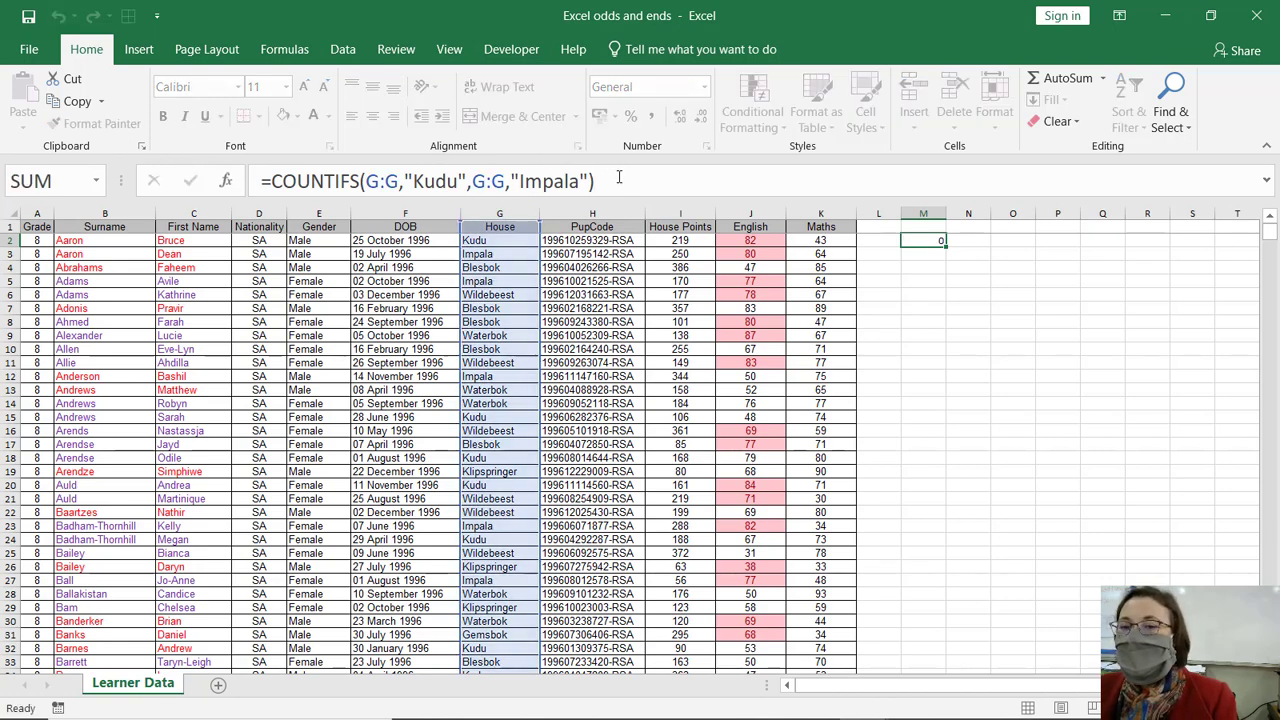
Step: Enter =COUNTIFS(J:J,">80",J:J,"<90") in N2, counting 342 English marks between 80 and 90
type("=co")
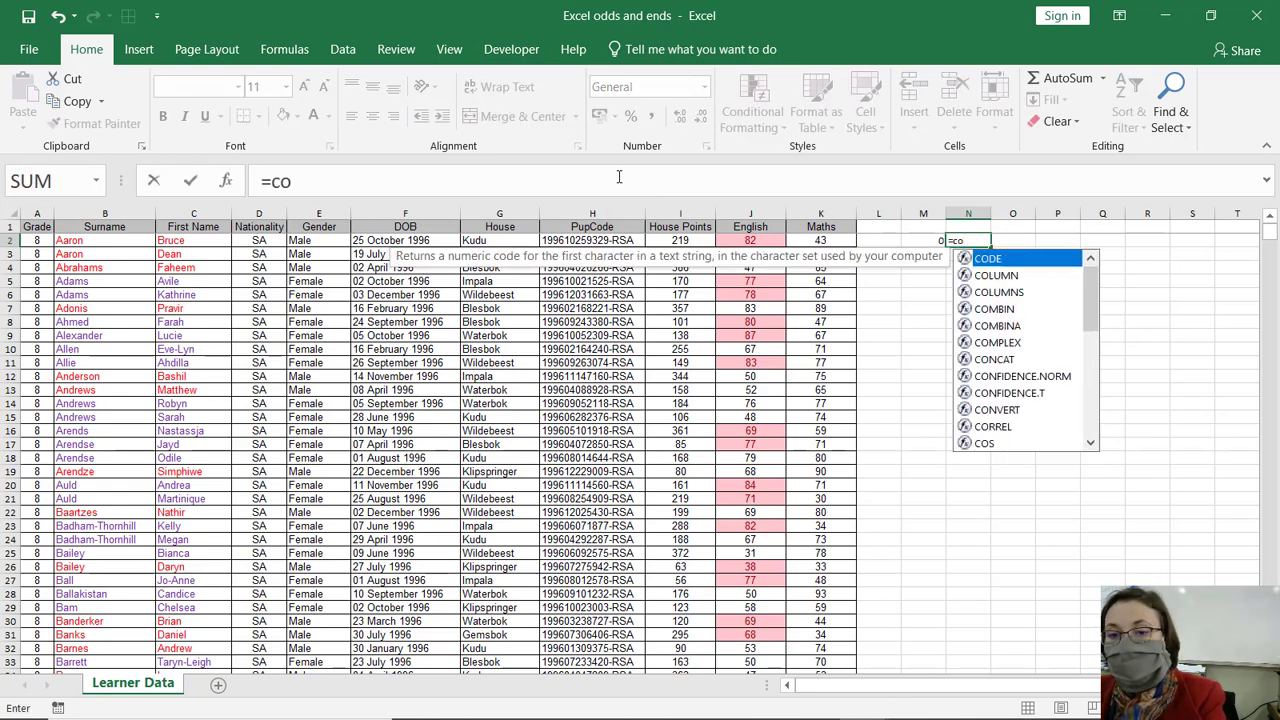
type("untif")
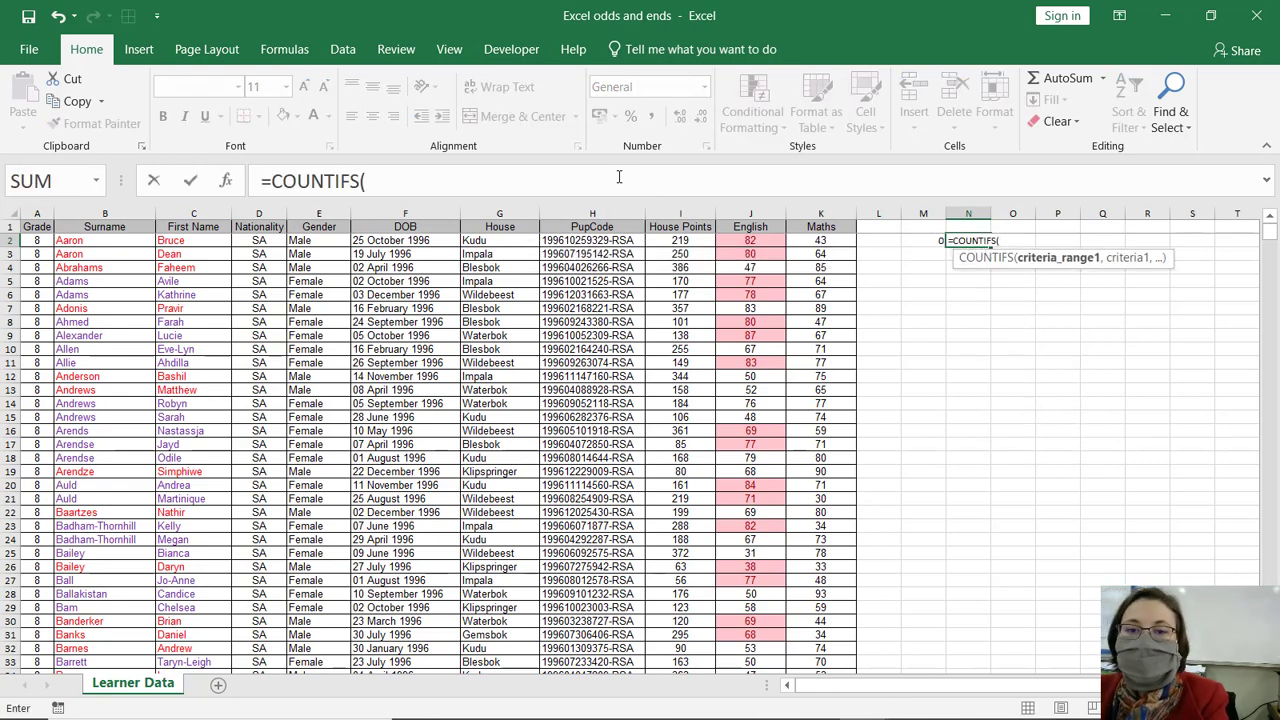
left_click(767, 210)
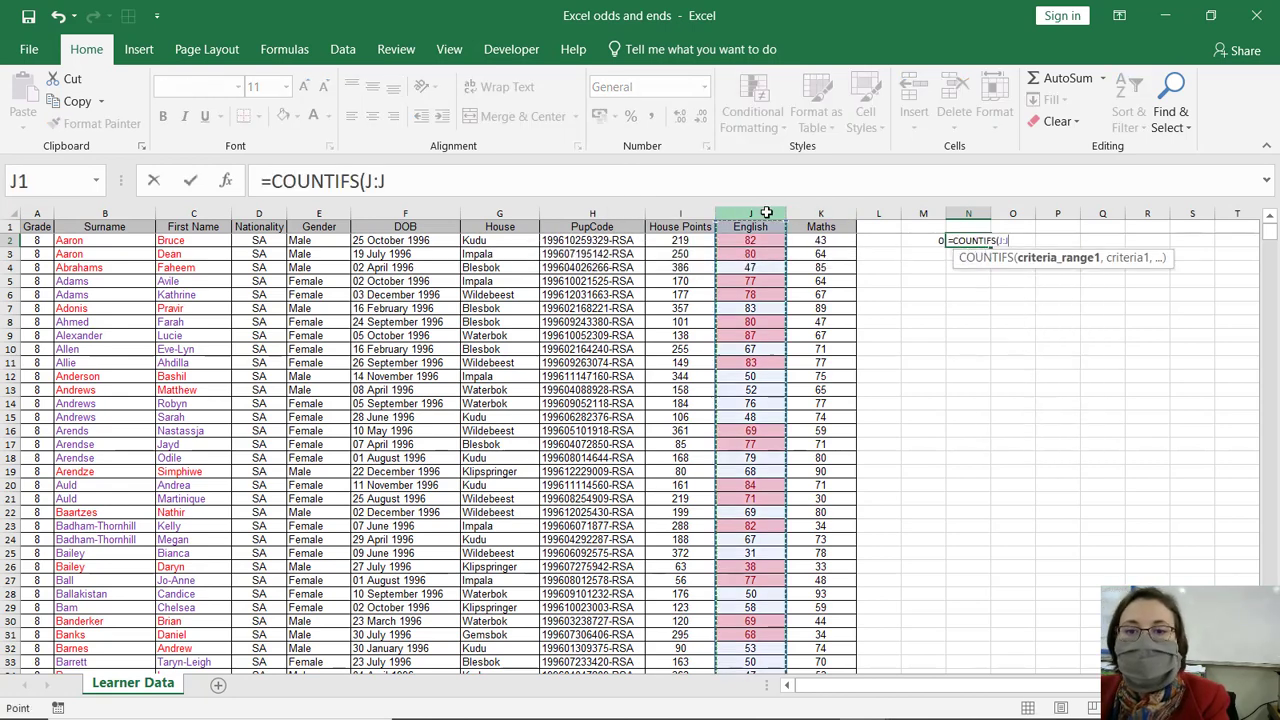
left_click(483, 175)
type(",\">")
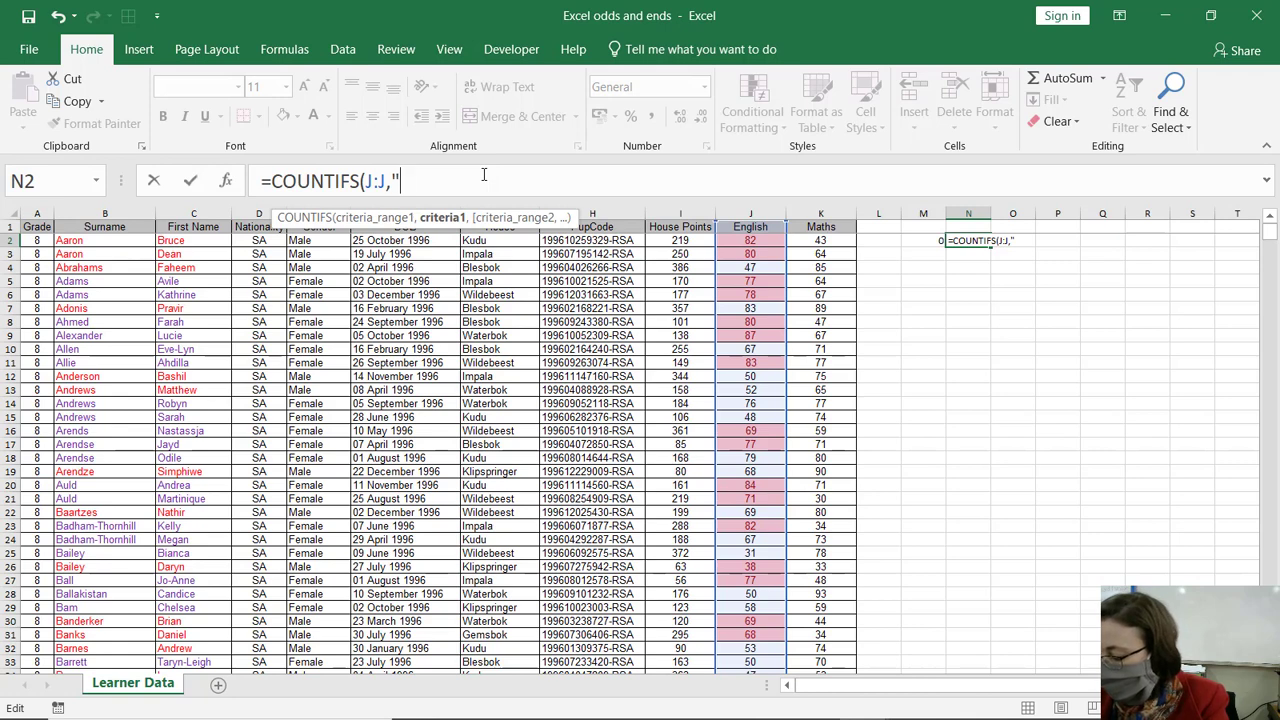
type("80")
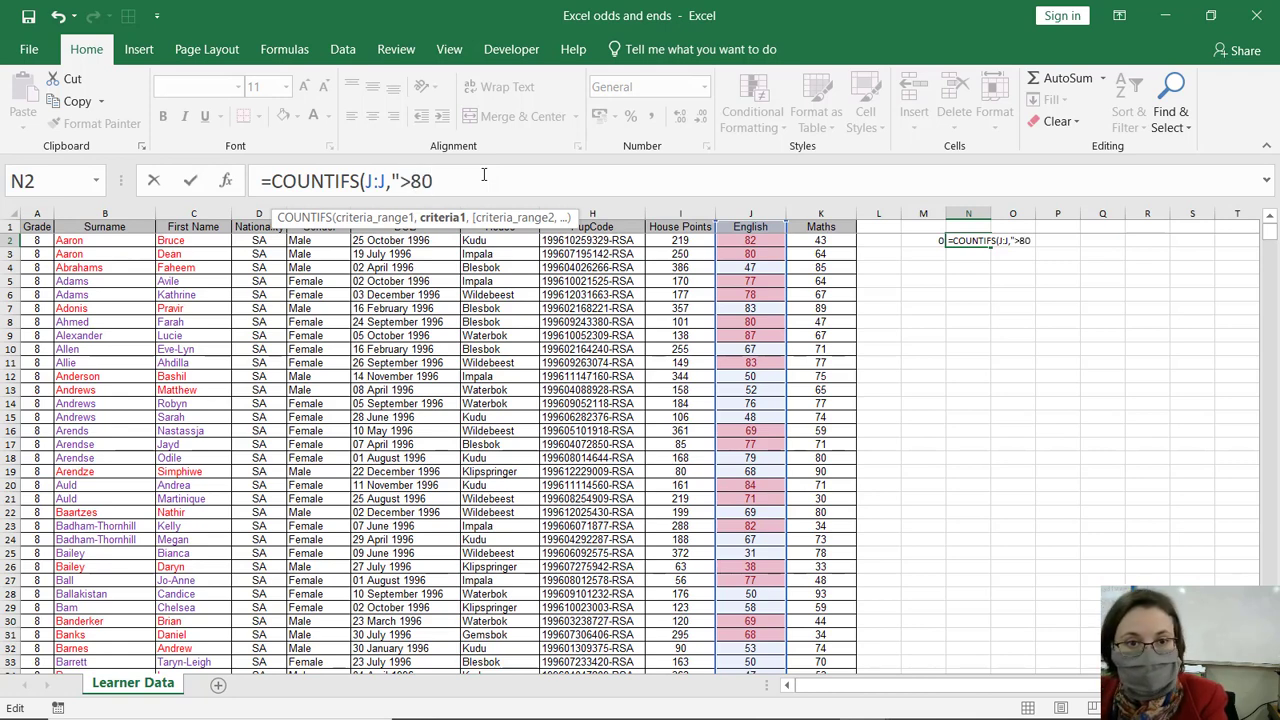
type("\",")
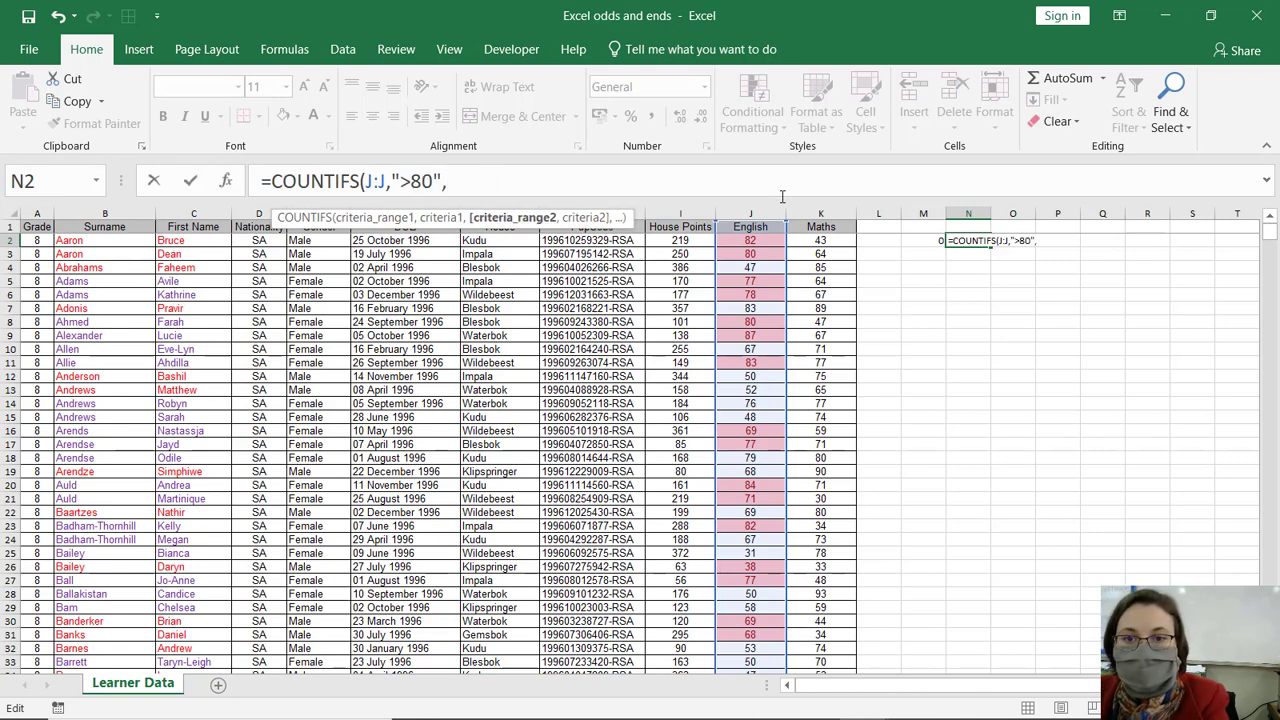
left_click(768, 214)
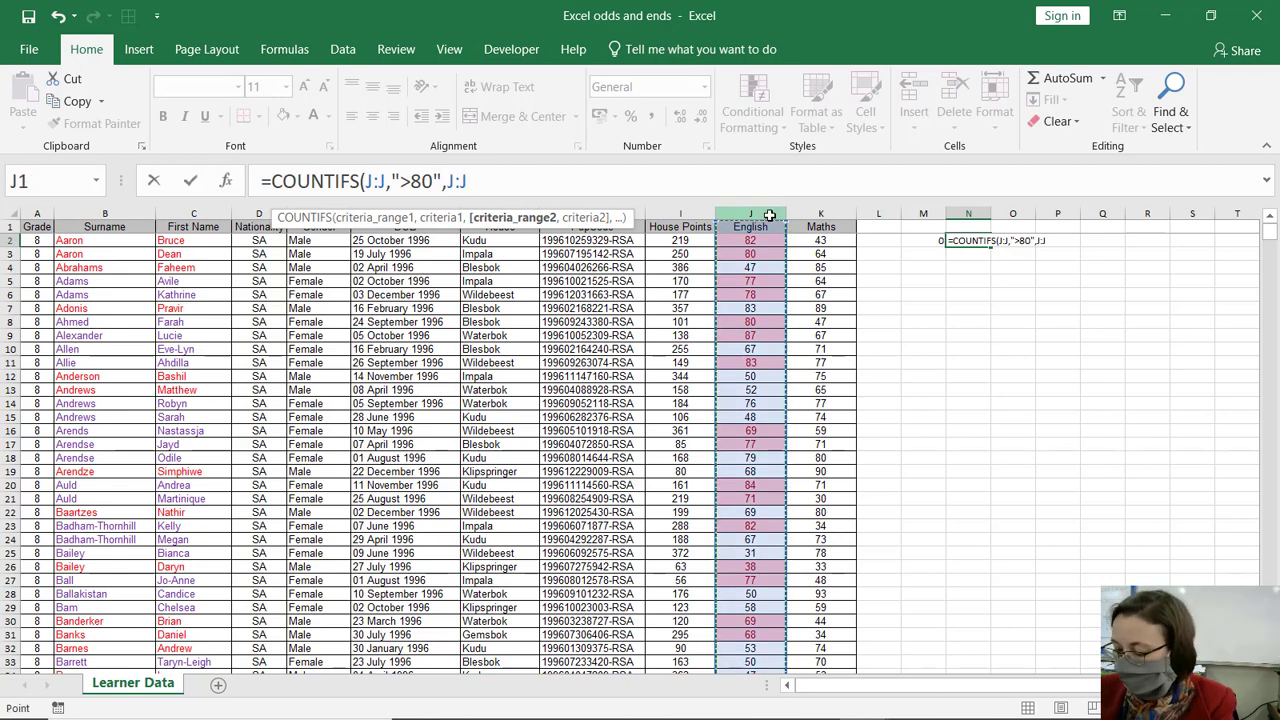
type(",\"<90\"")
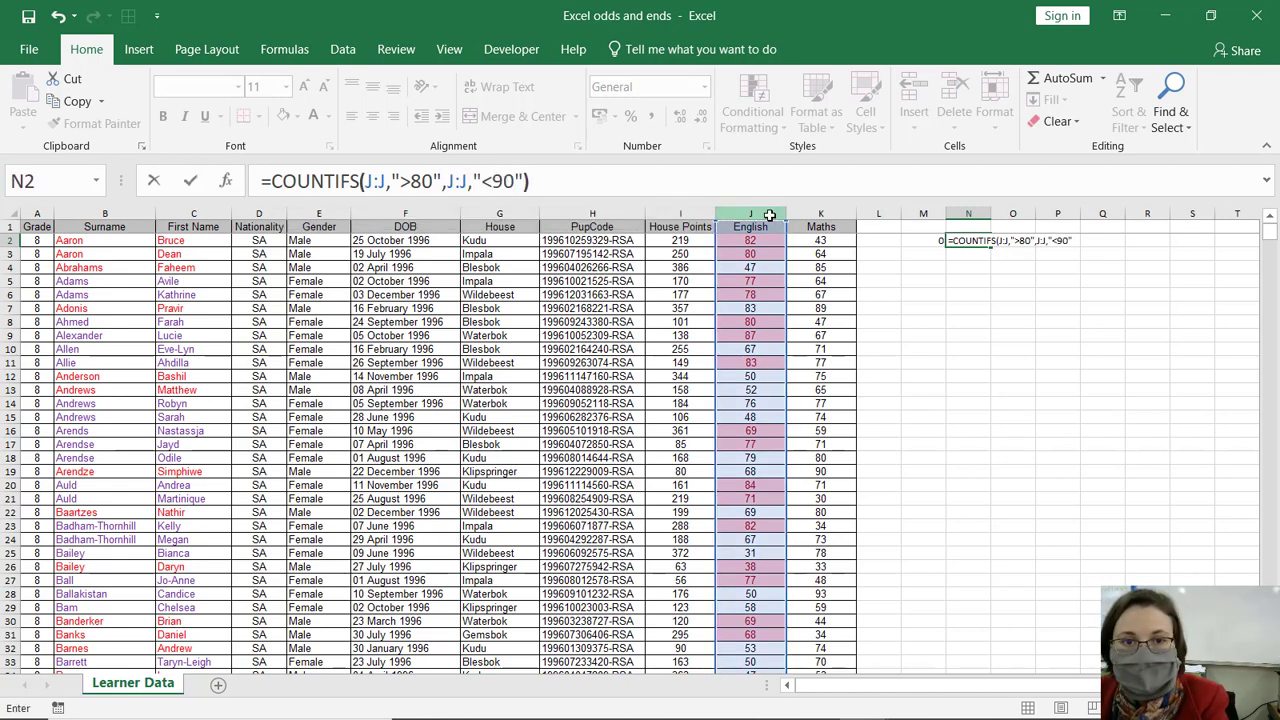
type(")")
key("Return")
key("Up")
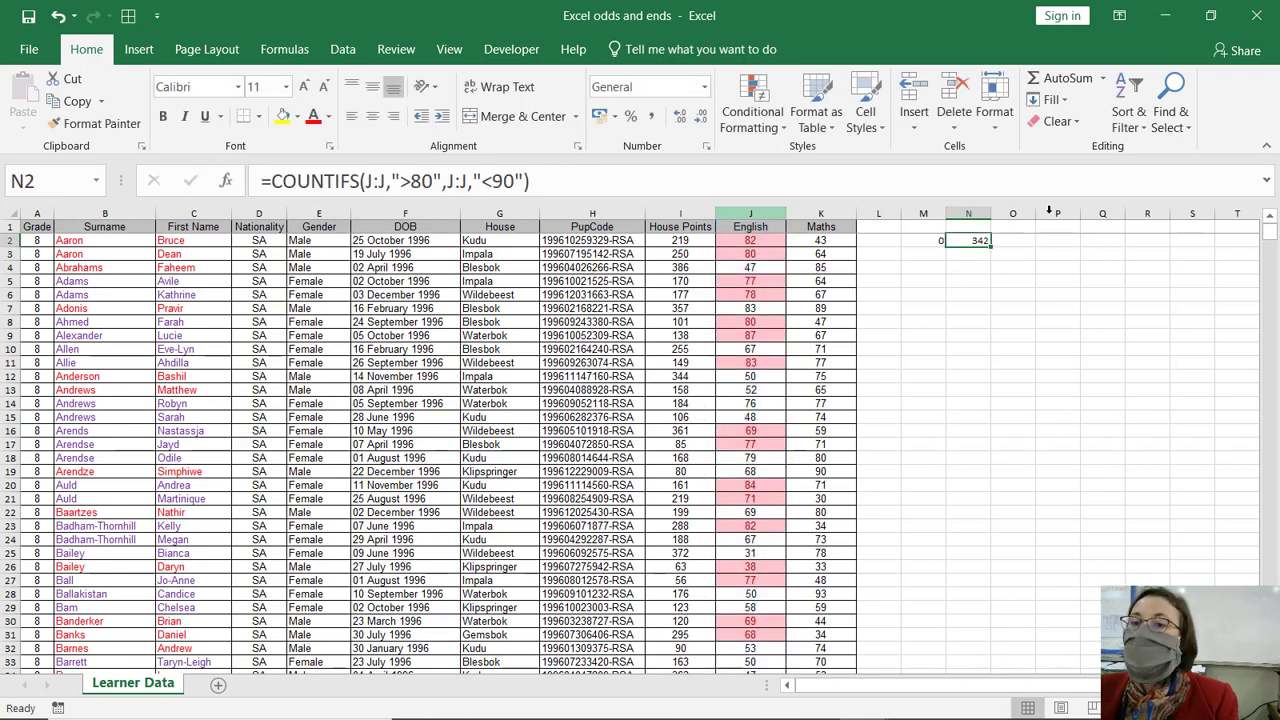
left_click(12, 321)
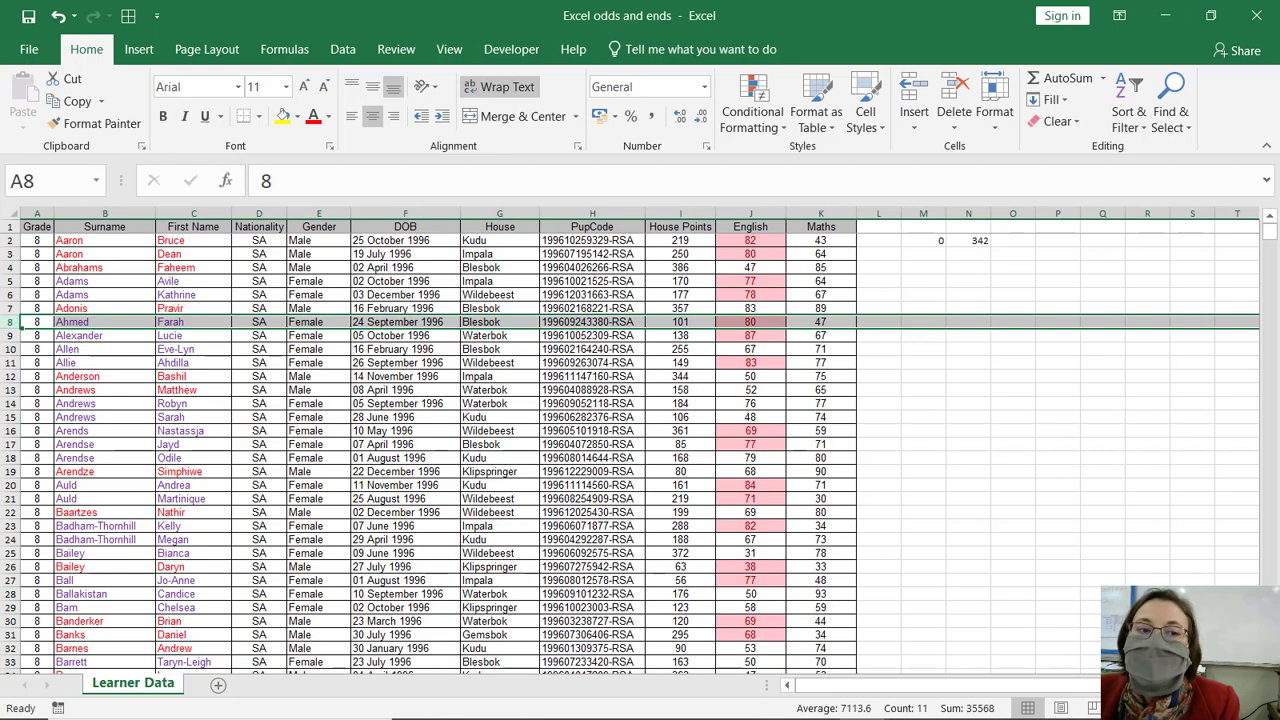
left_click(10, 308)
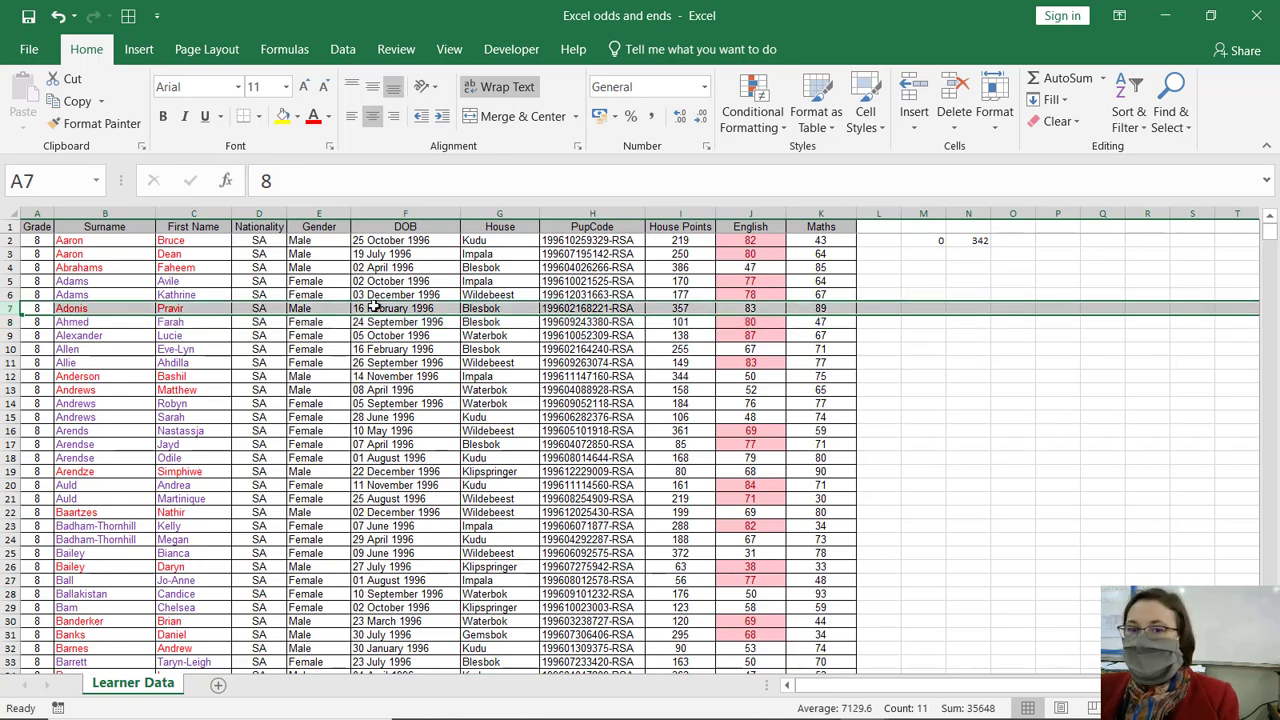
left_click(12, 376)
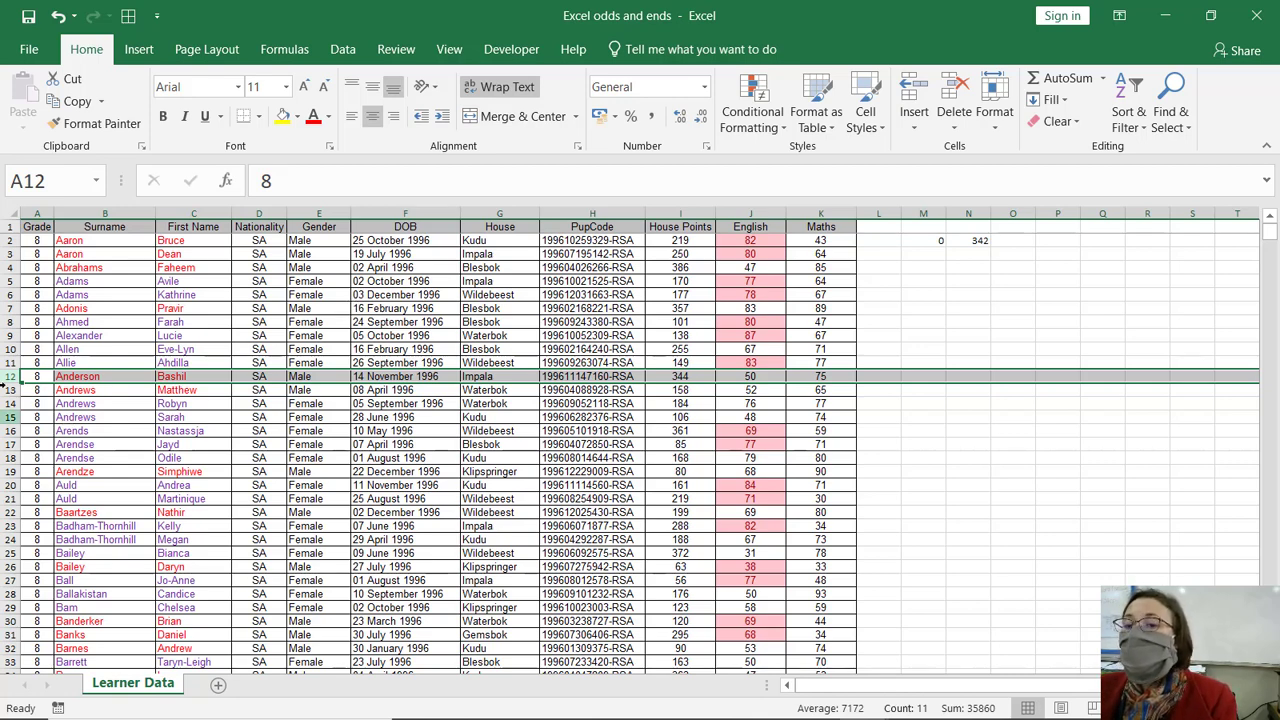
left_click(936, 241)
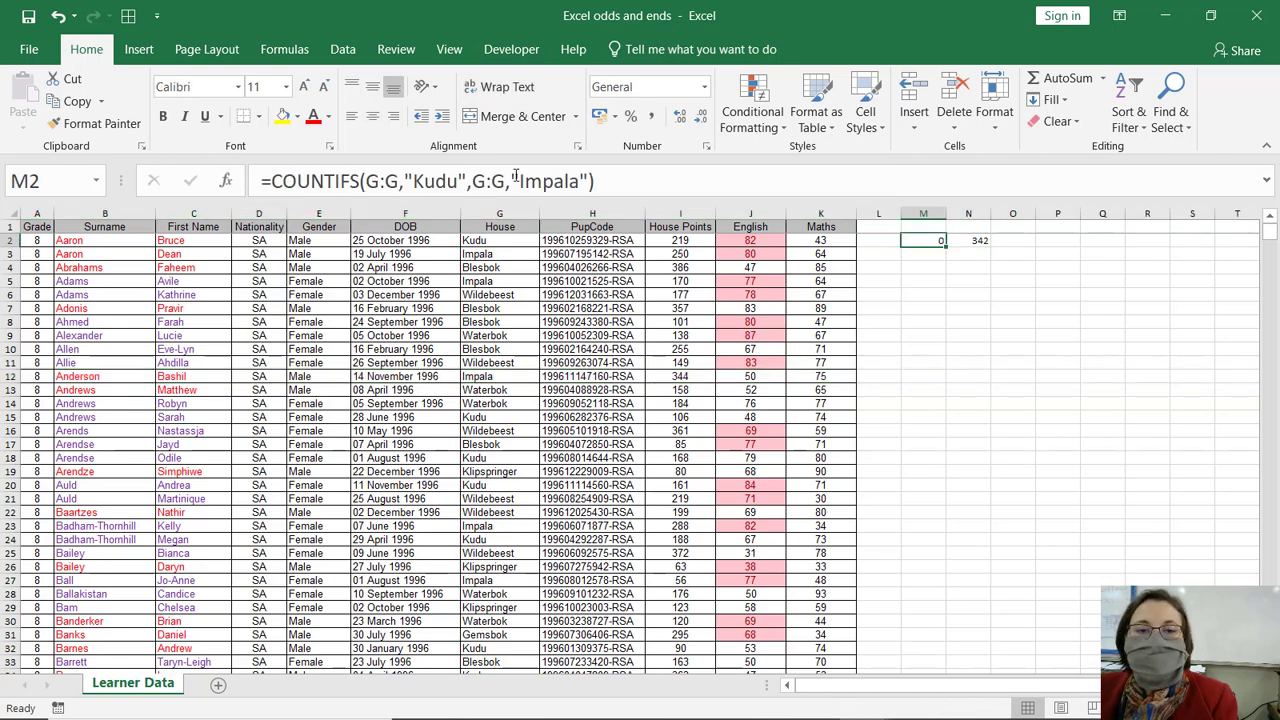
Step: Rewrite M2 as =COUNTIF(G:G,"Kudu")+COUNTIF(G:G,"Impala"), giving 588 learners
left_click(472, 181)
key("BackSpace")
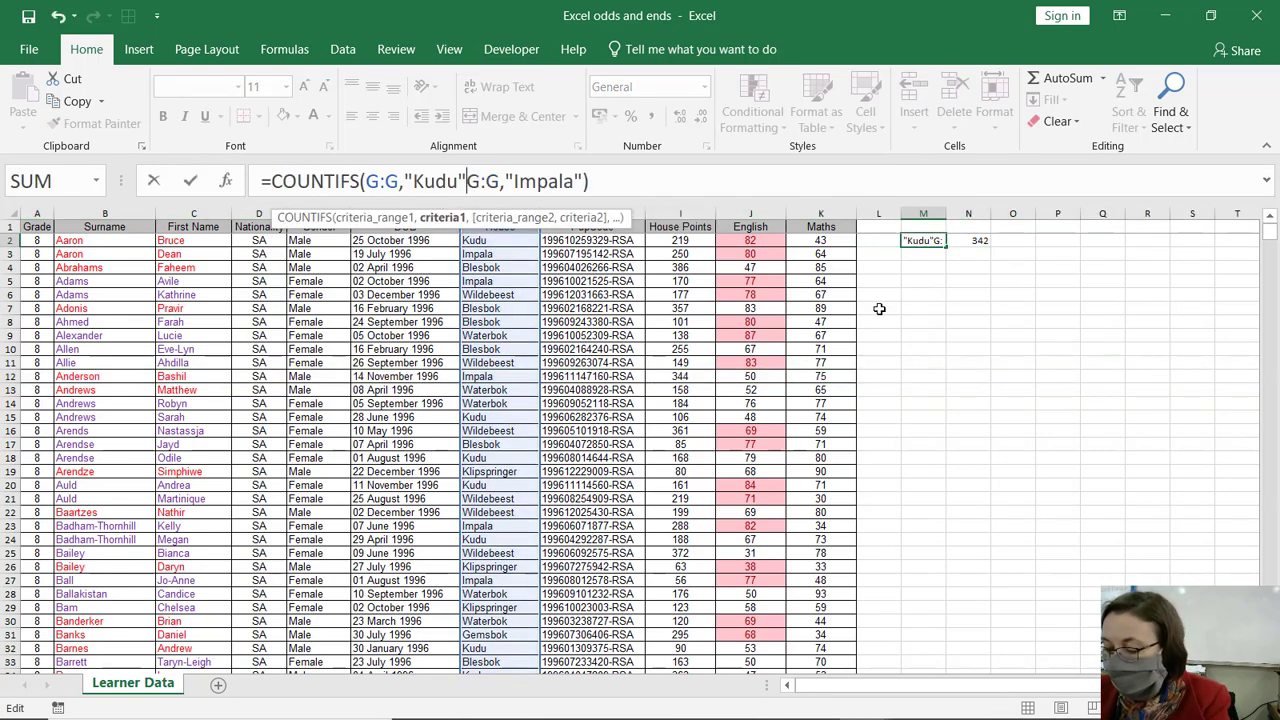
type("=")
key("BackSpace")
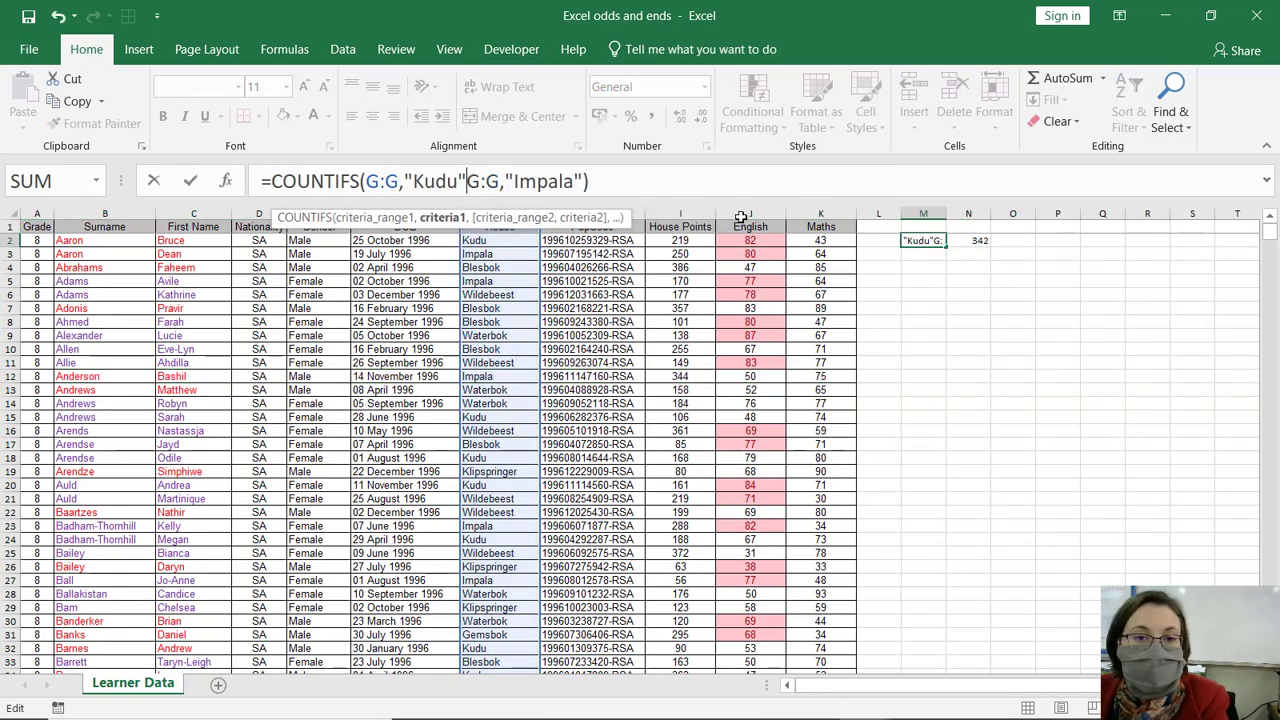
left_click(358, 181)
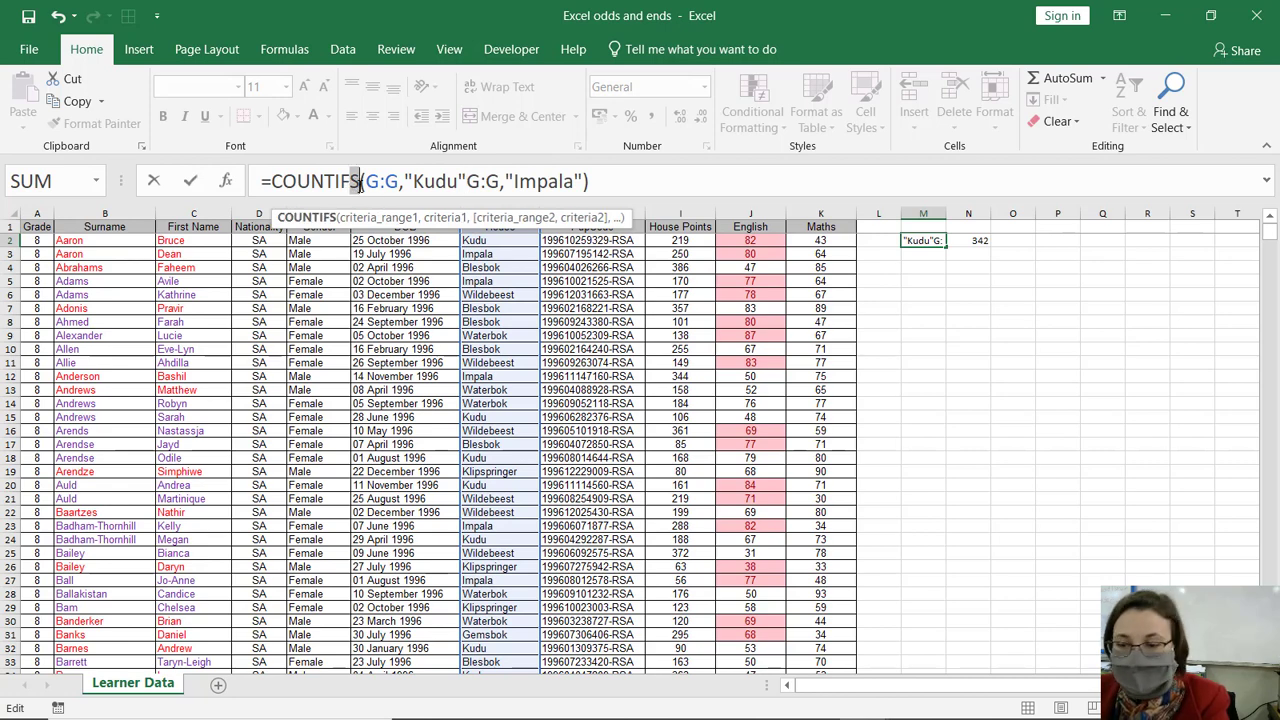
key("BackSpace")
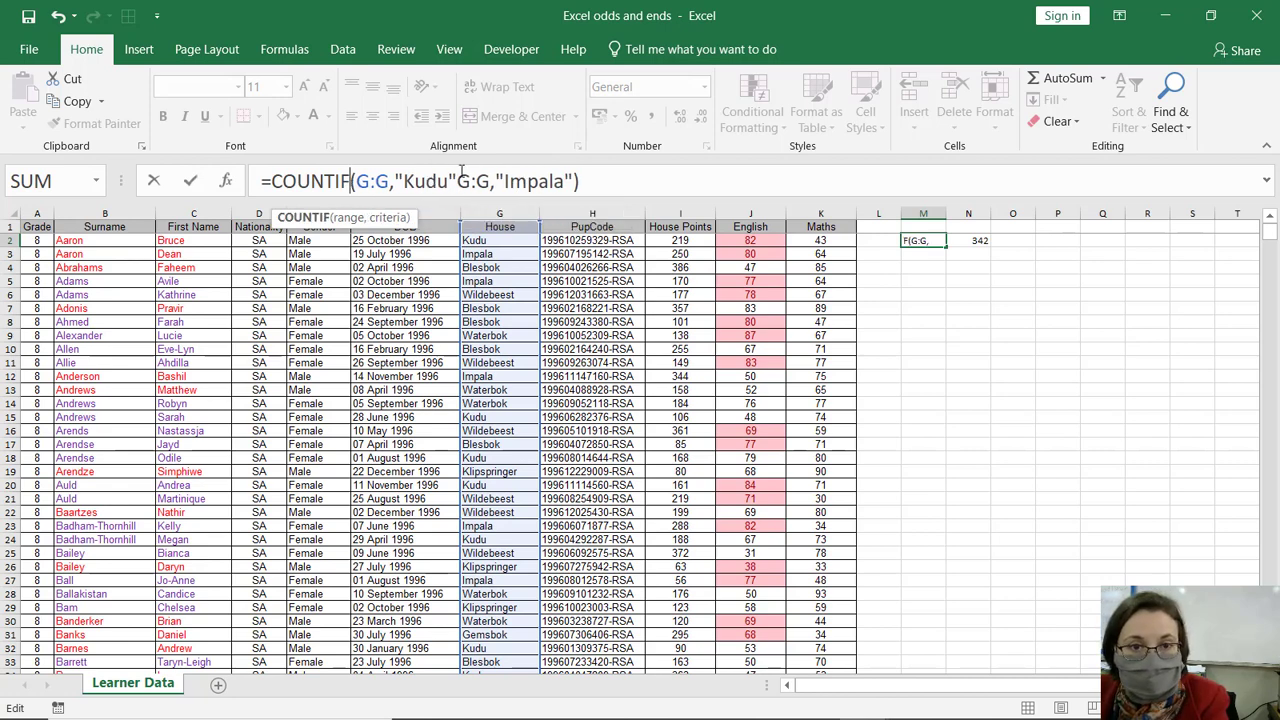
left_click(458, 181)
type(")+")
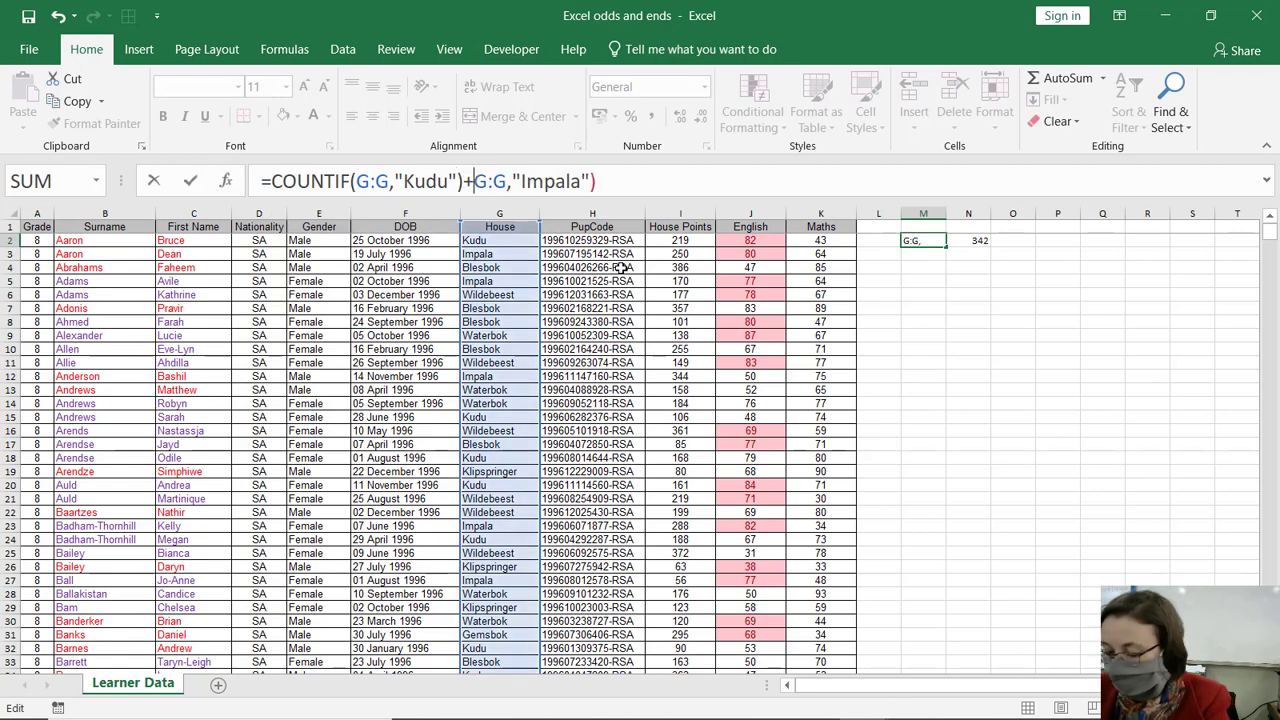
type("Countif")
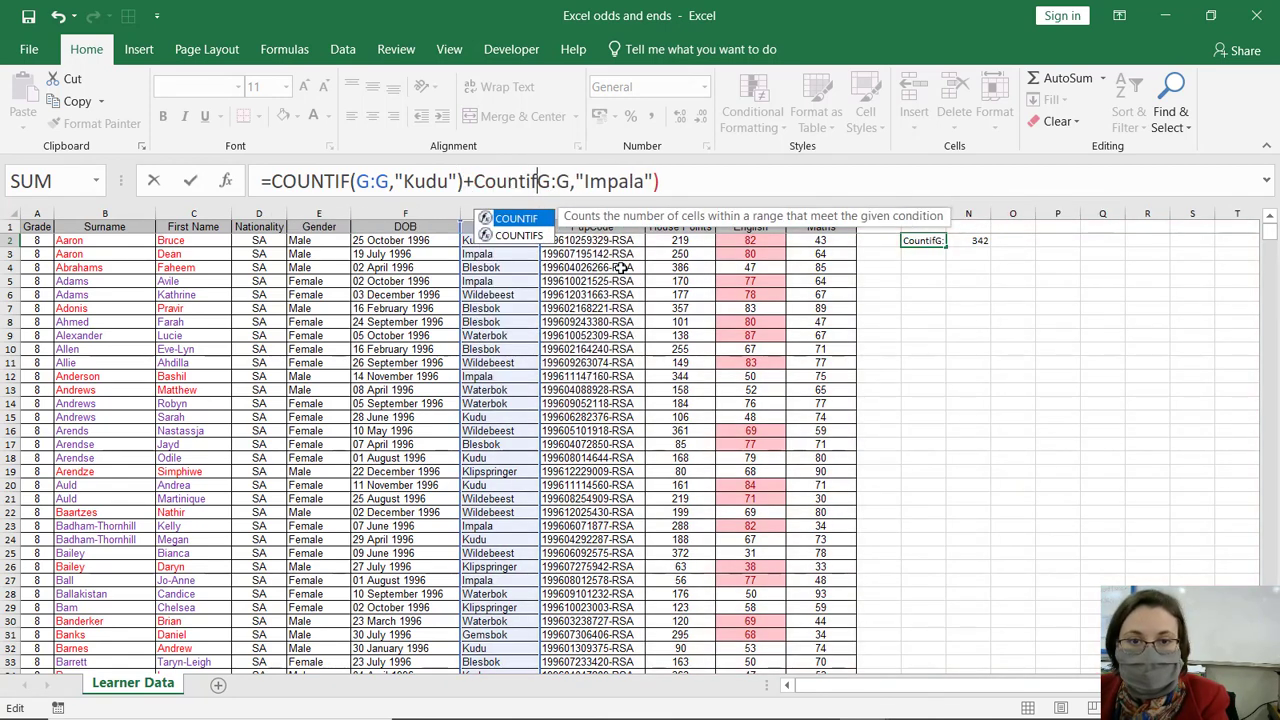
type("(")
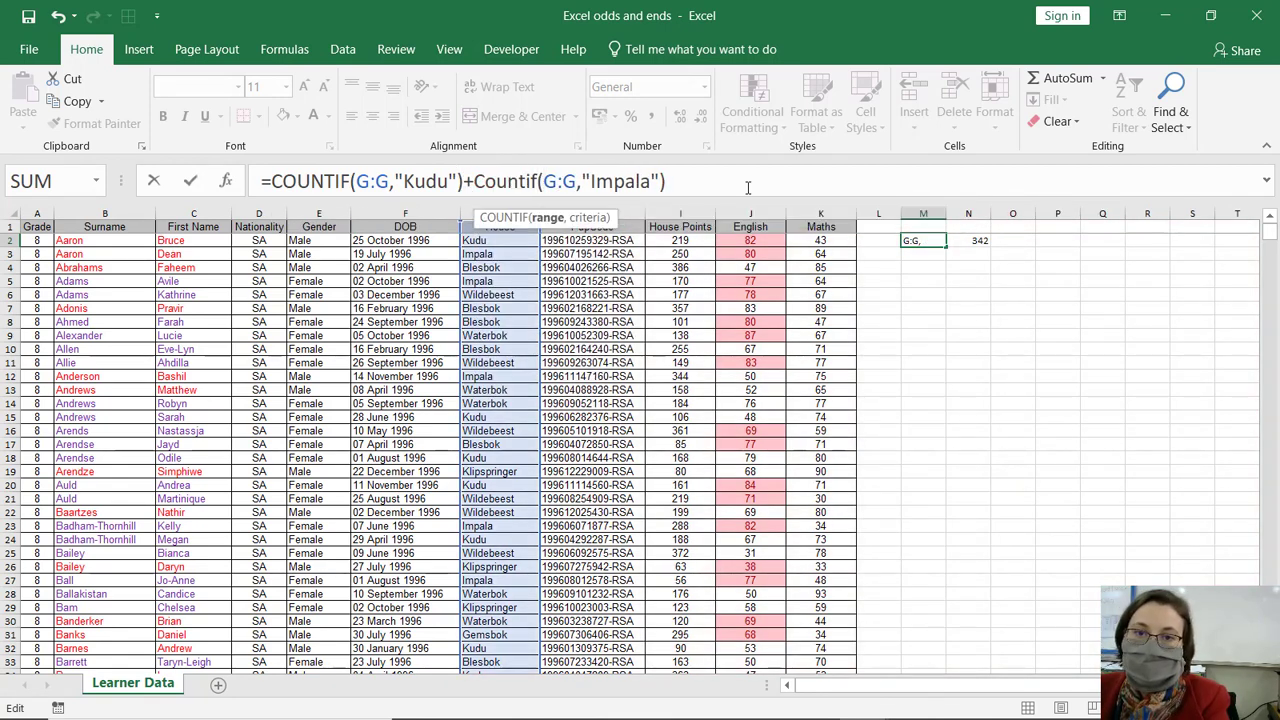
key("Return")
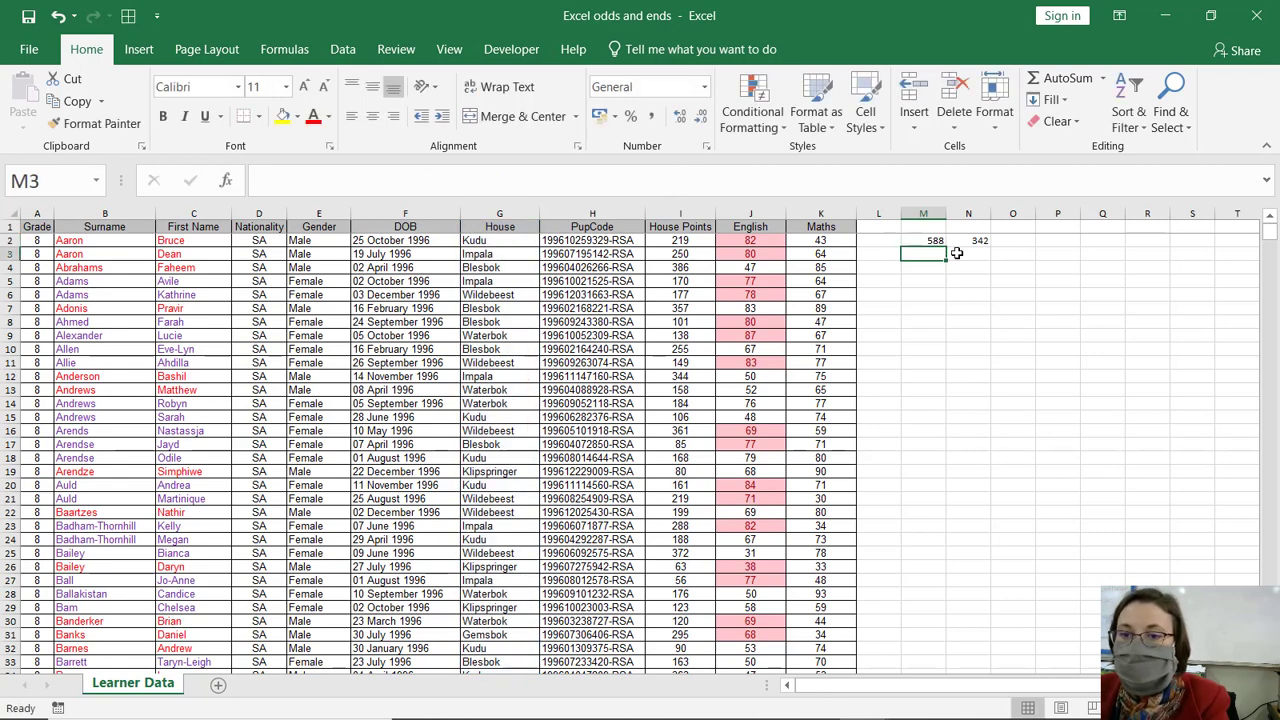
key("Up")
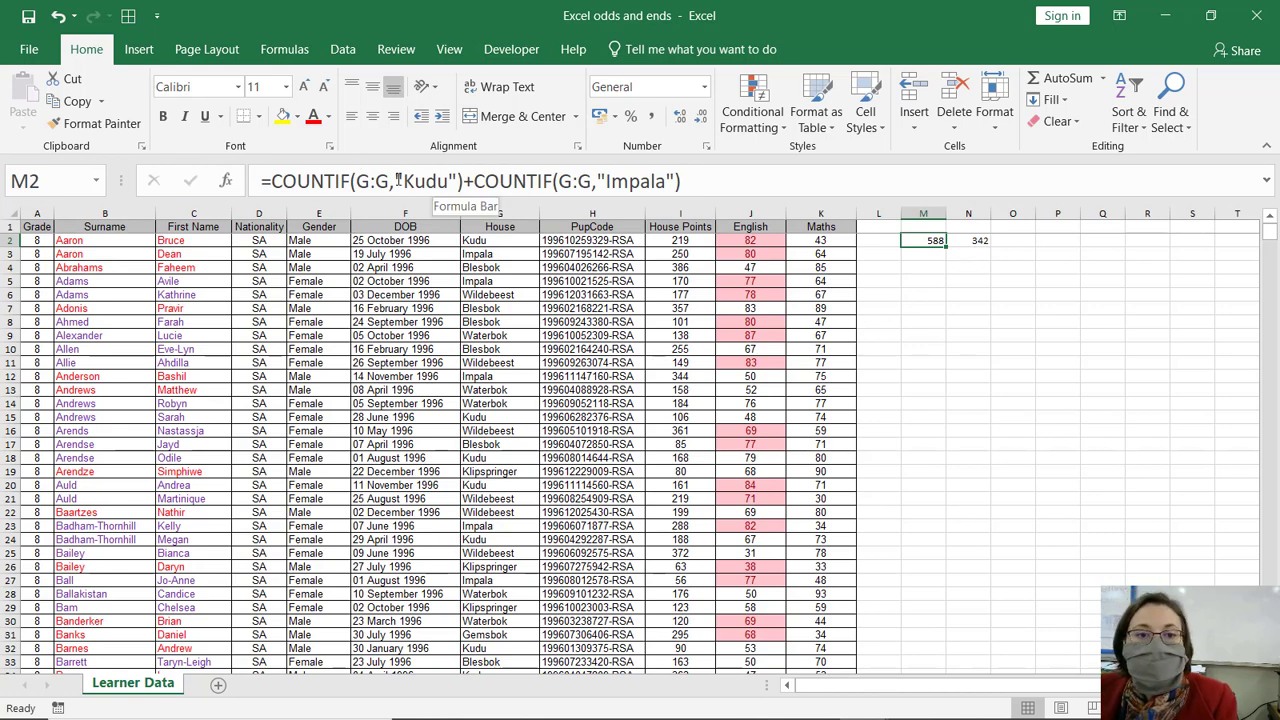
left_click_drag(396, 181, 458, 181)
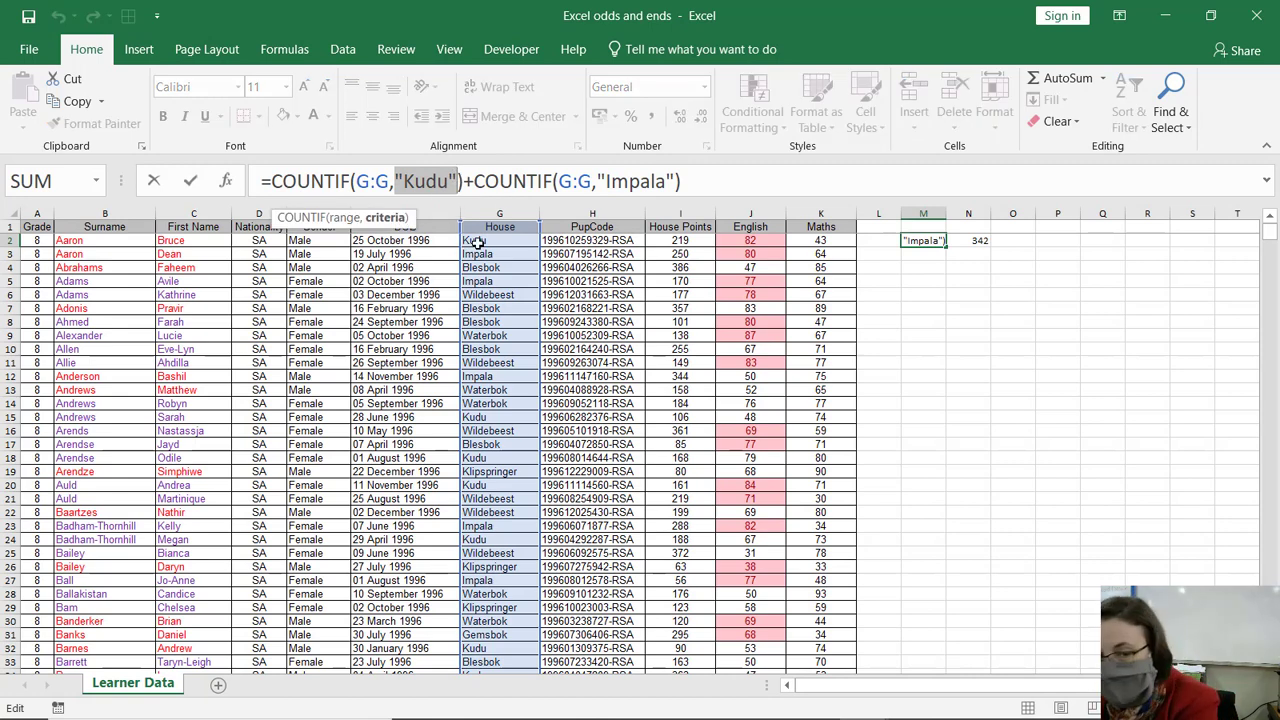
key("Delete")
left_click(478, 241)
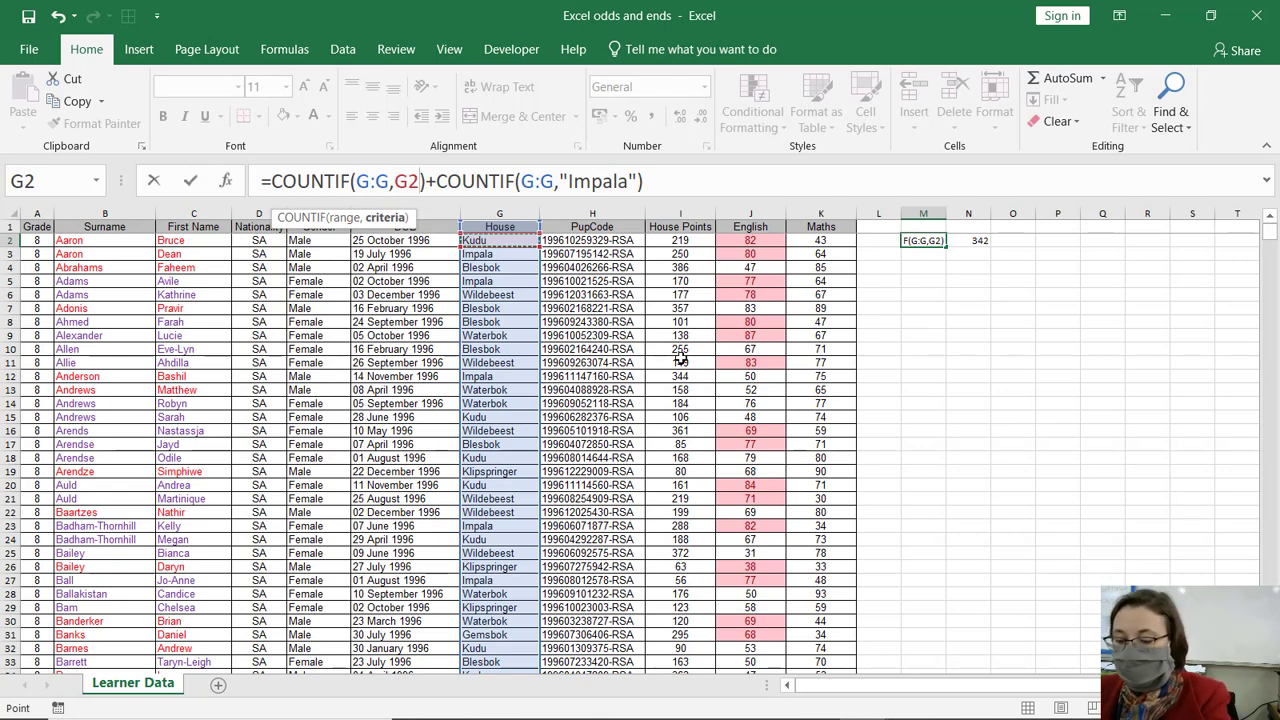
key("F9")
key("Return")
Step: Select columns A to K, then inspect cells G2, F2, E2 and G19
left_click_drag(820, 213, 5, 253)
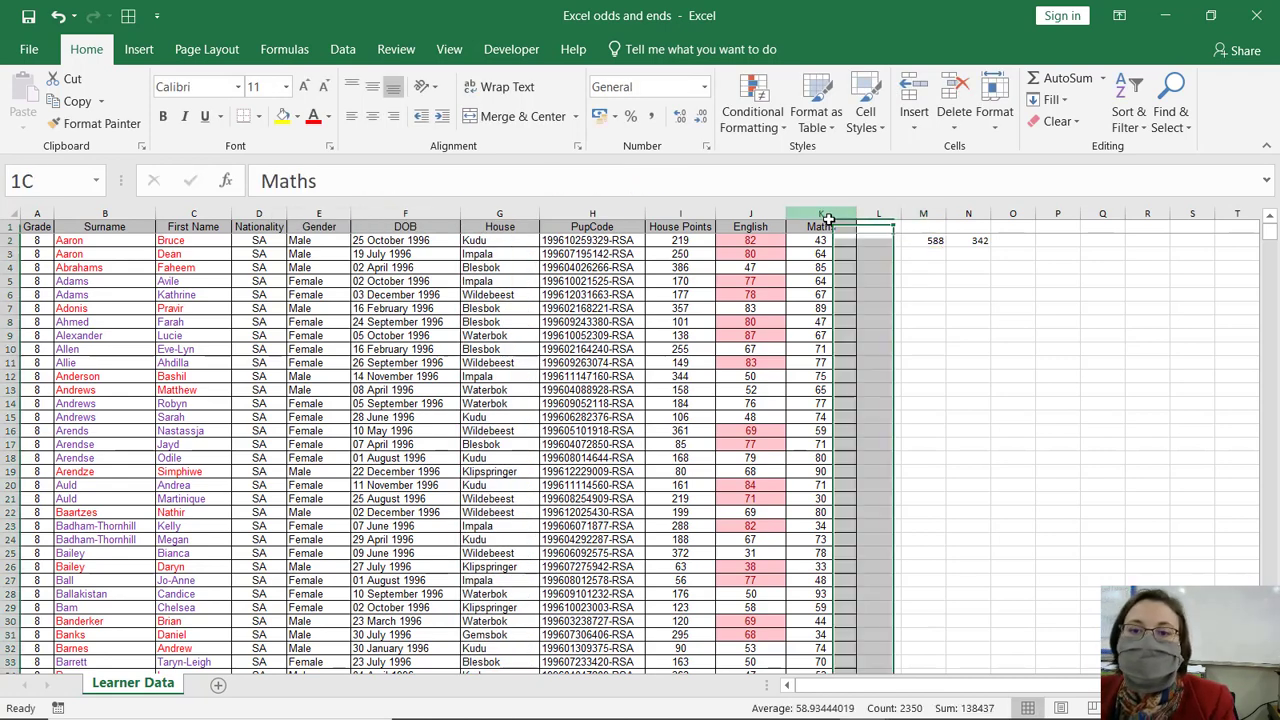
mouse_move(1066, 703)
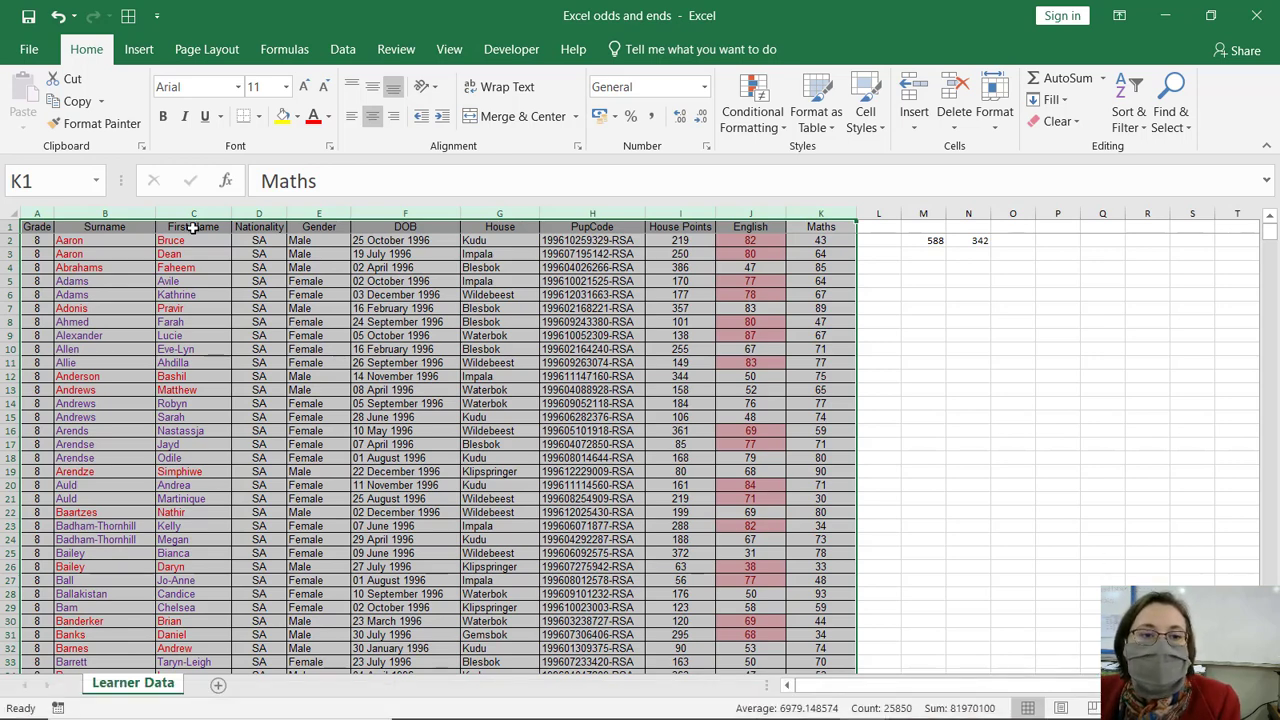
left_click_drag(172, 240, 105, 240)
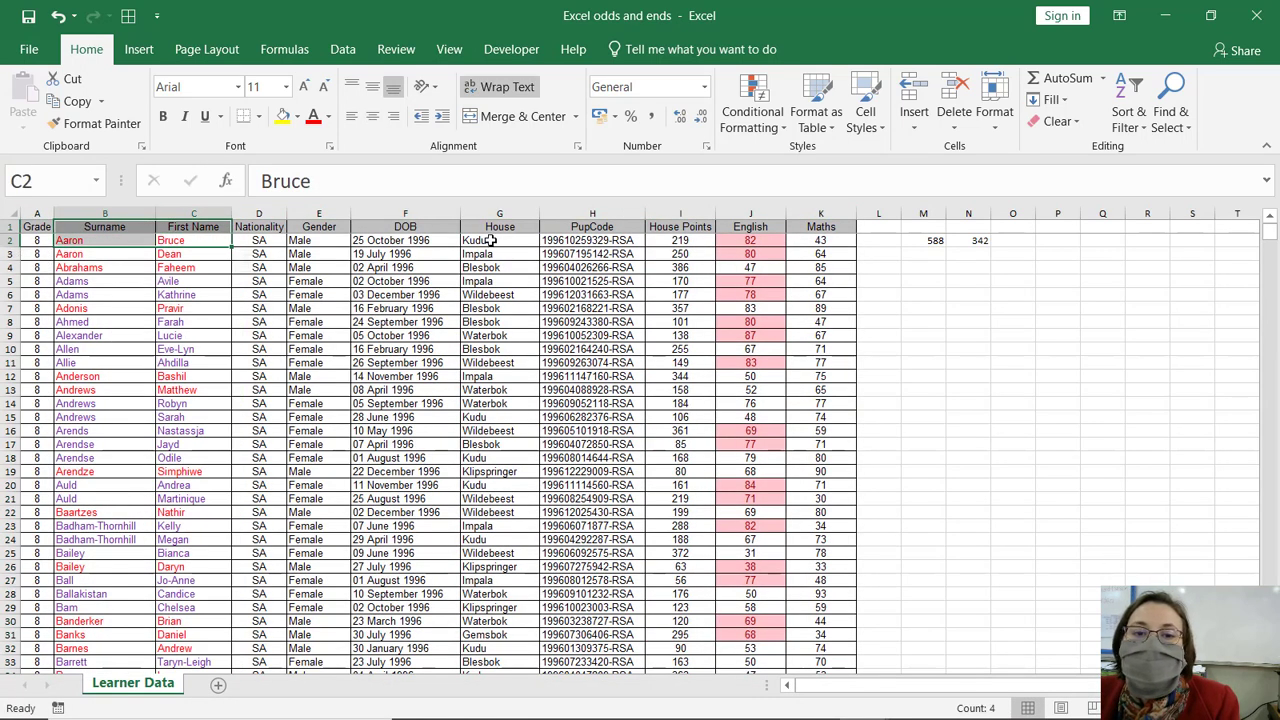
left_click(491, 241)
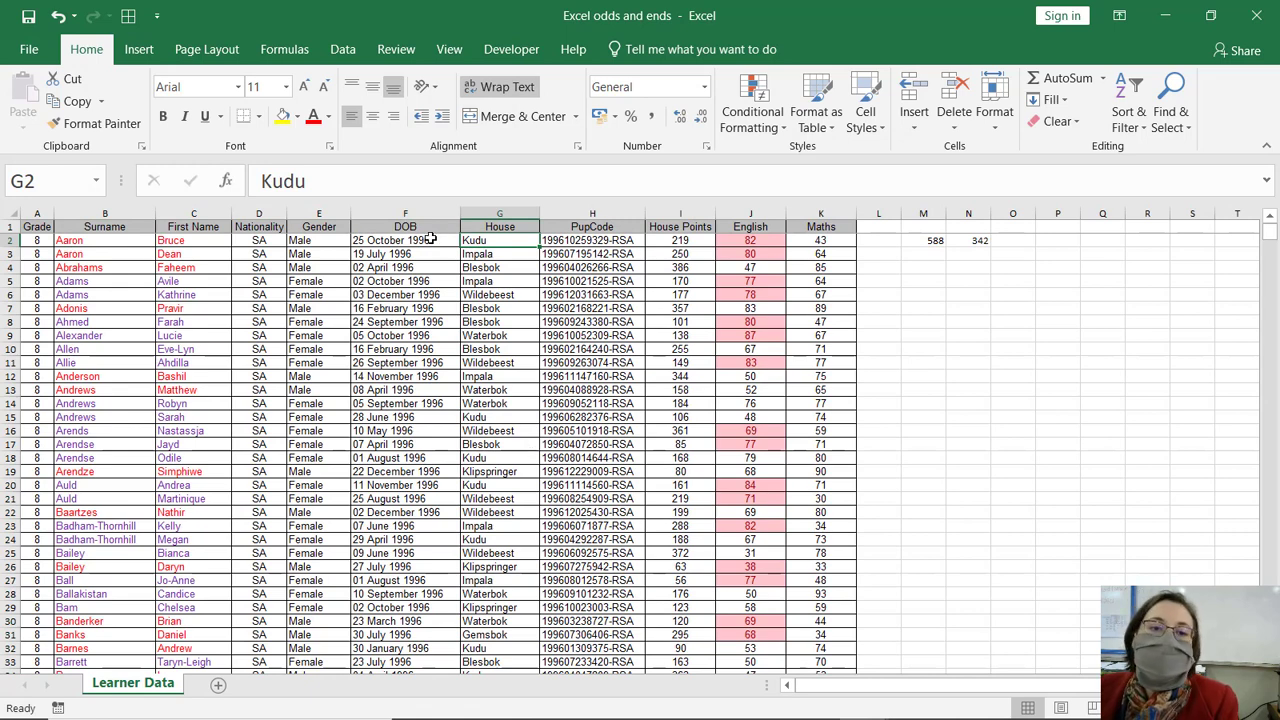
left_click(430, 240)
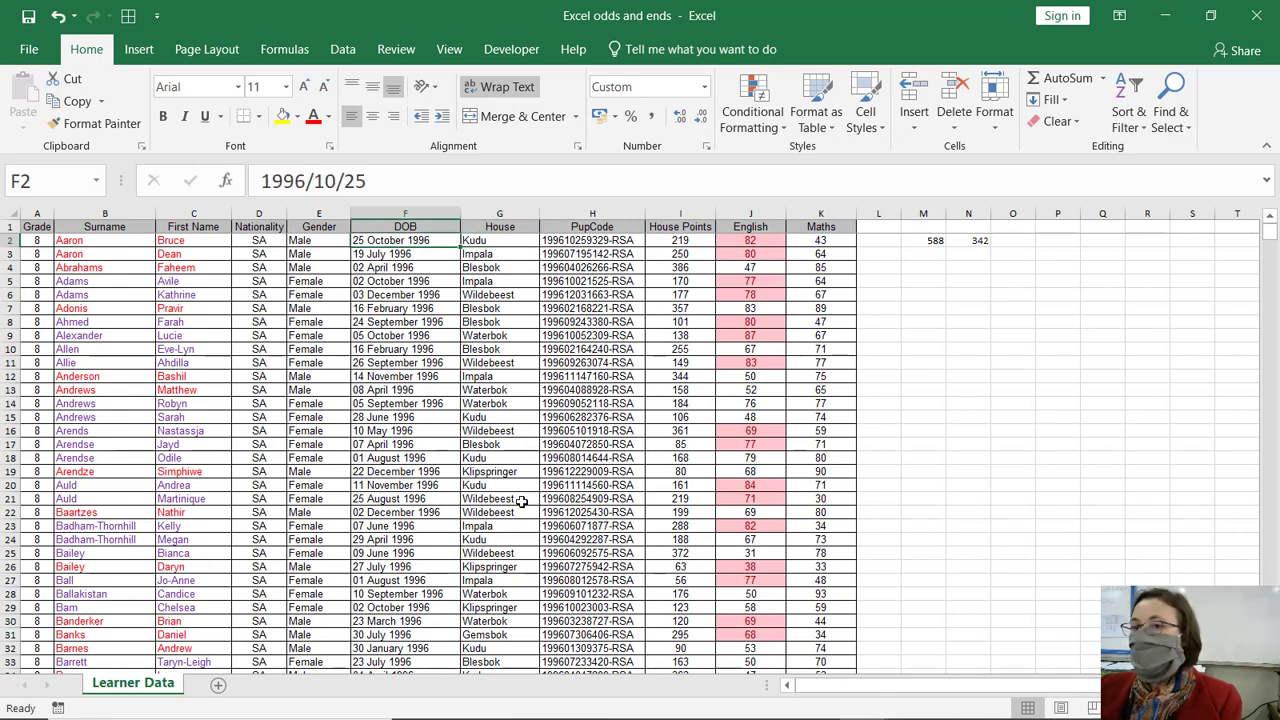
left_click(338, 238)
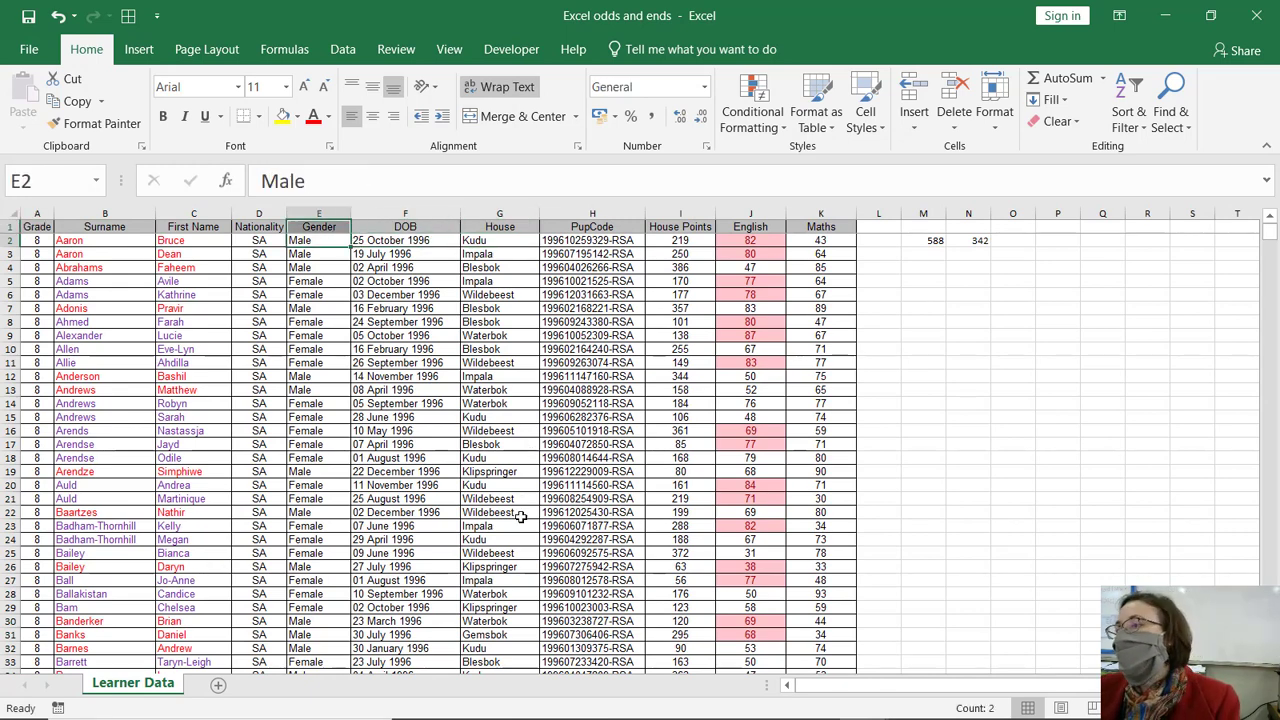
left_click(520, 474)
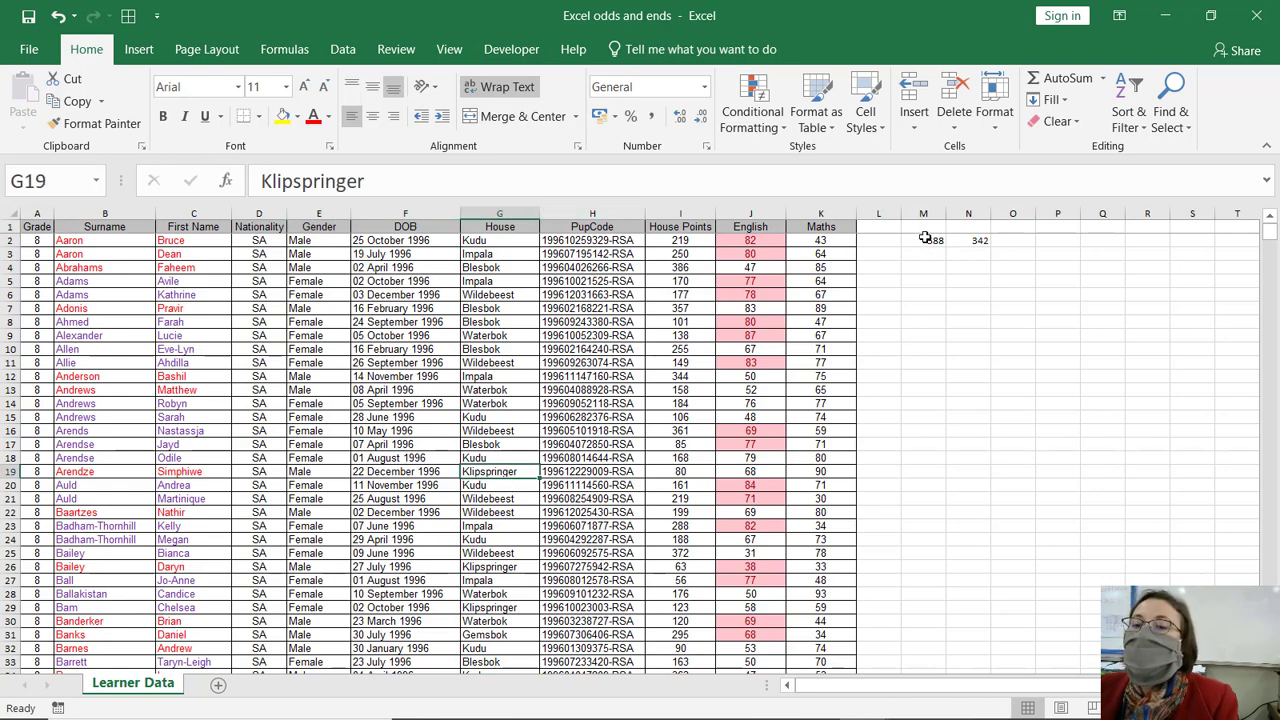
Step: Inspect M2's Kudu and Impala formula and leave it unchanged
left_click(927, 238)
double_click(430, 181)
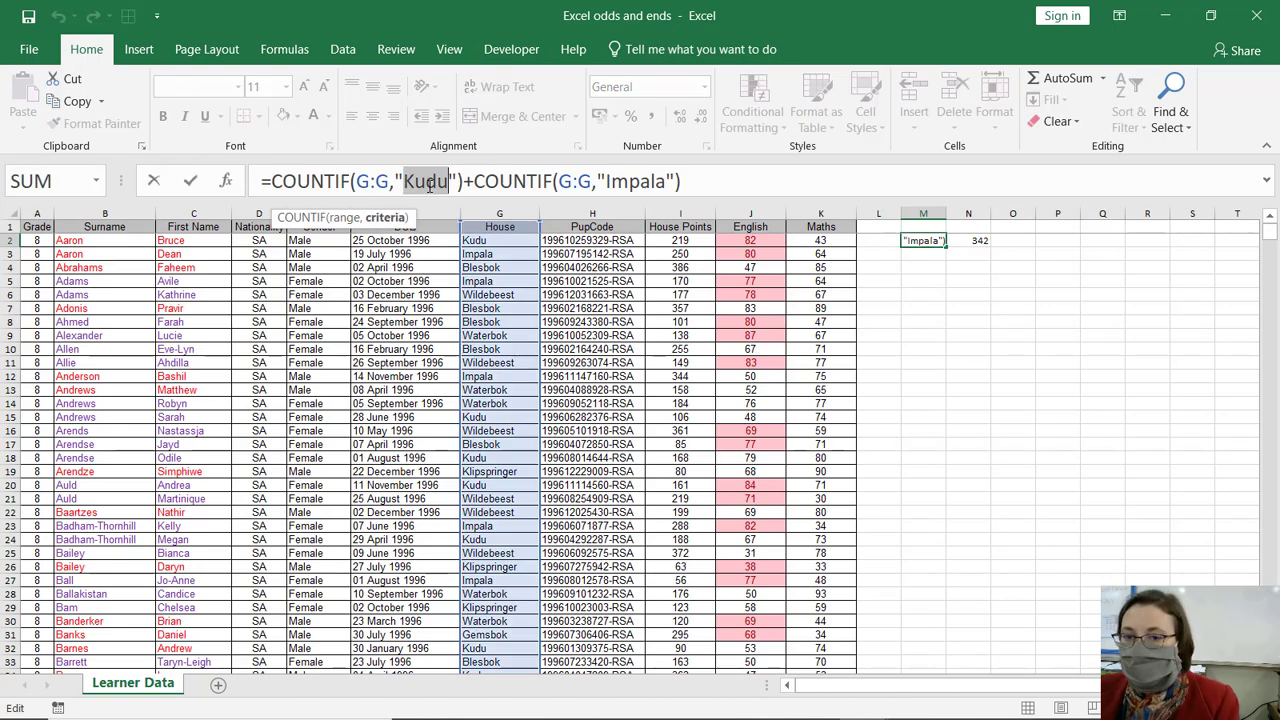
key("ctrl+Return")
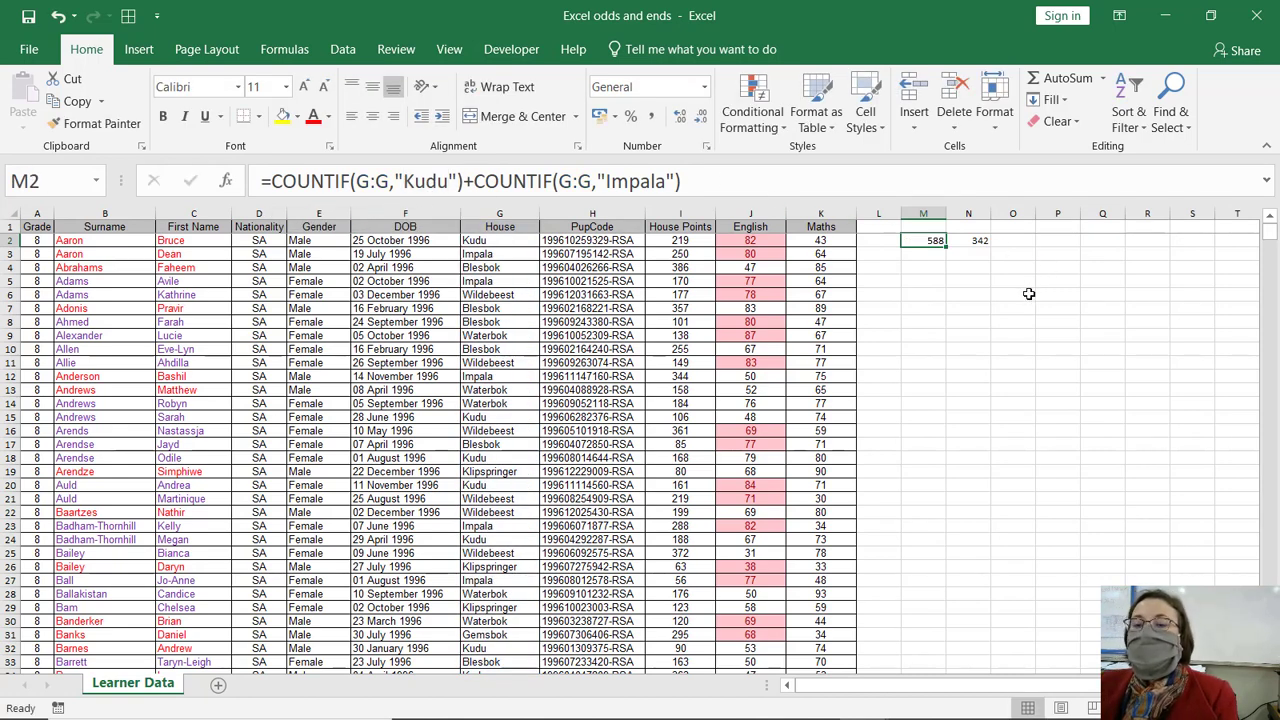
left_click(1015, 227)
Step: Browse through File > Open to the Google Drive My Drive folder to open a workbook
left_click(29, 49)
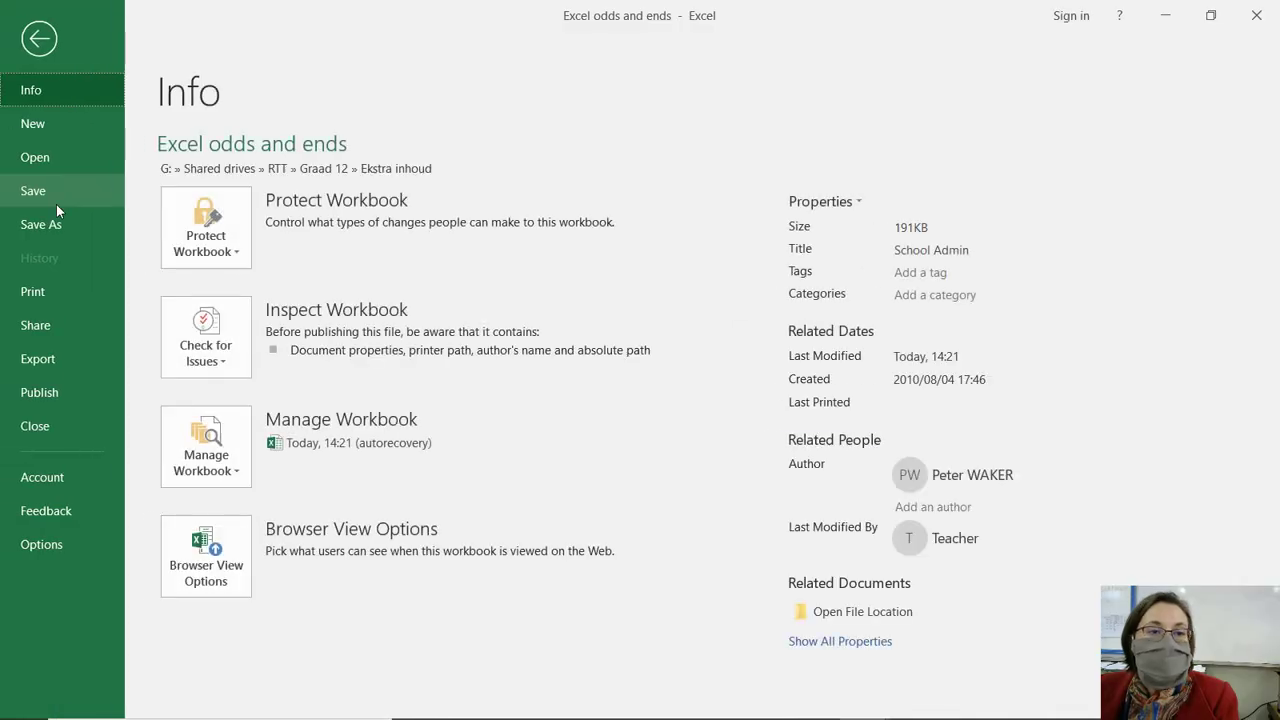
left_click(51, 165)
left_click(233, 358)
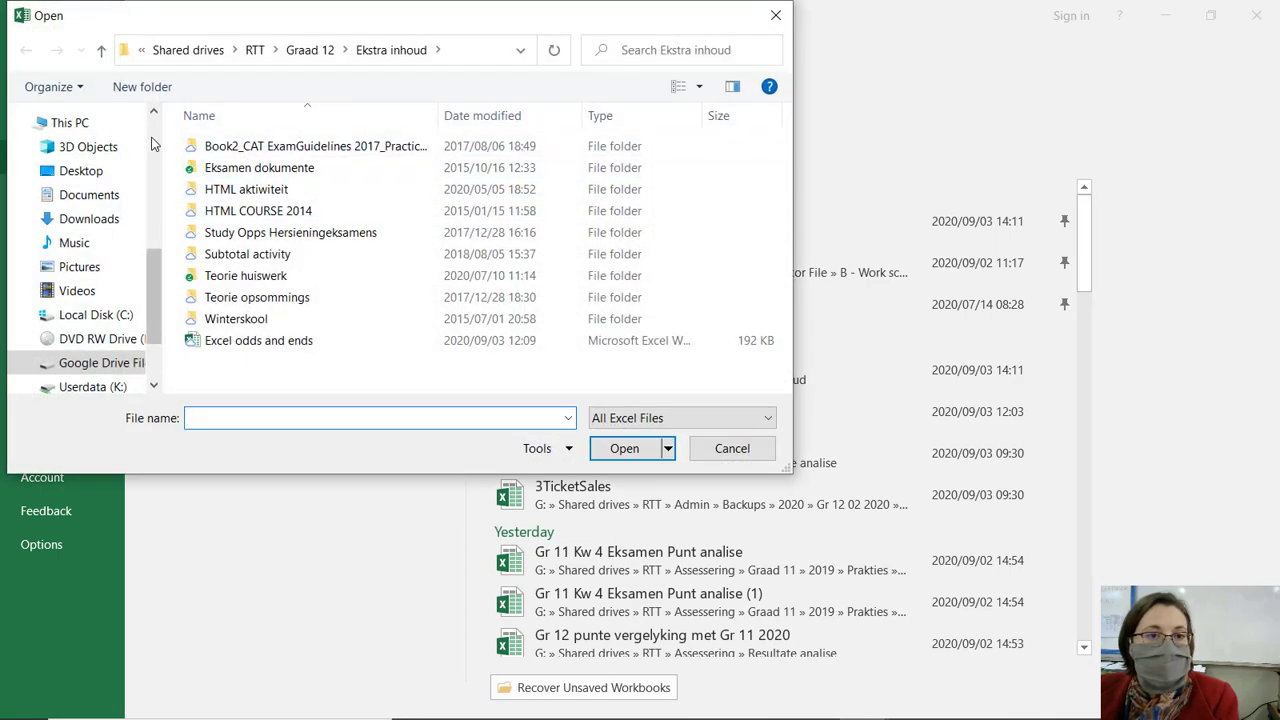
left_click(153, 144)
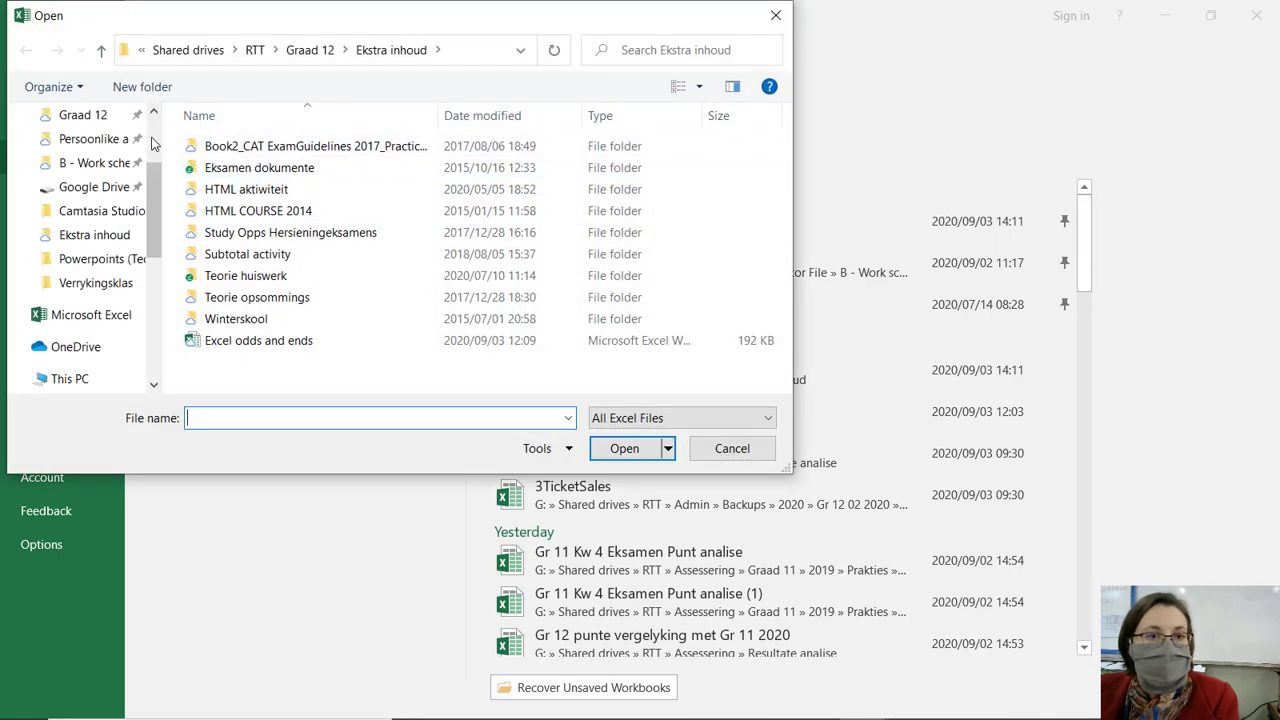
left_click(130, 187)
double_click(226, 145)
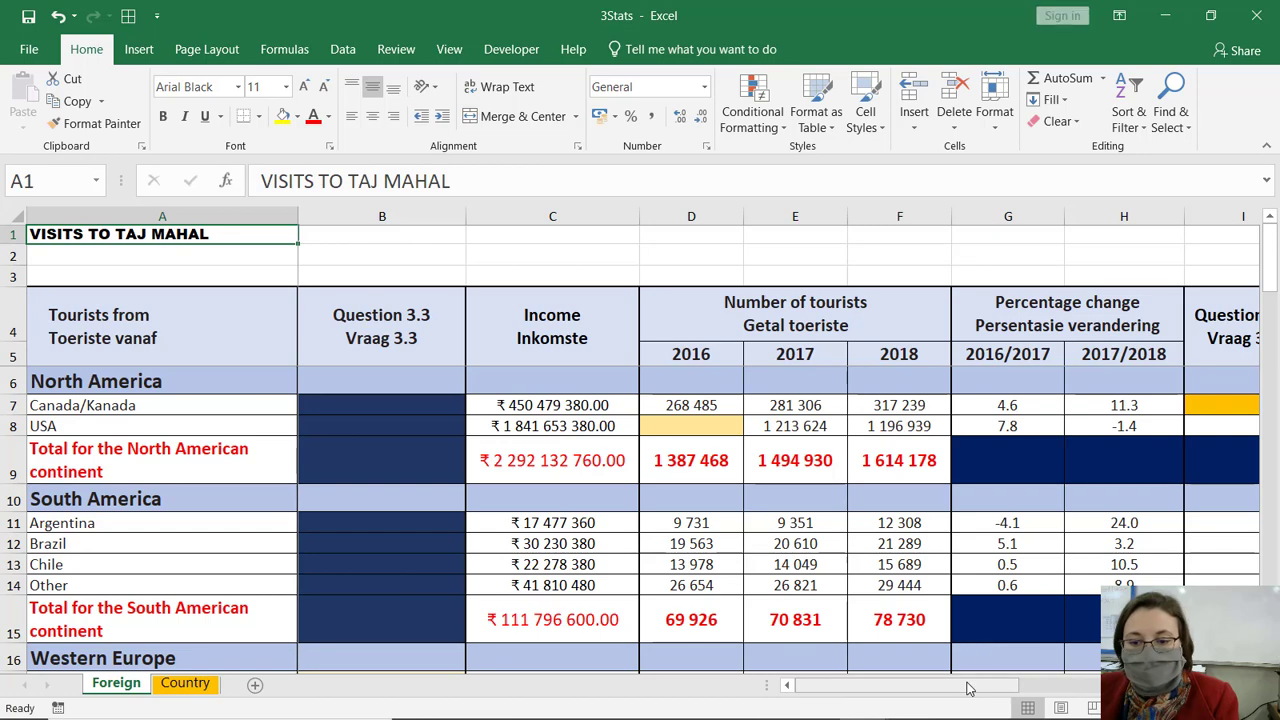
mouse_move(971, 685)
left_mouse_down()
mouse_move(1041, 671)
mouse_move(1184, 680)
left_mouse_up()
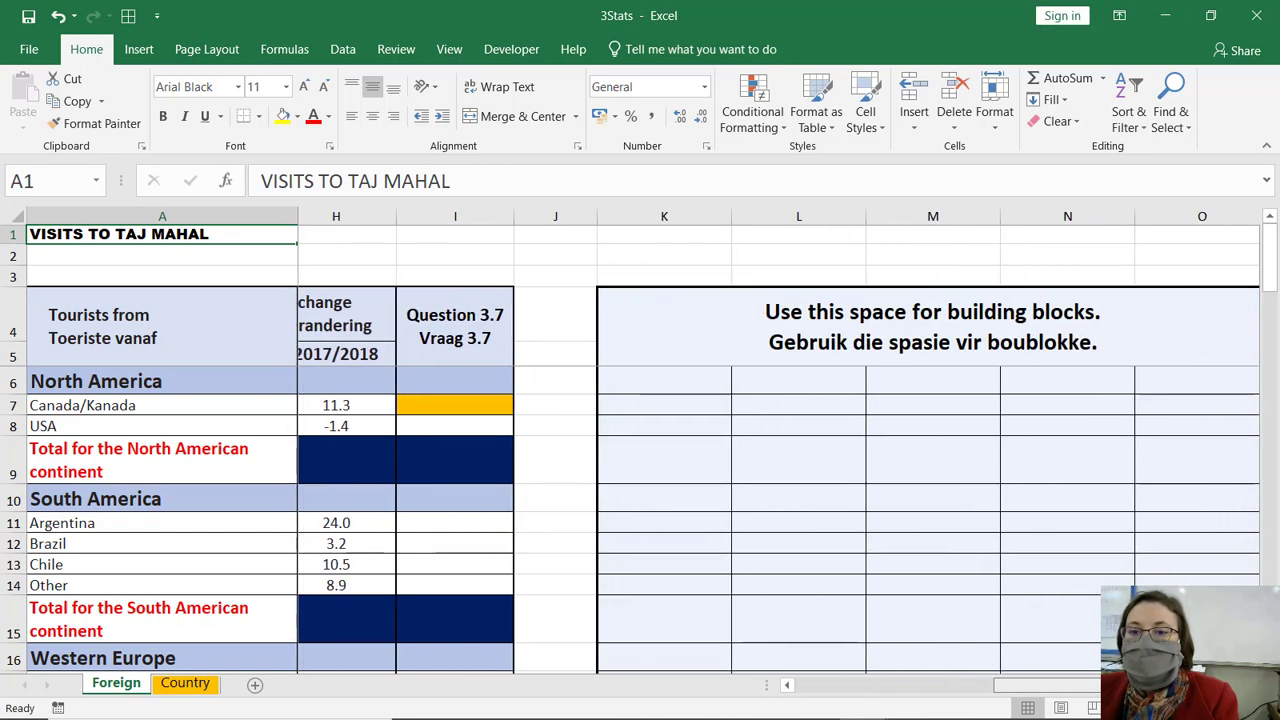
Step: Select cells K8, L8 and the North American total under Question 3.7 in the building blocks area
left_click(554, 434)
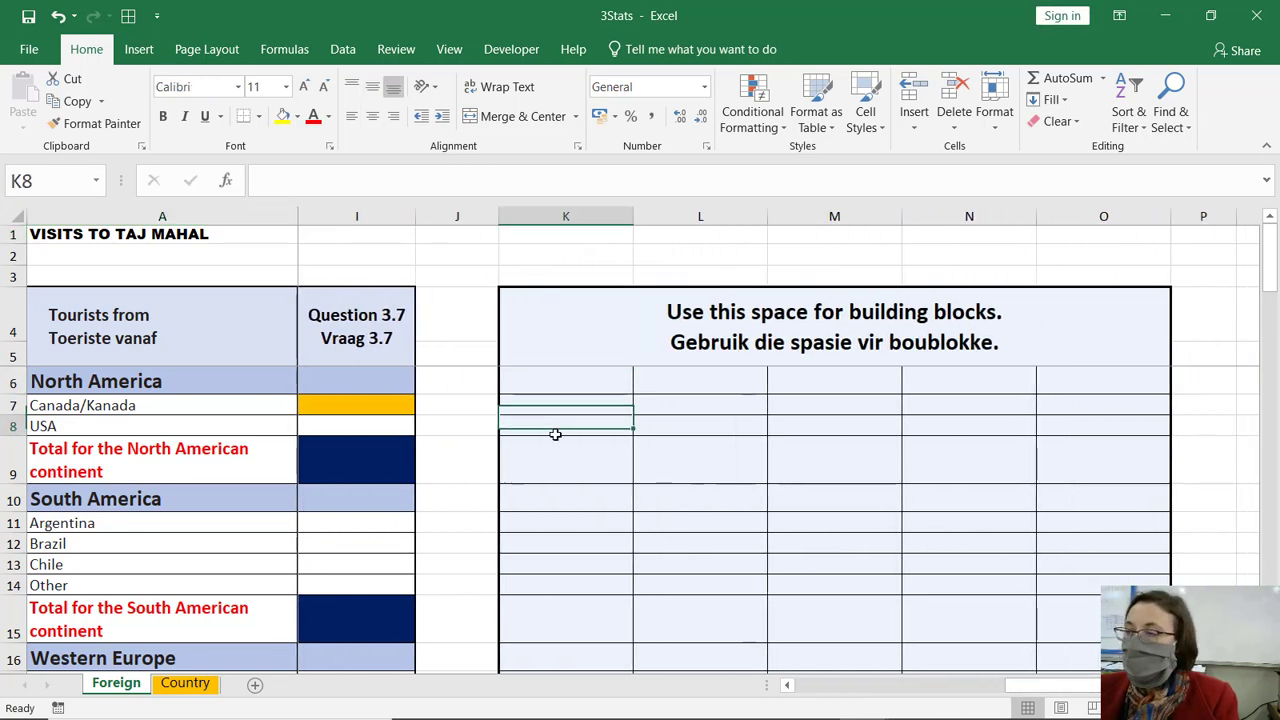
left_click(583, 377)
left_click(574, 420)
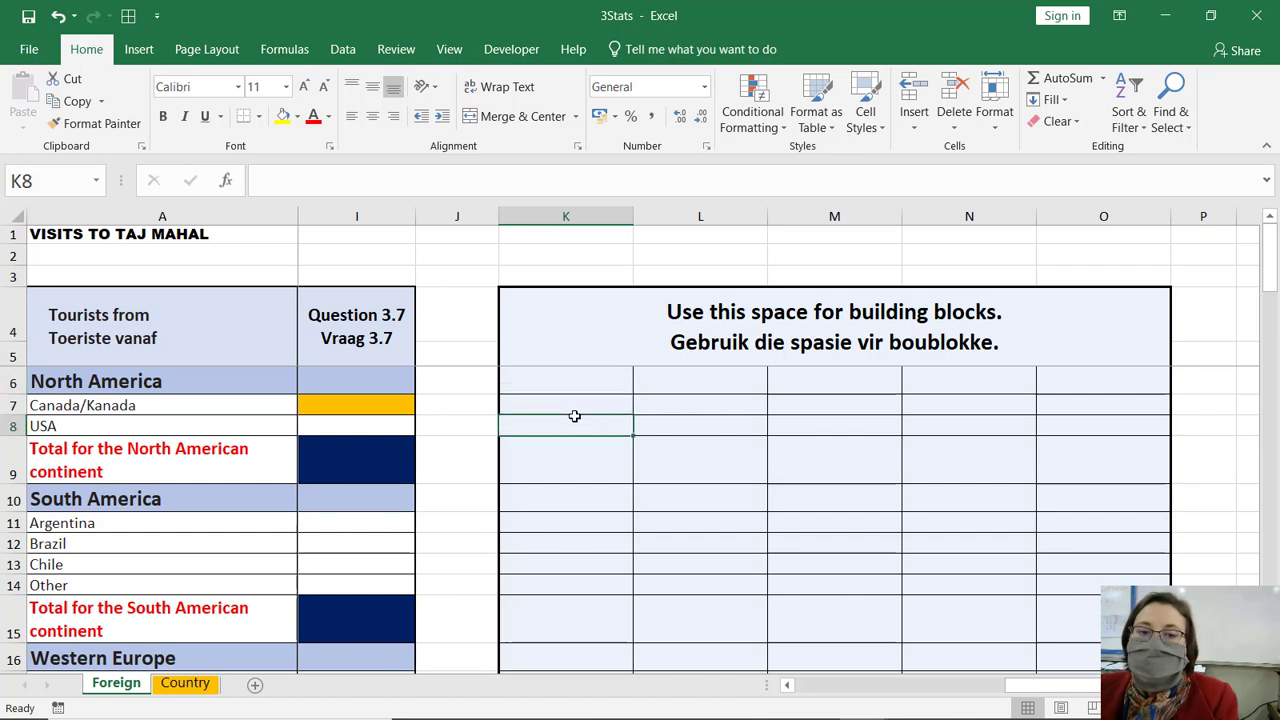
left_click(672, 418)
left_click(580, 426)
left_click(678, 434)
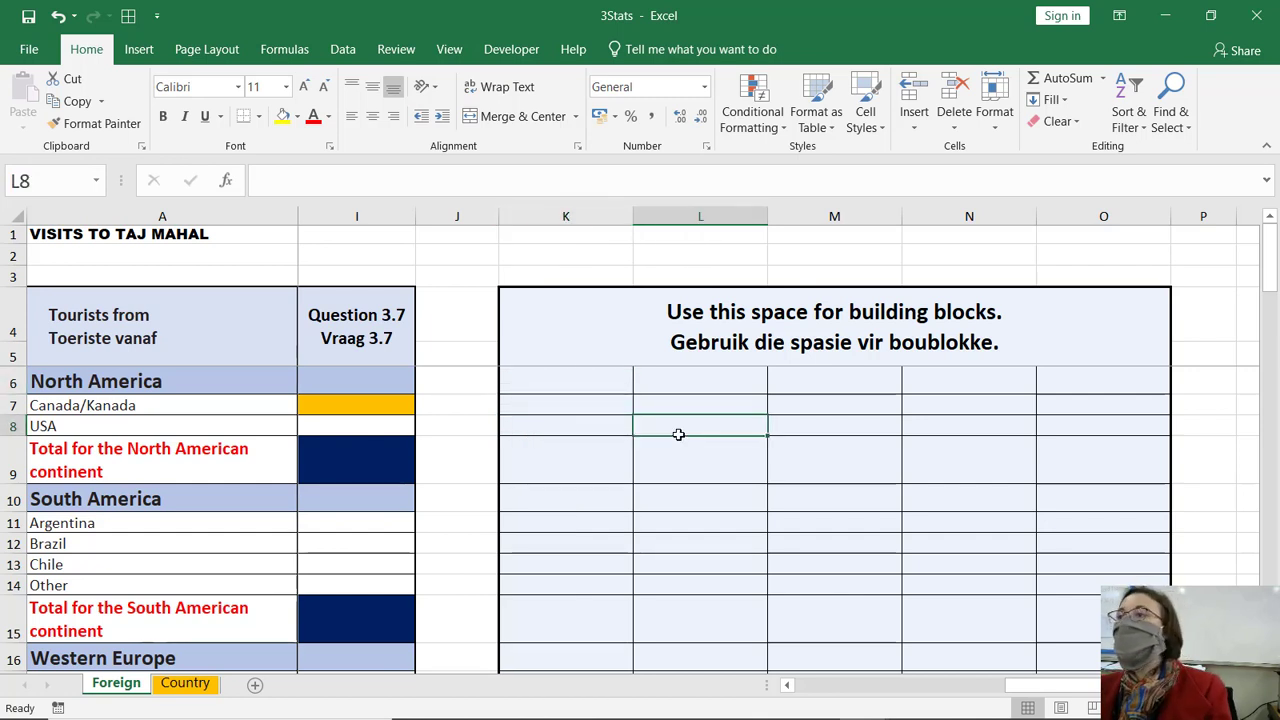
left_click(600, 421)
left_click(343, 428)
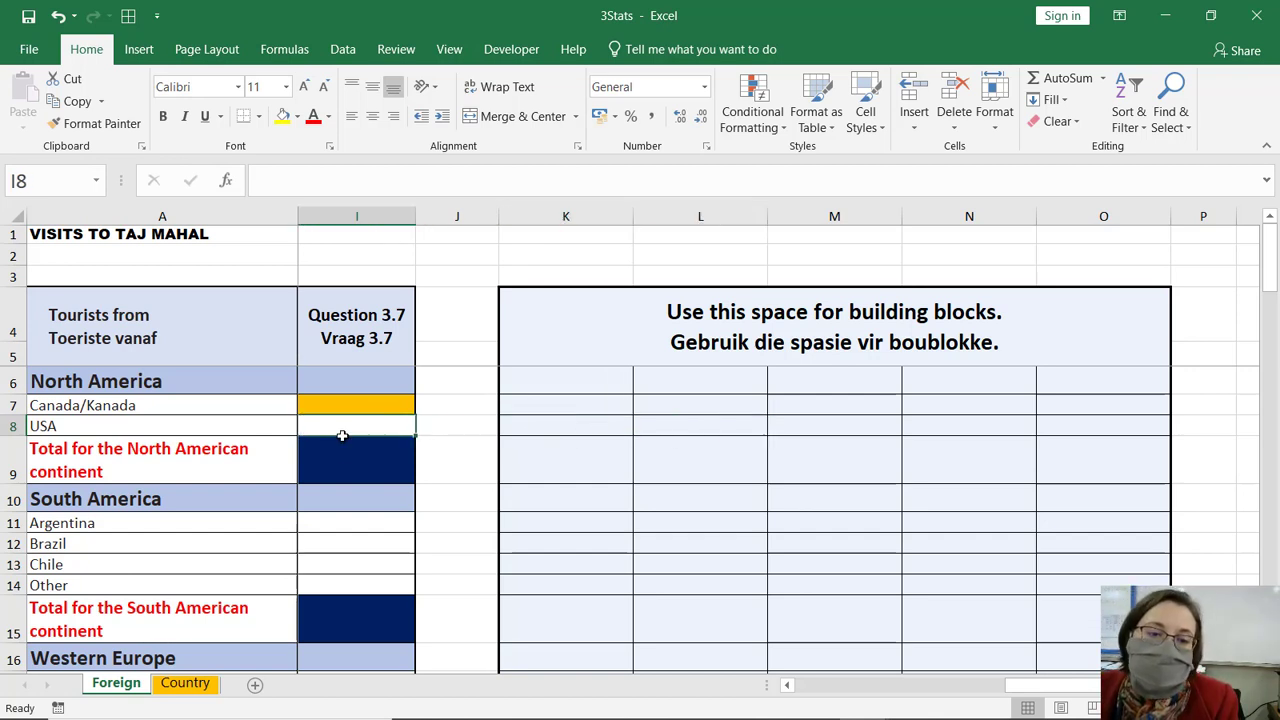
left_click(340, 469)
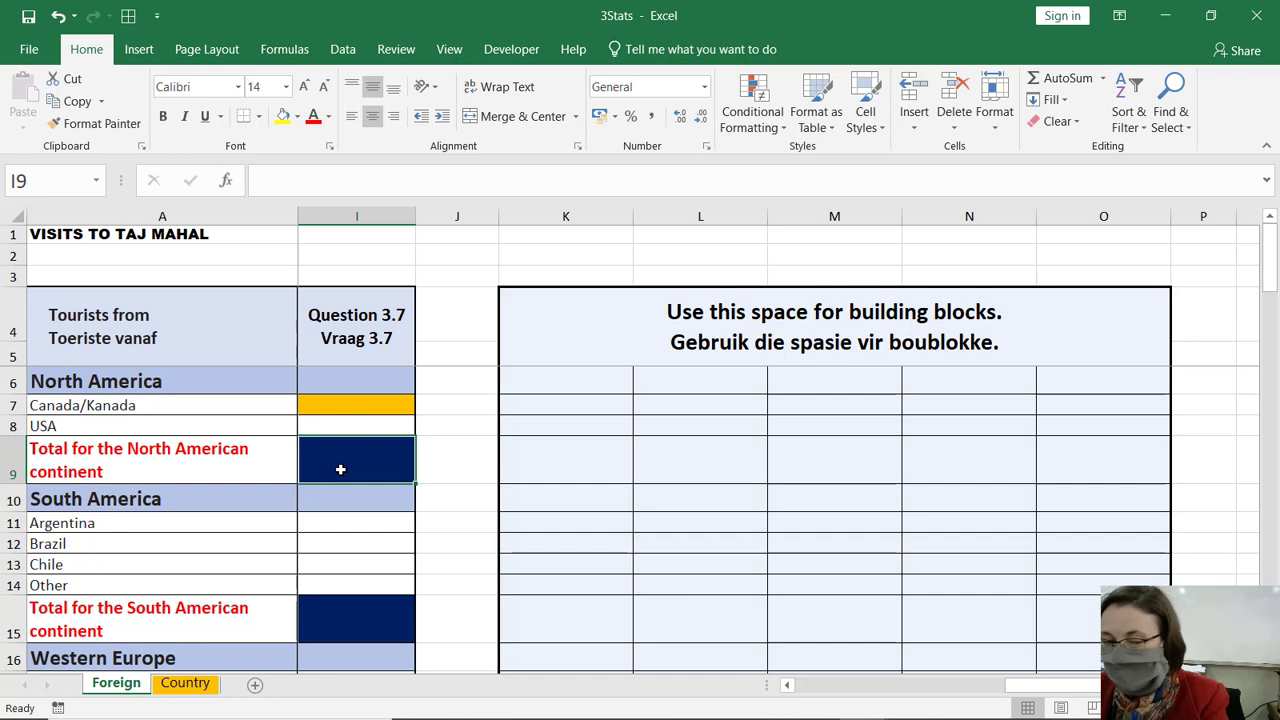
Step: Start a =K9 formula in I9, then cancel it
type("=")
left_click(563, 465)
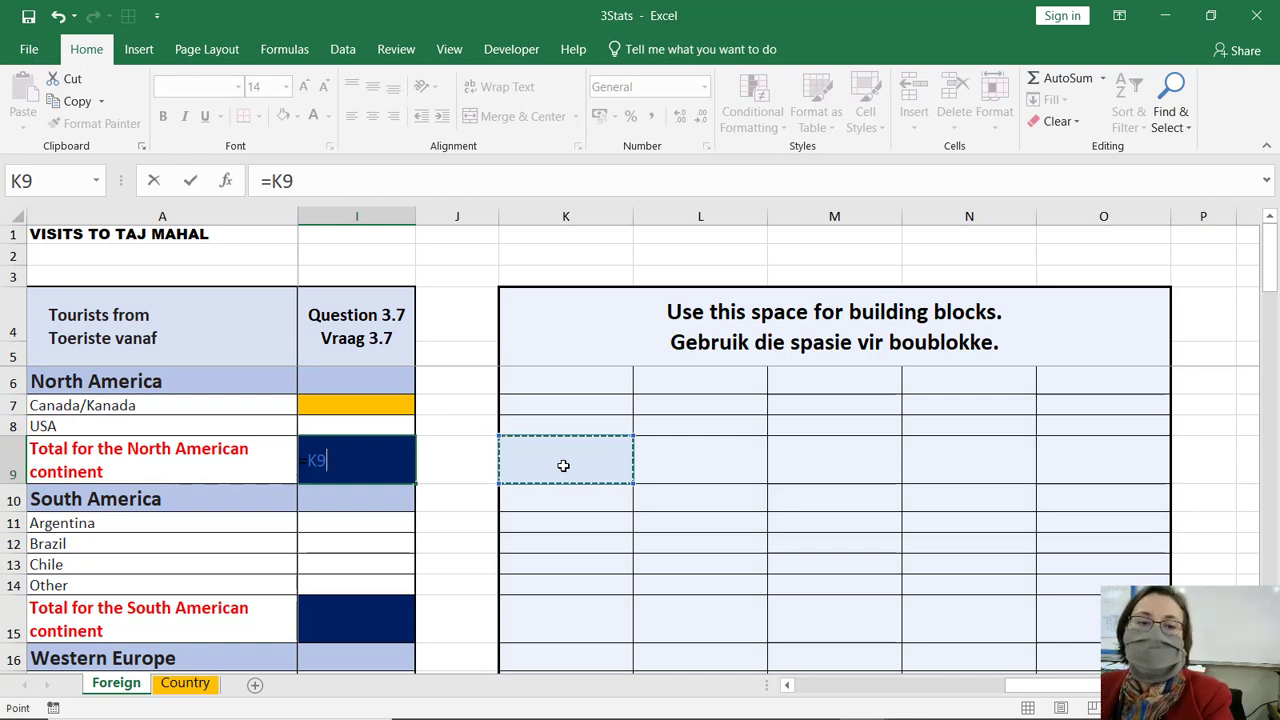
key("Escape")
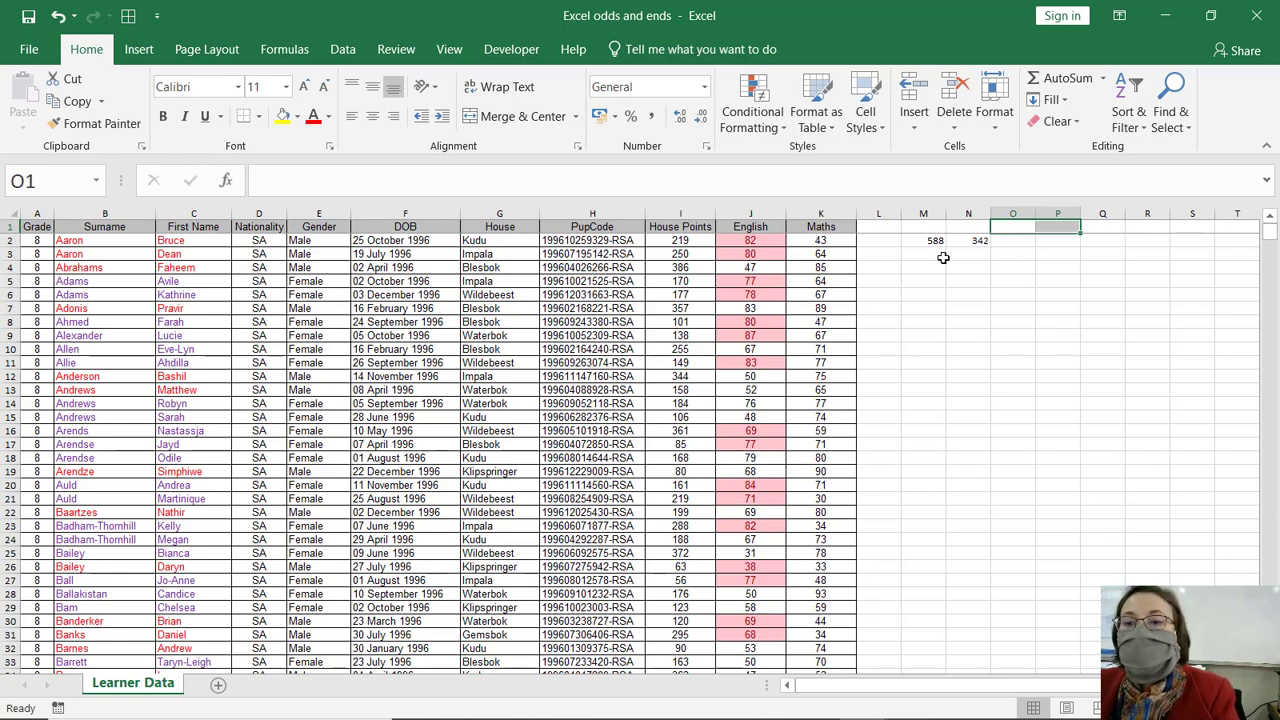
Step: Clear the numbers from M2:N2 and remove a mistaken 'English' entry from O4
left_click_drag(933, 243, 980, 242)
key("Delete")
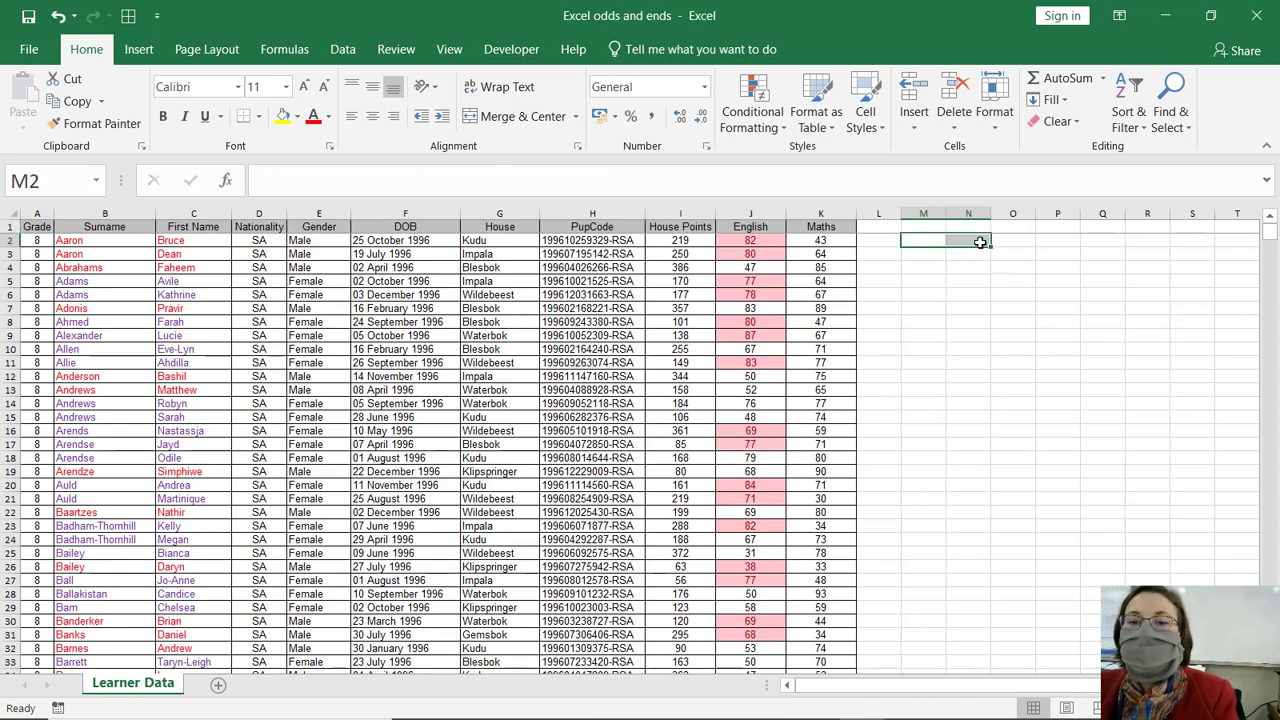
left_click(1010, 268)
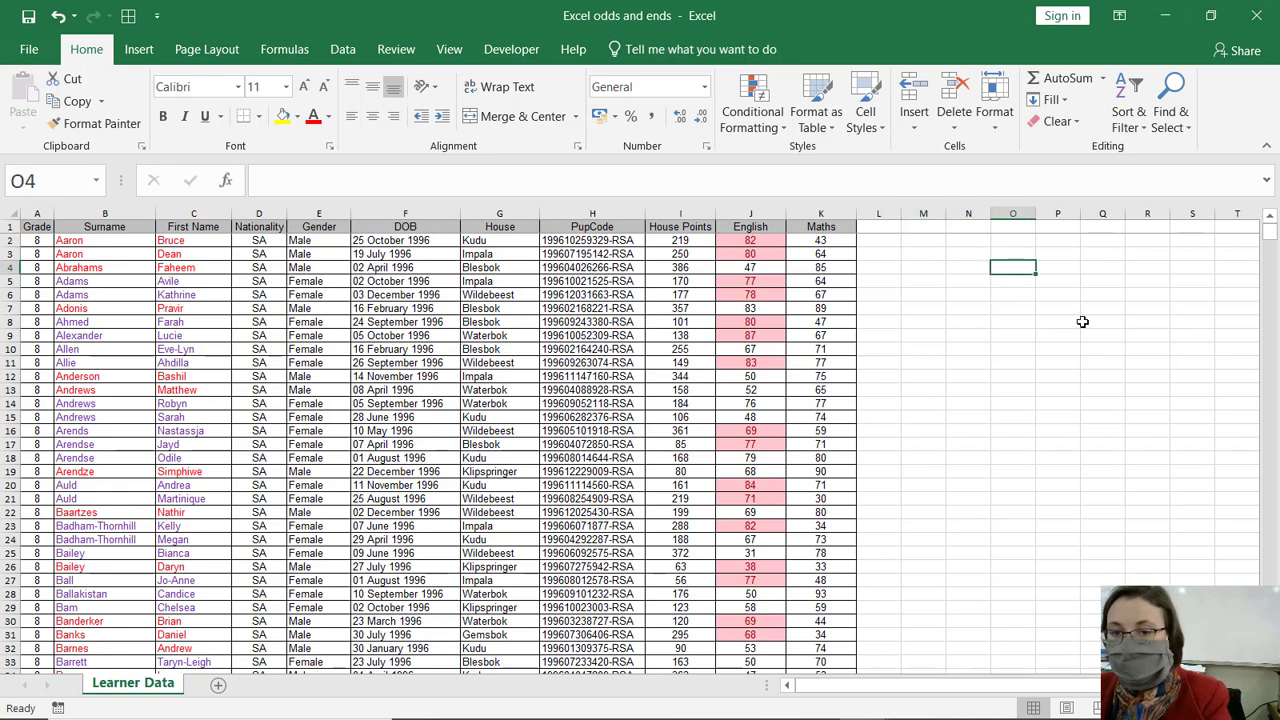
type("En")
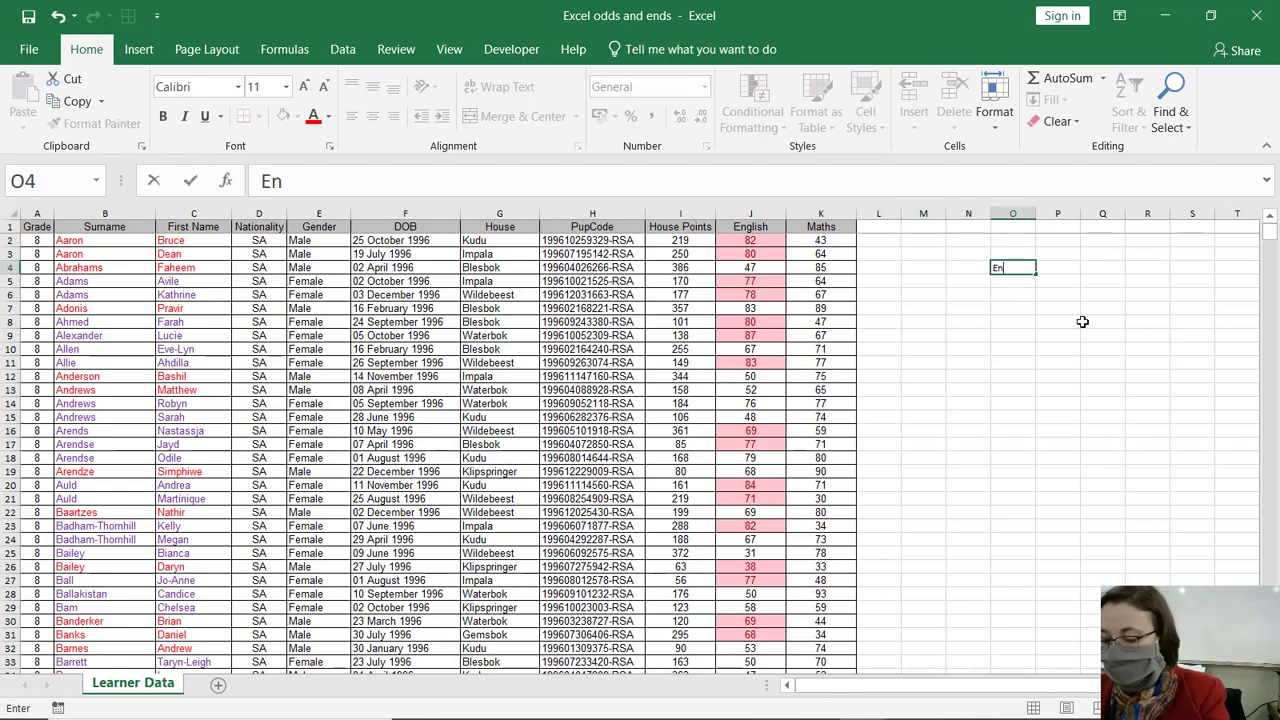
type("glish")
key("Return")
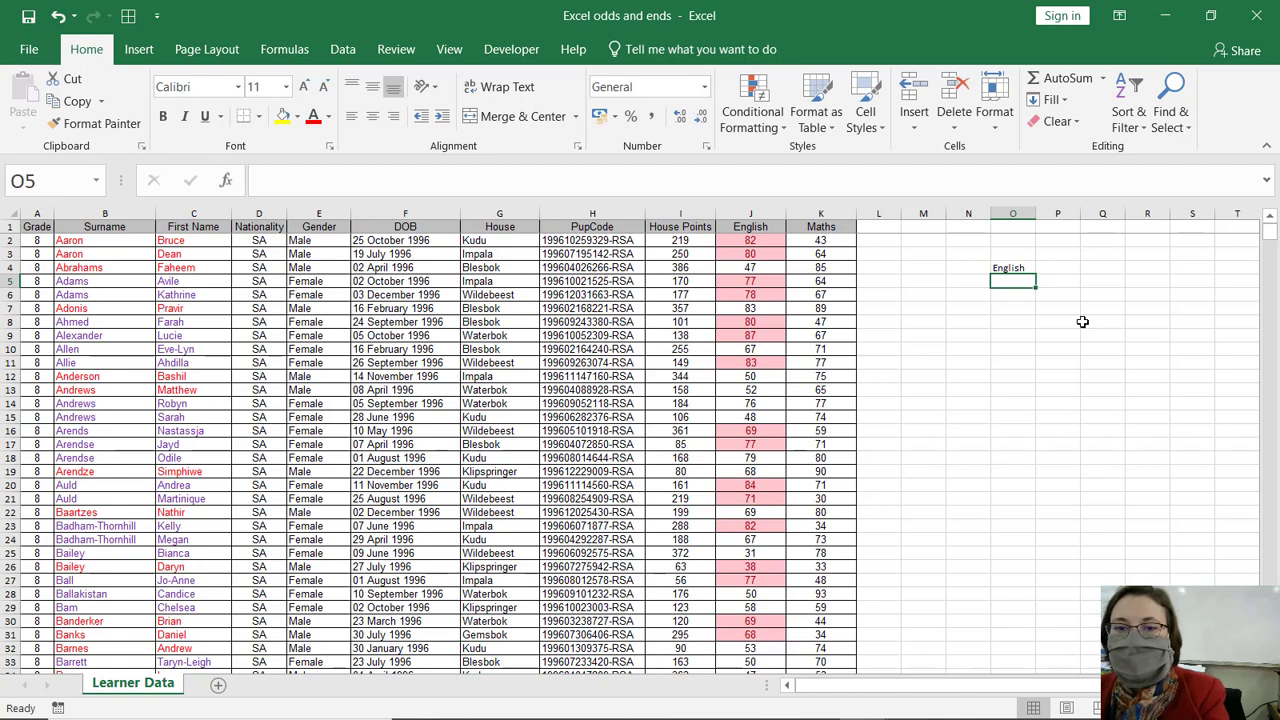
key("Up")
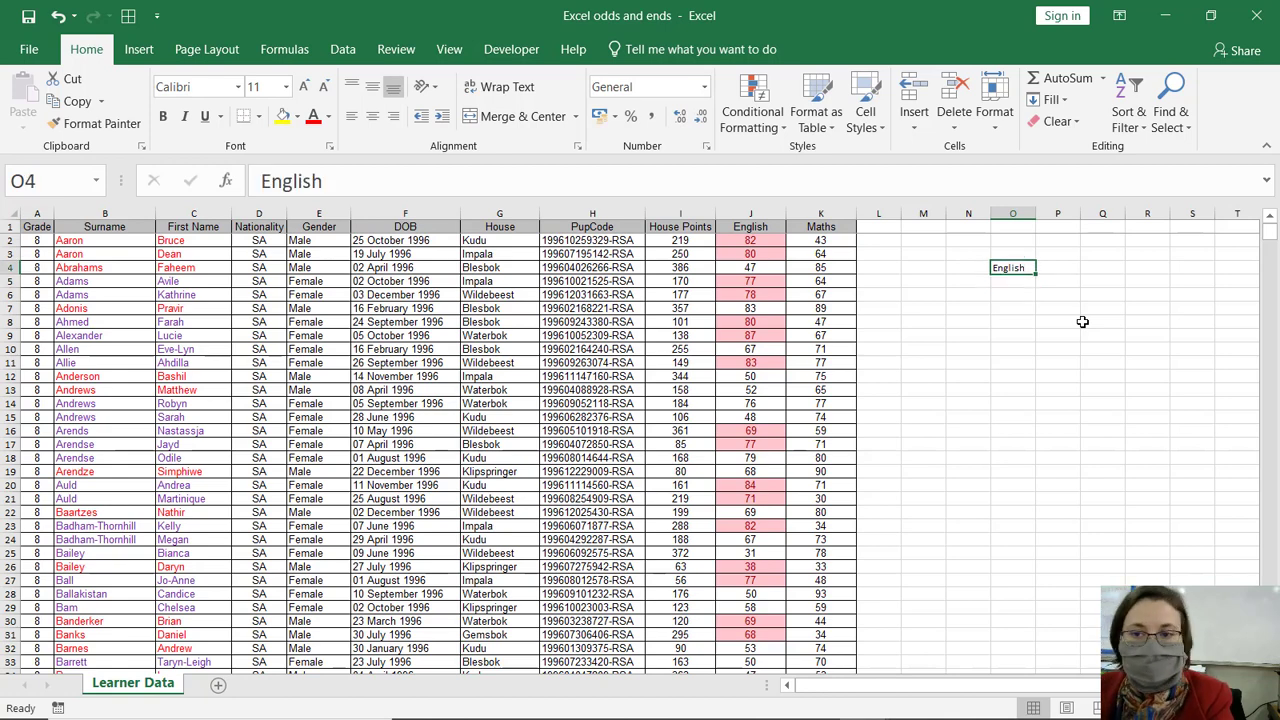
key("Delete")
Step: Enter Kudu, Impala and Waterbok in O4:O6 and widen column O to fit them
type("k")
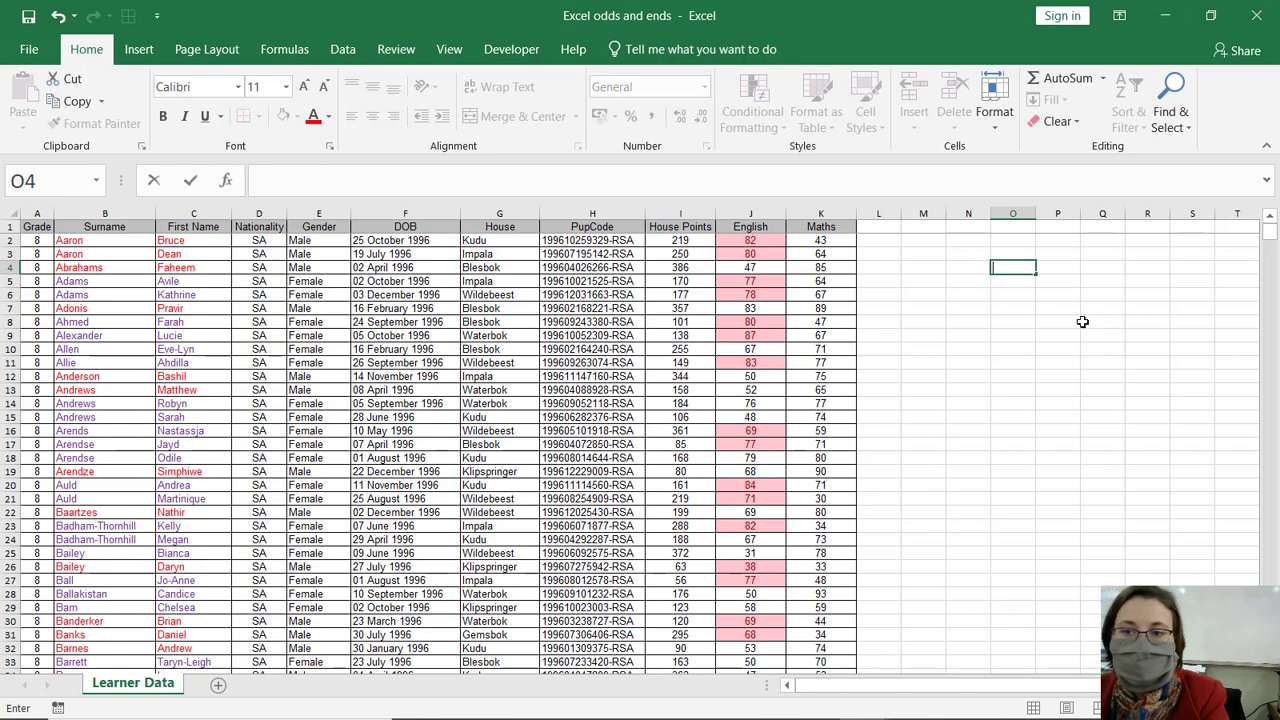
type("Kudu")
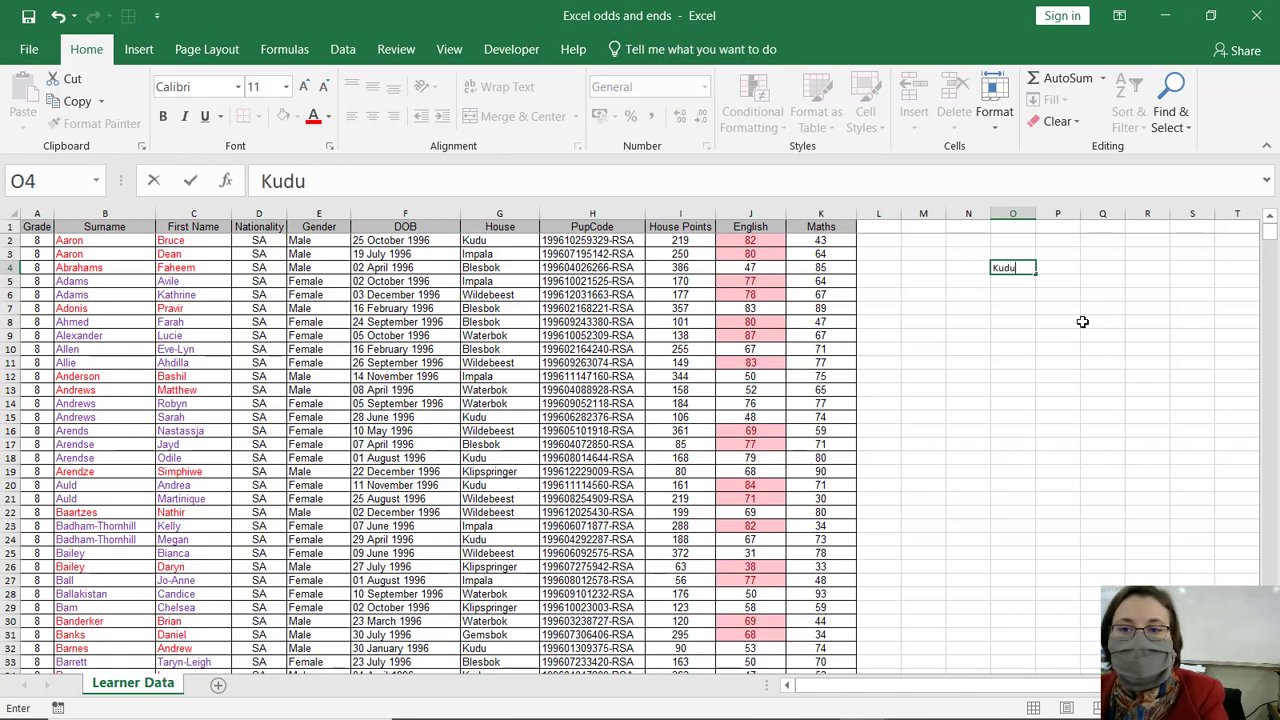
key("Return")
type("Impala")
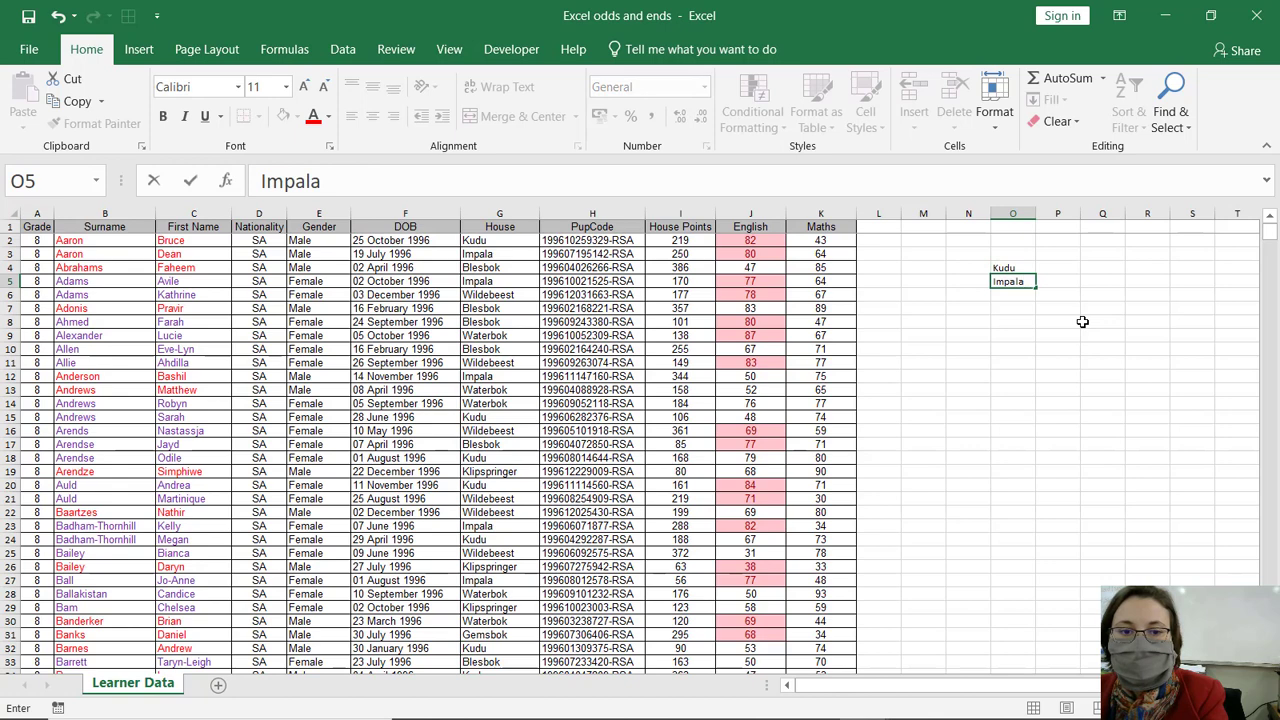
key("Return")
type("Wa")
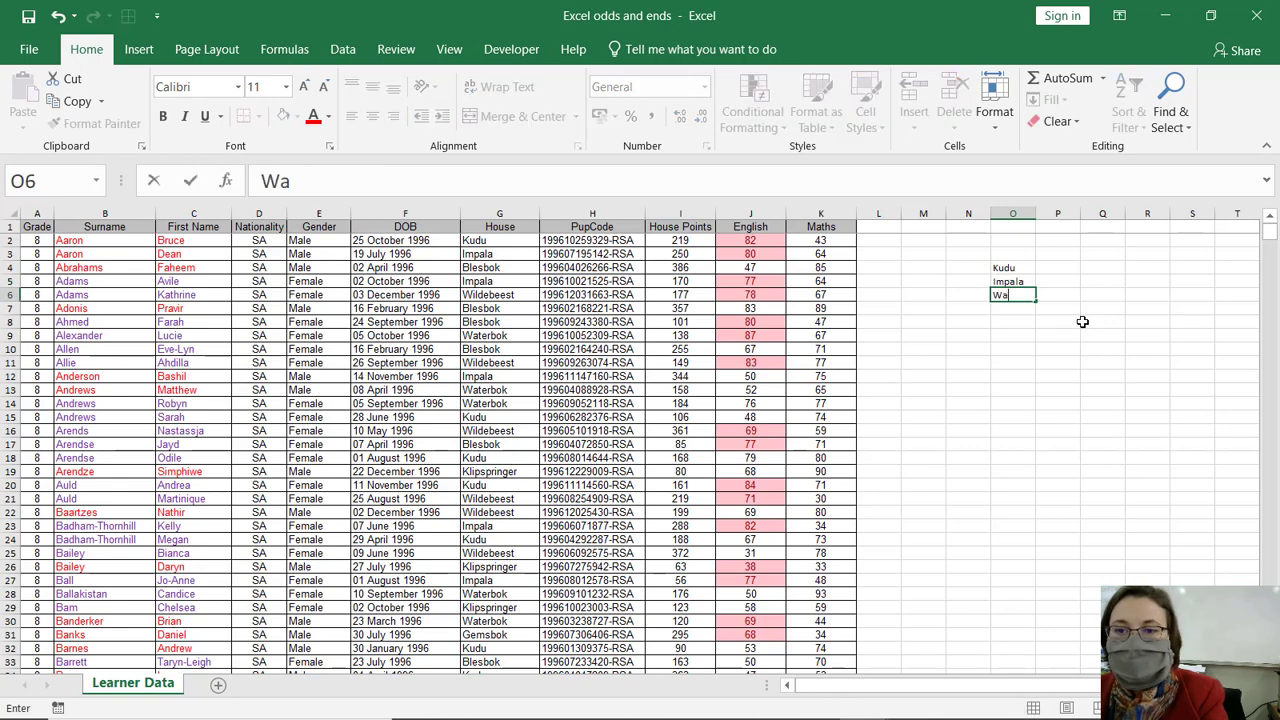
type("terbok")
key("Return")
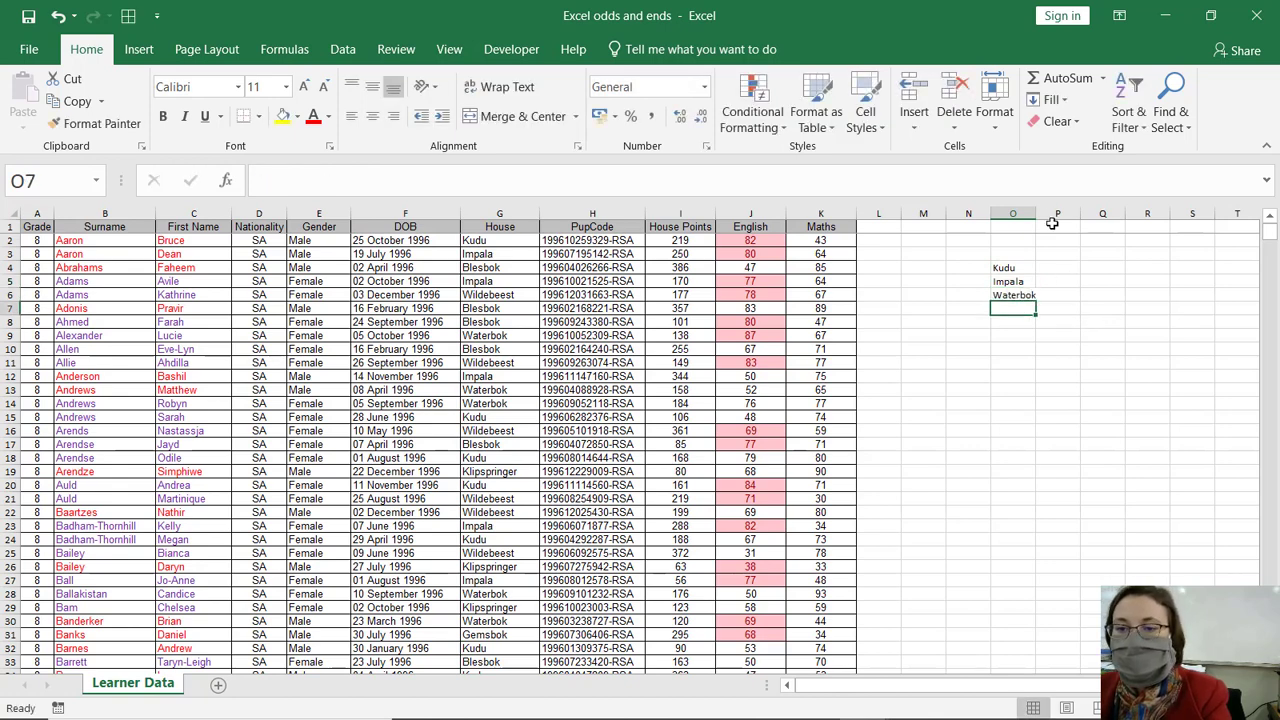
left_click_drag(1037, 209, 1046, 209)
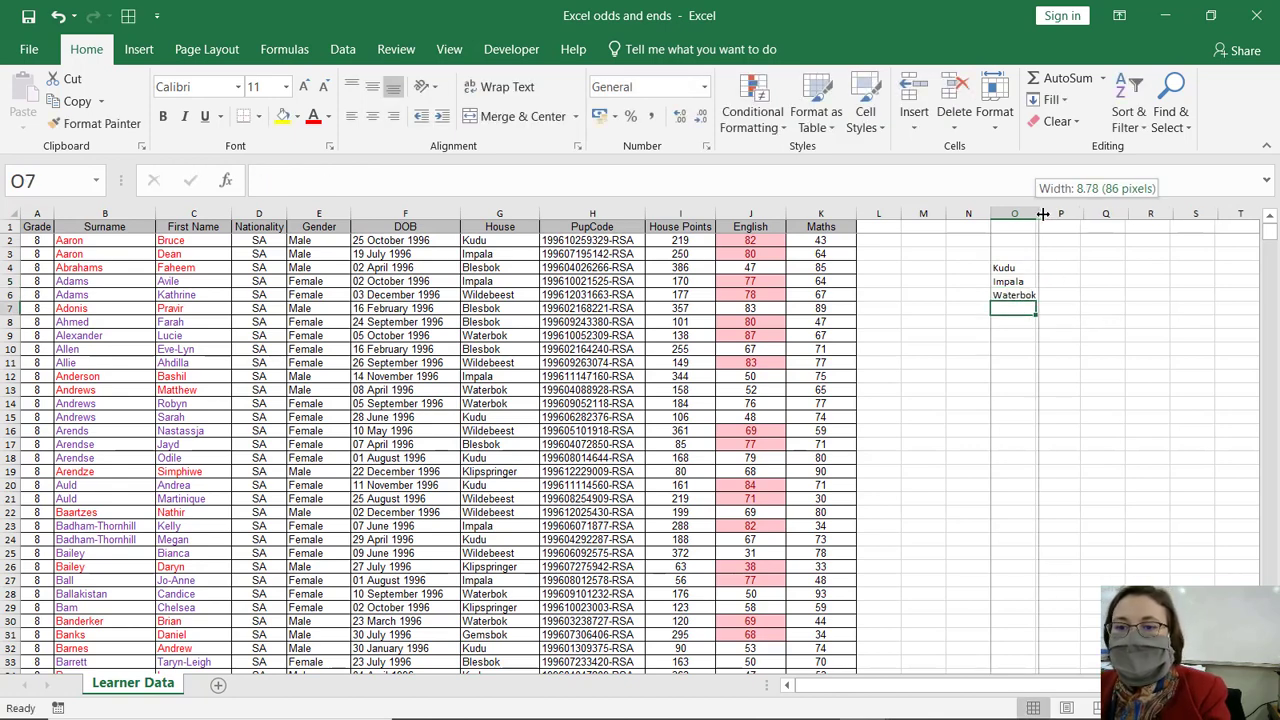
left_click(1067, 267)
Step: Start a COUNTIF formula in P4, then cancel it
type("=cou")
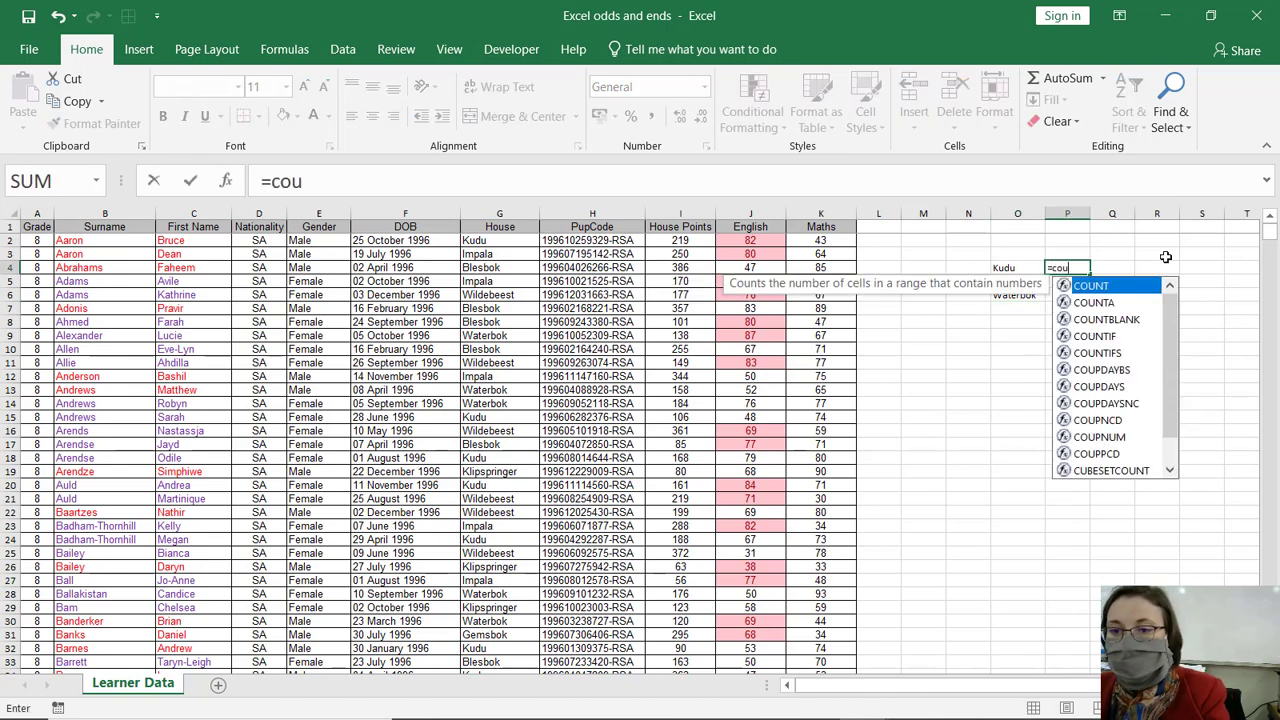
type("ntif")
key("Tab")
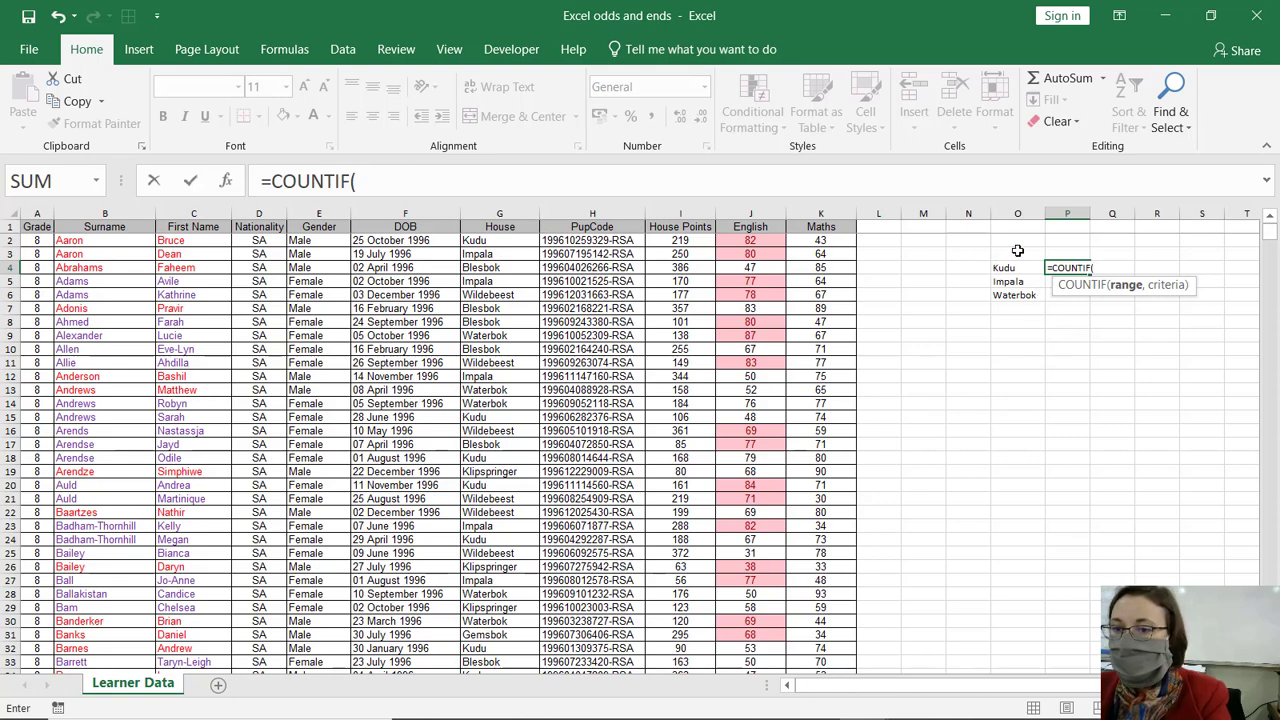
key("Escape")
Step: Select the House data G2:G2350 and name it House in the Name Box
left_click(514, 241)
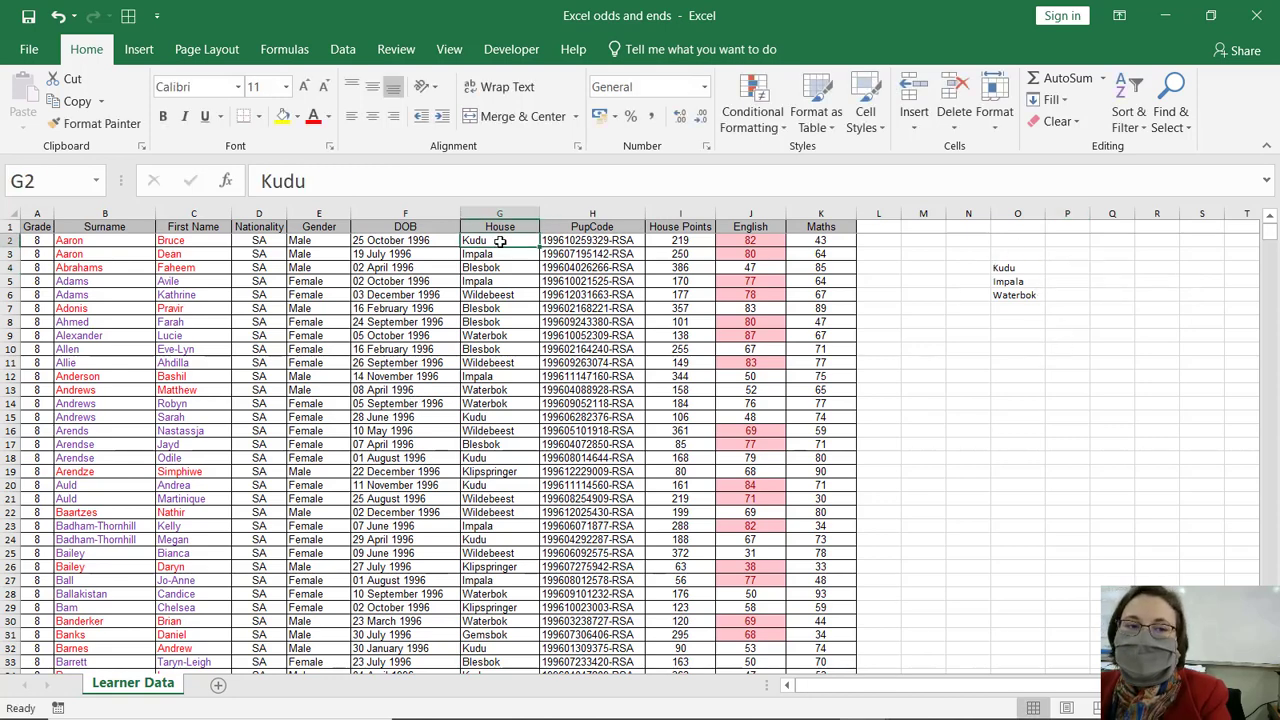
key("ctrl+shift+Down")
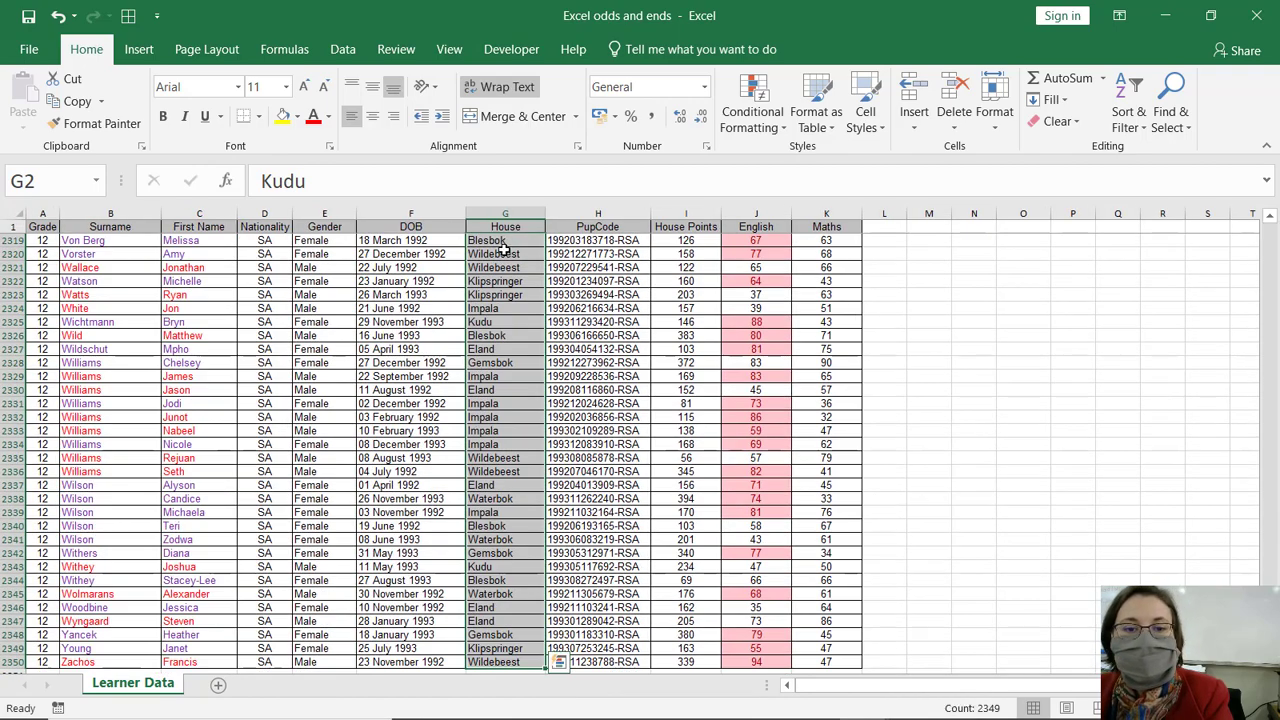
scroll(477, 545, "down", 1)
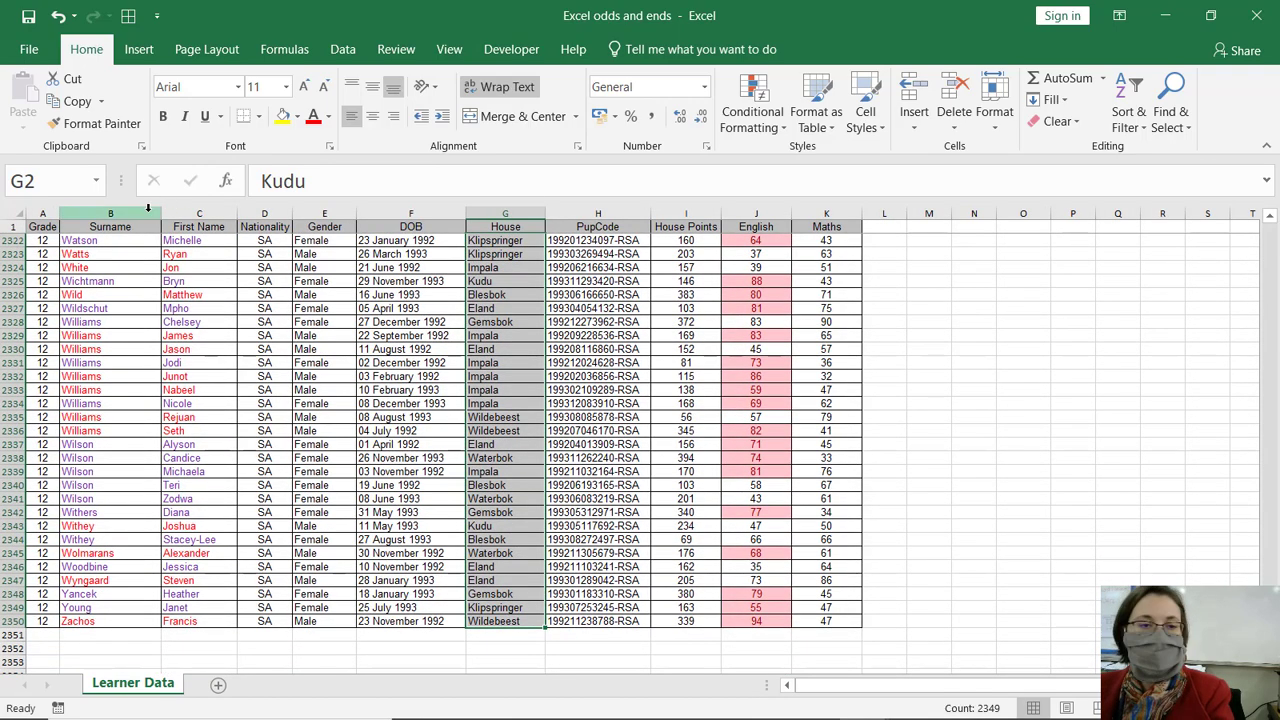
left_click(60, 181)
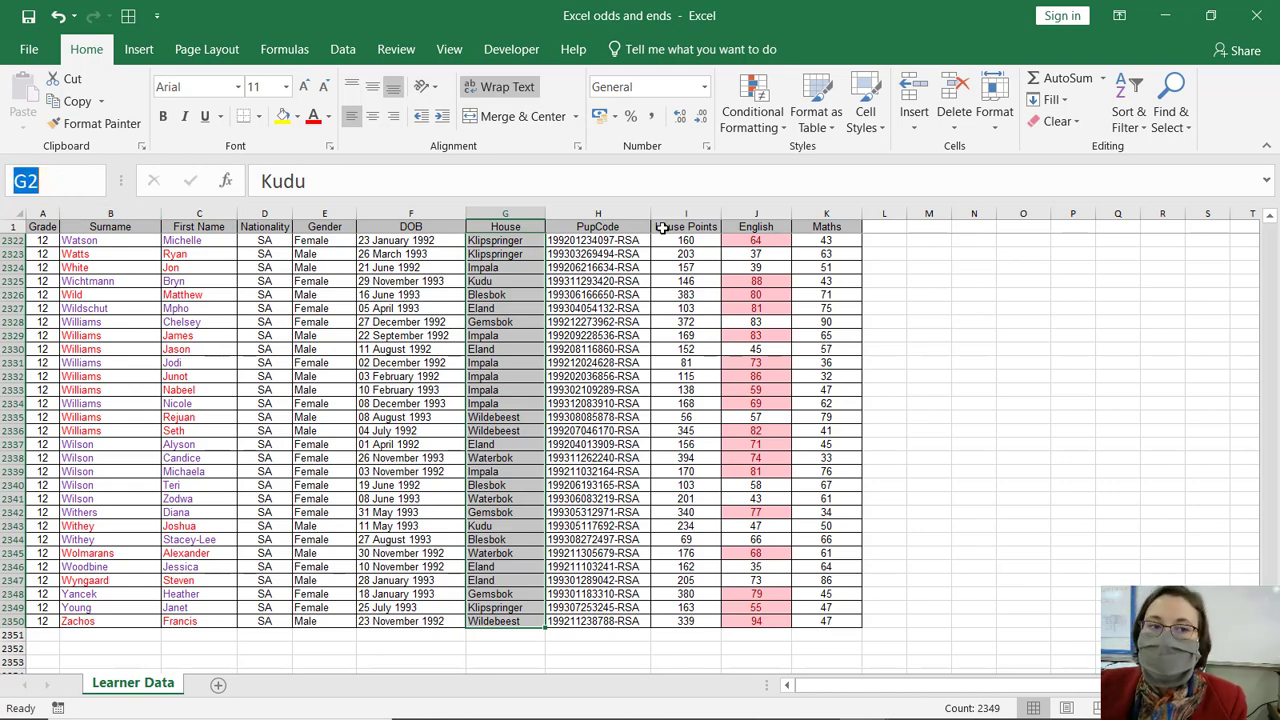
type("Hous")
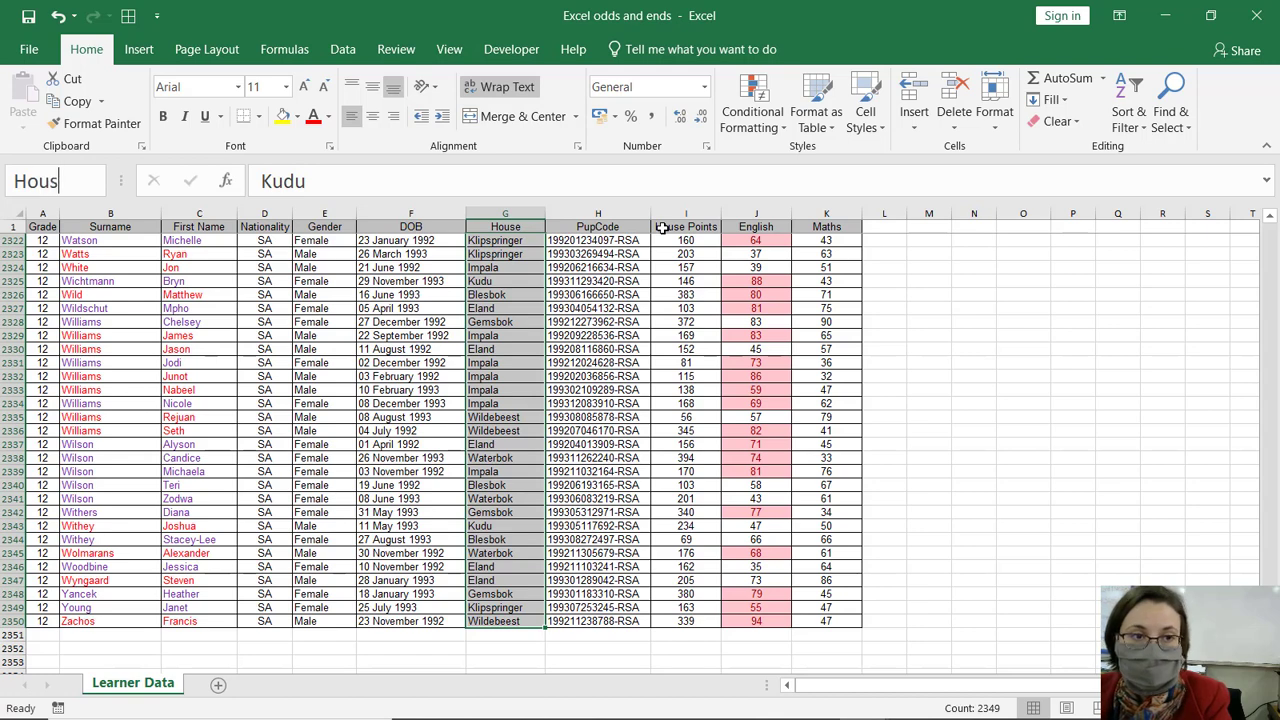
type("e")
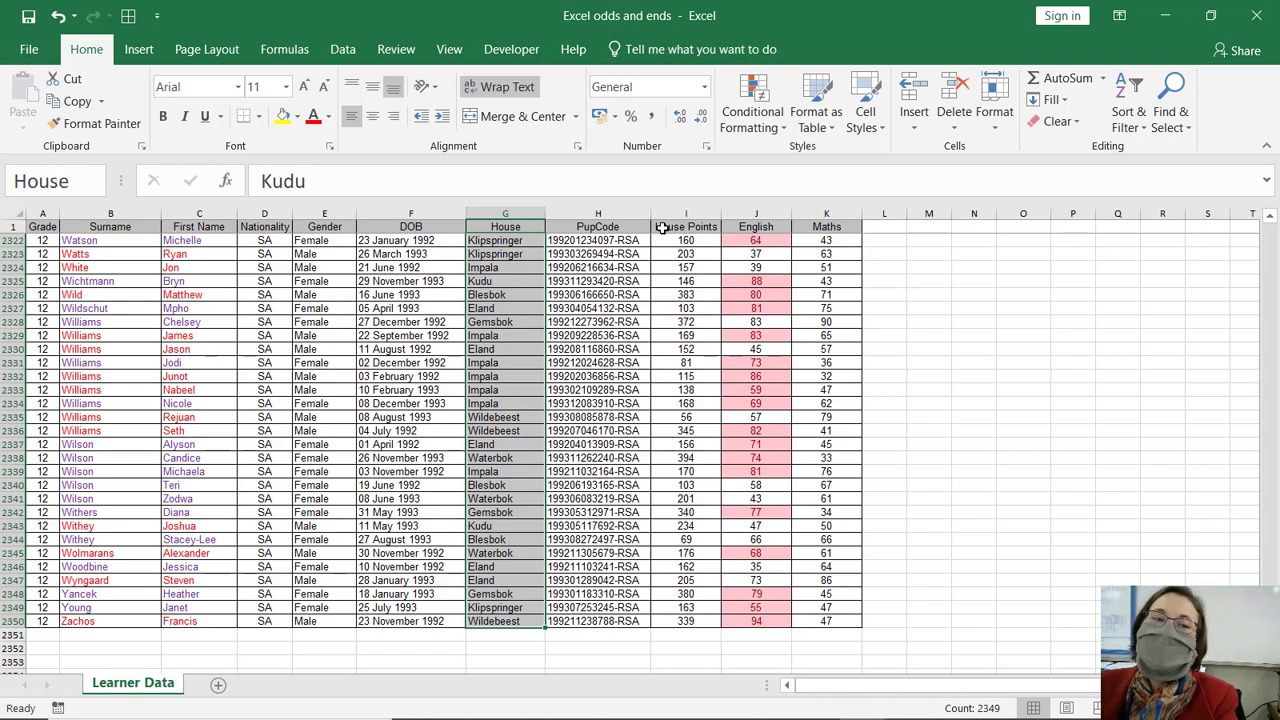
key("Return")
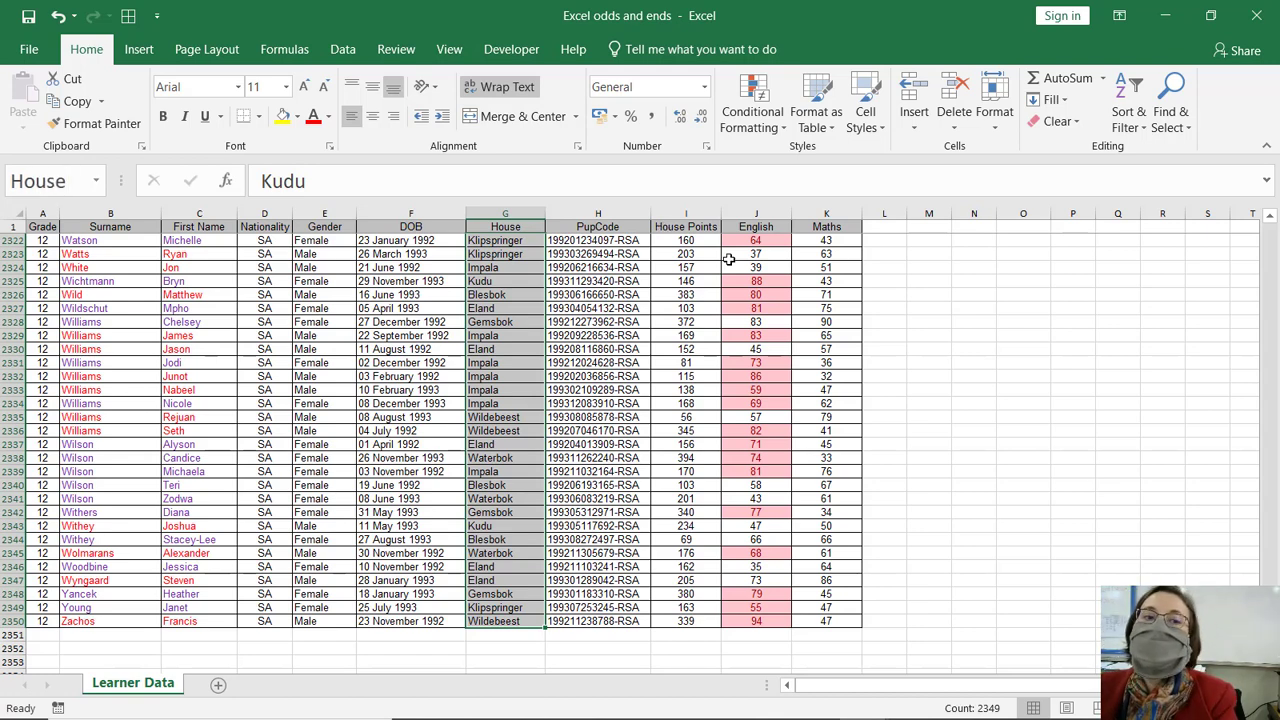
scroll(1157, 531, "up", 4)
scroll(1157, 531, "up", 4)
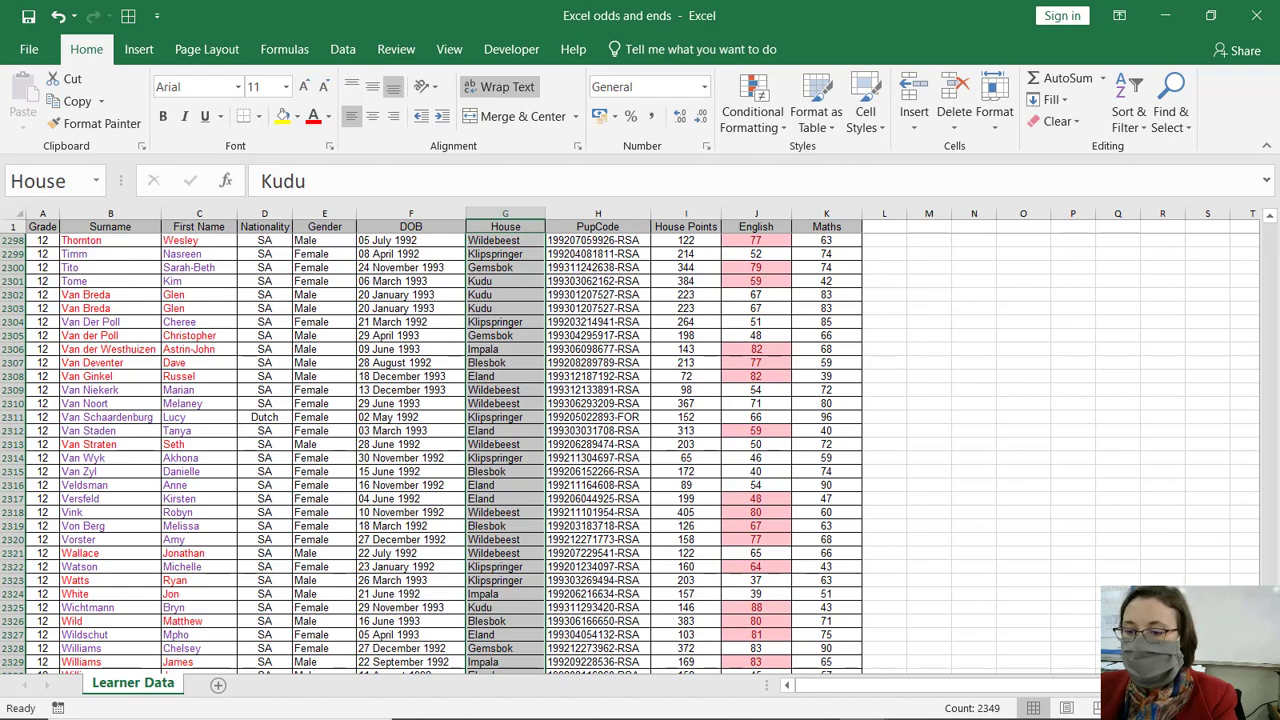
left_click_drag(1270, 305, 1270, 232)
Step: Enter =COUNTIF(House,O4) in P4 to count the Kudu learners
left_click(1037, 271)
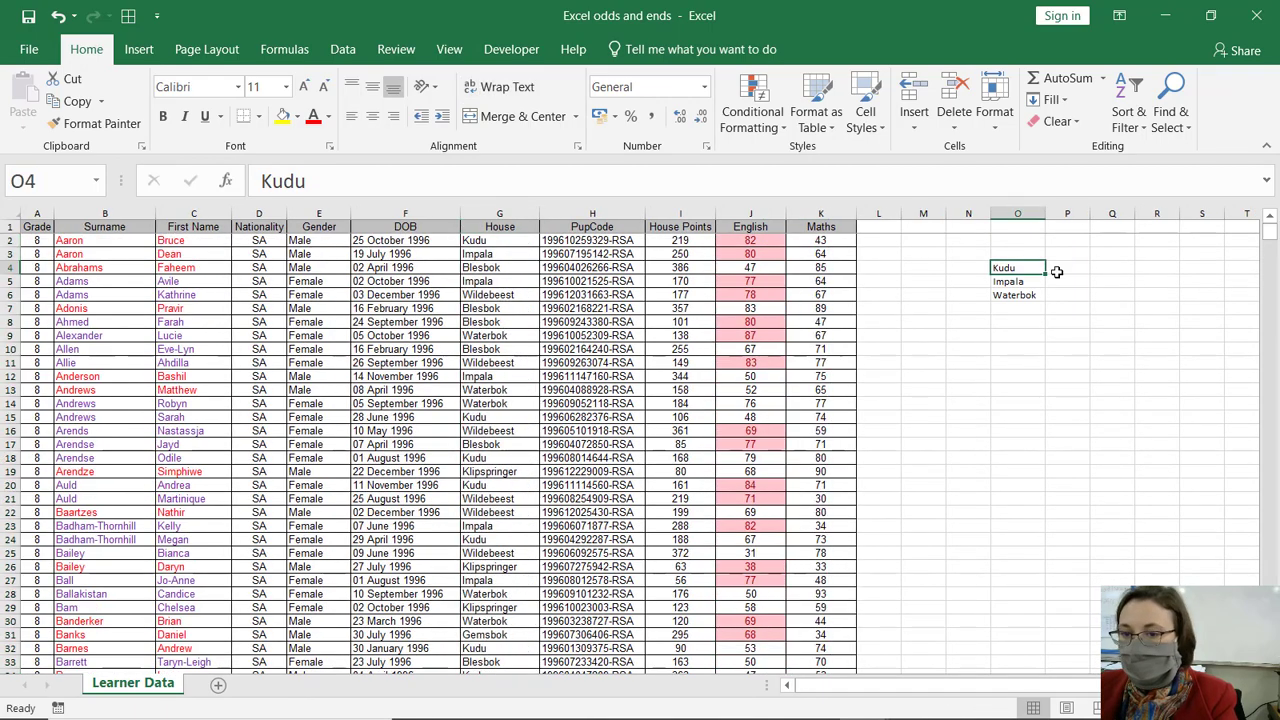
left_click(1060, 268)
type("=countif")
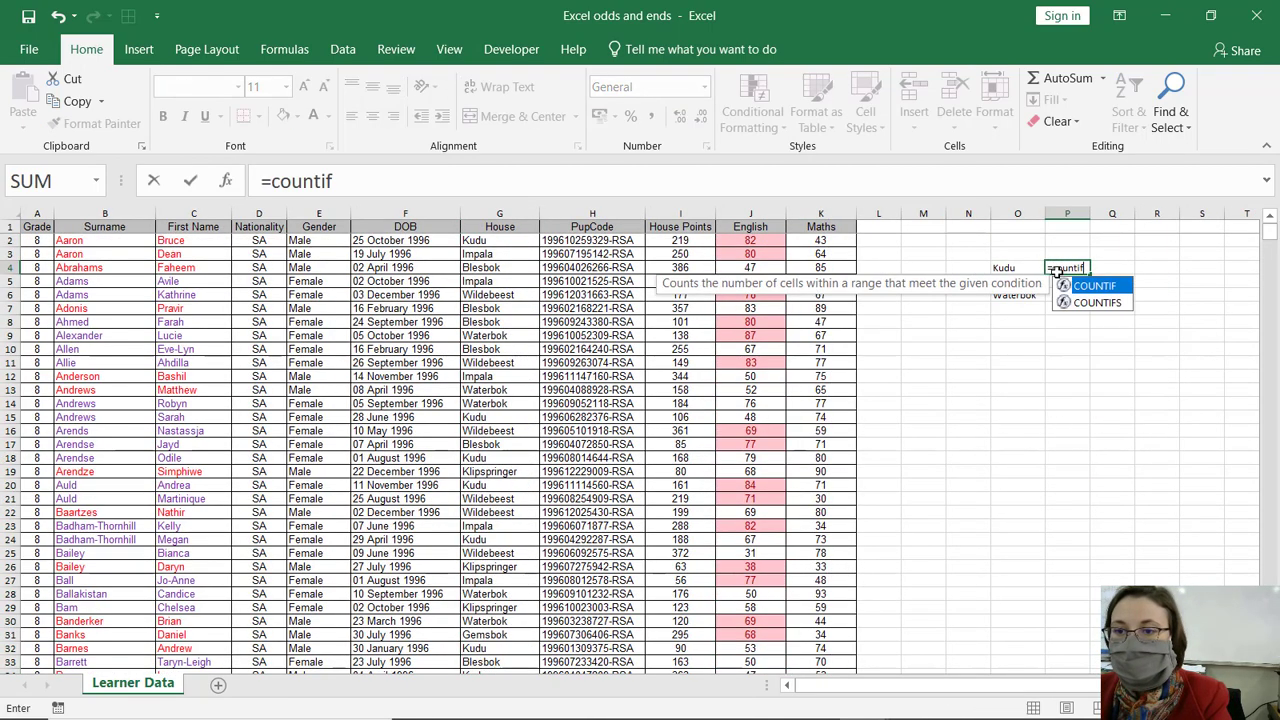
key("Tab")
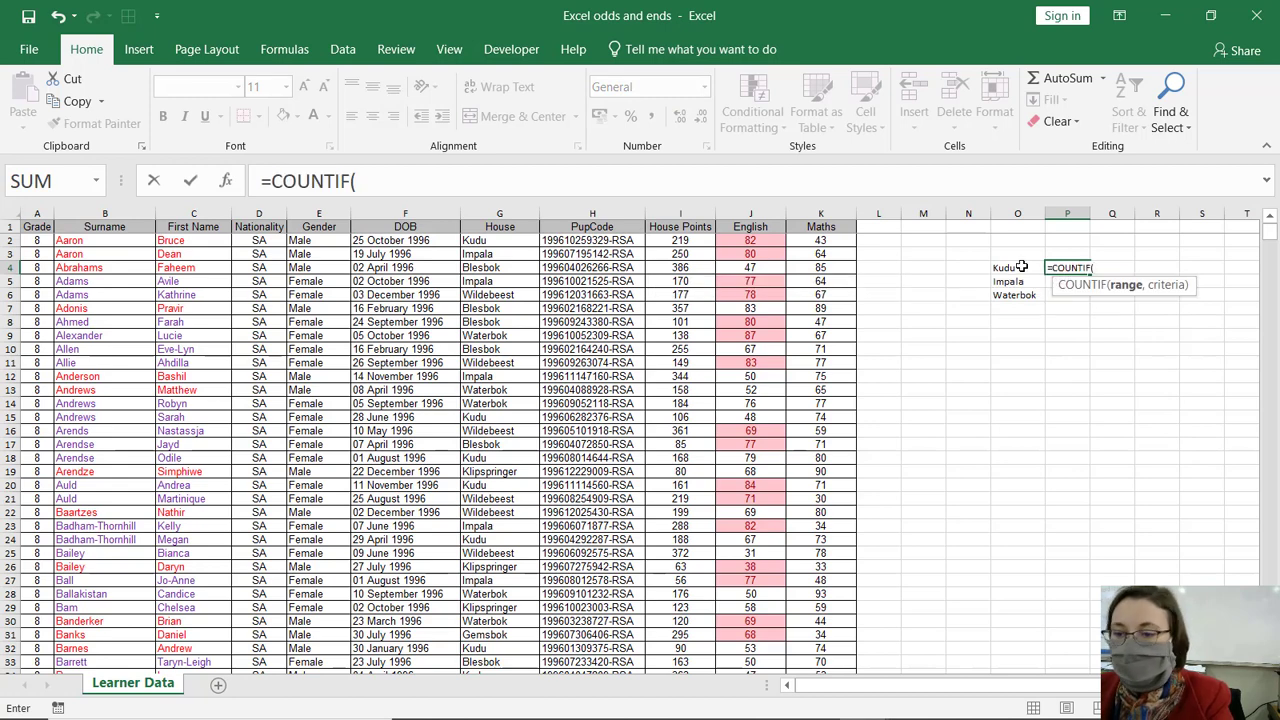
type("House")
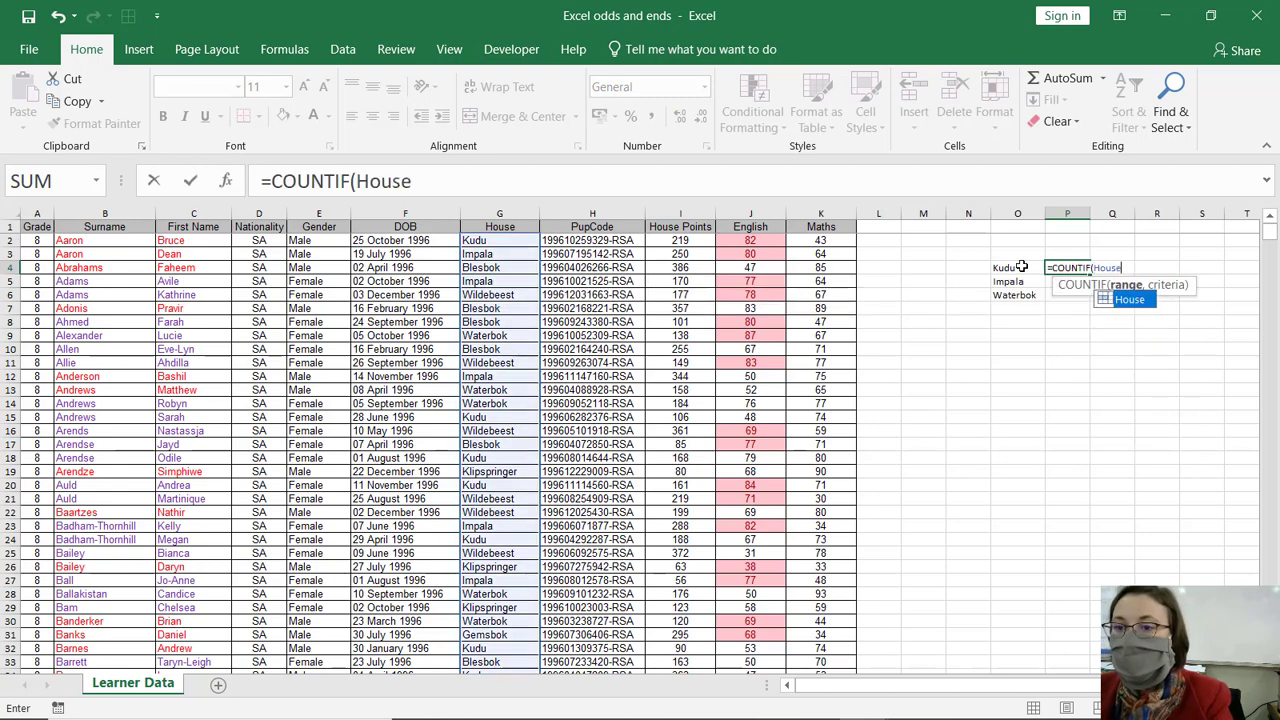
type(",")
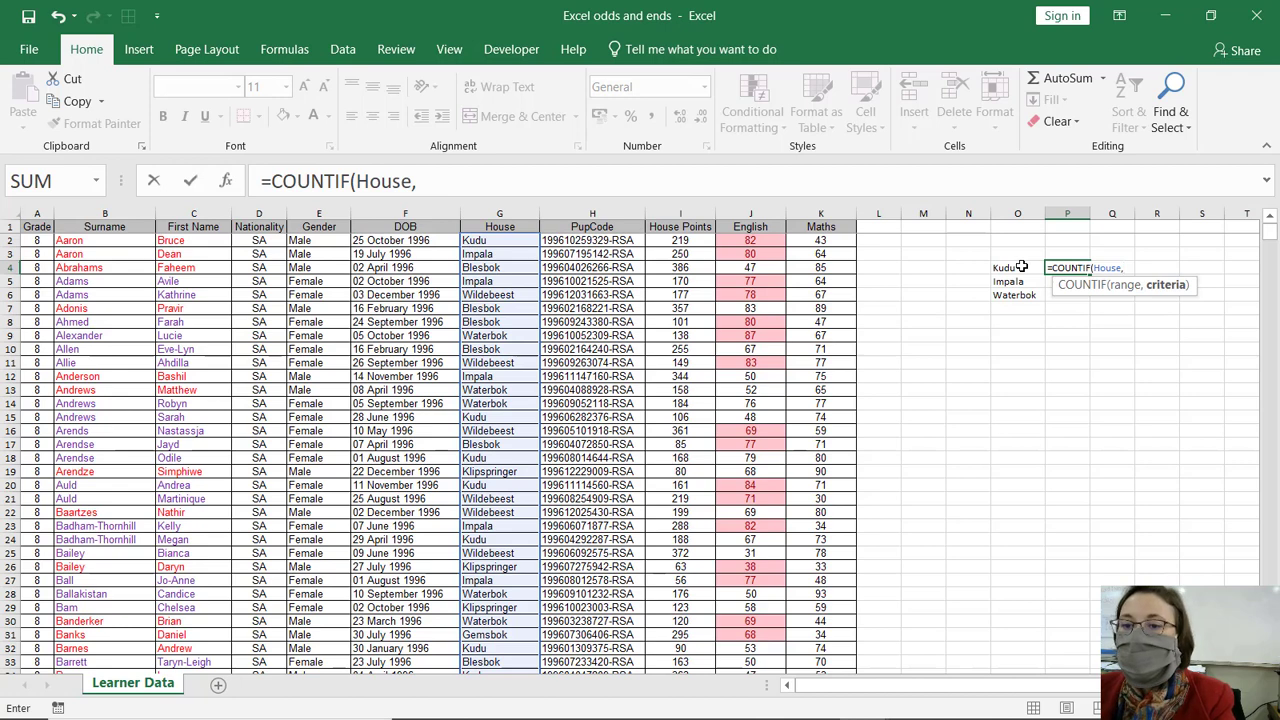
left_click(1021, 267)
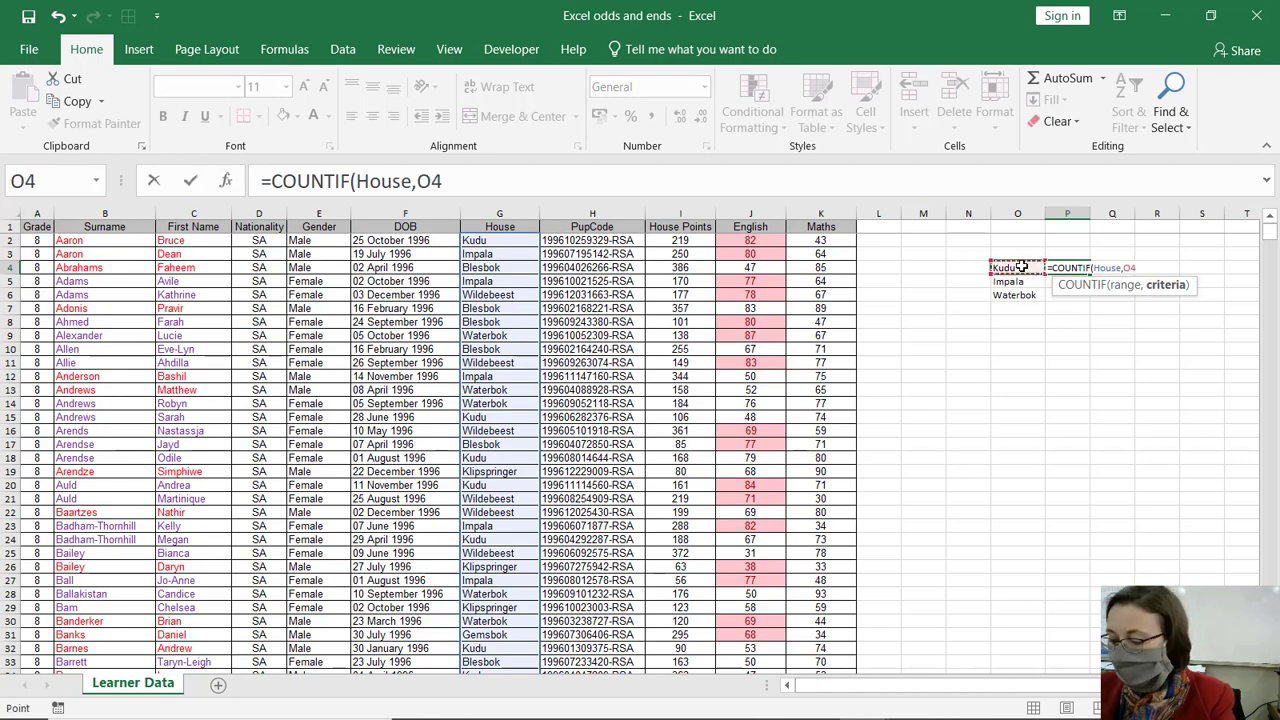
key("Return")
Step: Fill the count formula down to P6 and re-confirm the Impala and Waterbok counts
left_click(1084, 267)
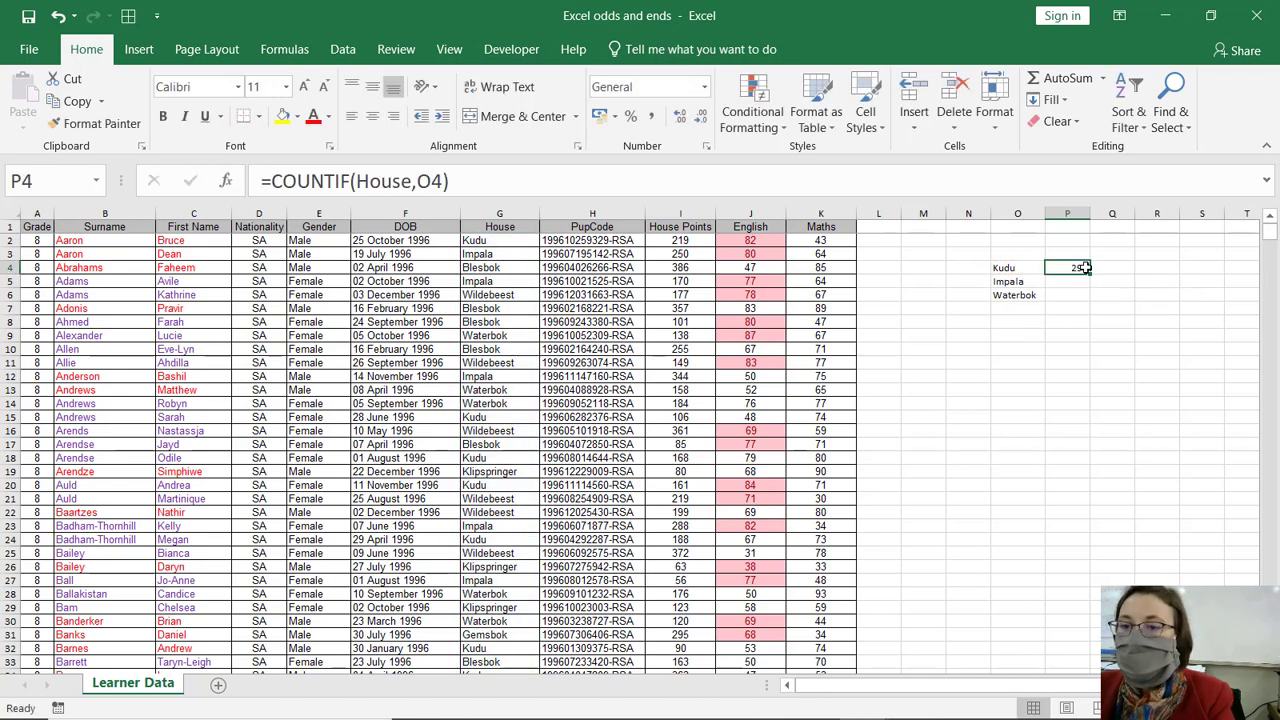
left_click_drag(1090, 270, 1088, 297)
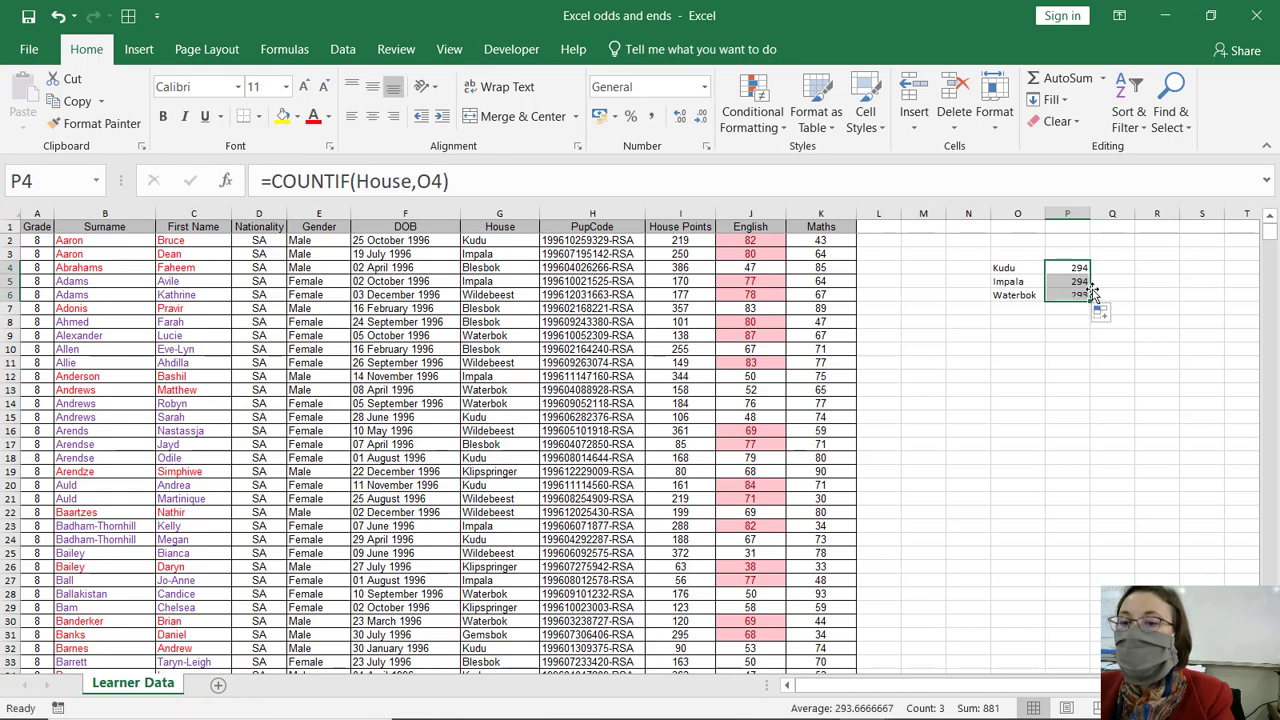
left_click(1084, 282)
left_click(958, 180)
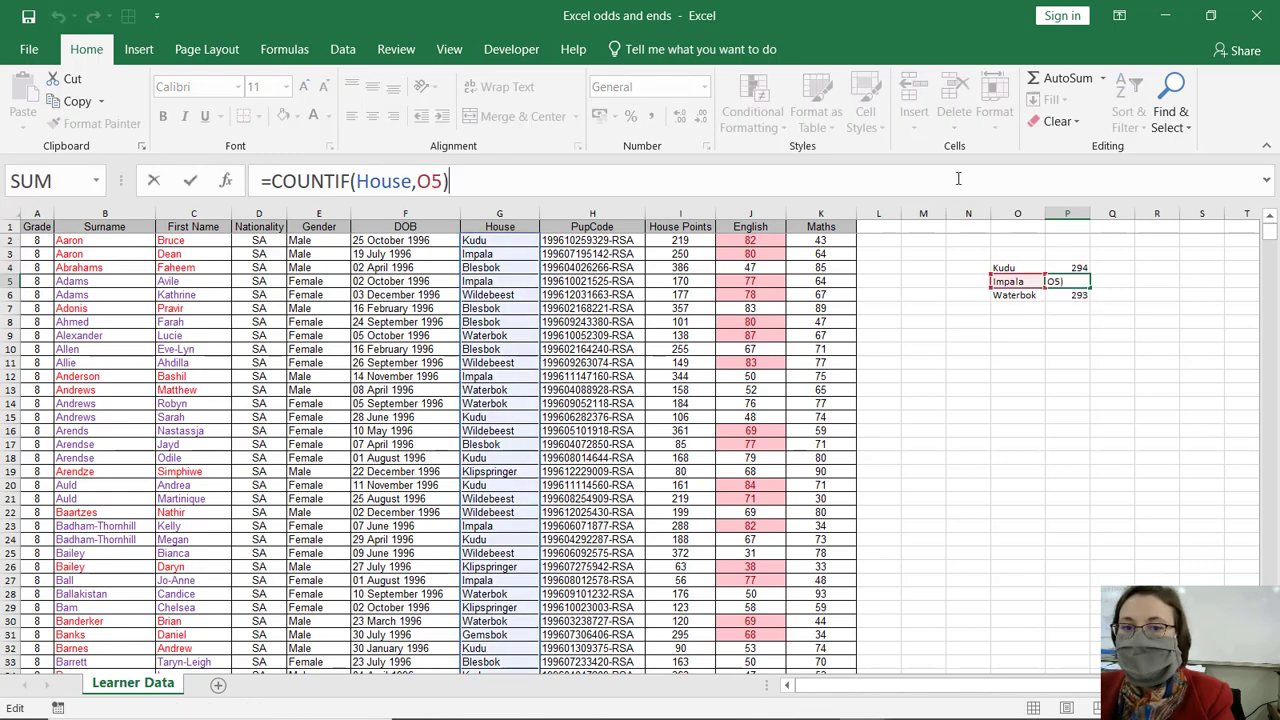
key("Return")
left_click(958, 180)
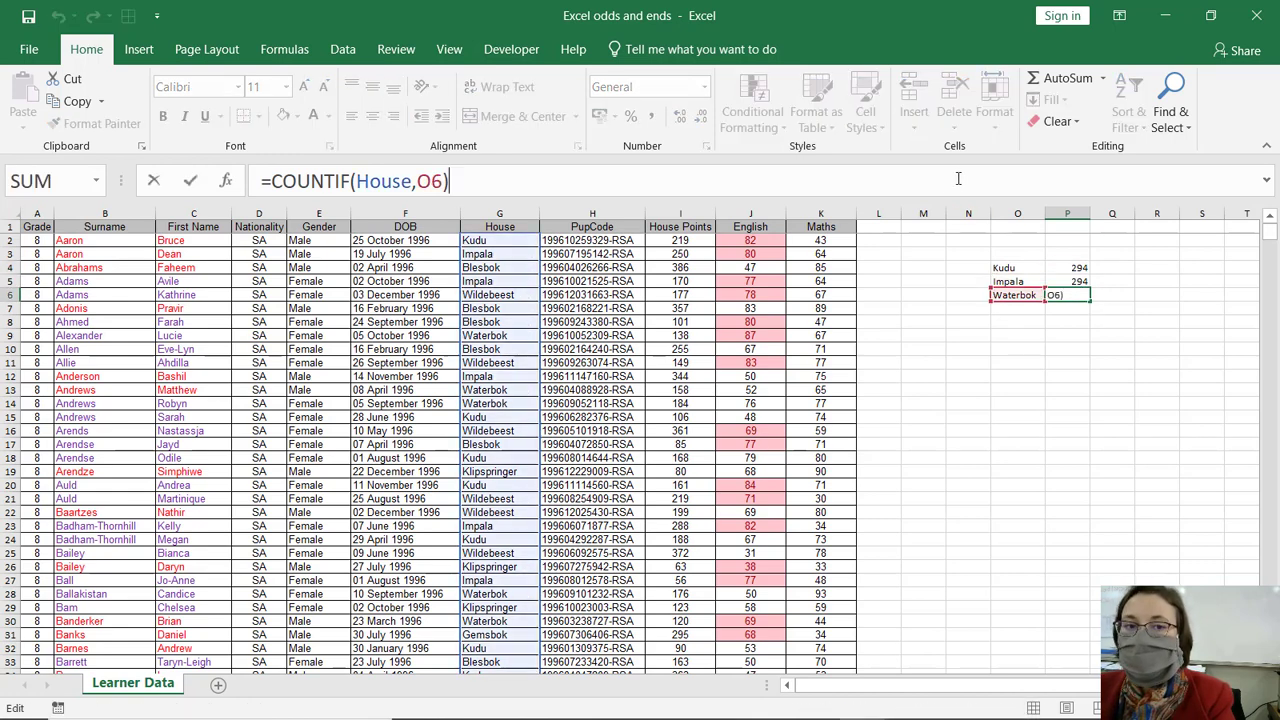
key("Return")
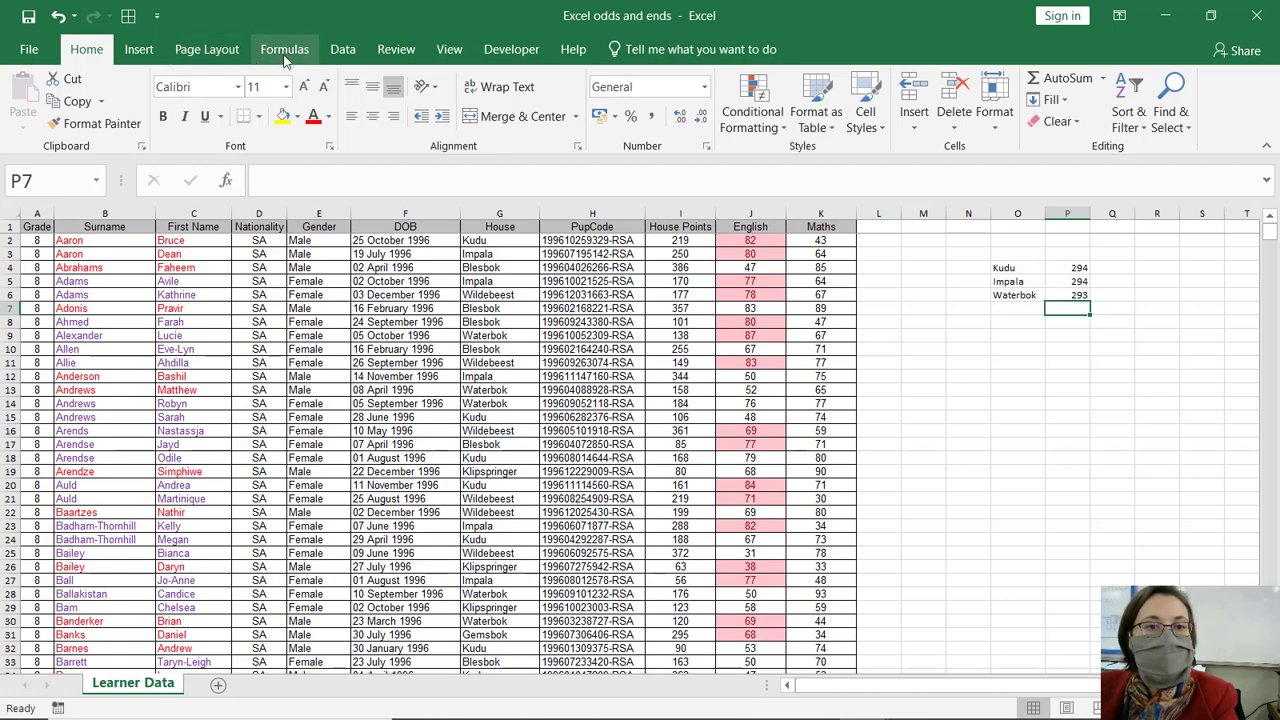
Step: Rename the defined name House to Houses in the Name Manager
left_click(335, 49)
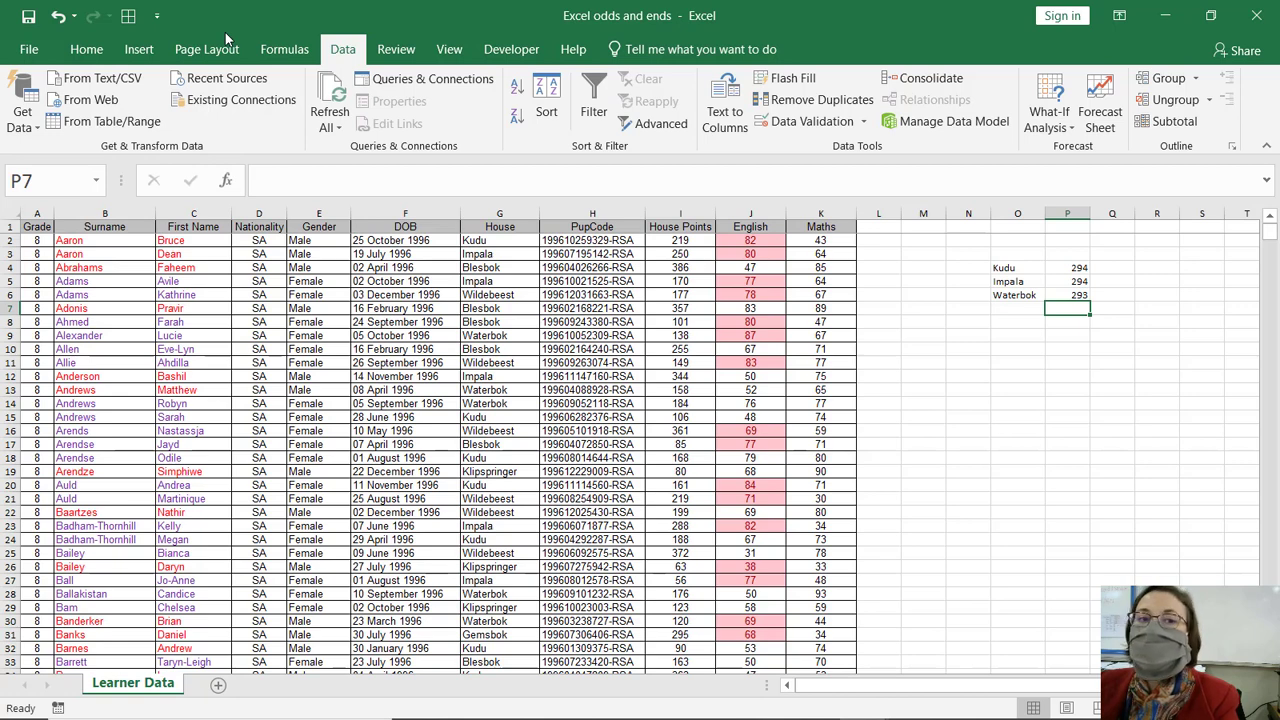
left_click(297, 49)
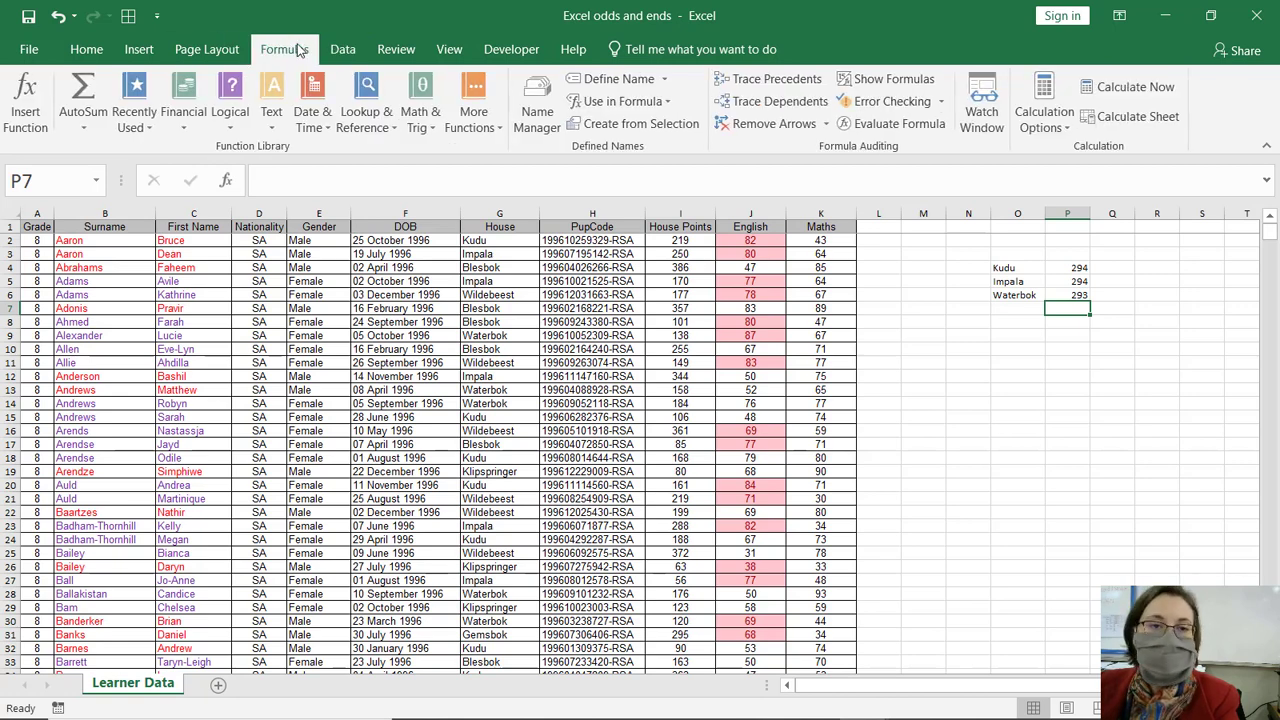
left_click(539, 115)
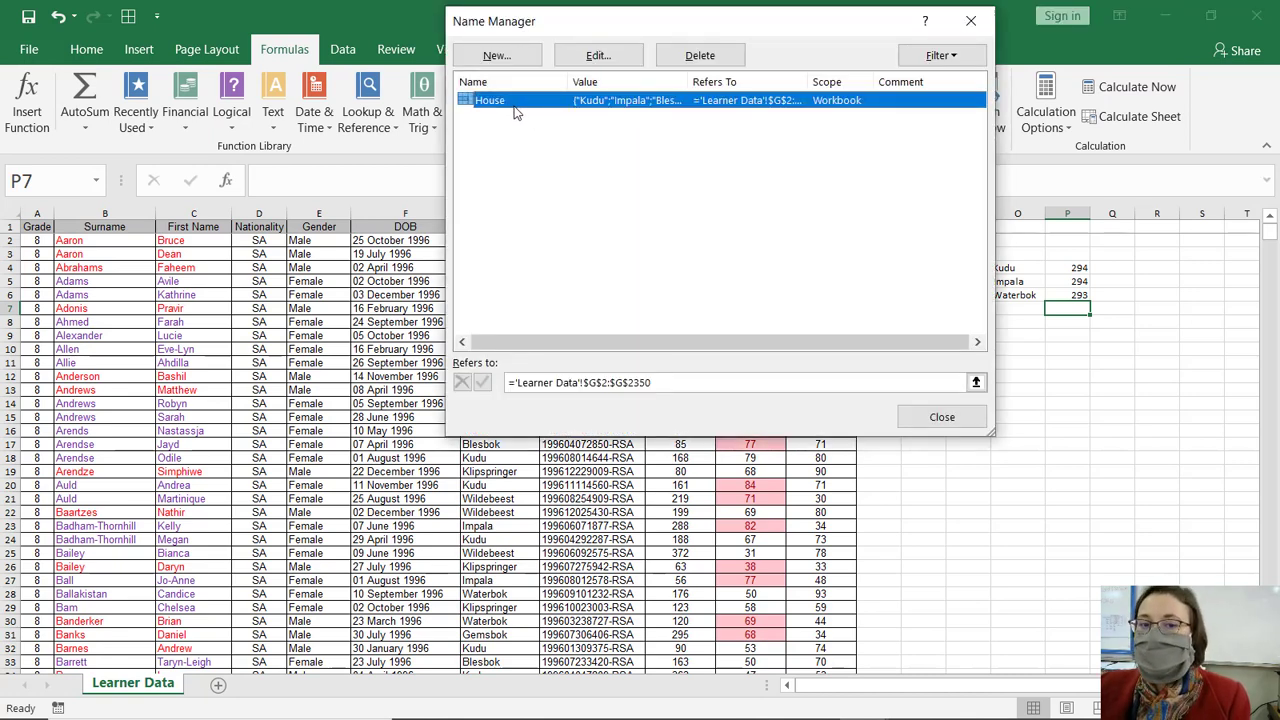
left_click(605, 58)
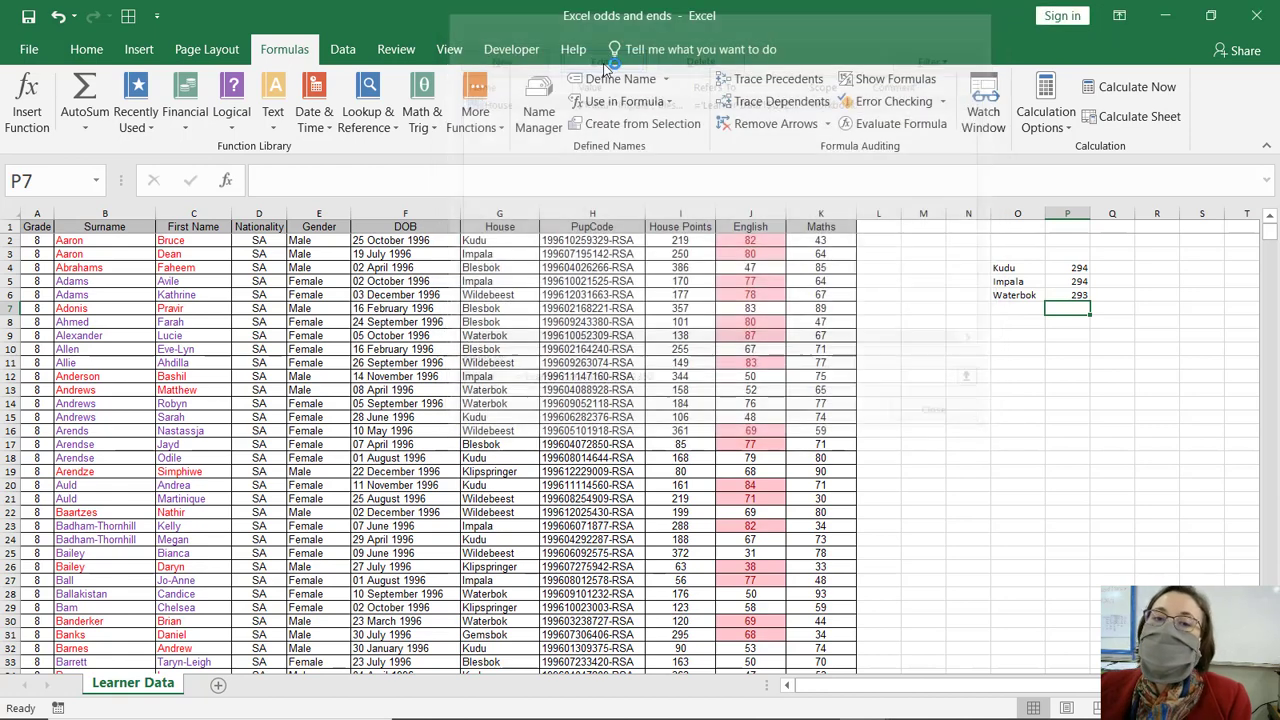
left_click(665, 150)
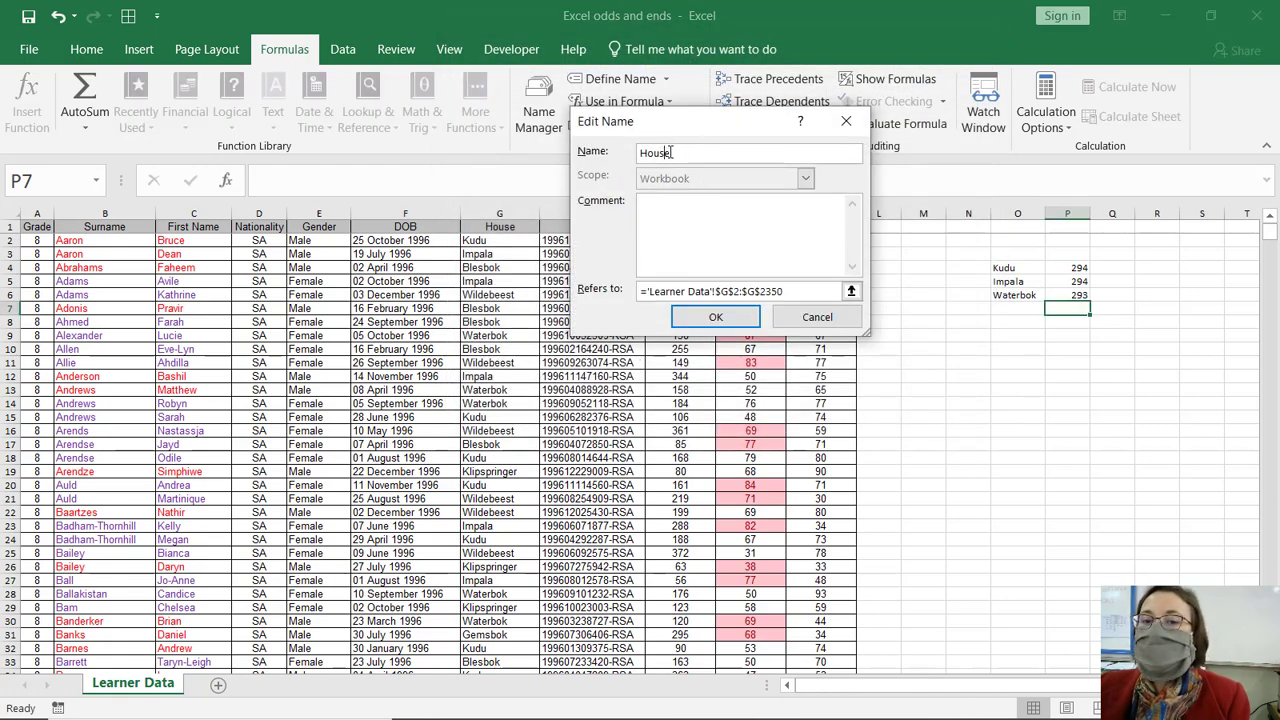
type("s")
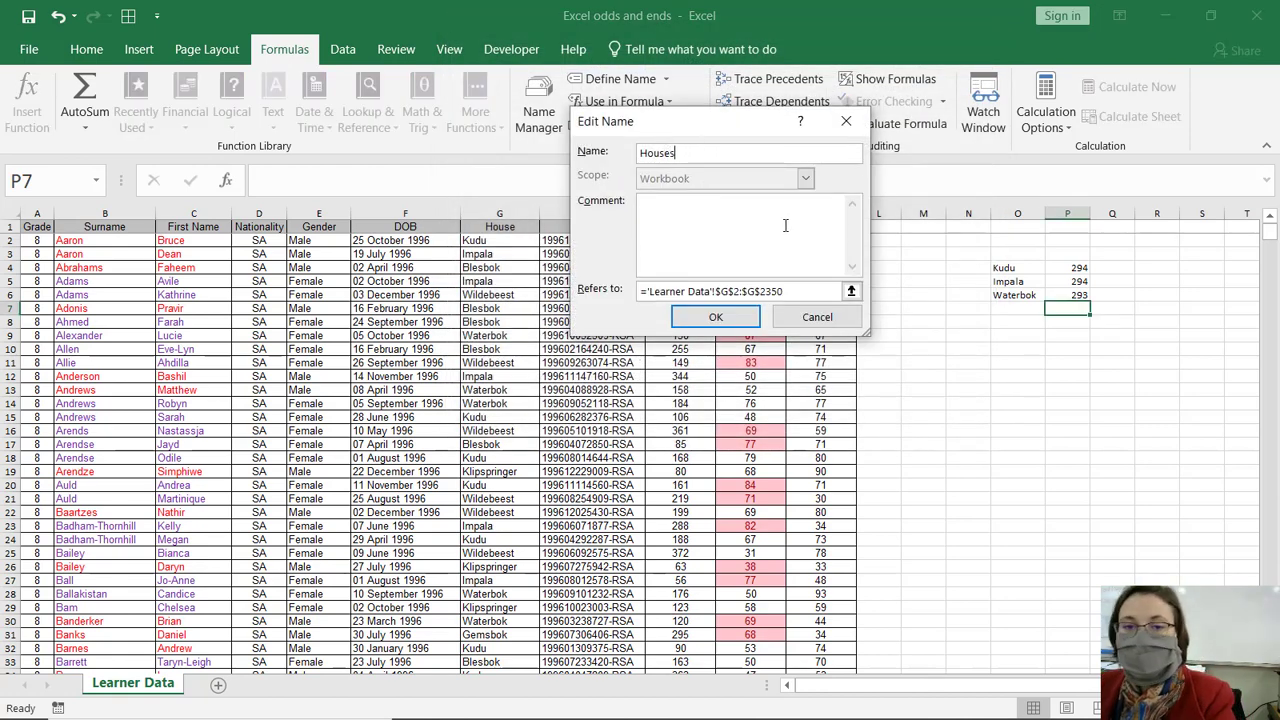
left_click(748, 315)
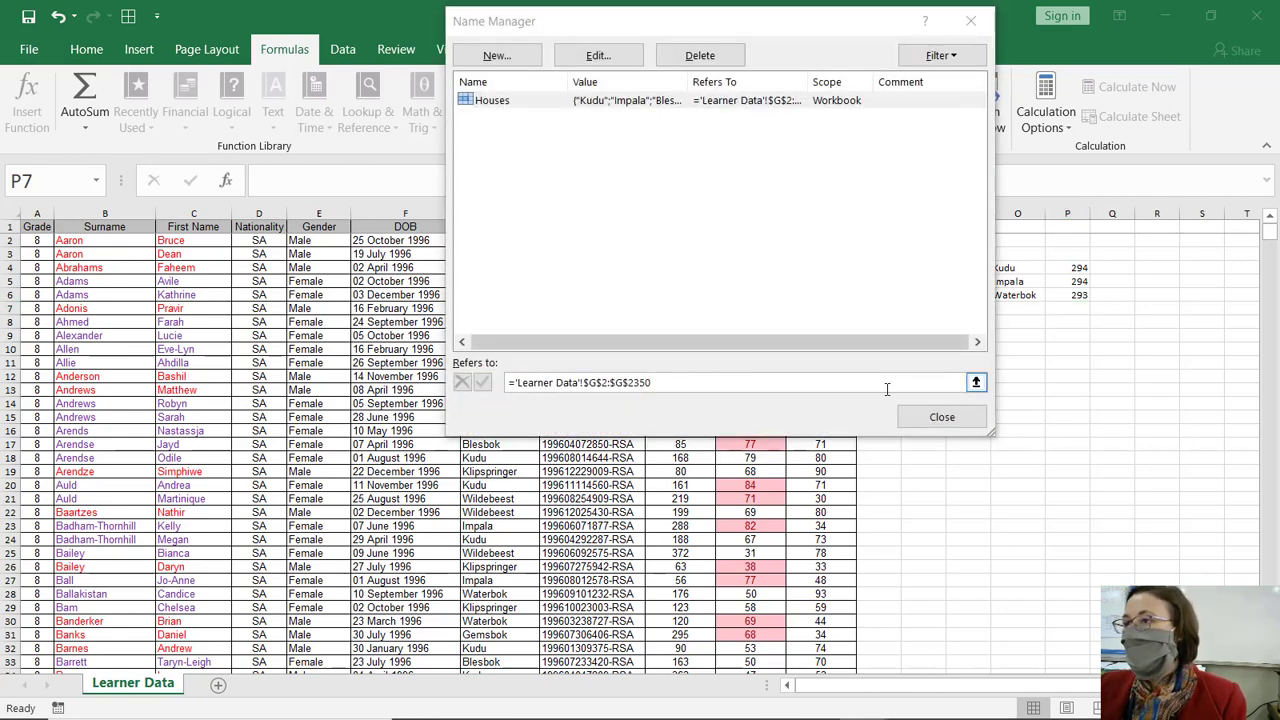
left_click(924, 420)
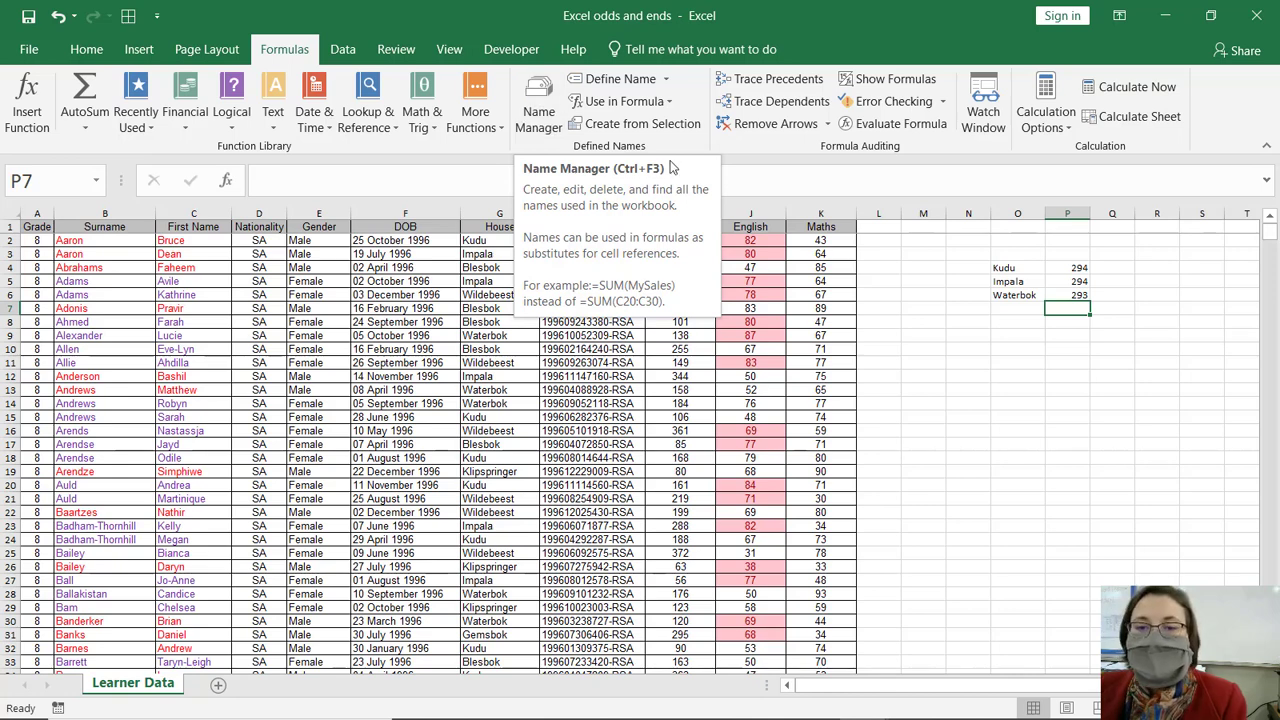
Step: Delete the house list and counts in O4:P6, then switch to Acrobat Reader
left_click(917, 370)
left_click_drag(1005, 267, 1041, 298)
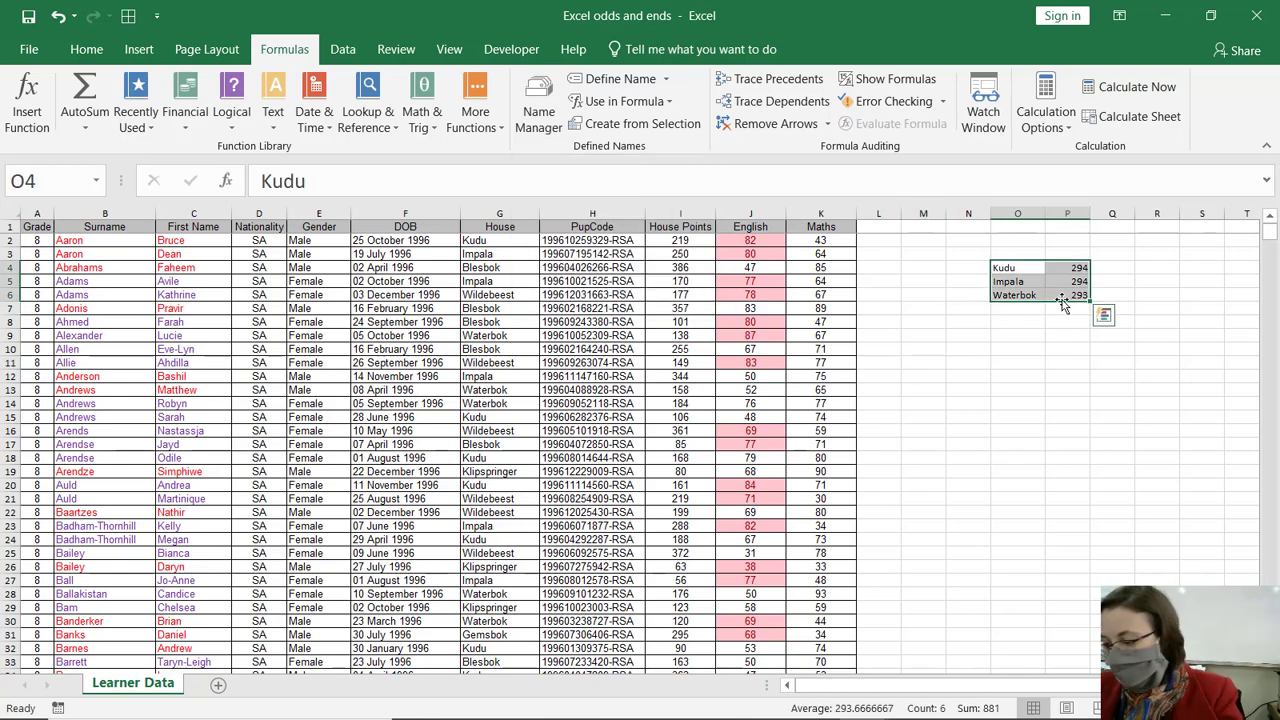
key("Delete")
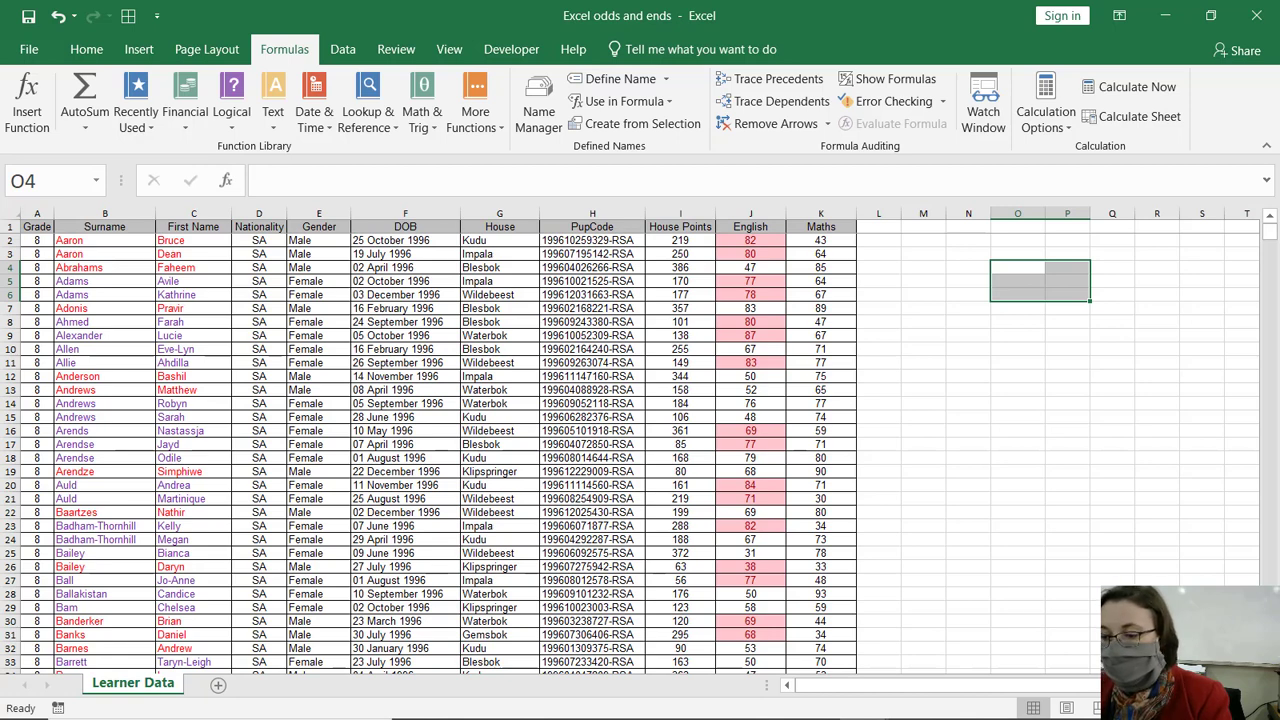
key("alt+Tab")
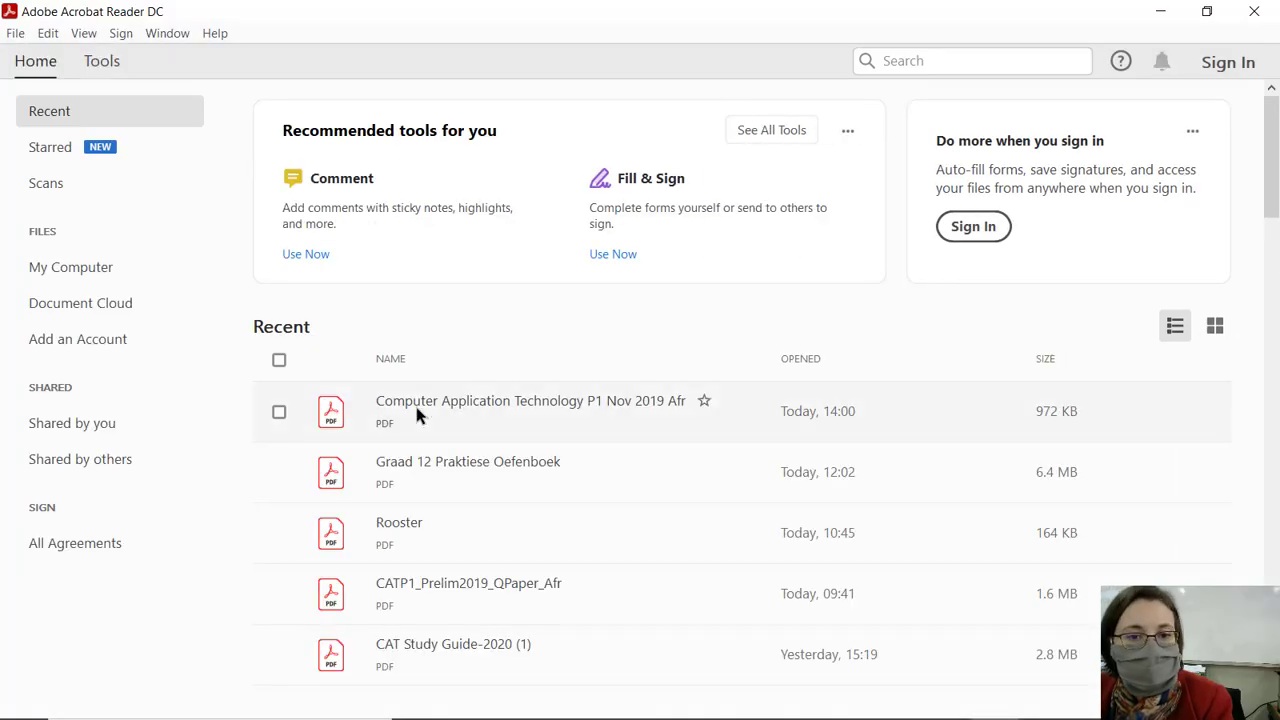
Step: Page through the PDF to the variations on known functions section
scroll(418, 415, "down", 1)
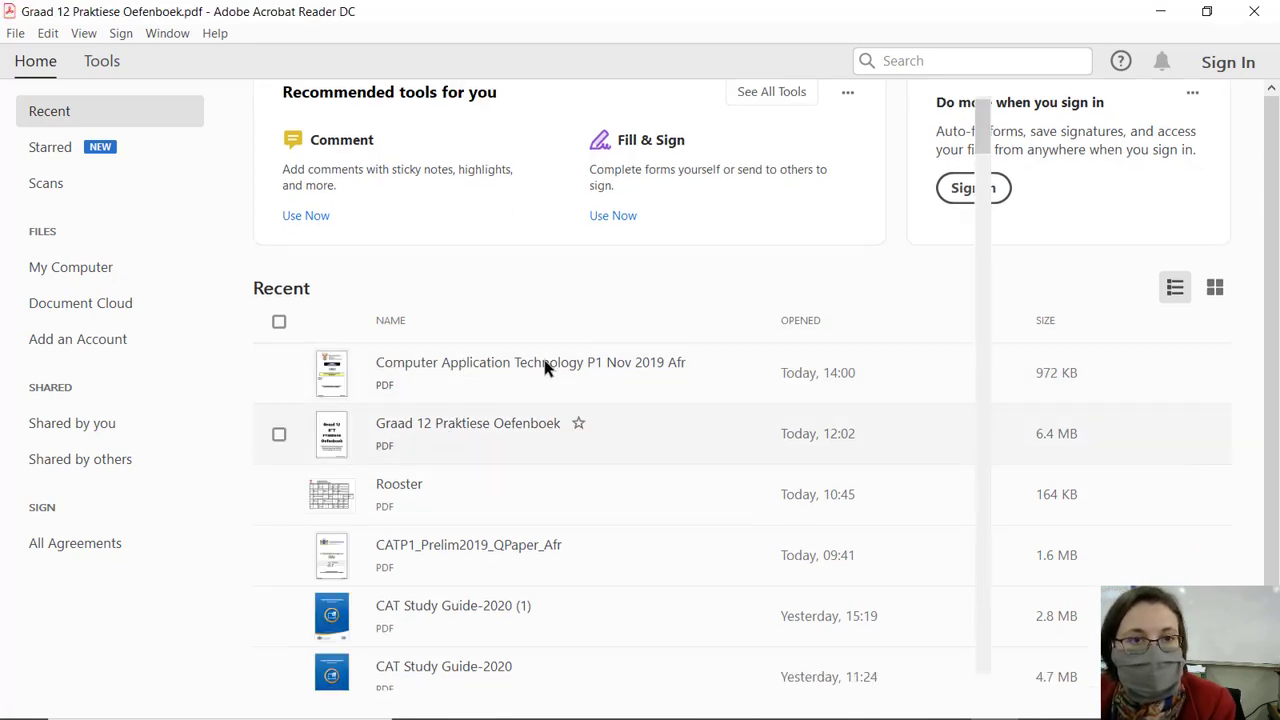
left_click(316, 101)
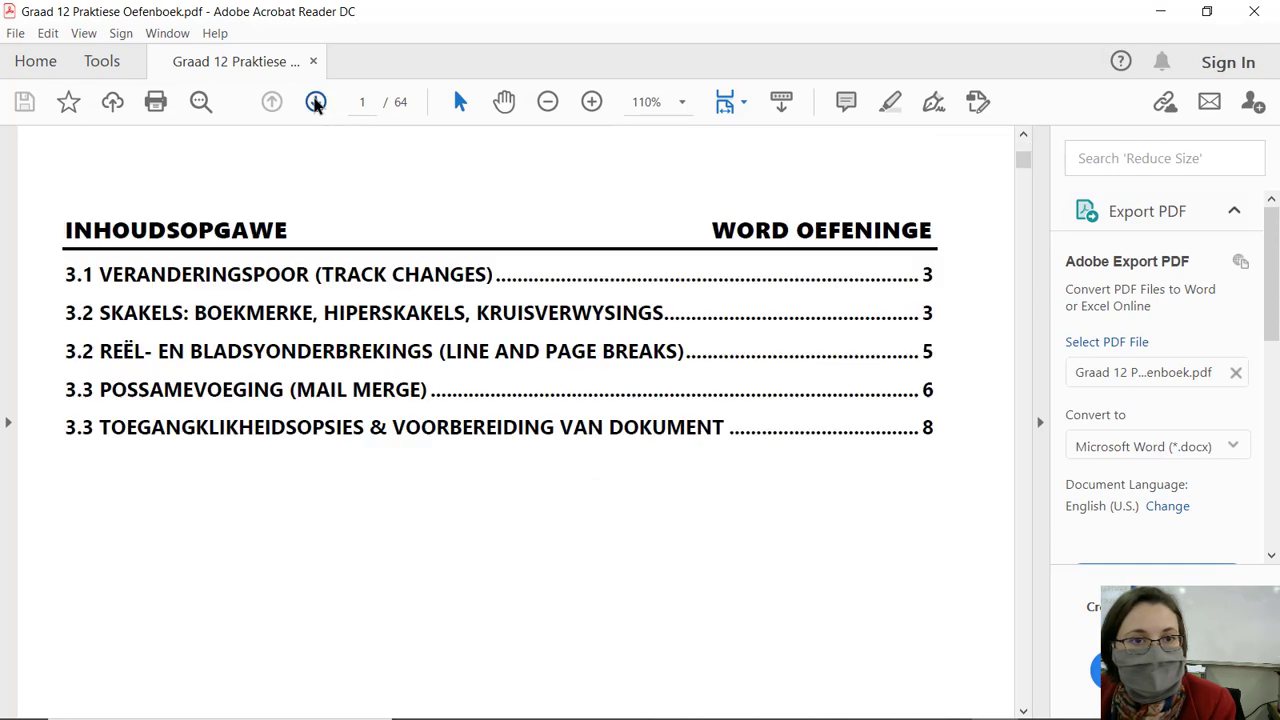
left_click(232, 435)
left_click(316, 101)
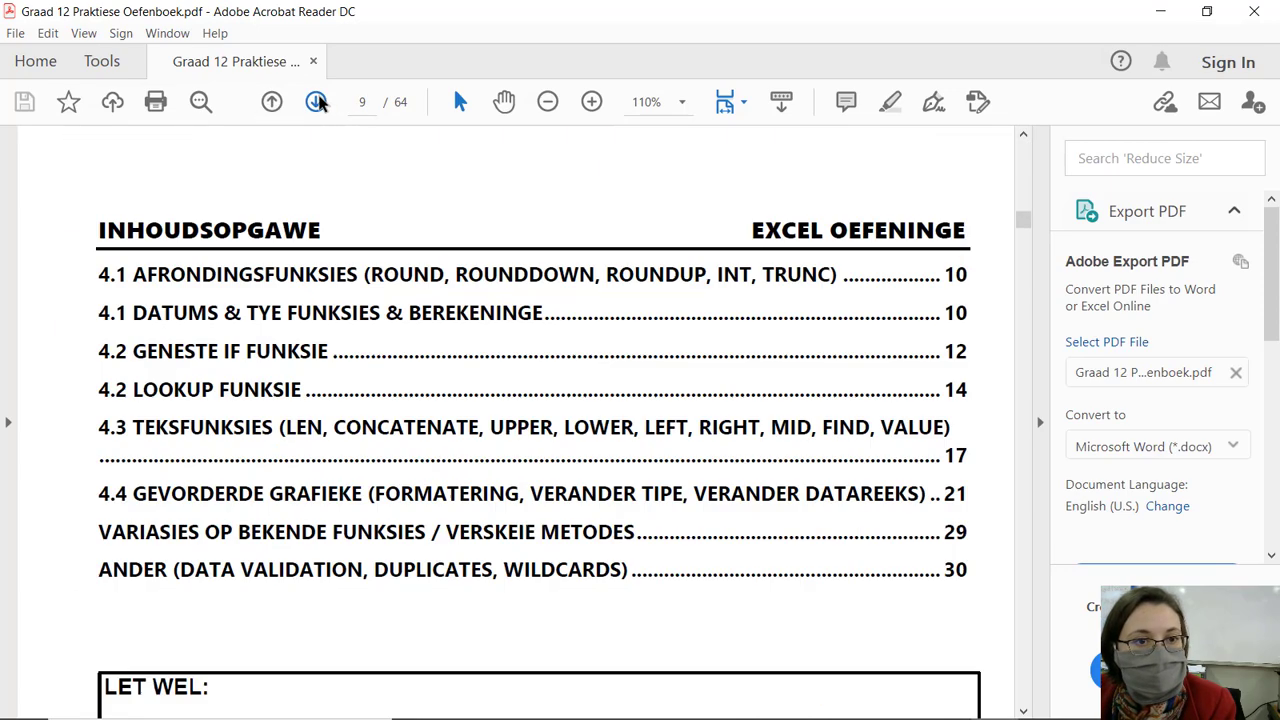
left_click(226, 538)
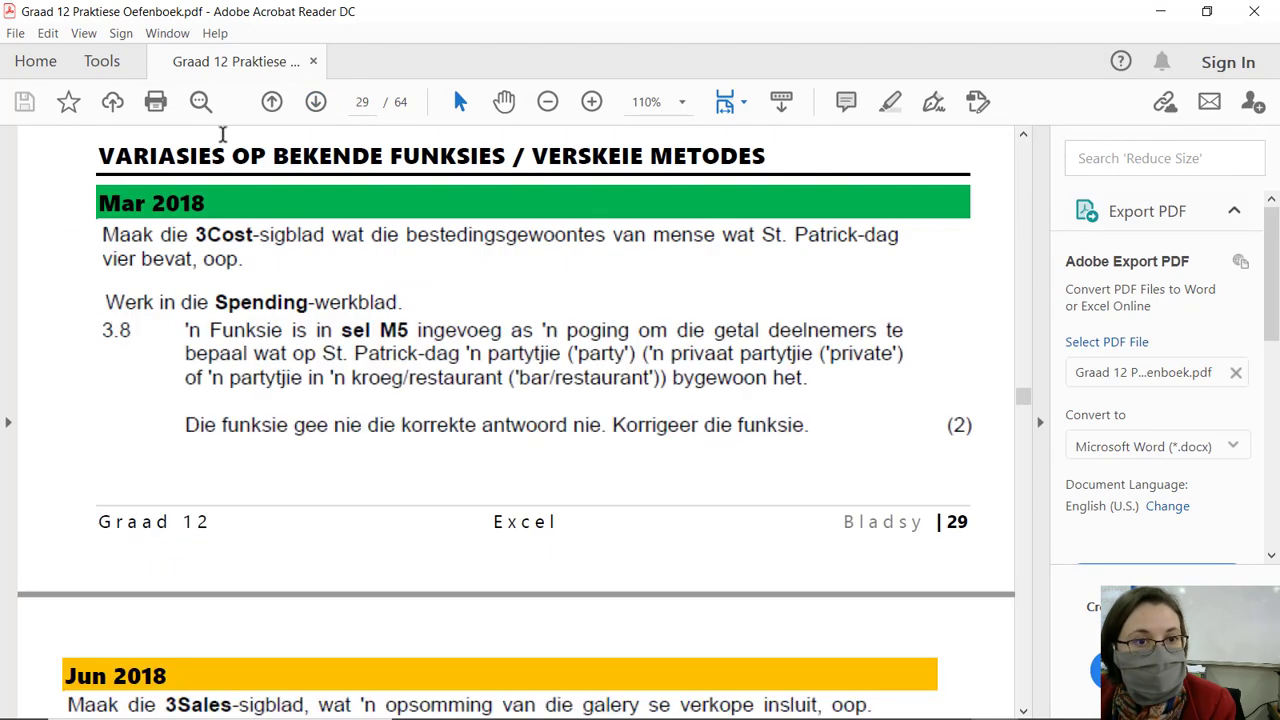
scroll(293, 457, "down", 3)
scroll(293, 457, "down", 5)
scroll(293, 457, "down", 5)
scroll(293, 457, "down", 3)
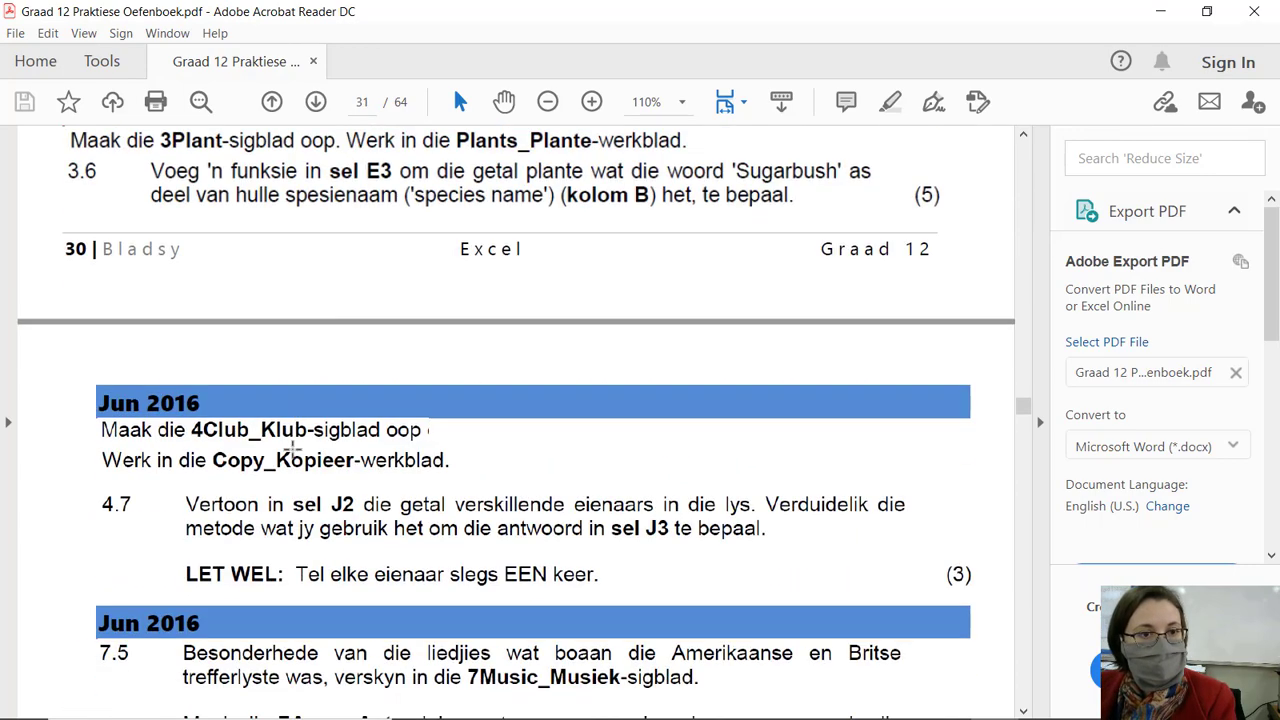
scroll(293, 457, "down", 2)
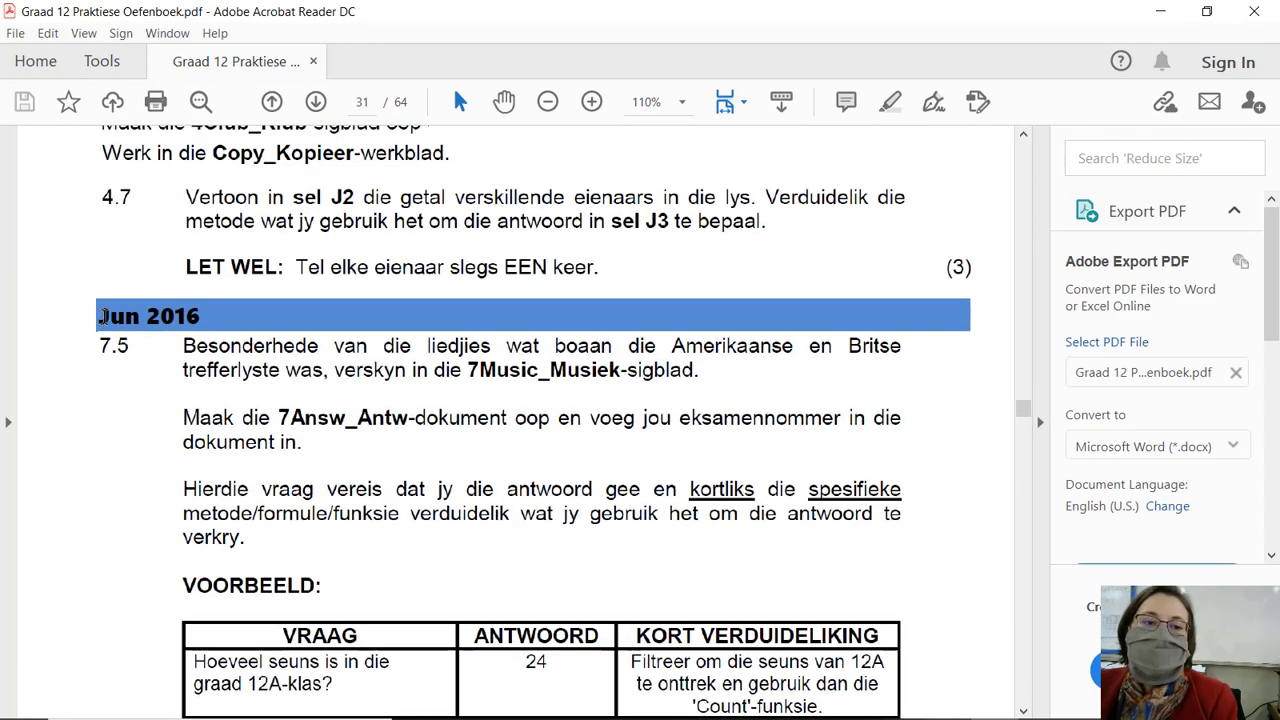
Step: Read the question 7.5 instruction text, then minimize the PDF to return to Excel
left_click(124, 362)
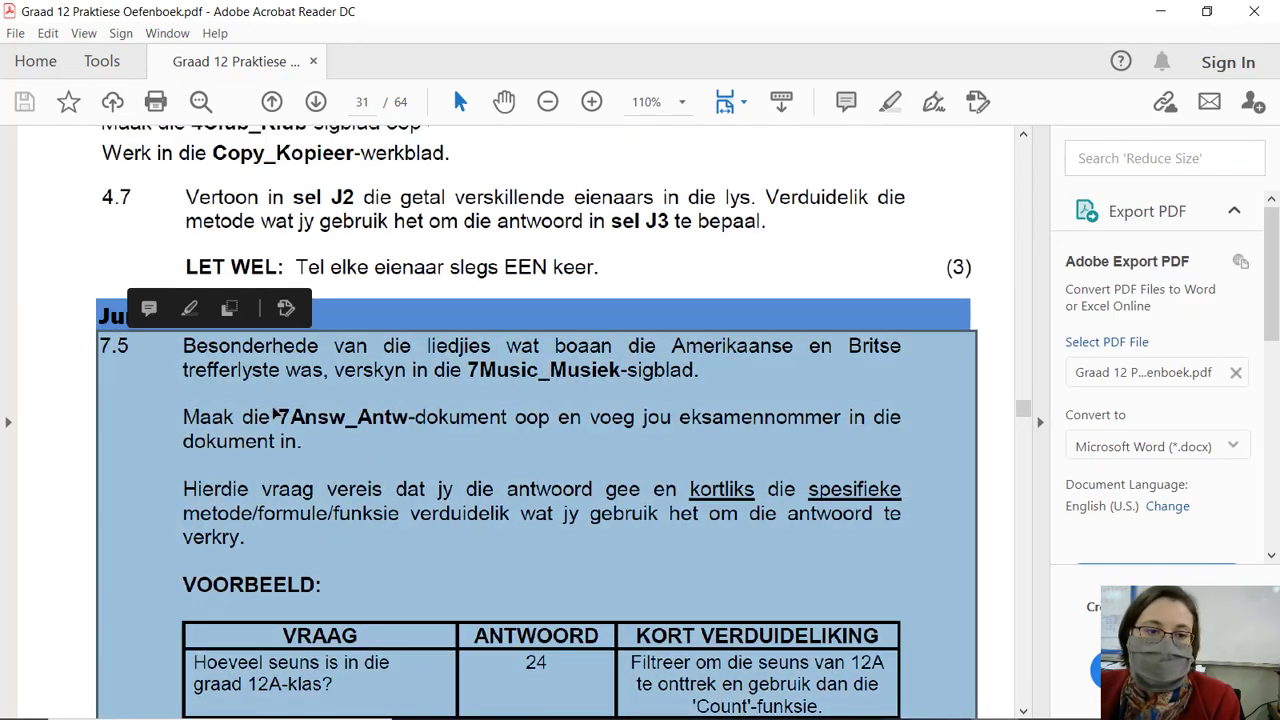
scroll(280, 405, "down", 3)
left_click(281, 405)
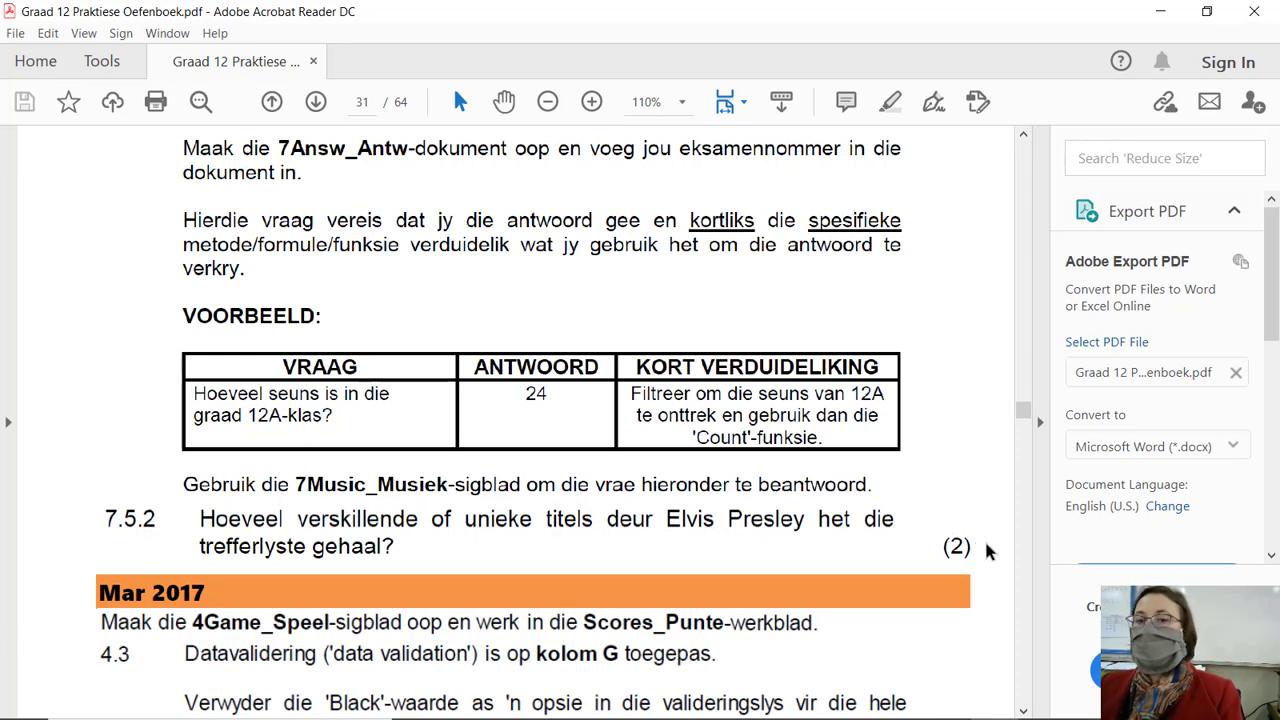
scroll(596, 330, "up", 2)
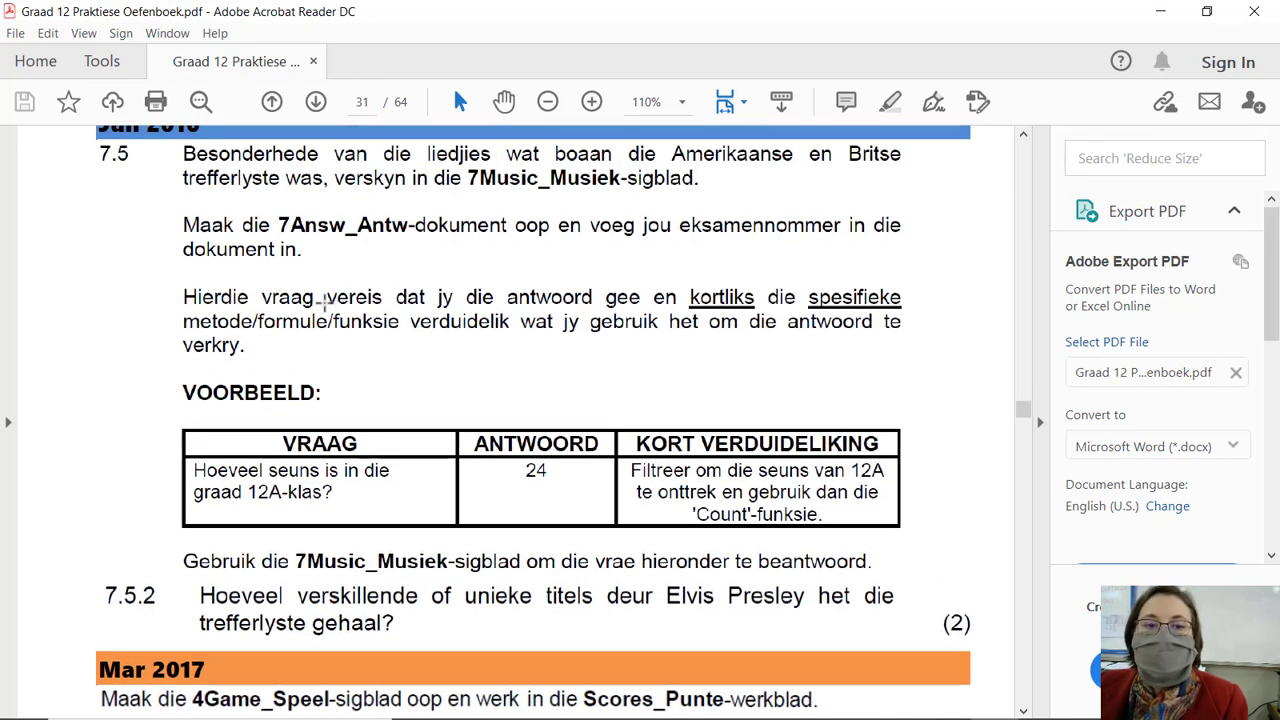
left_click_drag(358, 292, 643, 354)
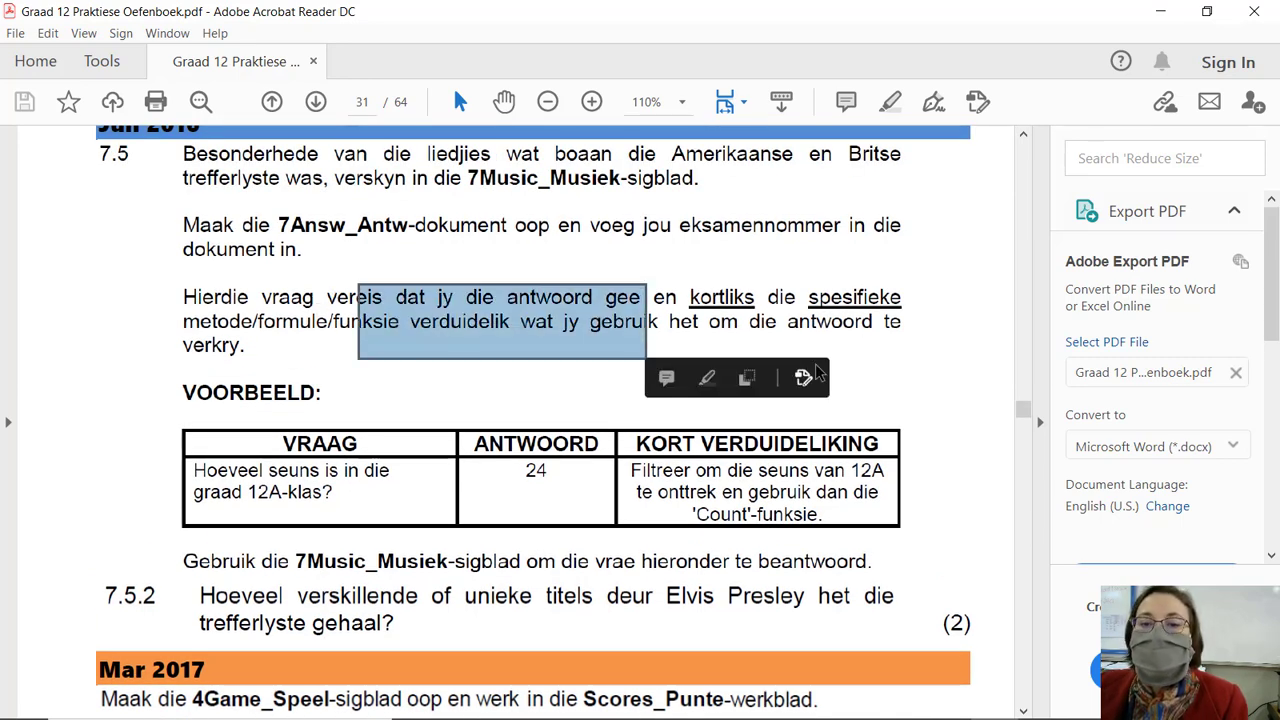
triple_click(643, 354)
left_click(915, 302)
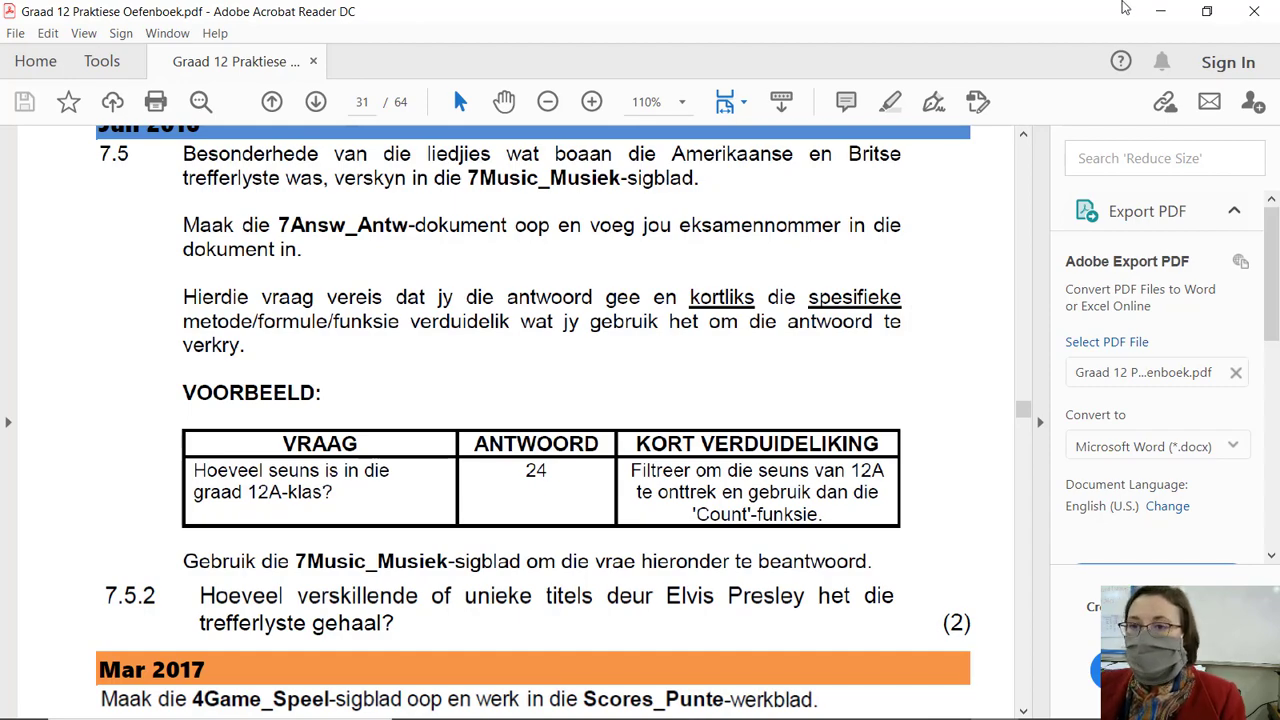
left_click(1160, 11)
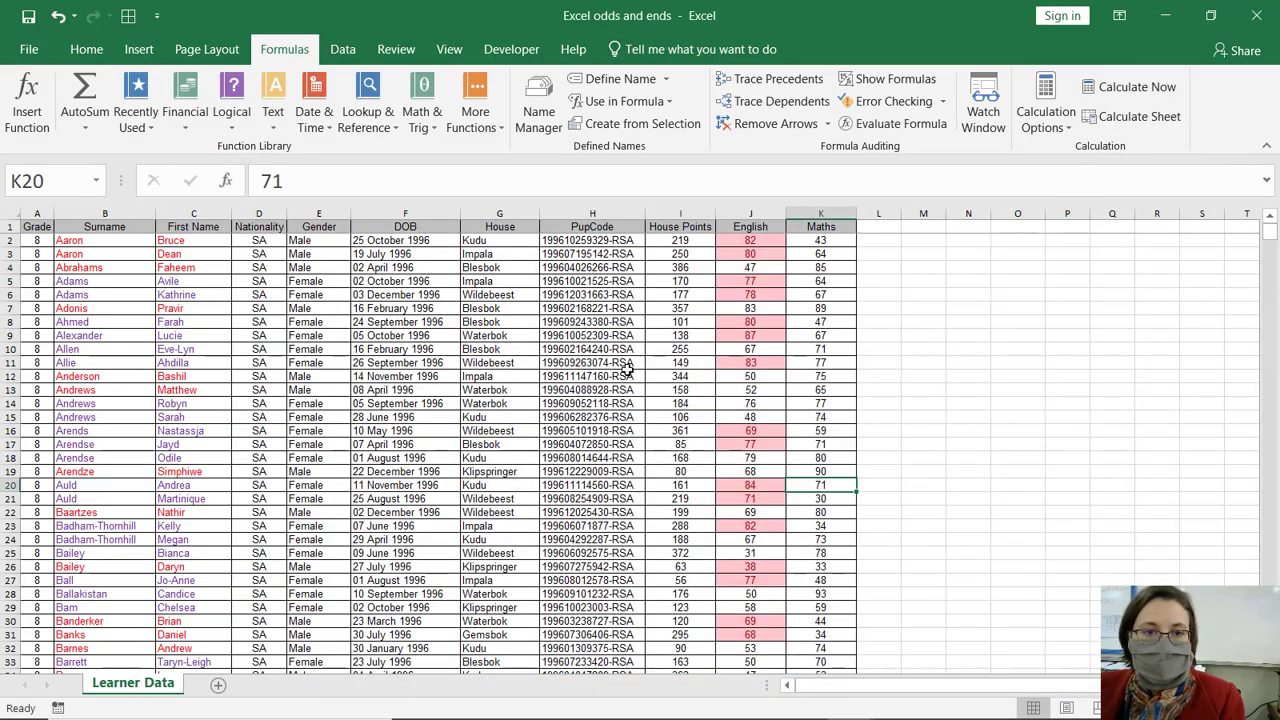
Step: Inspect PupCode, Gender (Male, Female) and House Points values in the learner data
left_click(593, 270)
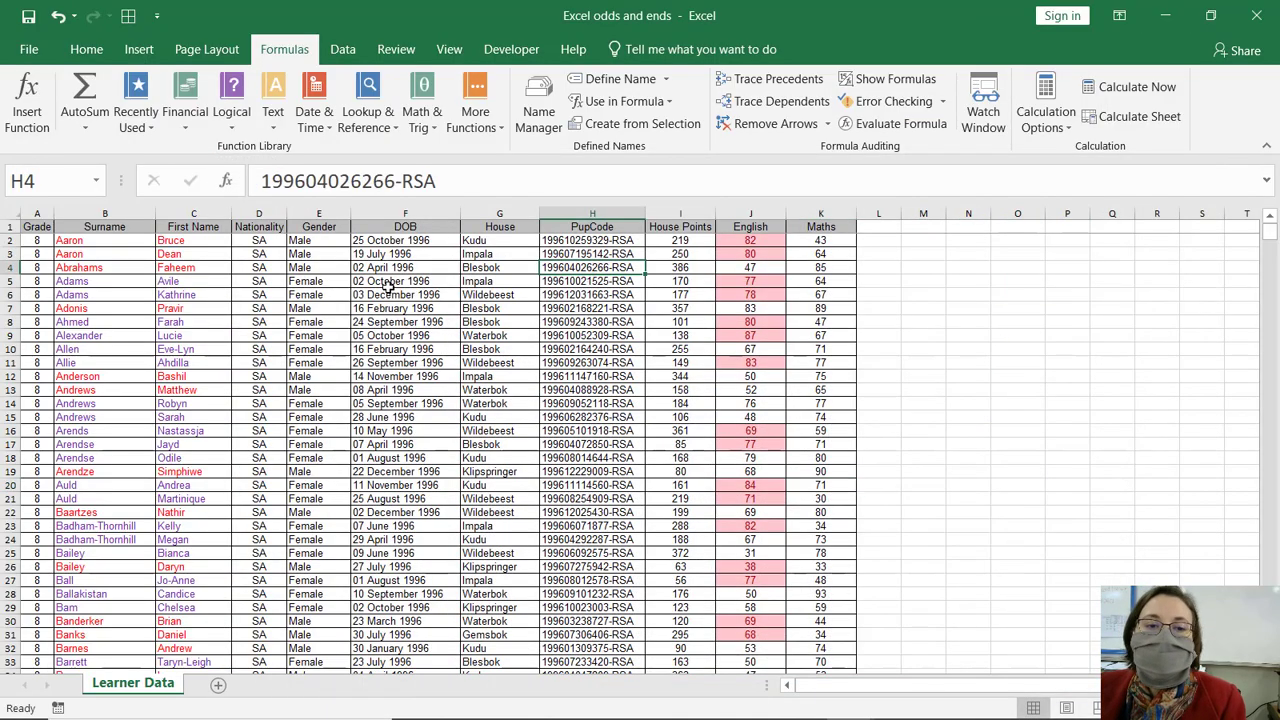
left_click(328, 254)
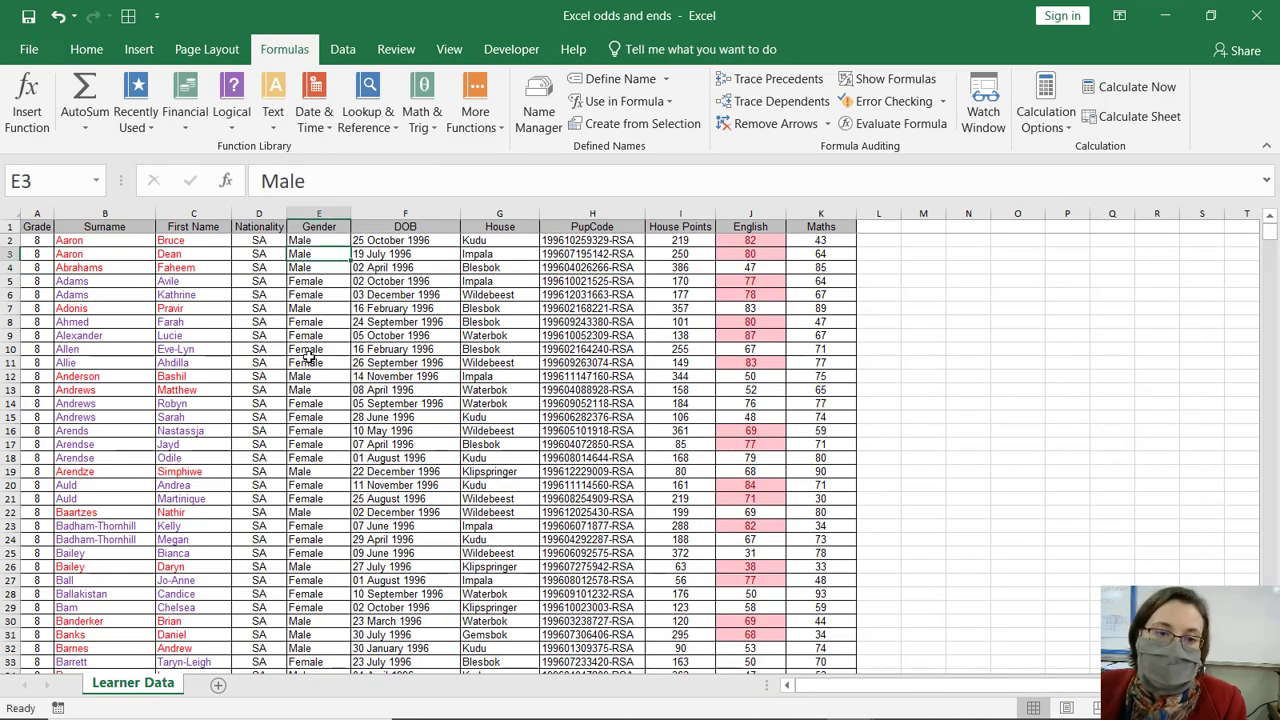
left_click(305, 362)
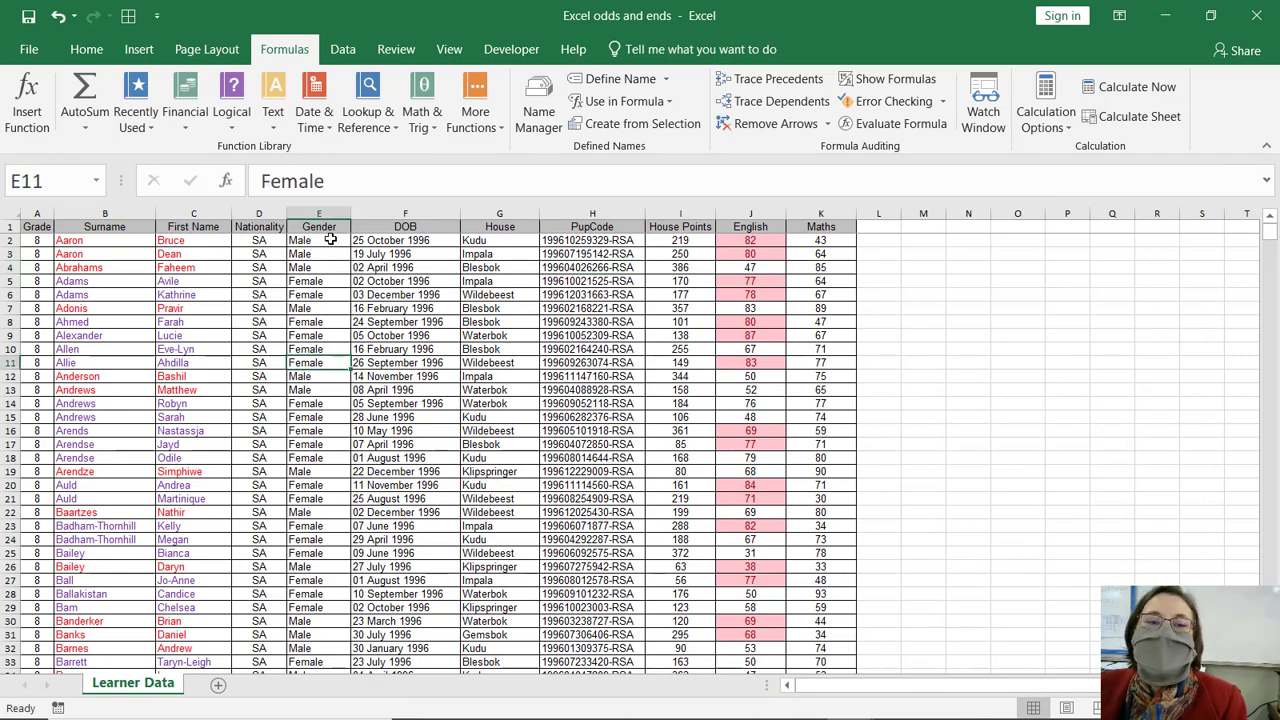
left_click(330, 240)
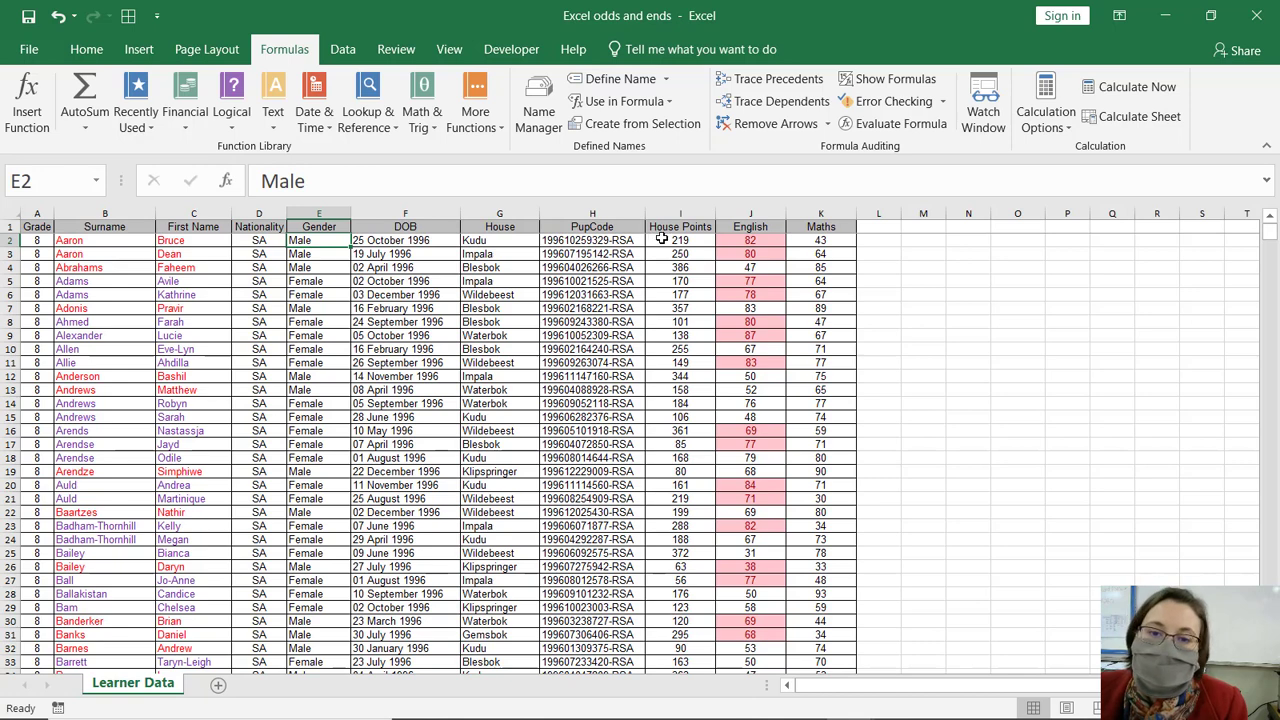
left_click(661, 241)
left_click(666, 254)
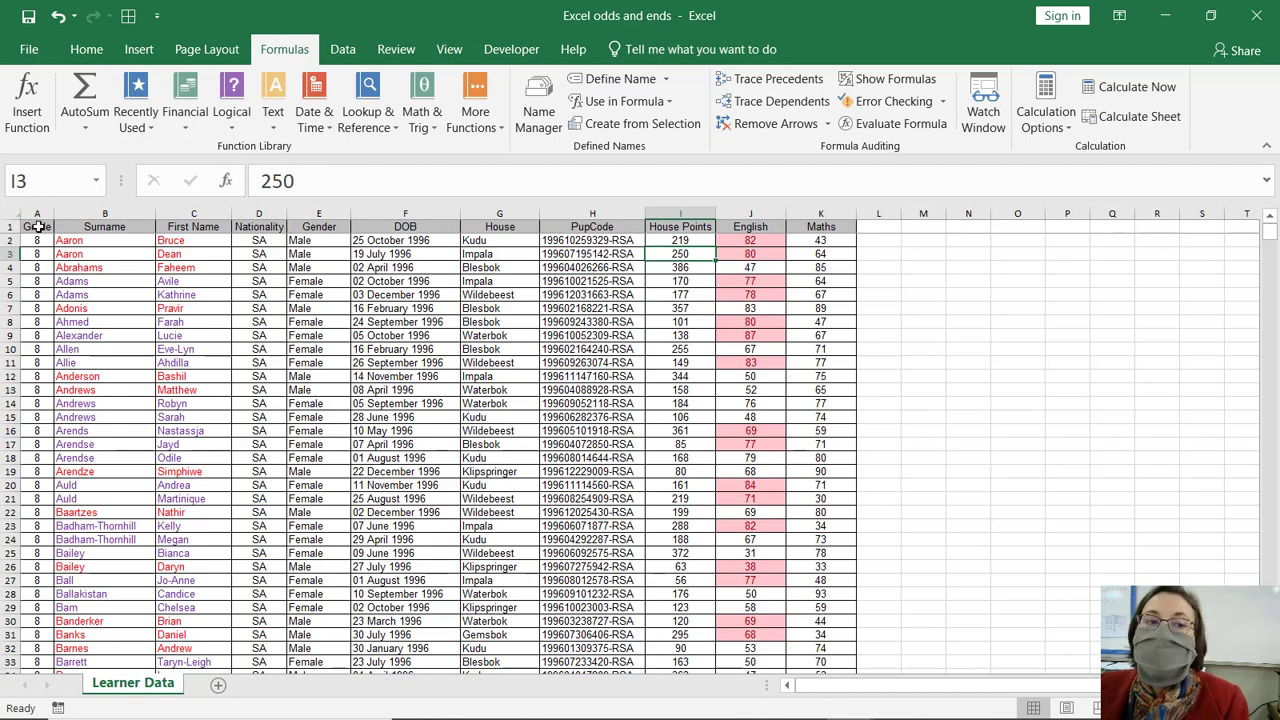
Step: View the Home tab's Sort & Filter options without using them, then select A1
left_click(86, 49)
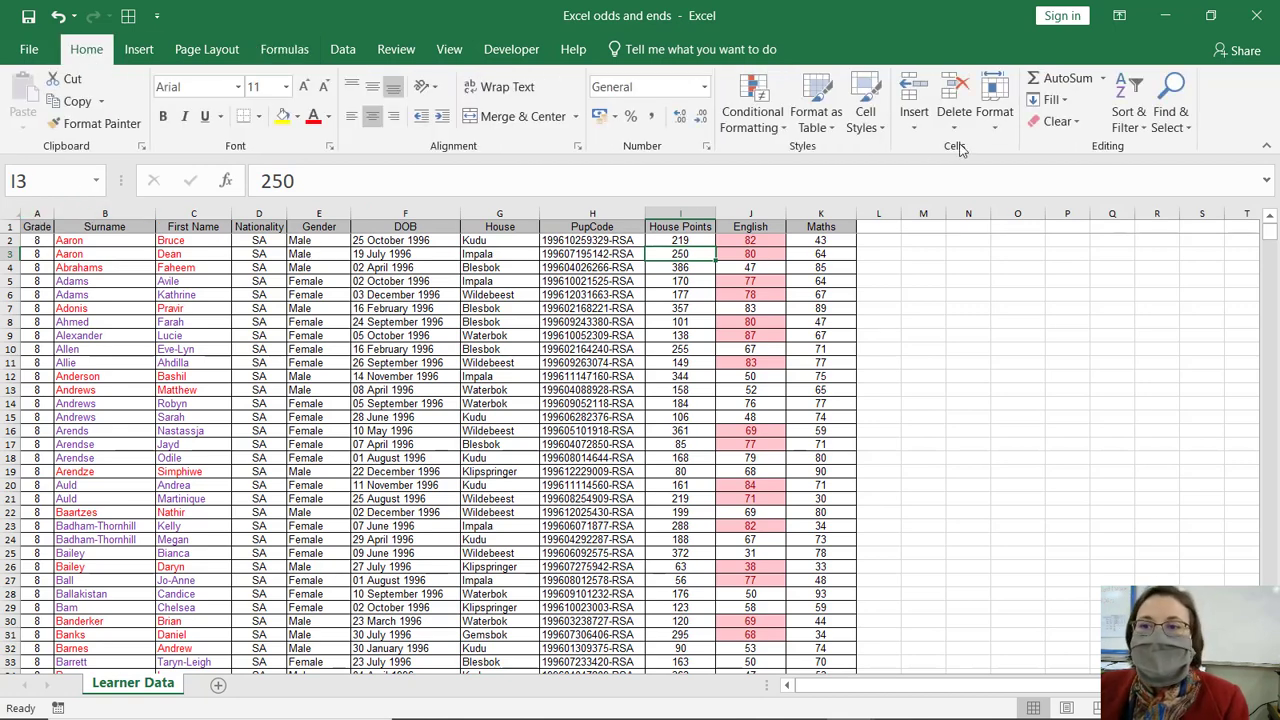
left_click(1130, 118)
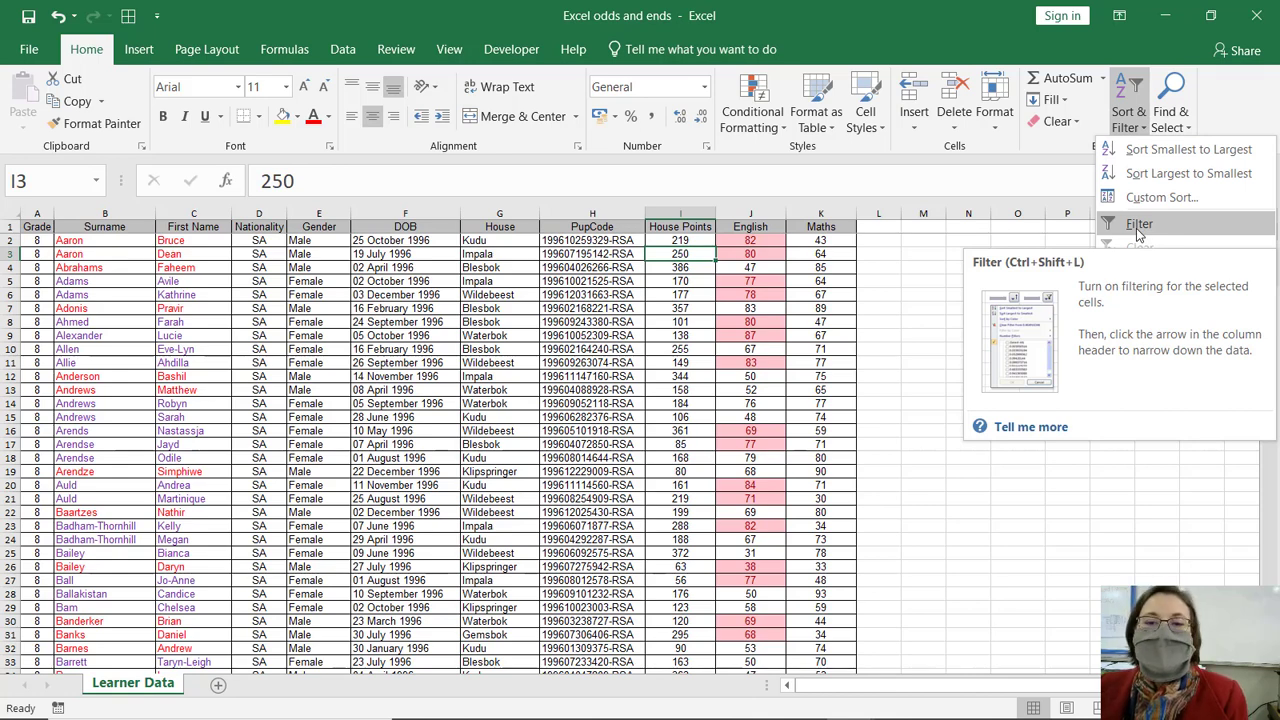
left_click(630, 318)
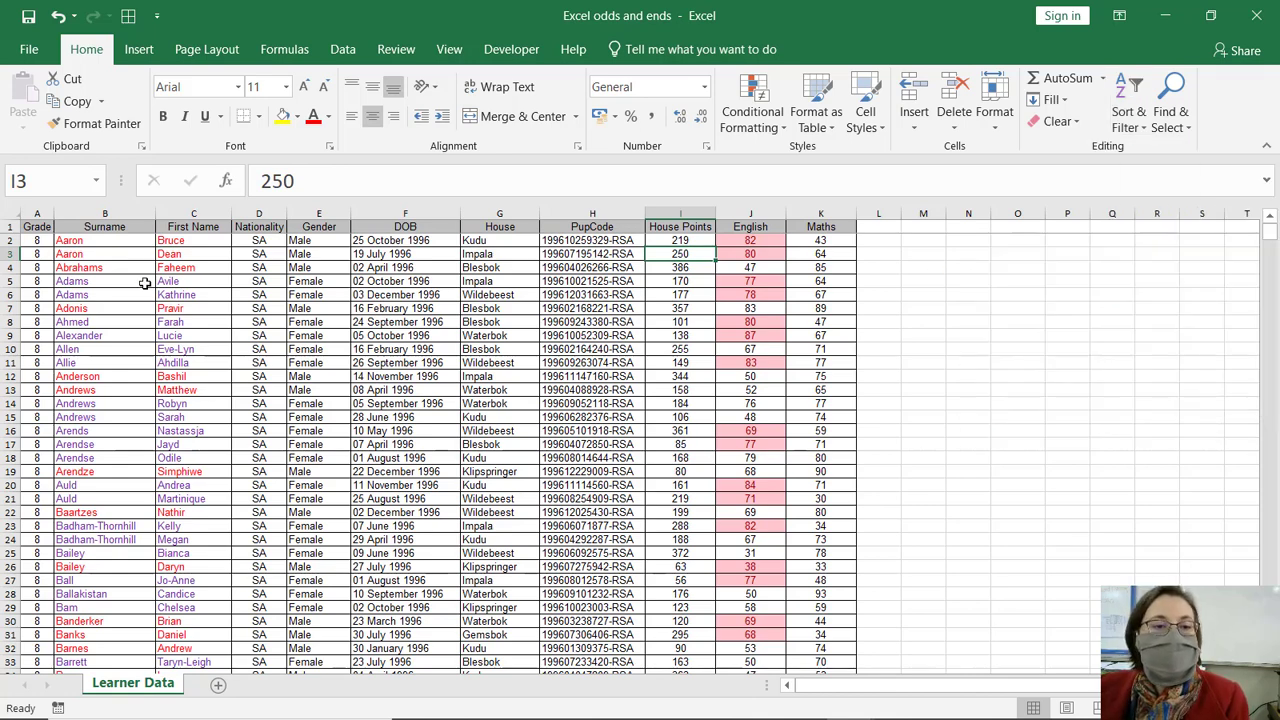
left_click(33, 229)
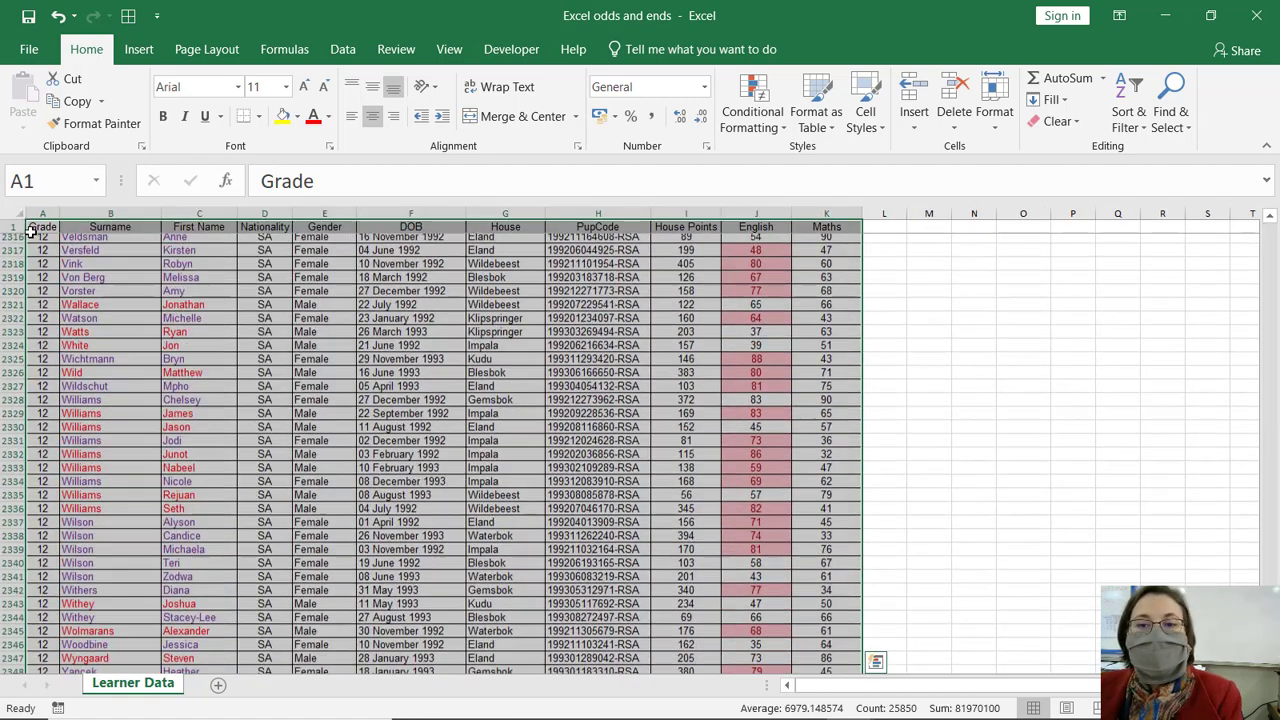
Step: Format the whole learner data range as a light red table with headers
key("ctrl+shift+End")
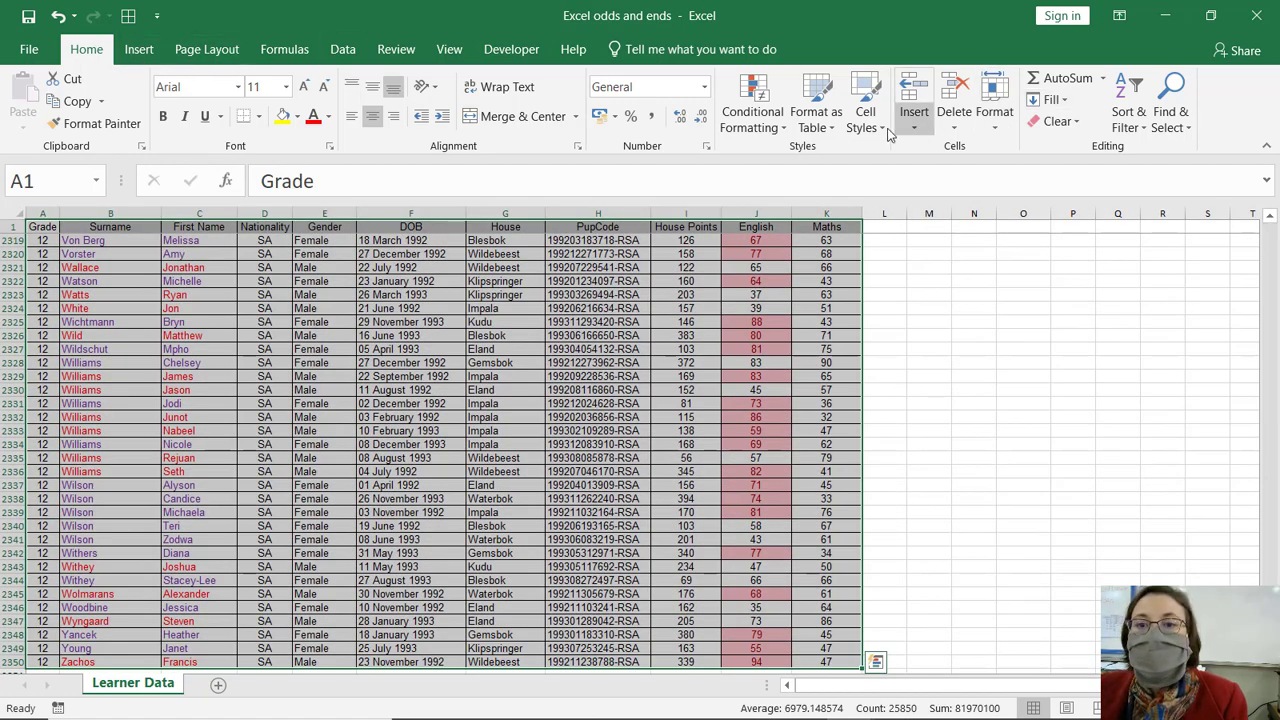
left_click(826, 131)
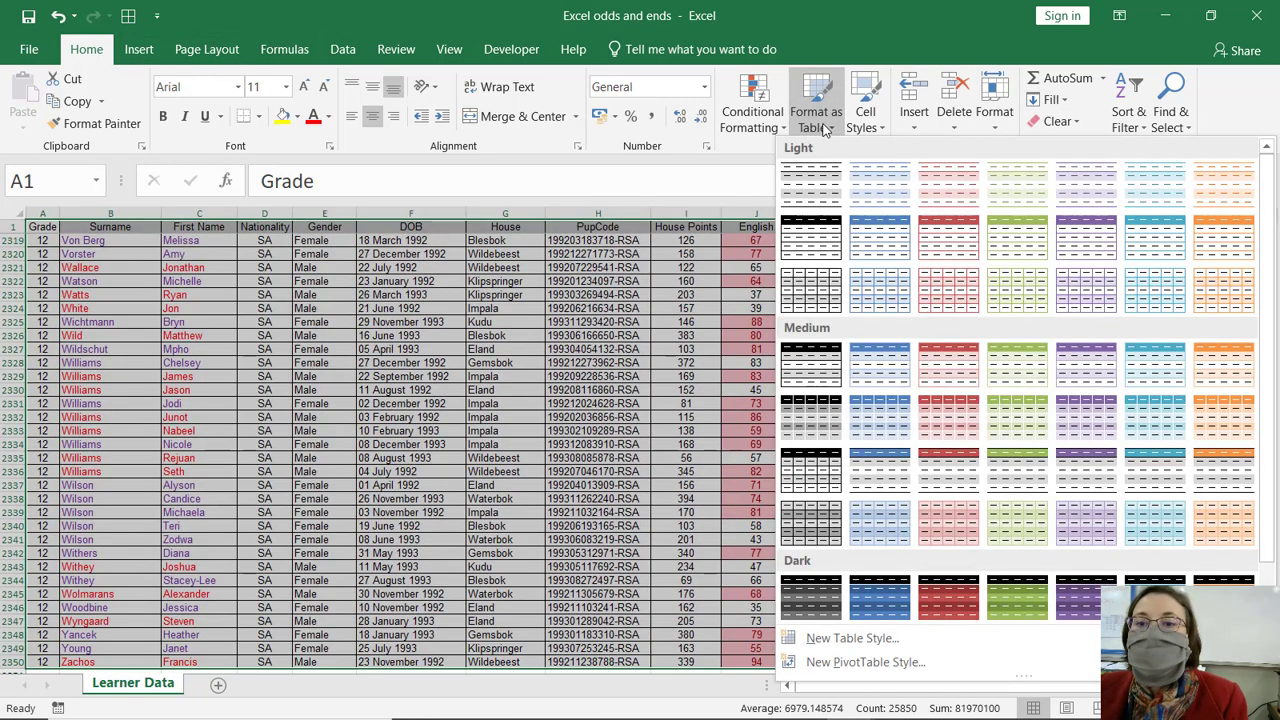
left_click(945, 230)
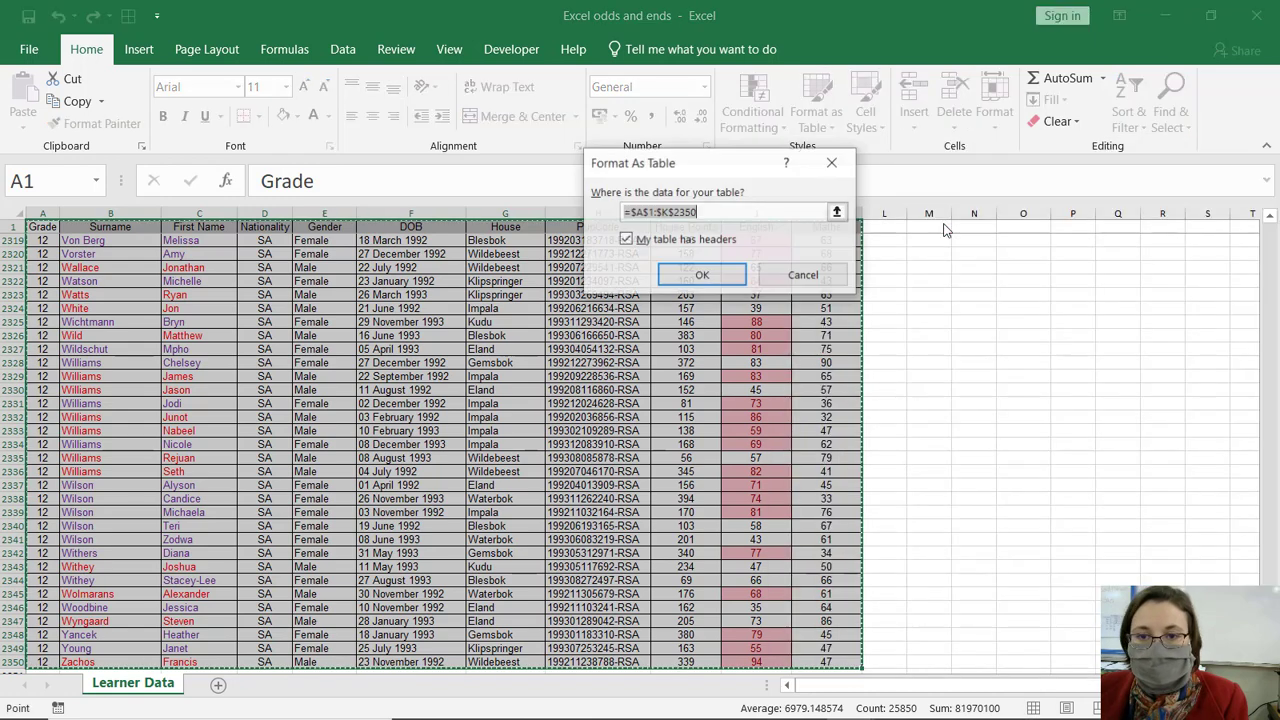
left_click(718, 283)
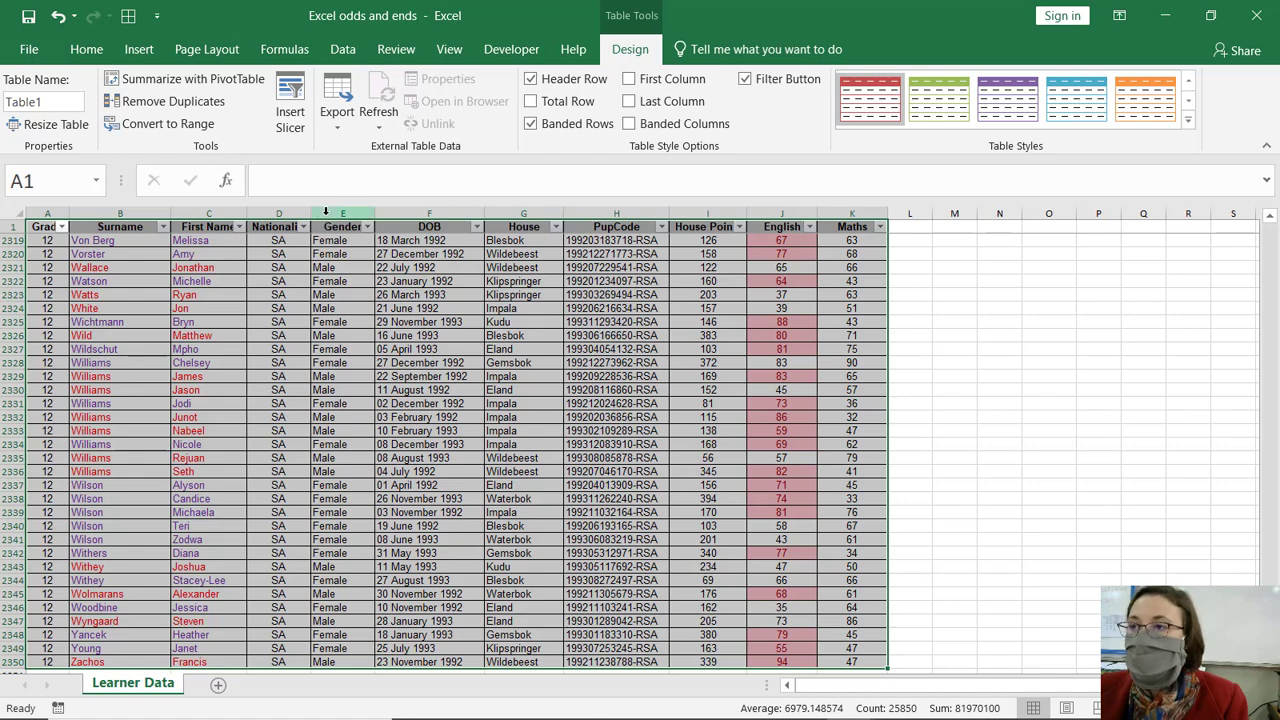
Step: Add a Total row to the table and view the English total function list
left_click(531, 102)
scroll(778, 444, "down", 5)
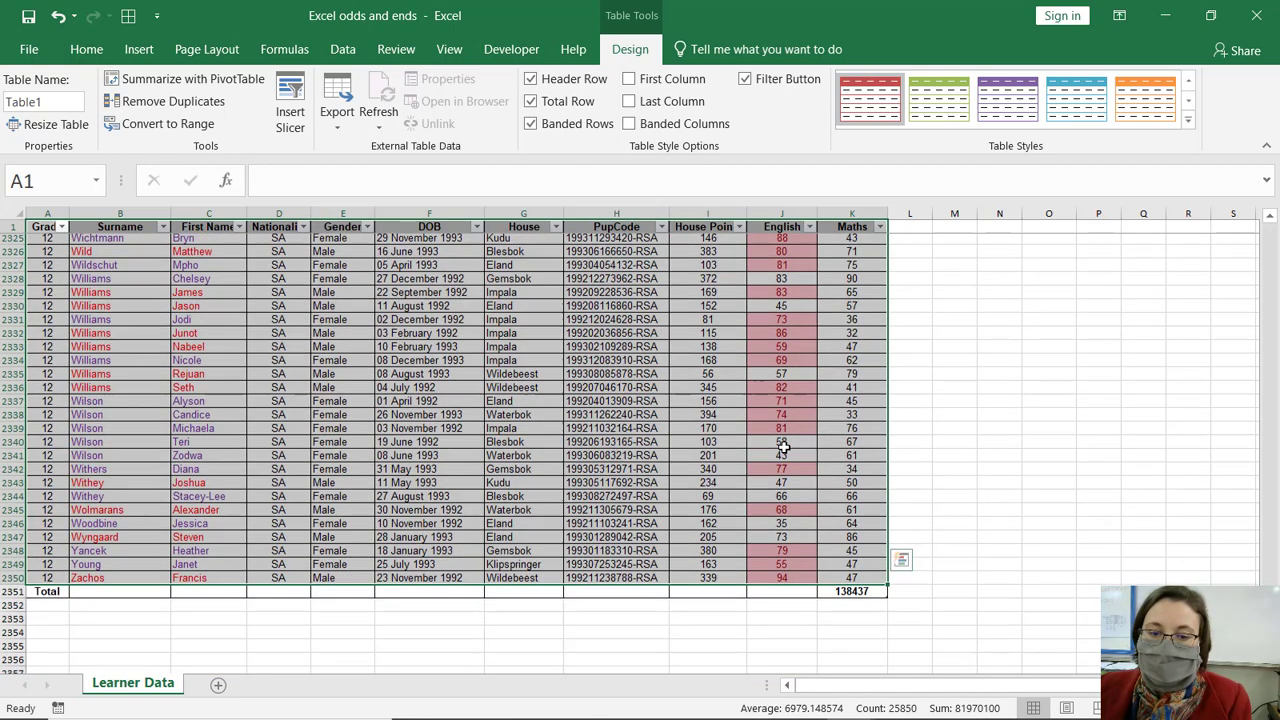
left_click(786, 472)
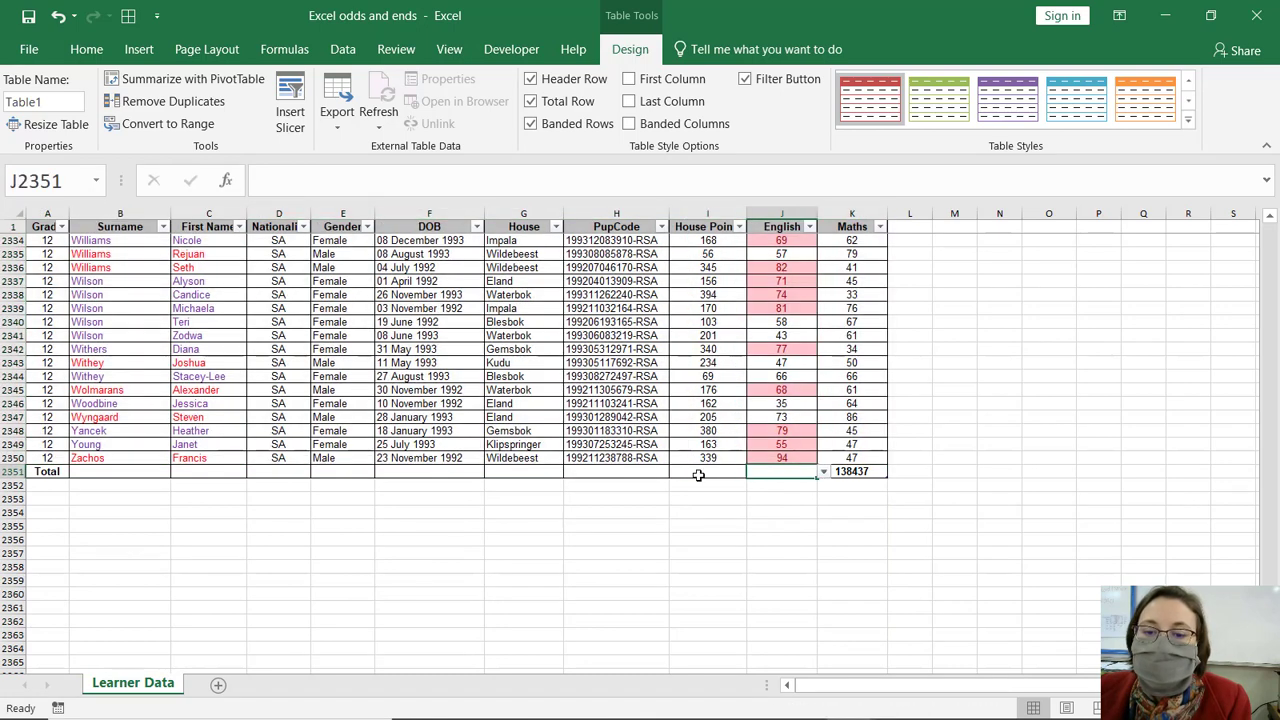
left_click(823, 472)
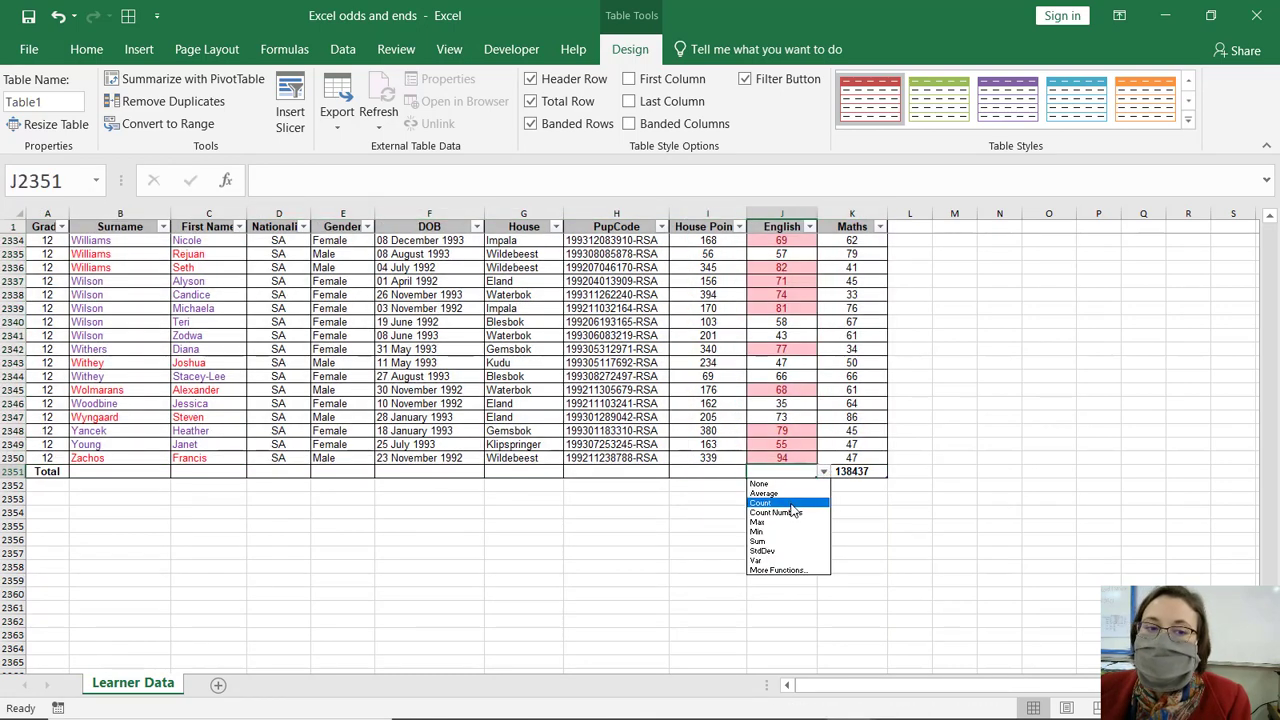
key("Escape")
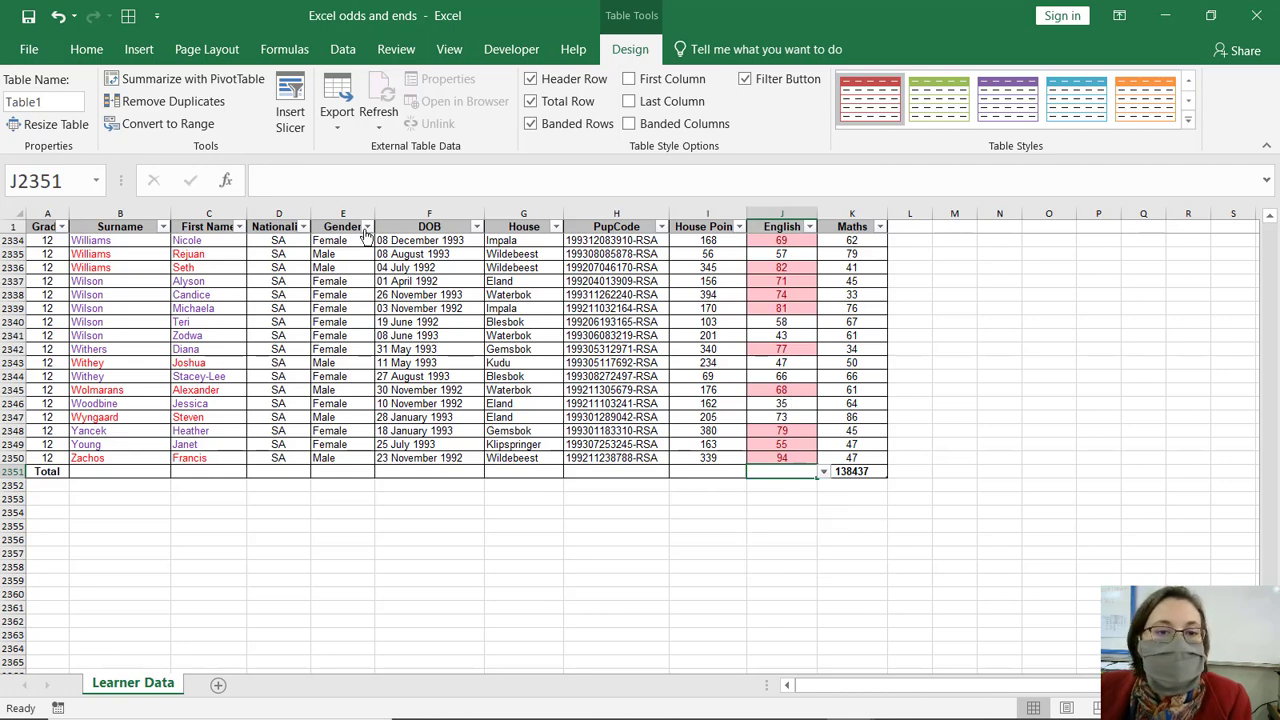
Step: Filter the Gender column to show only Male learners
left_click(367, 227)
left_click(163, 419)
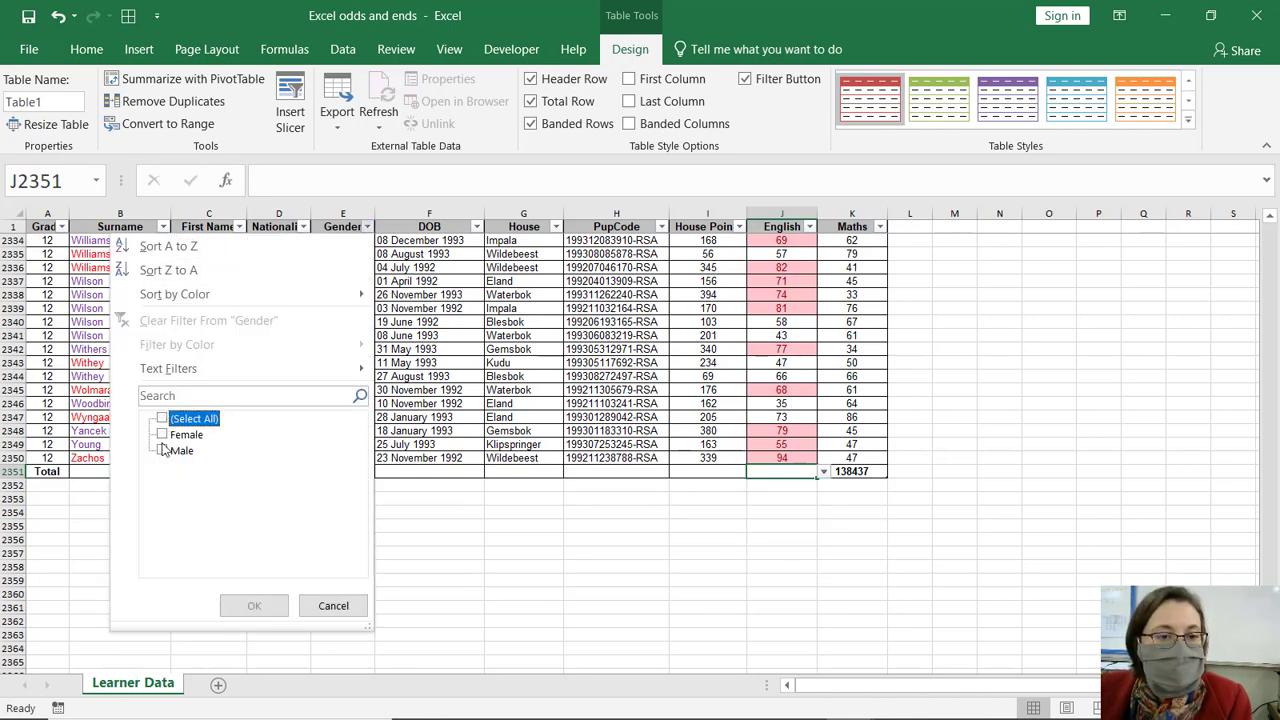
left_click(162, 451)
left_click(229, 606)
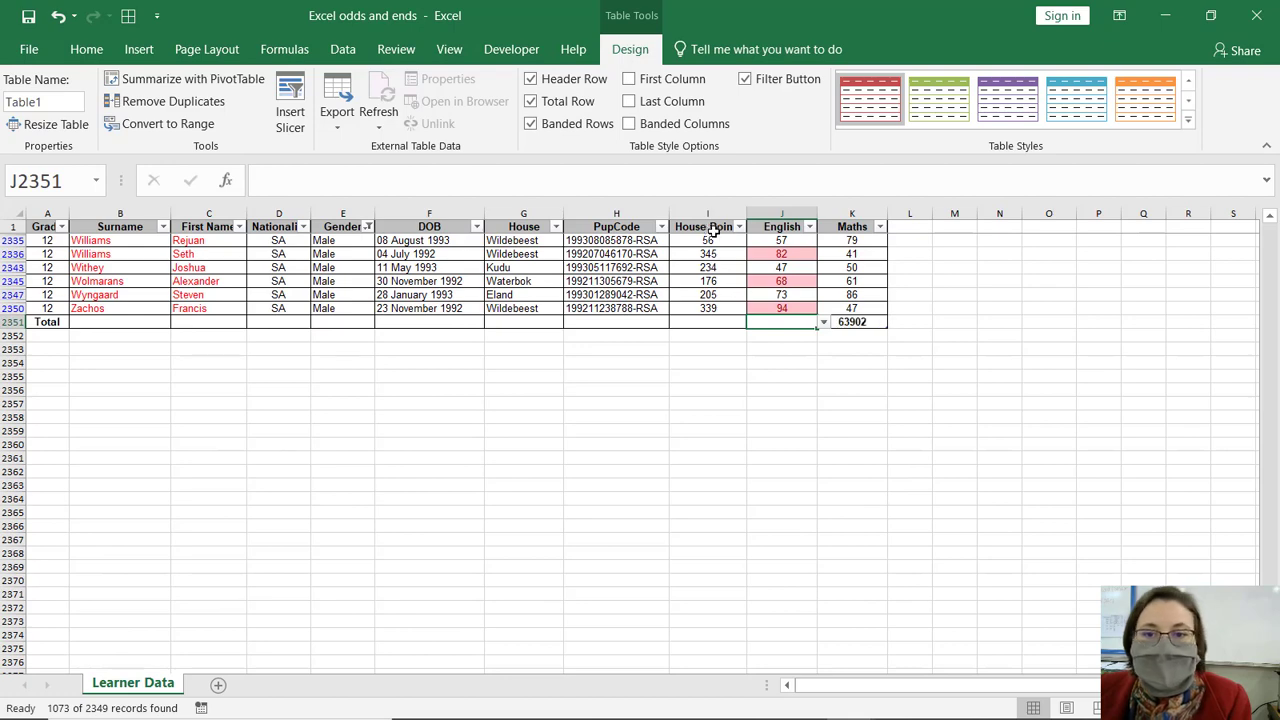
Step: Filter House Points to values greater than 250
left_click(740, 227)
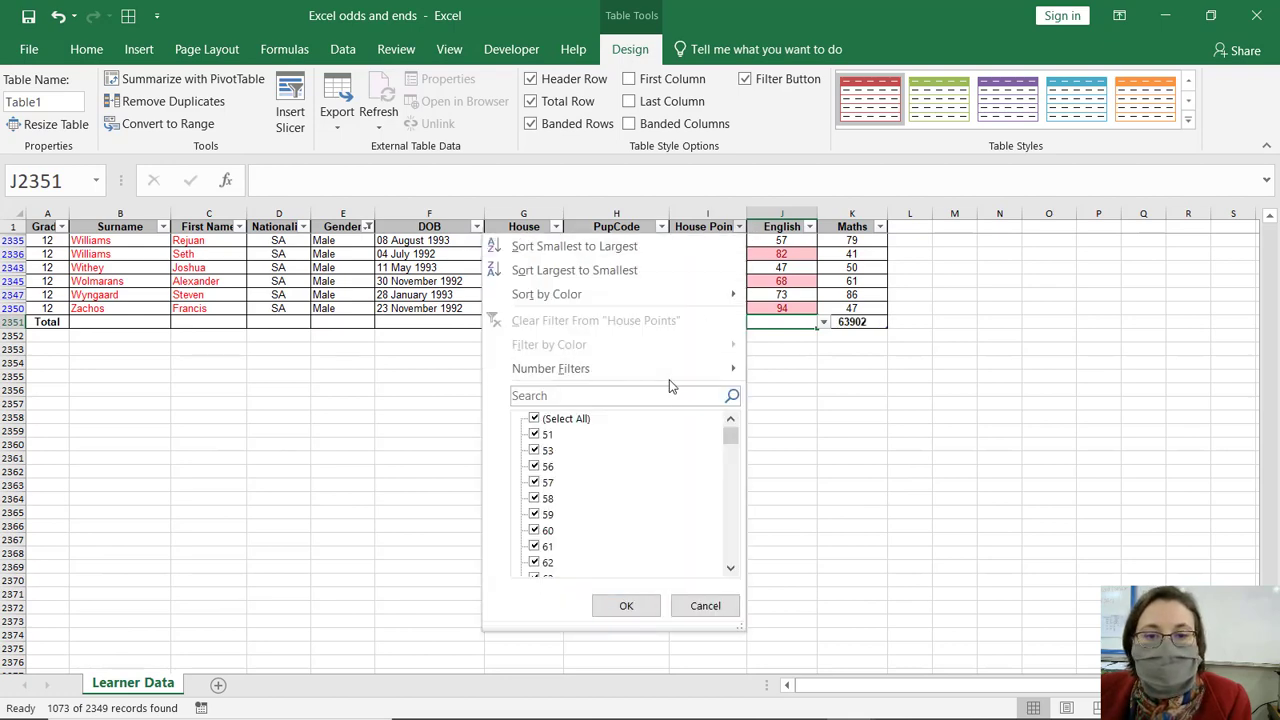
mouse_move(672, 383)
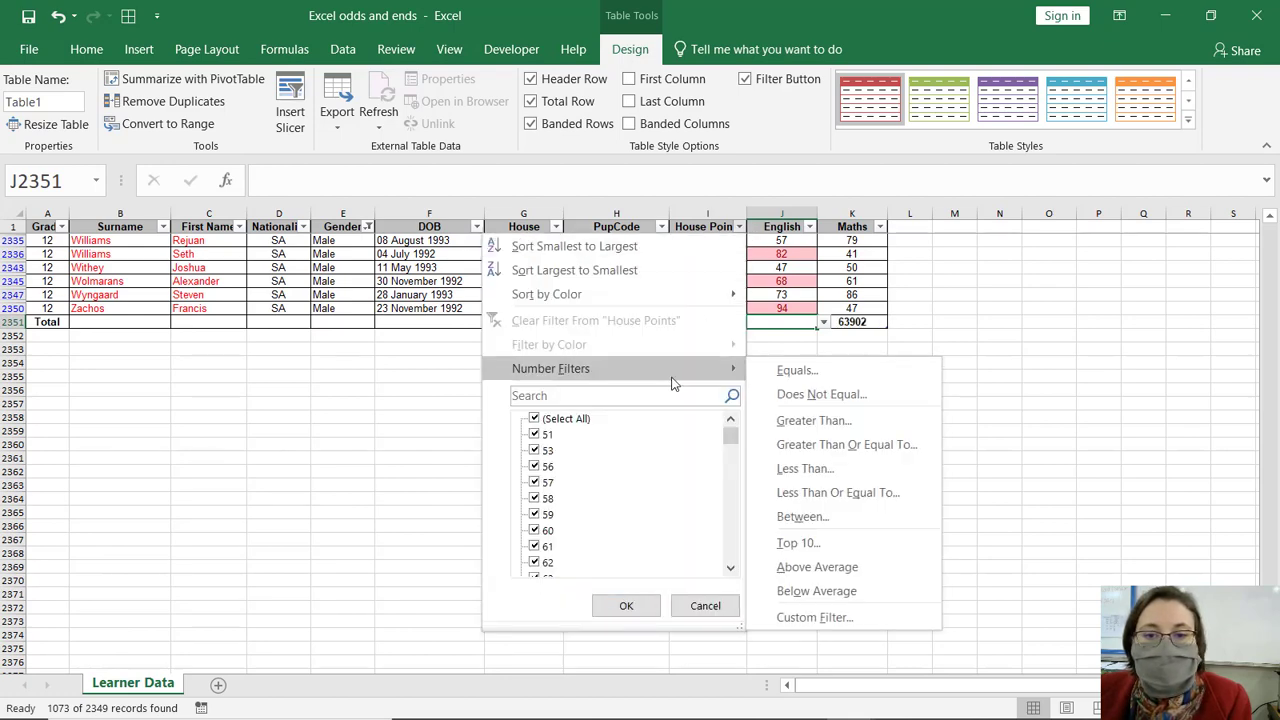
left_click(885, 420)
type("250")
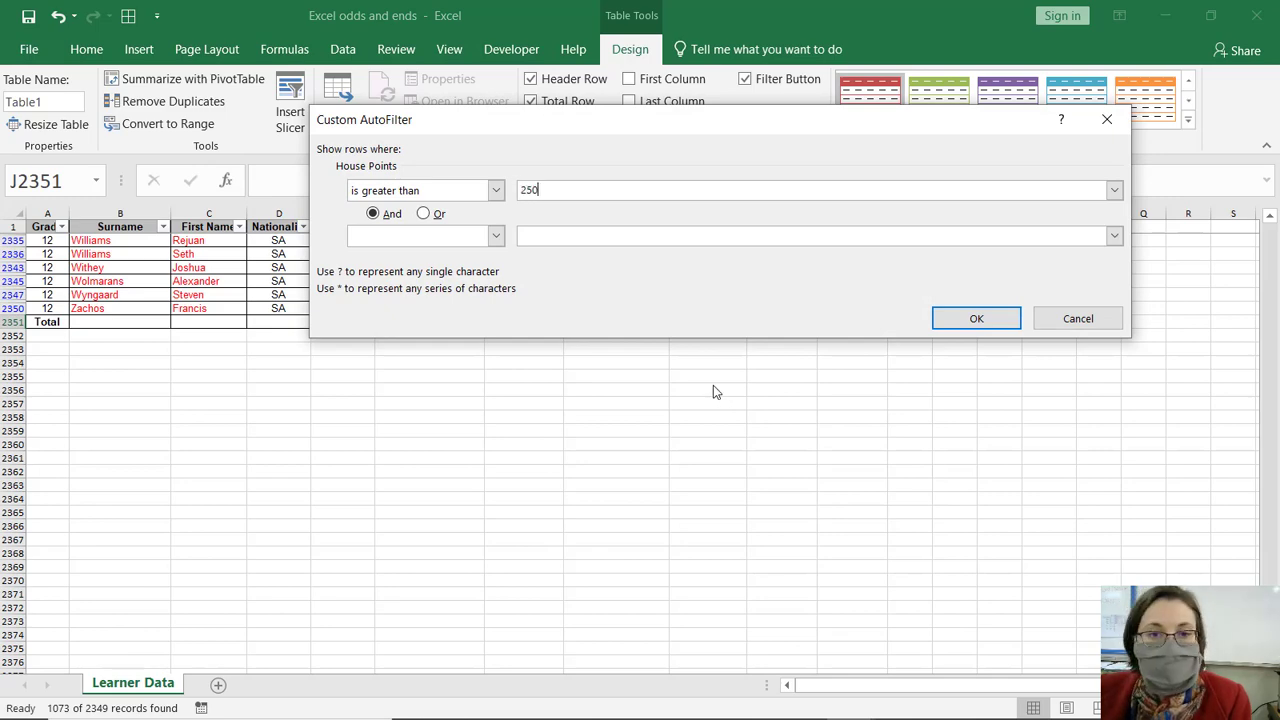
key("Return")
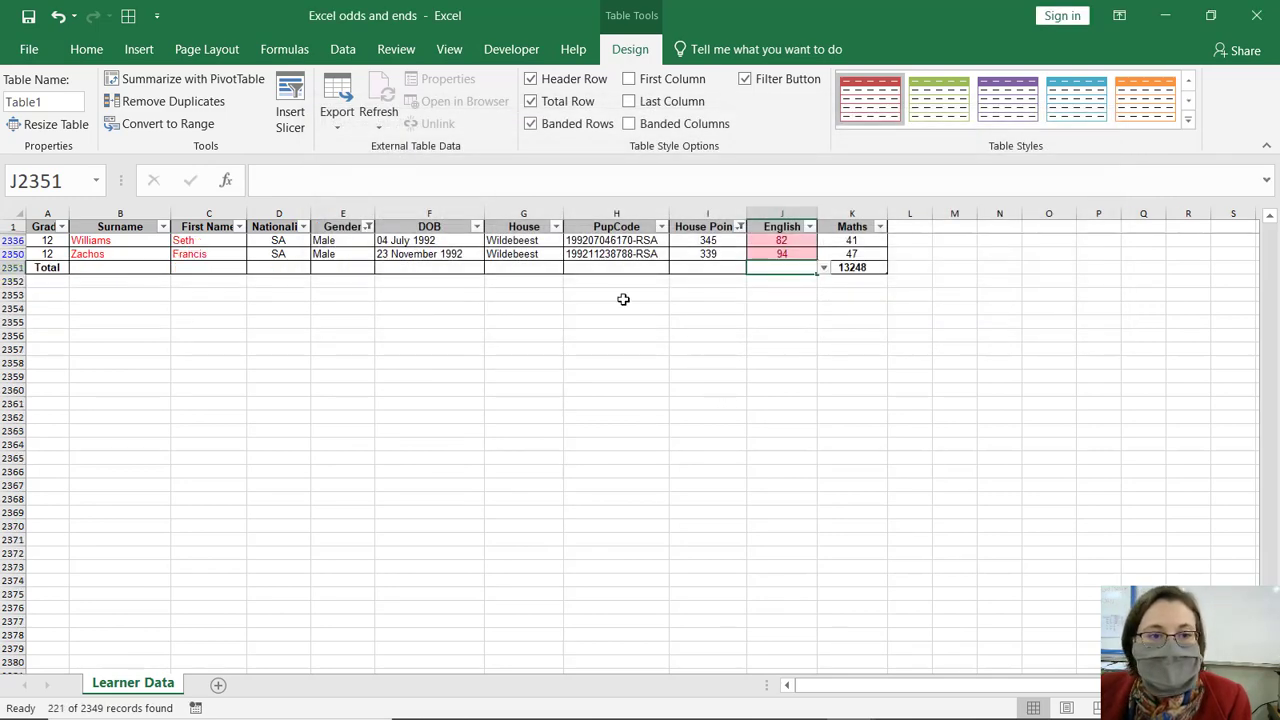
Step: Set the Gender total to Count, showing 221 learners
scroll(624, 299, "up", 1)
left_click(365, 295)
left_click(381, 295)
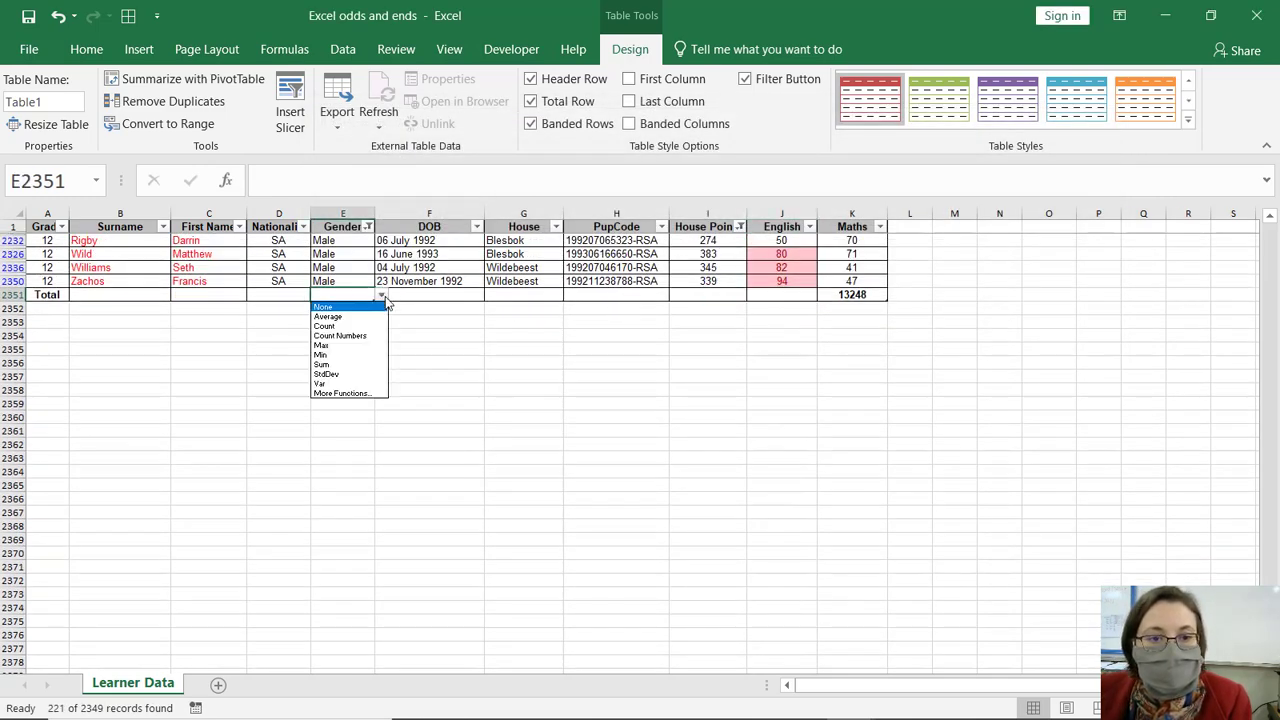
left_click(360, 329)
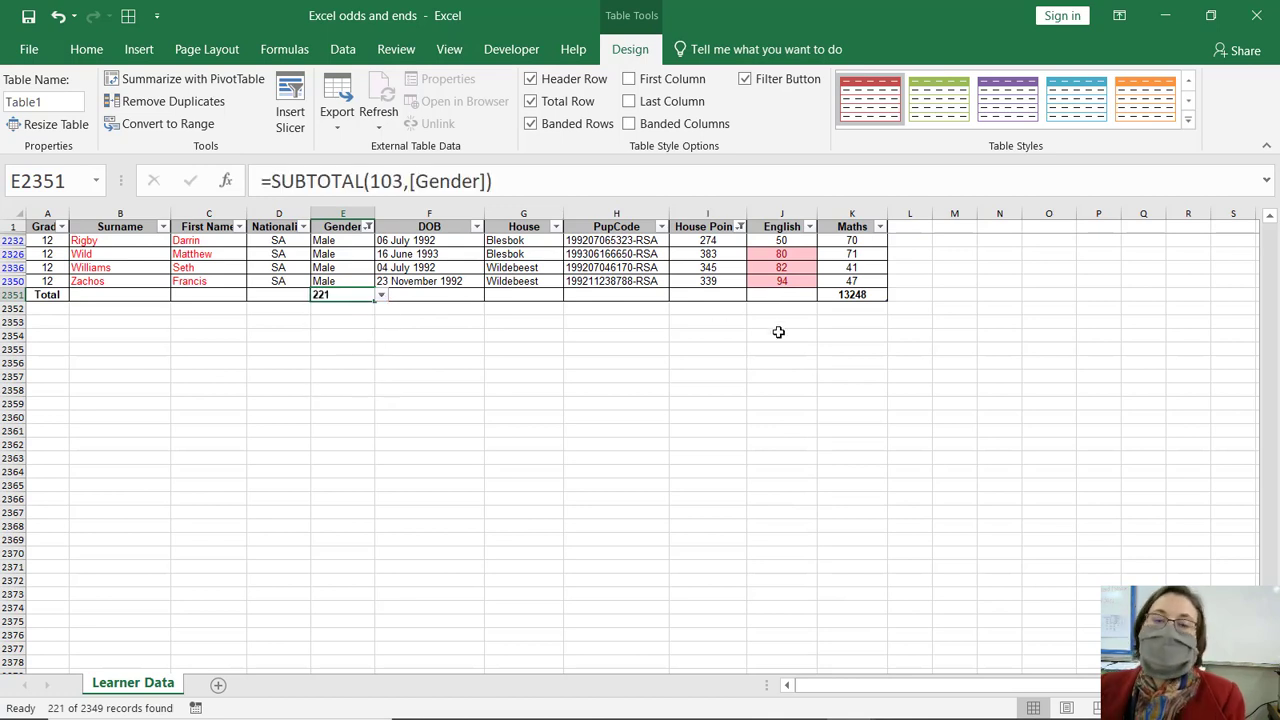
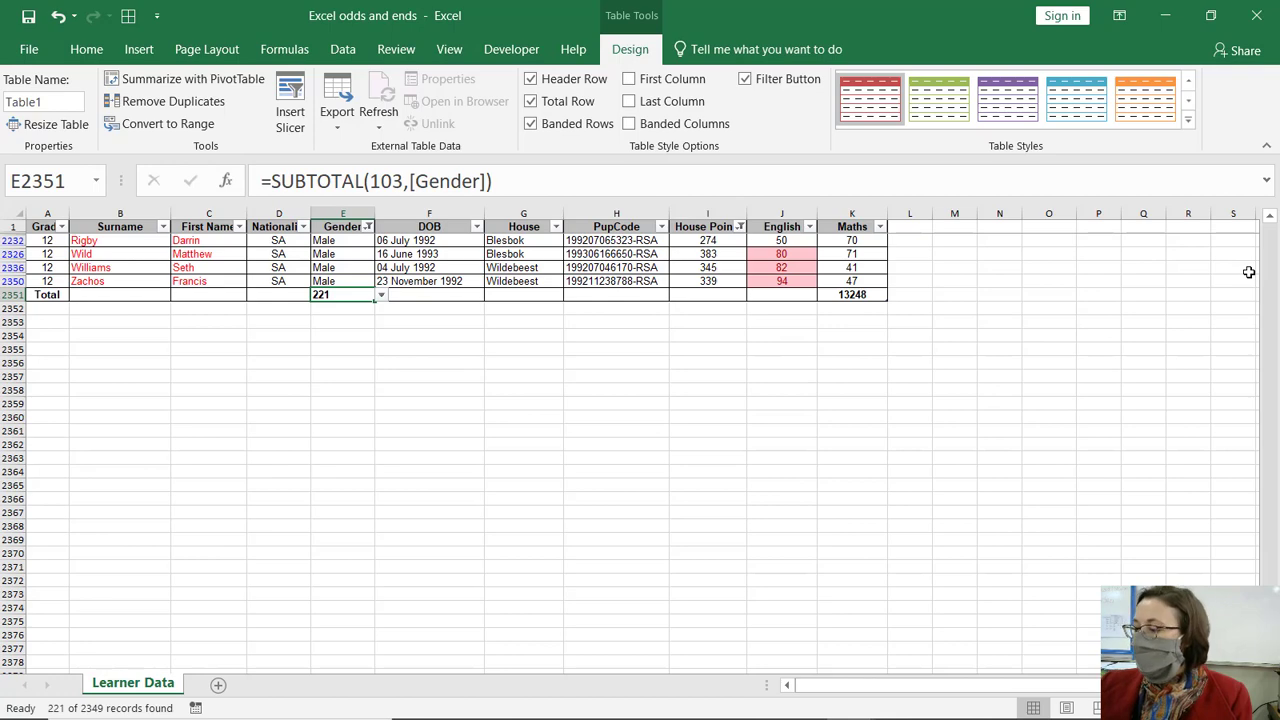
Step: Undo Toggle Total Row, both Filter steps and Change Total Row Formula, then select J2330
left_click(74, 16)
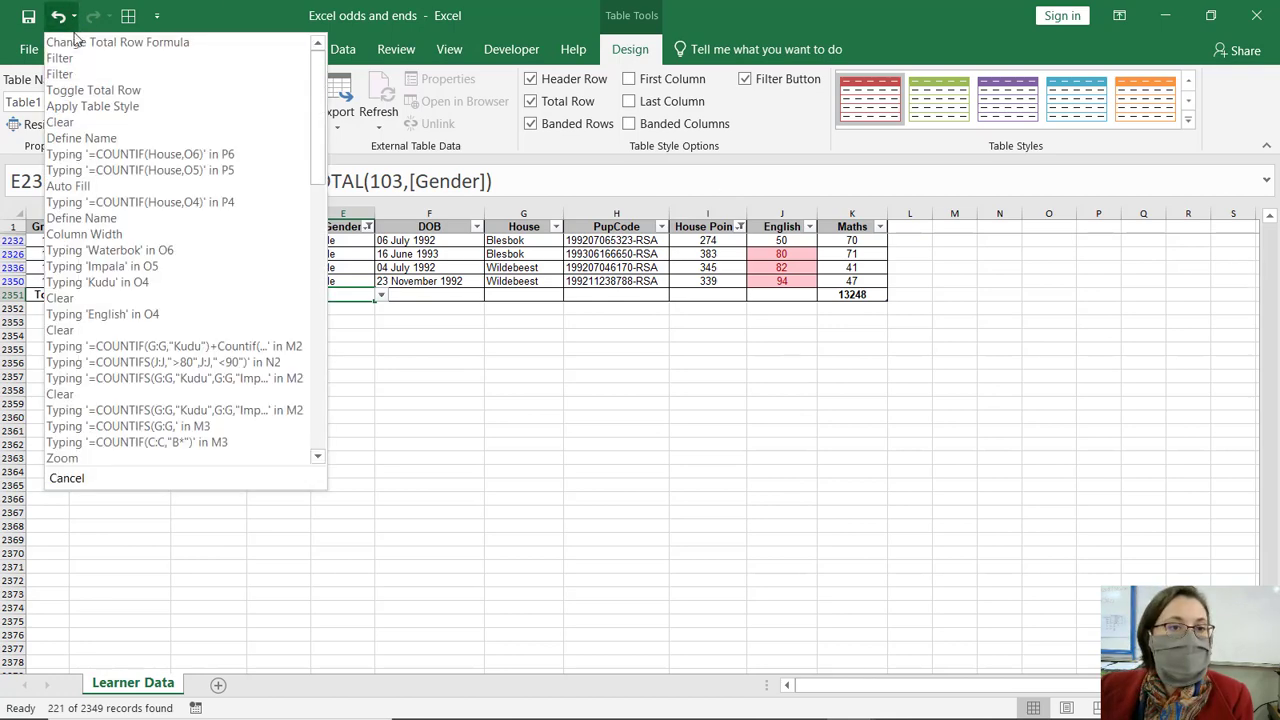
left_click(75, 105)
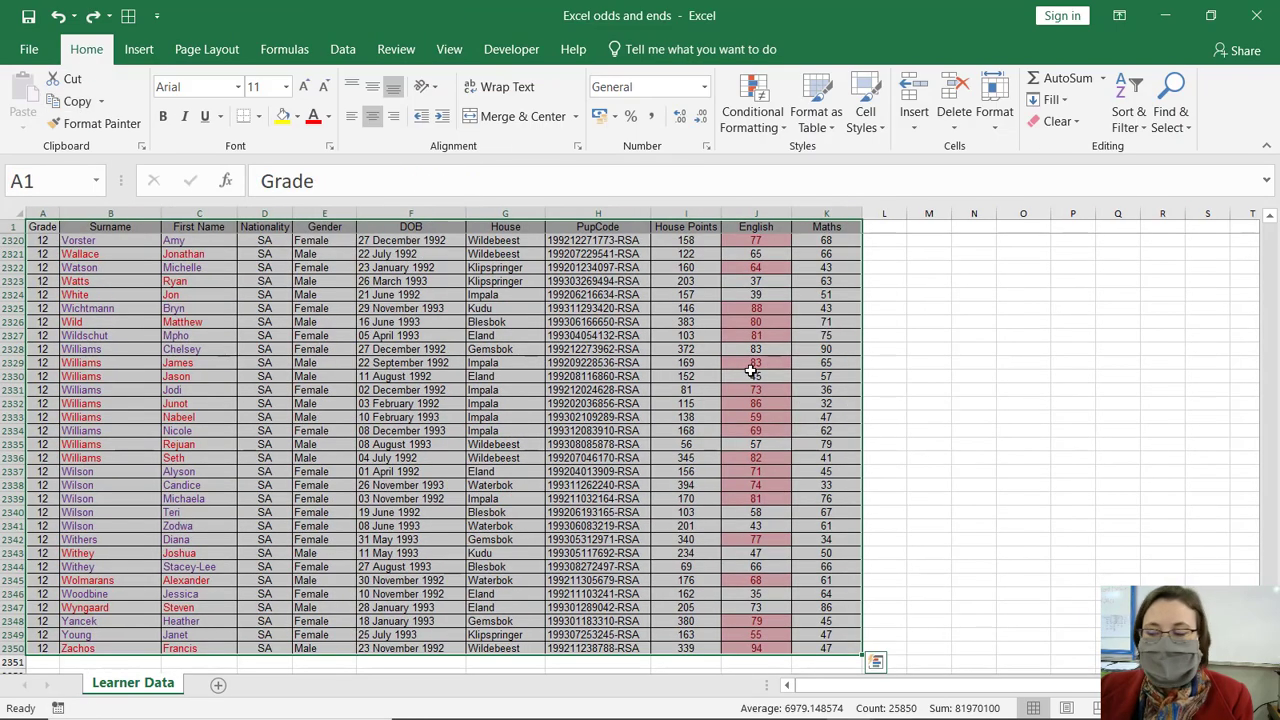
left_click(750, 372)
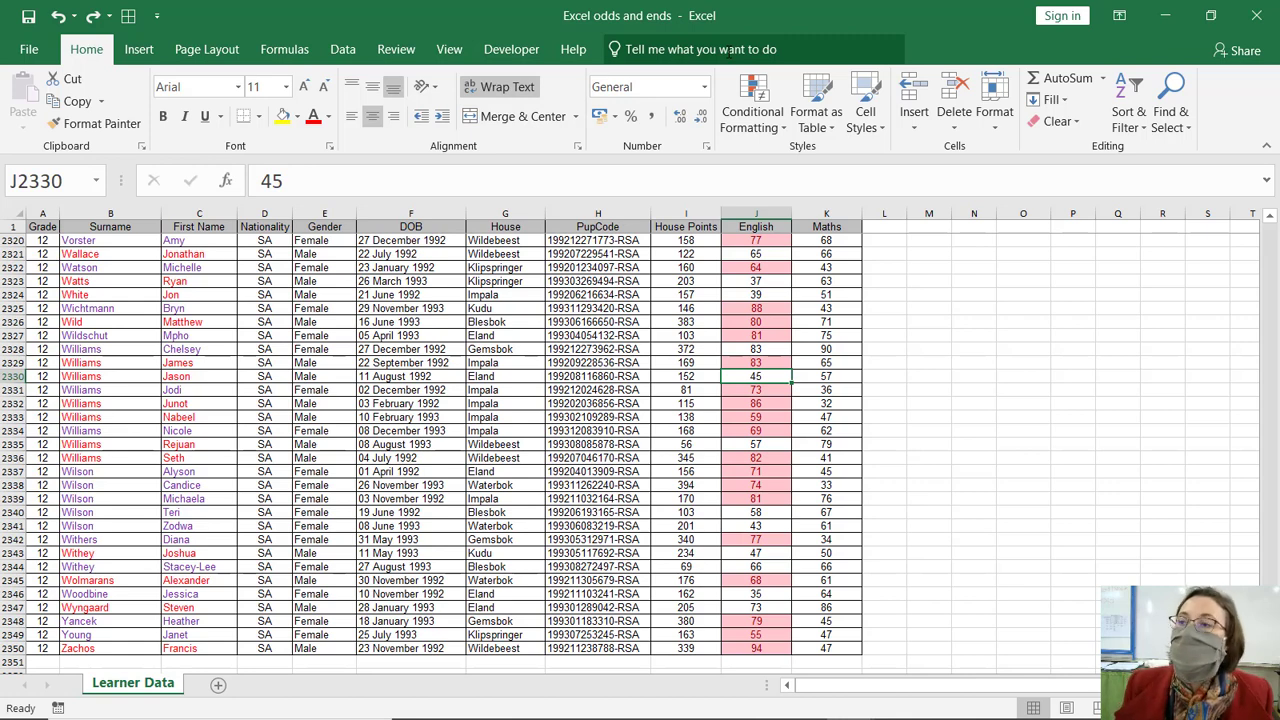
left_click(729, 52)
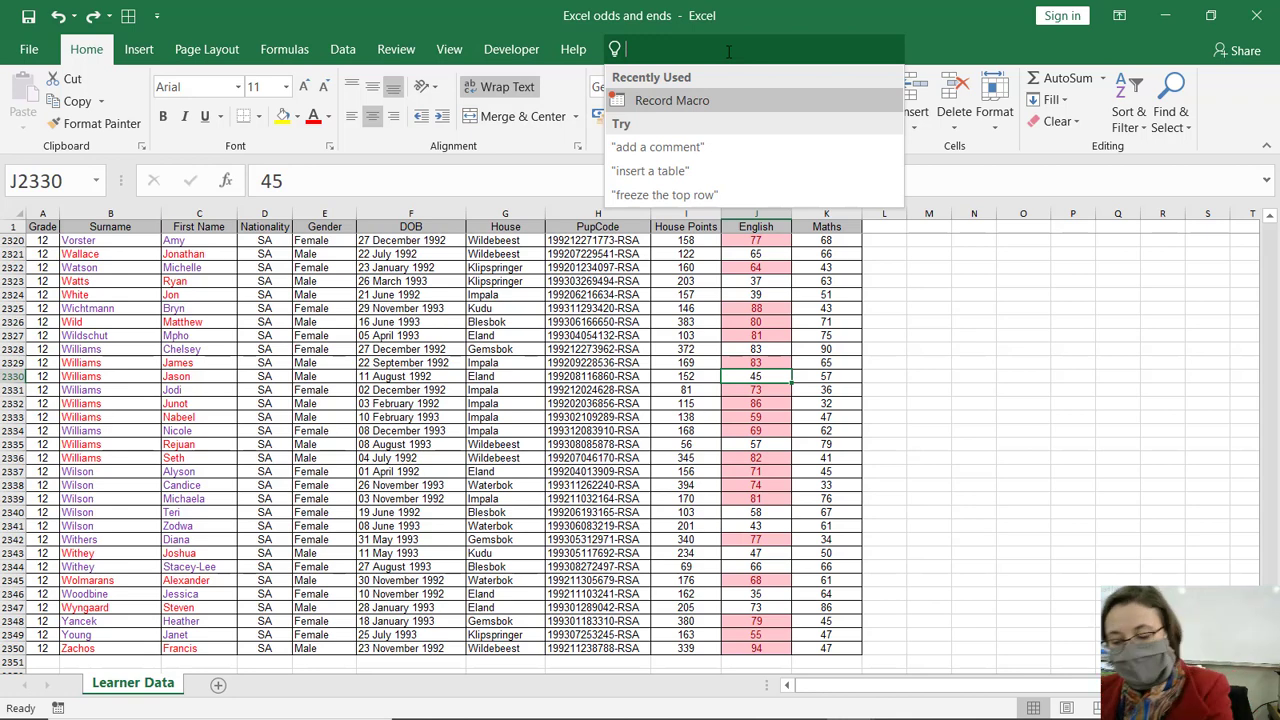
type("dupli")
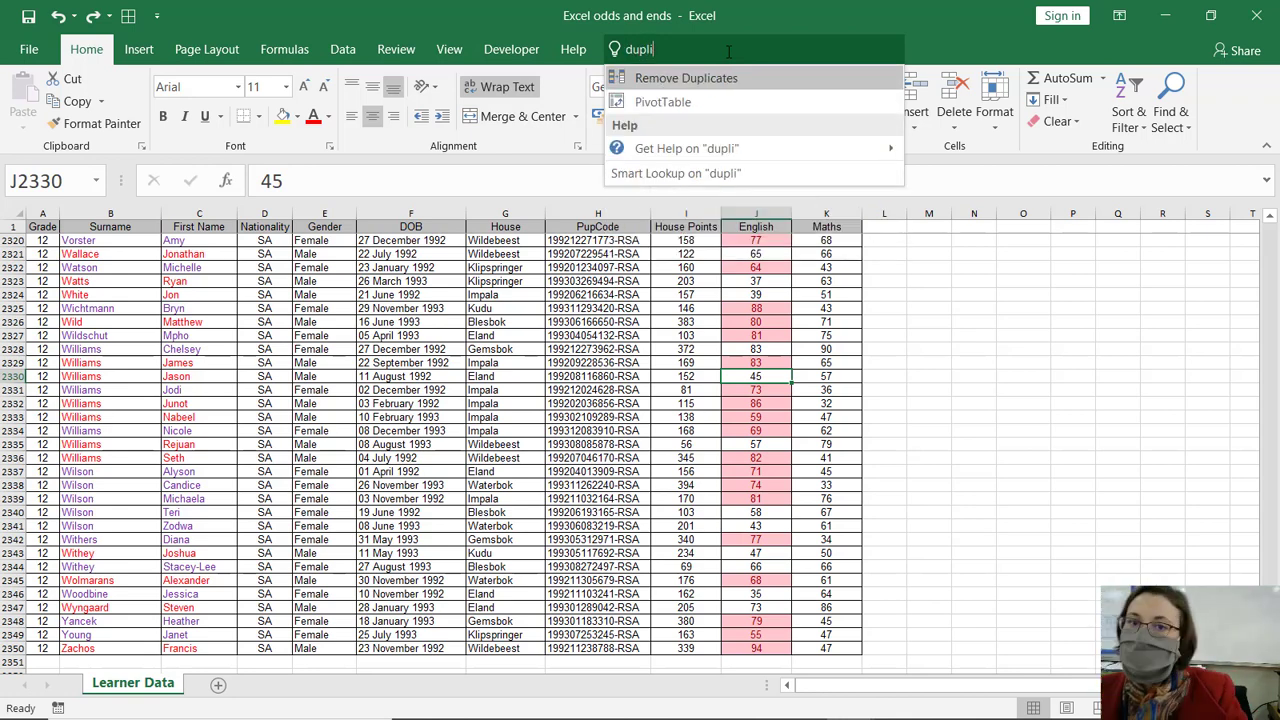
left_click(731, 77)
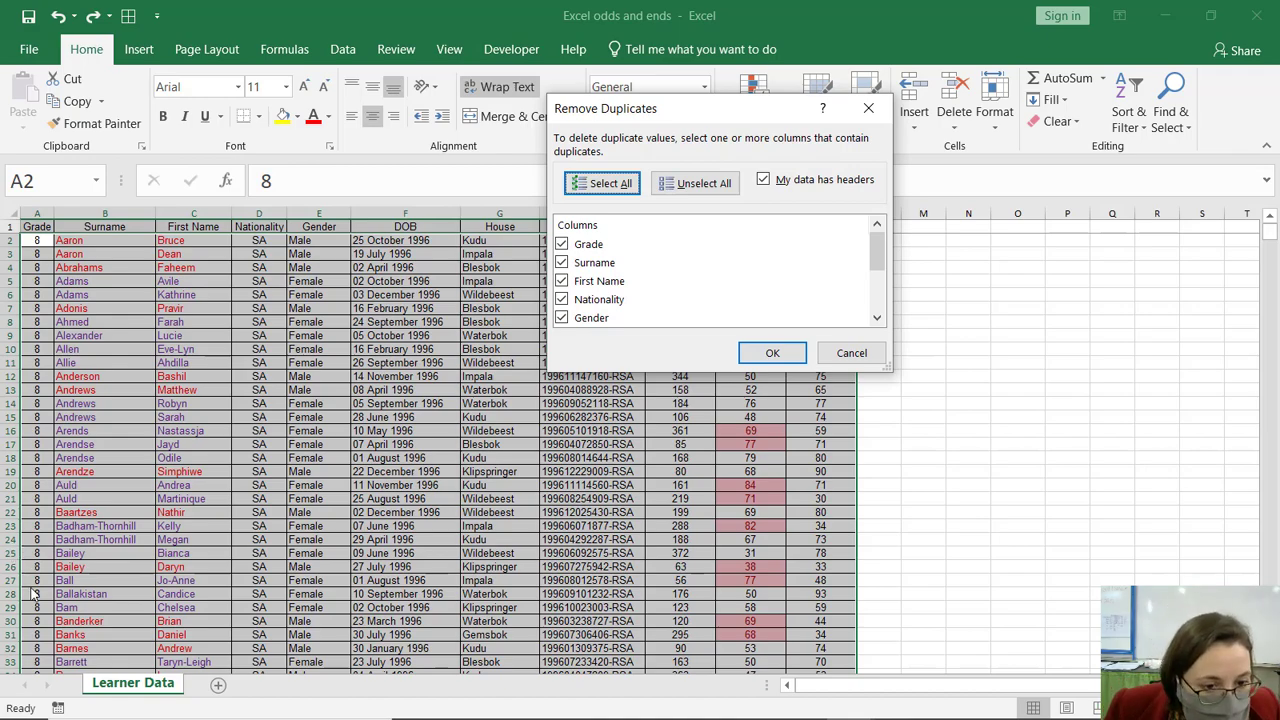
left_click(850, 353)
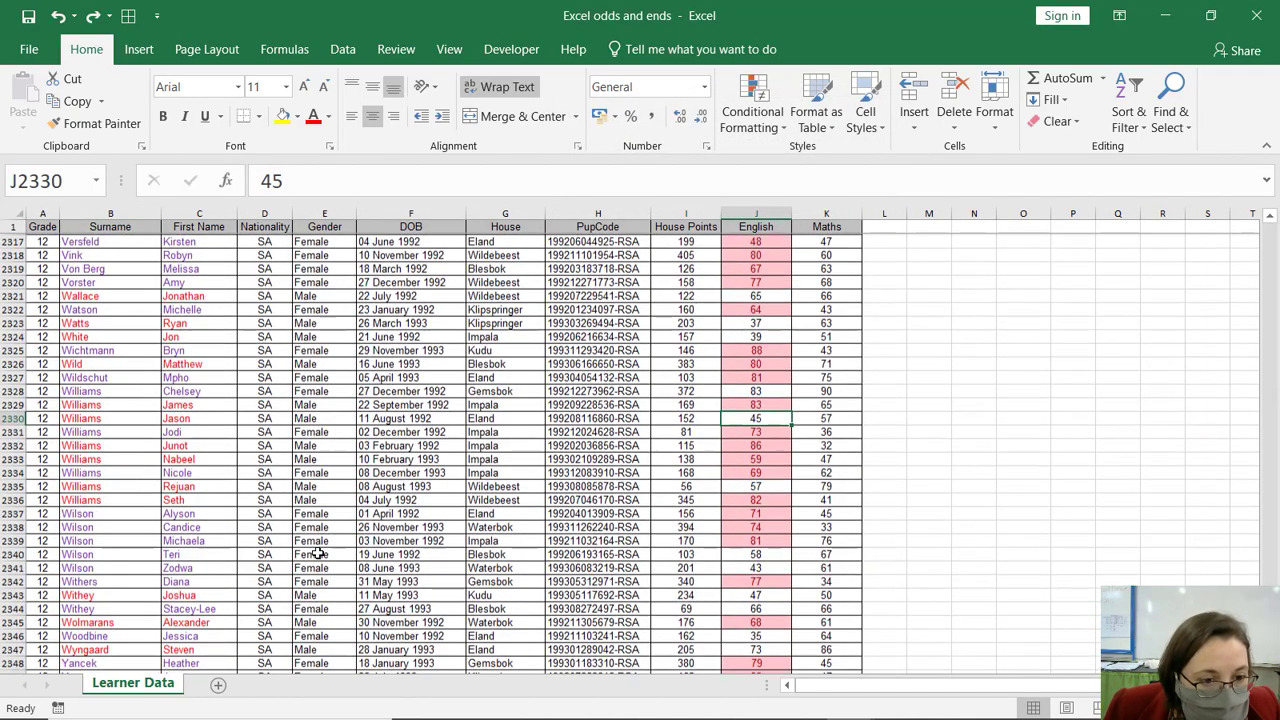
scroll(229, 571, "down", 2)
scroll(226, 574, "up", 6)
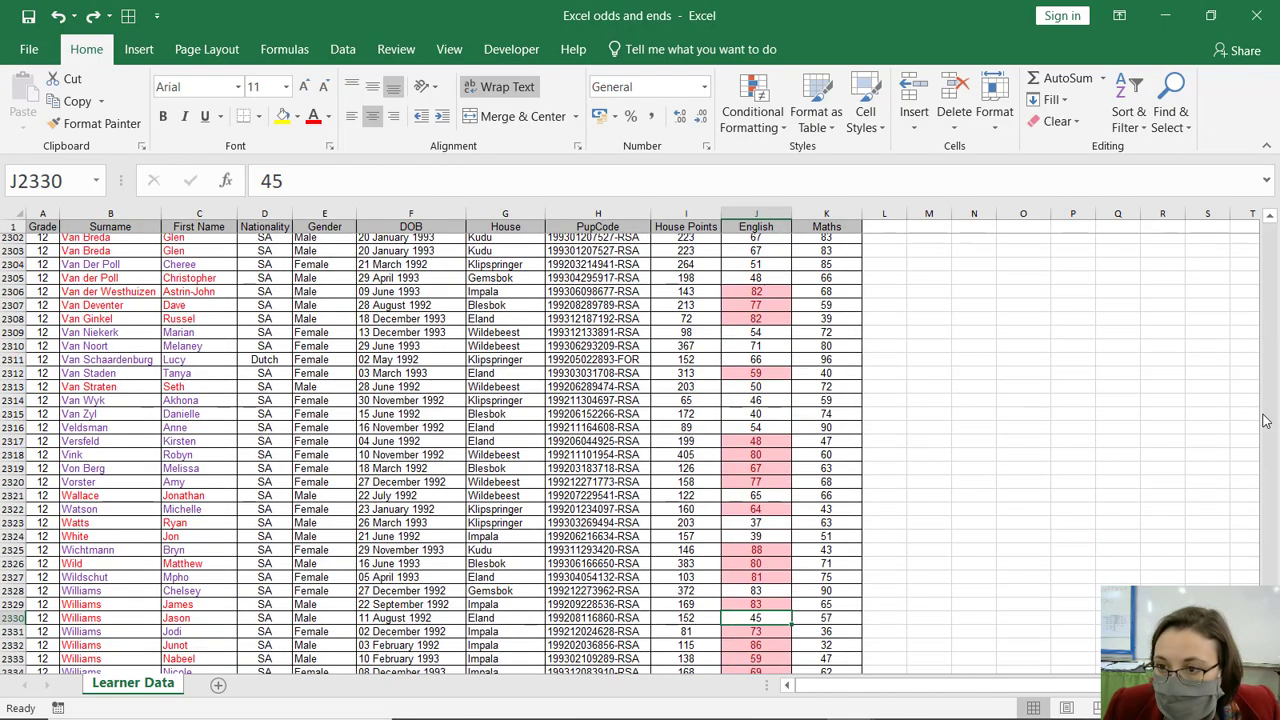
left_click_drag(1268, 640, 1268, 232)
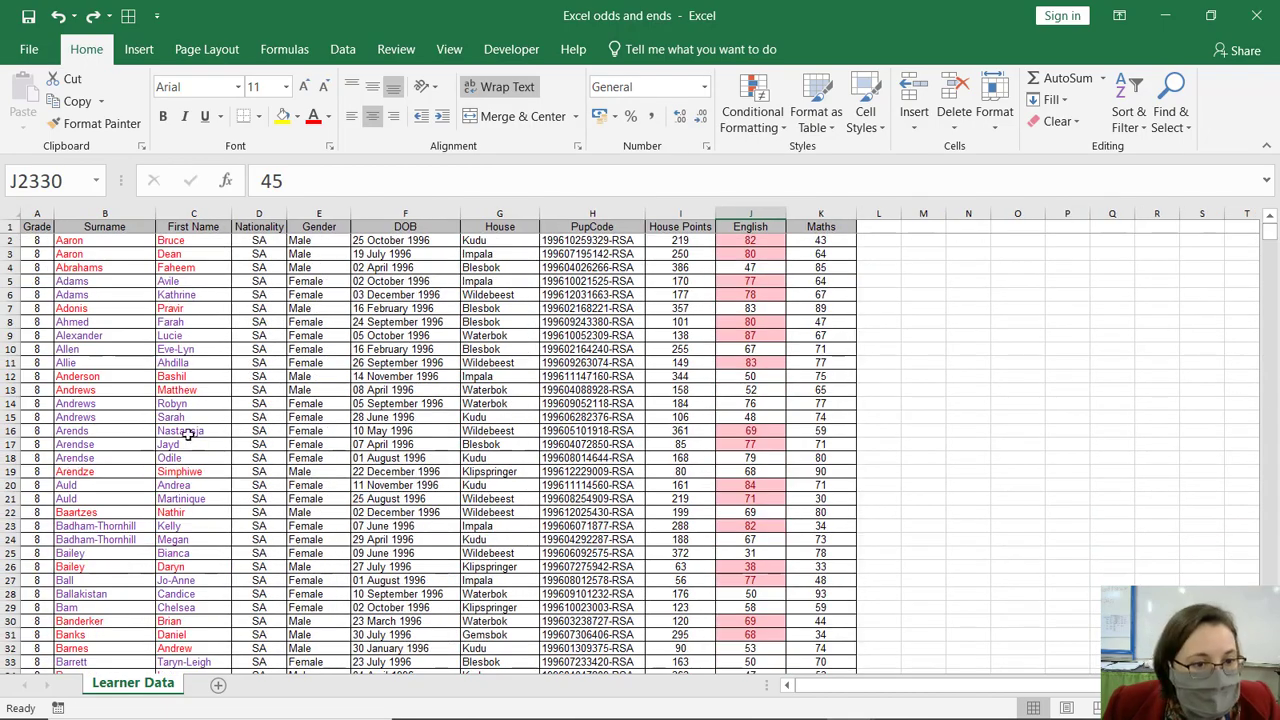
scroll(137, 515, "down", 1)
scroll(137, 515, "down", 1)
scroll(137, 515, "down", 1)
scroll(137, 515, "down", 1)
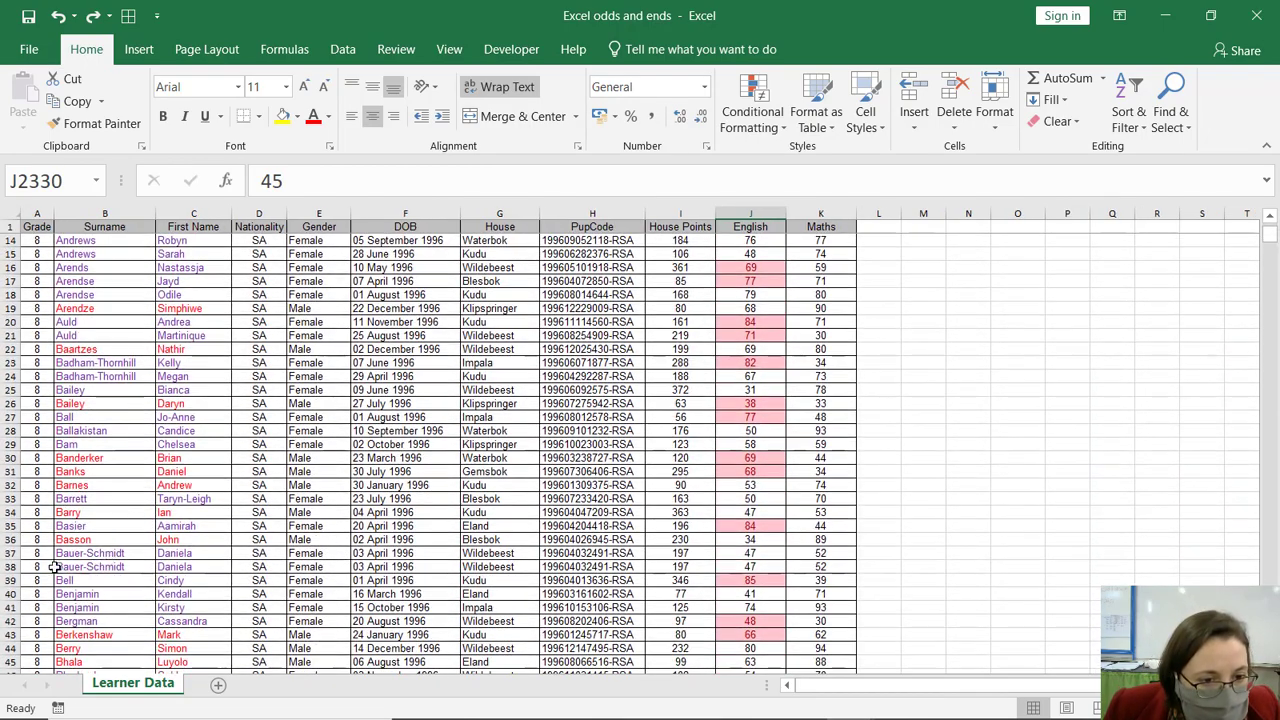
left_click_drag(10, 552, 10, 566)
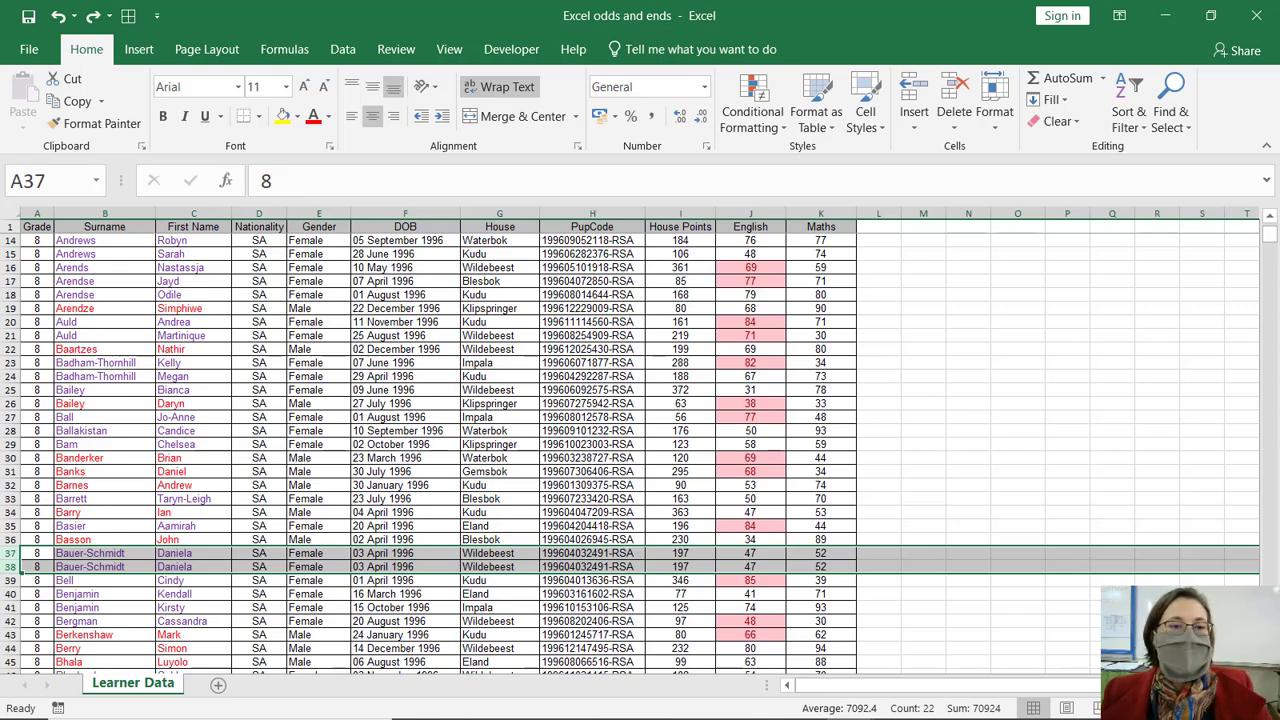
Step: With a data cell selected, find Remove Duplicates through the Tell me search
left_click(79, 266)
left_click(655, 50)
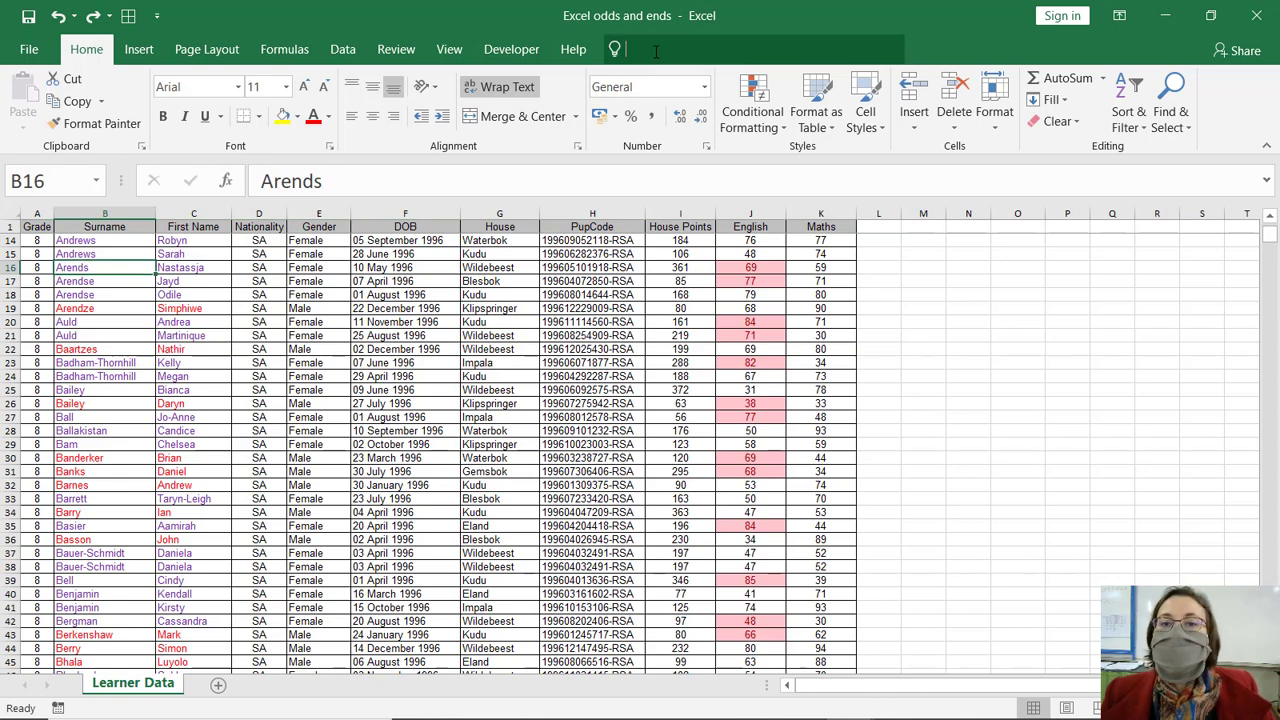
type("de")
key("BackSpace")
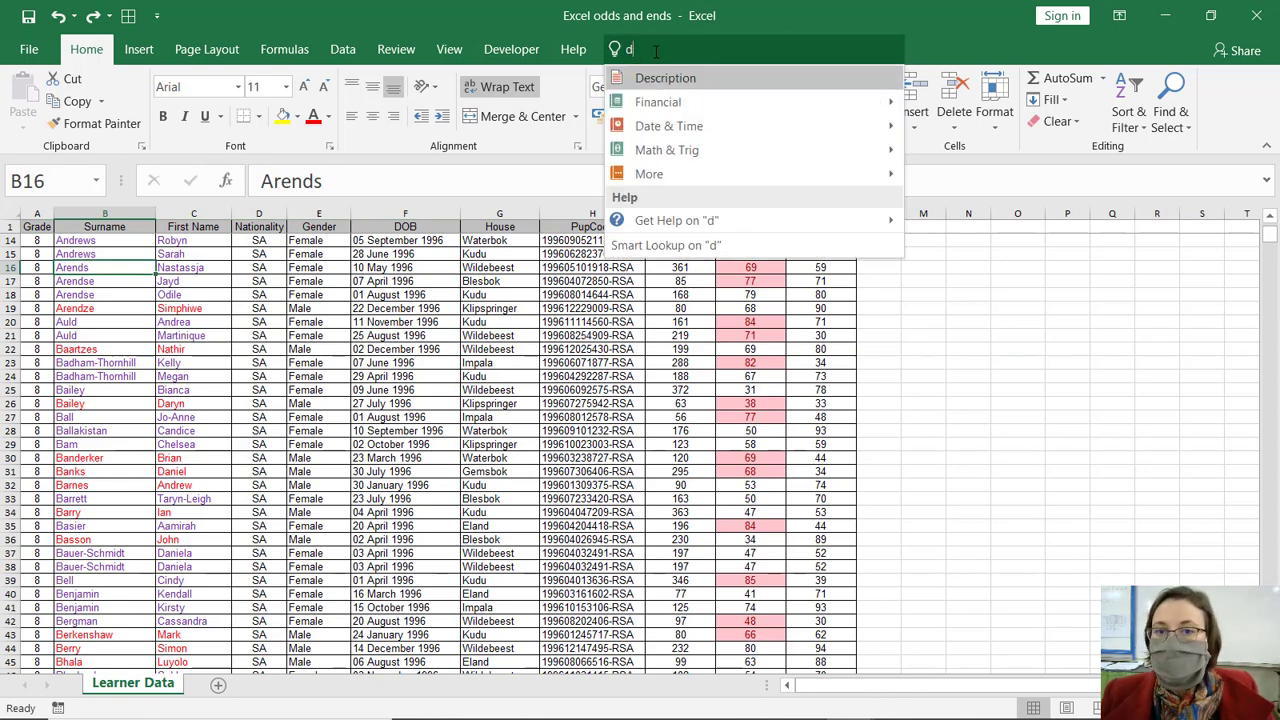
type("up")
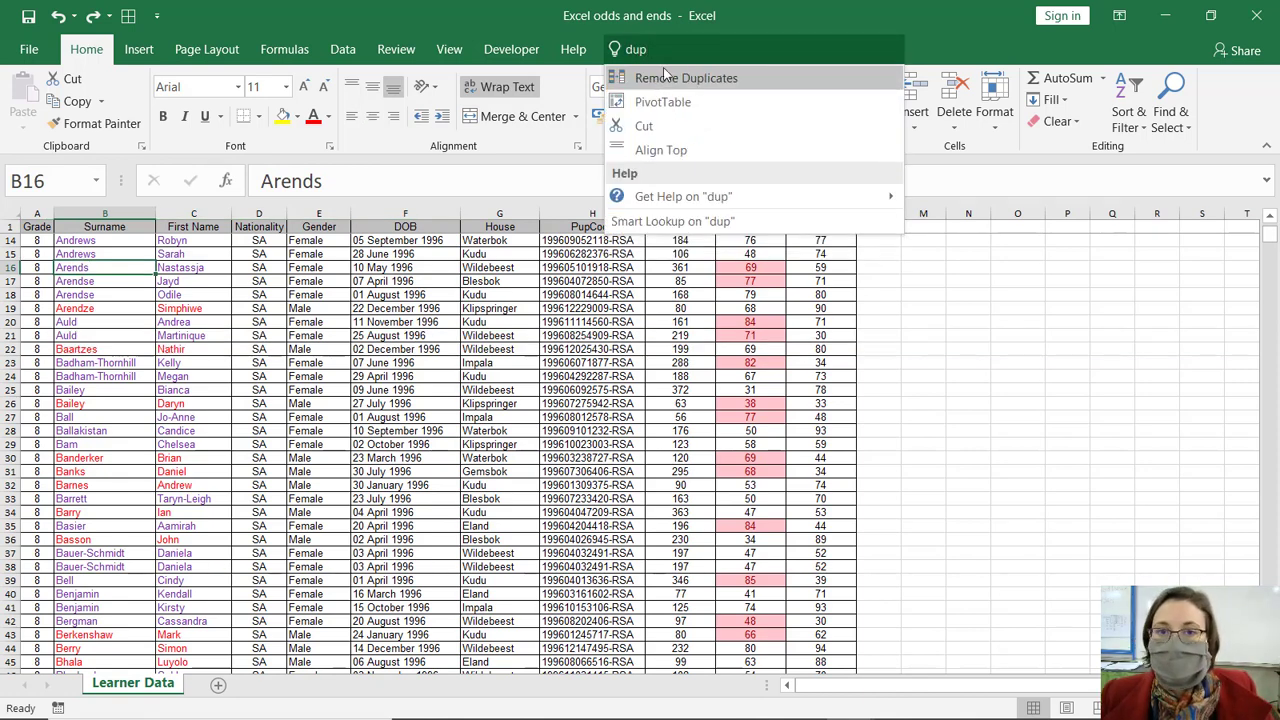
left_click(669, 79)
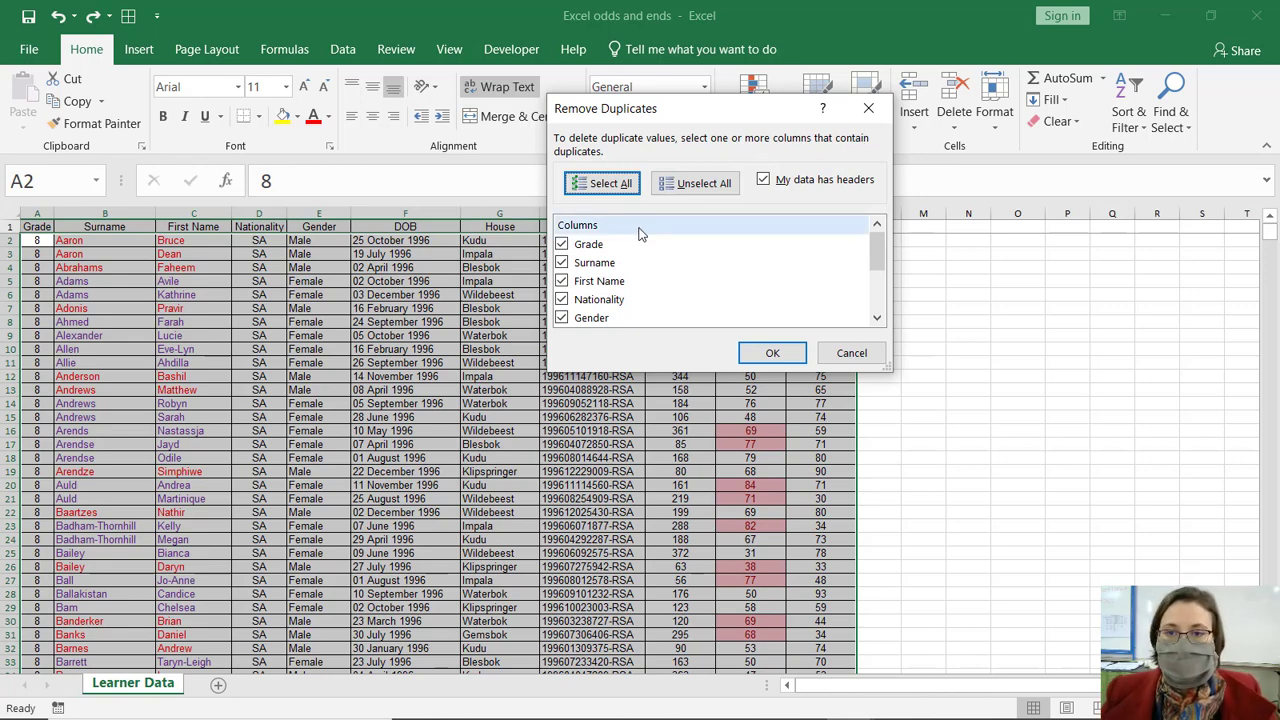
Step: Compare on all columns, after briefly trying House only, and remove the 16 duplicate rows
left_click(626, 187)
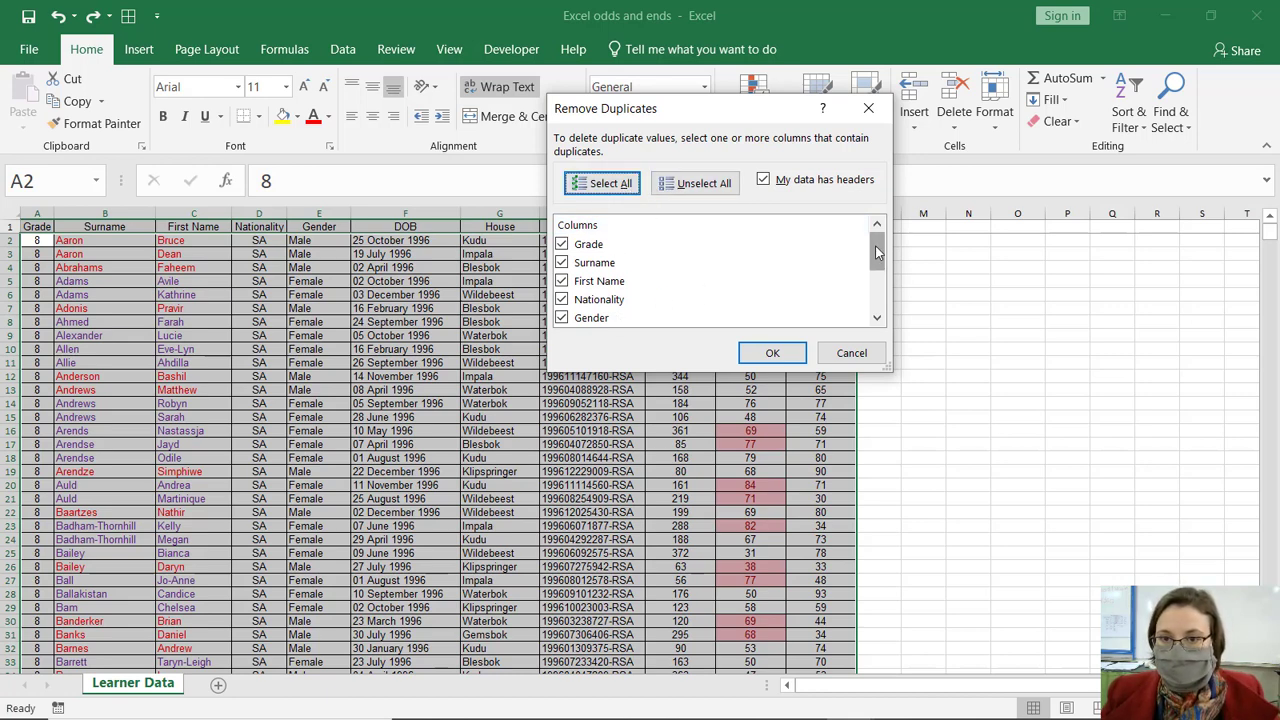
left_click_drag(876, 250, 876, 290)
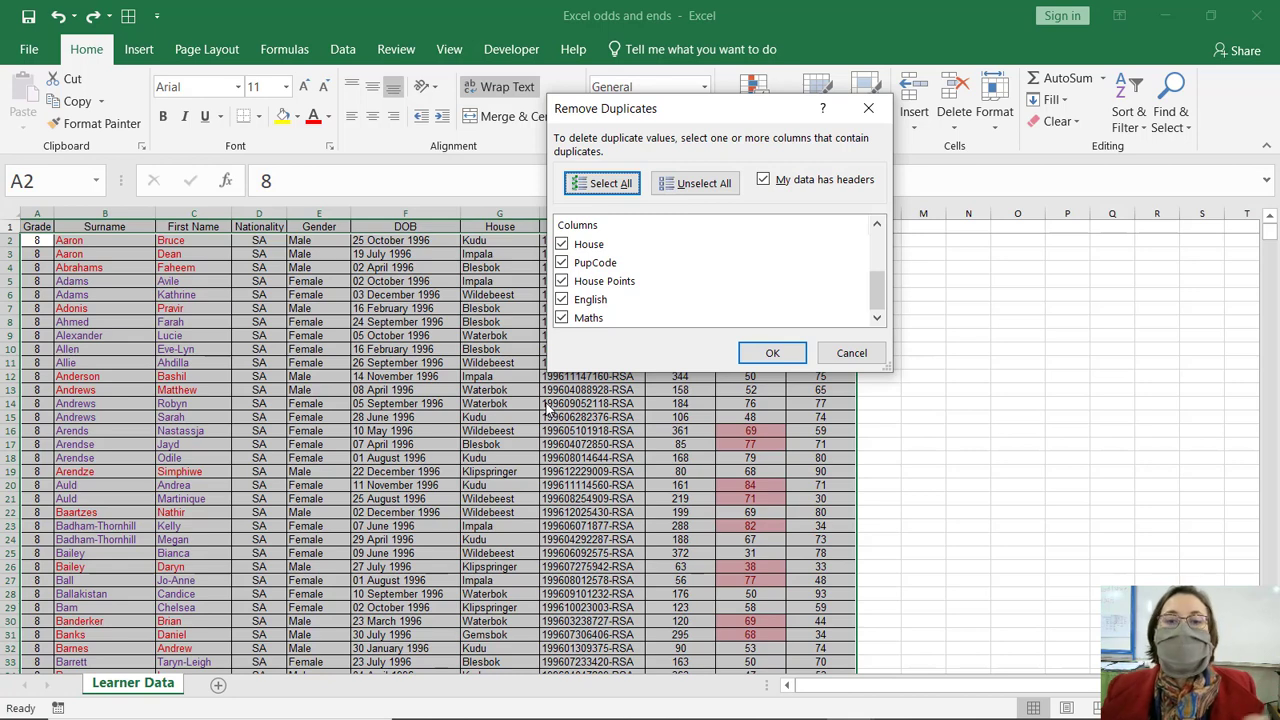
left_click(697, 183)
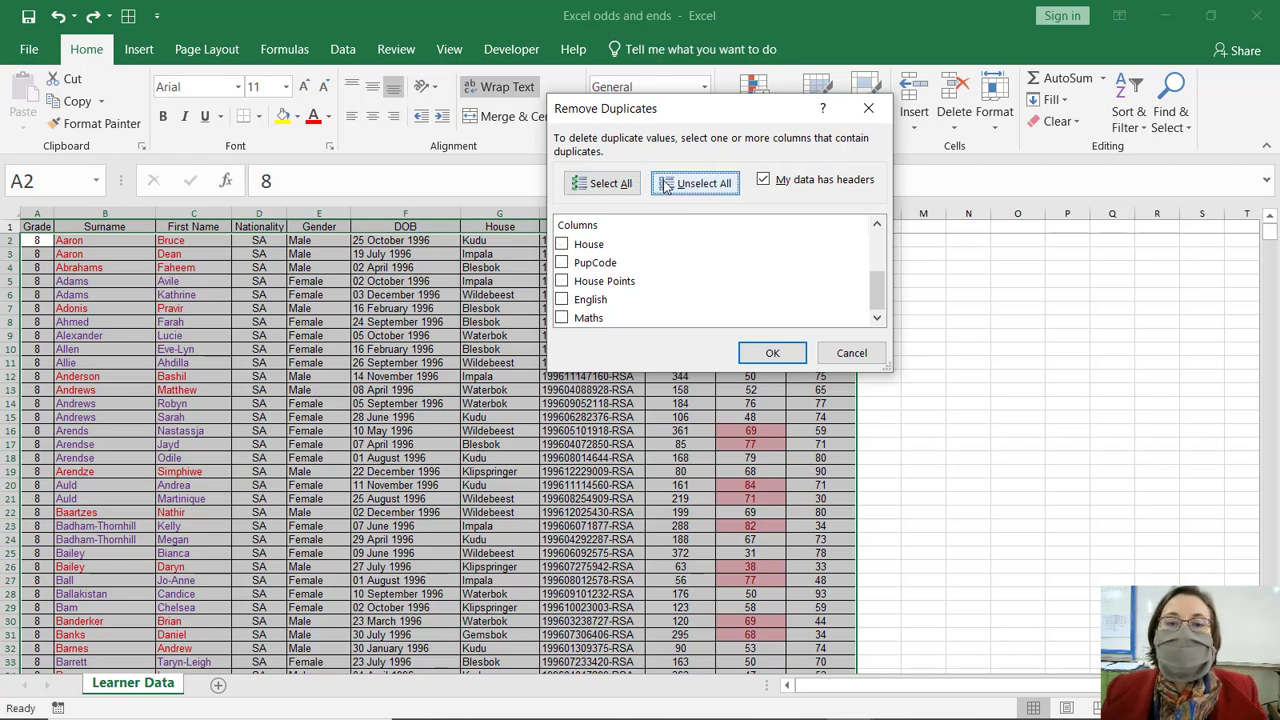
left_click(562, 245)
scroll(645, 306, "up", 1)
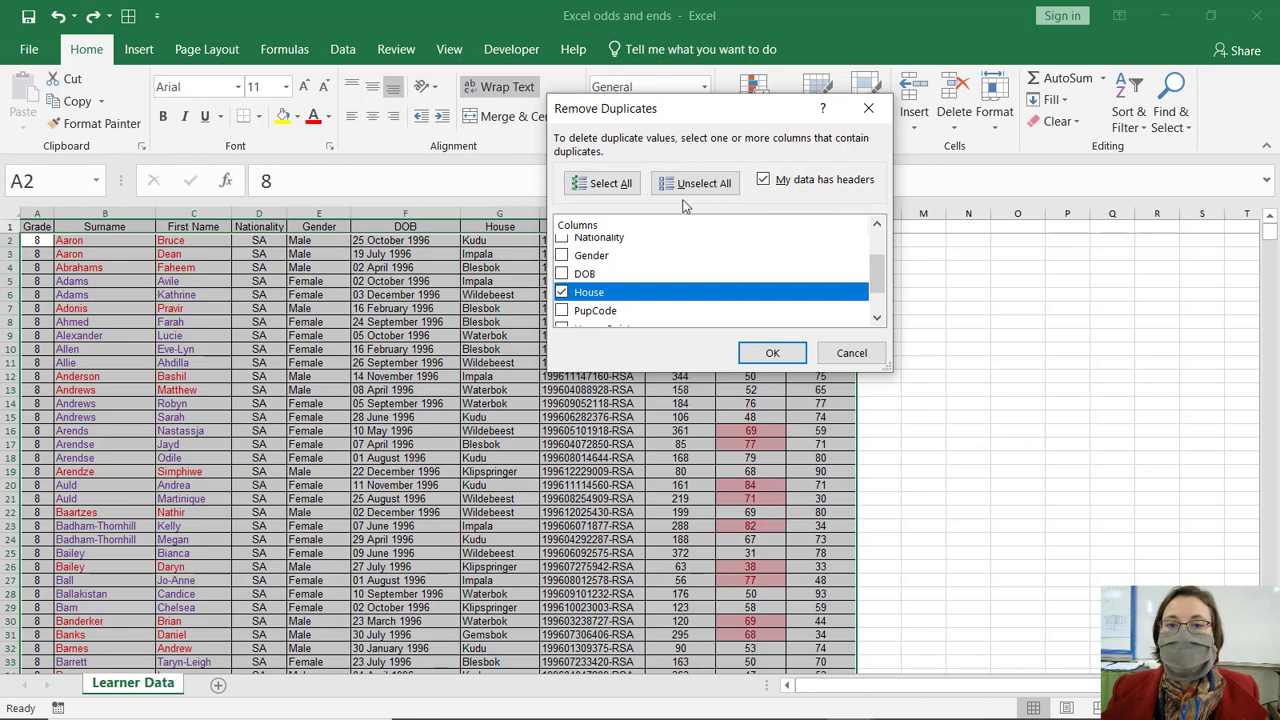
left_click(601, 183)
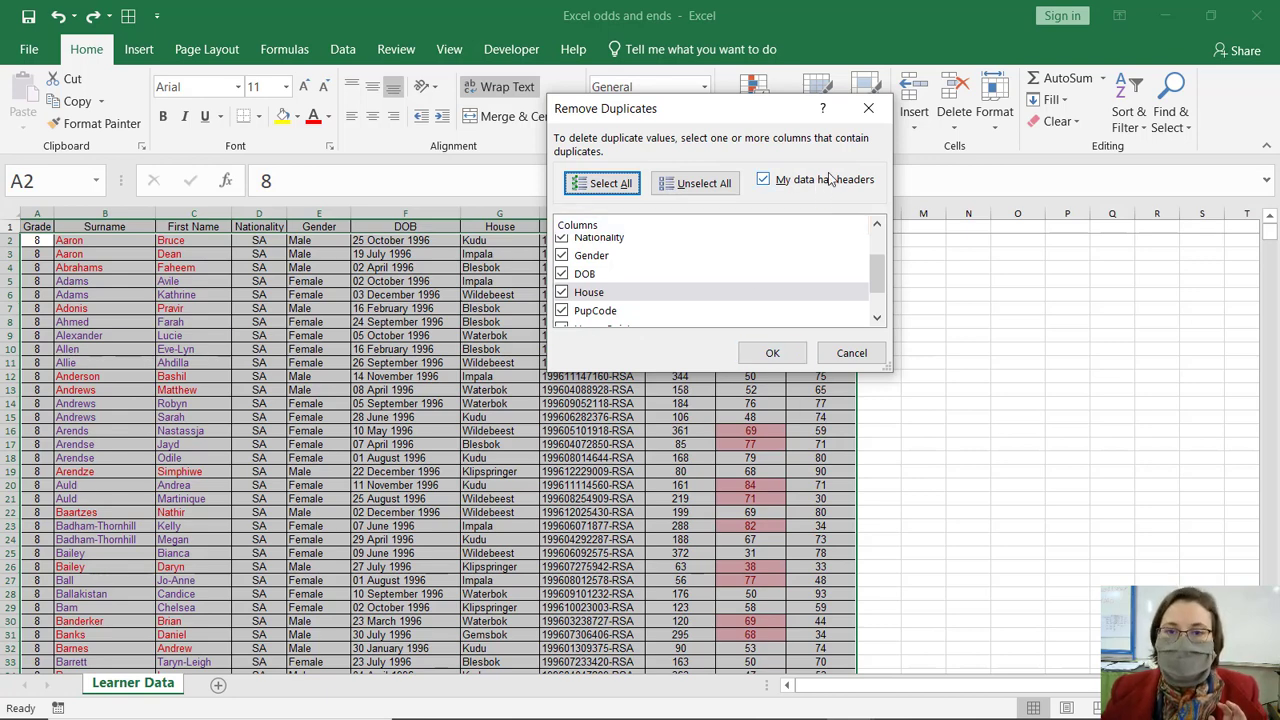
left_click(773, 355)
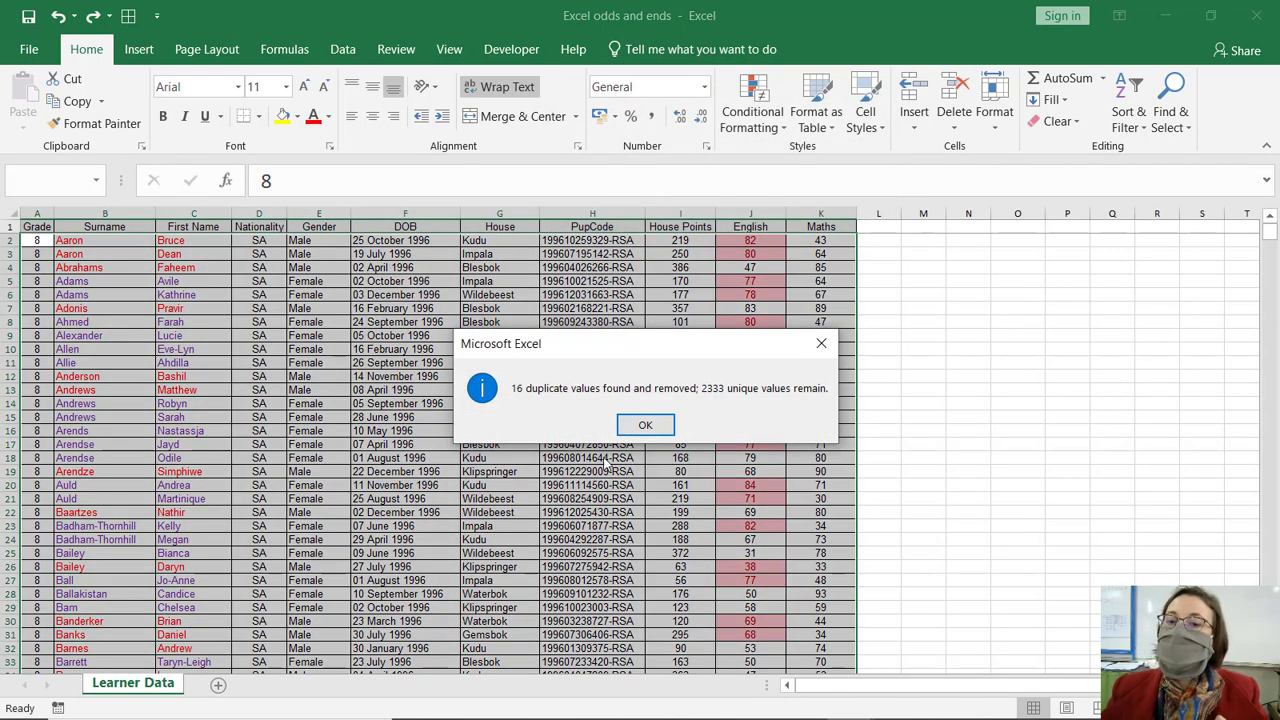
Step: Dismiss the duplicates-removed summary and show the Data tools
left_click(646, 426)
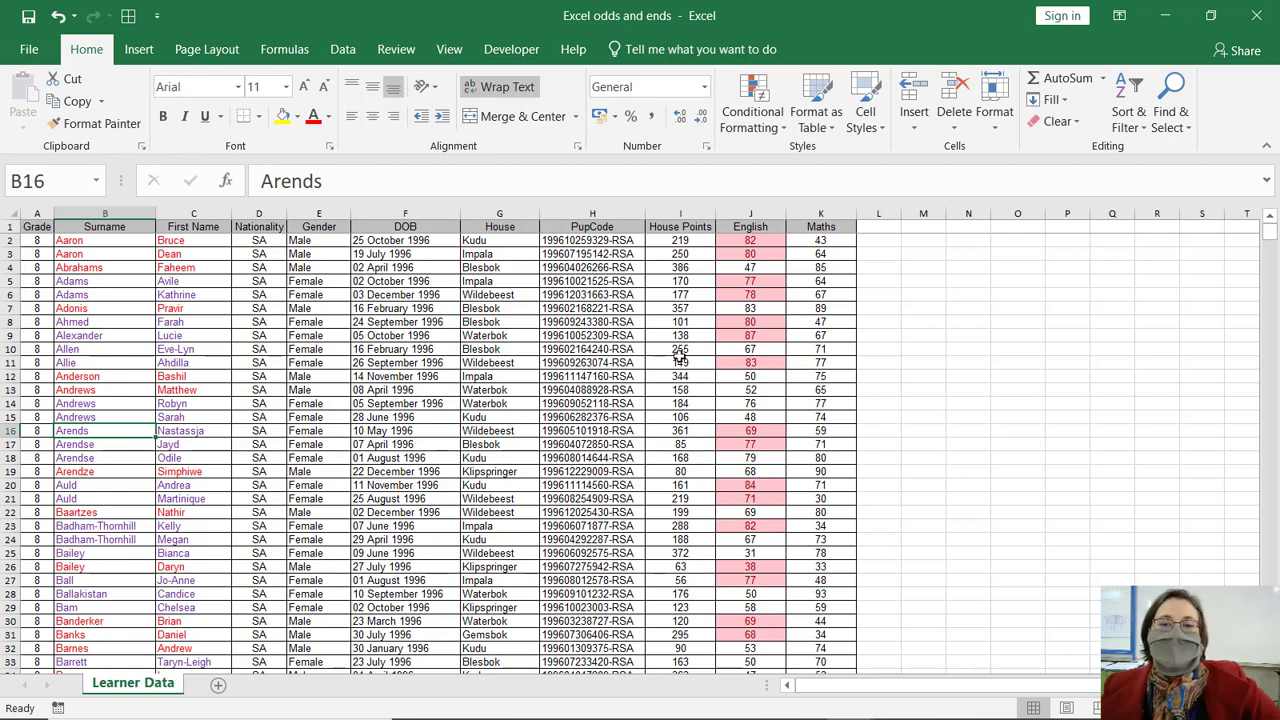
left_click(678, 352)
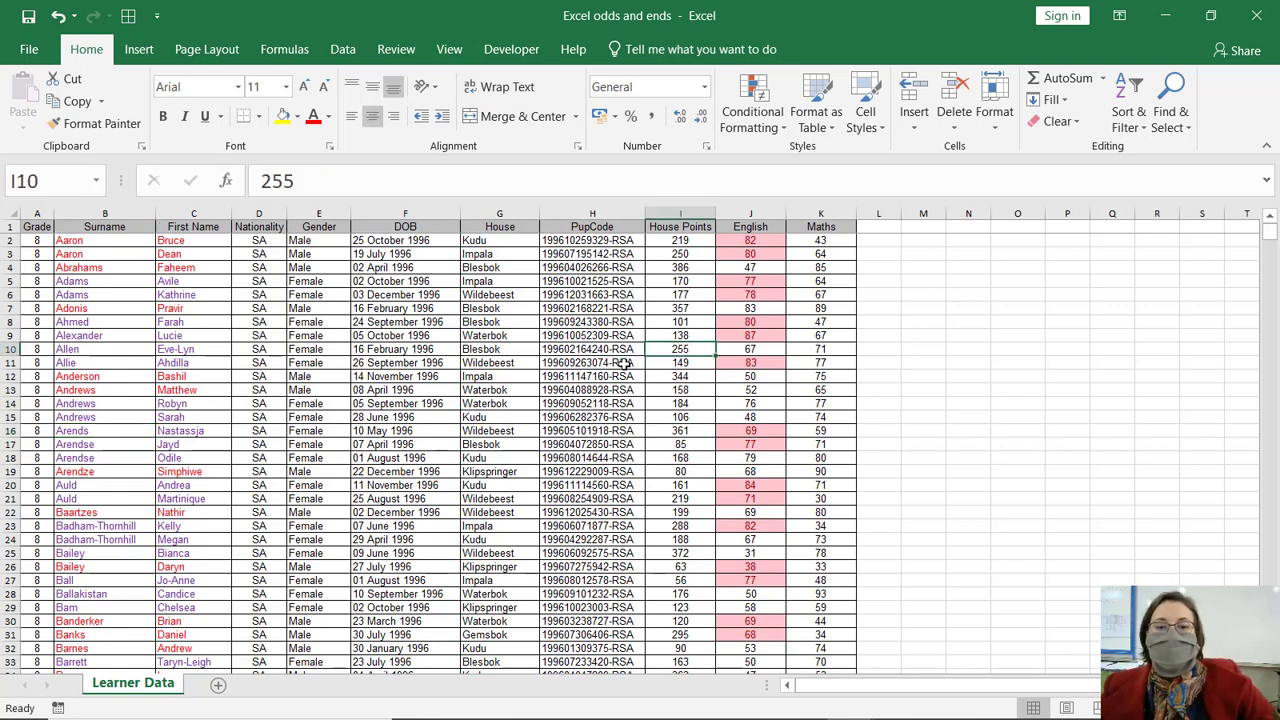
left_click(345, 50)
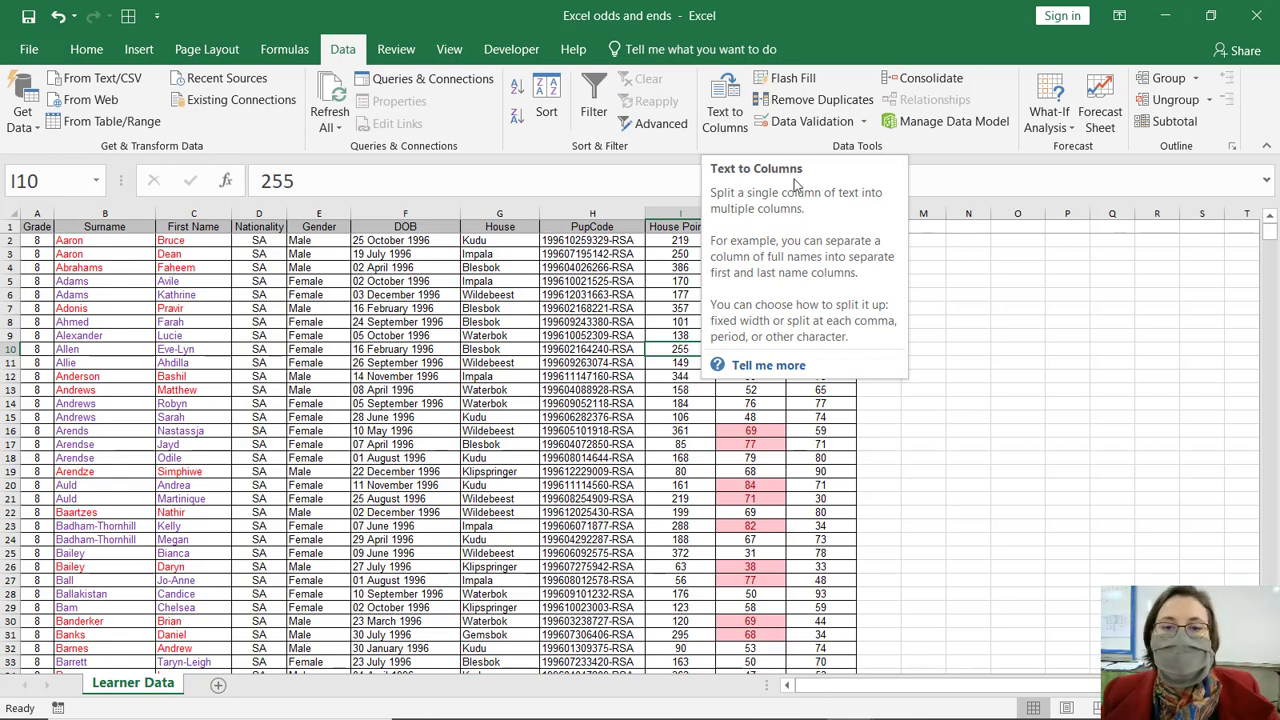
Step: Select the whole PupCode column H
left_click(631, 455)
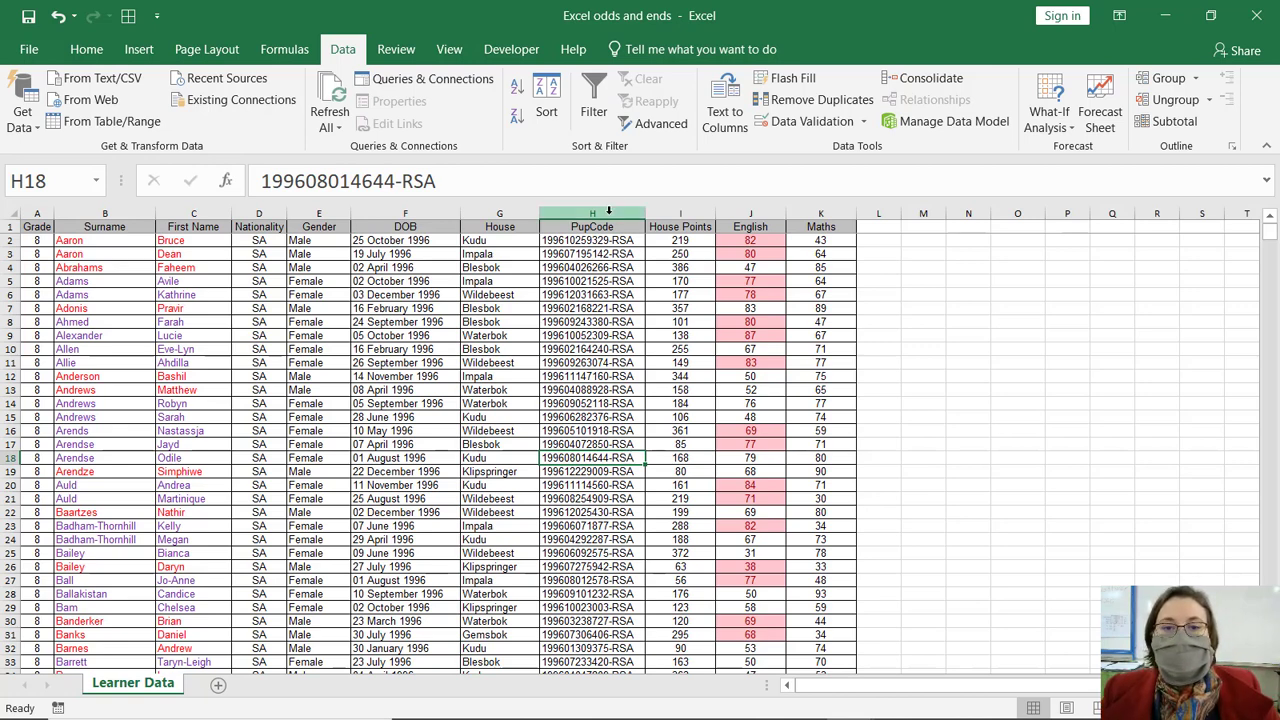
left_click(608, 207)
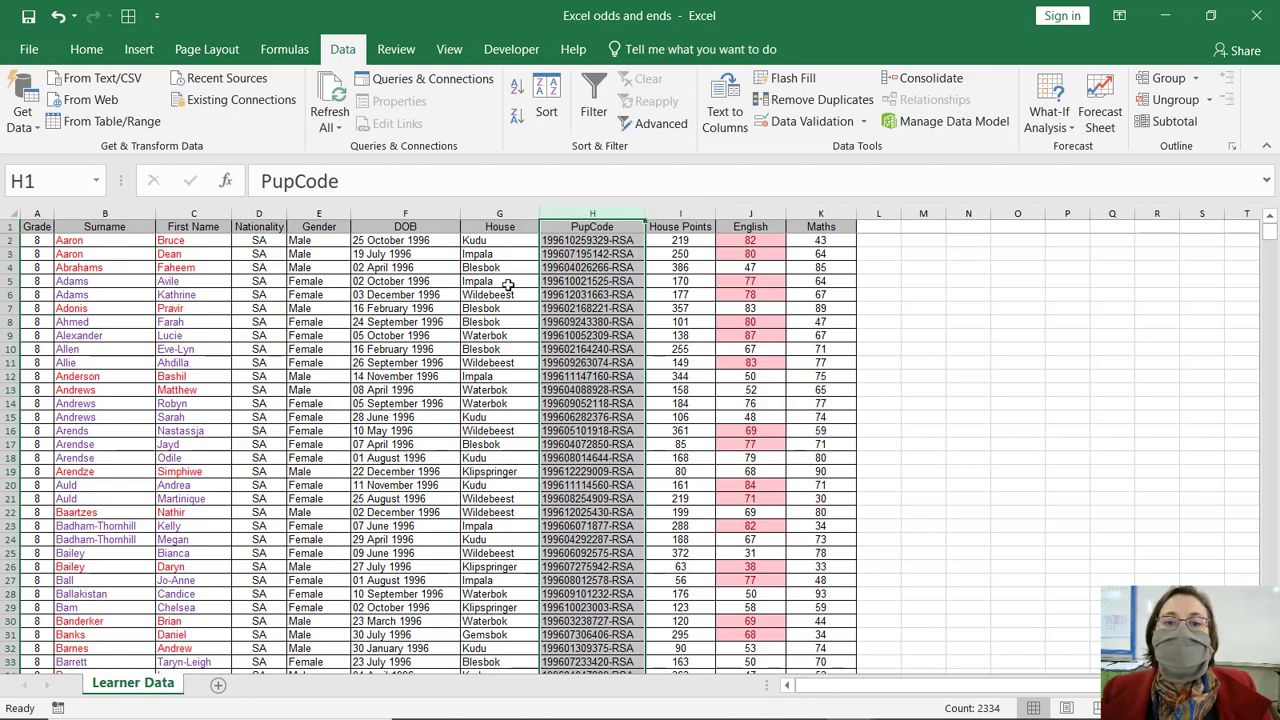
left_click(611, 240)
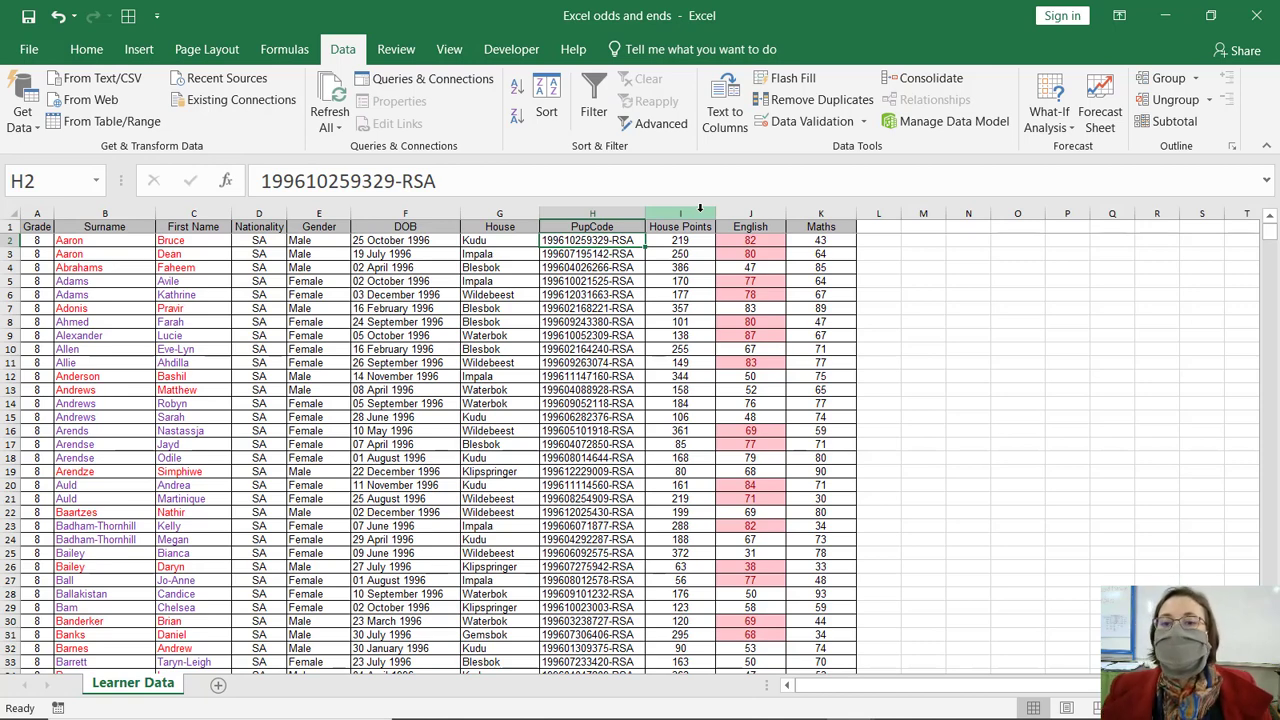
mouse_move(700, 208)
left_mouse_down()
mouse_move(758, 212)
mouse_move(712, 219)
left_mouse_up()
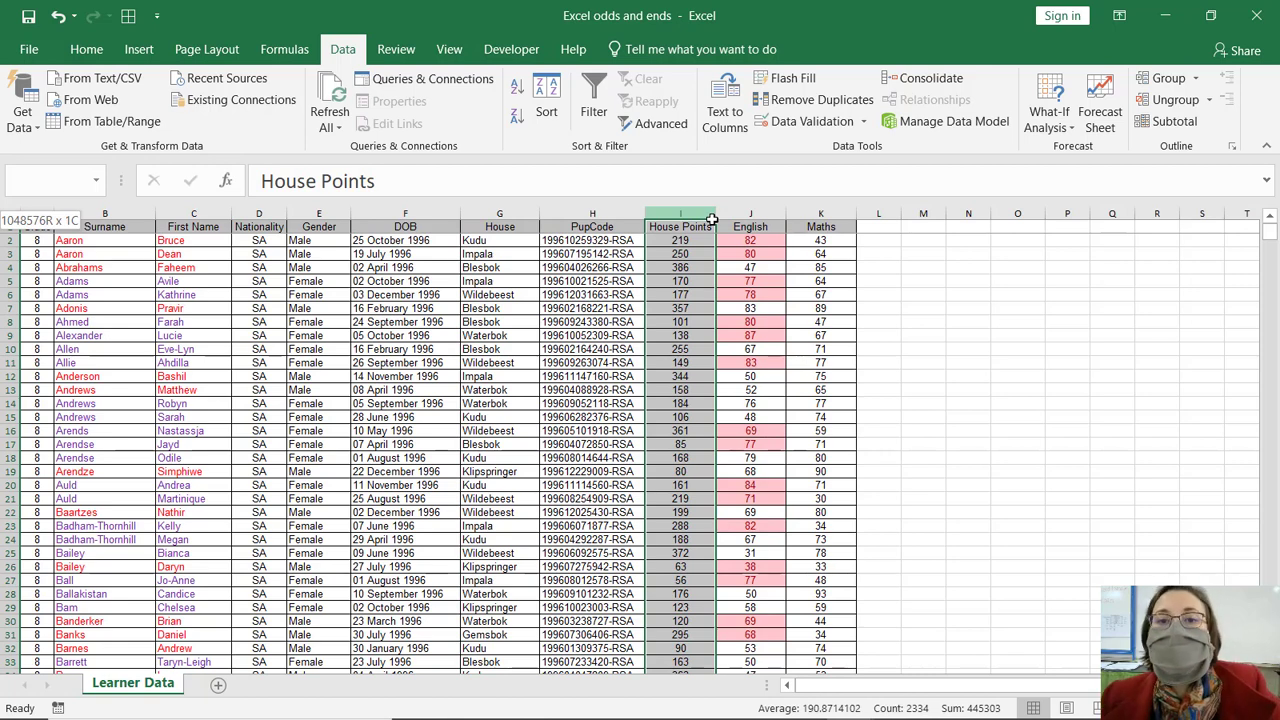
left_click_drag(711, 219, 711, 219)
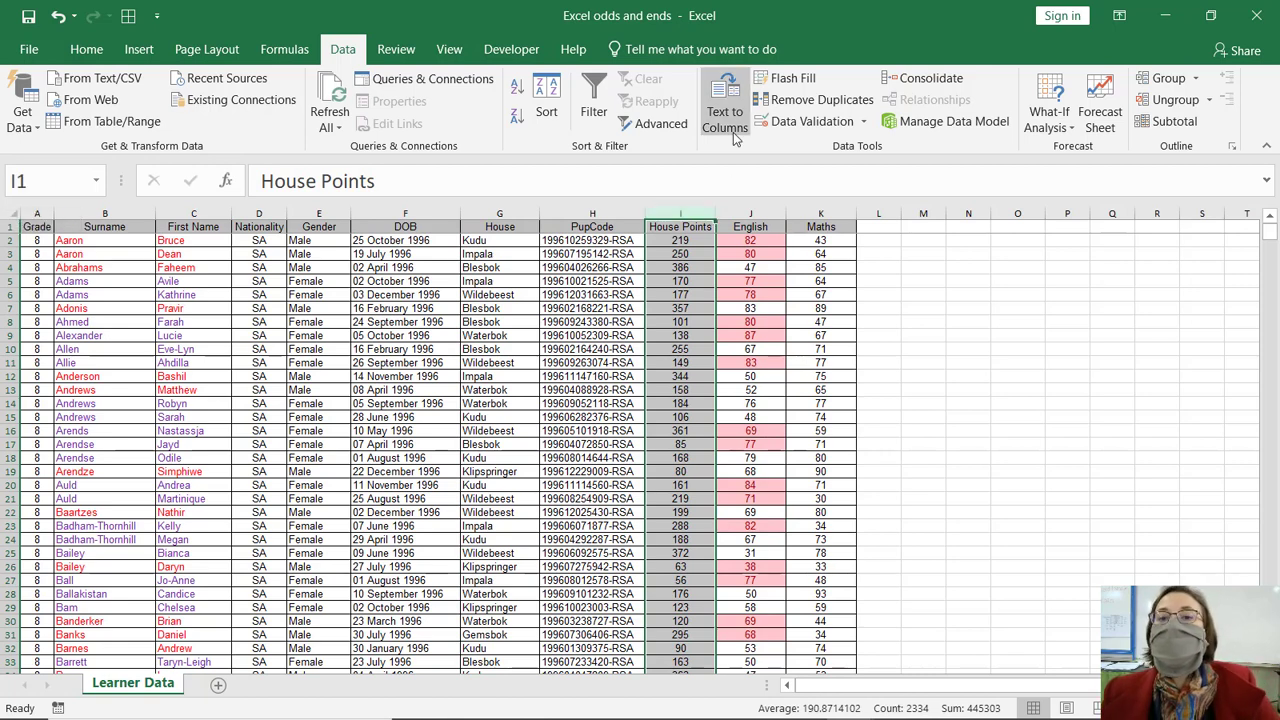
left_click(612, 210, "shift")
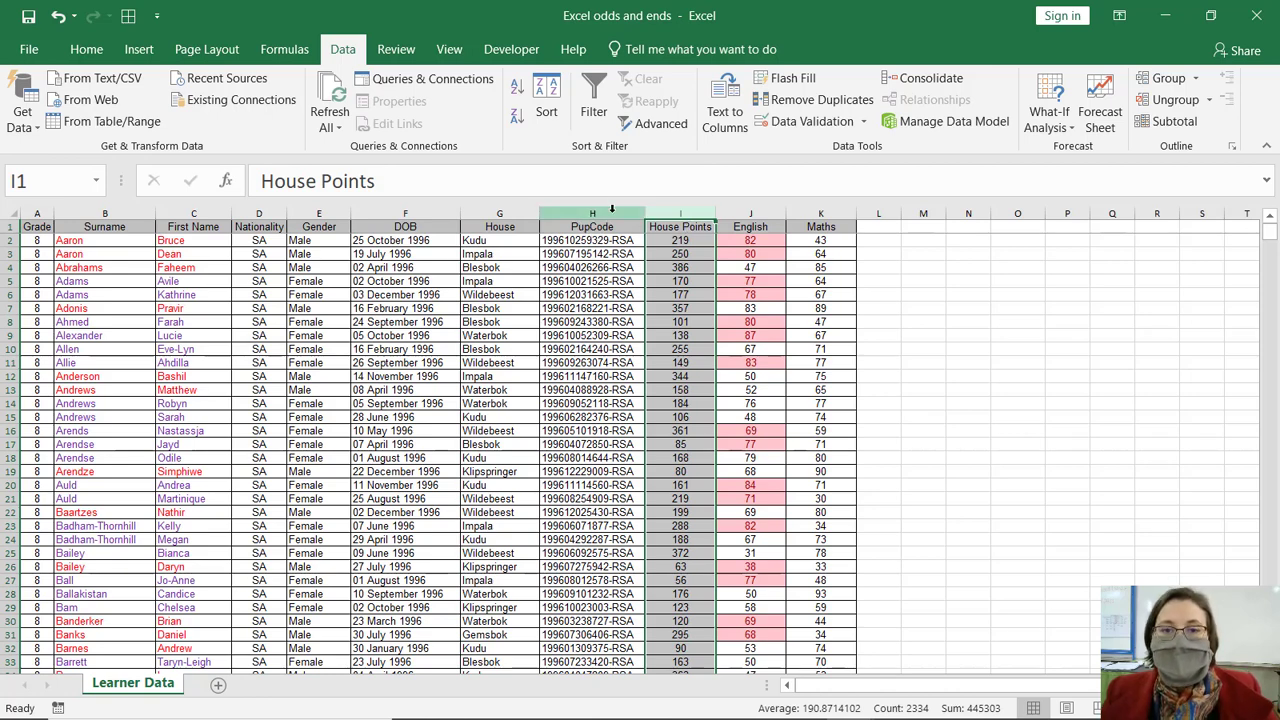
left_click(597, 210)
left_click(680, 213)
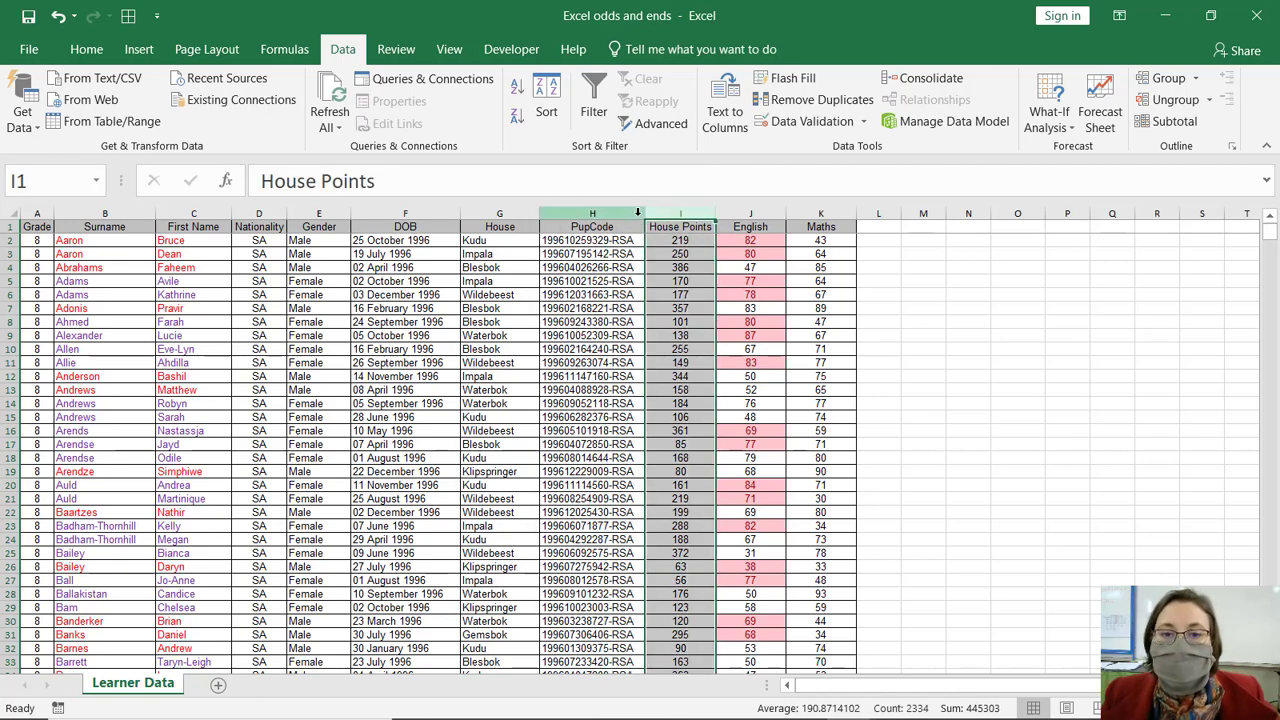
left_click(597, 213)
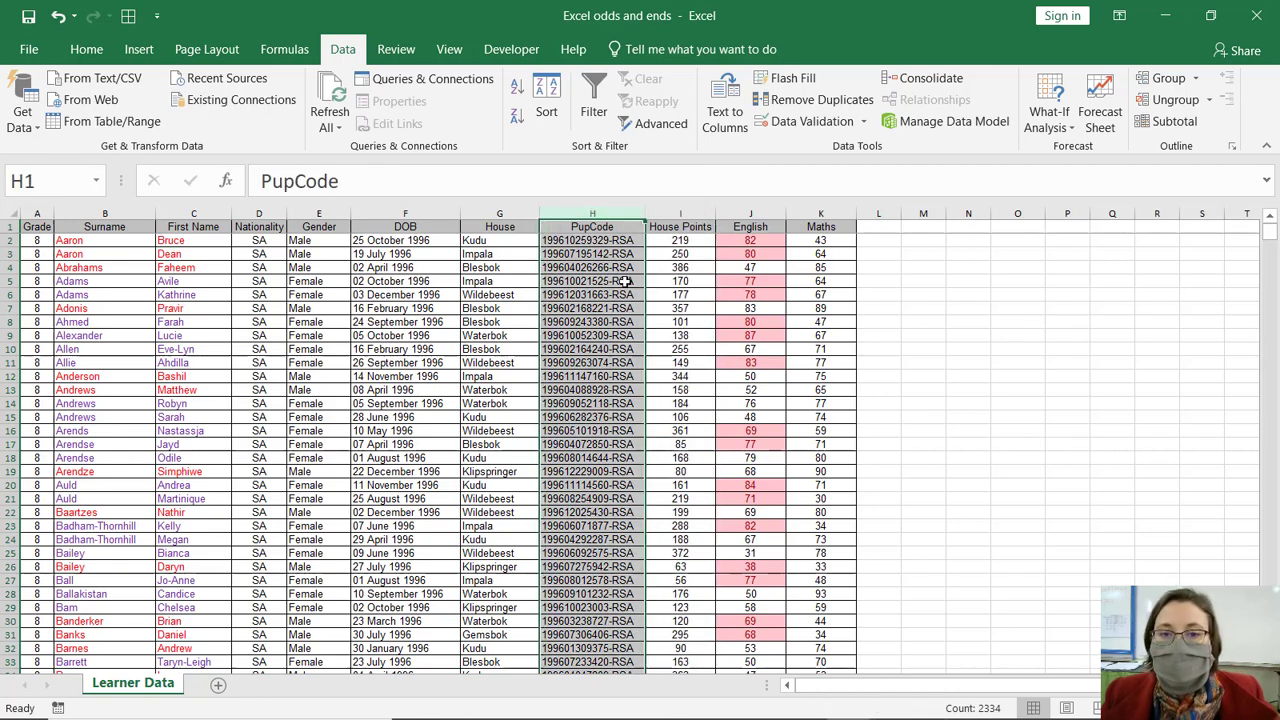
Step: Insert a blank column before House Points and select the PupCode column
right_click(682, 213)
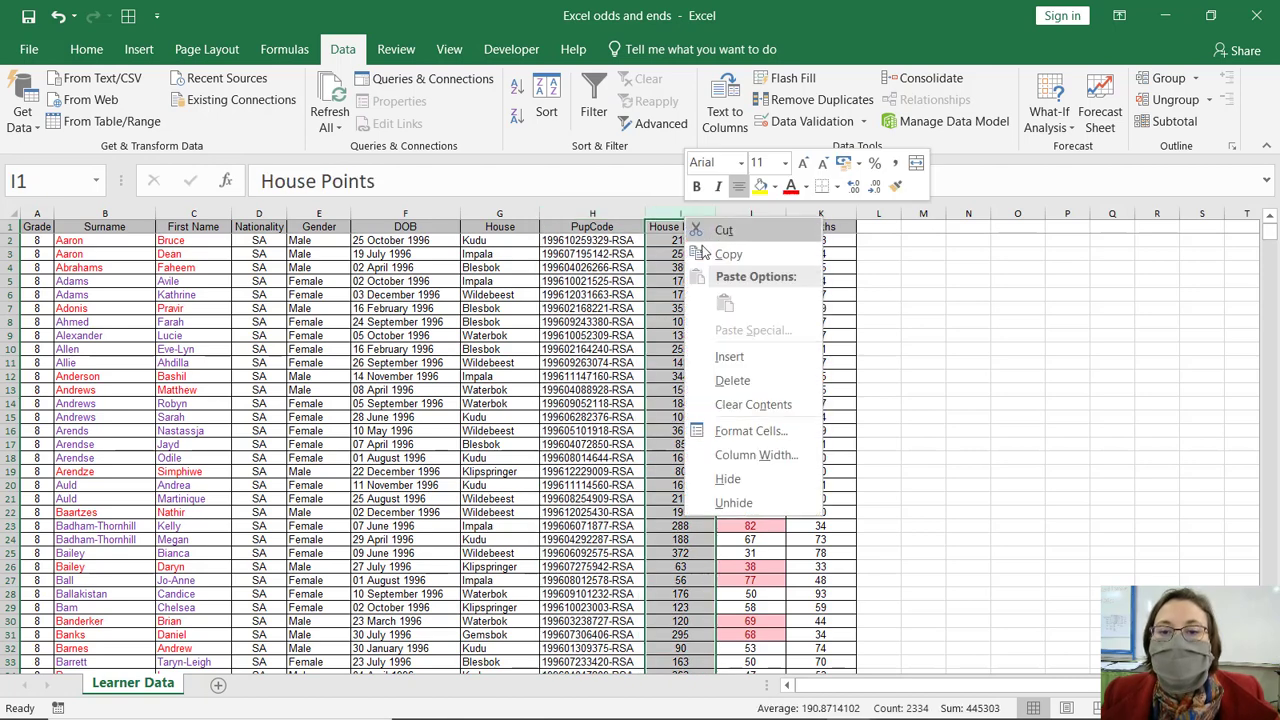
left_click(716, 357)
left_click_drag(645, 214, 603, 216)
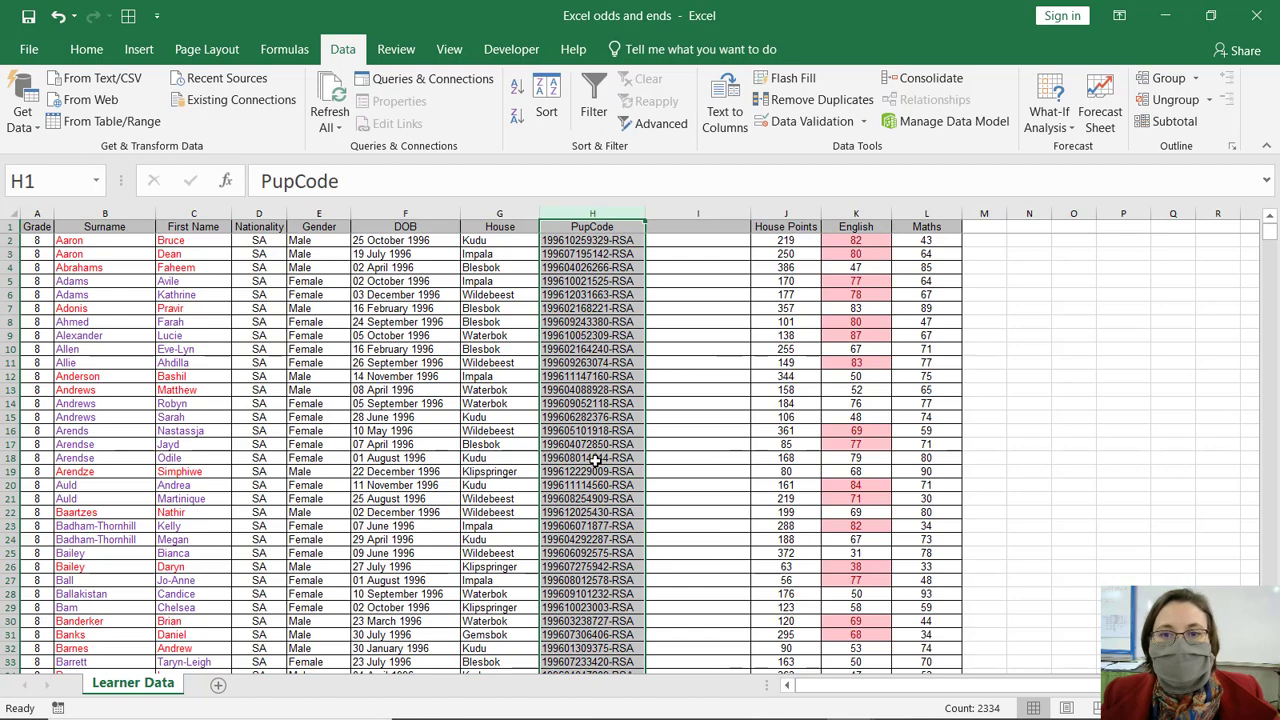
Step: Split PupCode at the '-' delimiter, replace column I's contents, and inspect the converted codes
left_click(727, 122)
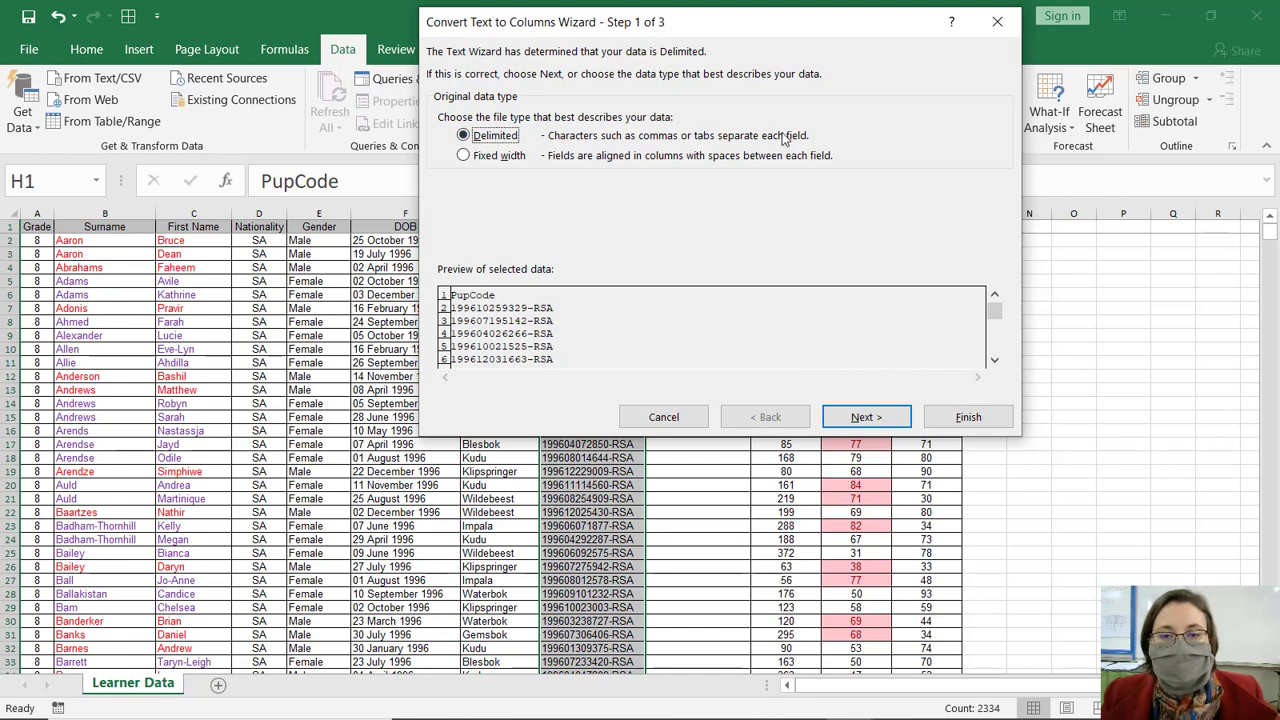
left_click(883, 419)
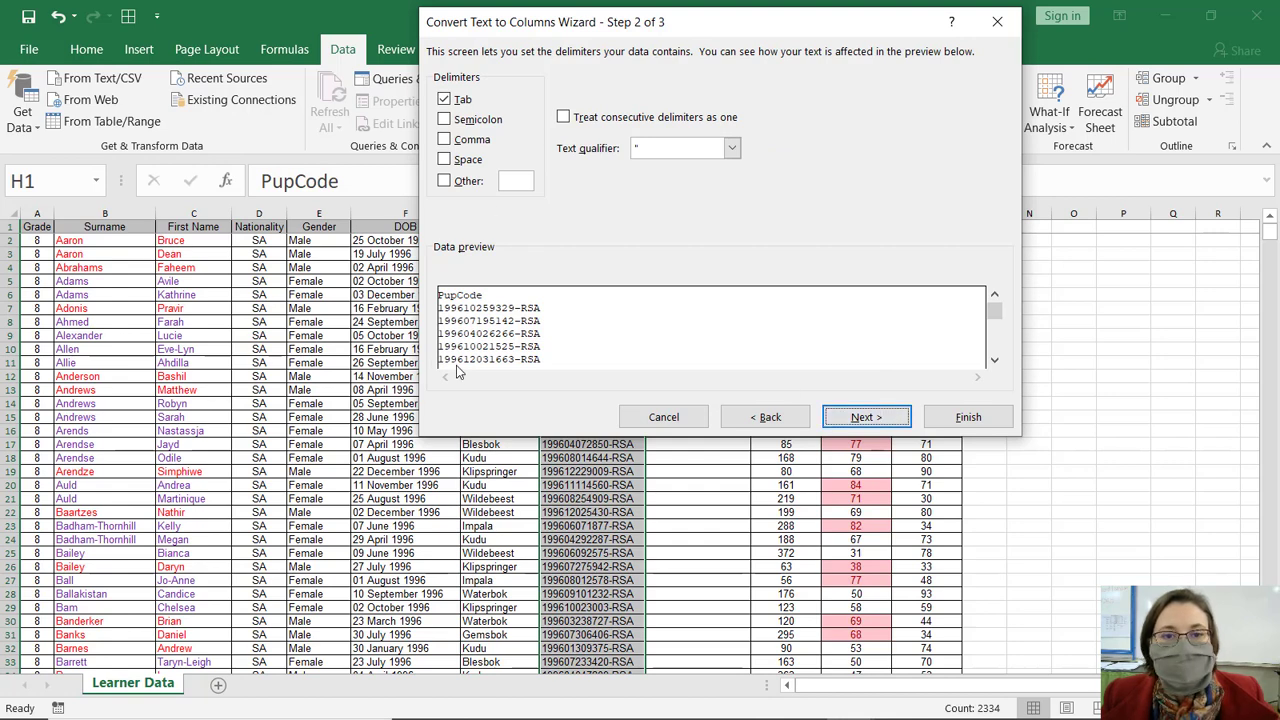
left_click(445, 181)
type("-")
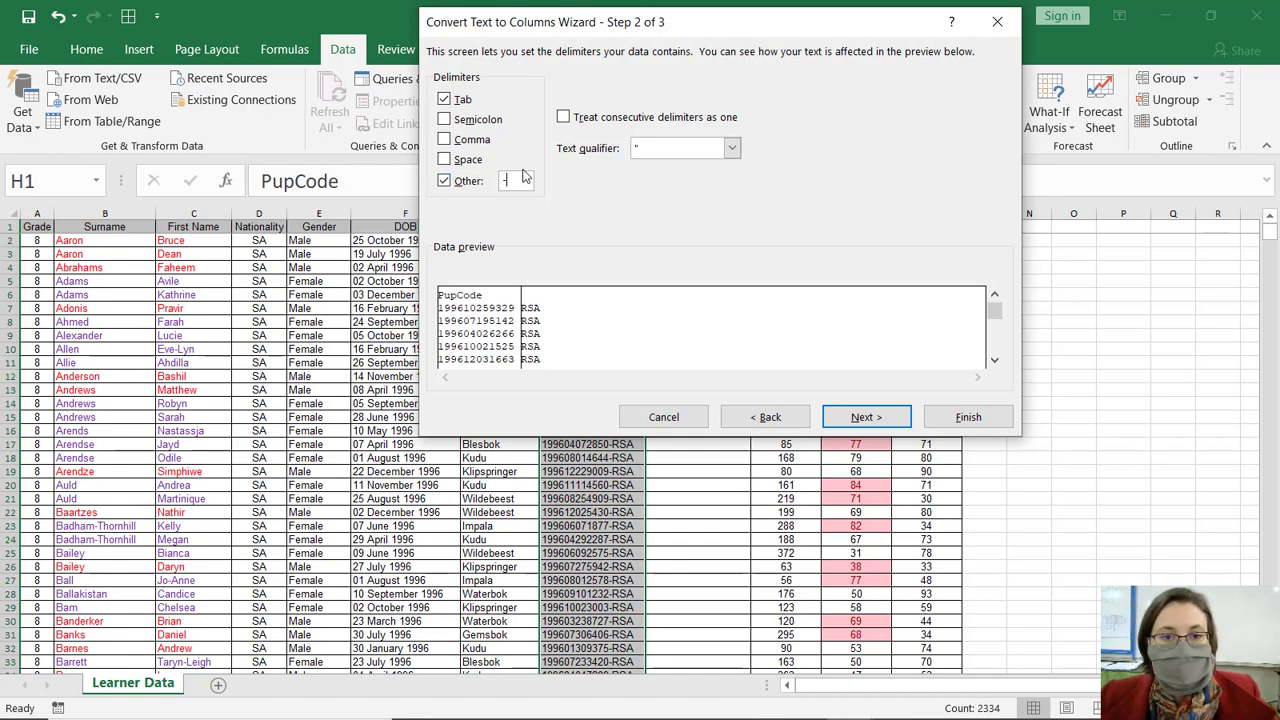
left_click(853, 414)
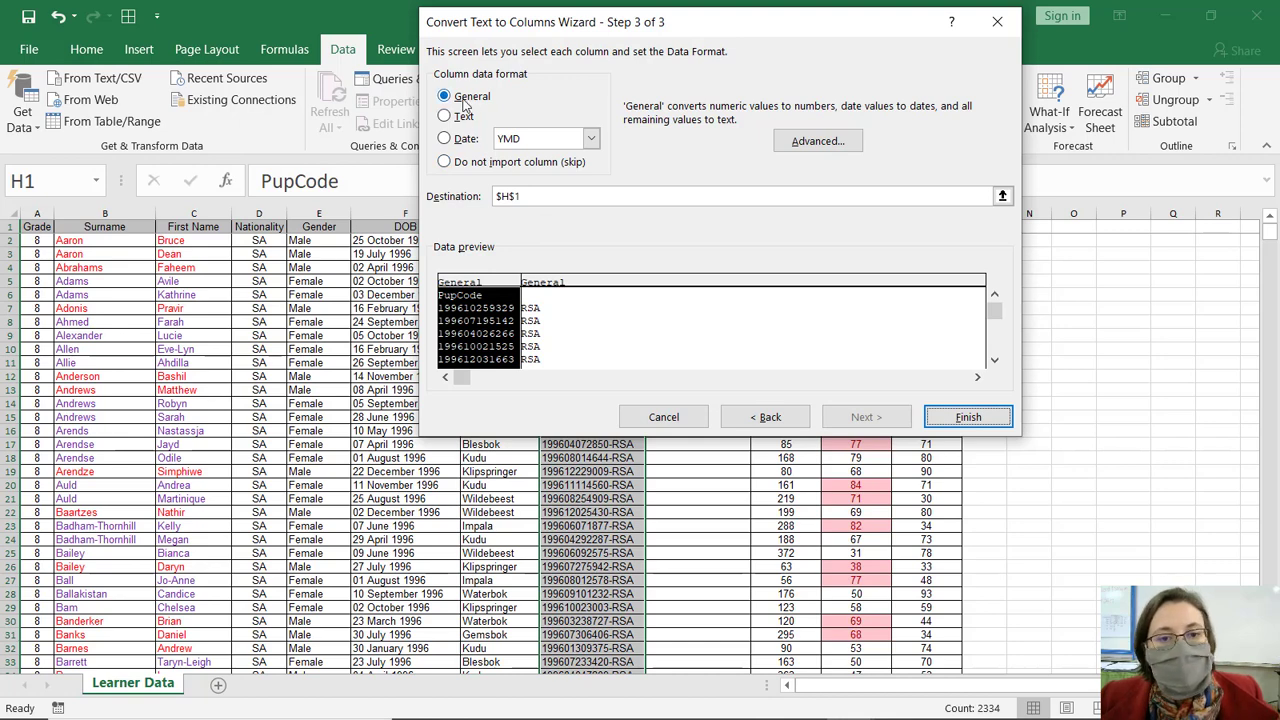
left_click(956, 420)
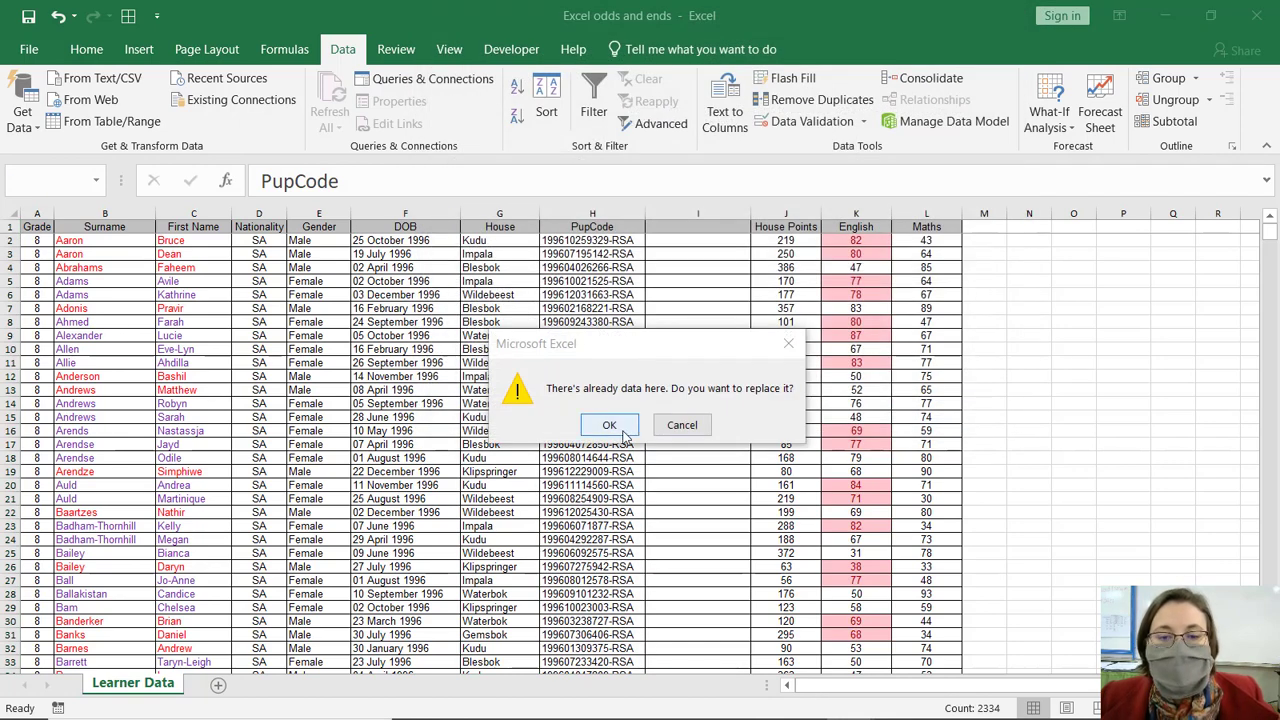
left_click(623, 434)
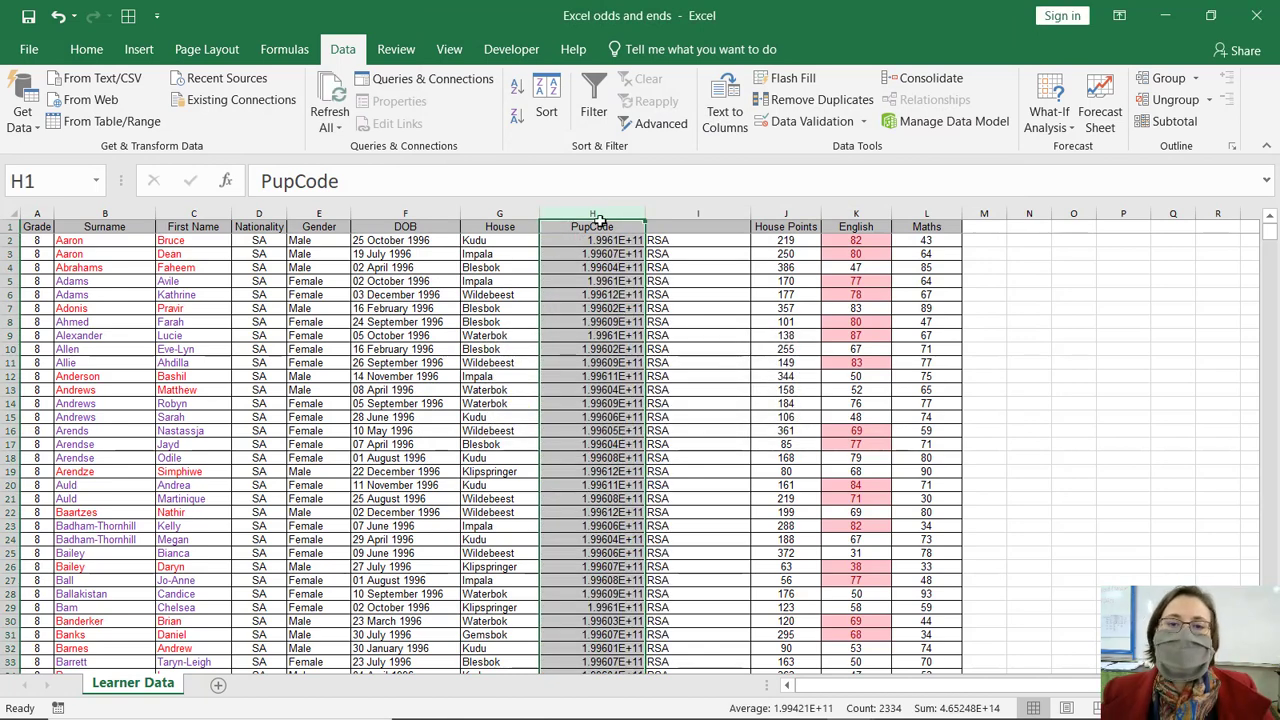
left_click(617, 266)
left_click_drag(615, 241, 594, 318)
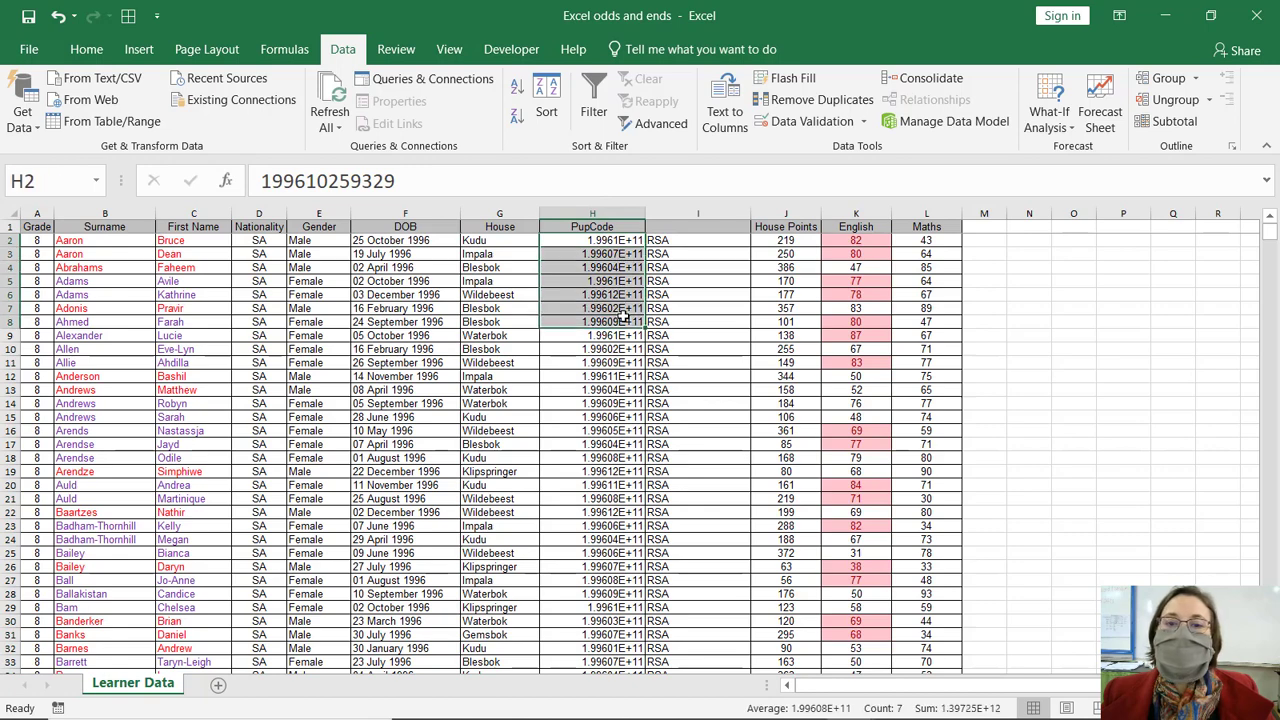
Step: Undo the split and redo it with the number part formatted as Text
left_click(58, 16)
left_click(724, 112)
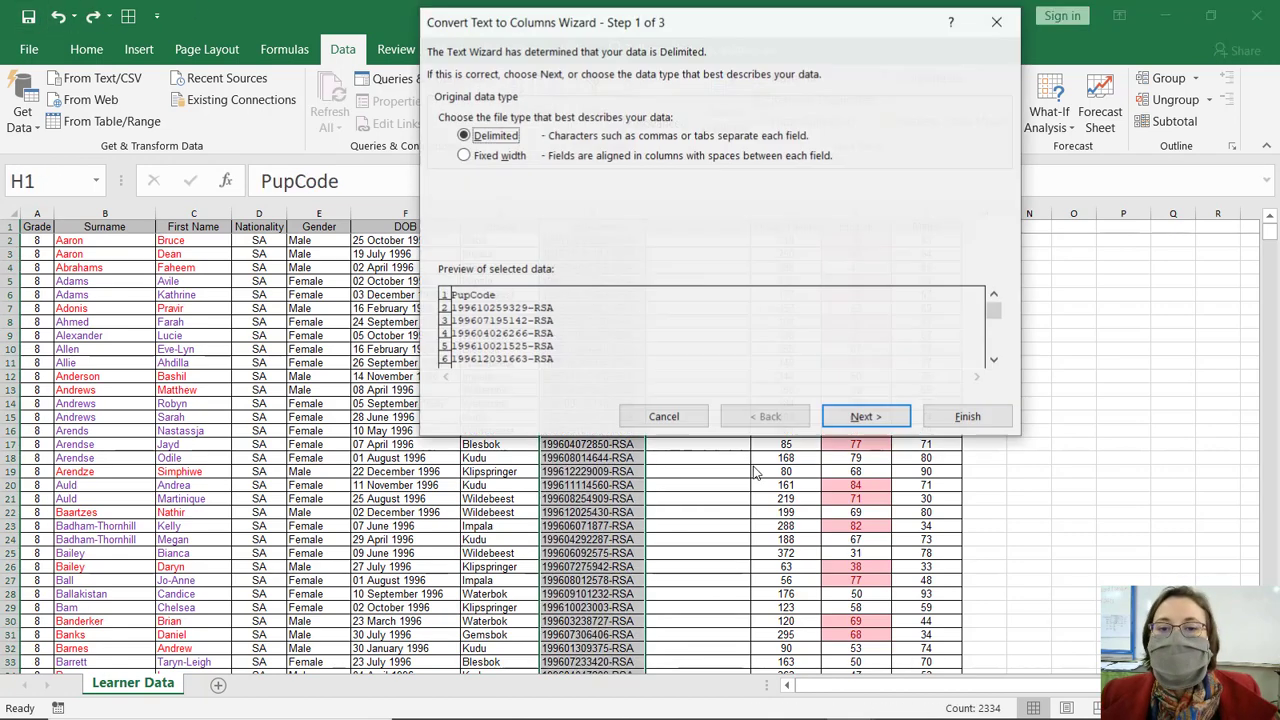
left_click(849, 418)
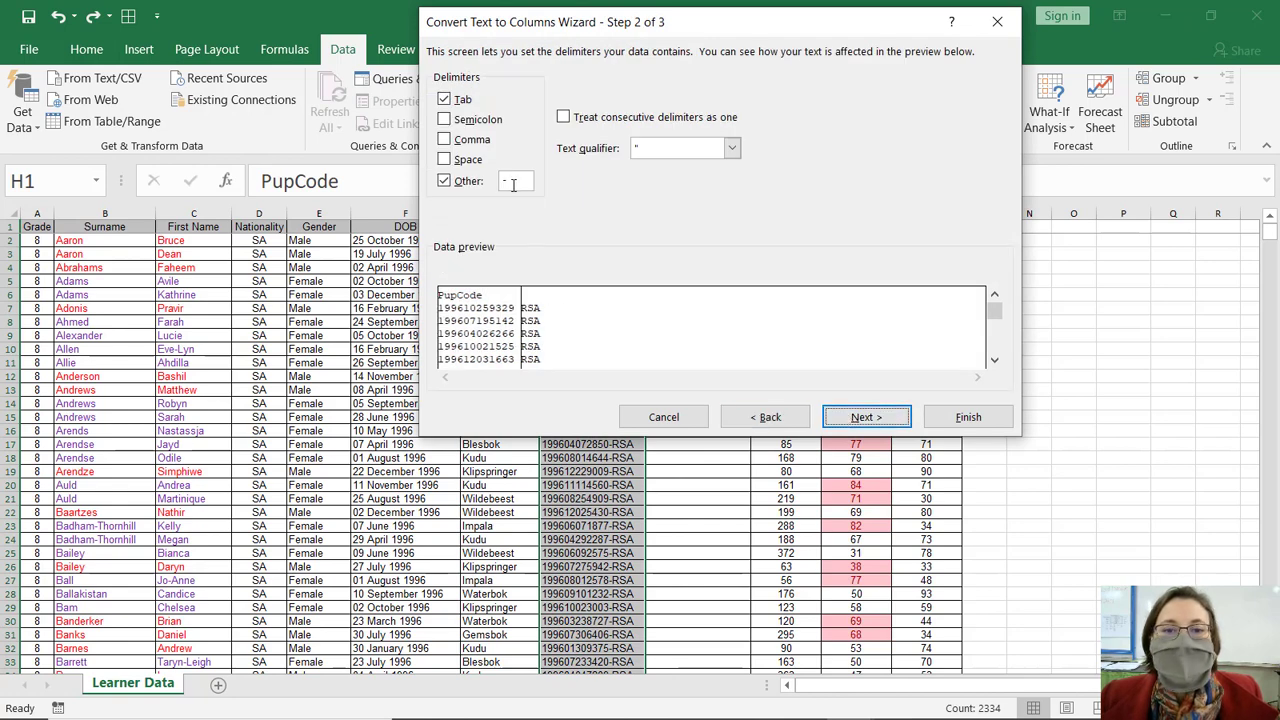
left_click(868, 420)
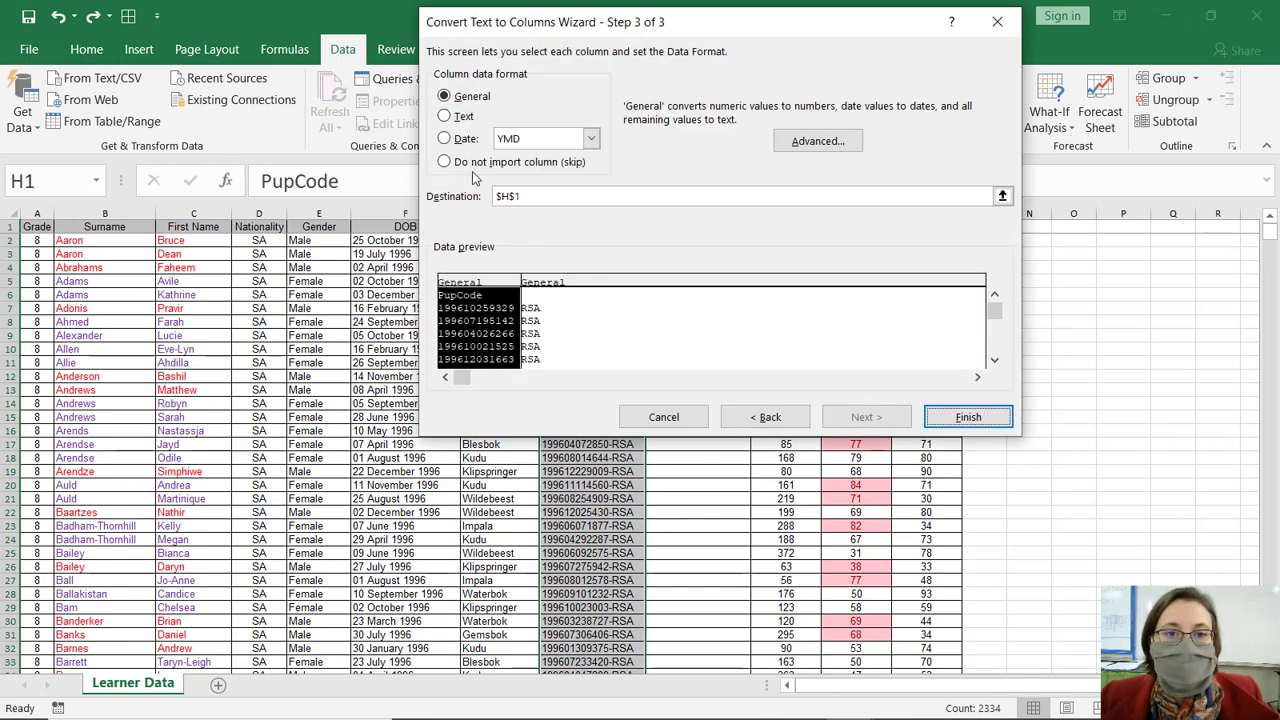
left_click(460, 117)
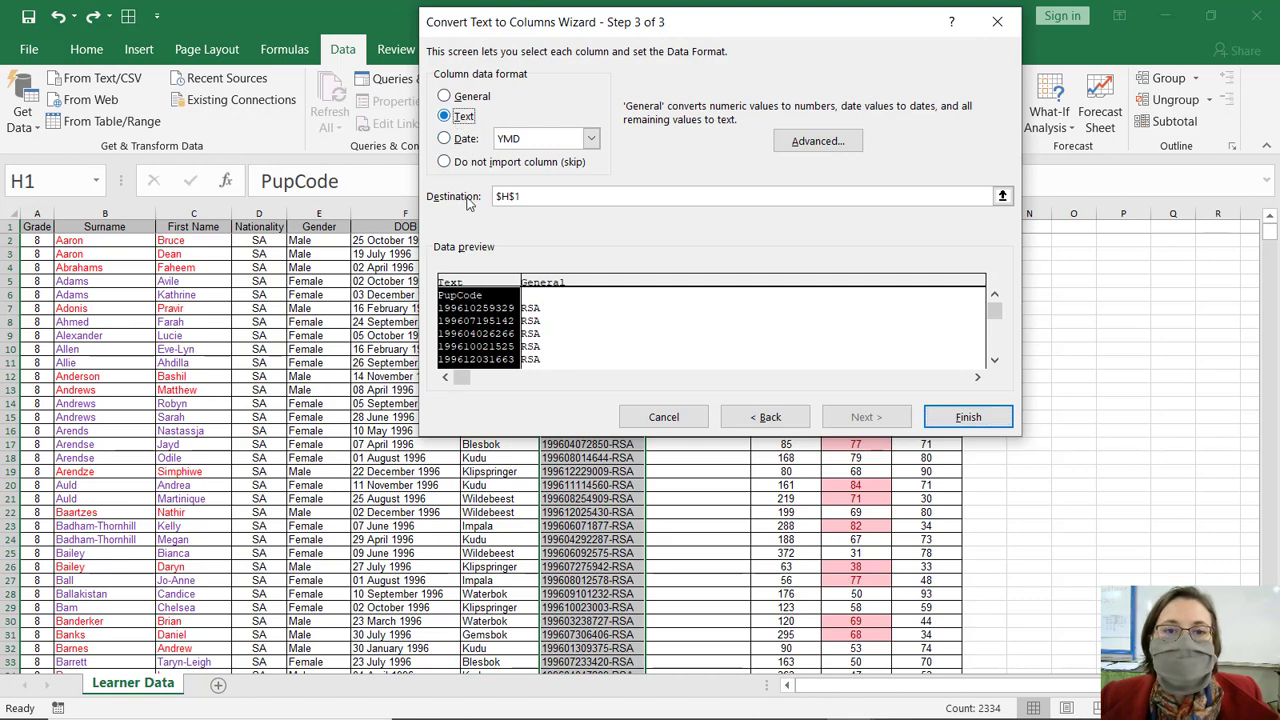
left_click(548, 286)
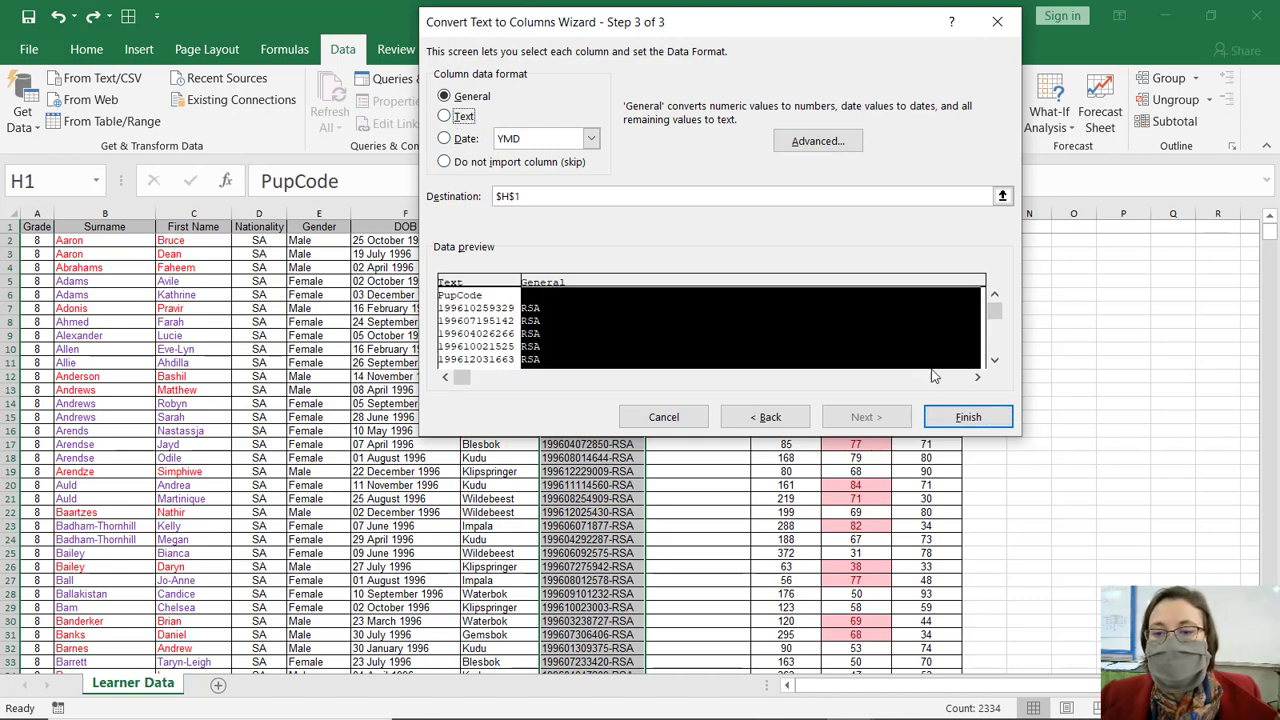
left_click(966, 416)
left_click(606, 427)
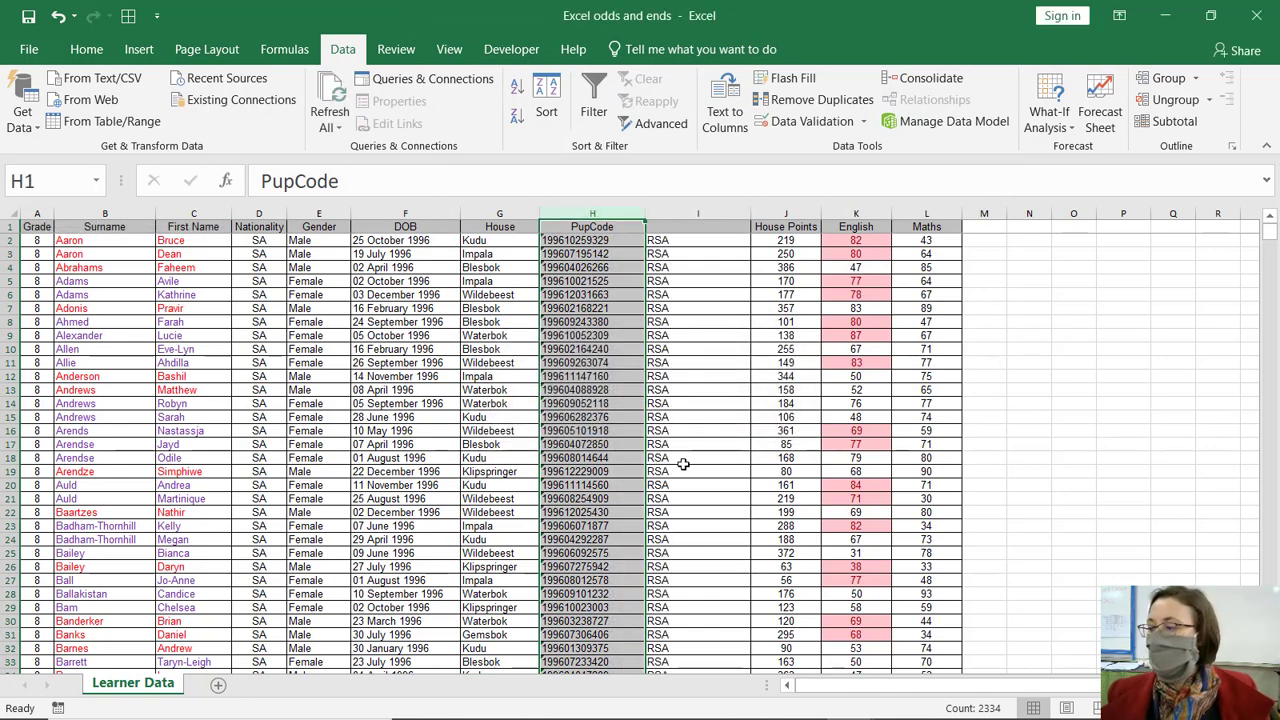
Step: Confirm H20 shows the full code and autofit column I to the RSA values
left_click(440, 484)
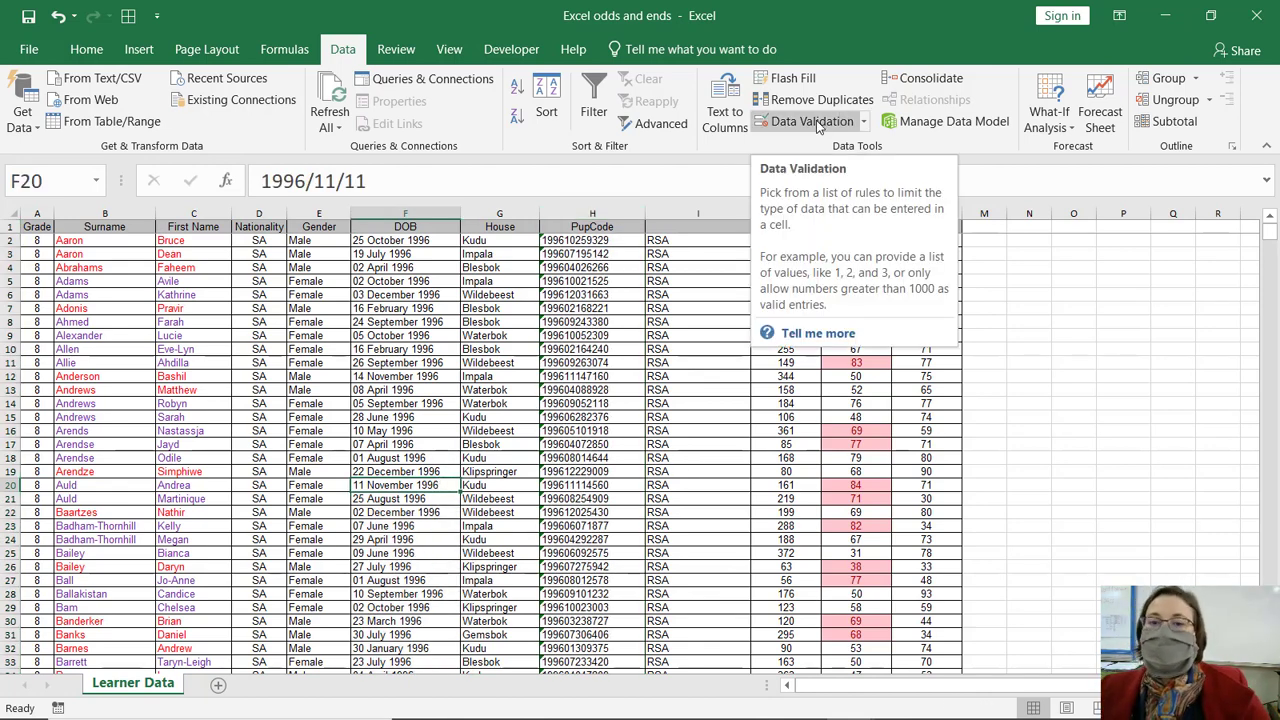
left_click(637, 488)
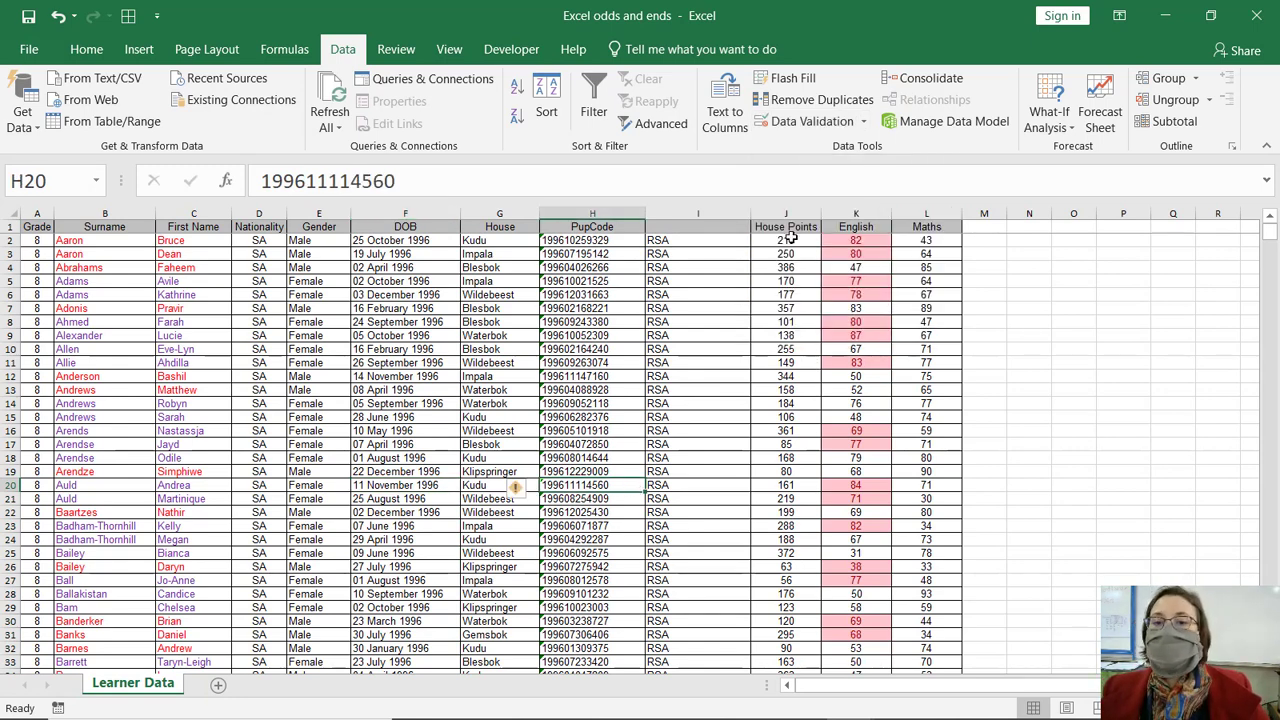
double_click(751, 213)
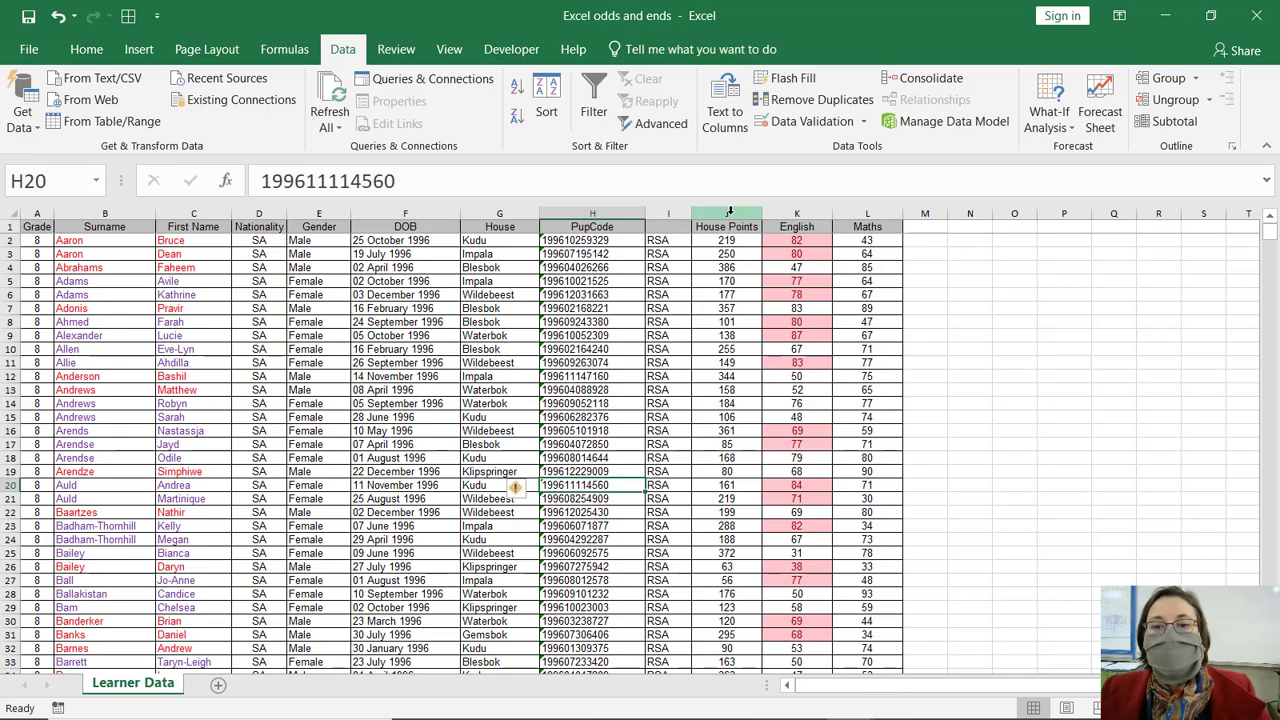
left_click(728, 213)
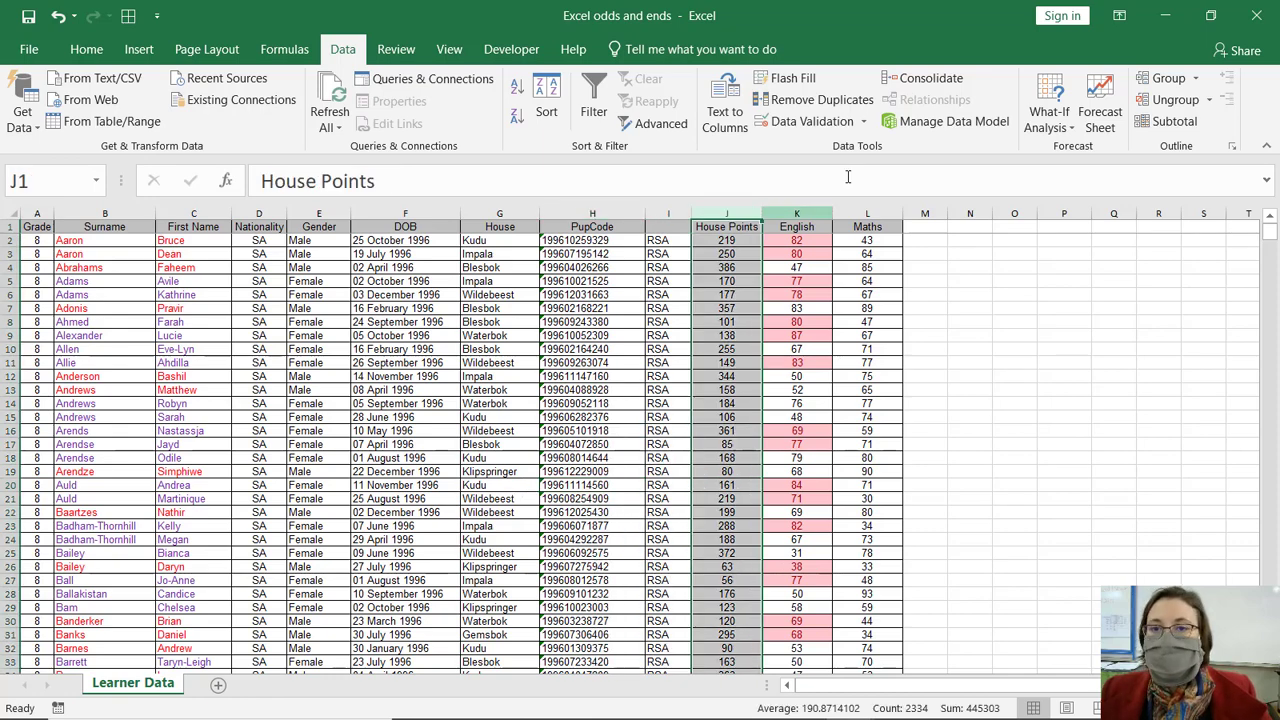
Step: Restrict House Points to whole numbers less than or equal to 400
left_click(810, 121)
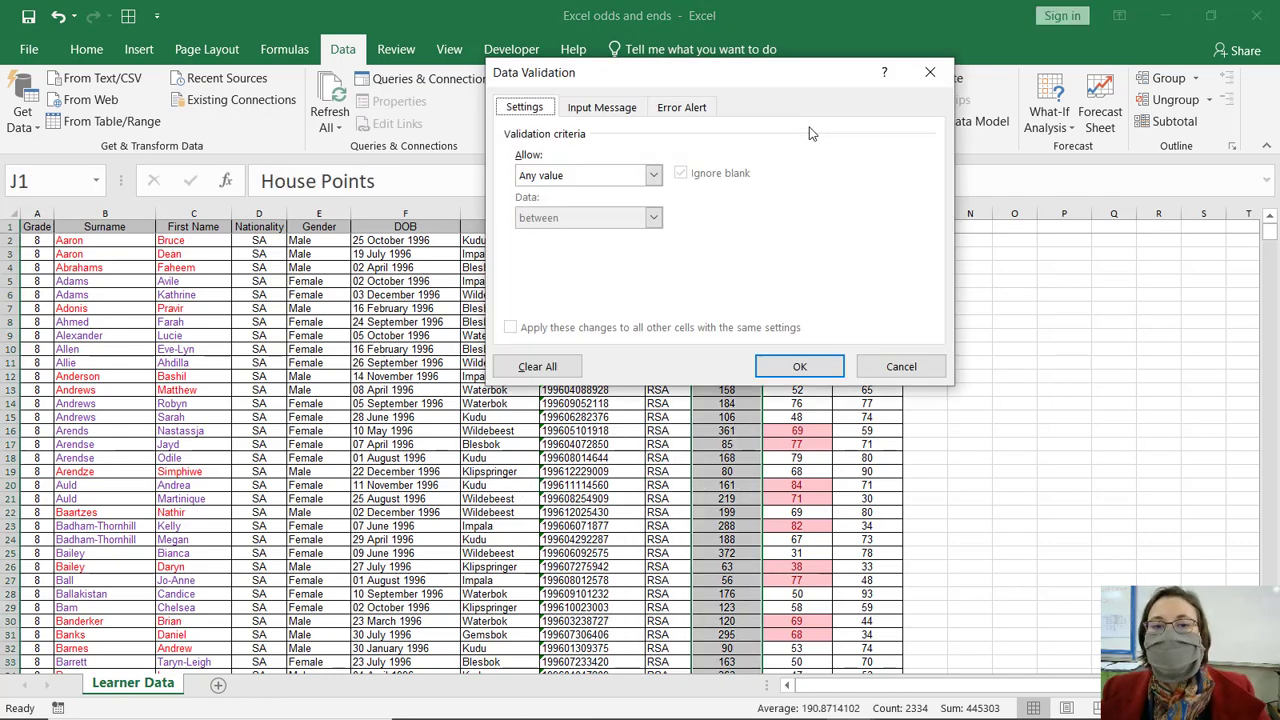
left_click(648, 177)
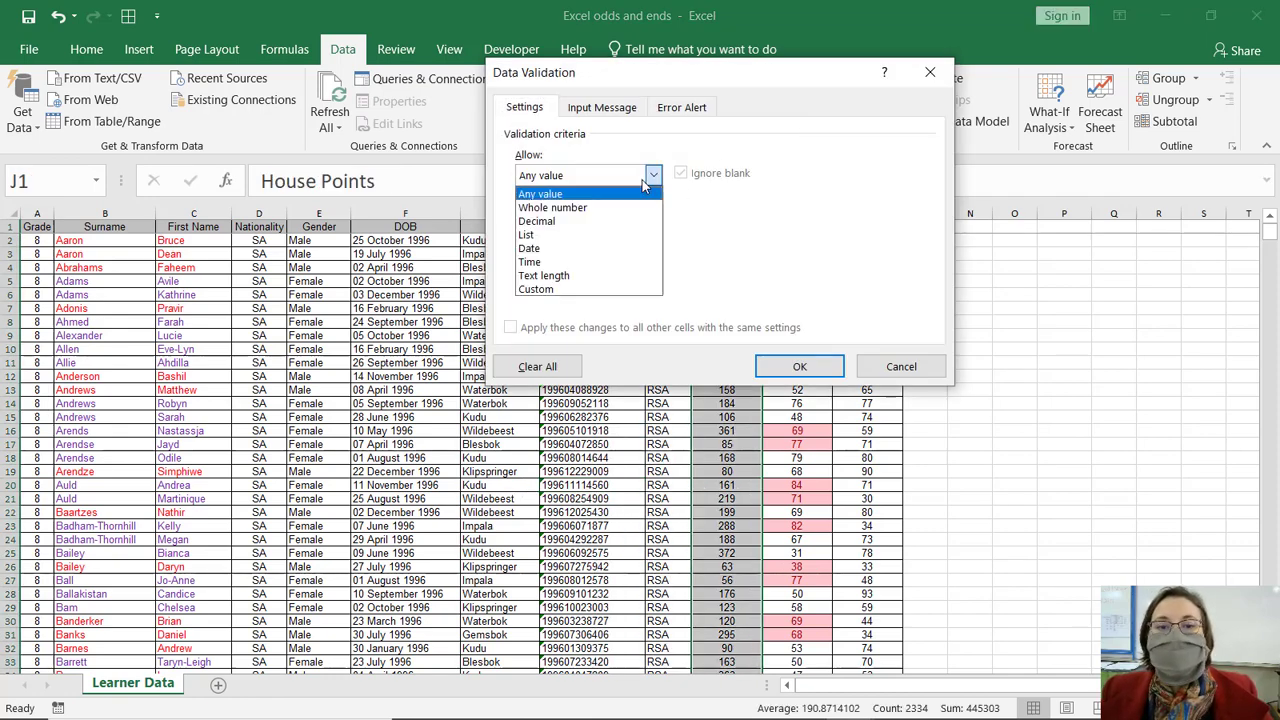
left_click(588, 207)
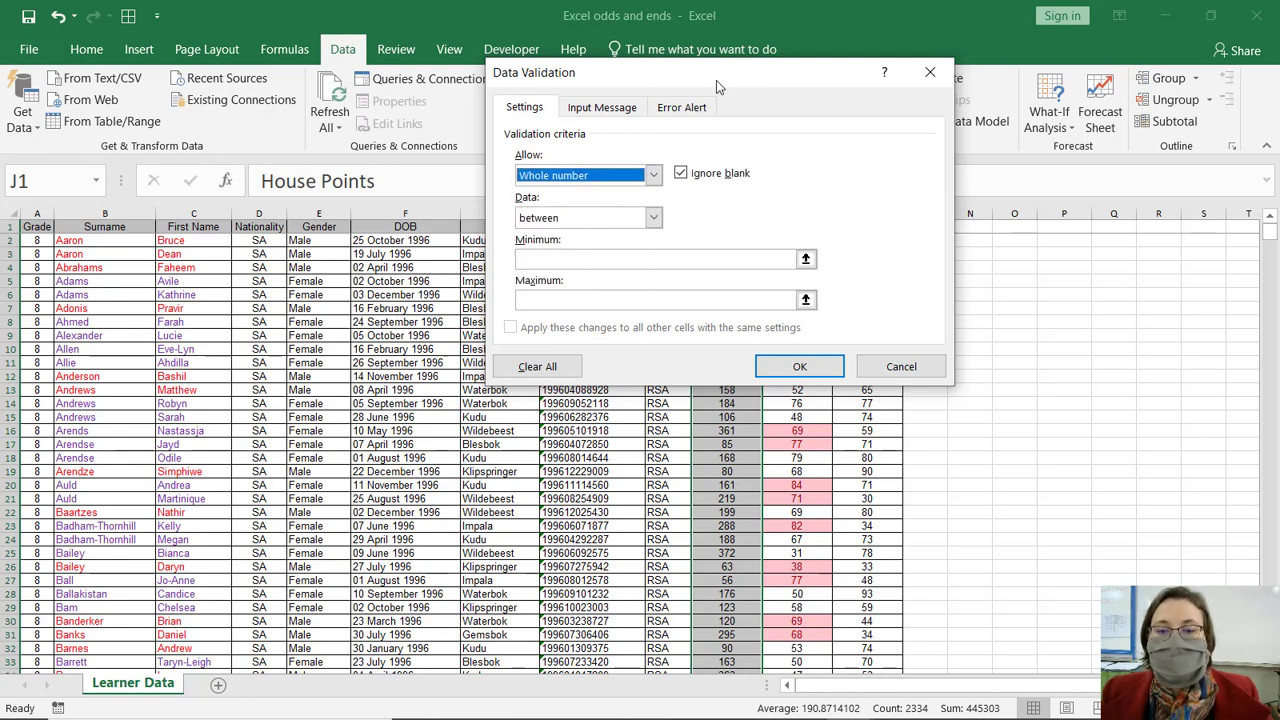
left_click_drag(716, 80, 998, 100)
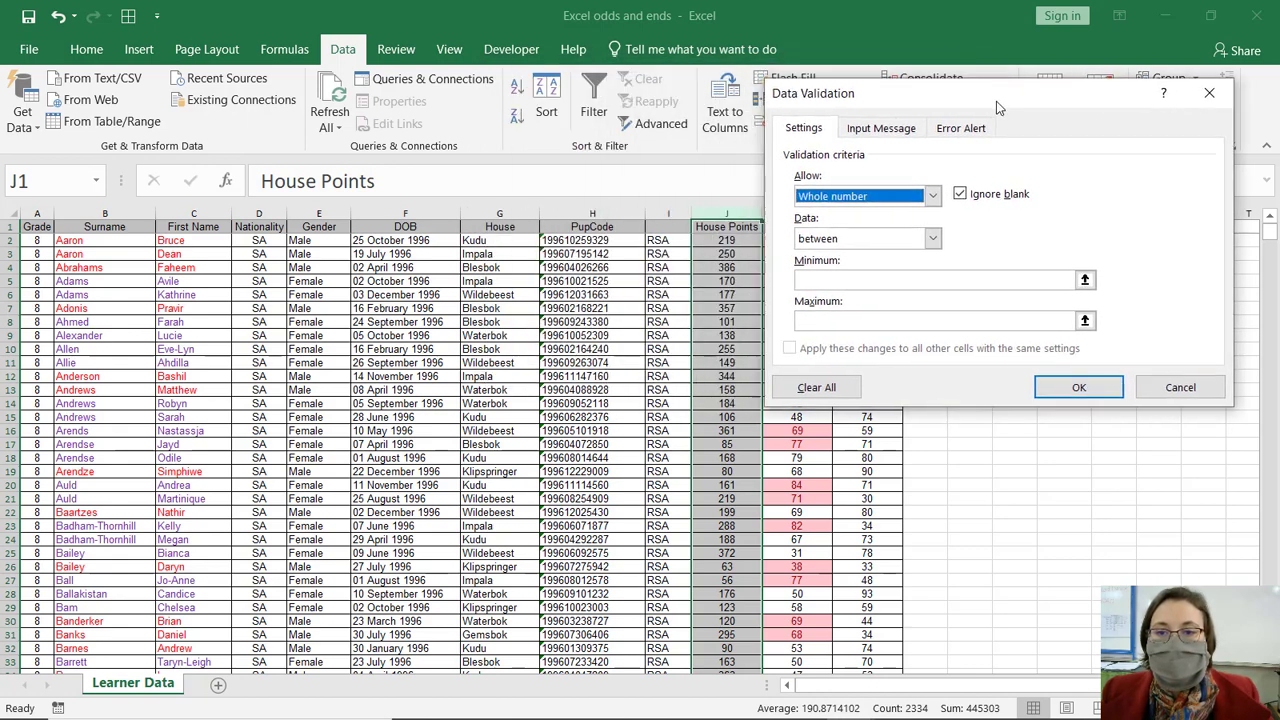
left_click(938, 237)
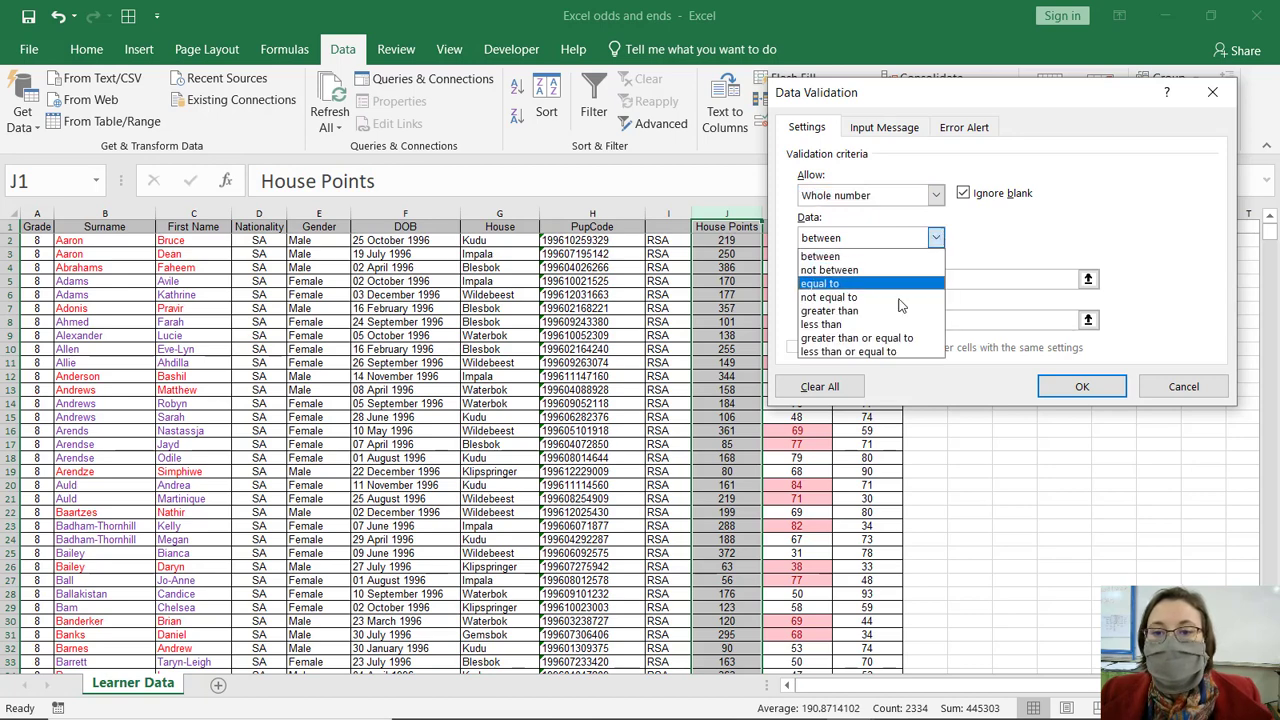
left_click(873, 351)
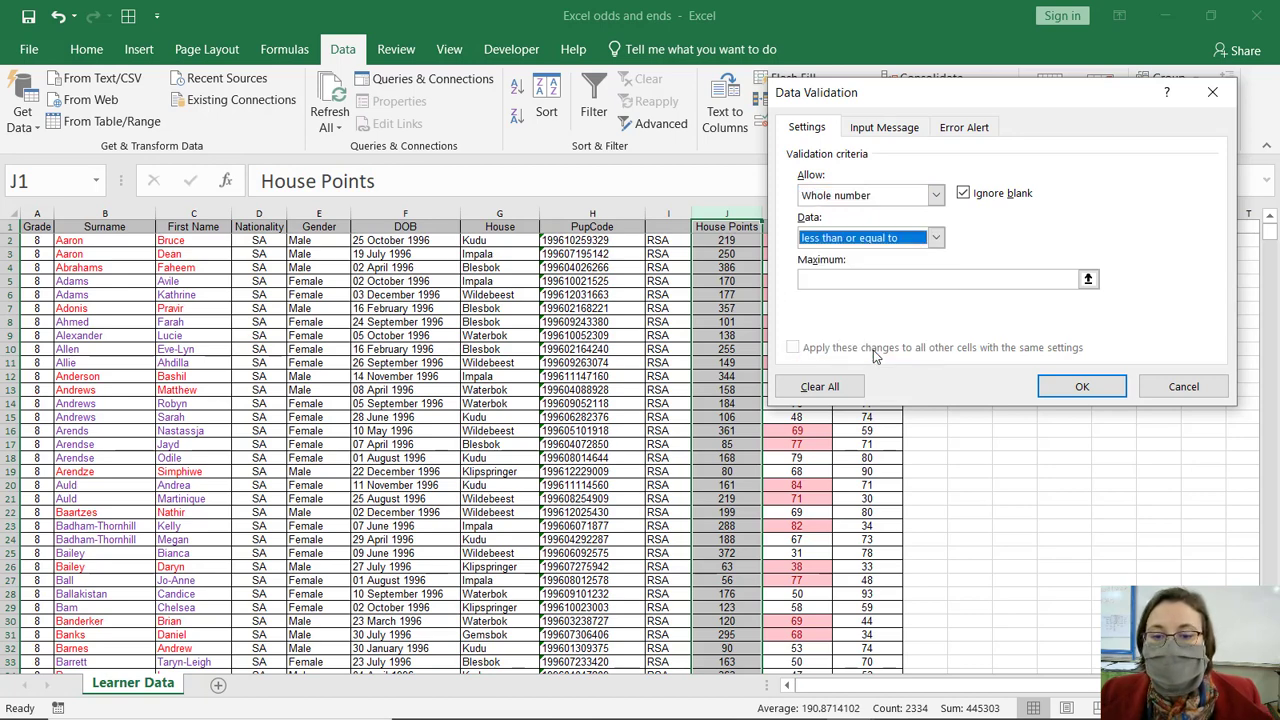
left_click(903, 280)
type("40")
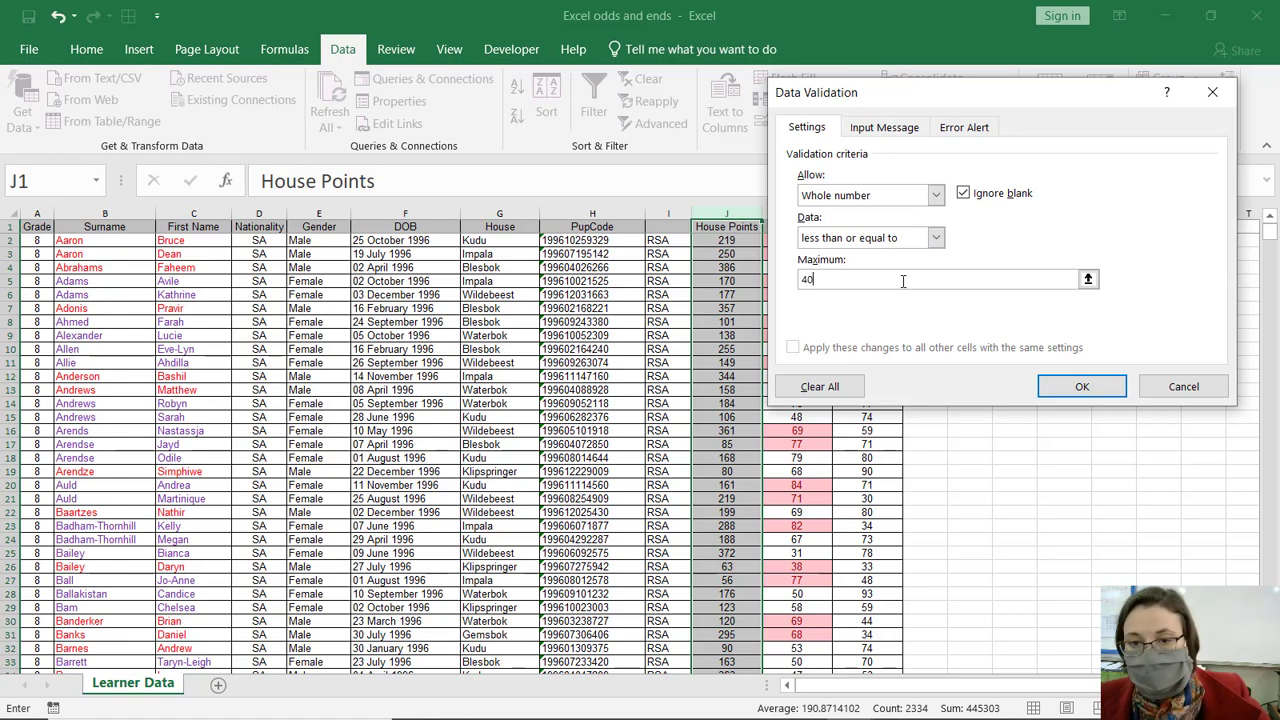
type("0")
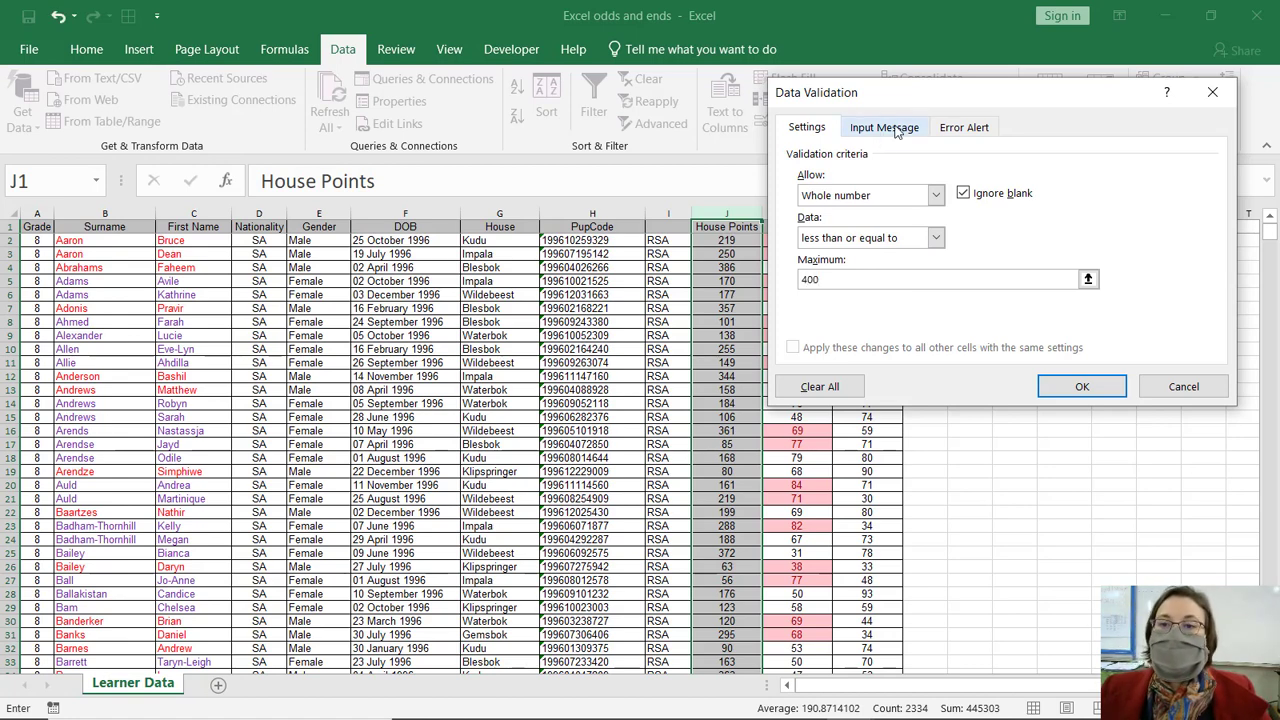
Step: Add a 'Please note' input message: 'Only enter number less than 400'
left_click(896, 133)
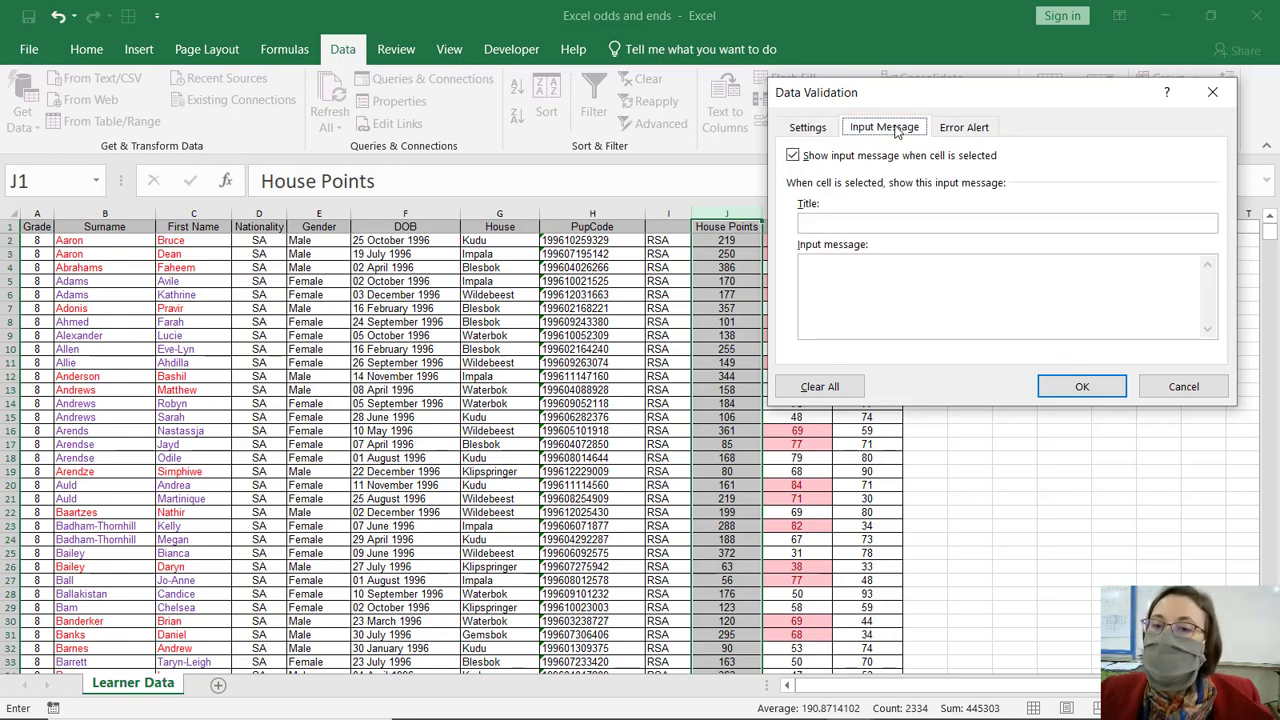
left_click(872, 224)
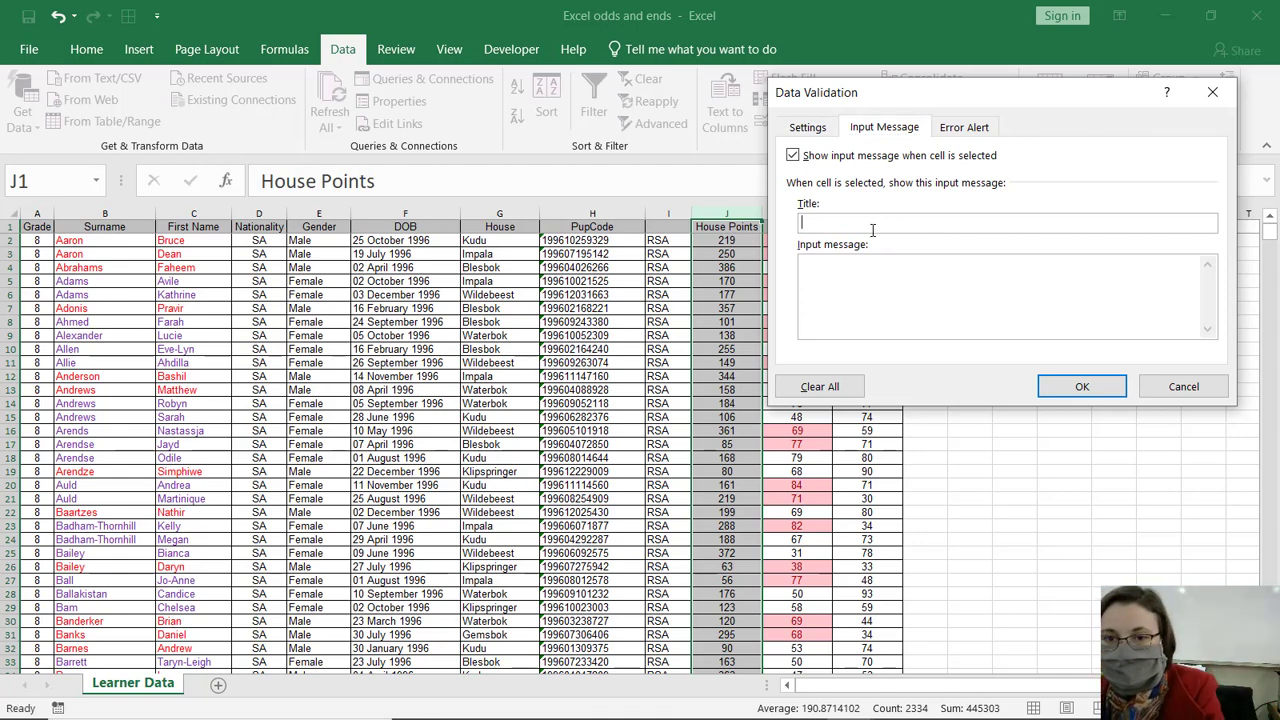
type("Please note")
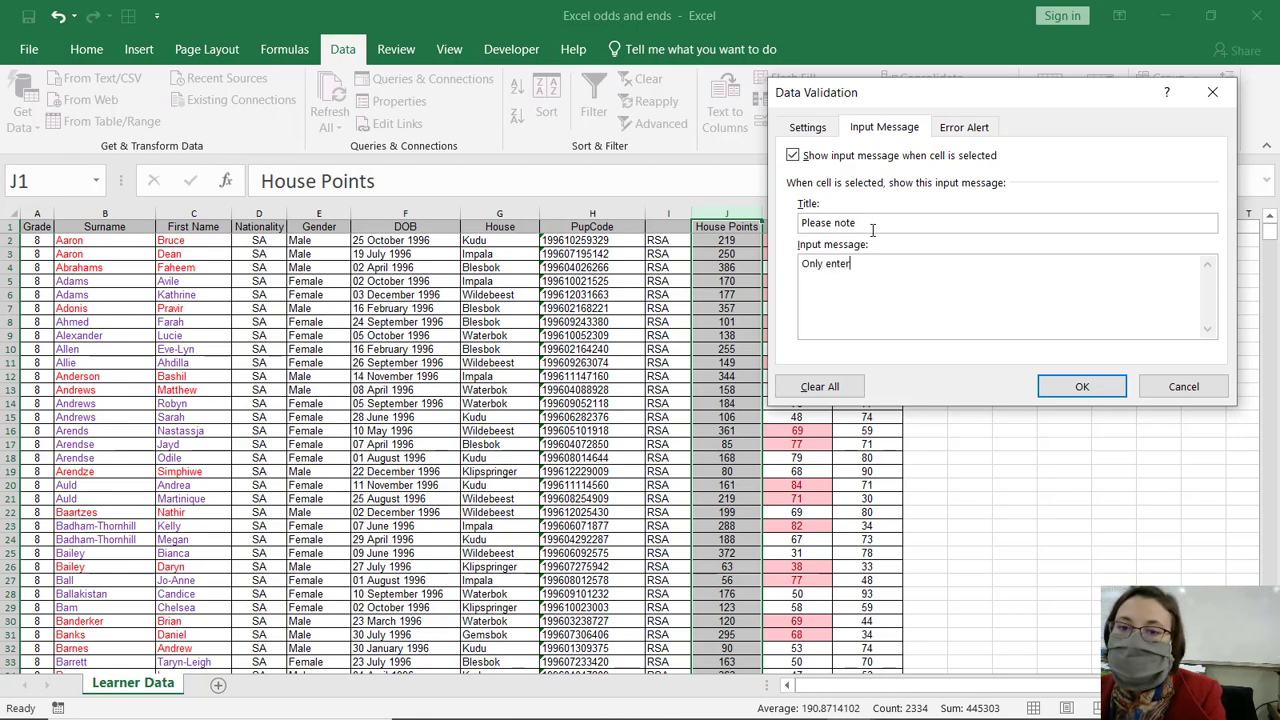
type("tion")
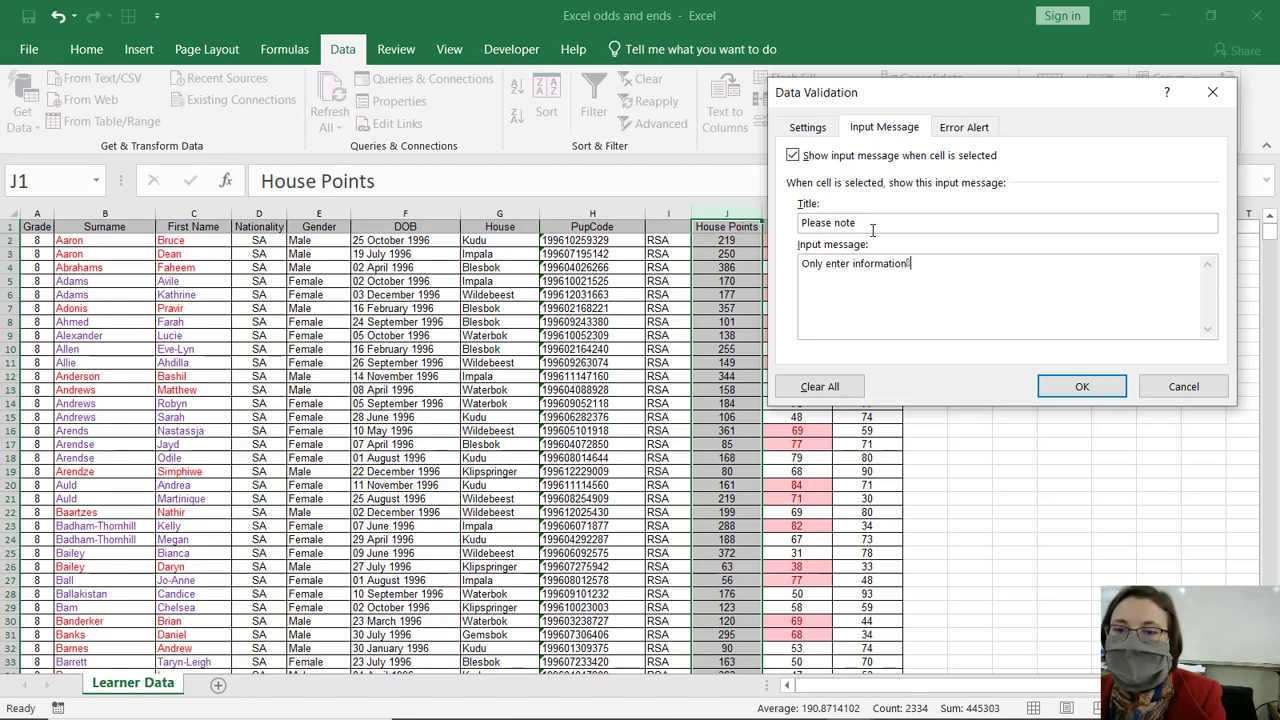
key("BackSpace")
key("BackSpace")
key("BackSpace")
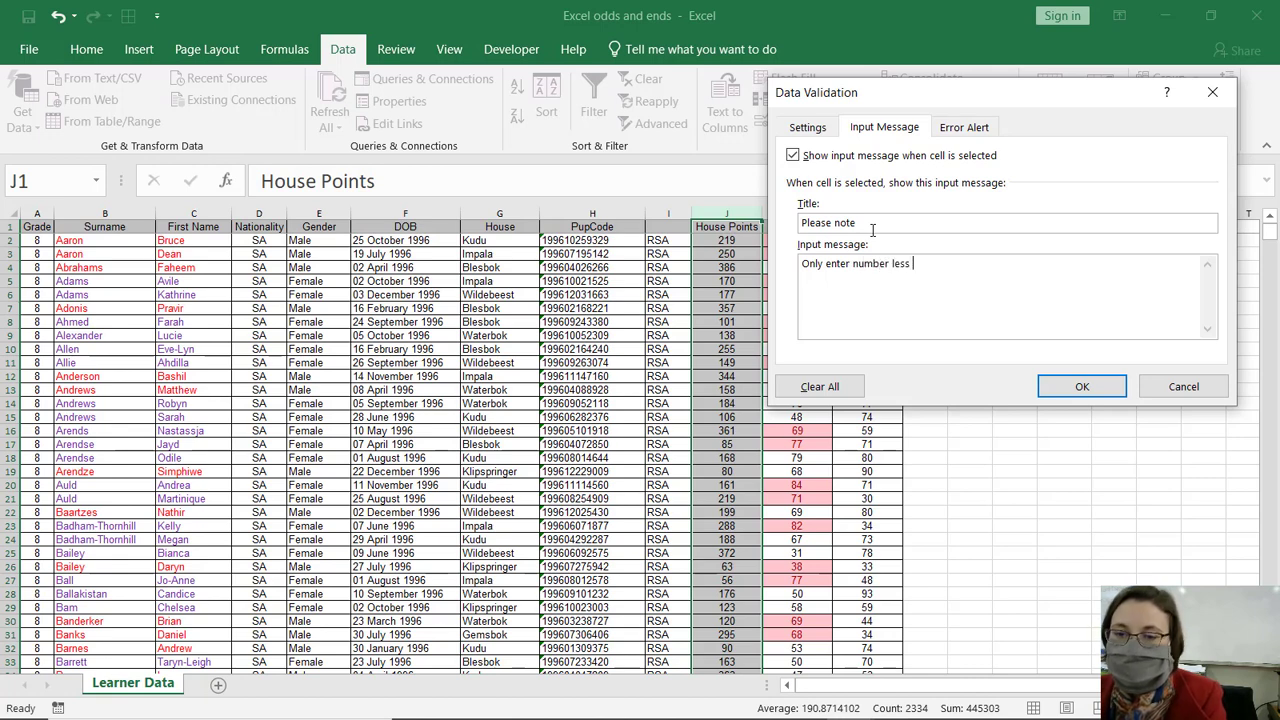
type("than 400")
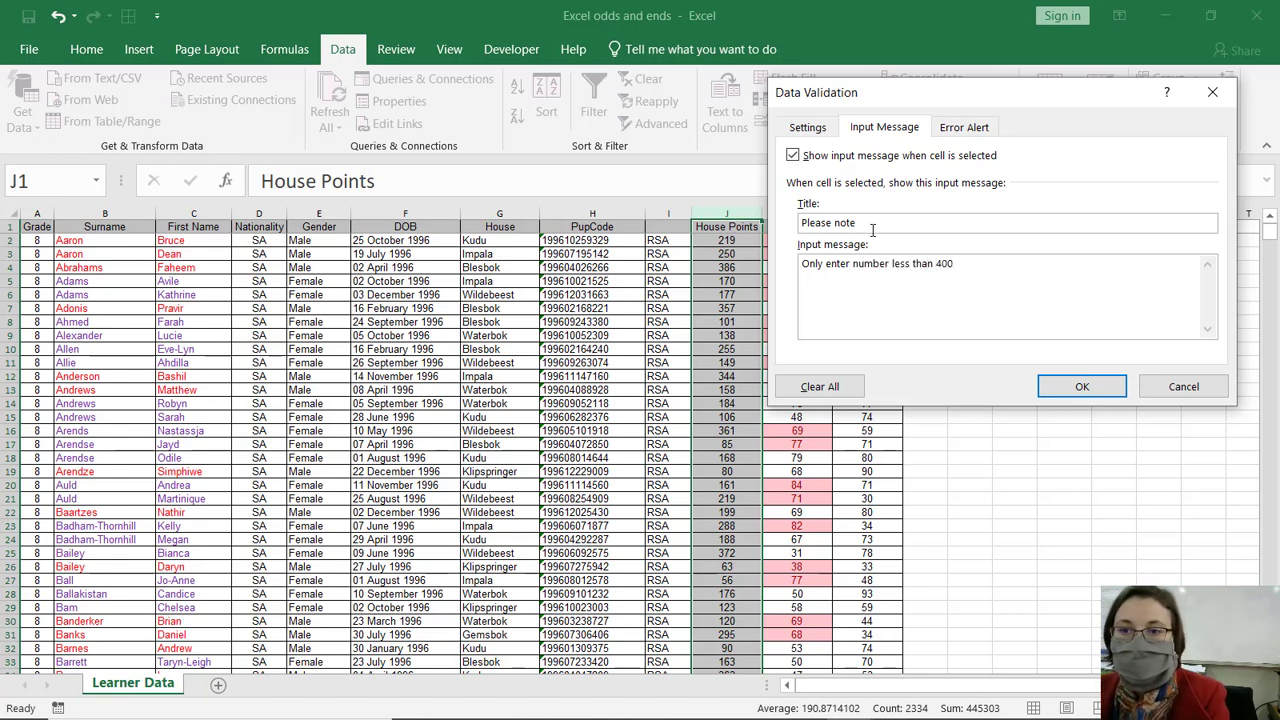
Step: Set a Stop error alert titled 'Error' saying 'You cannot enter more than 400'
left_click(964, 127)
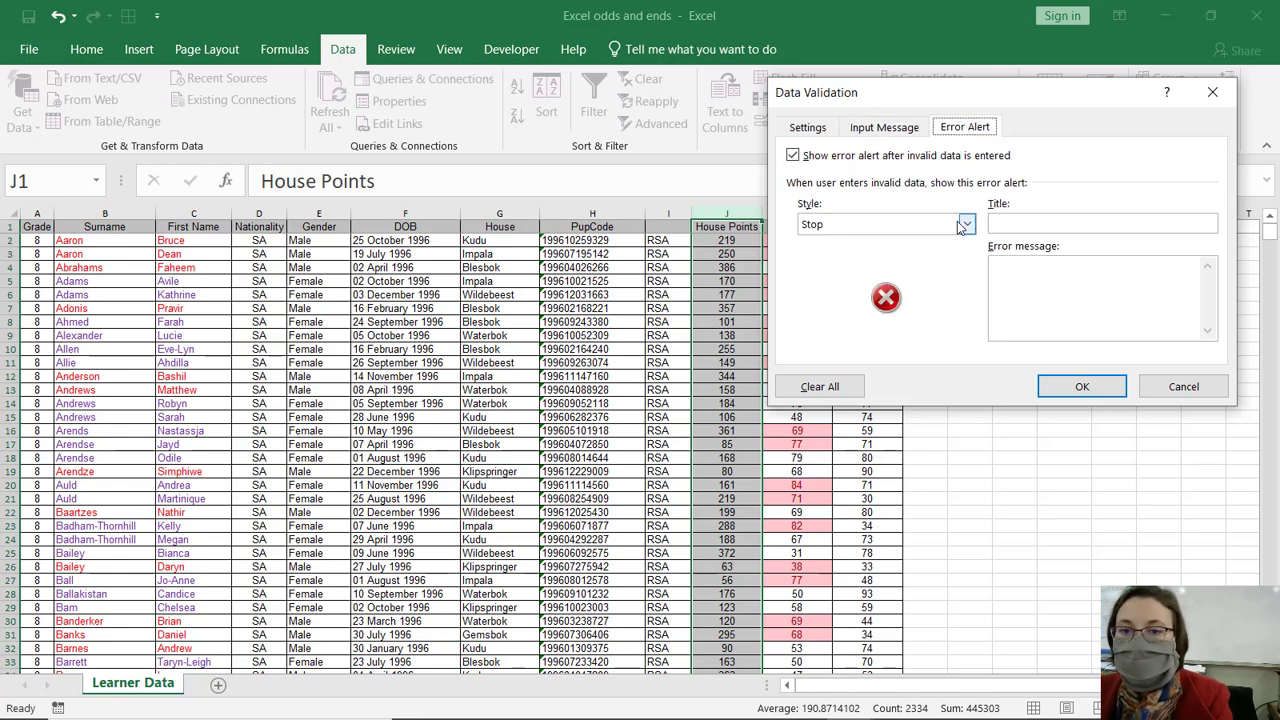
left_click(960, 224)
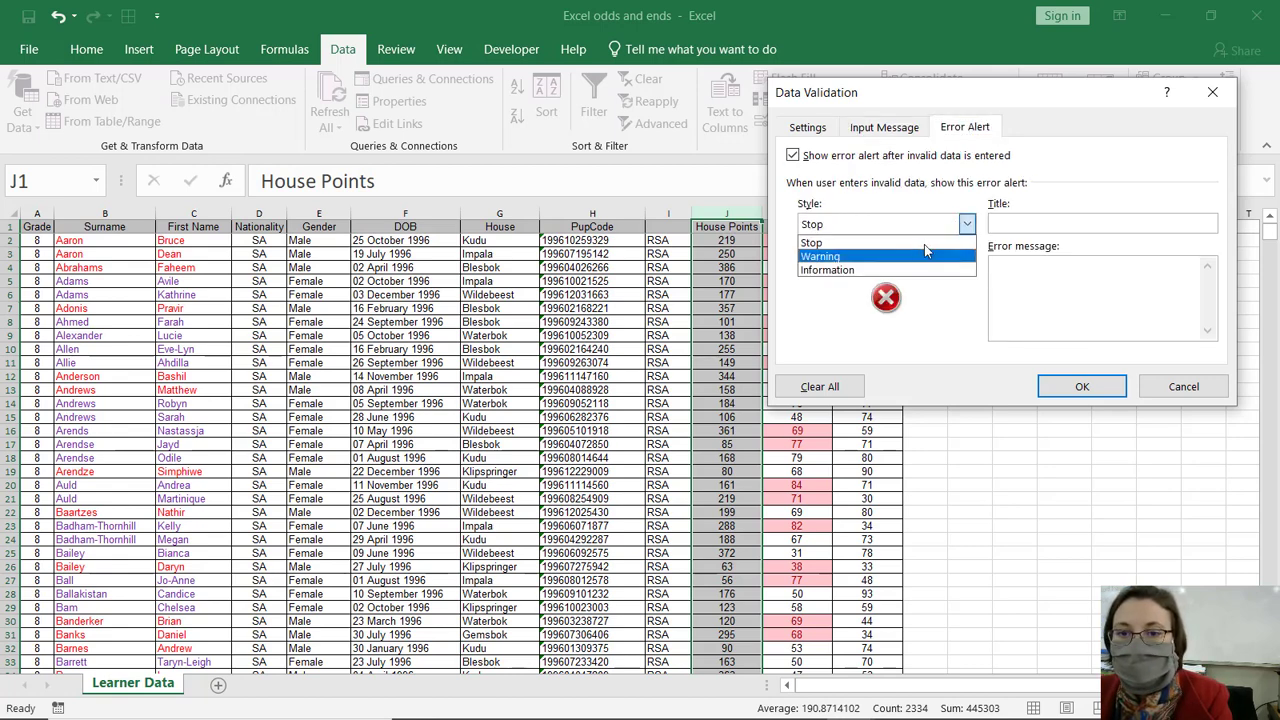
left_click(924, 243)
left_click(1094, 224)
type("E")
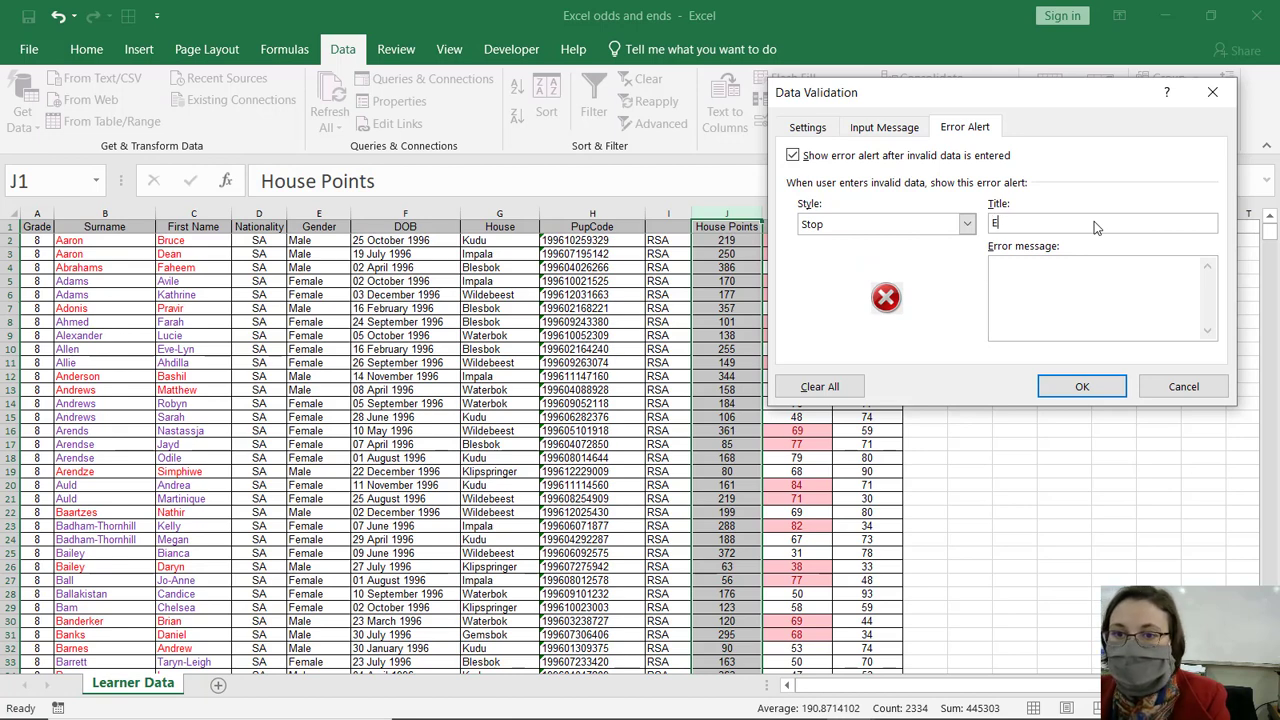
type("rror")
key("Tab")
type("You cannot enter more than")
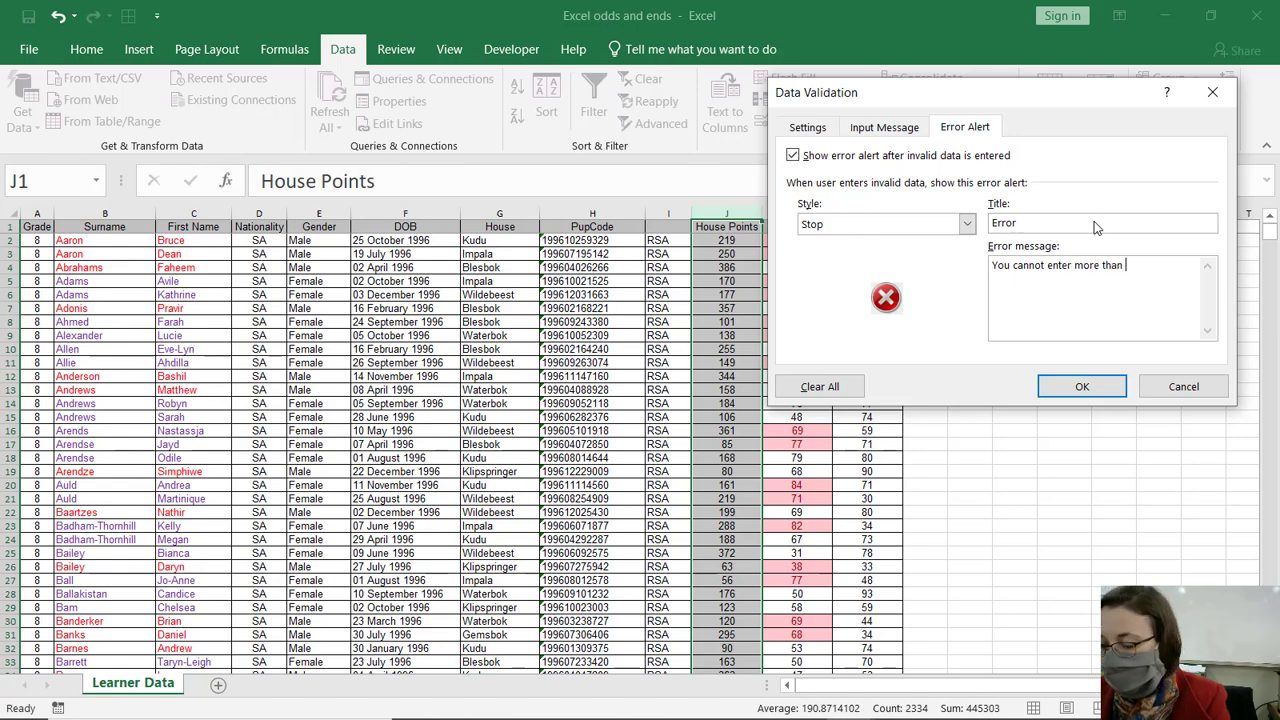
type("400")
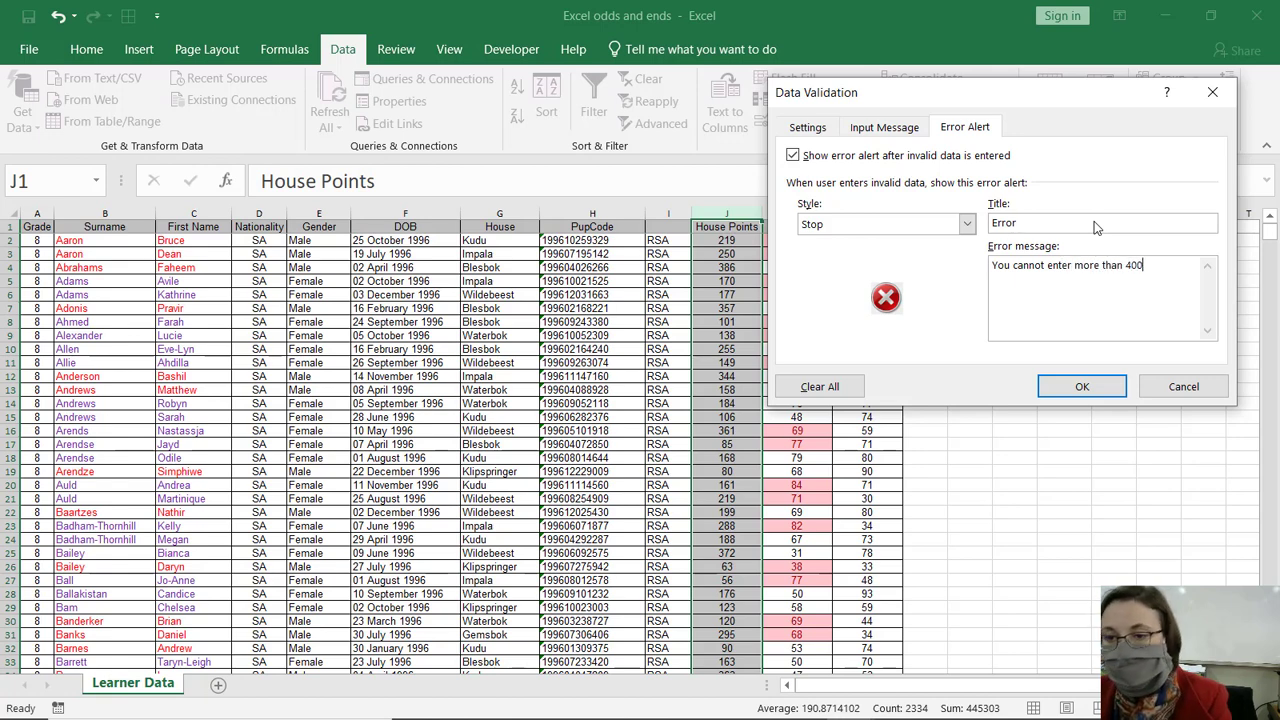
left_click(1085, 386)
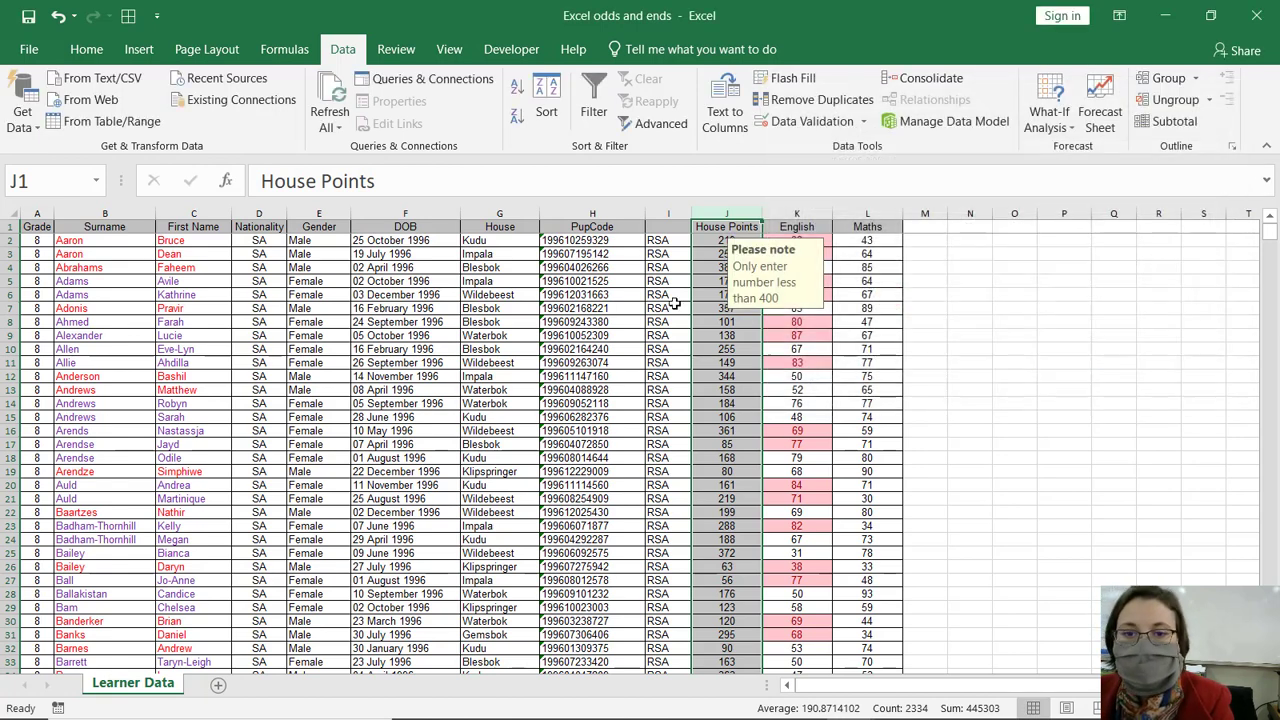
Step: Go to the end of the data, discarding a stray entry and restoring the English mark 94
left_click(716, 485)
scroll(716, 480, "down", 5)
scroll(716, 480, "down", 14)
left_click_drag(1268, 250, 1270, 460)
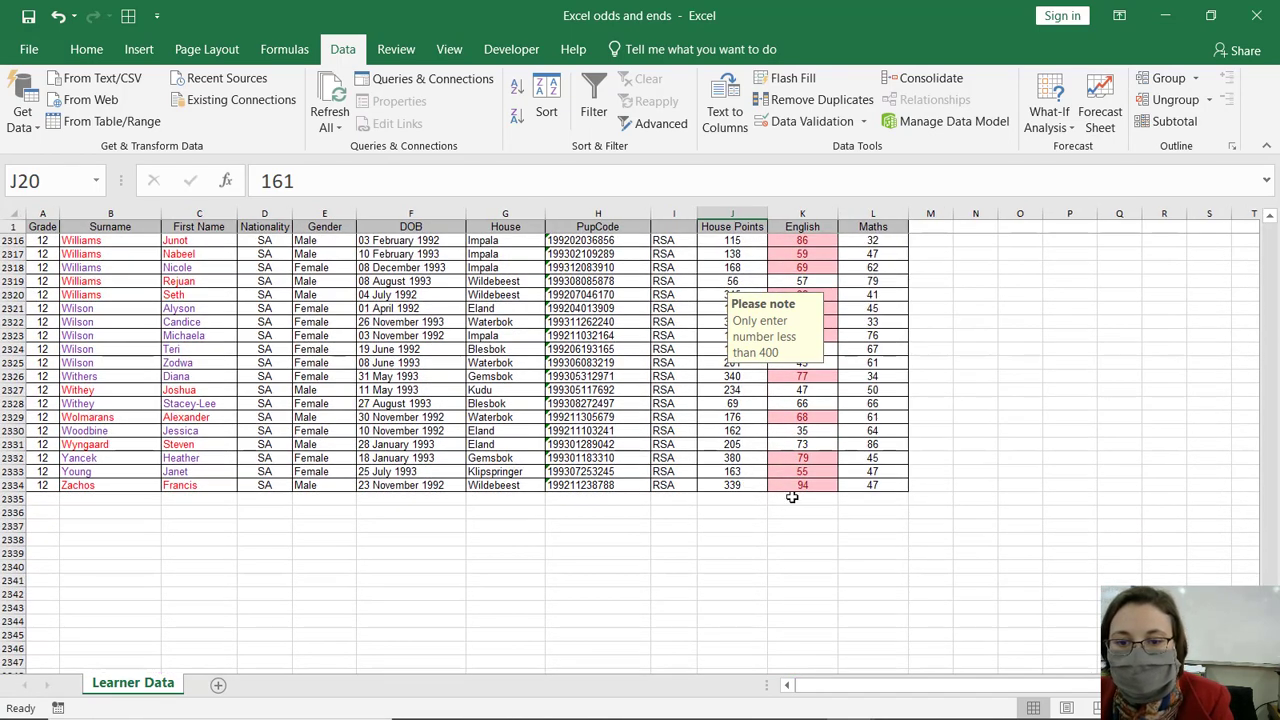
left_click(787, 498)
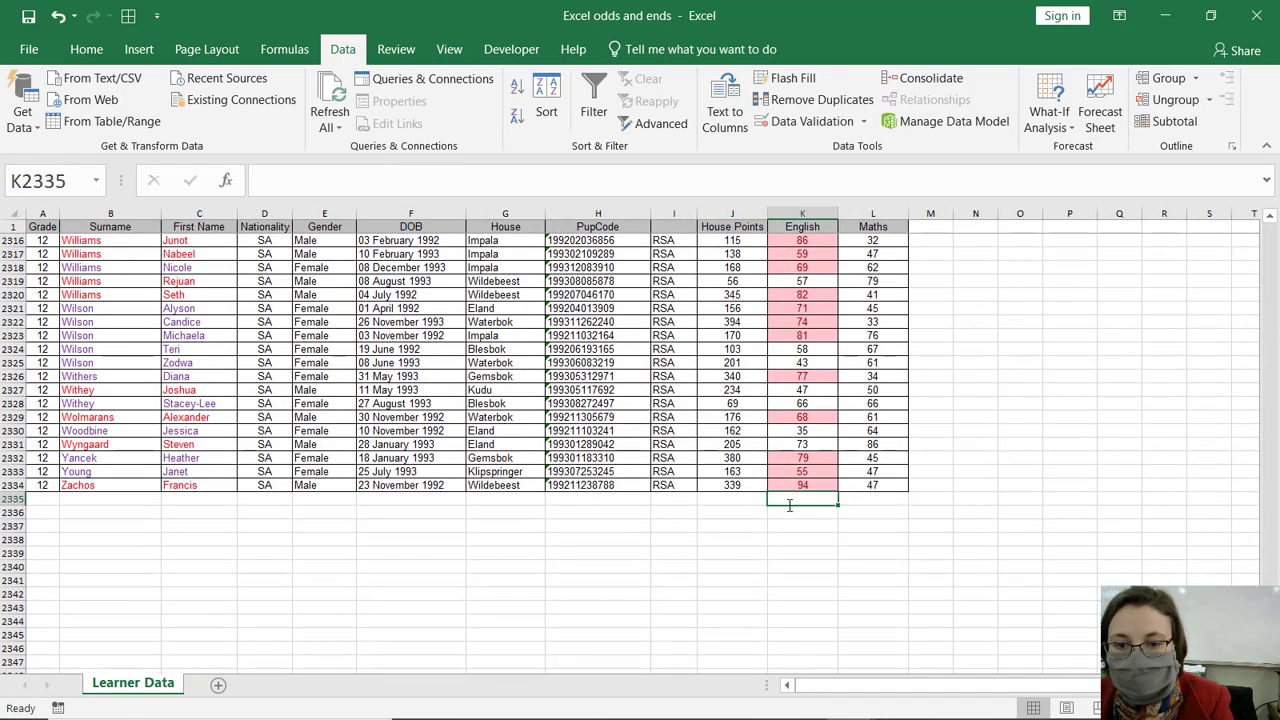
type("a")
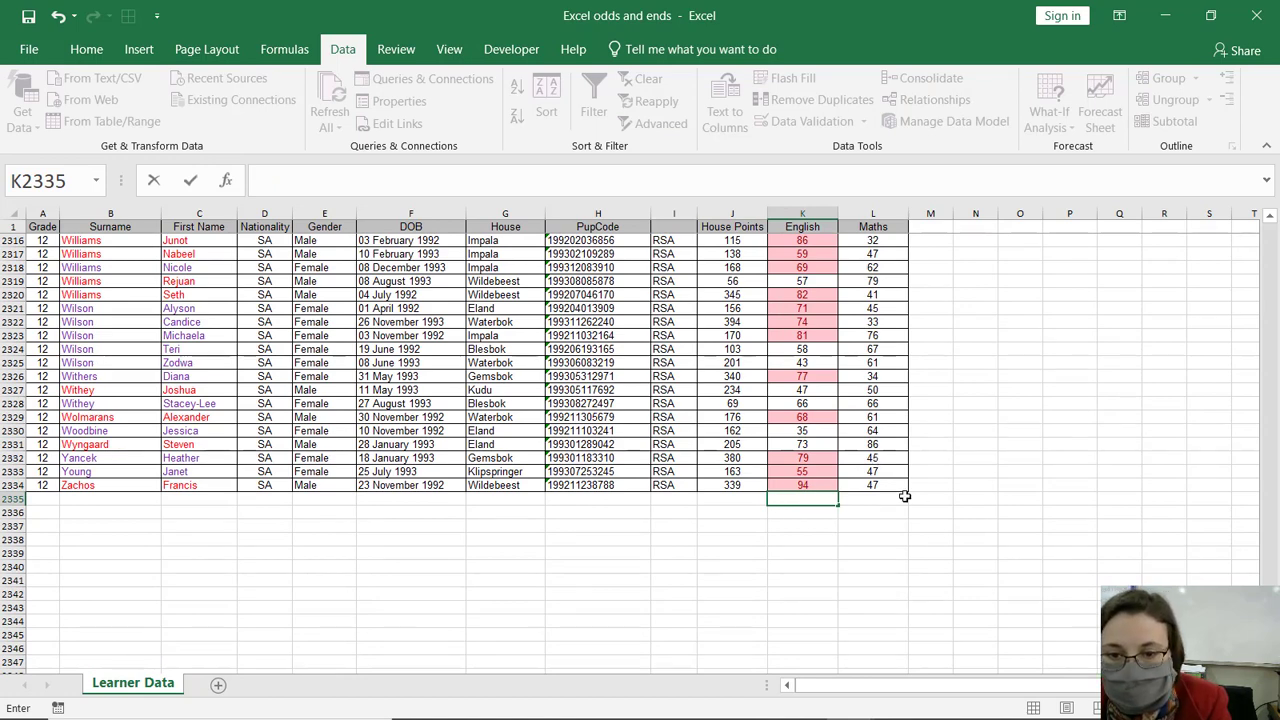
key("Escape")
key("Up")
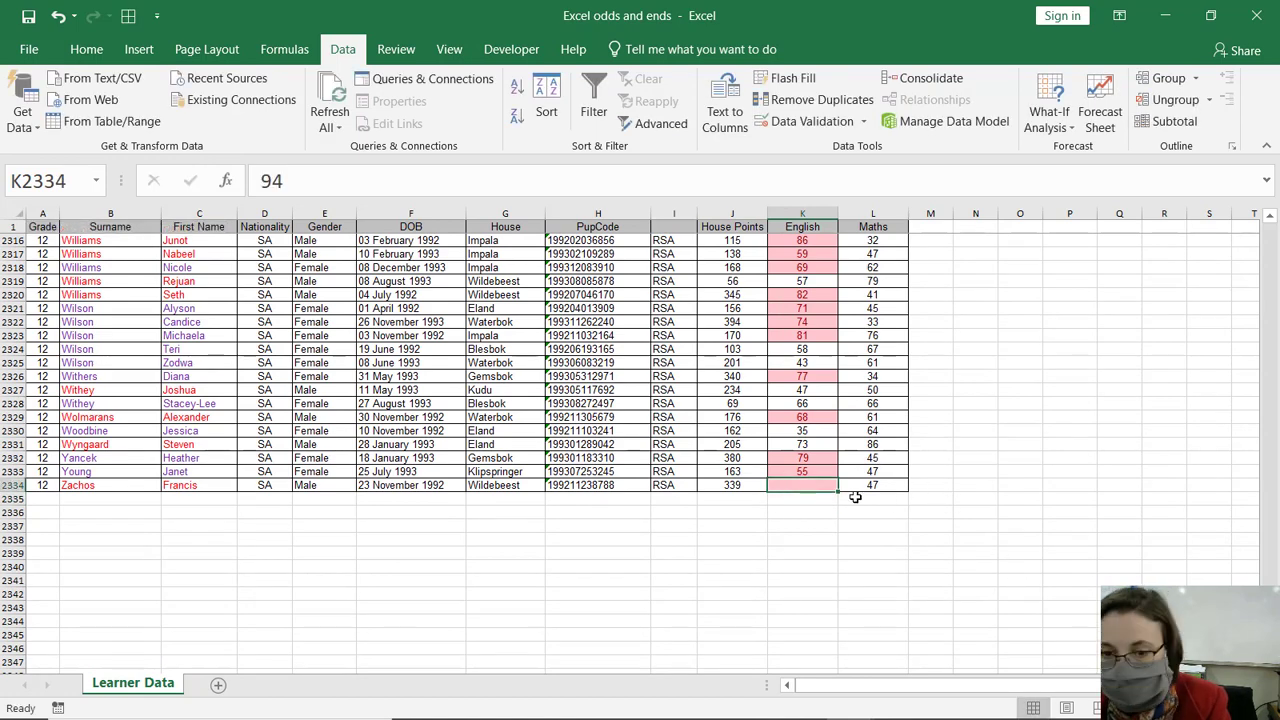
key("Delete")
key("Left")
key("Right")
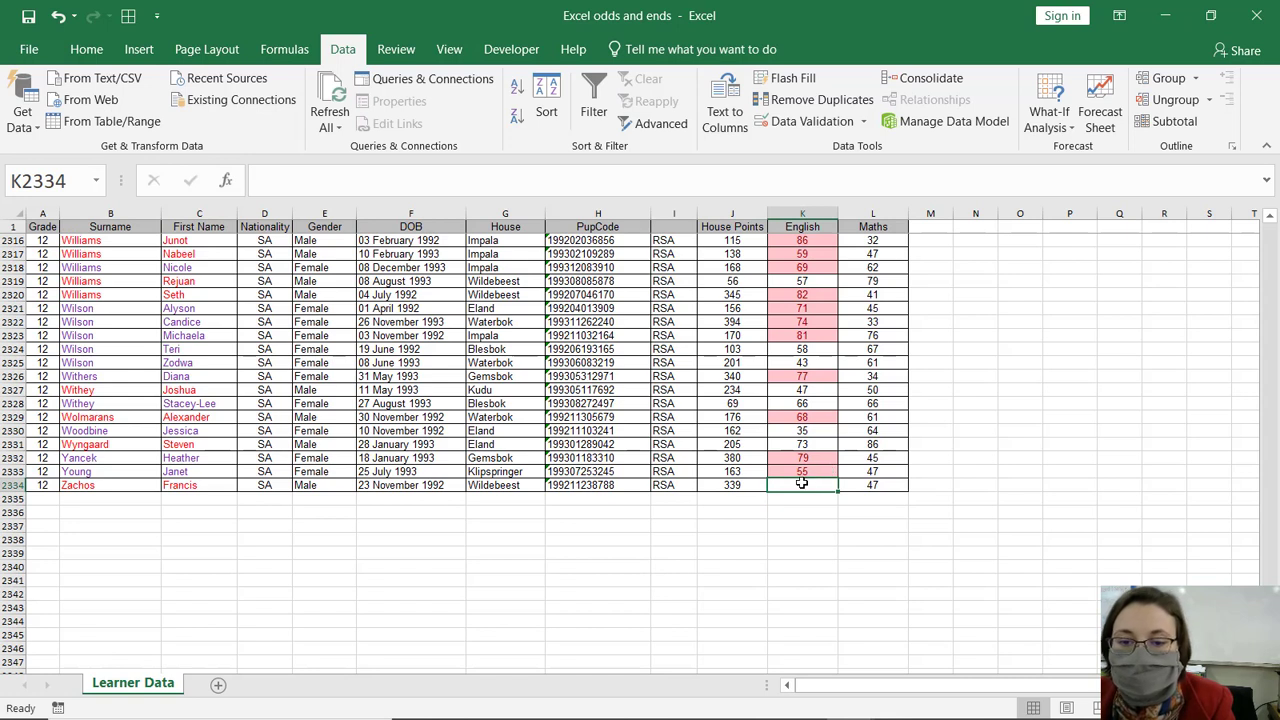
left_click(736, 487)
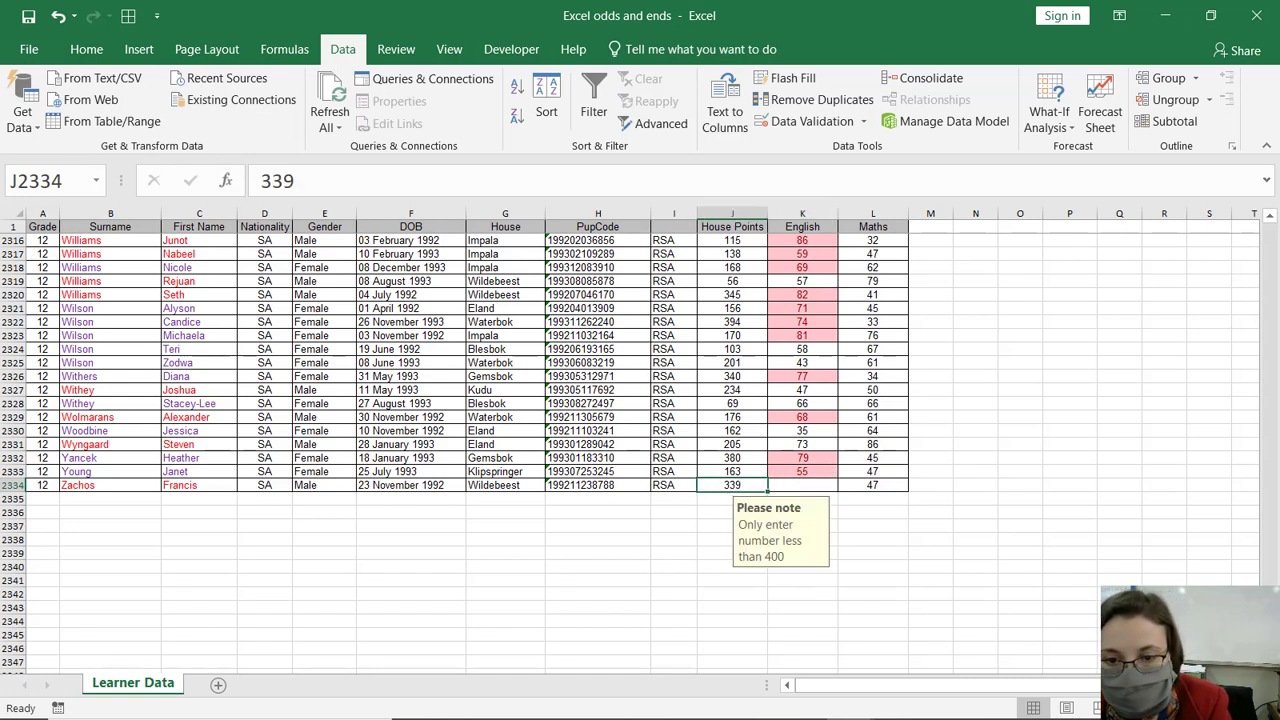
key("Right")
key("Left")
key("Left")
key("ctrl+z")
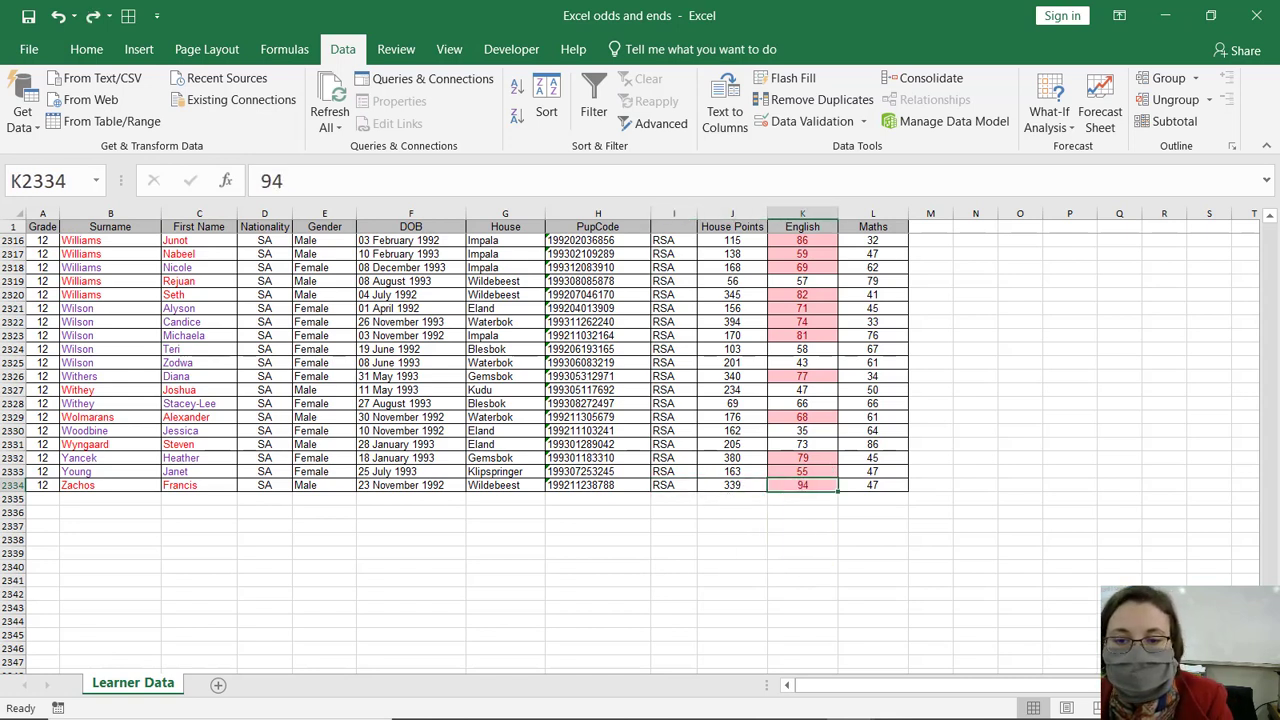
Step: Enter 399, then 401, in the empty House Points cell below the data
left_click(732, 485)
left_click(732, 498)
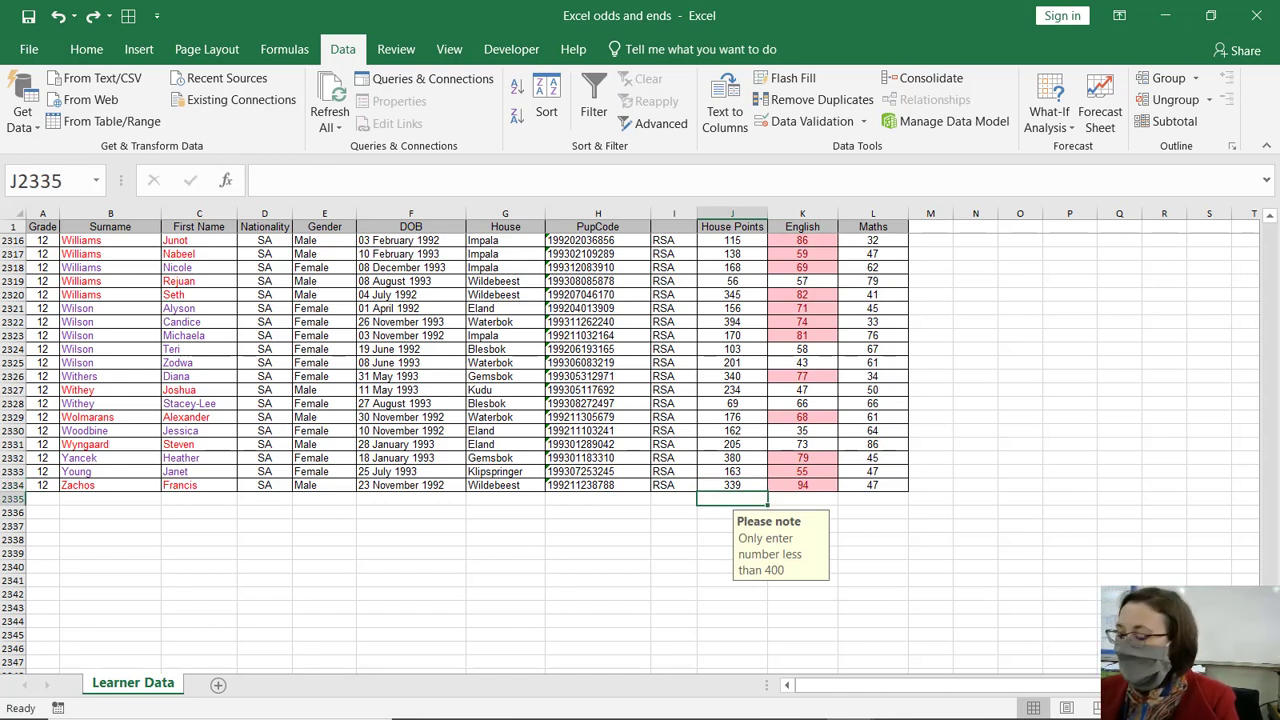
type("399")
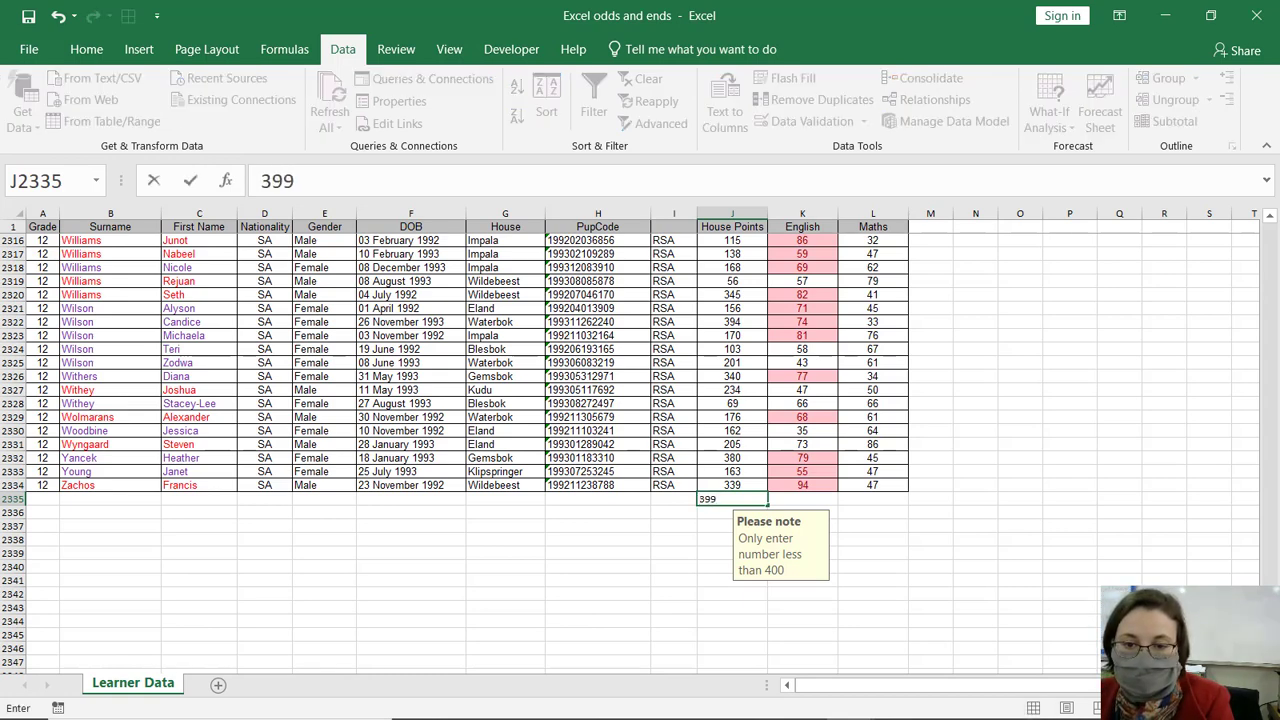
key("Tab")
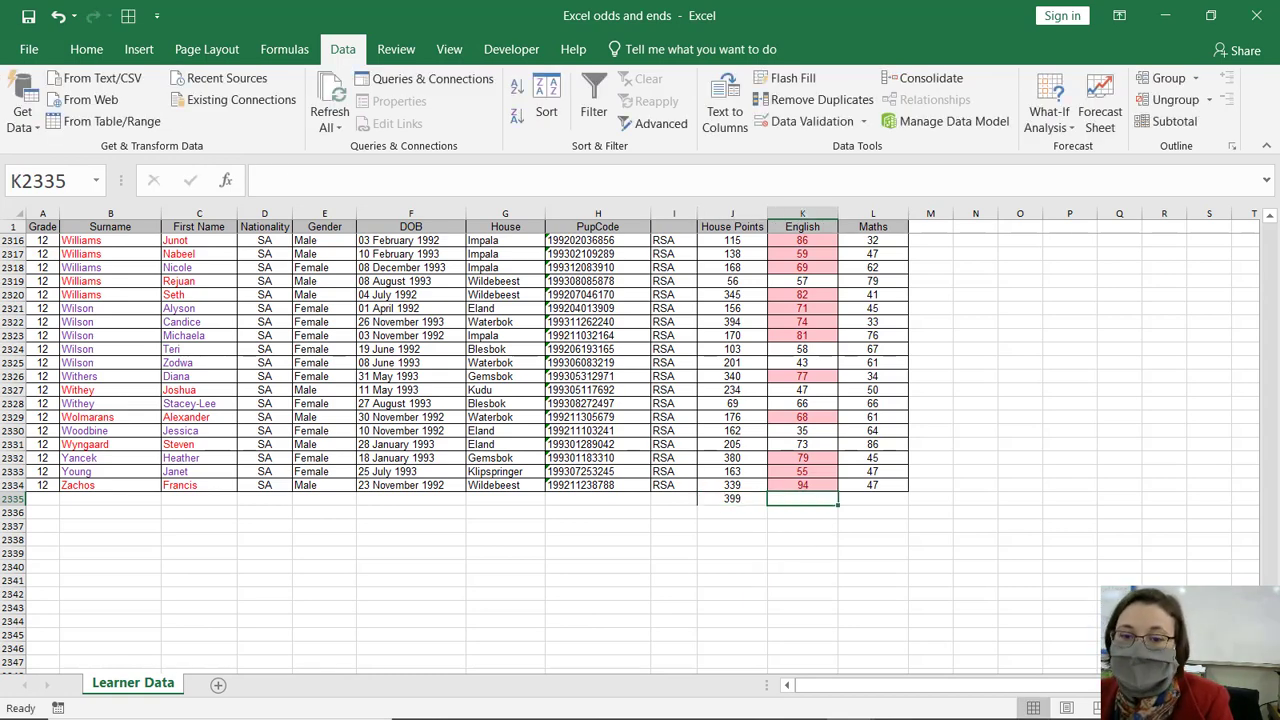
left_click(732, 498)
type("401")
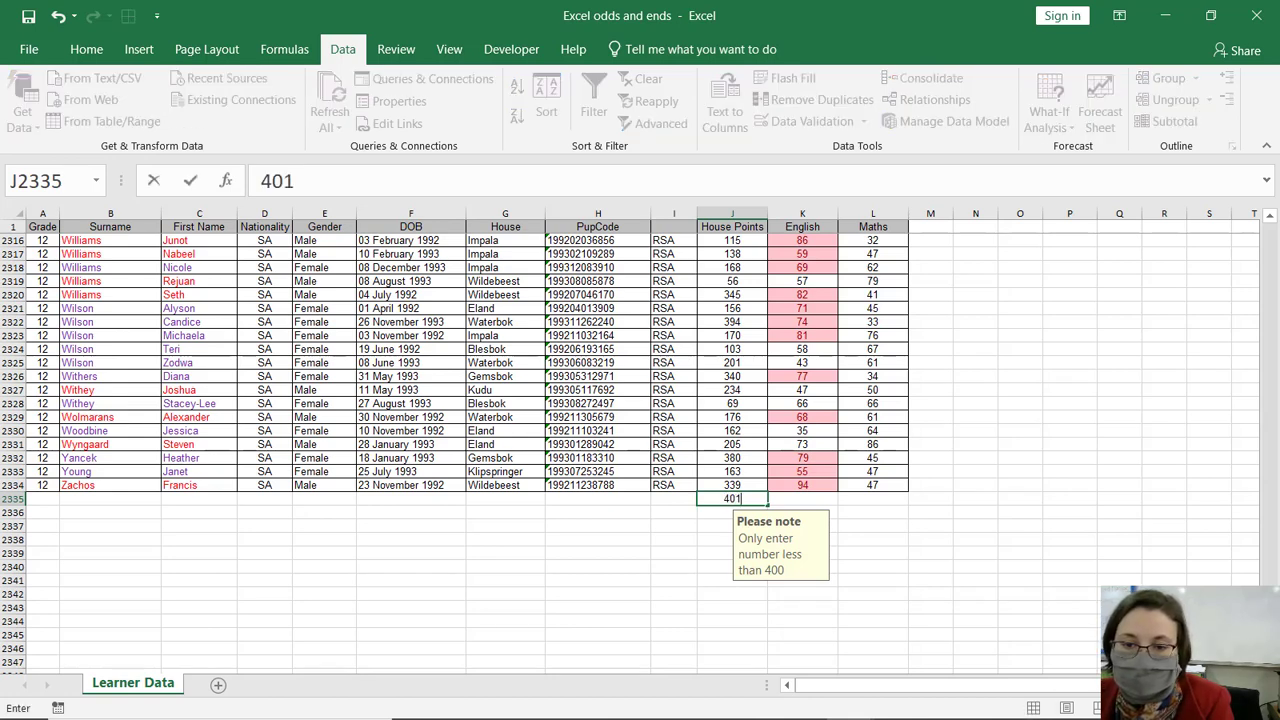
key("Tab")
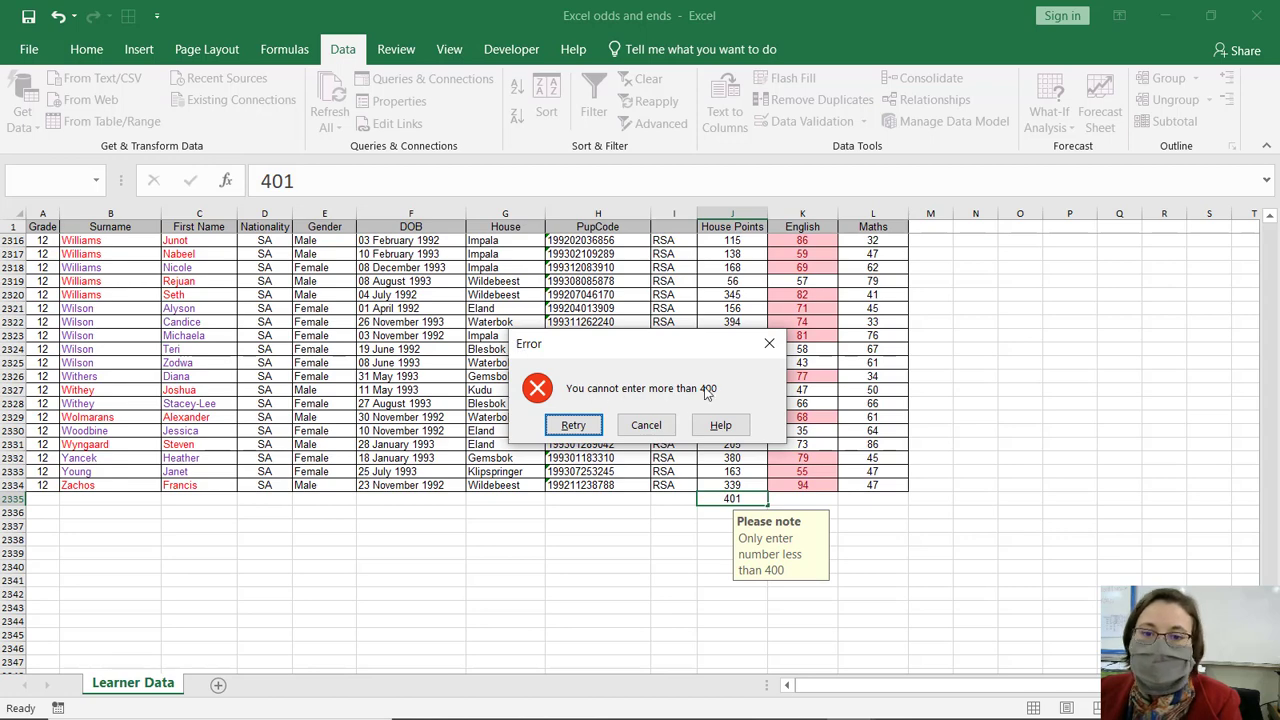
Step: Retry with 395, then delete the test value from the cell
left_click(572, 426)
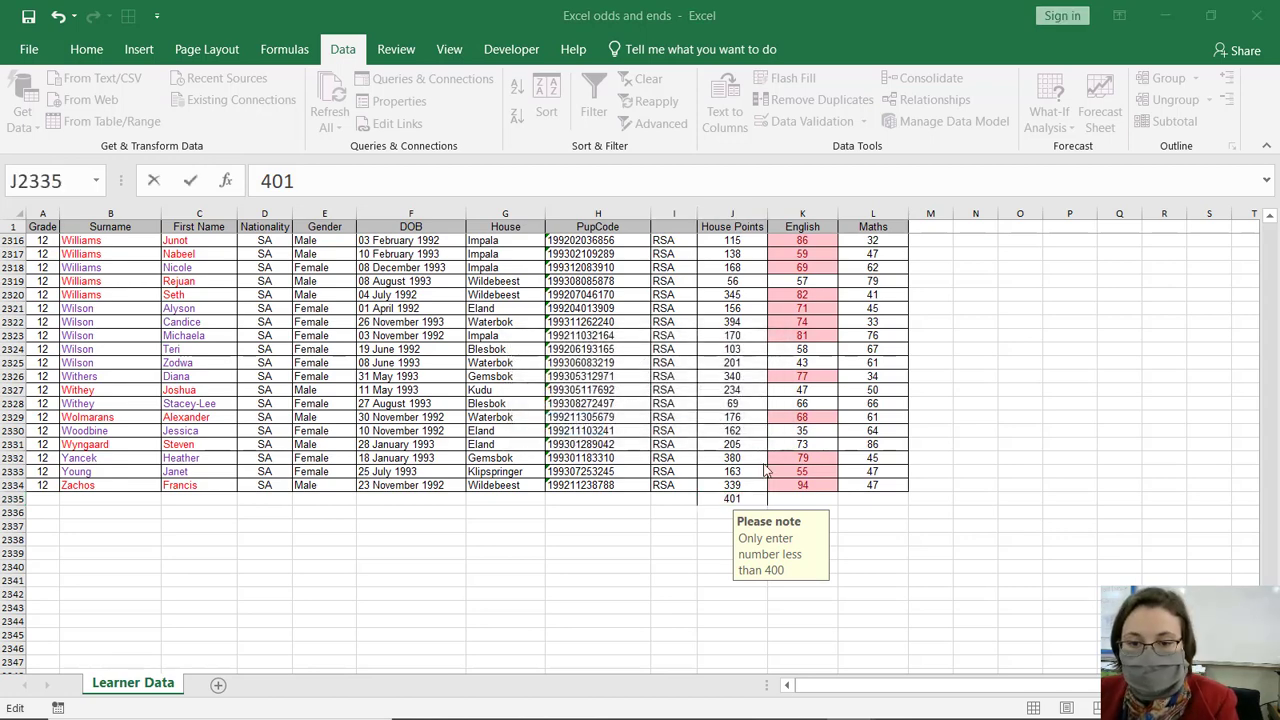
left_click(753, 499)
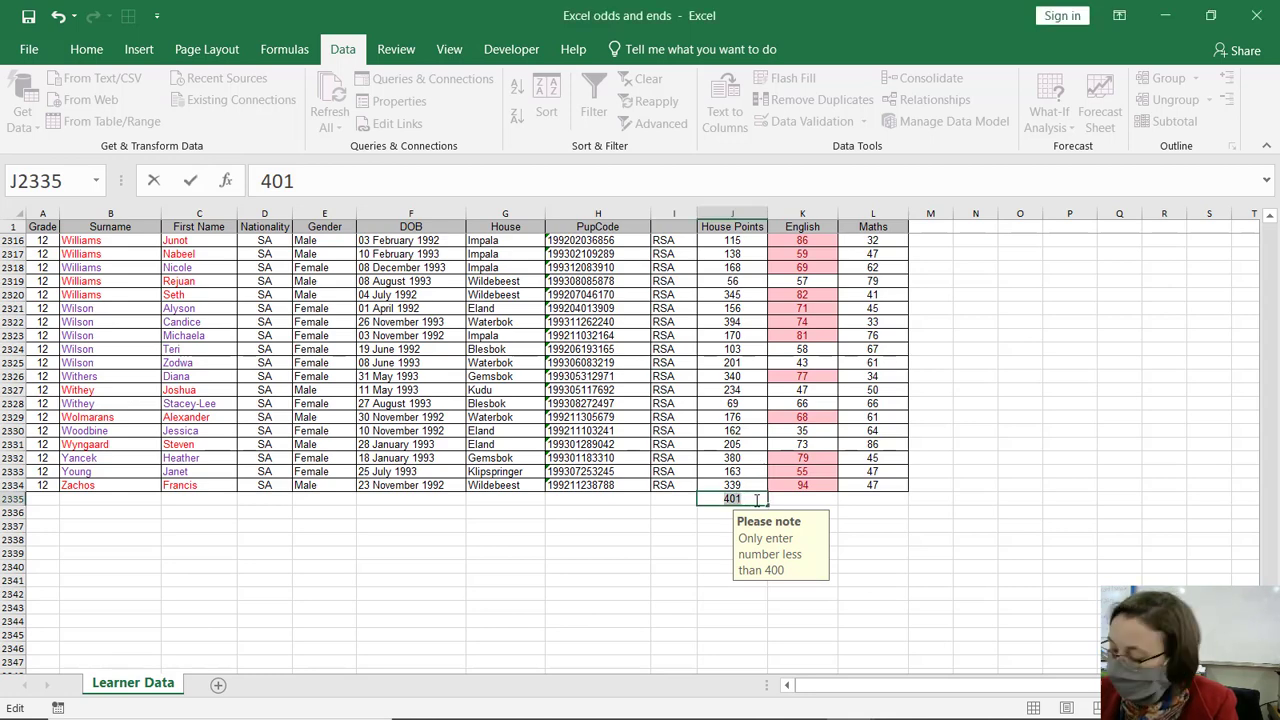
key("BackSpace")
key("BackSpace")
key("BackSpace")
type("395")
key("Return")
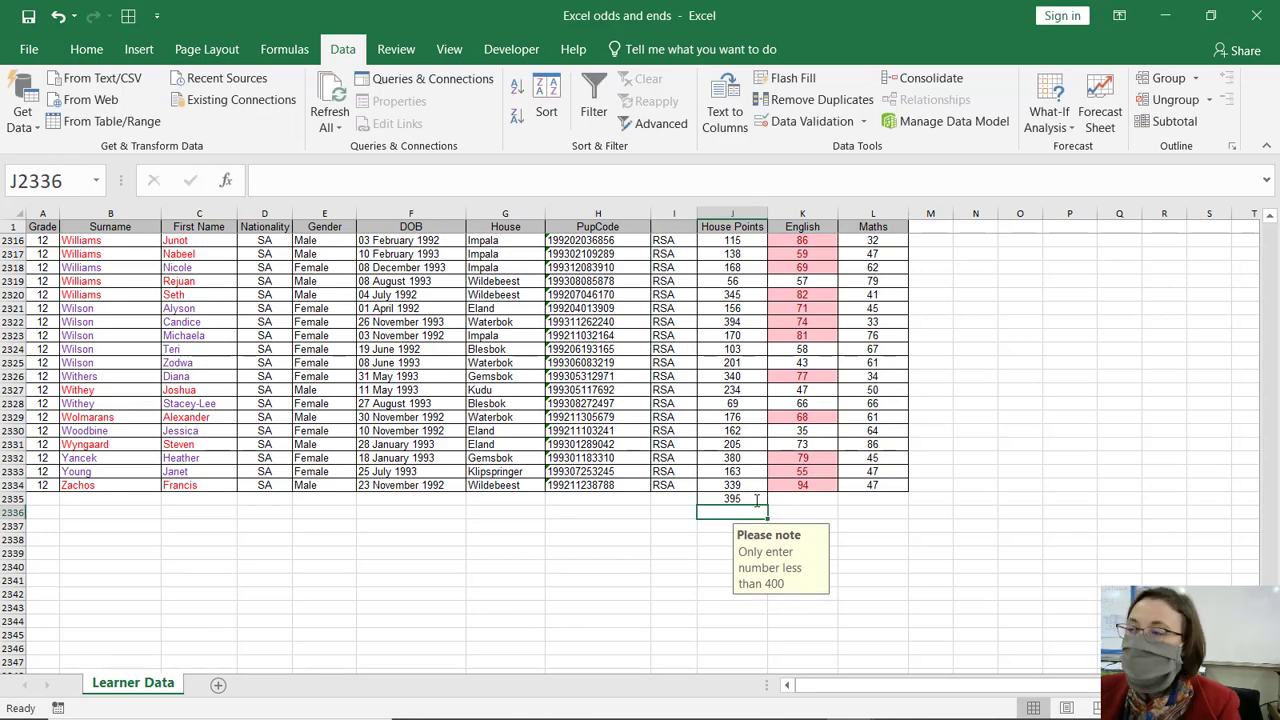
left_click(757, 499)
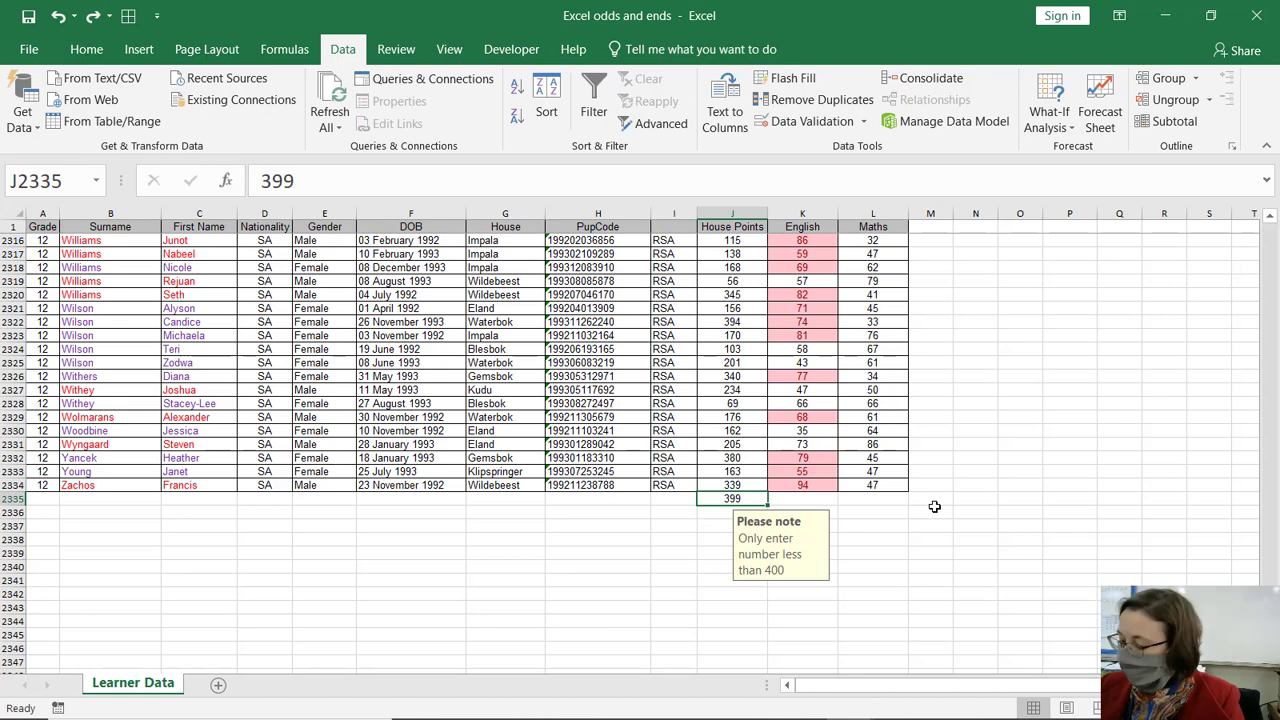
key("Delete")
left_click(887, 459)
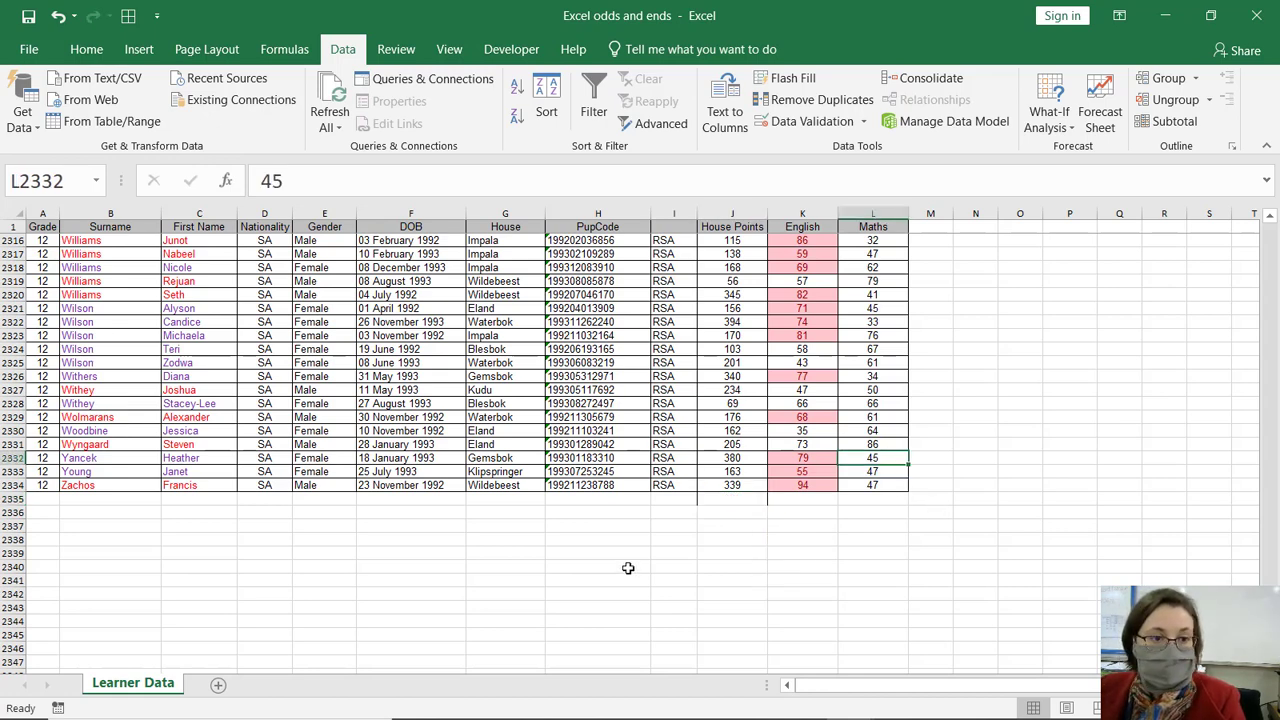
Step: Add a new worksheet, label A2 'Learner name' and widen column A
left_click(218, 685)
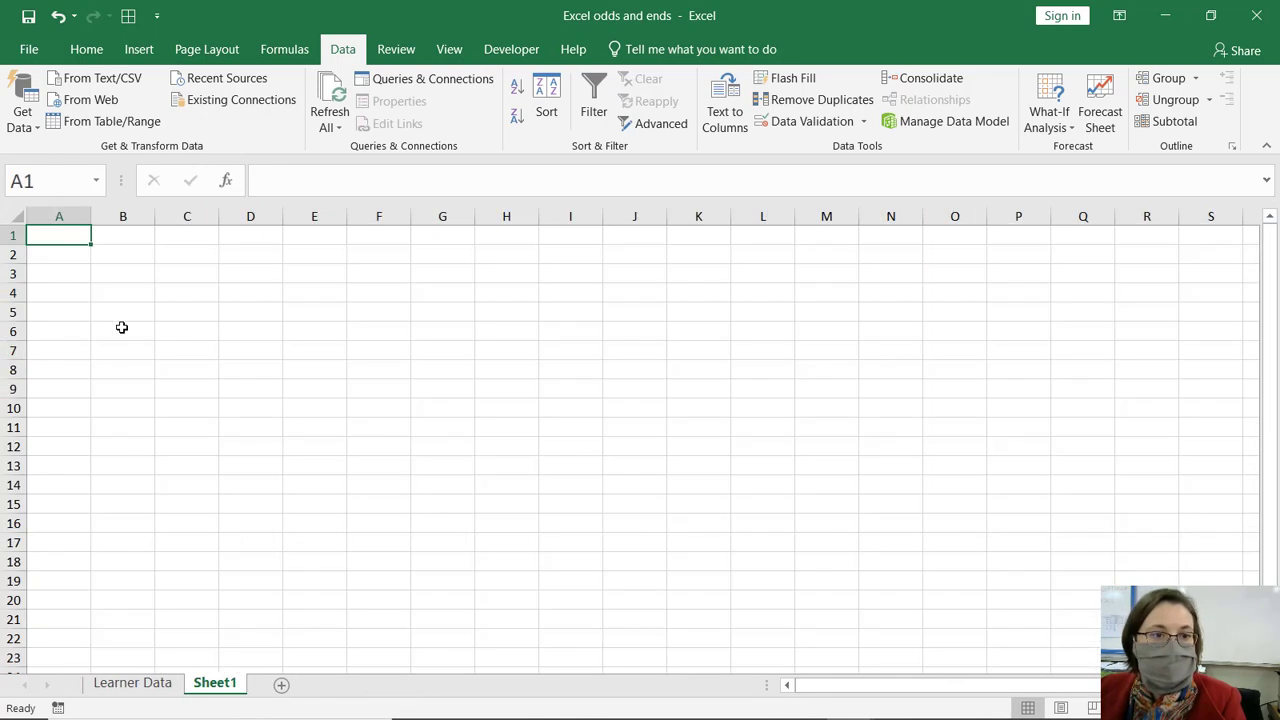
left_click(78, 256)
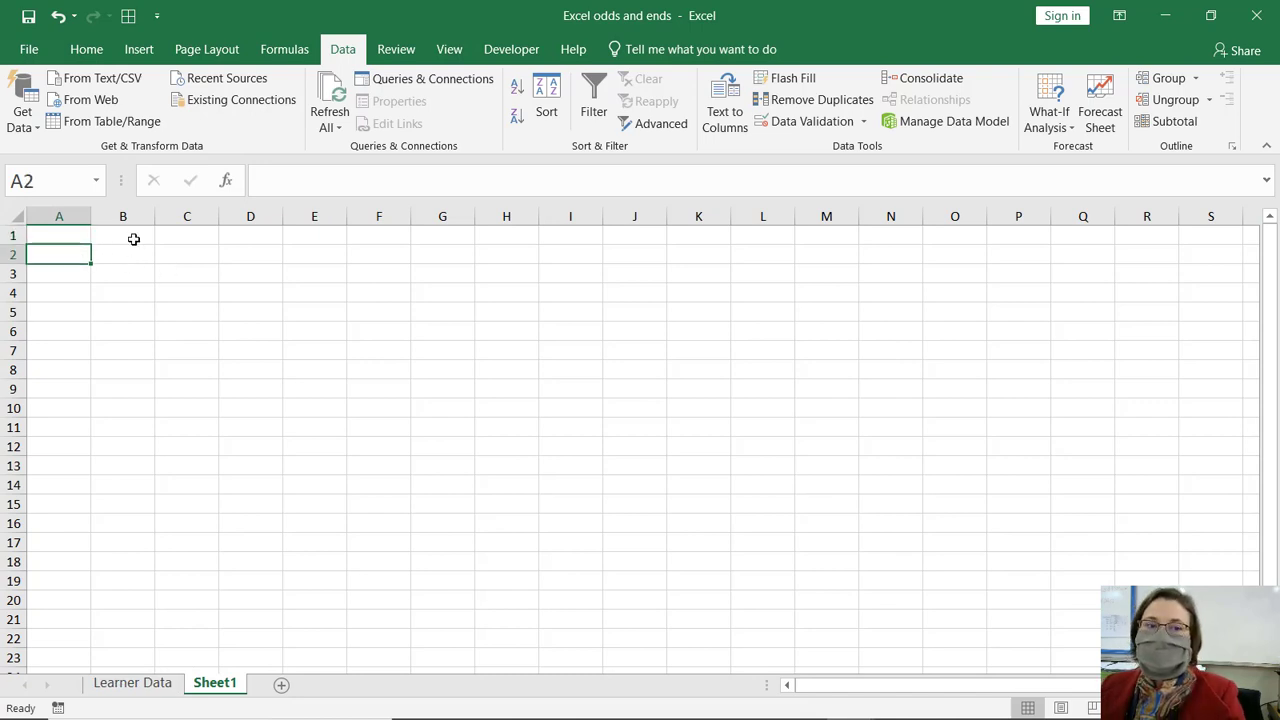
type("Leanre")
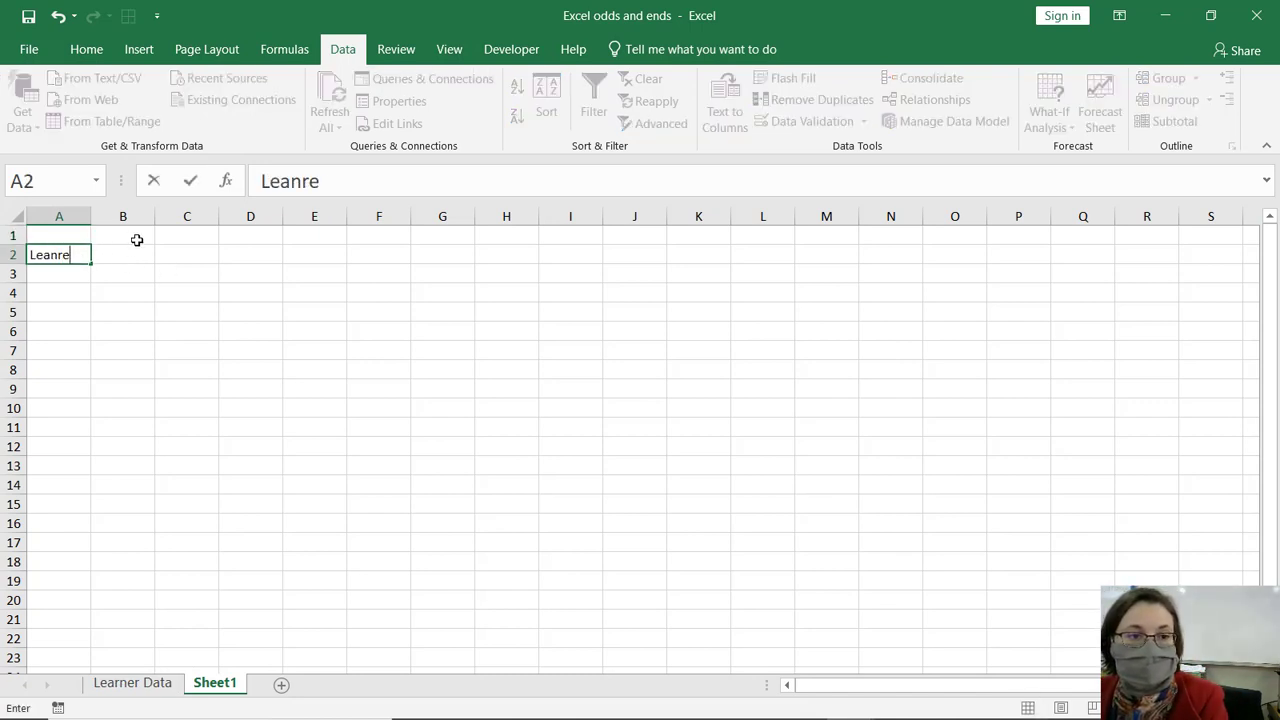
key("BackSpace")
key("BackSpace")
key("BackSpace")
type("rner ")
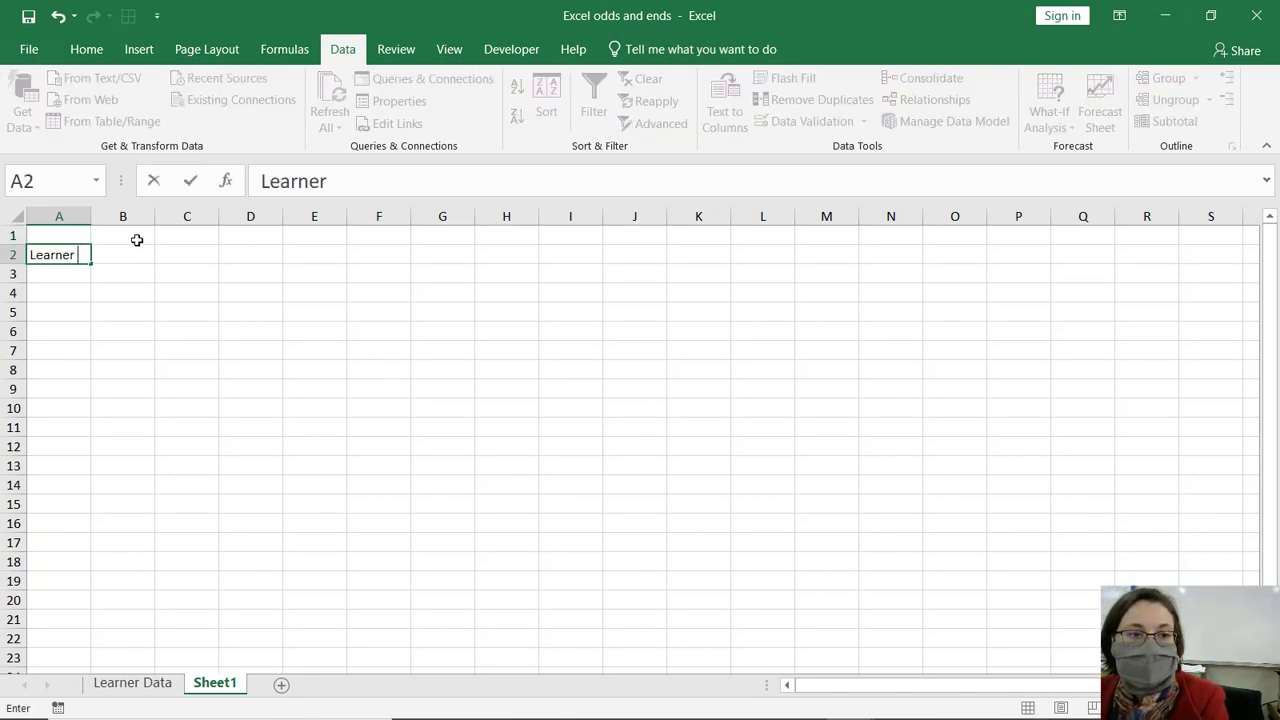
type("name")
key("Tab")
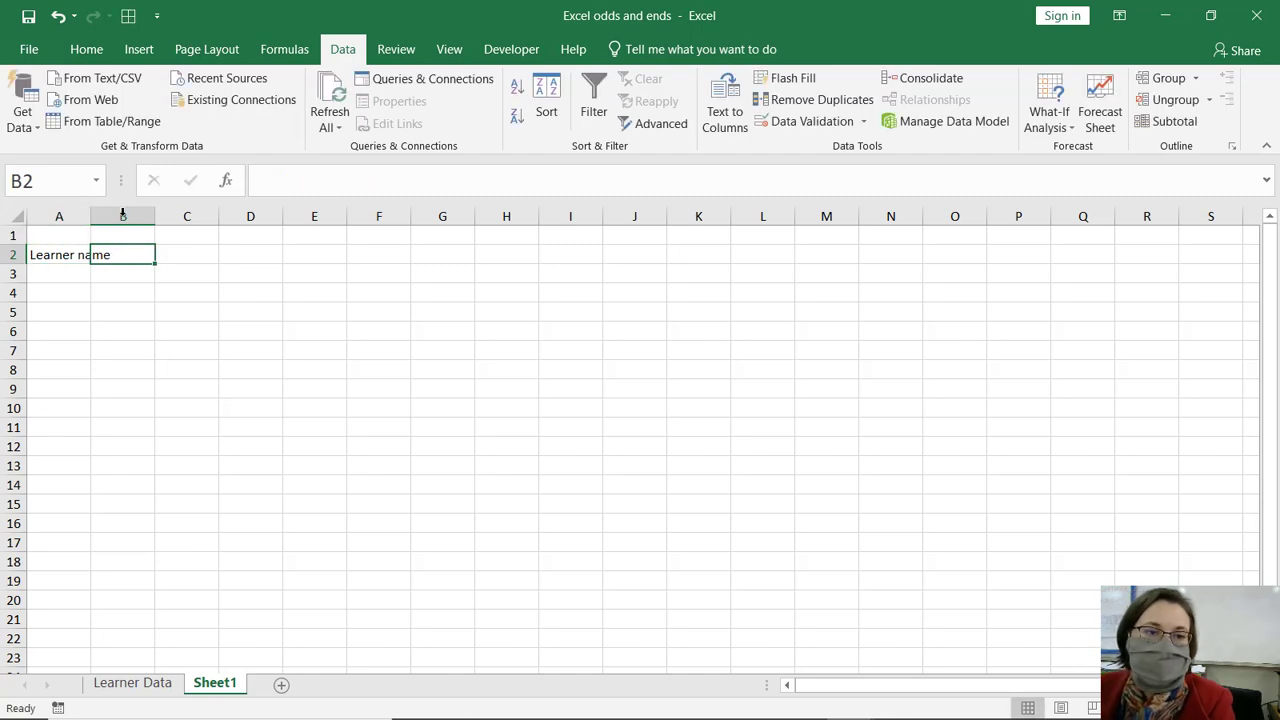
left_click_drag(90, 216, 151, 216)
Step: Label A3 'Date of birth' and widen column B
left_click(106, 268)
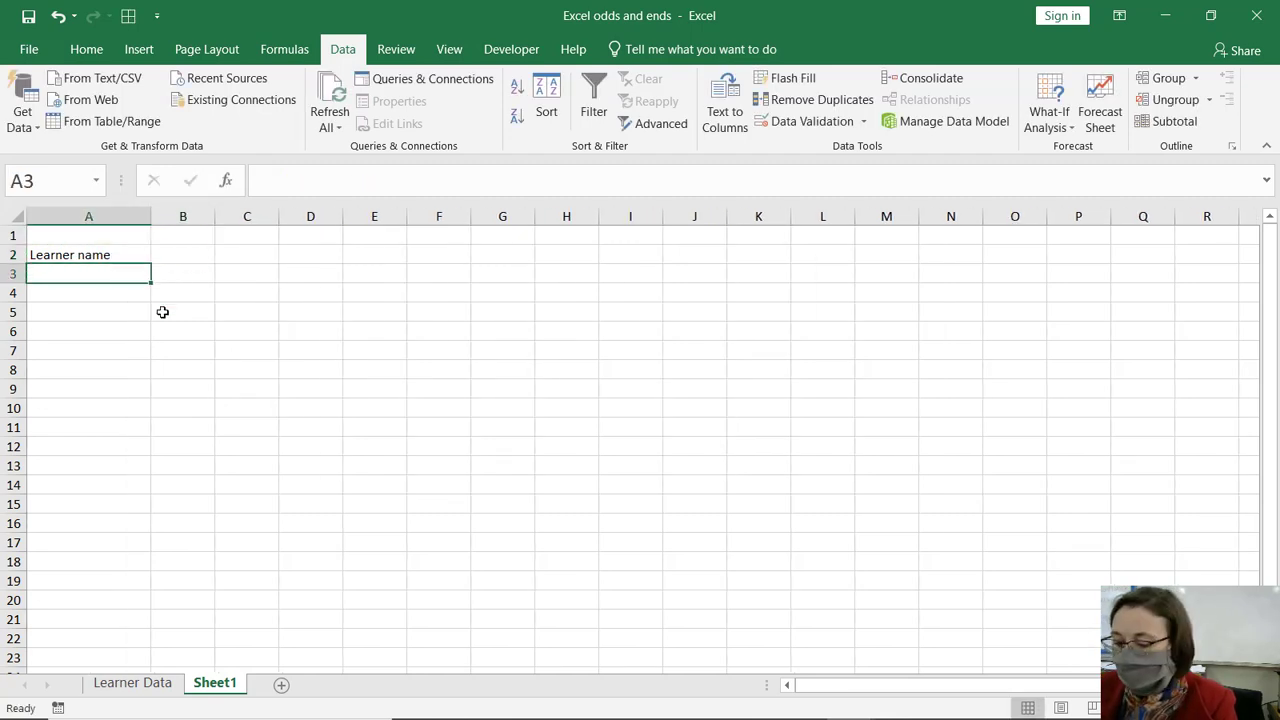
type("Date of bi")
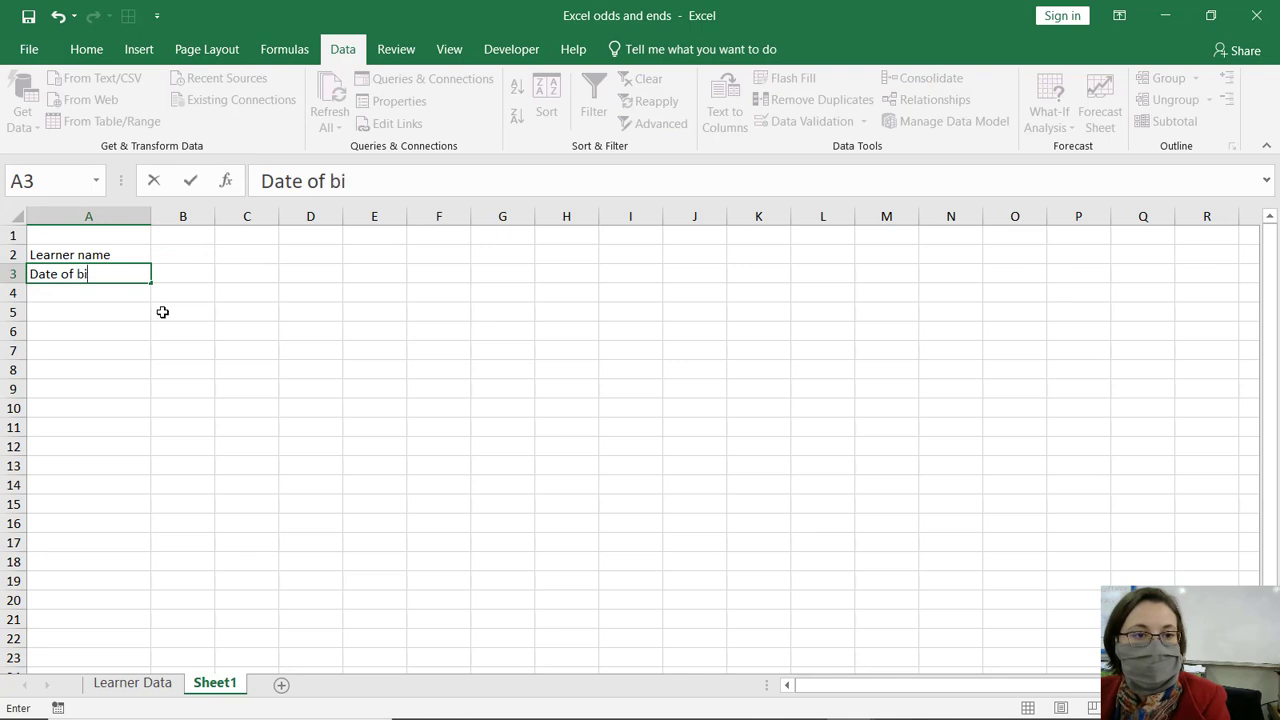
type("rth")
key("Tab")
key("Up")
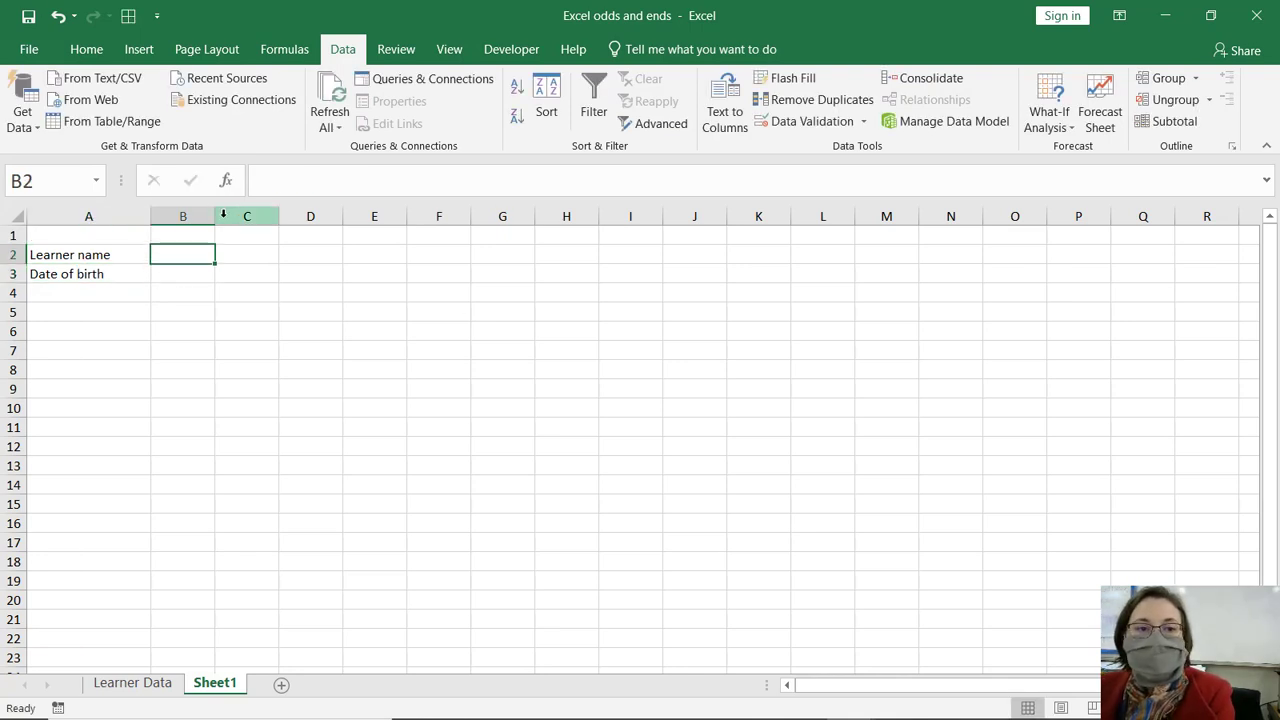
left_click_drag(215, 216, 285, 216)
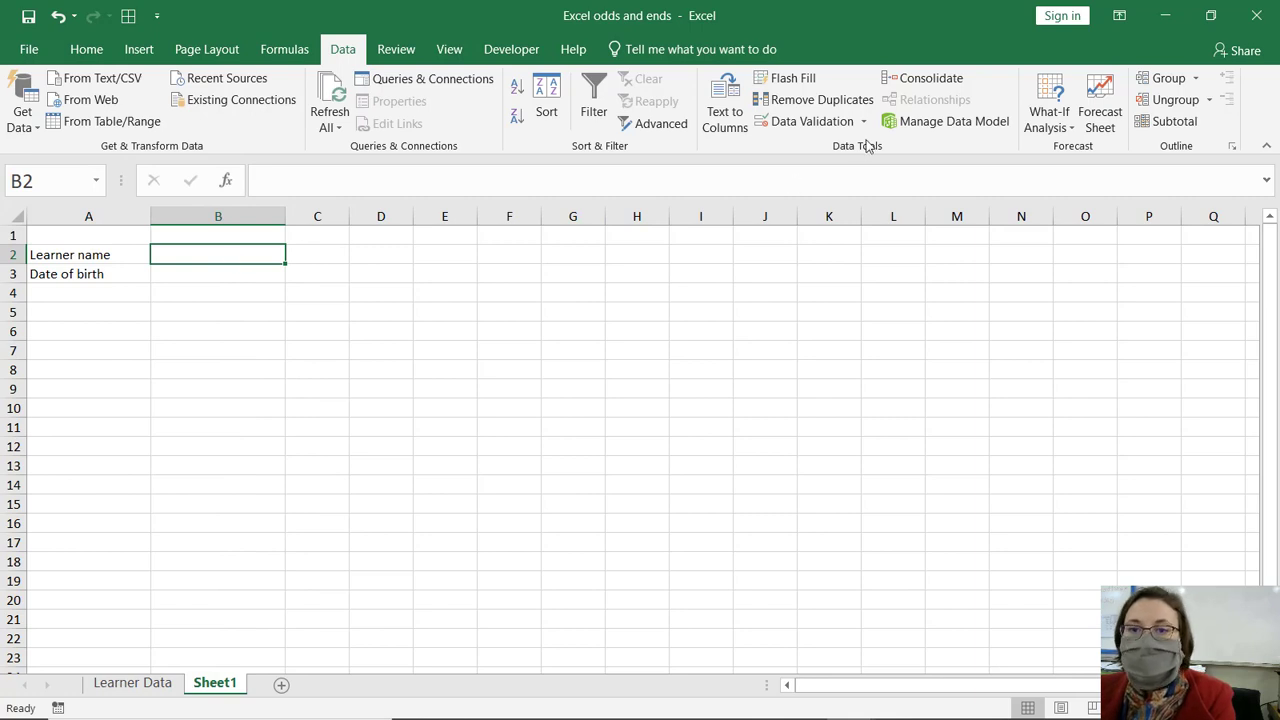
left_click(840, 121)
left_click(806, 128)
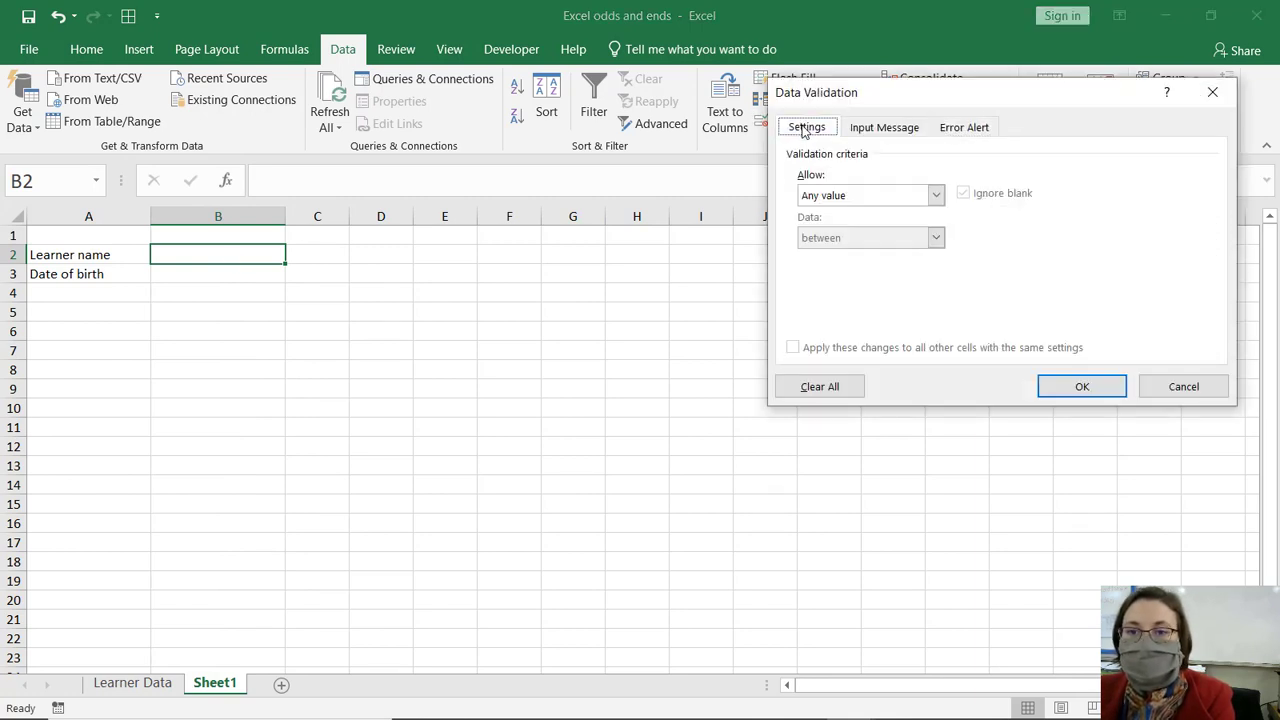
left_click(883, 198)
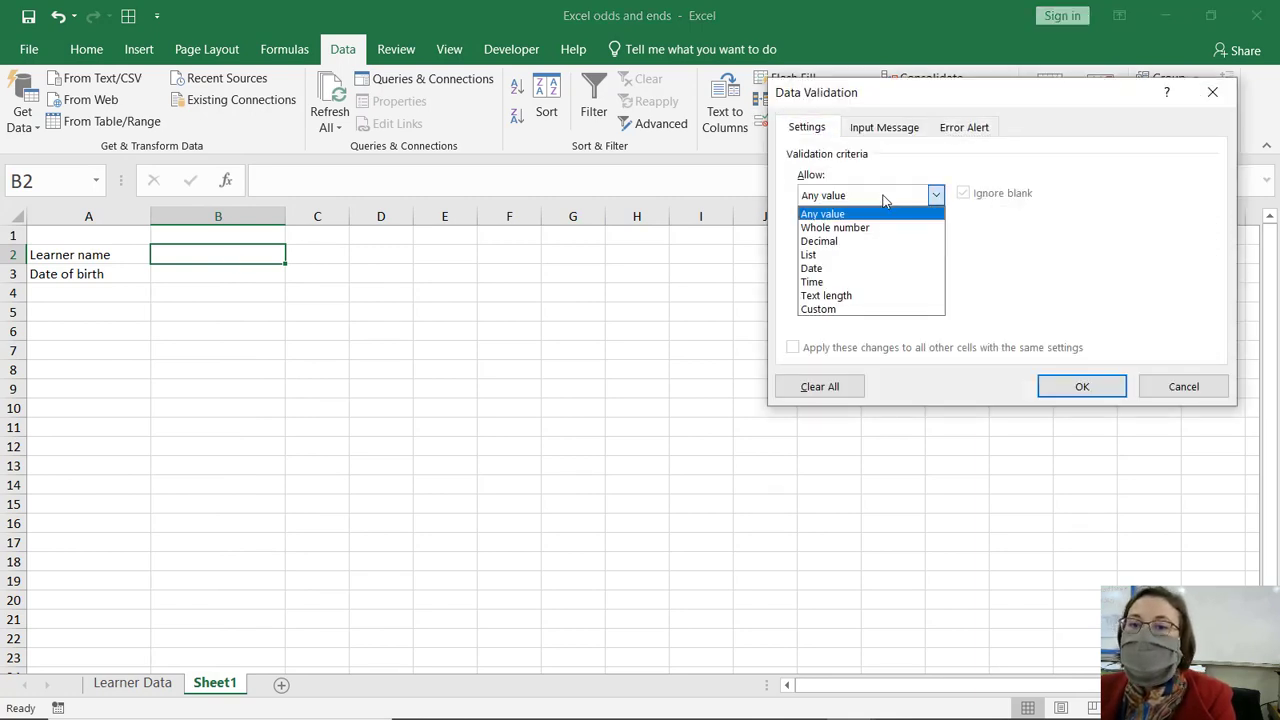
left_click(848, 257)
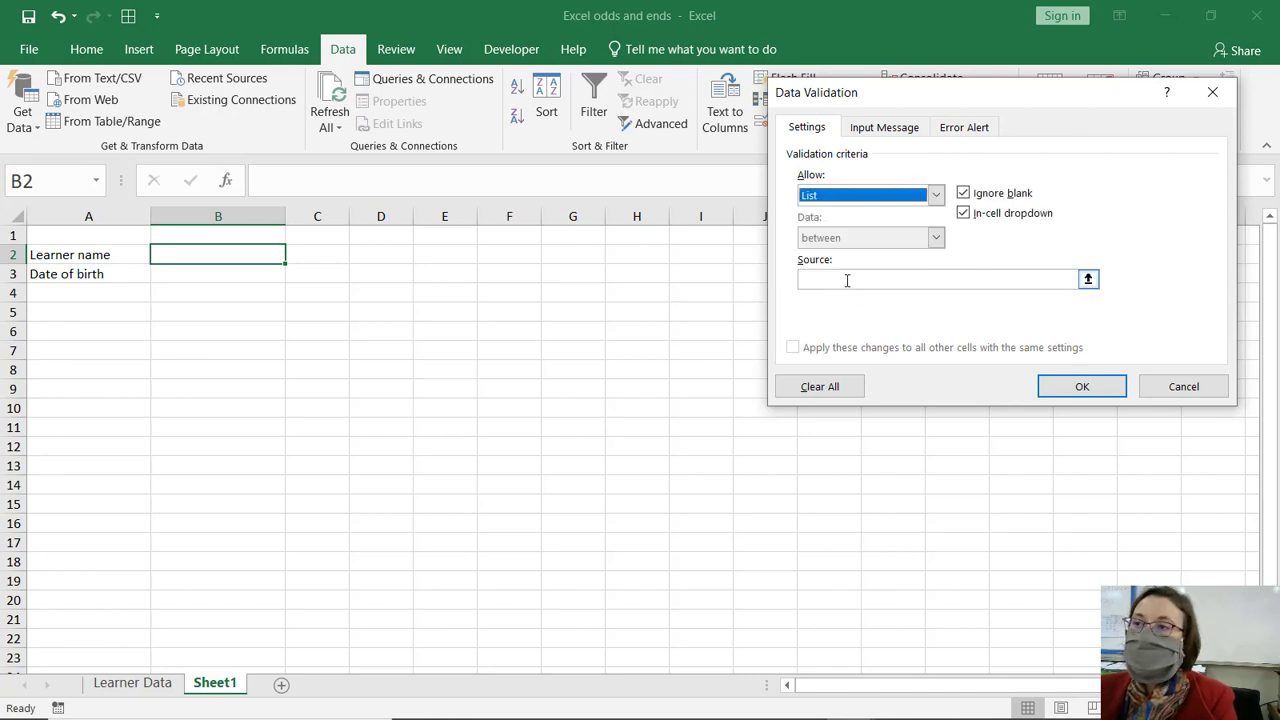
left_click(848, 276)
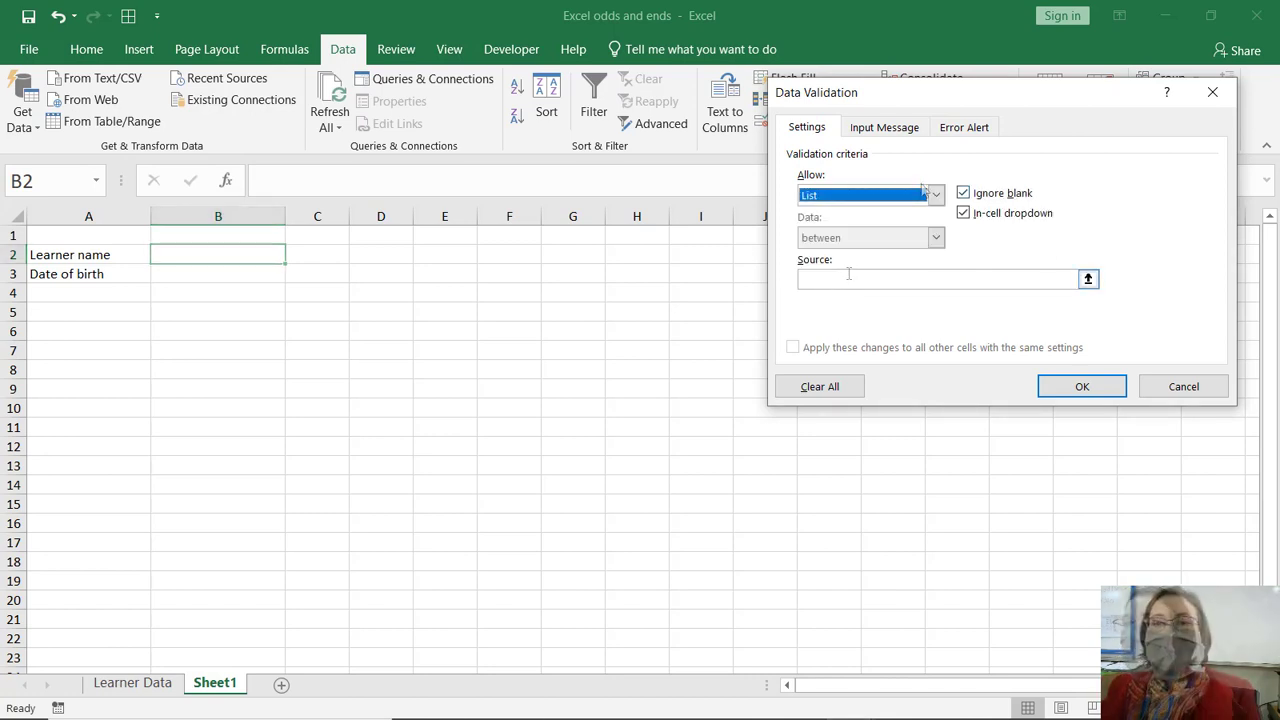
left_click(842, 198)
left_click(840, 200)
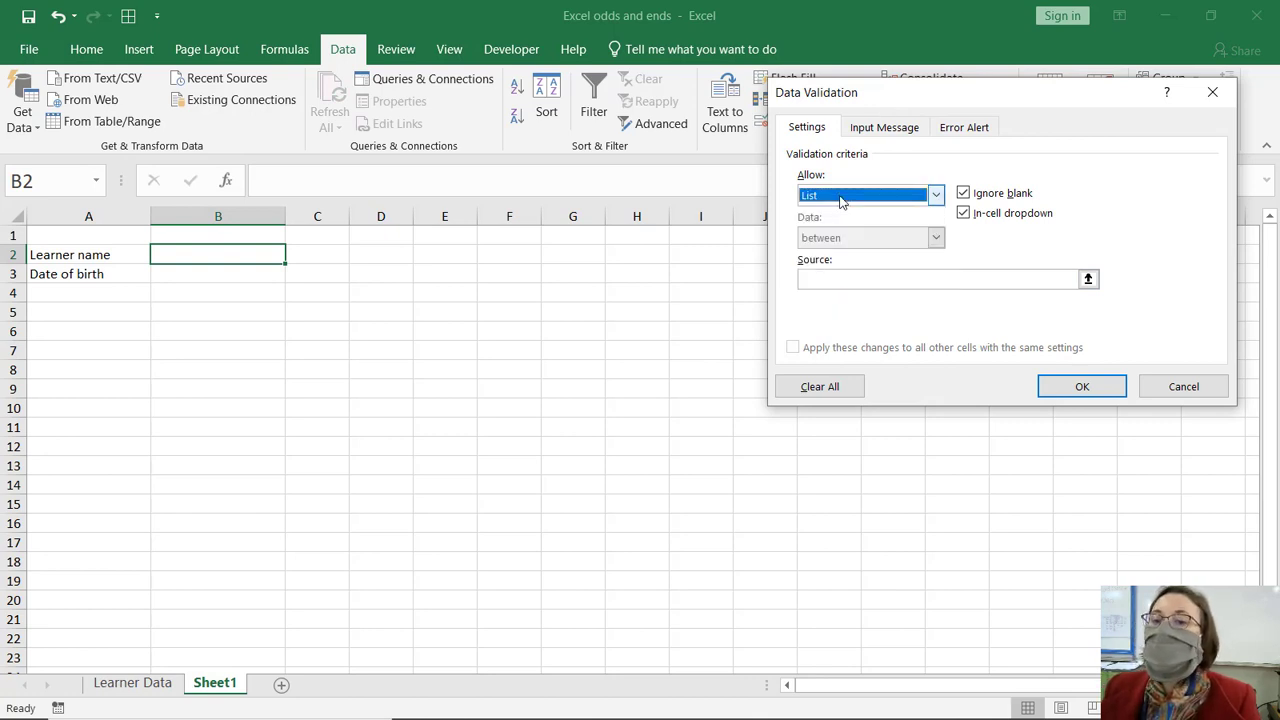
left_click(835, 280)
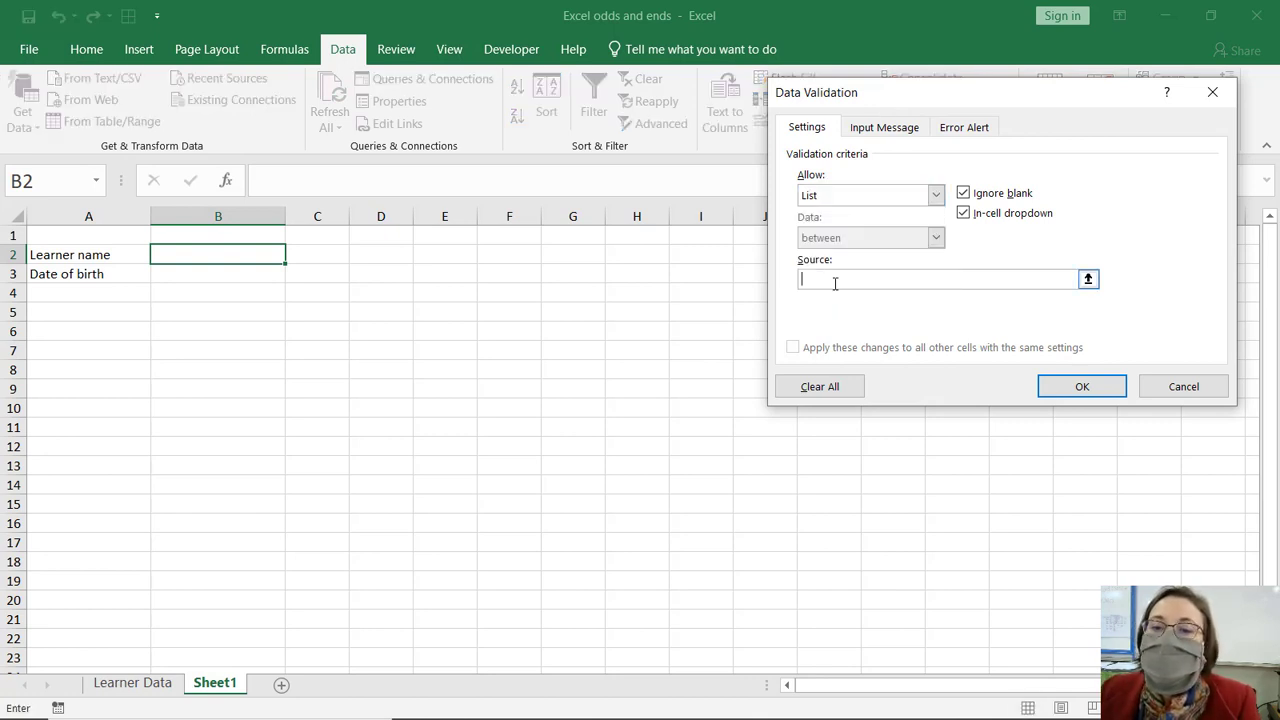
left_click(110, 684)
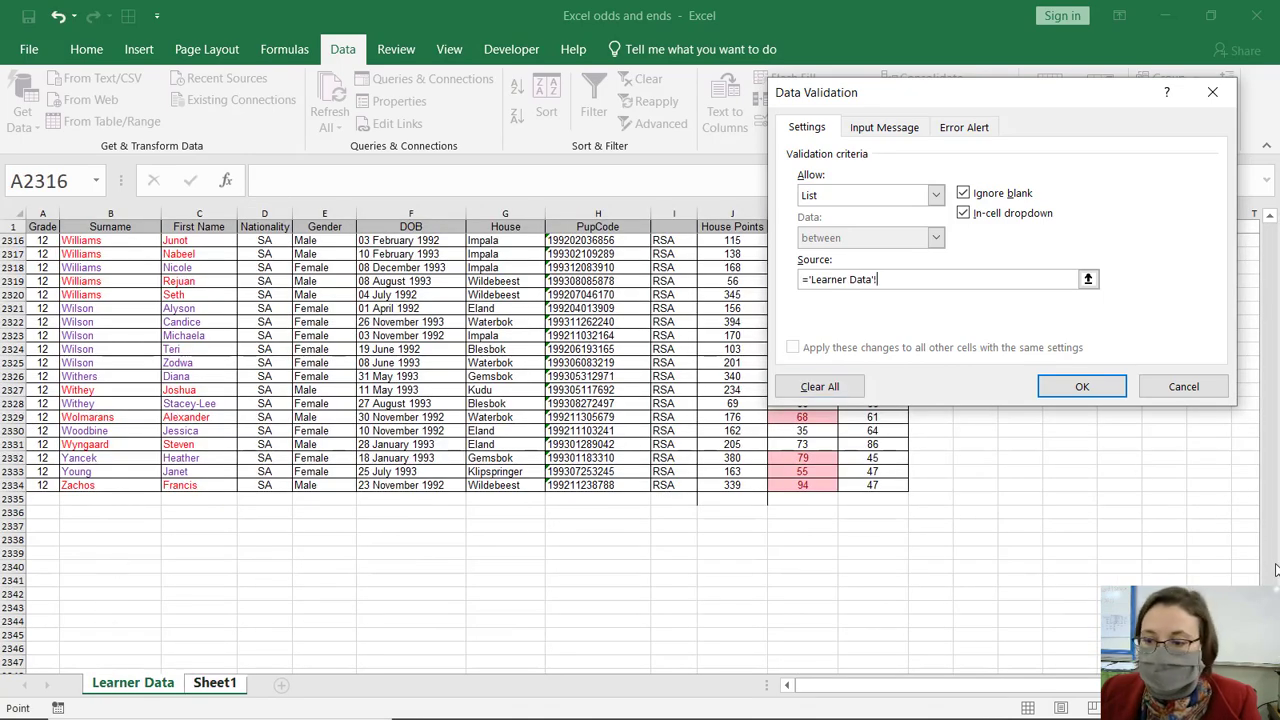
left_click_drag(1268, 420, 1268, 230)
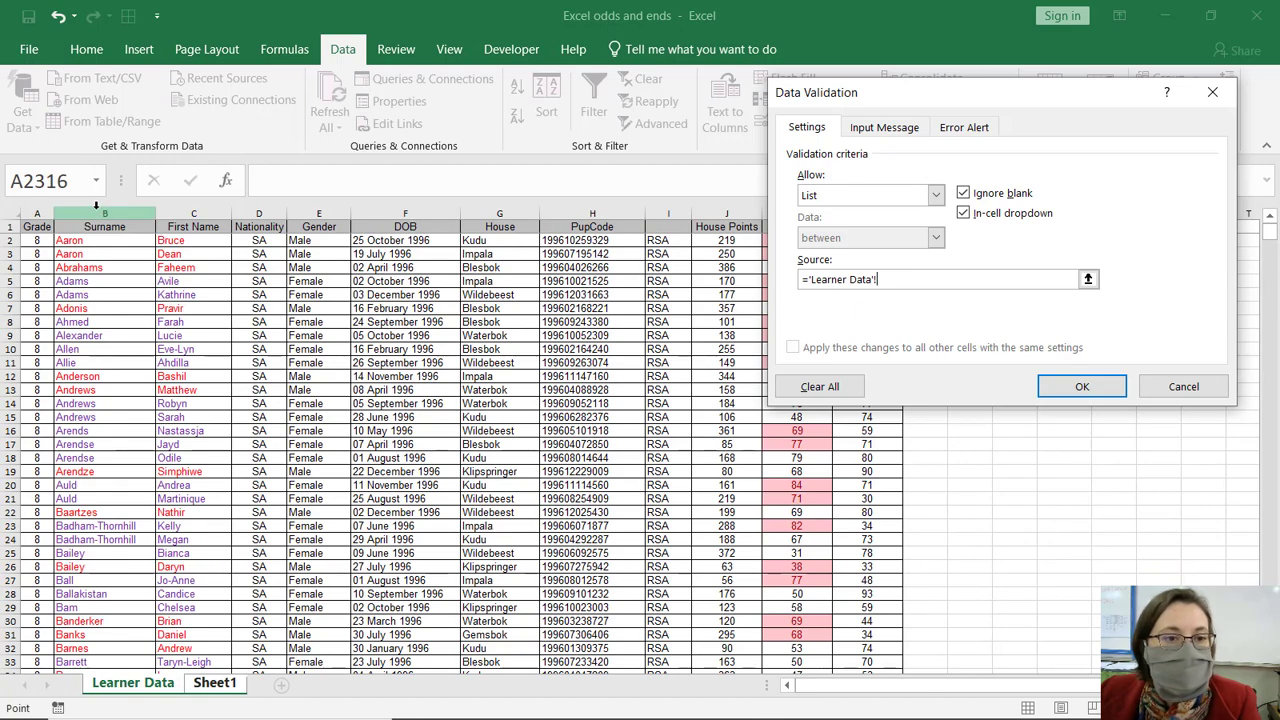
left_click(1186, 388)
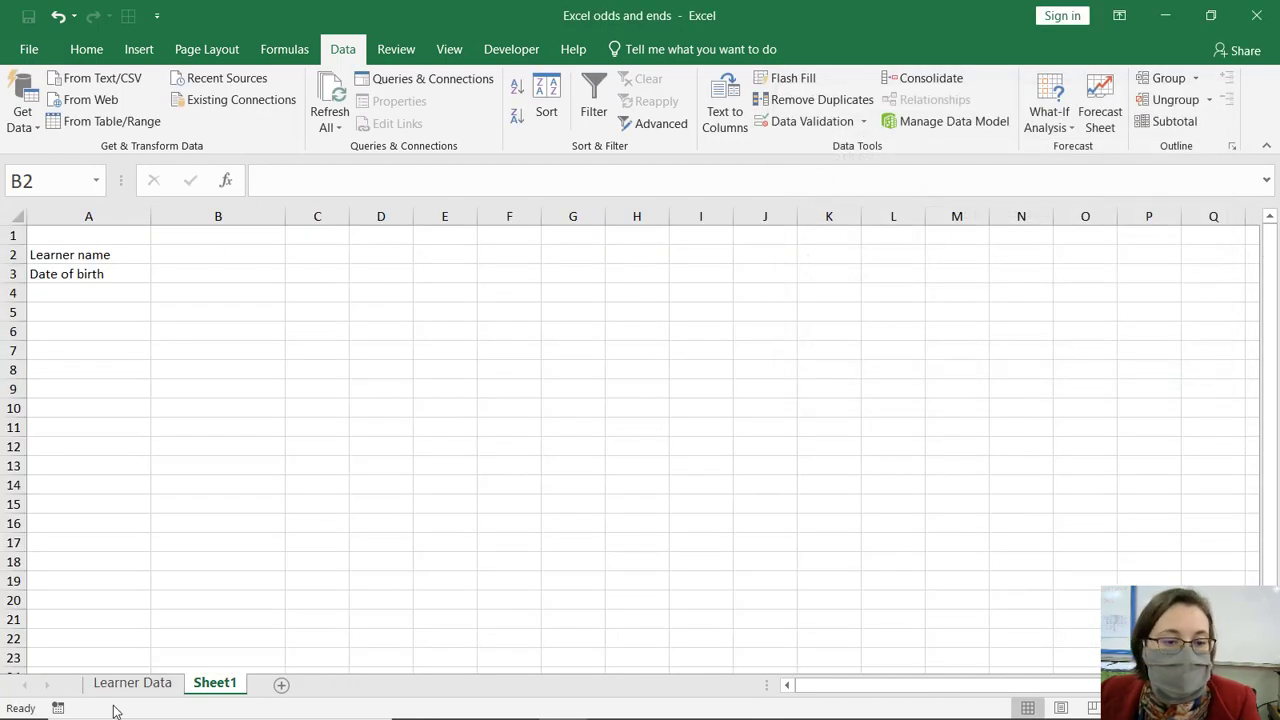
Step: On the Learner Data sheet, insert a blank column D before Nationality
left_click(113, 662)
left_click(130, 683)
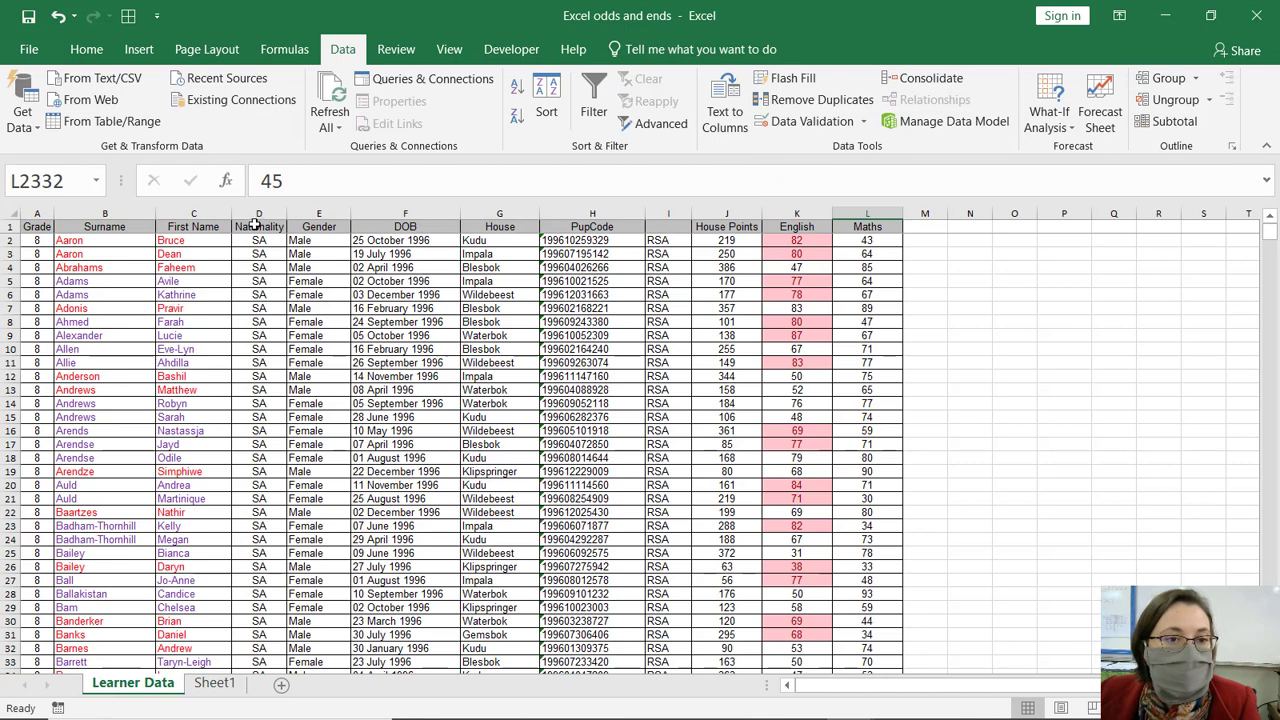
left_click(257, 215)
right_click(258, 216)
left_click(300, 353)
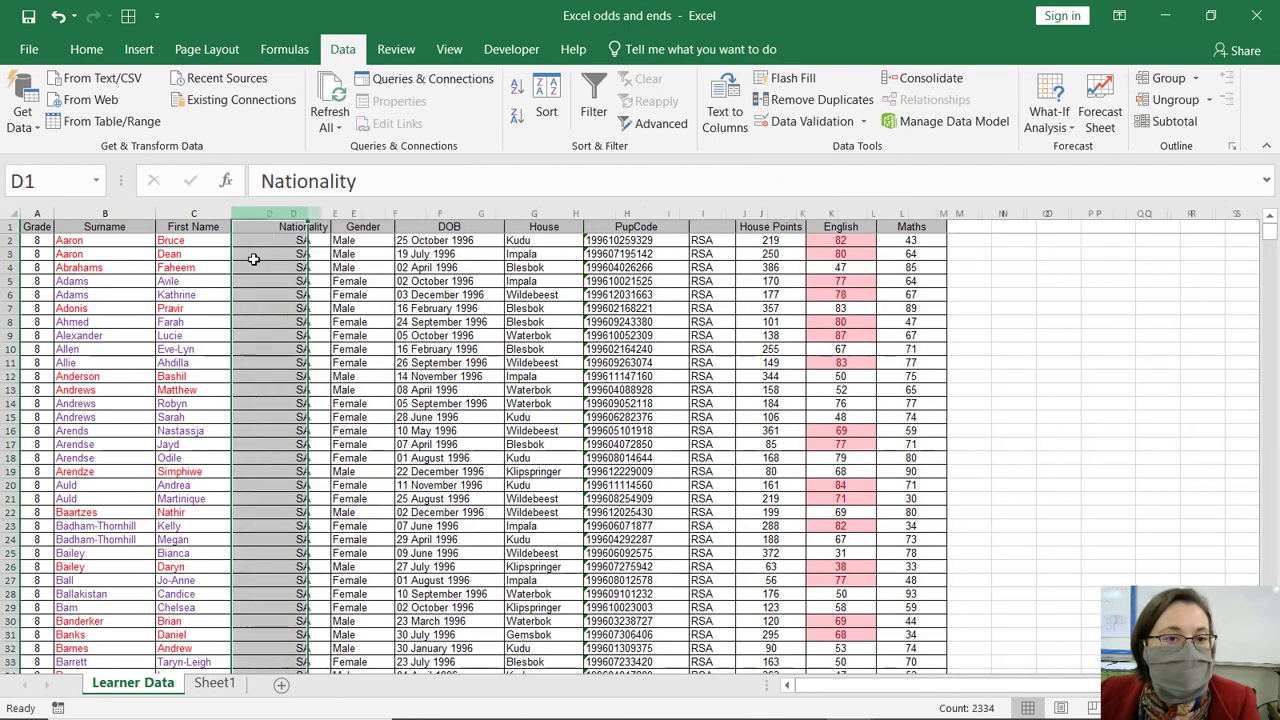
Step: Enter =B2&" "&C2 in D2 and fill it down column D
left_click(257, 241)
type("=")
key("Left")
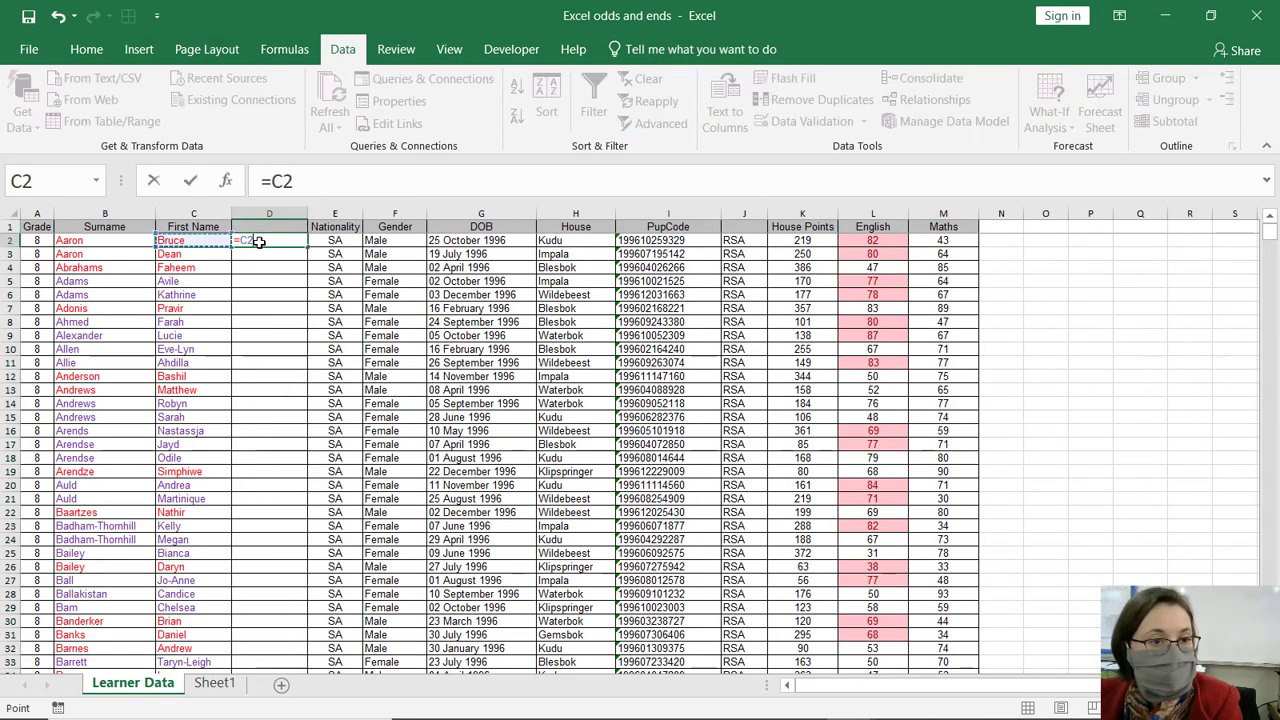
key("Left")
type("&\"")
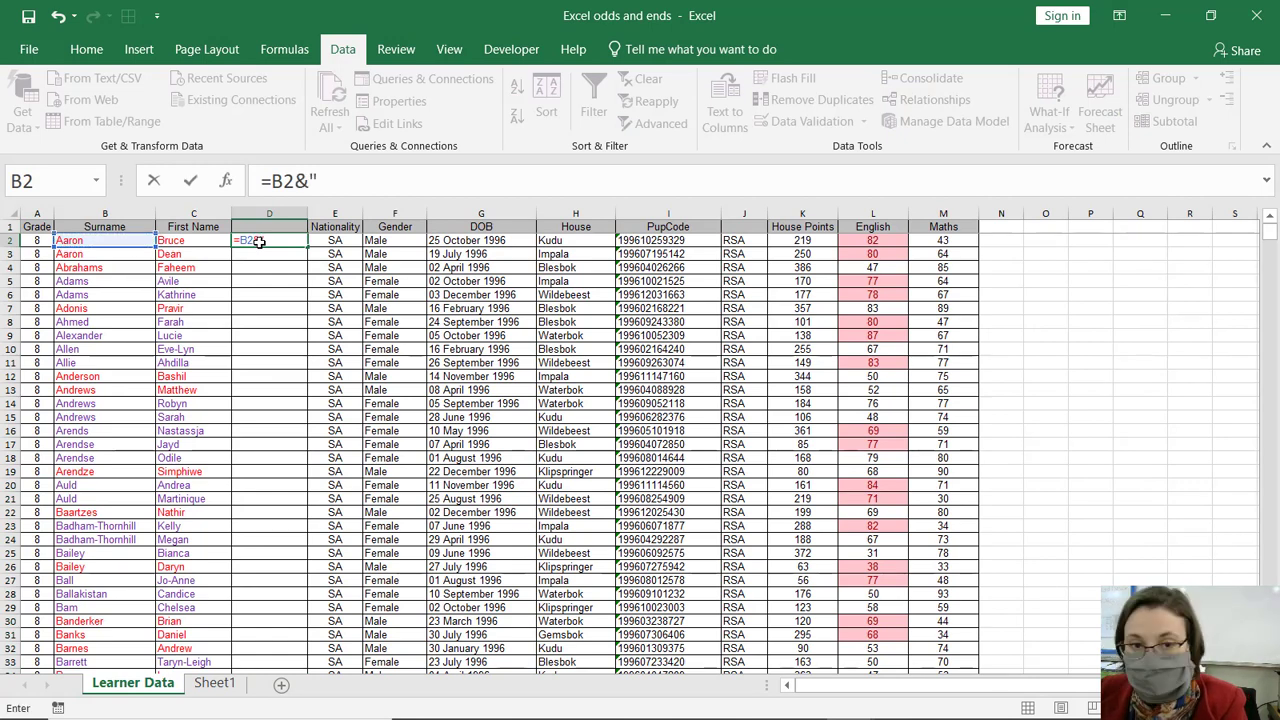
type(" \"&")
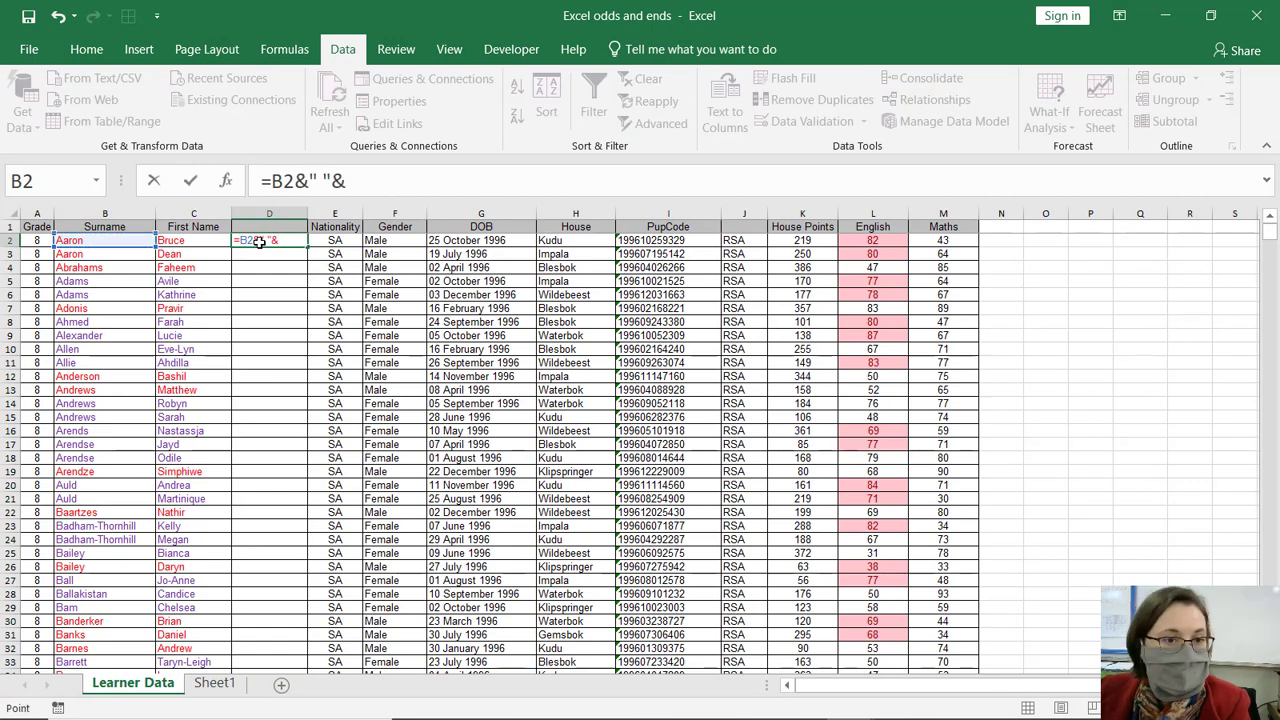
key("Left")
key("Return")
left_click(283, 236)
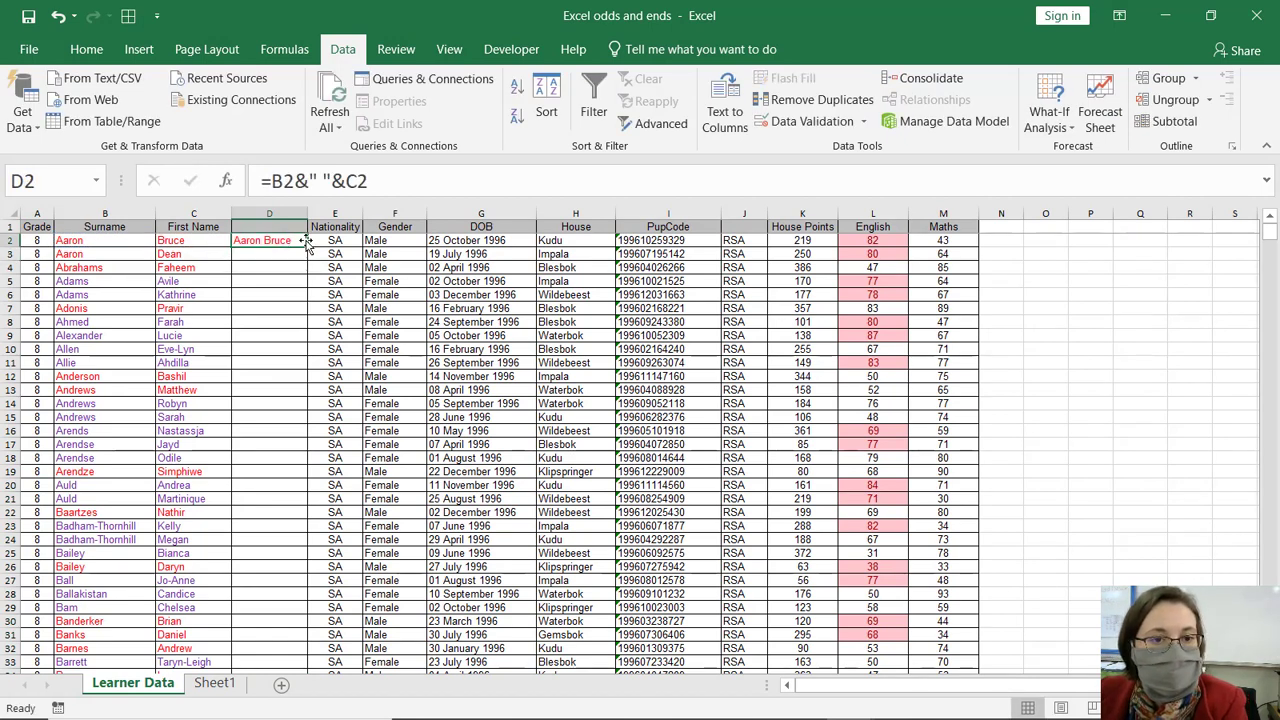
double_click(306, 244)
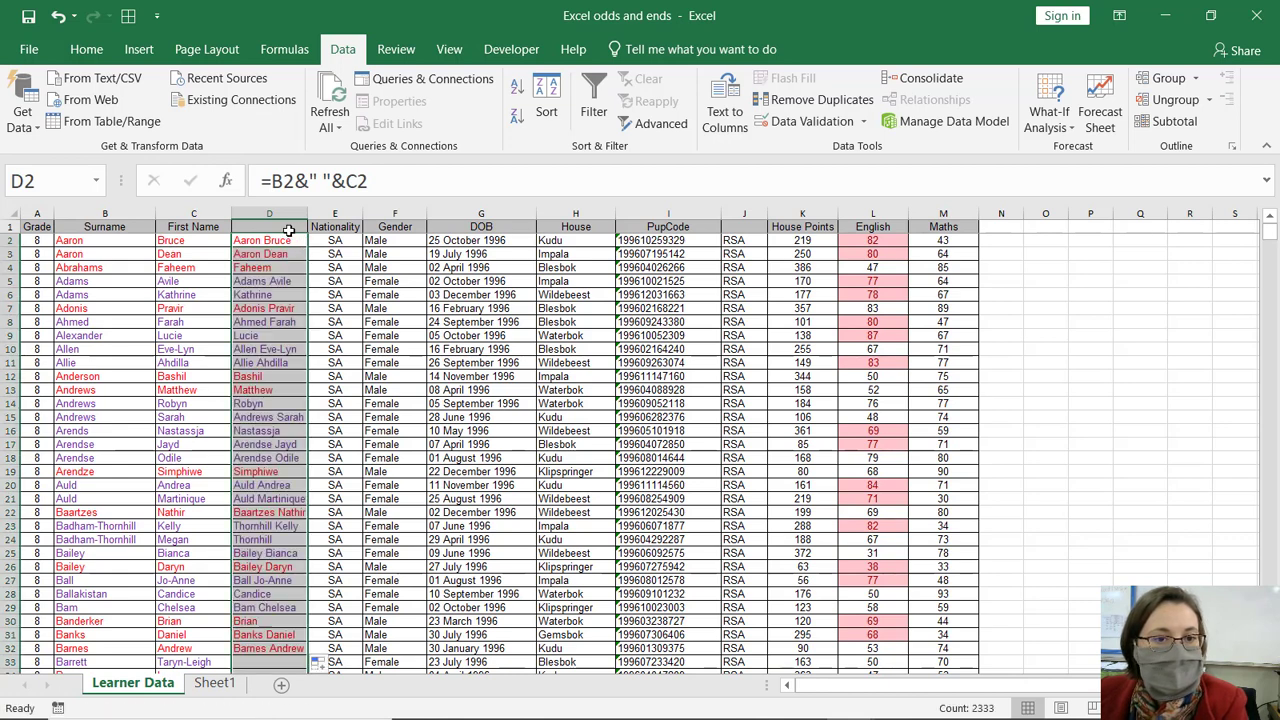
Step: Title column D 'Learner'
left_click(288, 228)
type("L:")
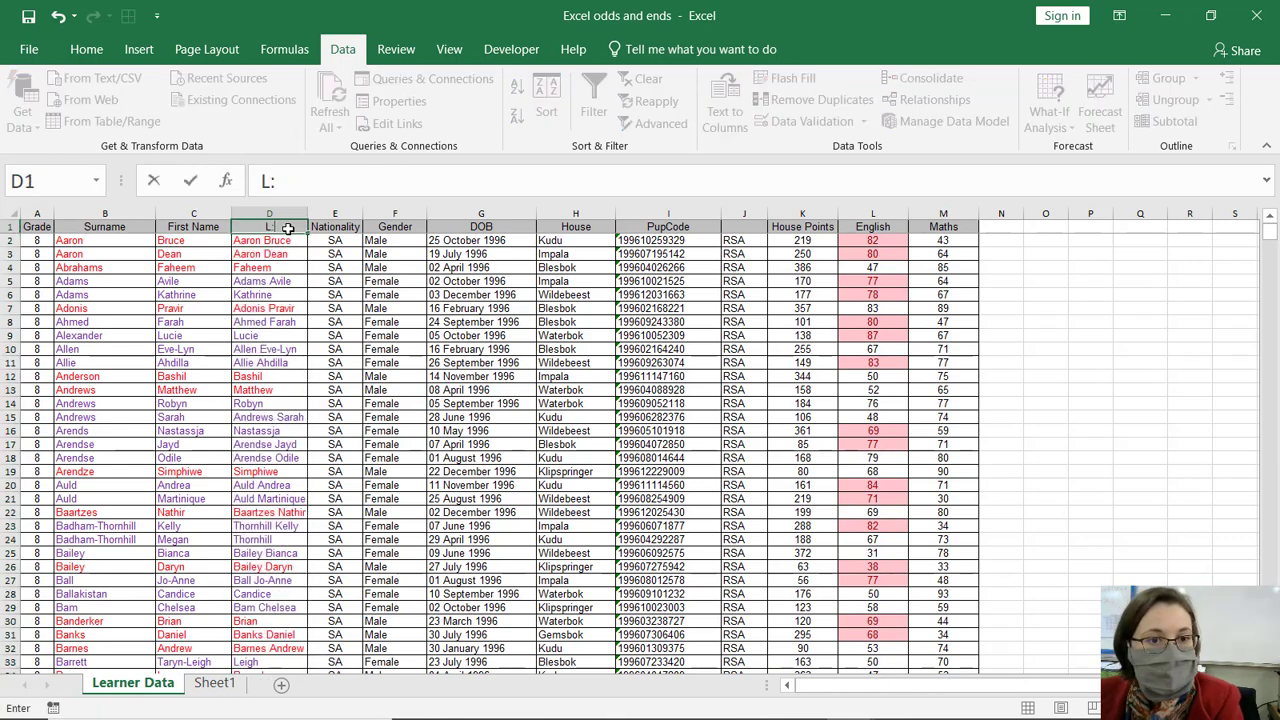
type("earner")
key("Return")
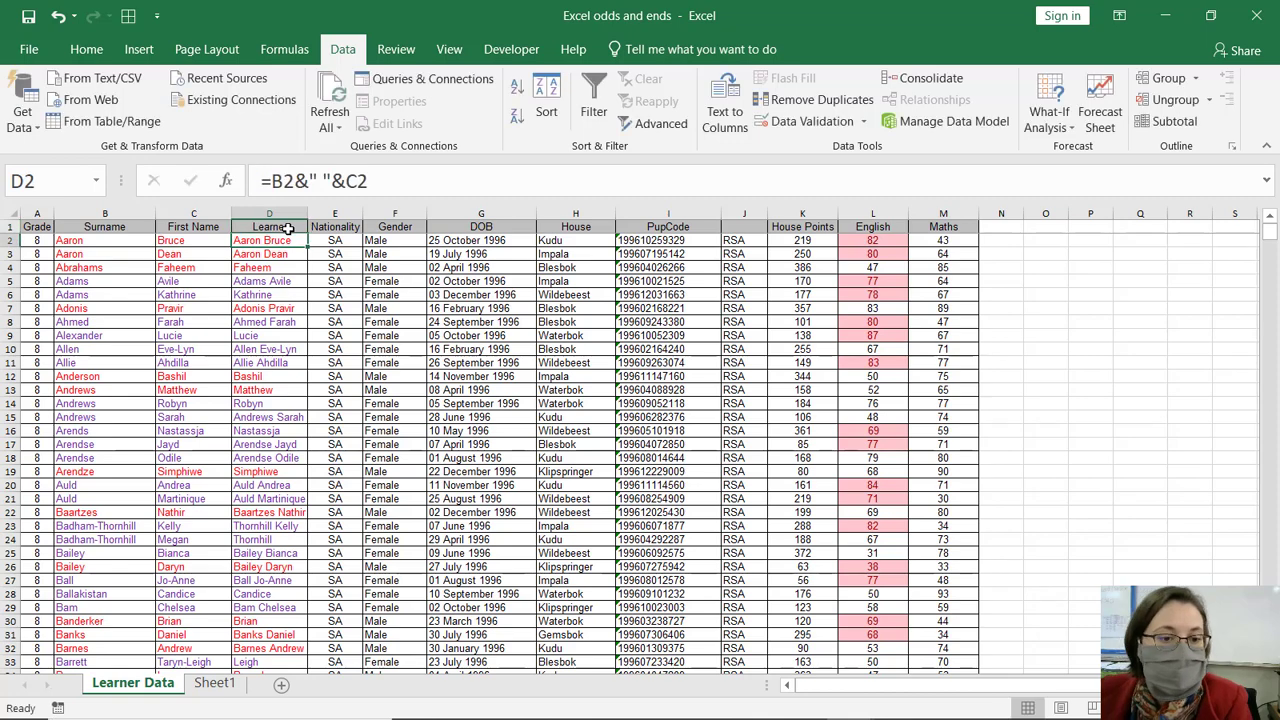
Step: Restrict Sheet1 B2 to a dropdown list sourced from the Learner column on Learner Data
left_click(214, 683)
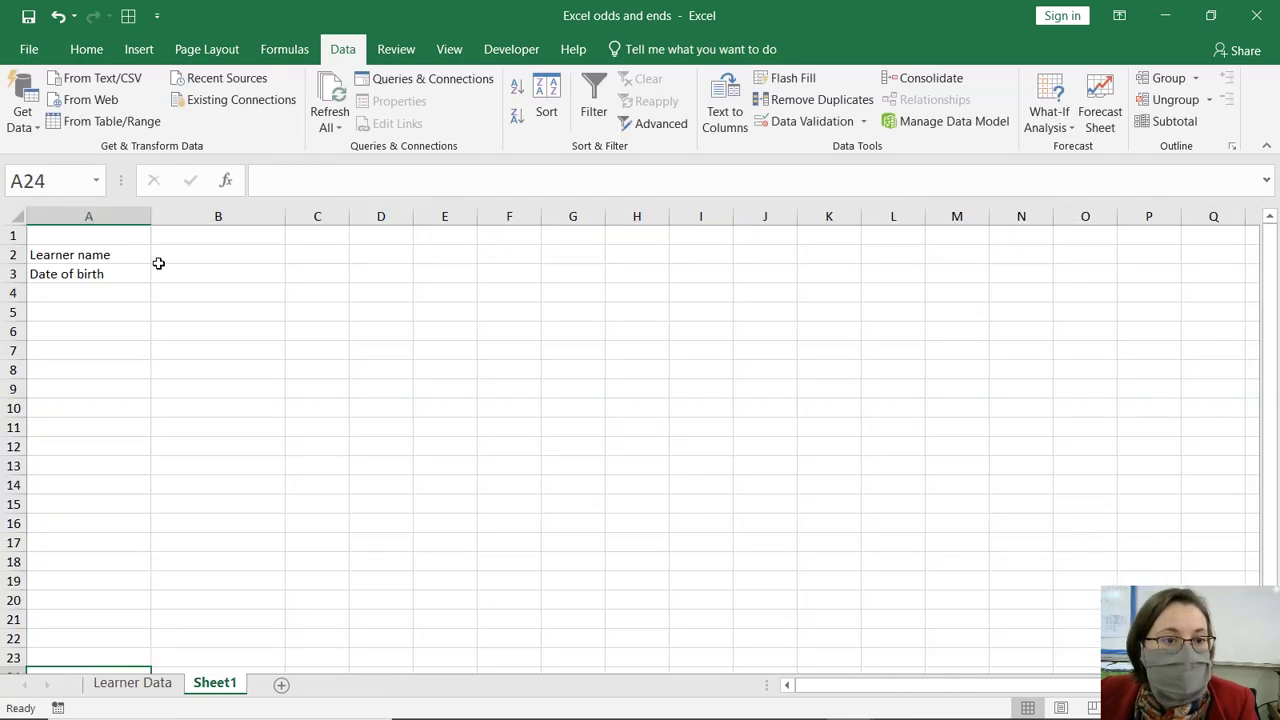
left_click(176, 257)
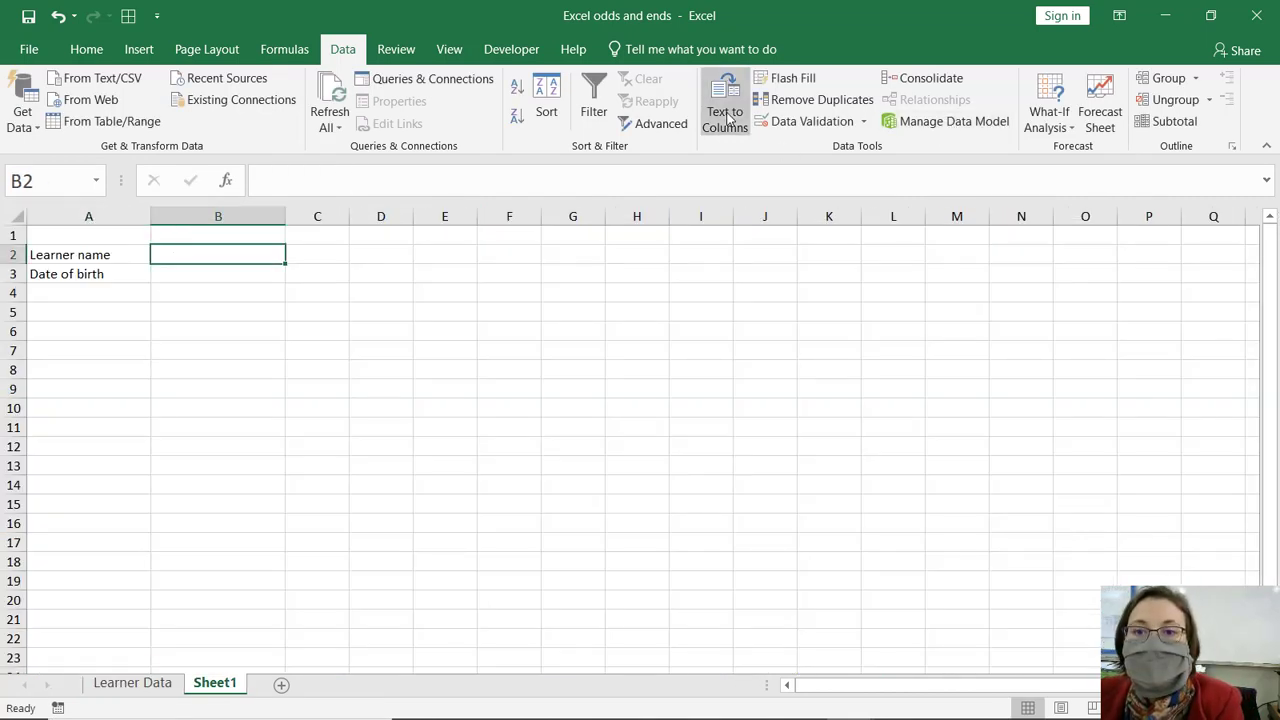
left_click(850, 124)
left_click(846, 194)
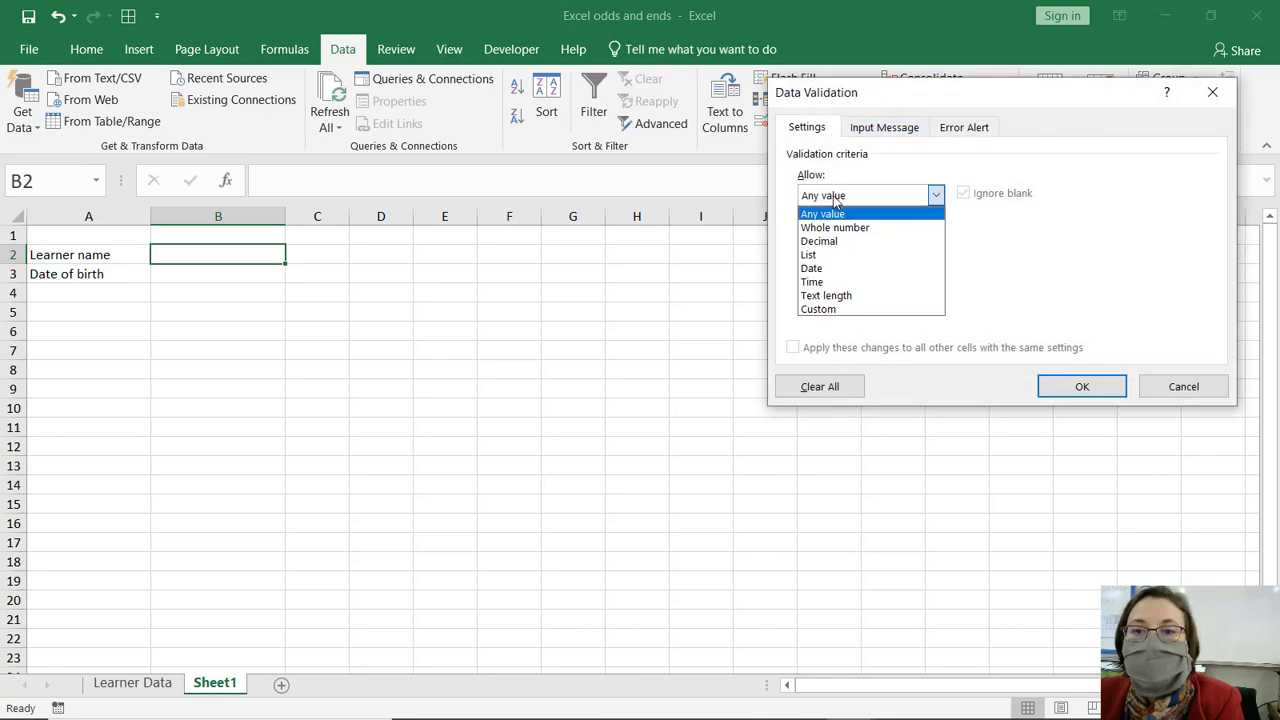
left_click(828, 254)
left_click(830, 279)
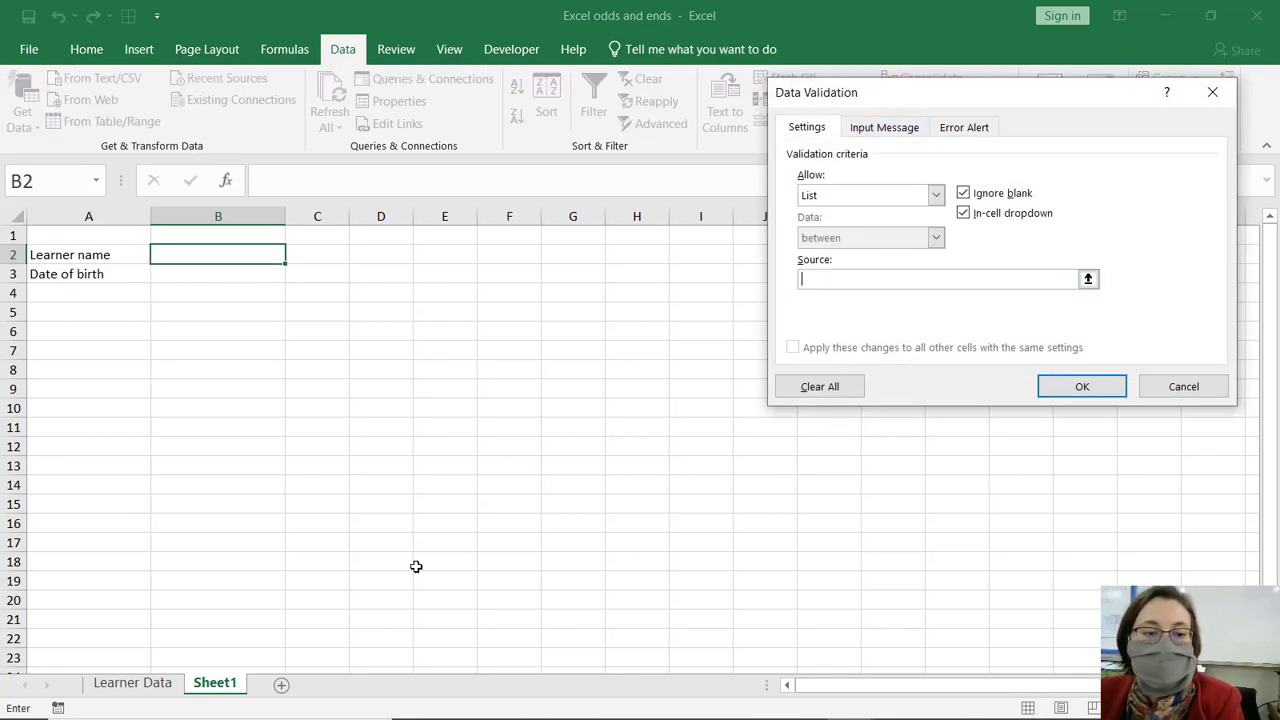
left_click(155, 684)
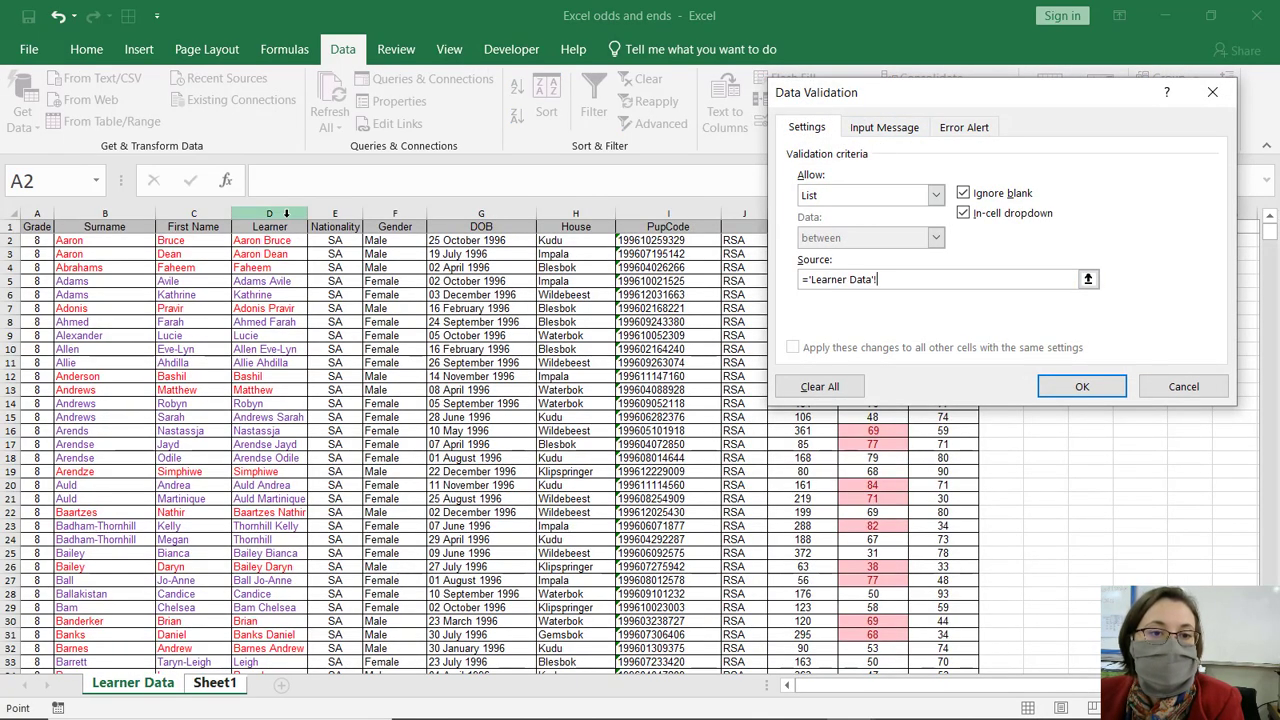
left_click(285, 214)
left_click(1082, 386)
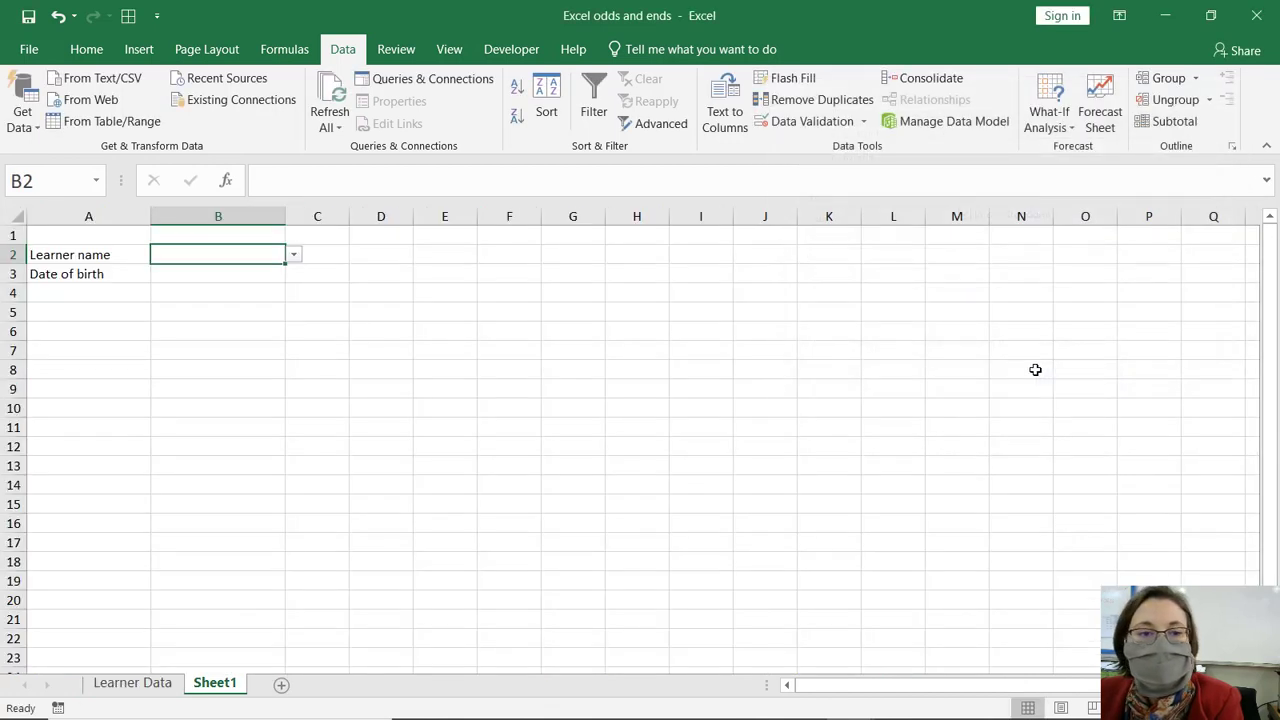
Step: Pick a learner from B2's dropdown and move to B3
left_click(294, 256)
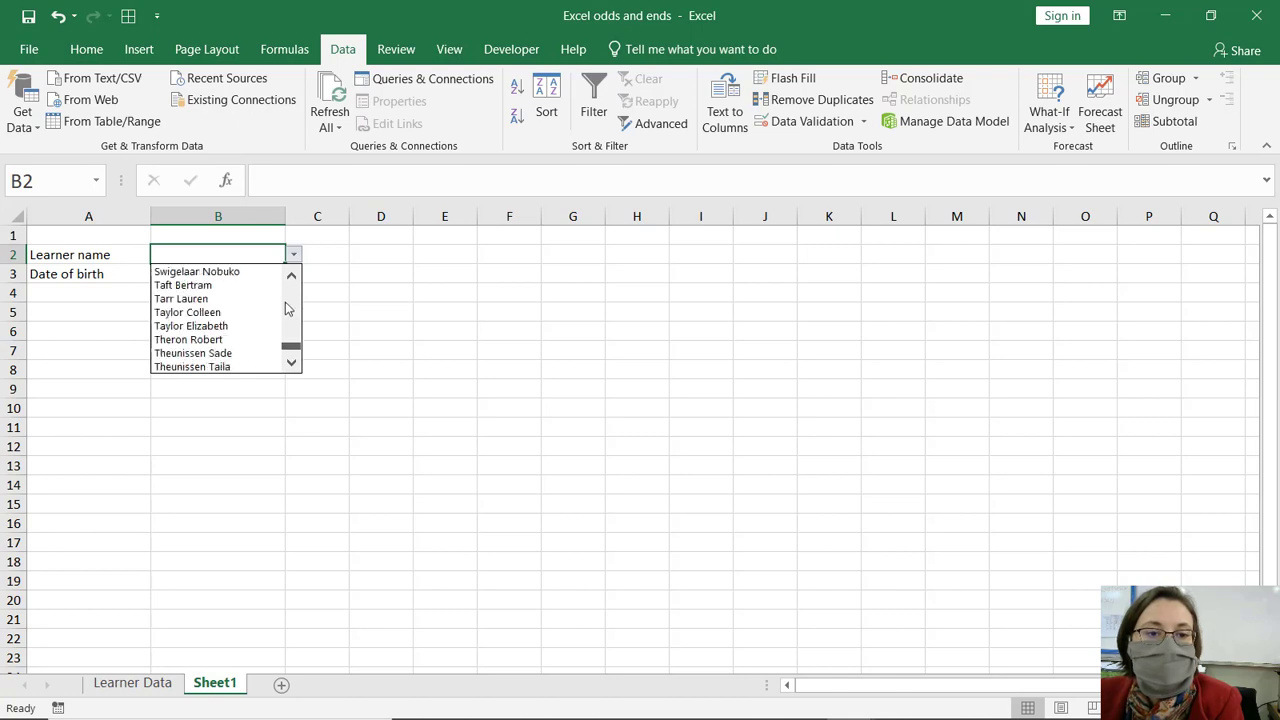
left_click_drag(293, 363, 274, 271)
left_click(214, 328)
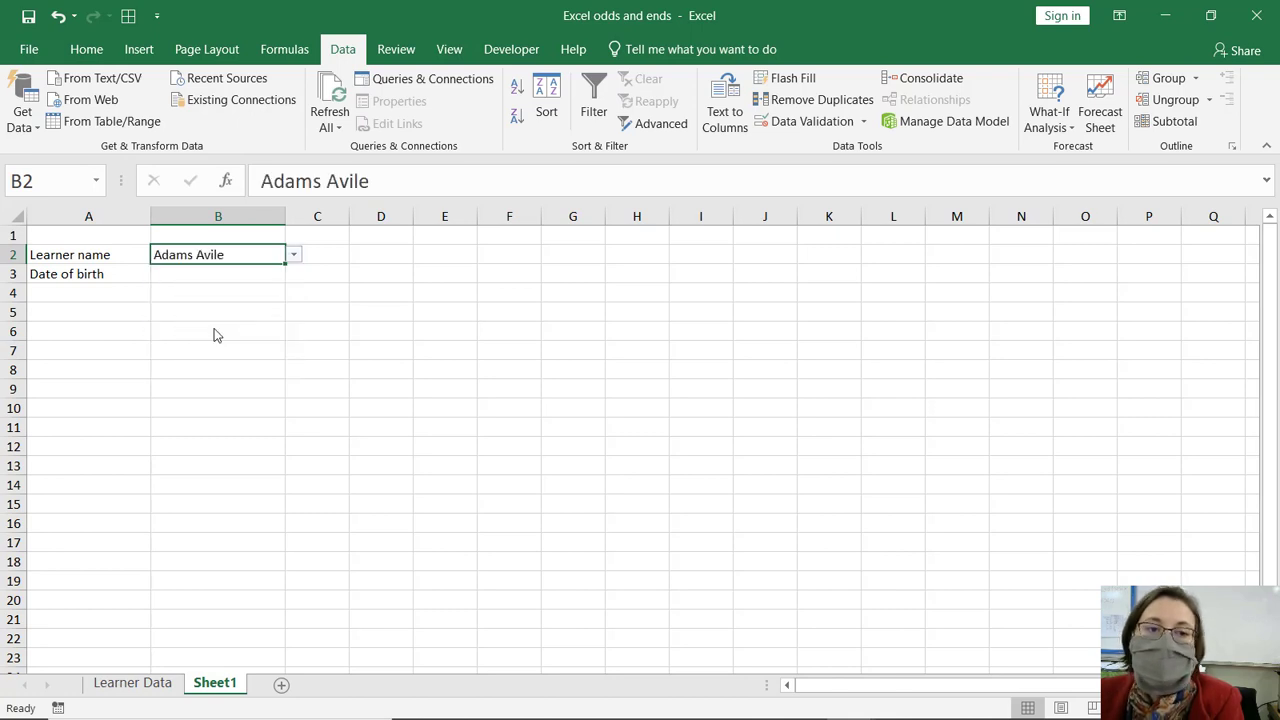
left_click(206, 277)
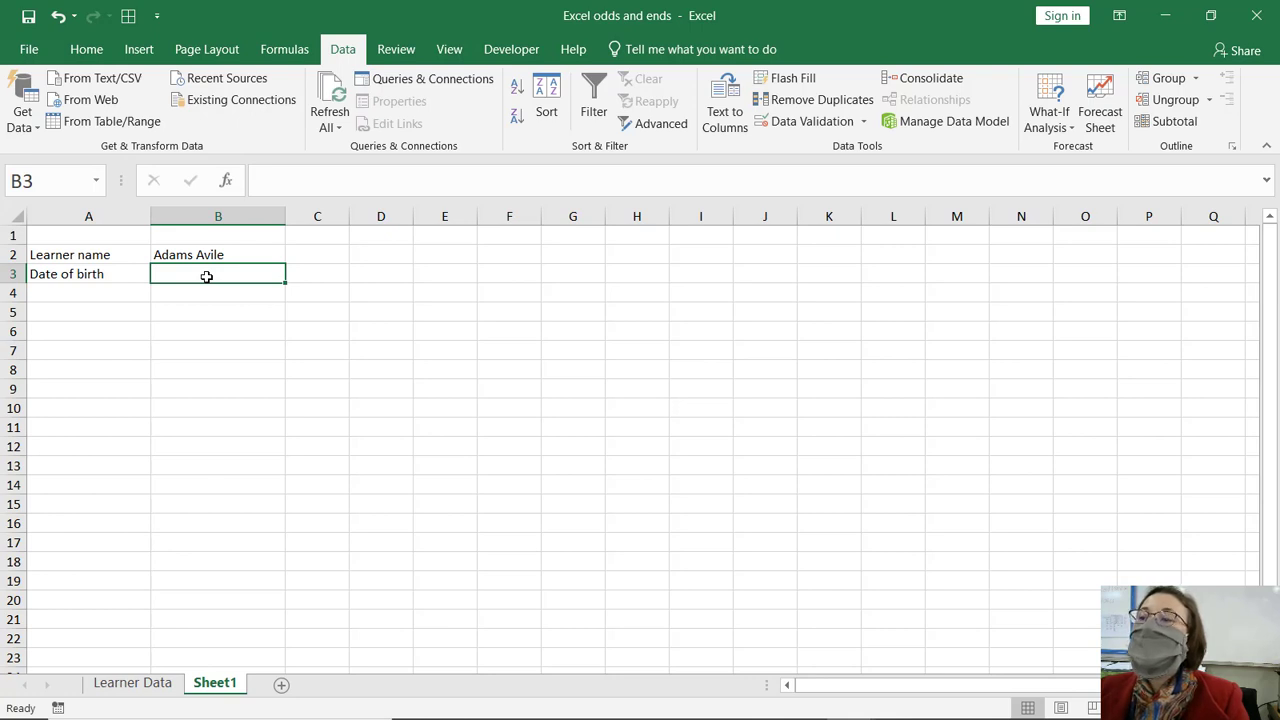
Step: Enter =VLOOKUP(B2,'Learner Data'!$D$1:$G$2334,4,FALSE) in B3 to fetch the date of birth
type("=")
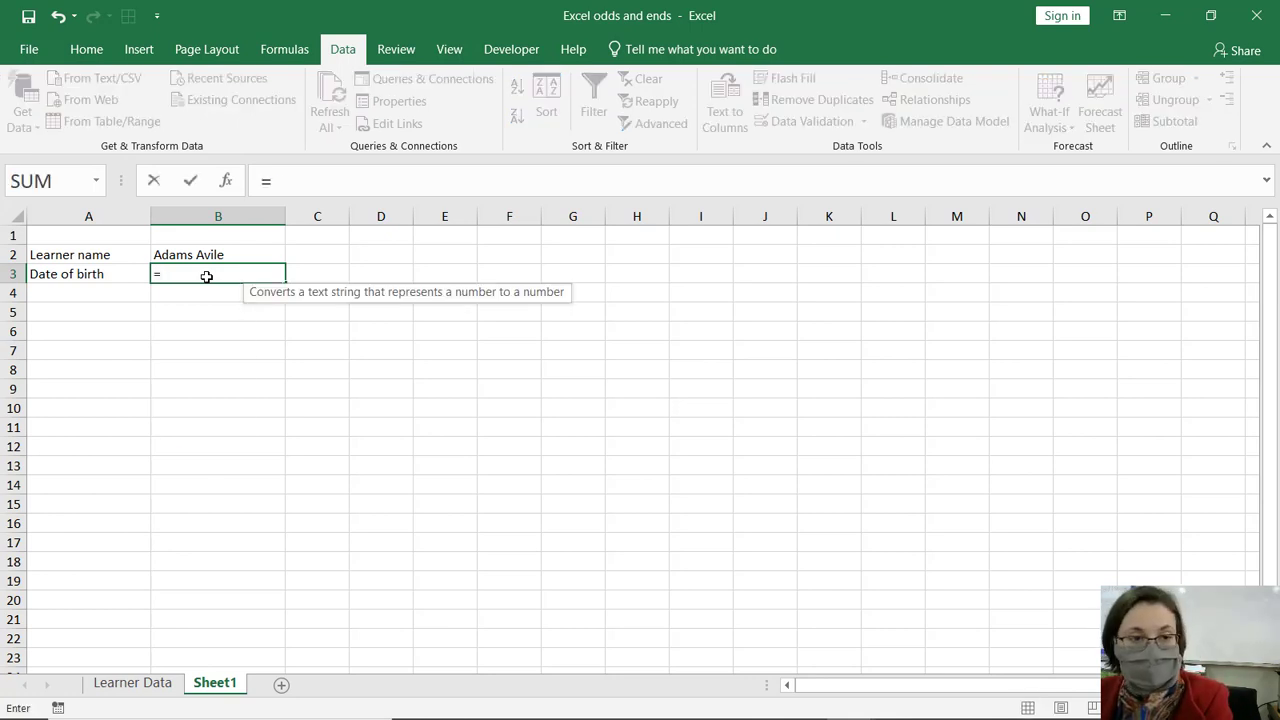
type("vlook")
key("Tab")
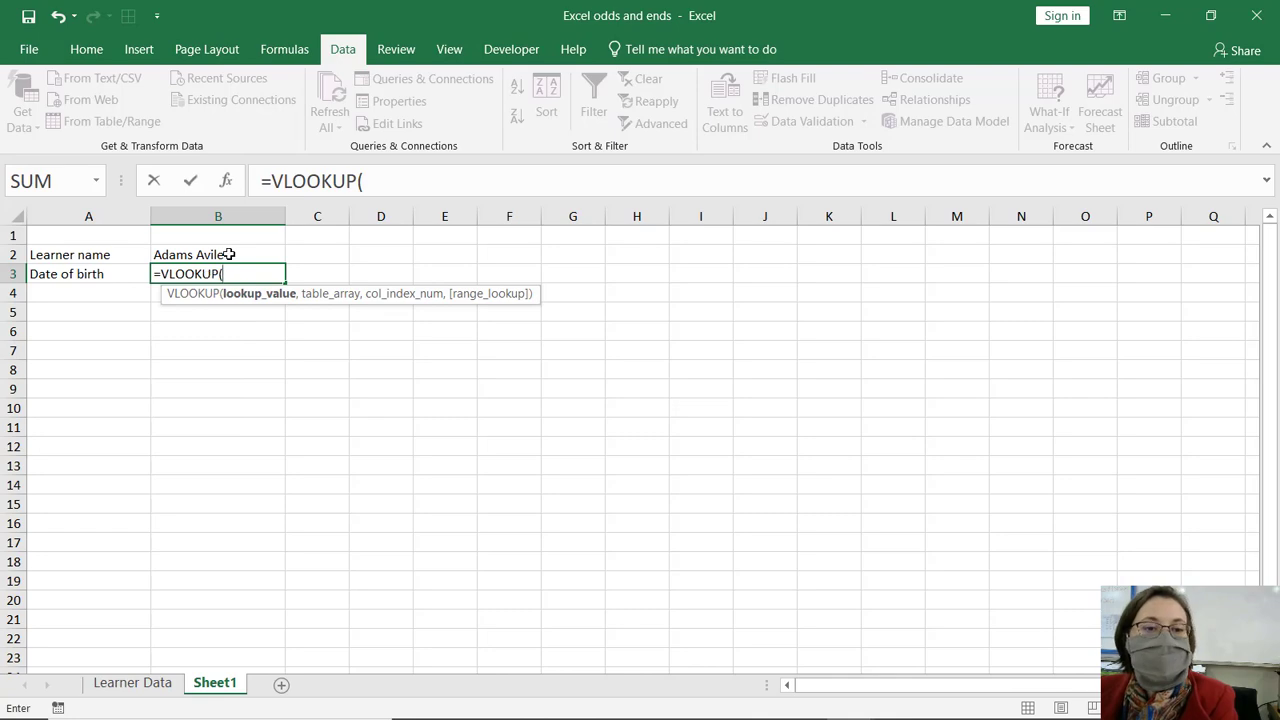
left_click(229, 254)
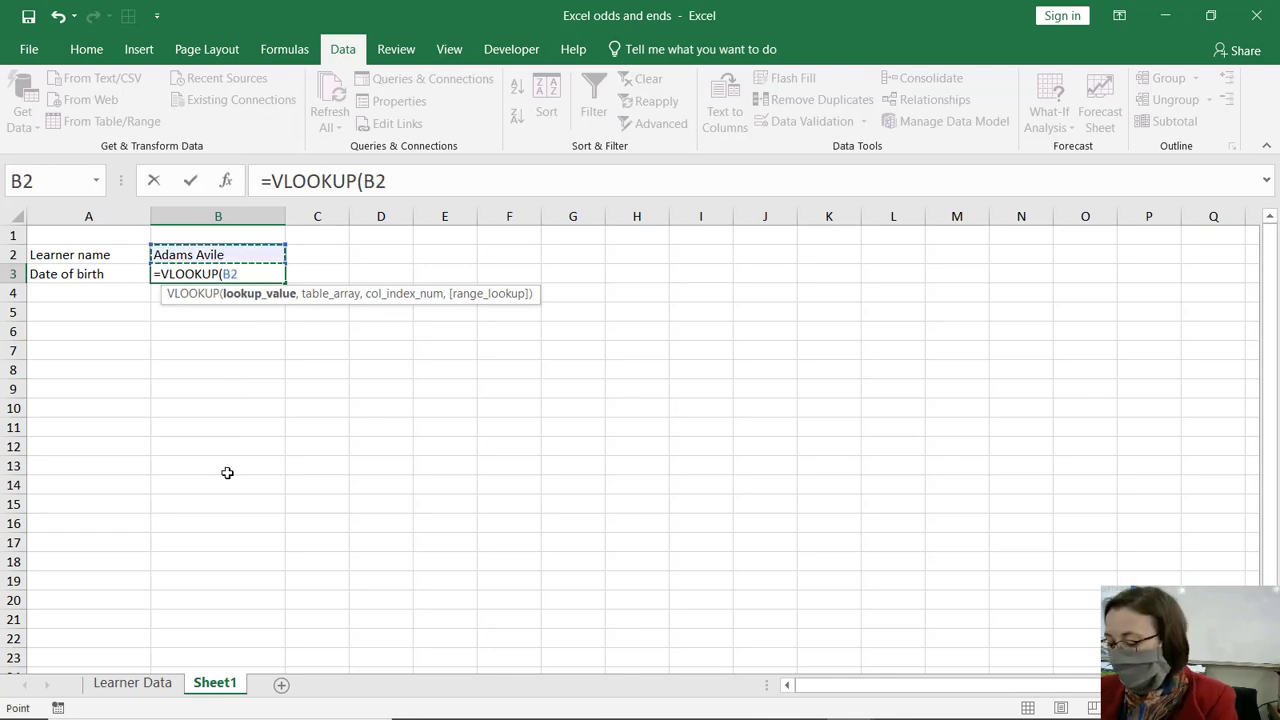
type(",")
left_click(145, 688)
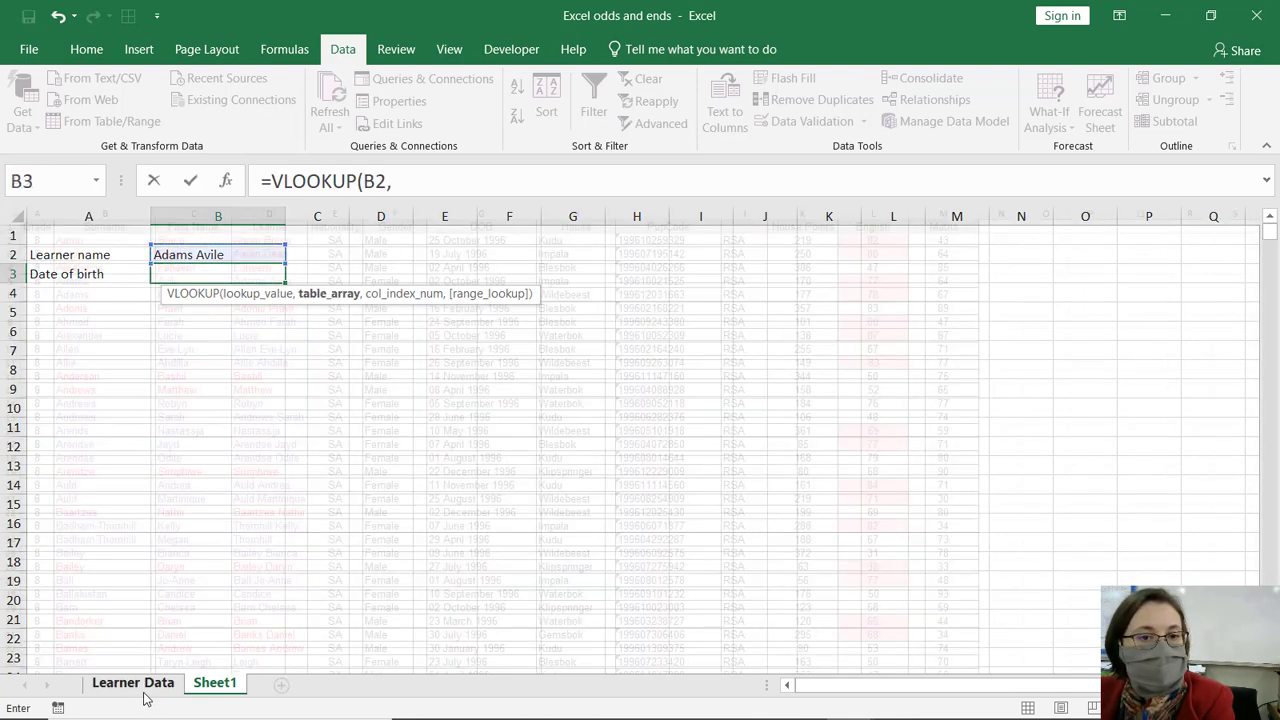
left_click(254, 229)
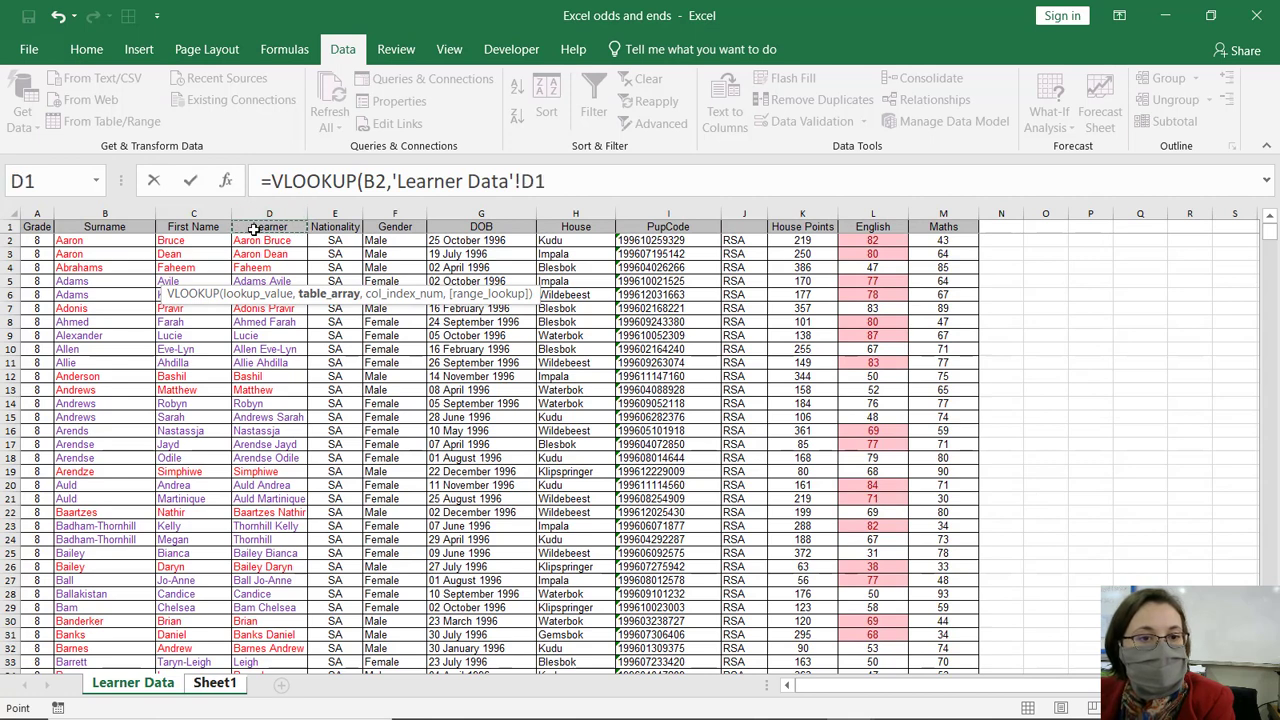
left_click_drag(254, 229, 516, 231)
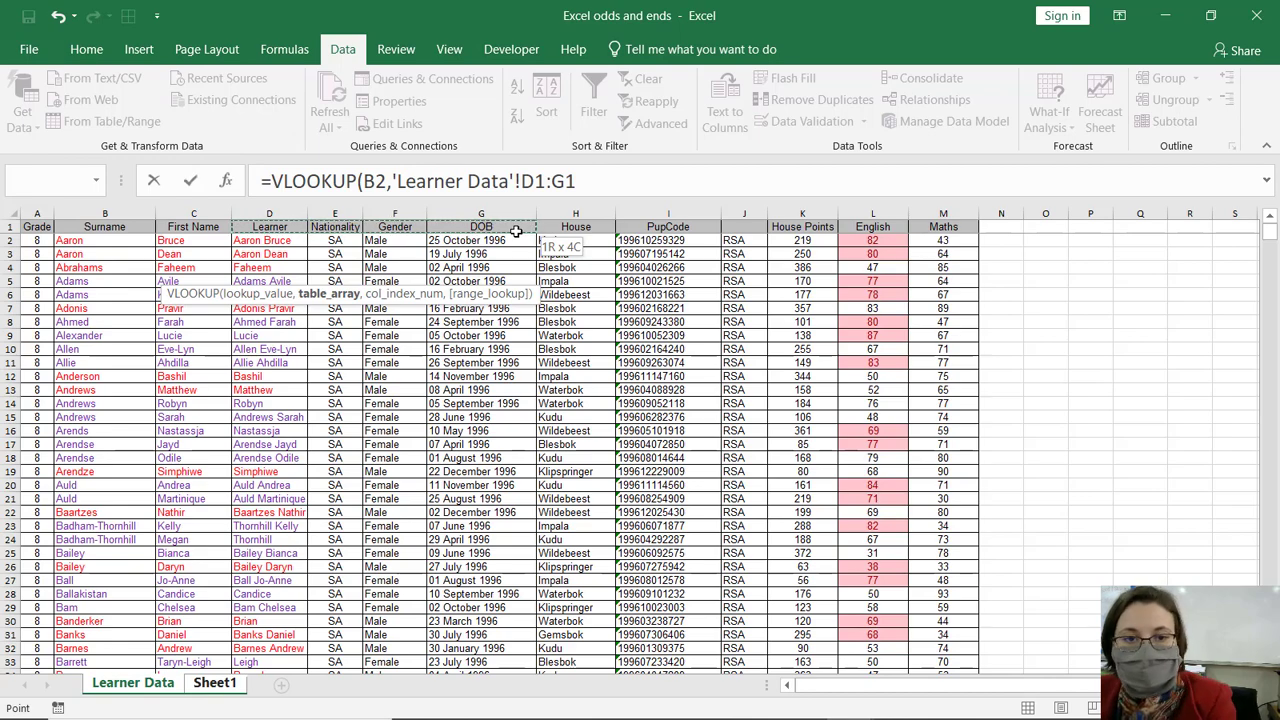
key("ctrl+shift+Down")
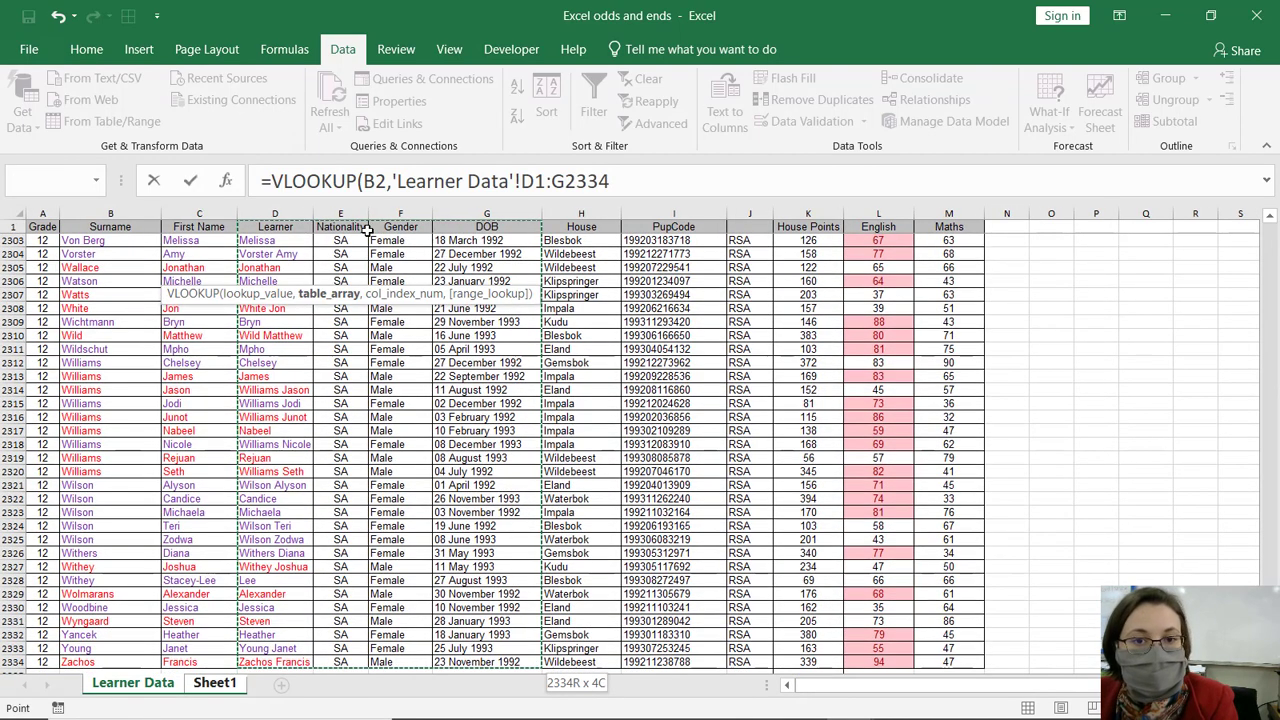
key("F4")
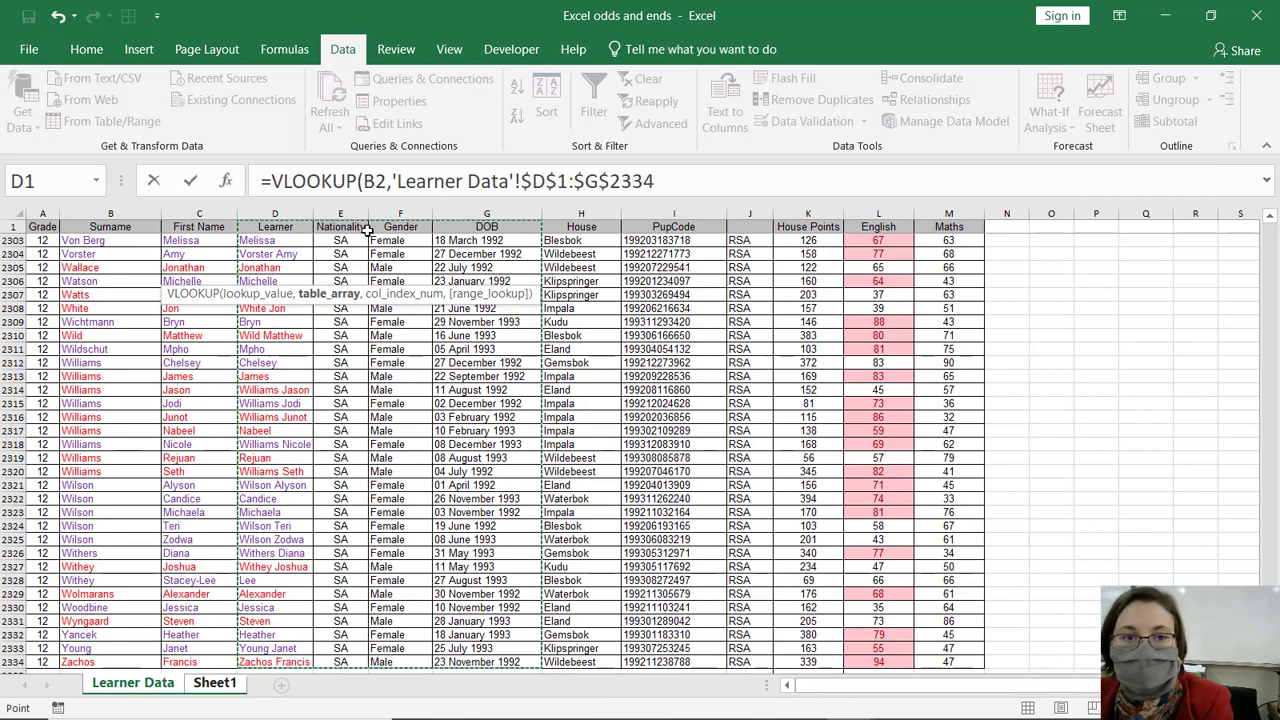
type(",")
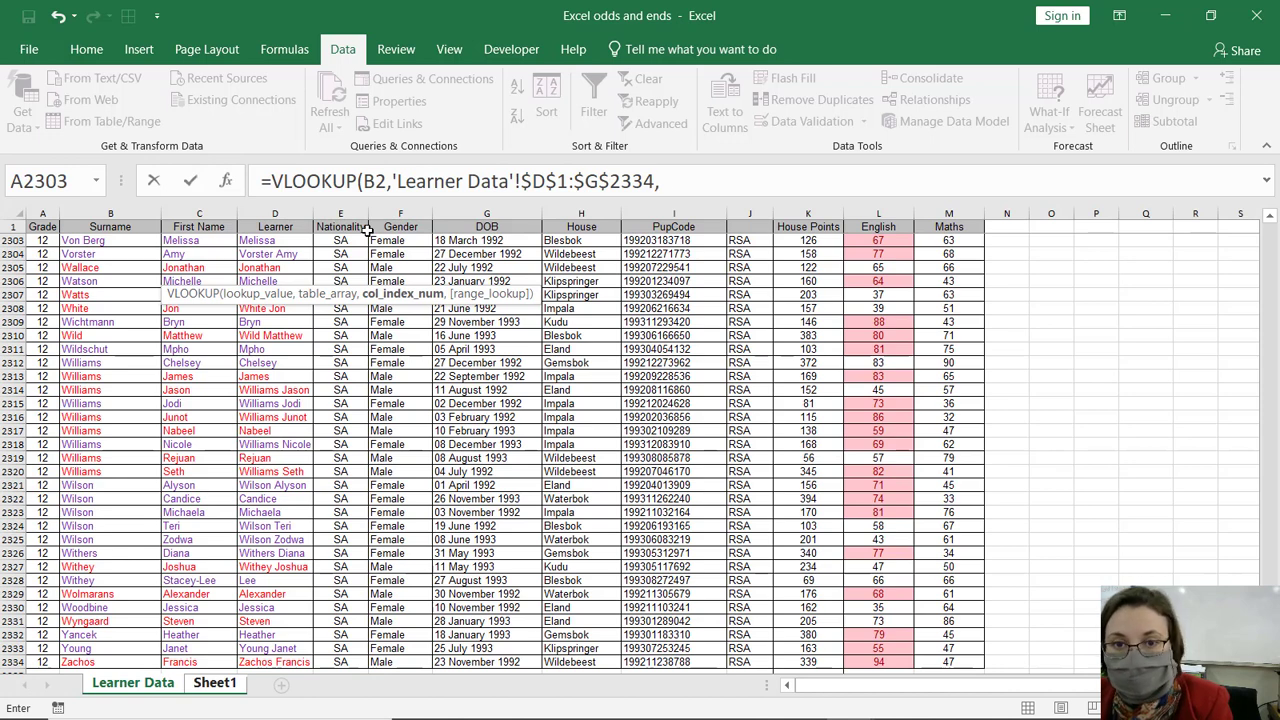
type("4,")
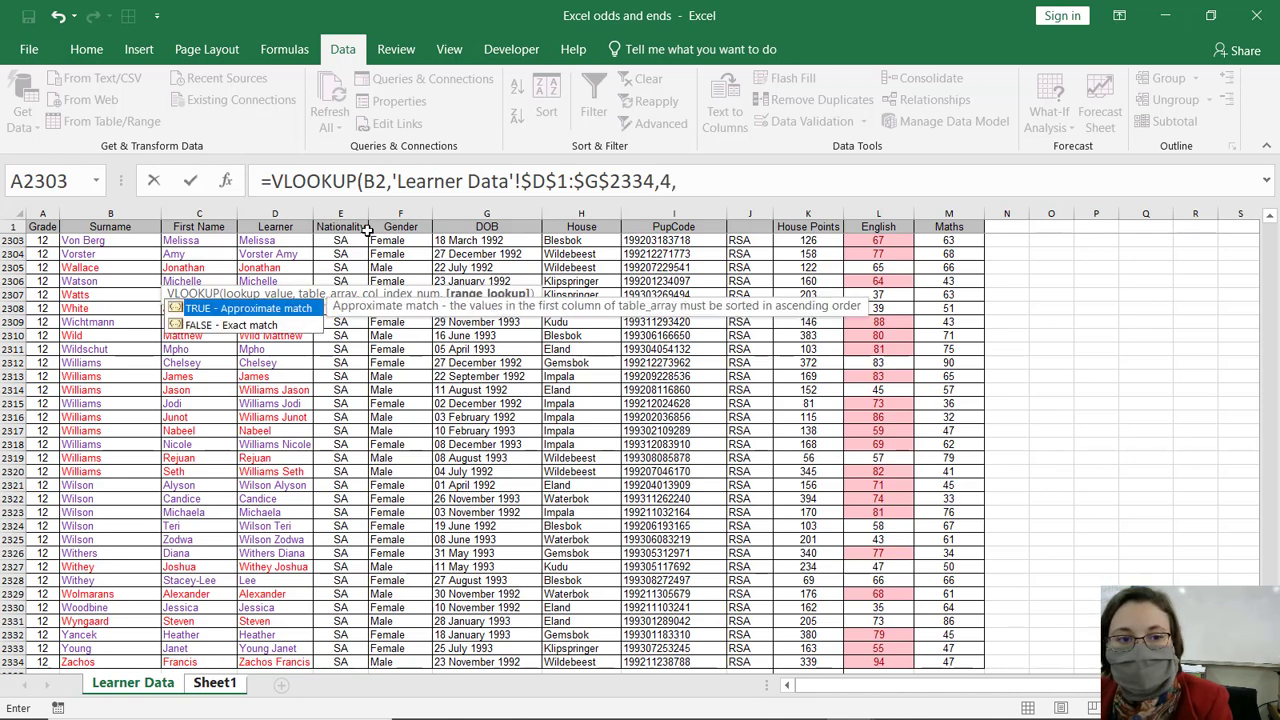
type(")")
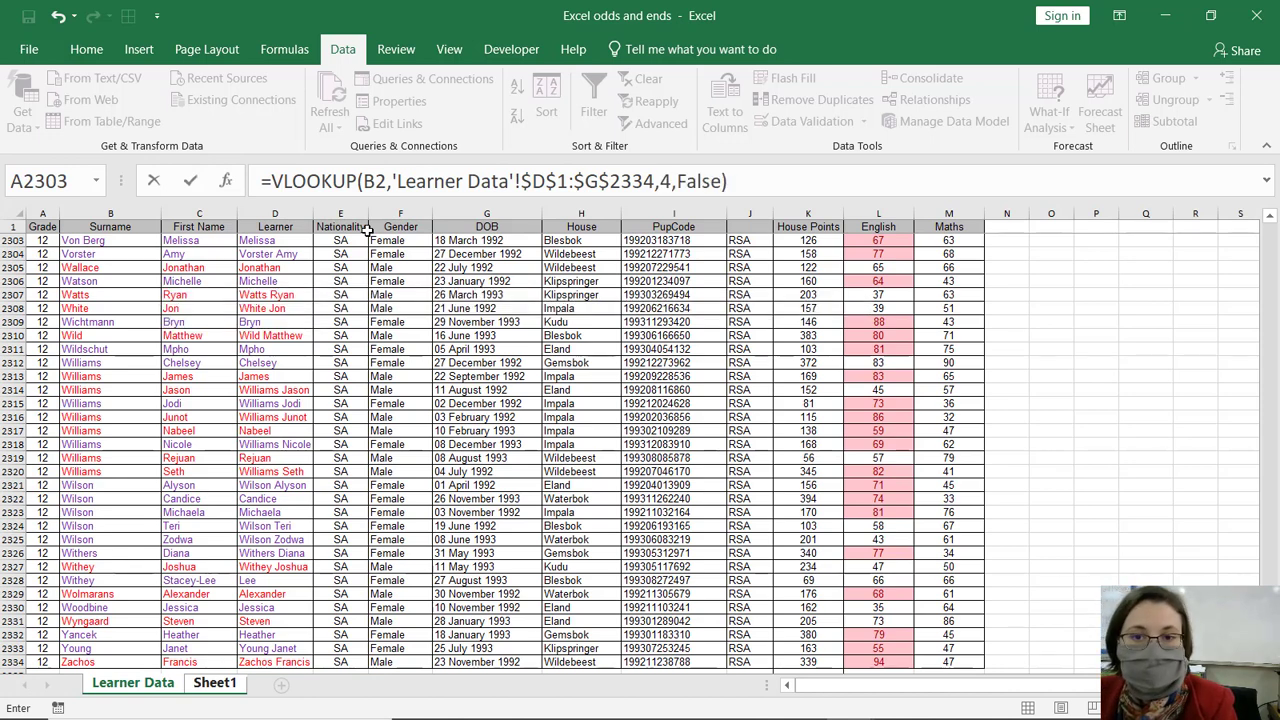
key("Return")
left_click(251, 268)
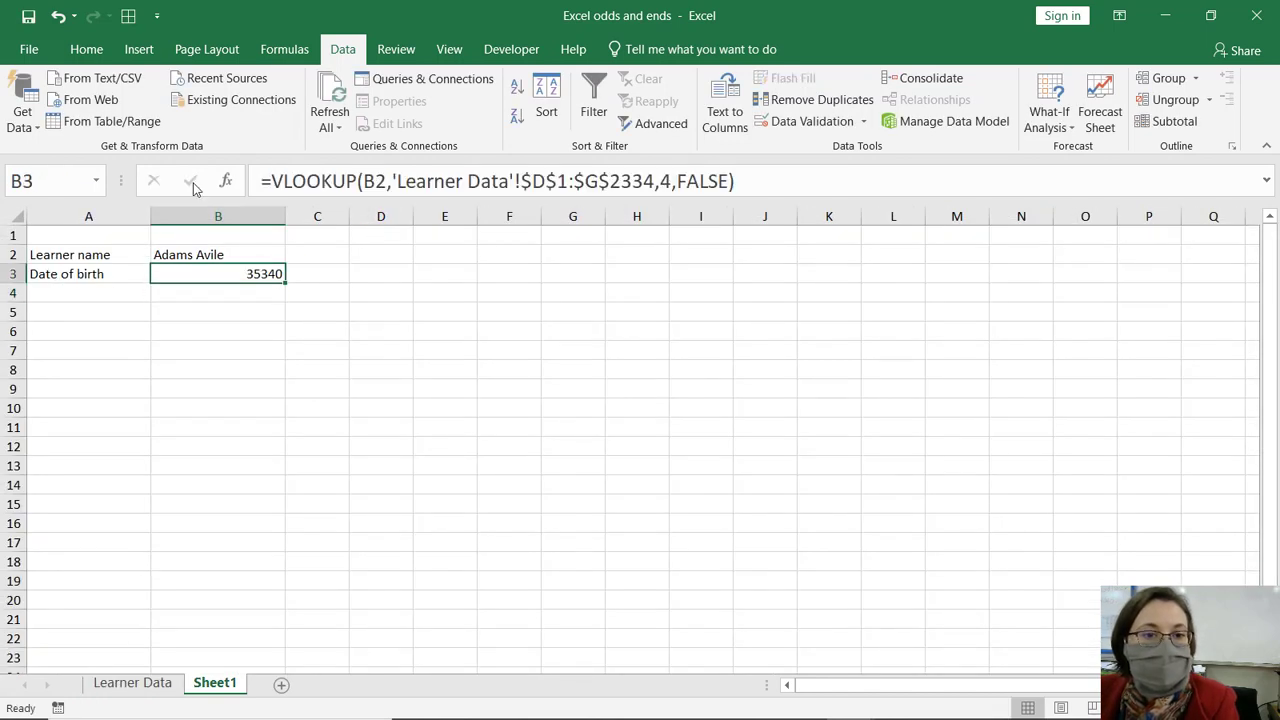
Step: Format B3 as Long Date and autofit column B to fit it
left_click(86, 49)
left_click(704, 88)
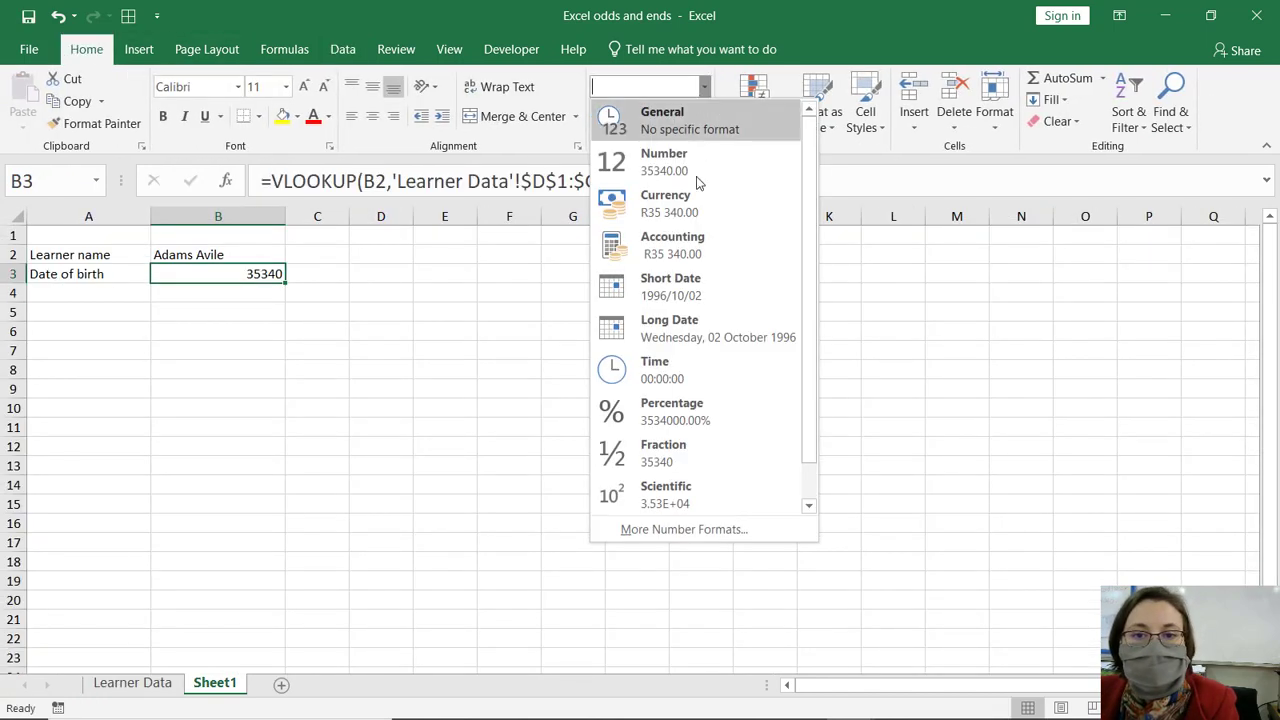
left_click(665, 325)
left_click(448, 324)
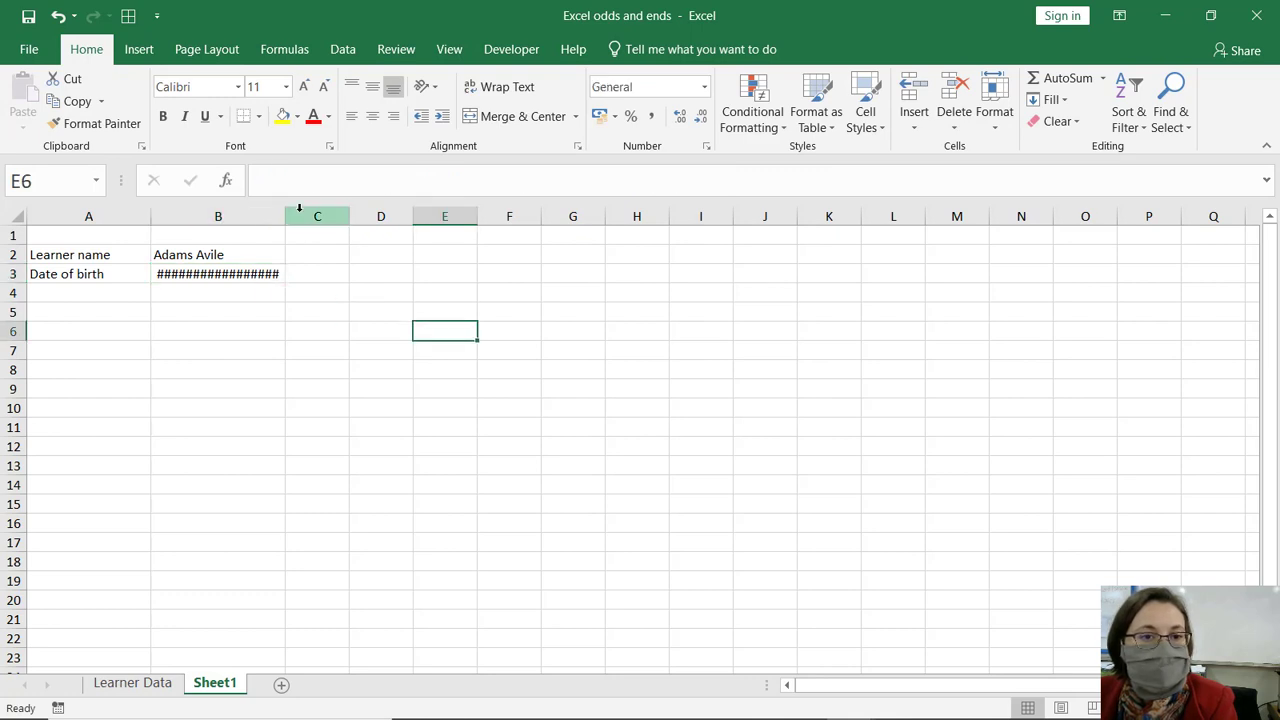
double_click(285, 216)
left_click(250, 331)
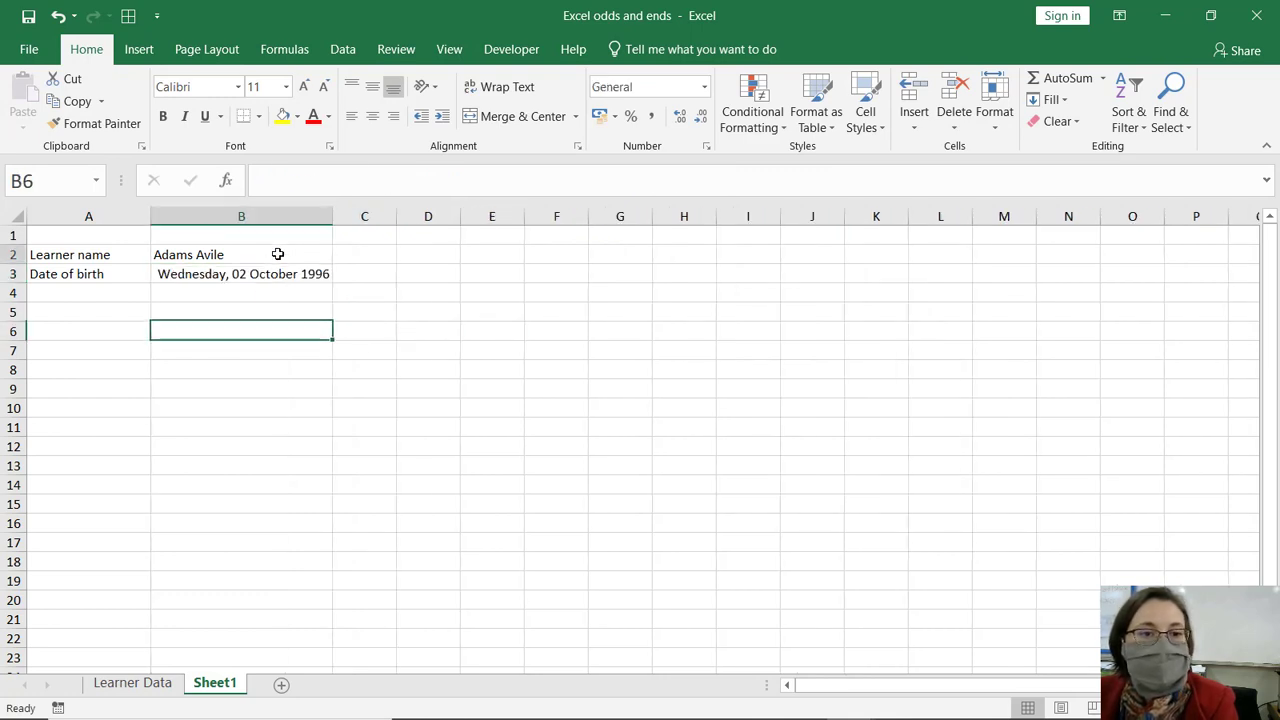
Step: Choose four different learners in B2 to confirm the date of birth updates
left_click(277, 254)
left_click(342, 255)
left_click(300, 353)
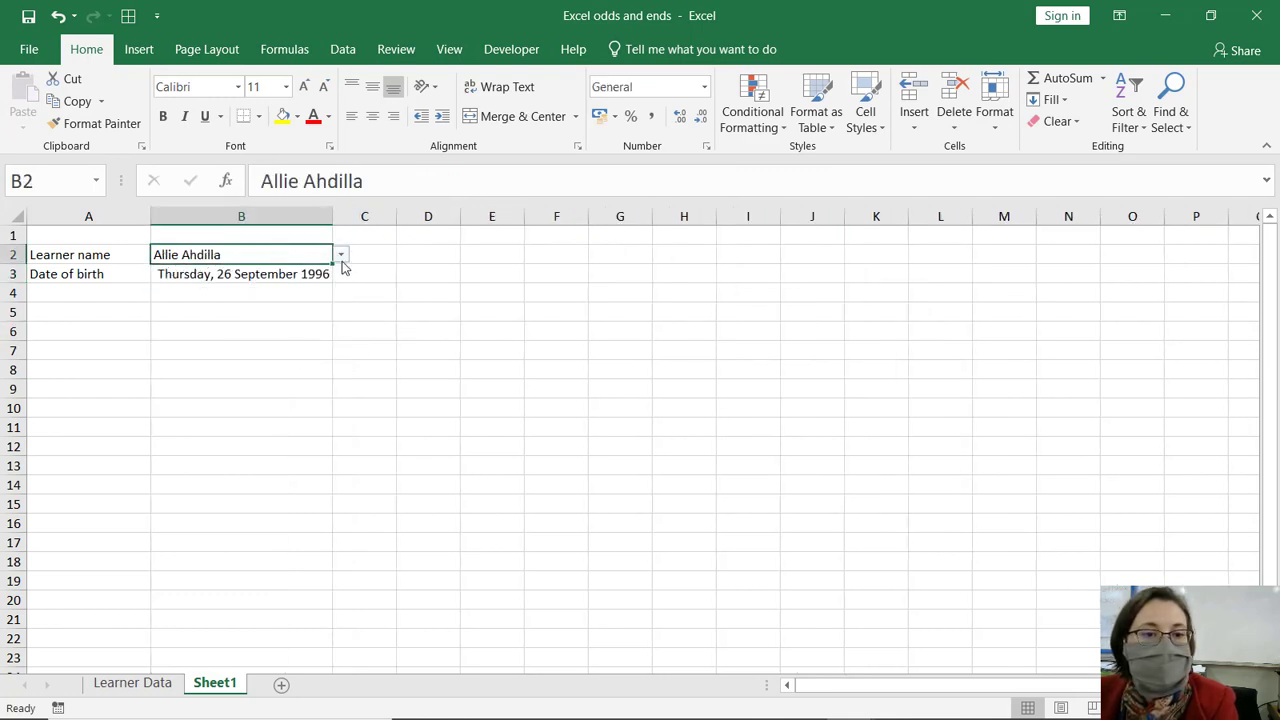
left_click(341, 255)
left_click(315, 349)
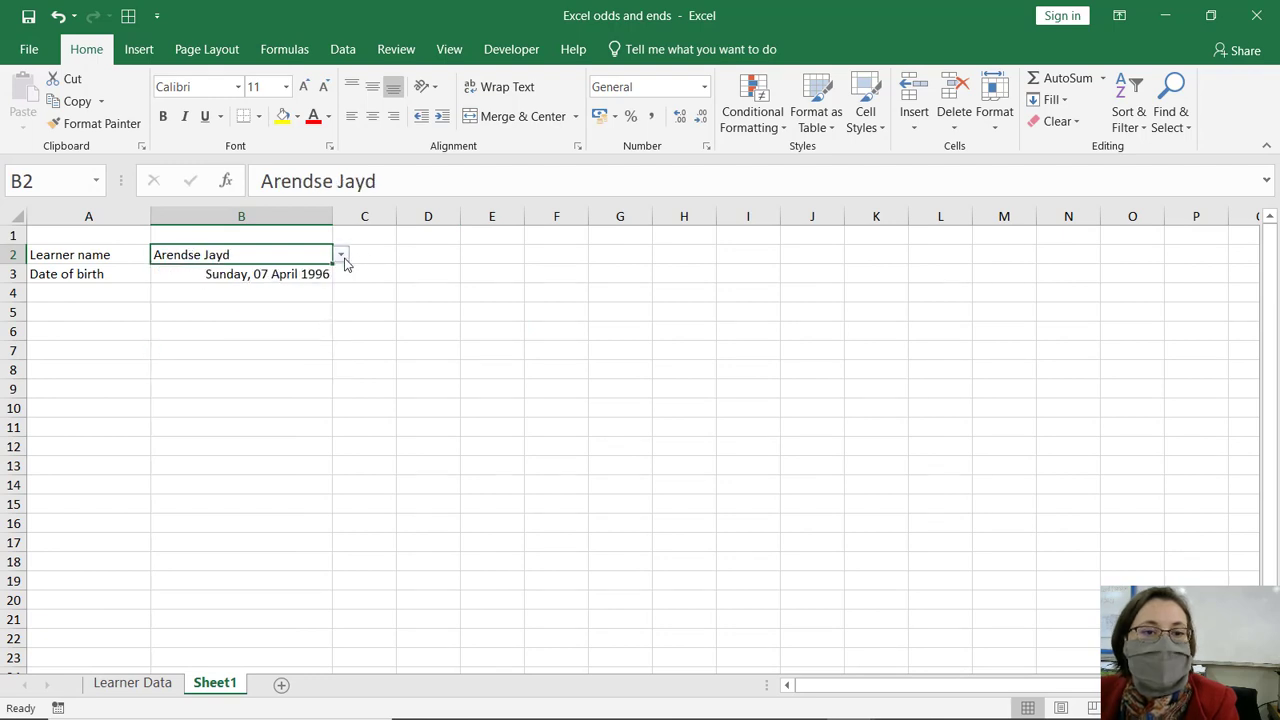
left_click(341, 255)
left_click(306, 354)
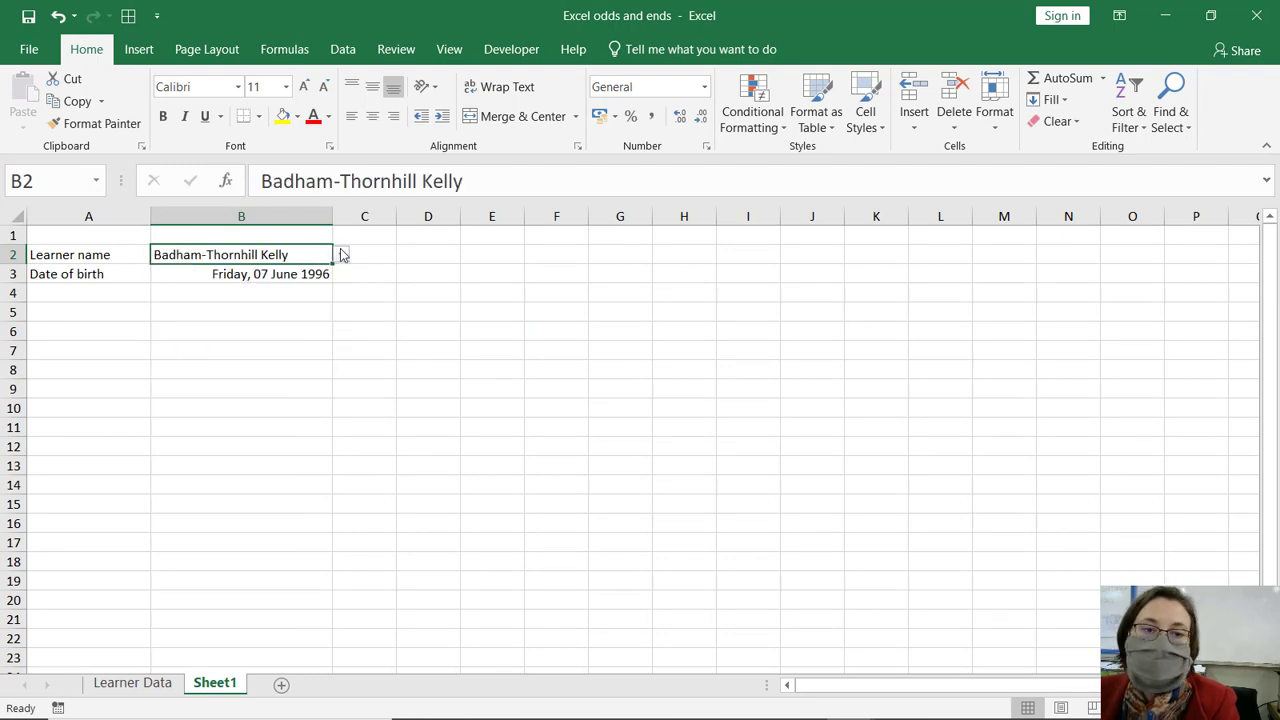
left_click(341, 255)
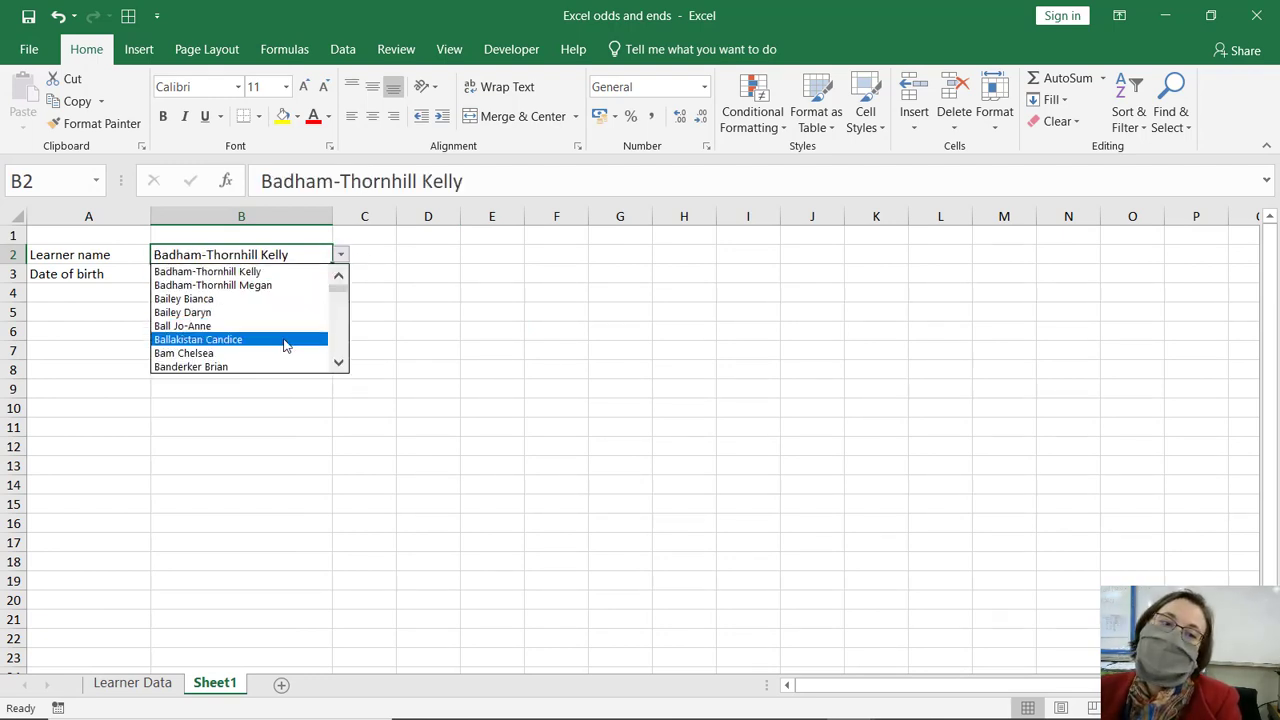
left_click(287, 341)
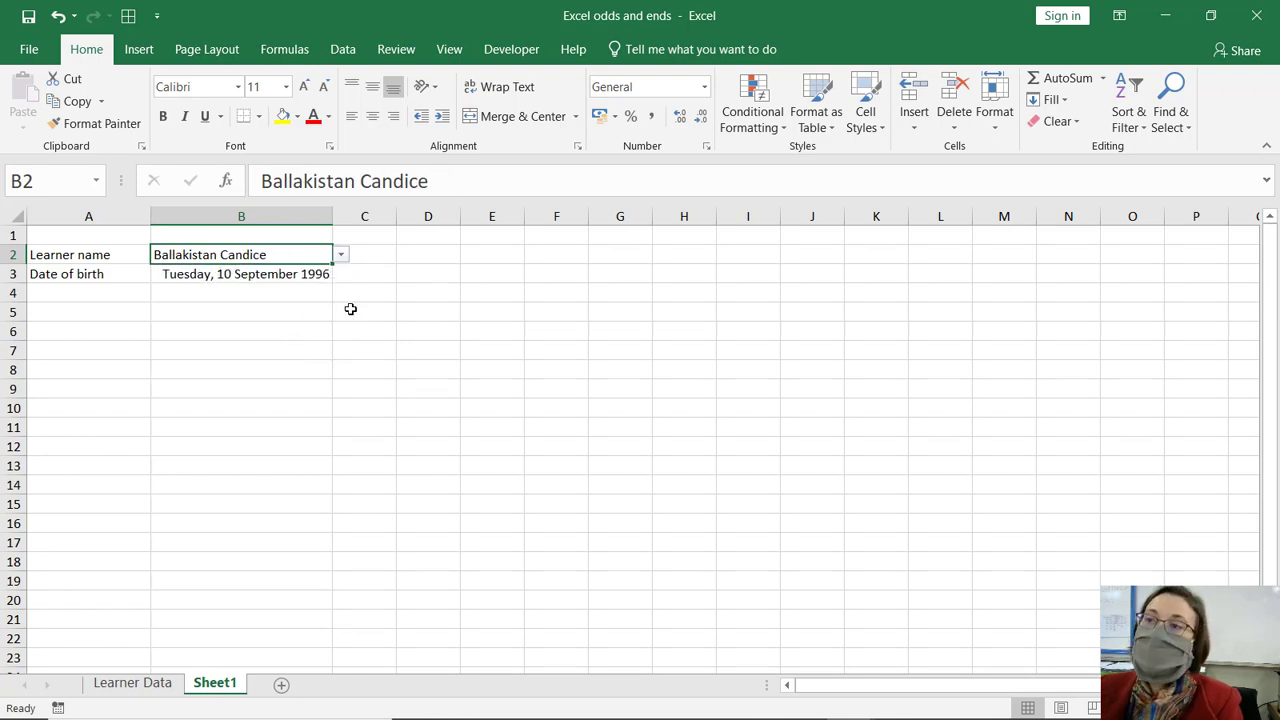
Step: Review the House values on the Learner Data sheet, then return to Sheet1
left_click(132, 682)
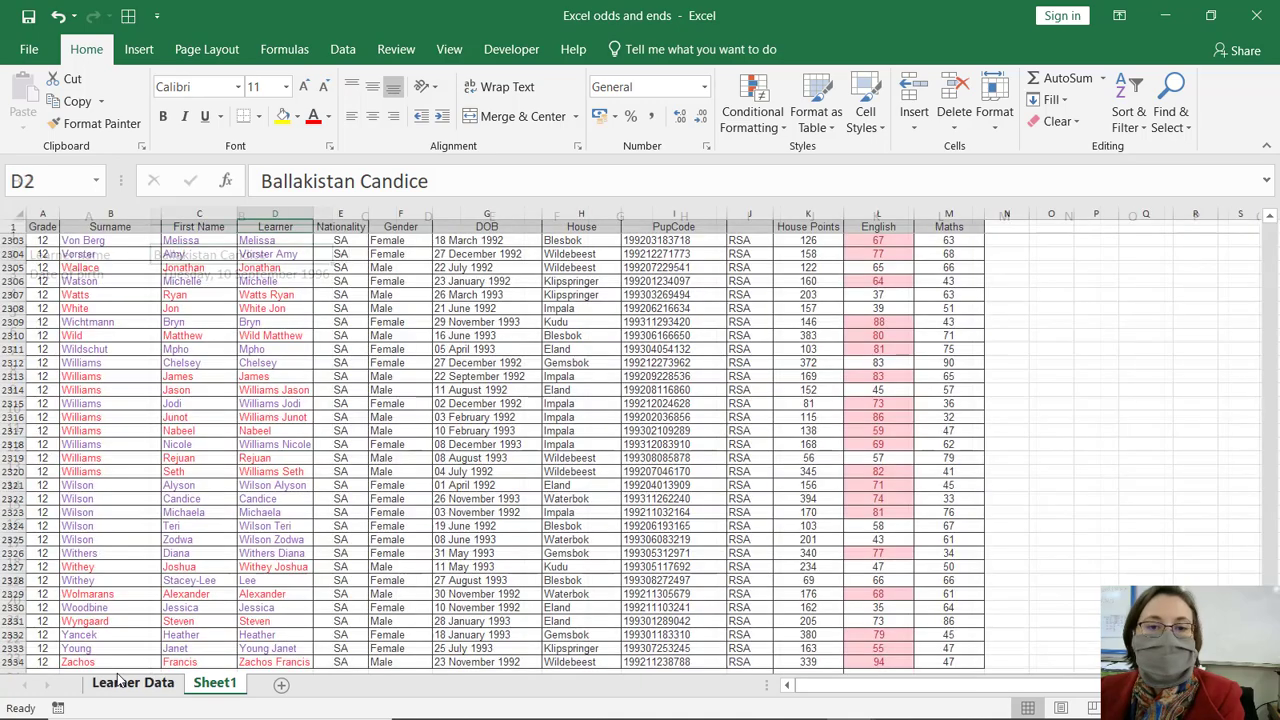
left_click(590, 309)
key("Down")
key("Down")
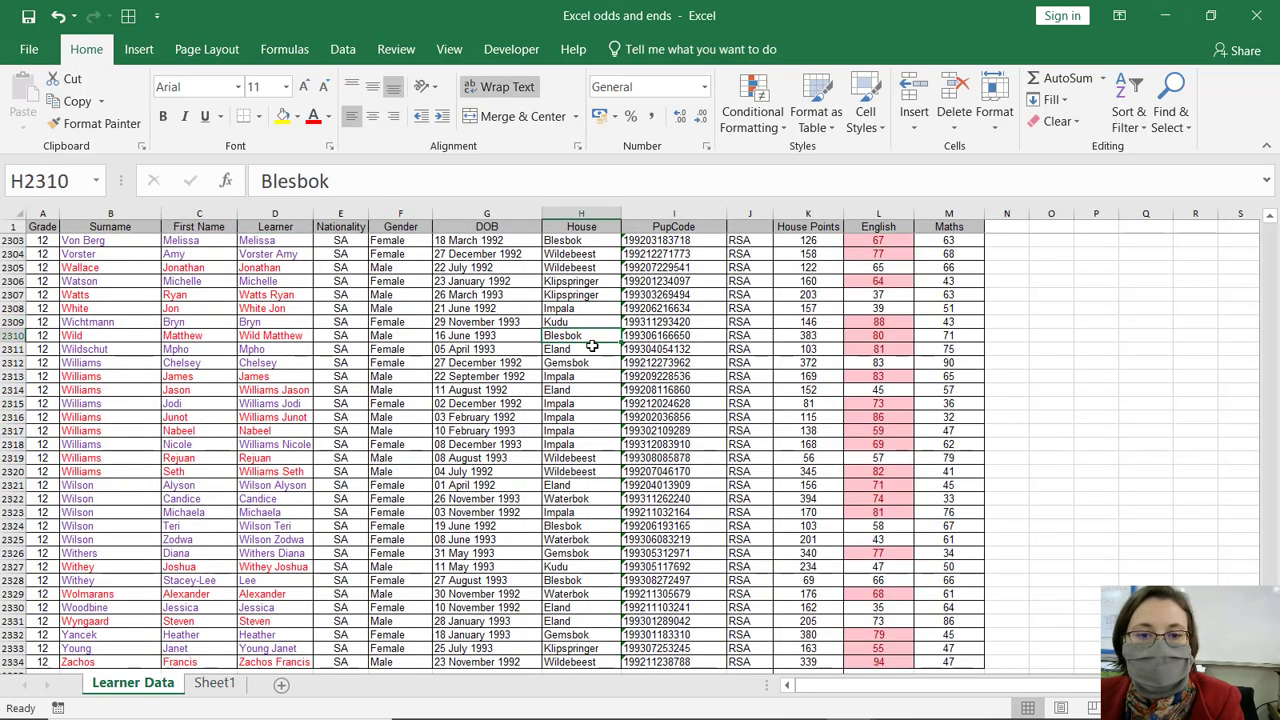
key("Down")
left_click(214, 682)
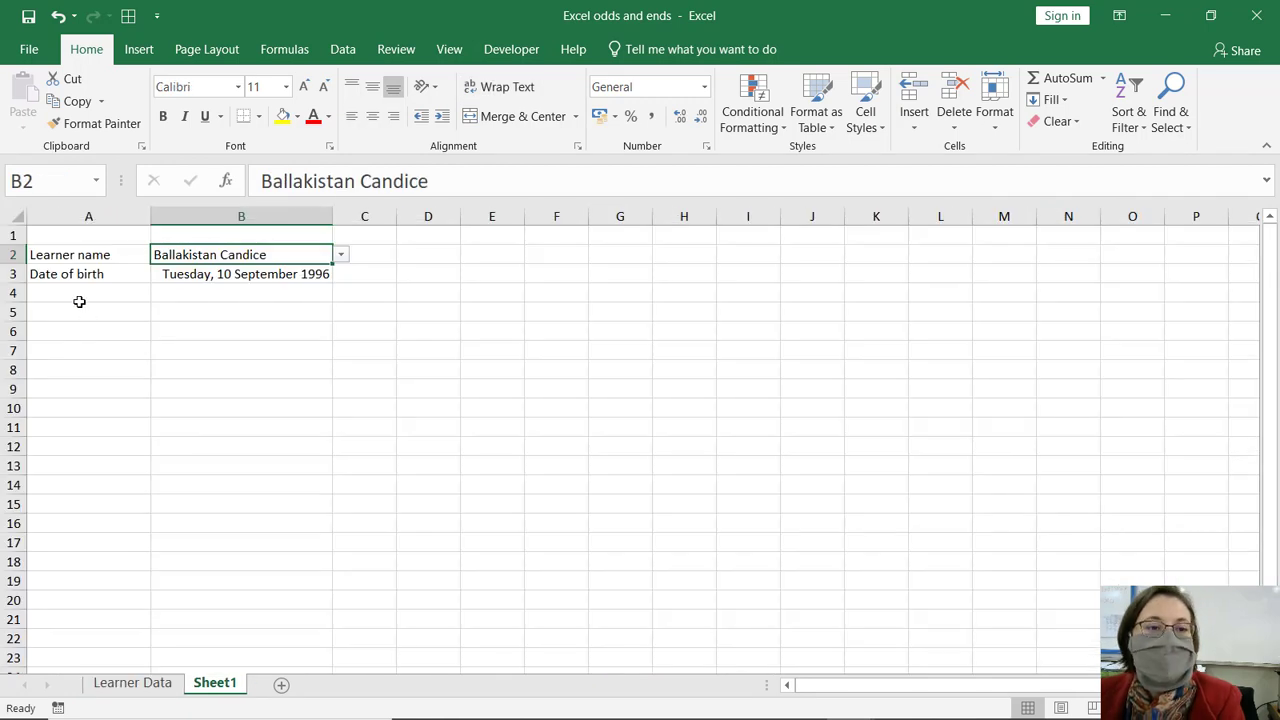
Step: Label cell A4 'House'
left_click(143, 295)
type("House")
key("Tab")
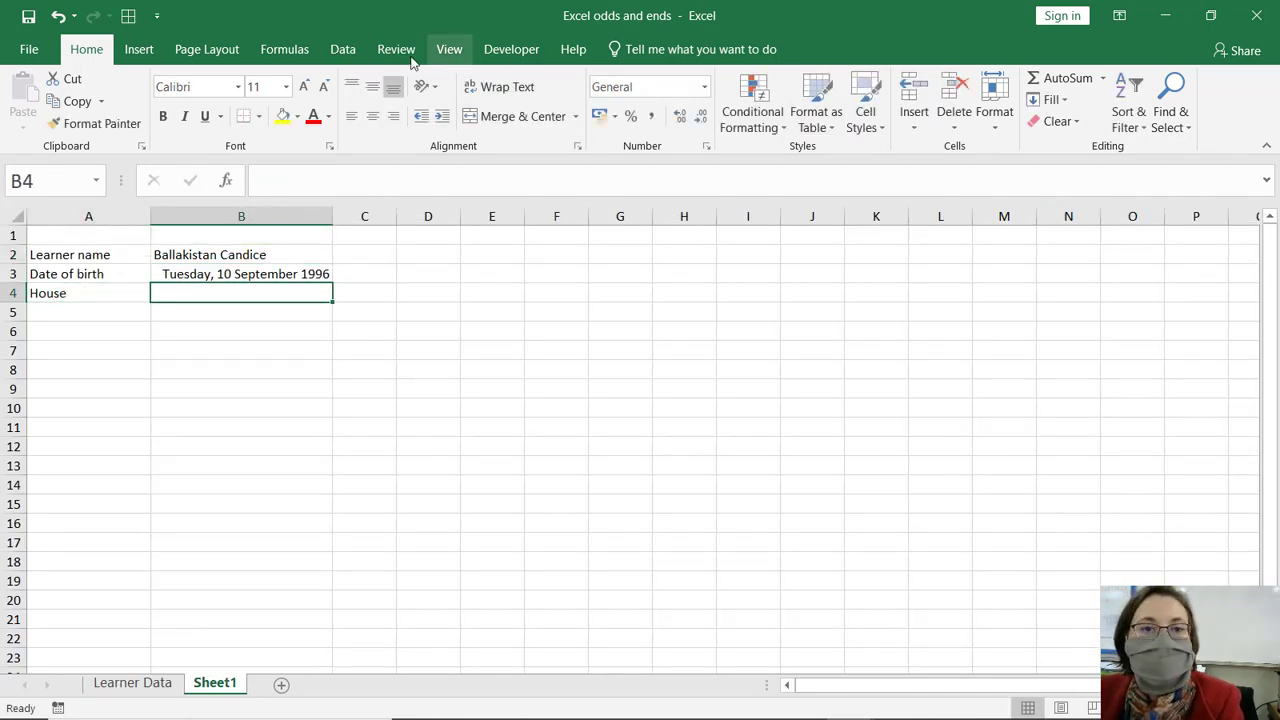
Step: Restrict B4 to a list of houses: Impala, Kudu, Eland and Gemsbok
left_click(340, 50)
left_click(800, 121)
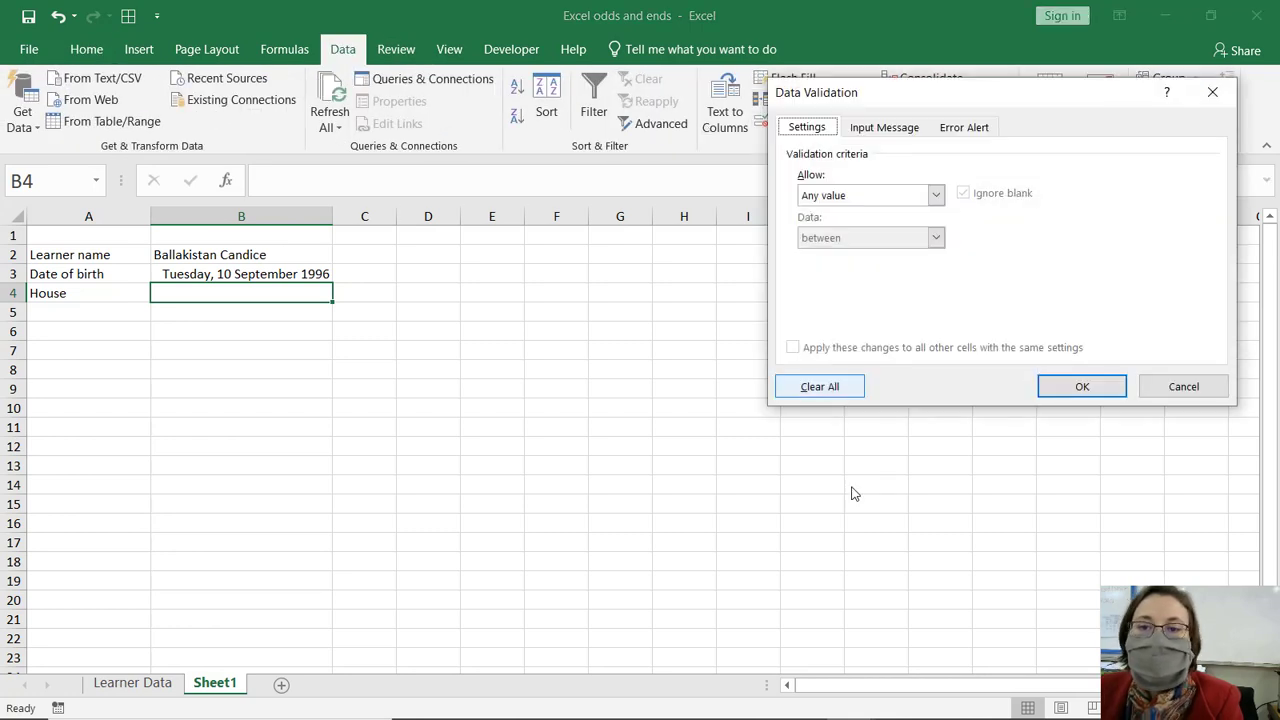
left_click(935, 195)
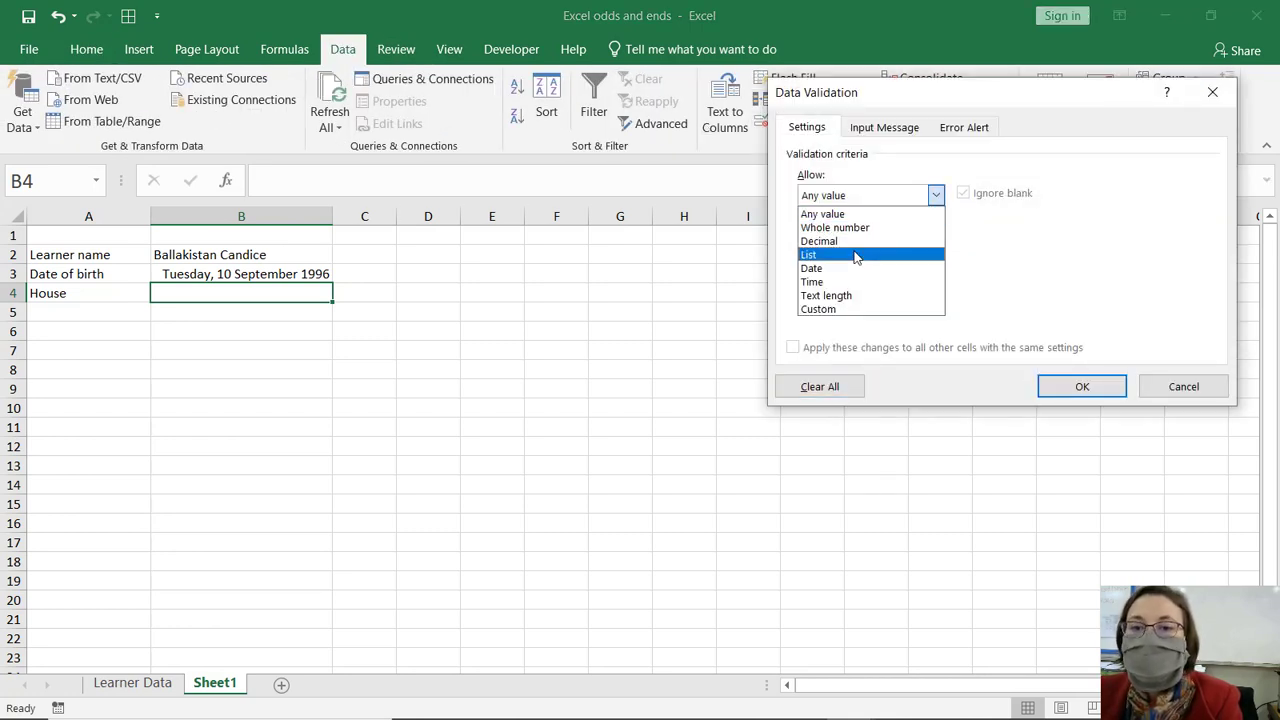
left_click(862, 251)
left_click(875, 278)
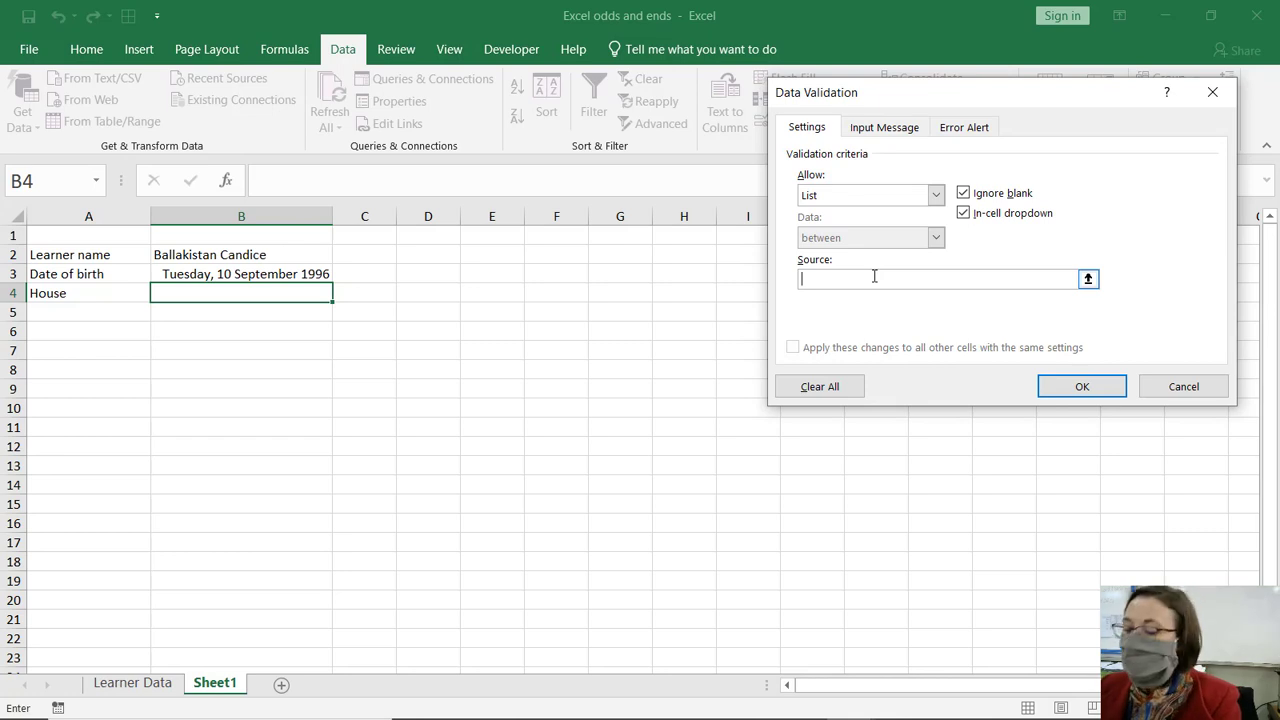
type("Impala, Kudu, Eland, Gemsbo")
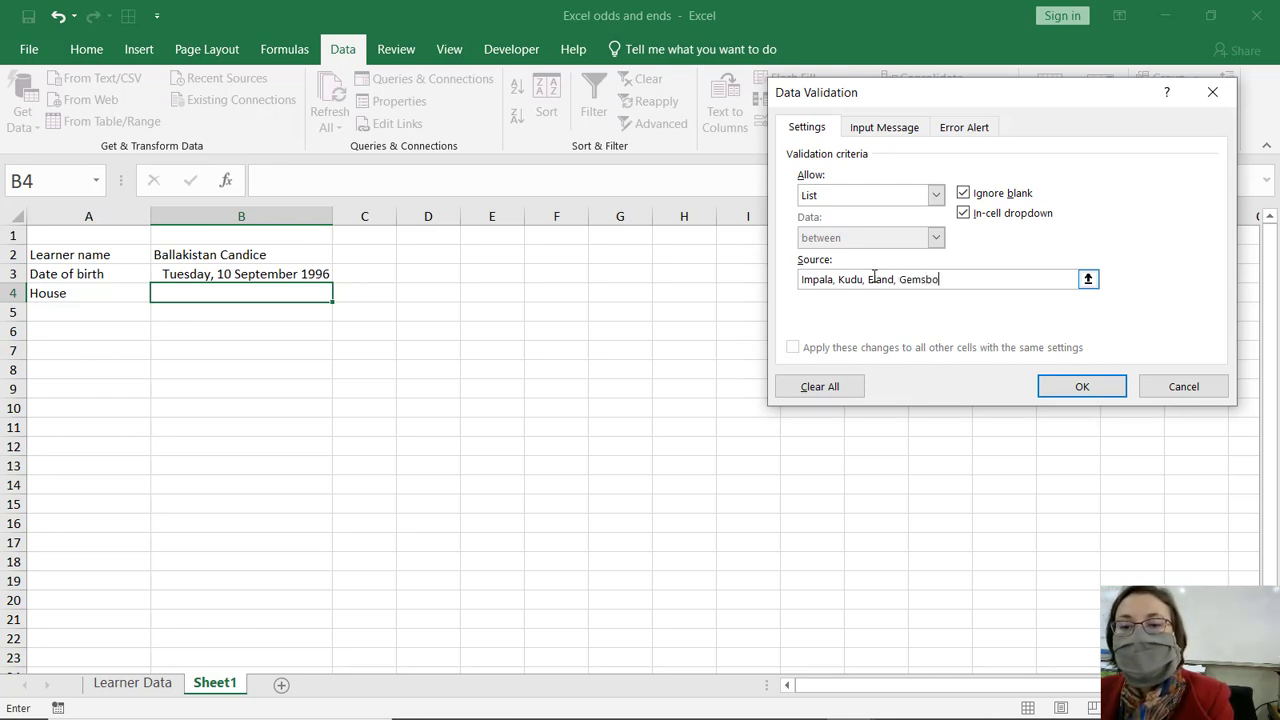
type("k")
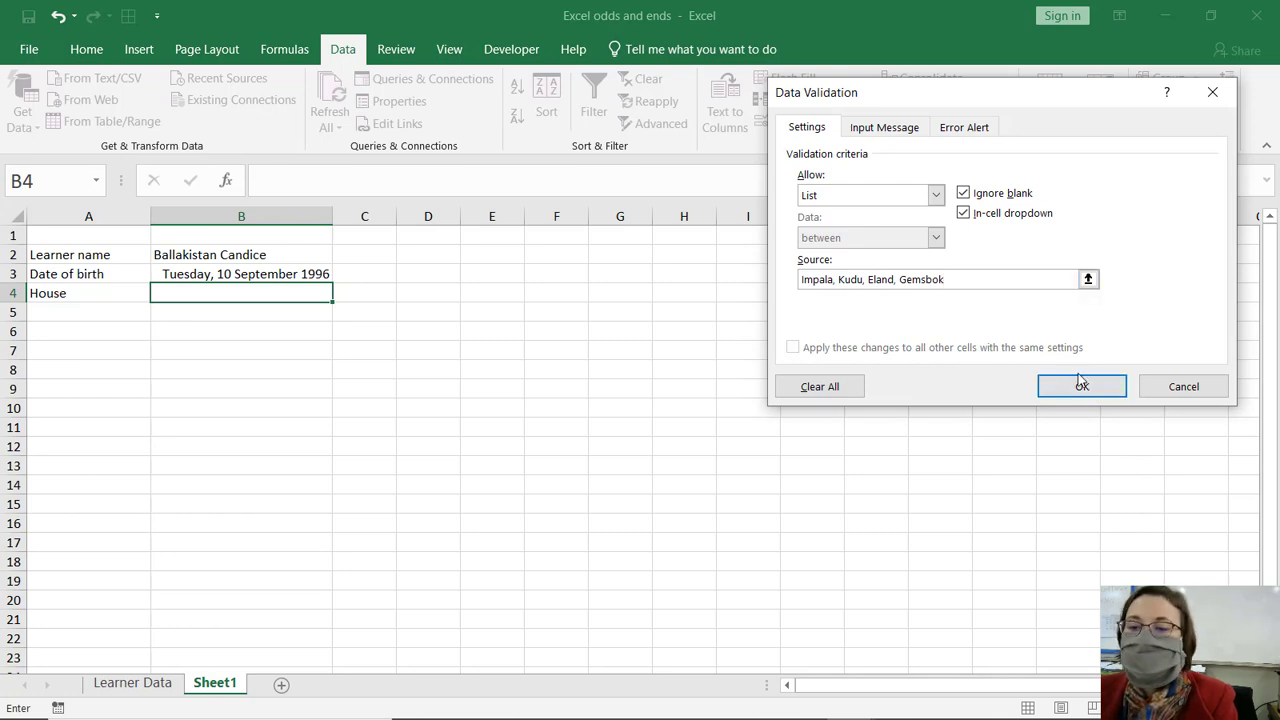
left_click(1078, 388)
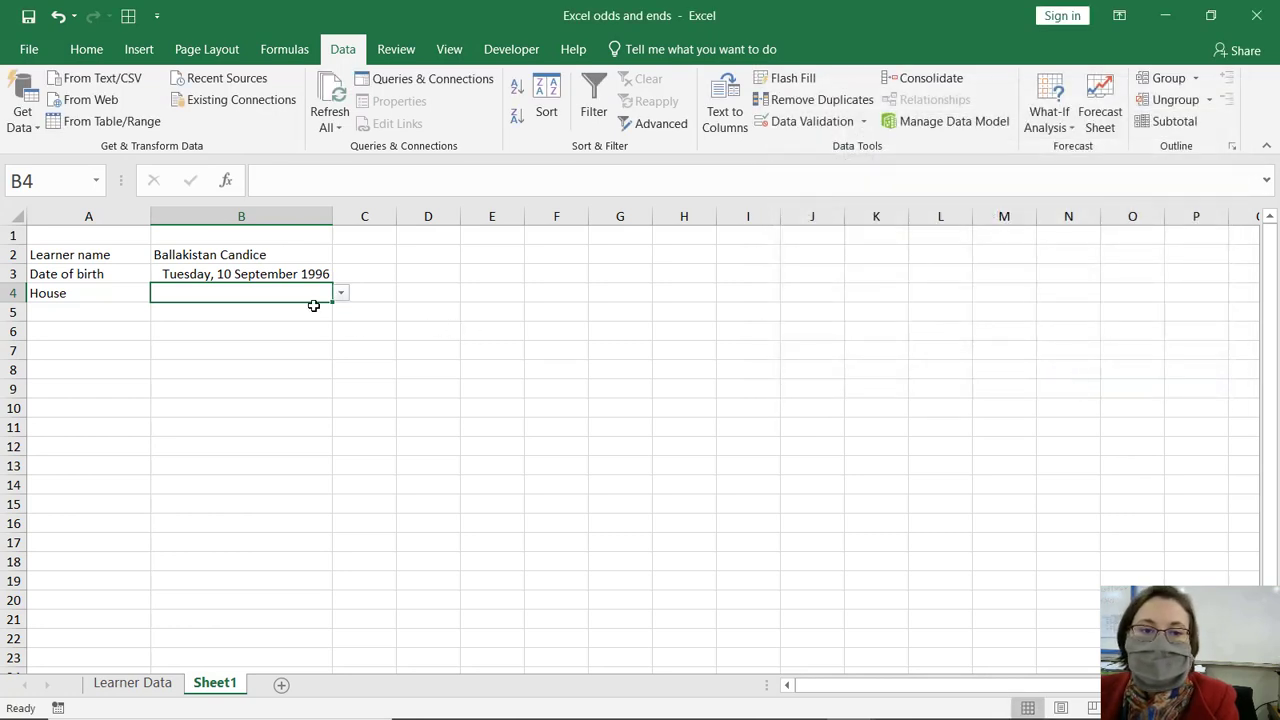
Step: Choose Kudu from B4's House dropdown
left_click(342, 293)
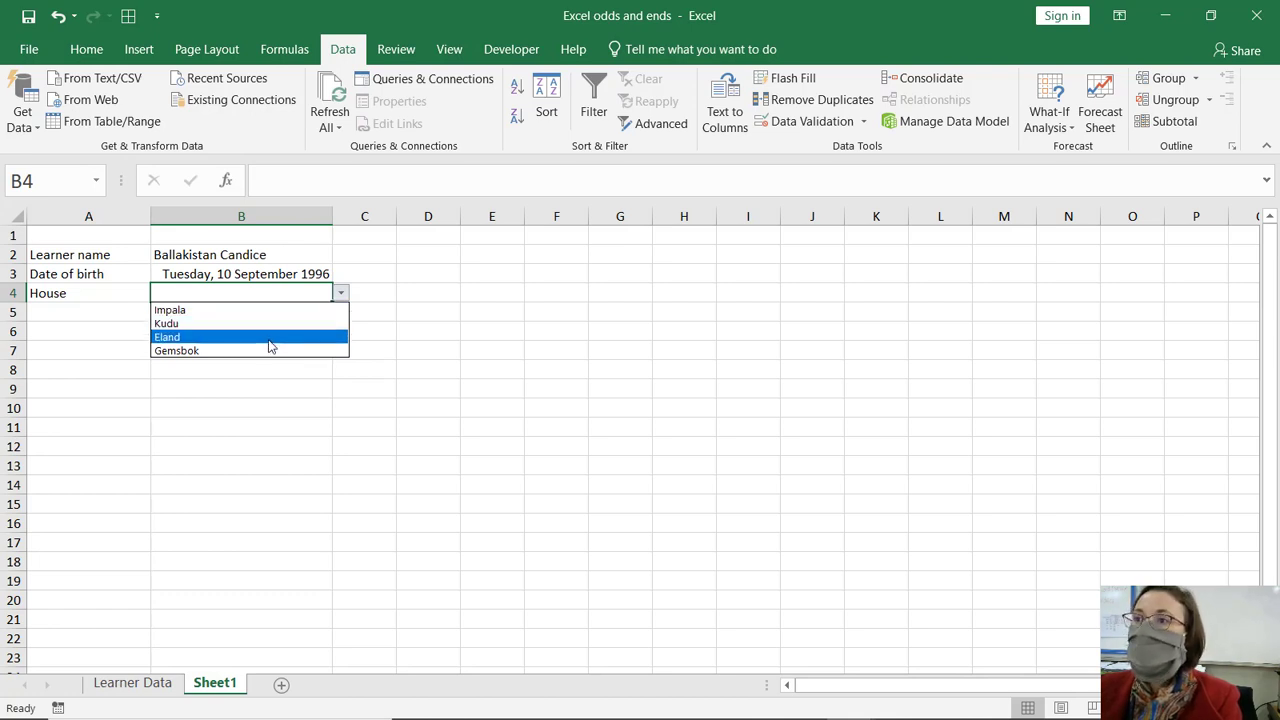
left_click(266, 323)
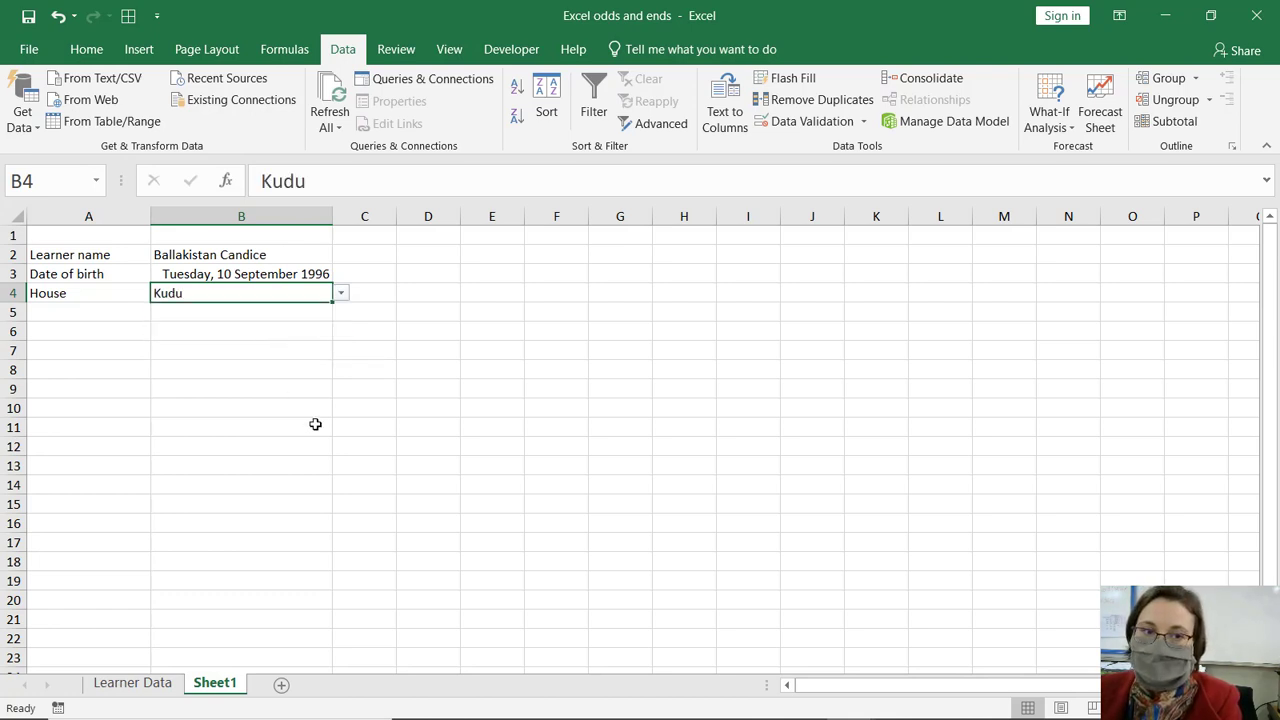
left_click(315, 424)
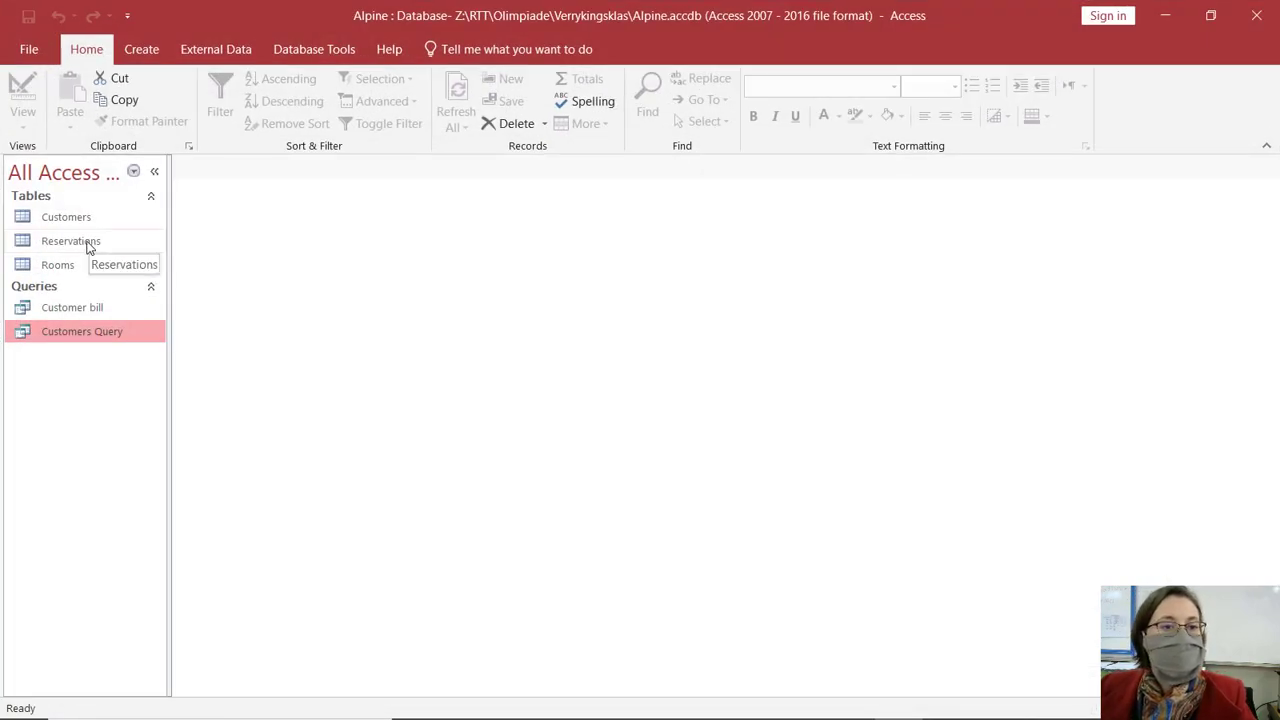
Step: Open Customers Query and switch it to Design View
double_click(88, 335)
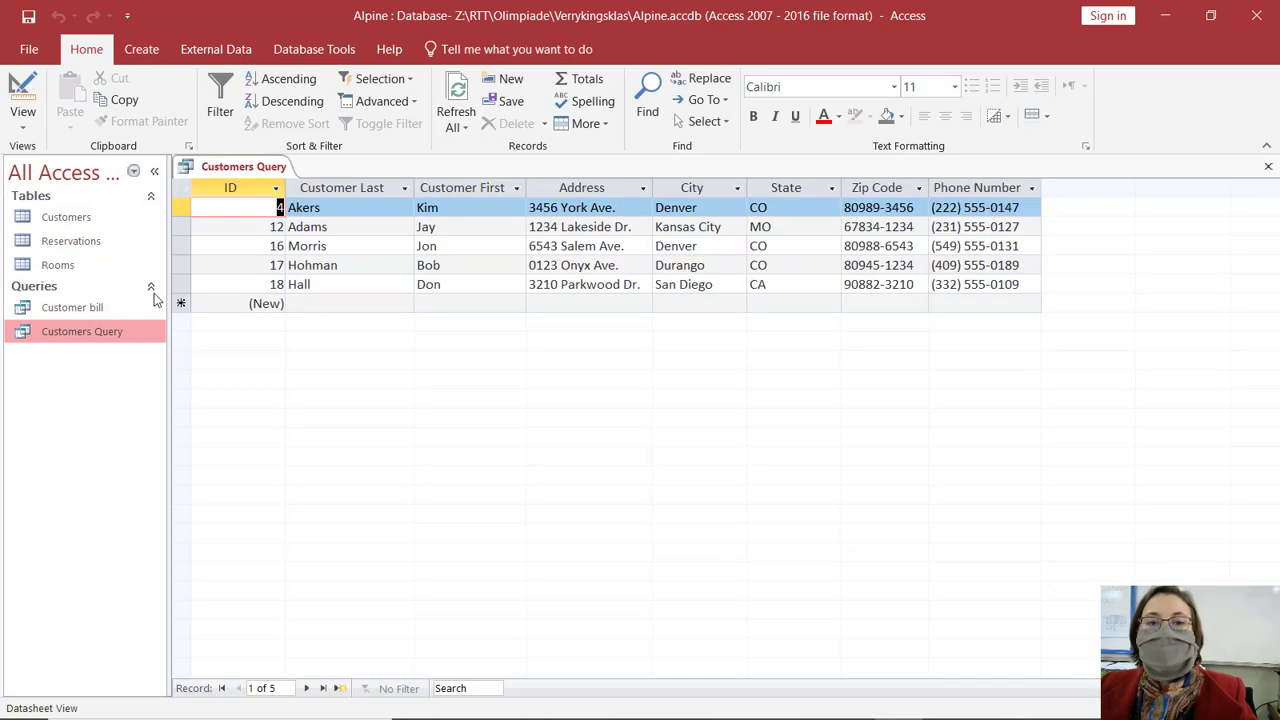
left_click(363, 188)
left_click(462, 188)
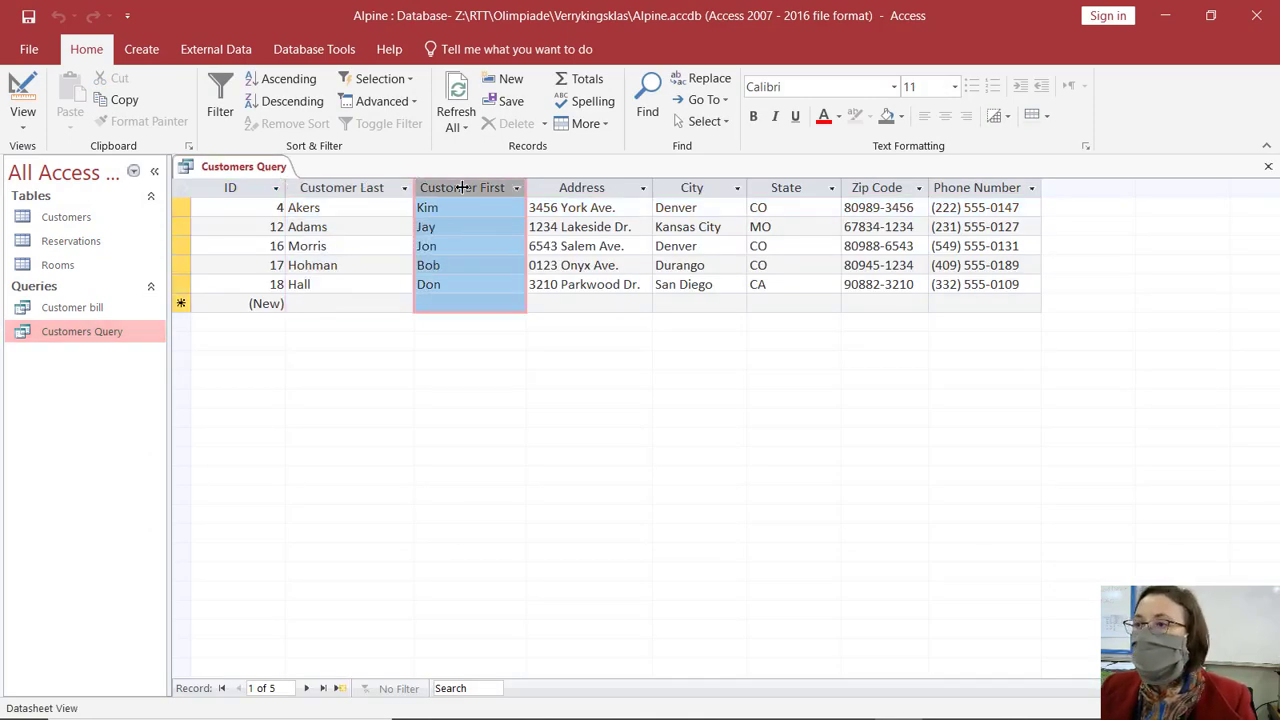
left_click(23, 95)
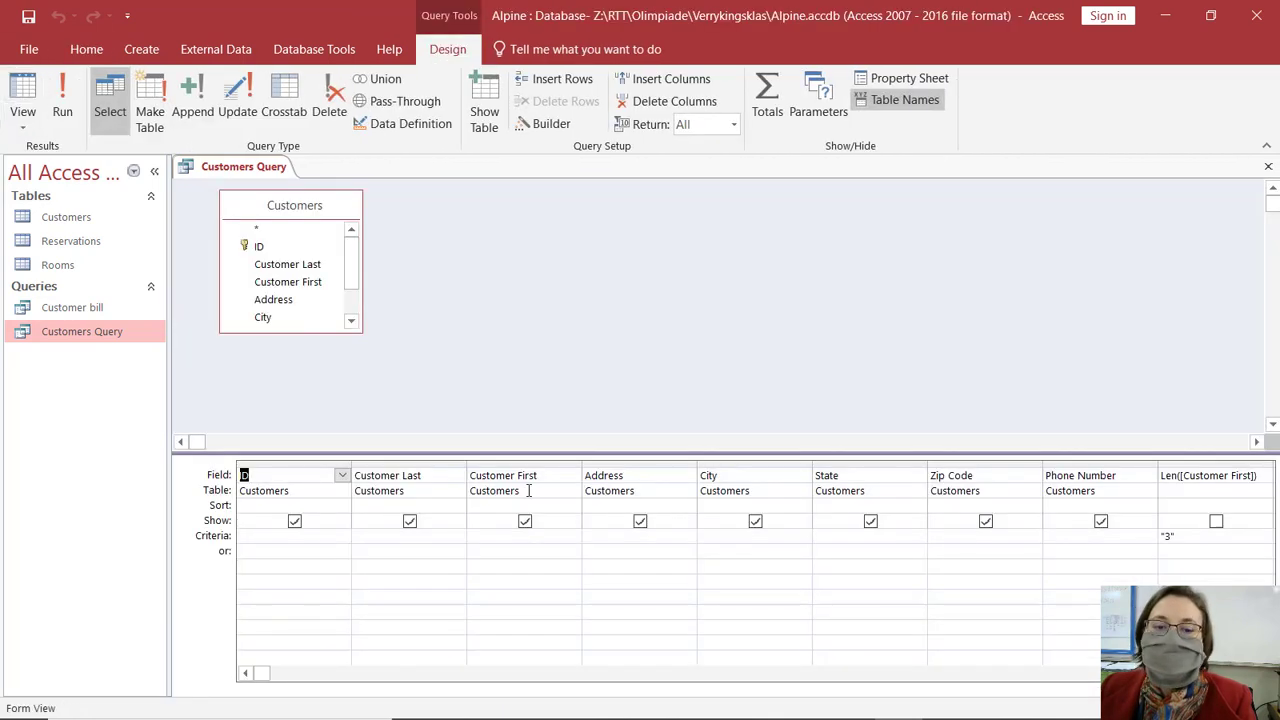
Step: Delete the Address through Len([Customer First]) columns from the design grid
left_click(499, 537)
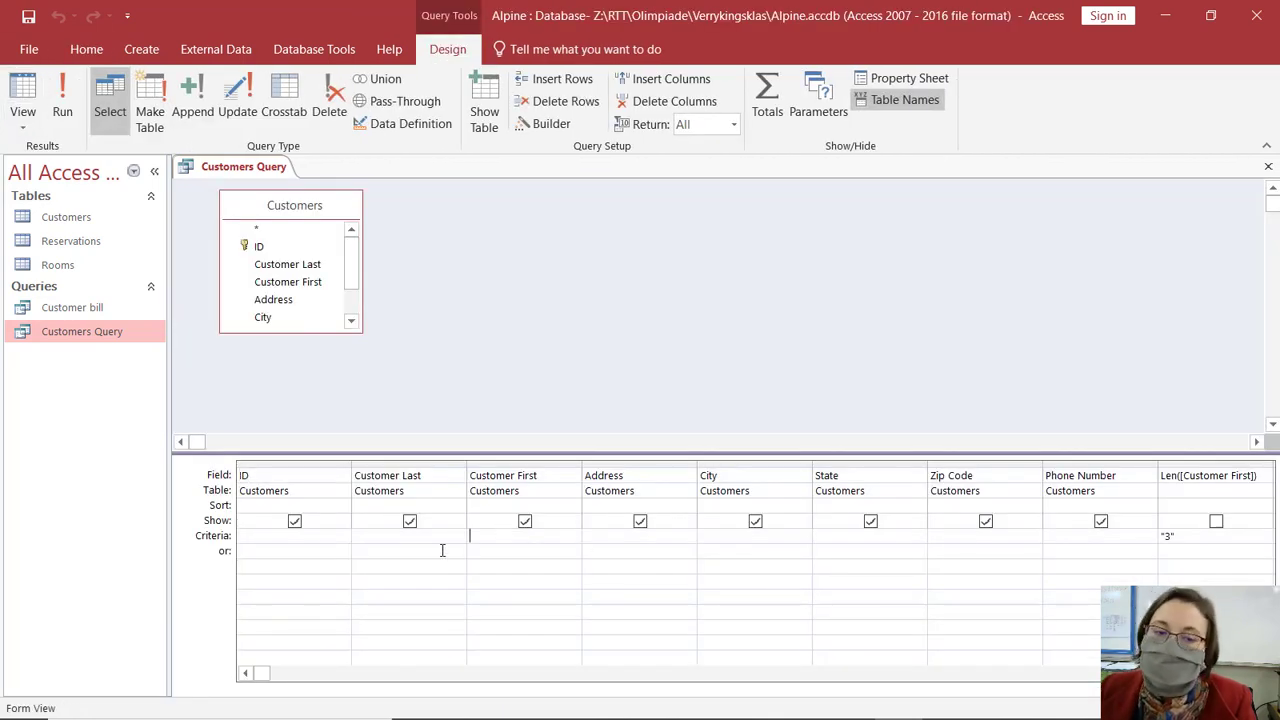
left_click(605, 466)
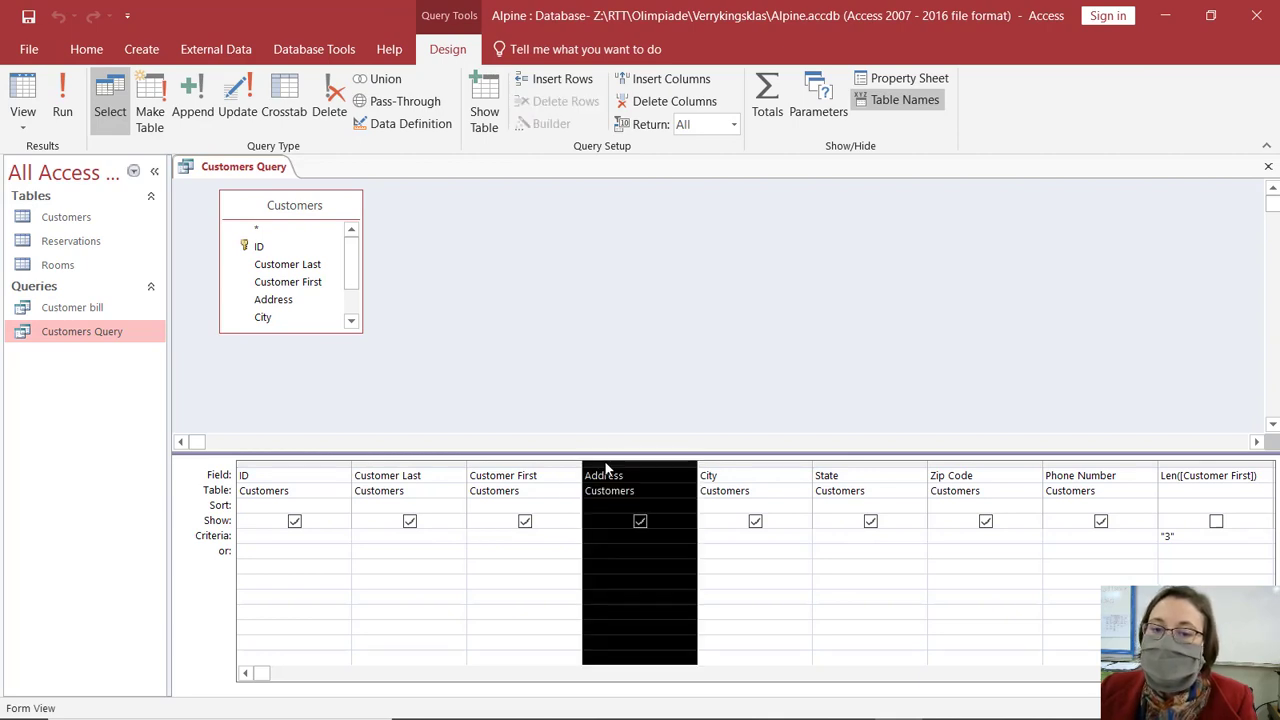
right_click(605, 466)
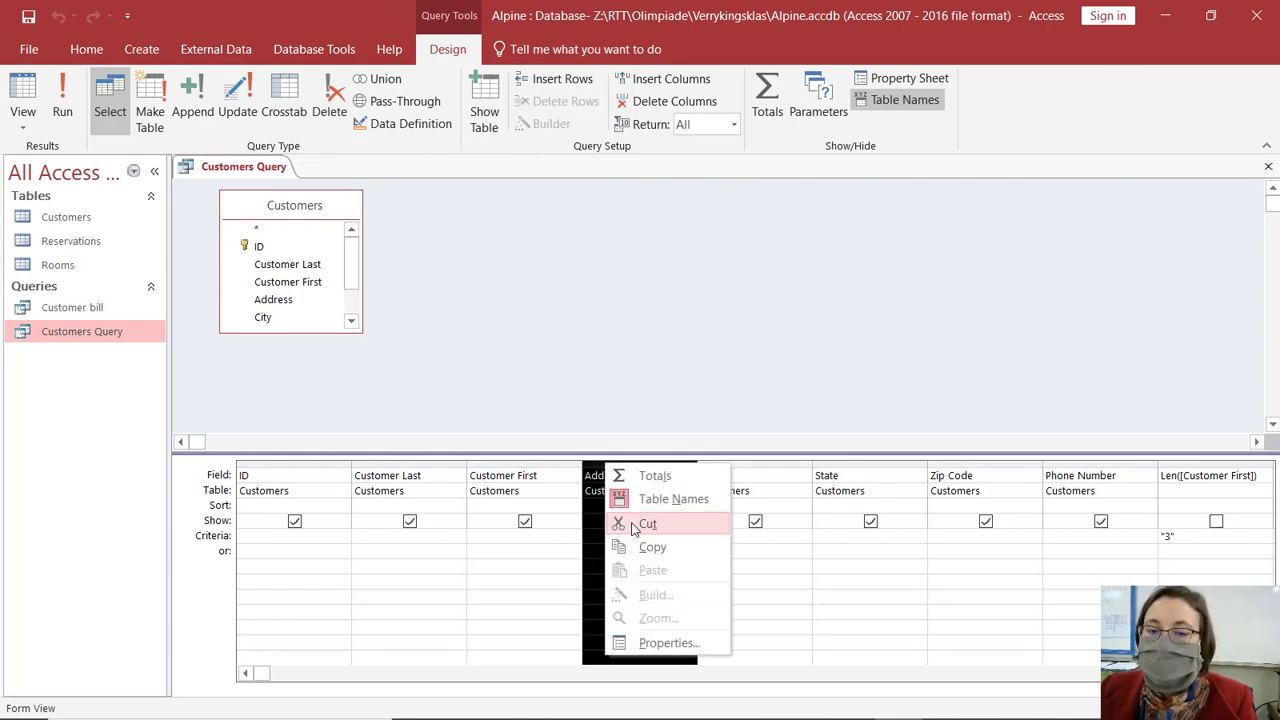
left_click(855, 600)
left_click(633, 463)
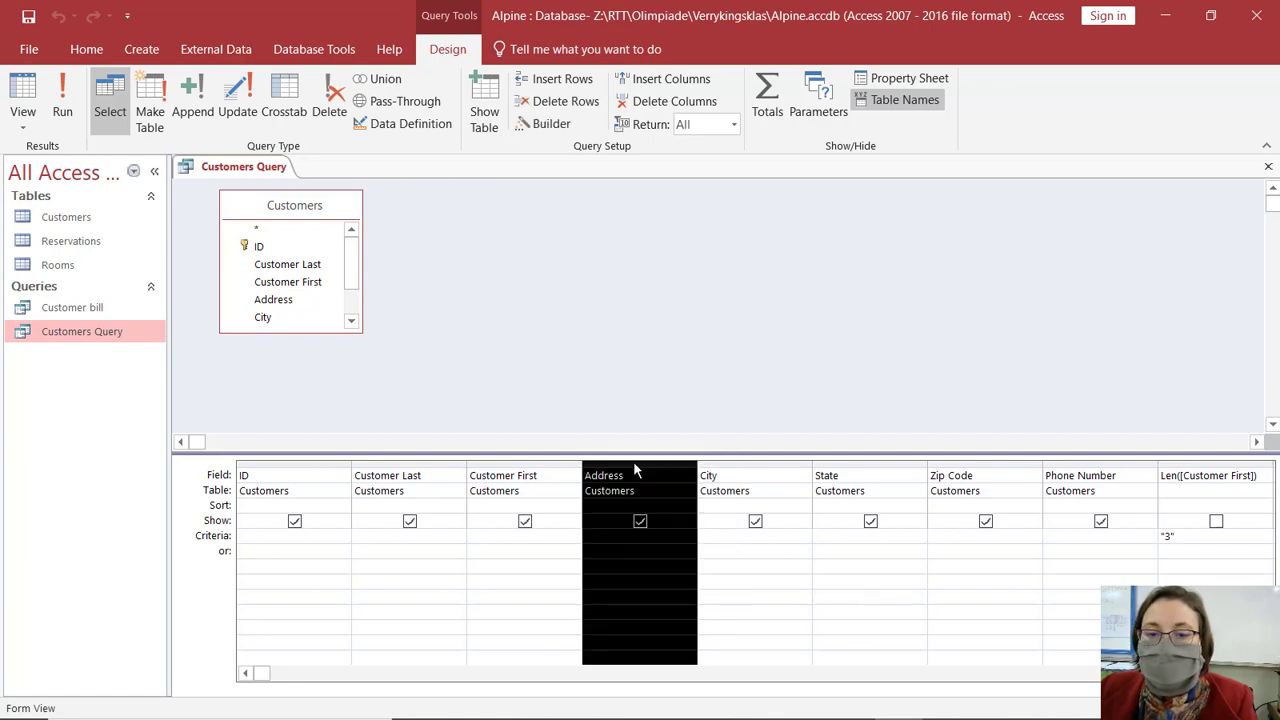
right_click(633, 463)
left_click(1046, 610)
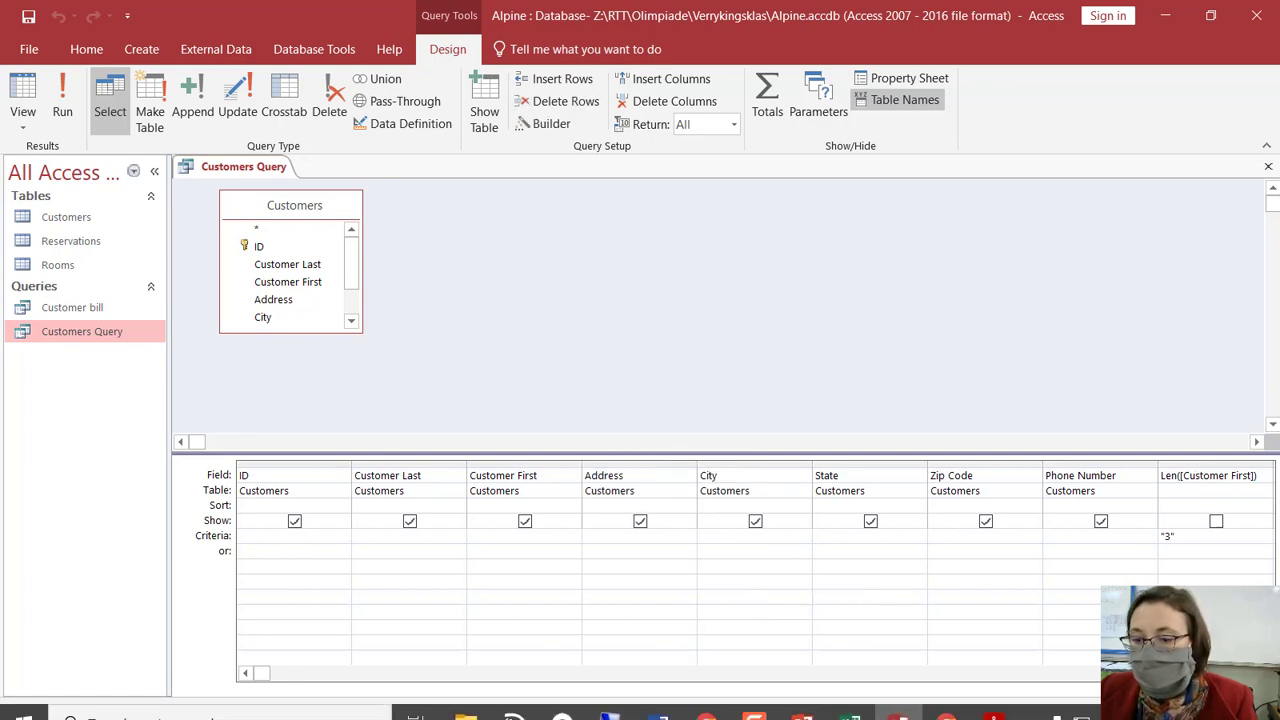
left_click_drag(660, 463, 1200, 455)
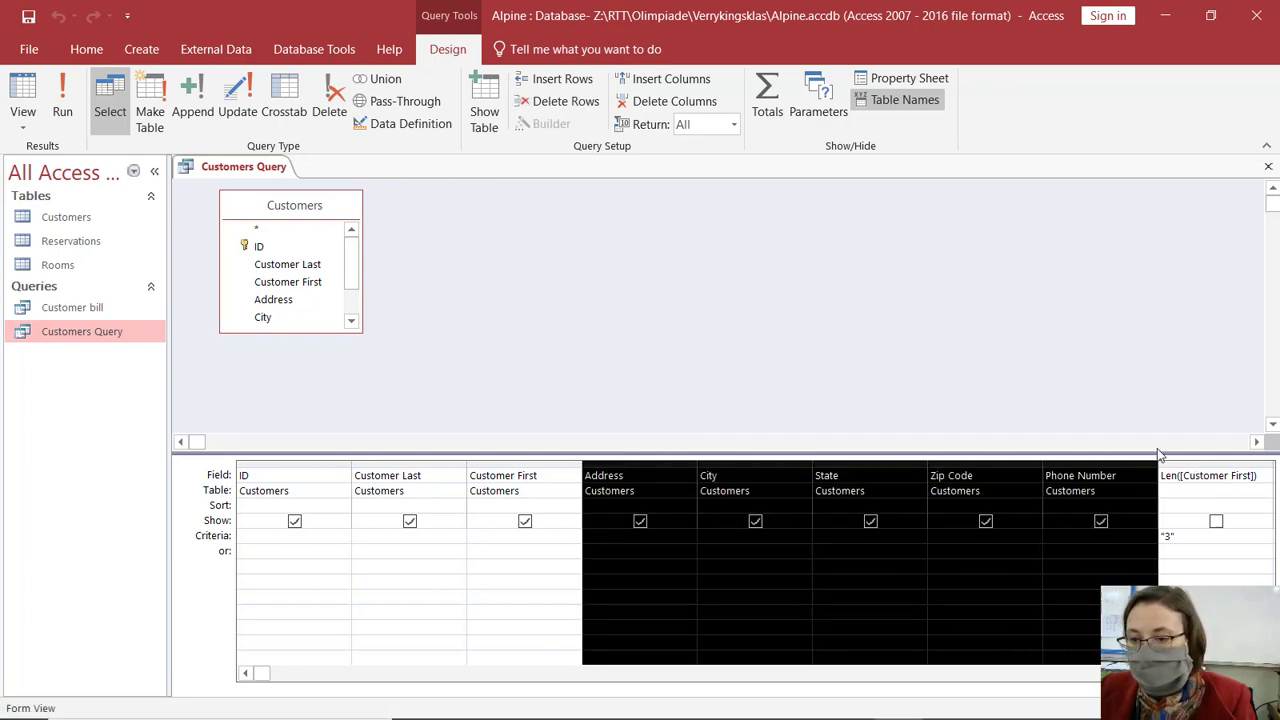
key("Delete")
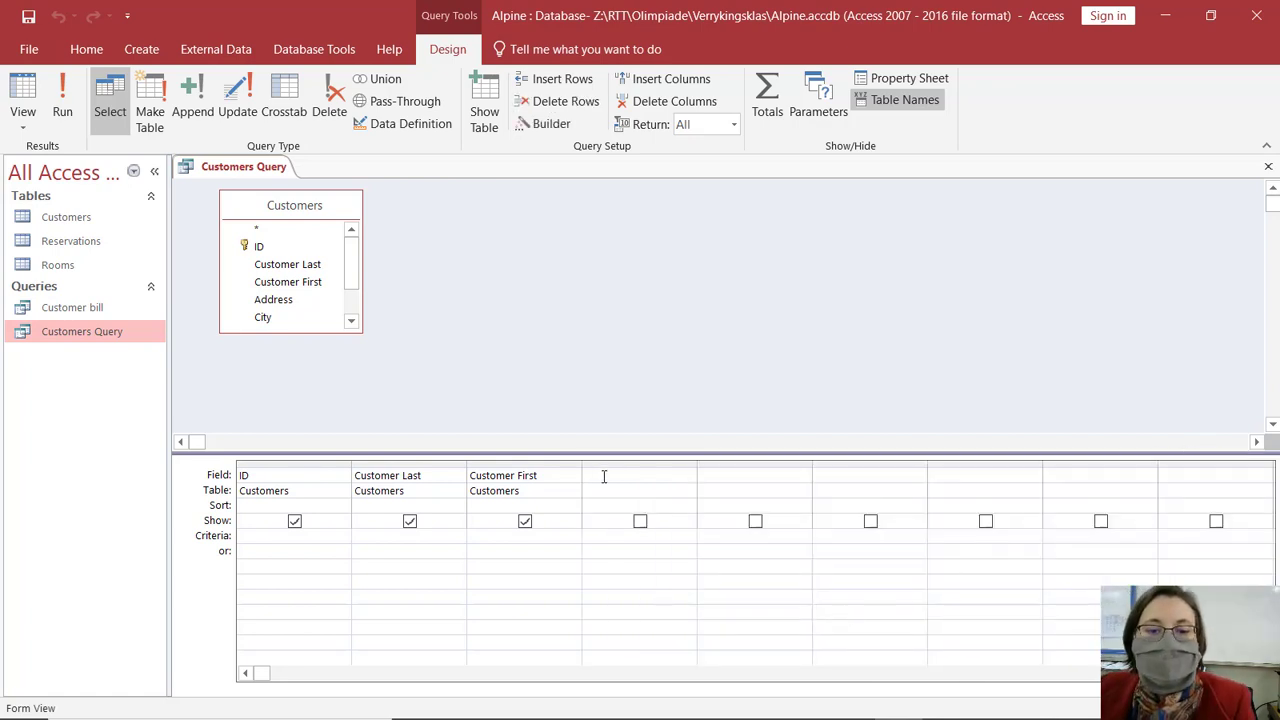
left_click(604, 476)
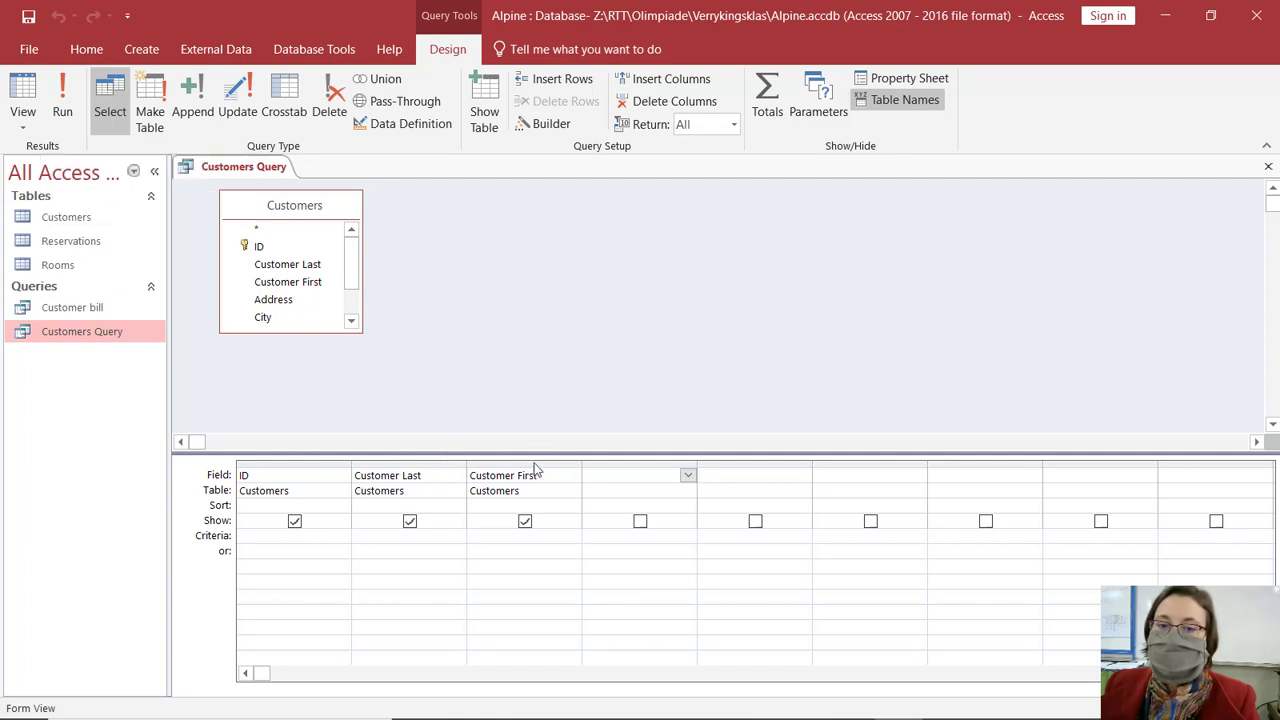
Step: Build the expression Left([Customer First],2) in the fourth field with the Builder
left_click(531, 124)
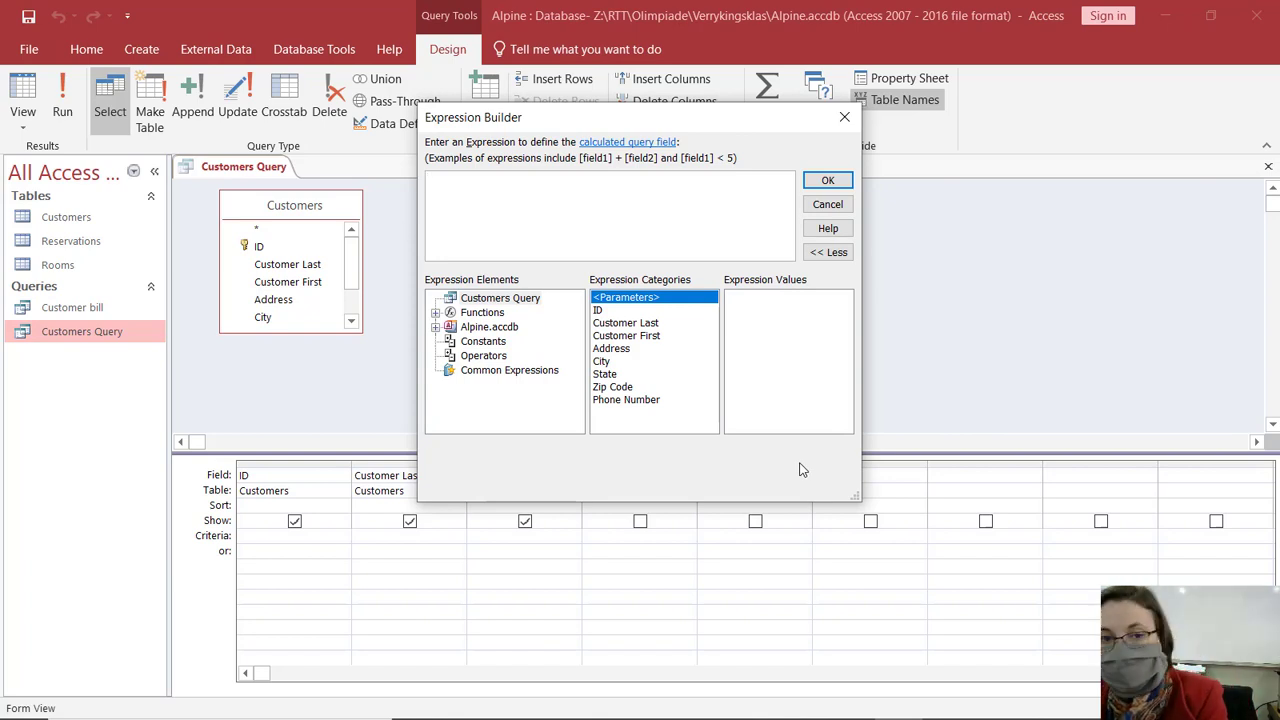
type("Left(")
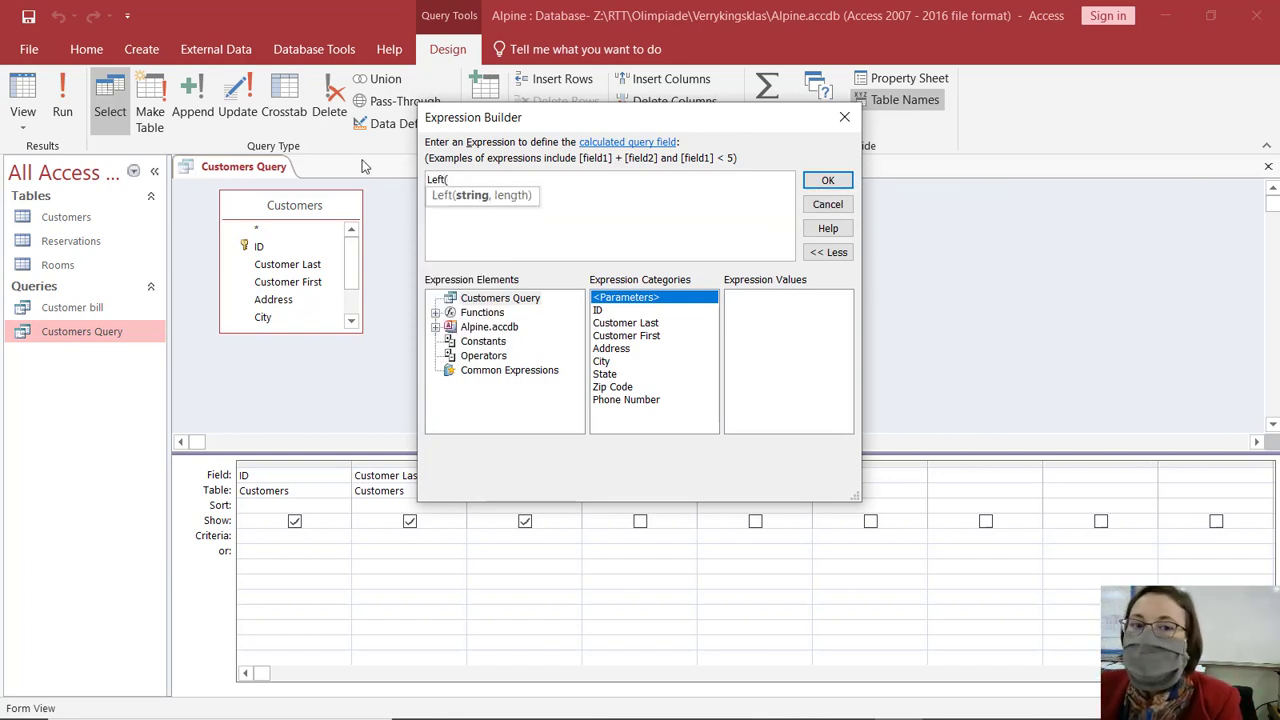
double_click(662, 337)
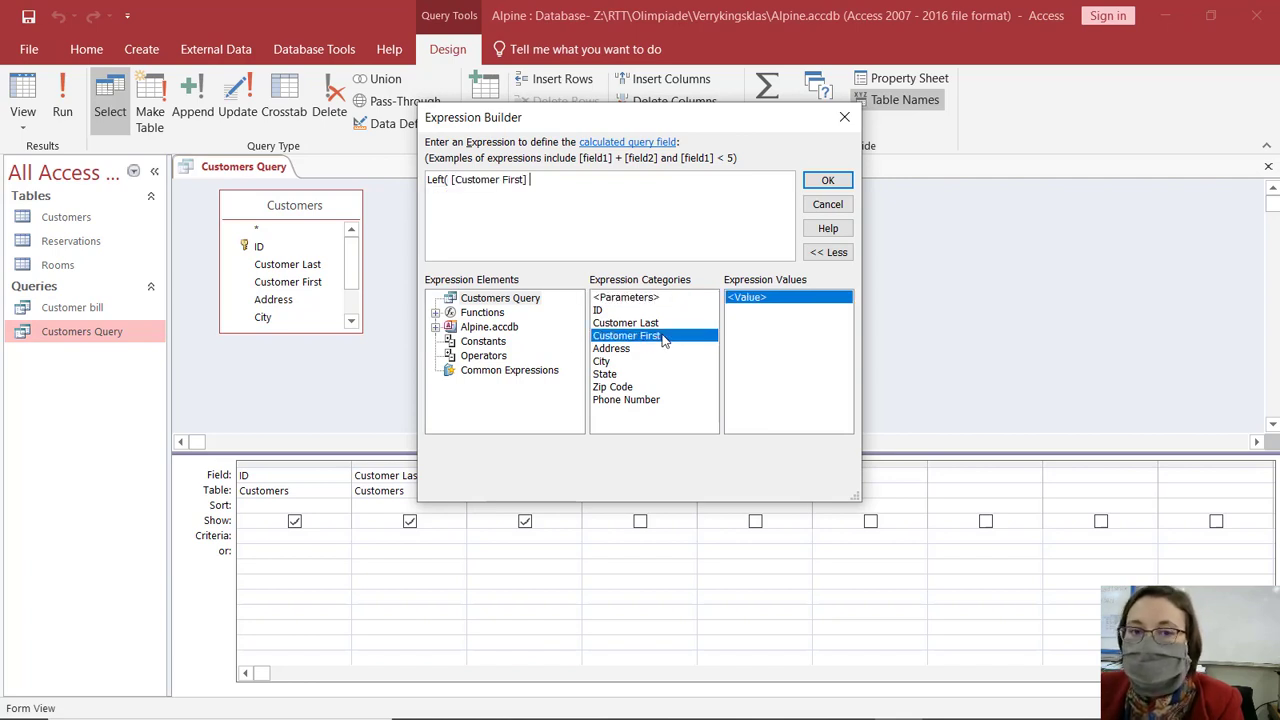
left_click(548, 183)
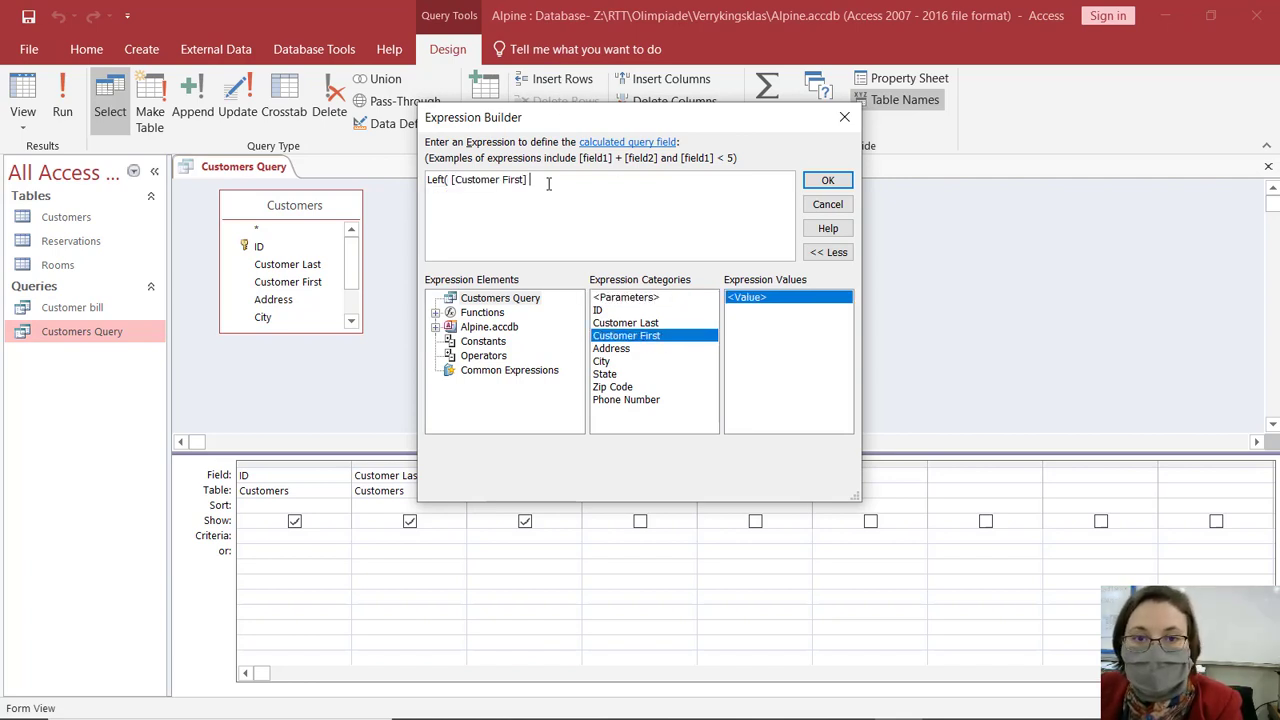
type(",2")
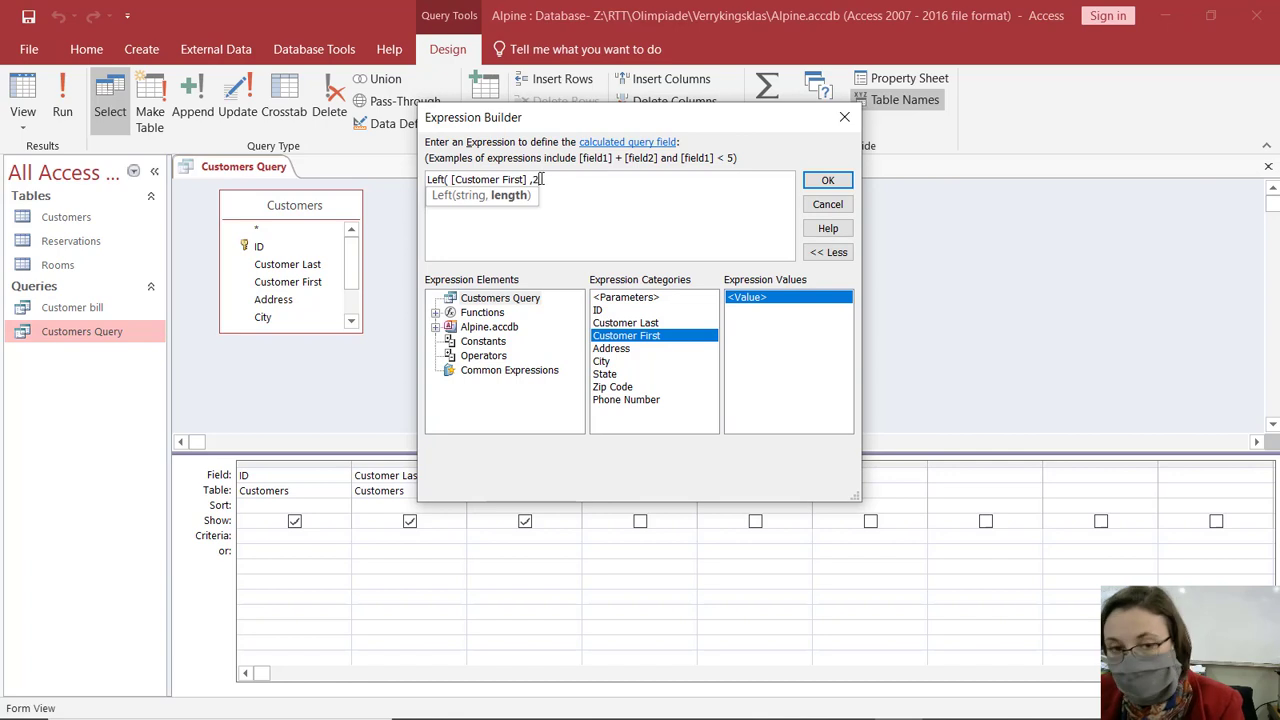
type(")")
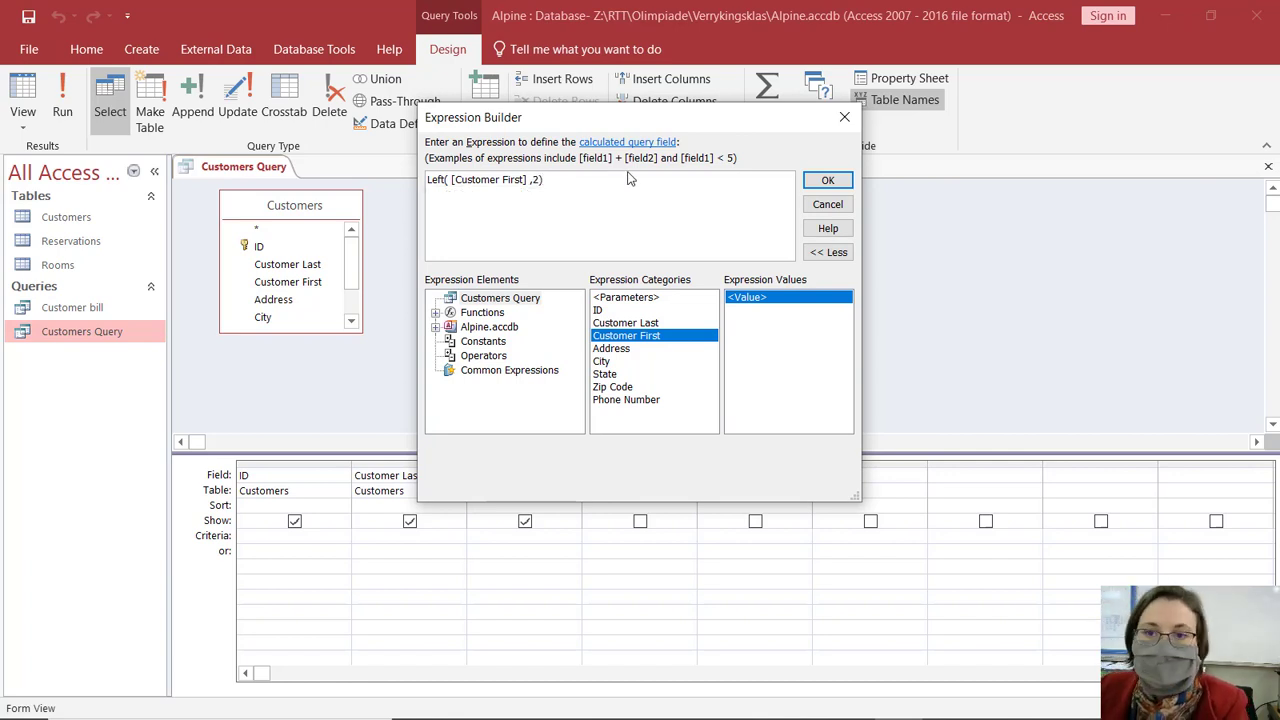
left_click(828, 181)
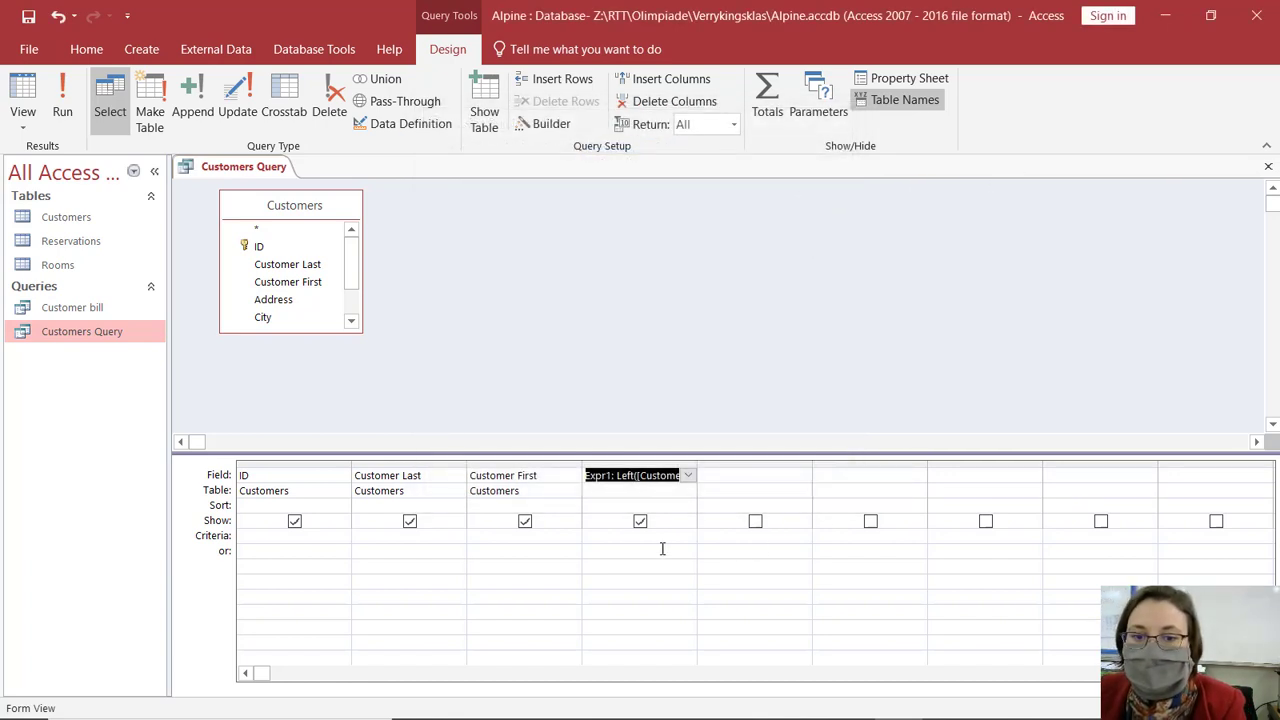
Step: Rename the calculated field from Expr1 to 2Letters
left_click(600, 475)
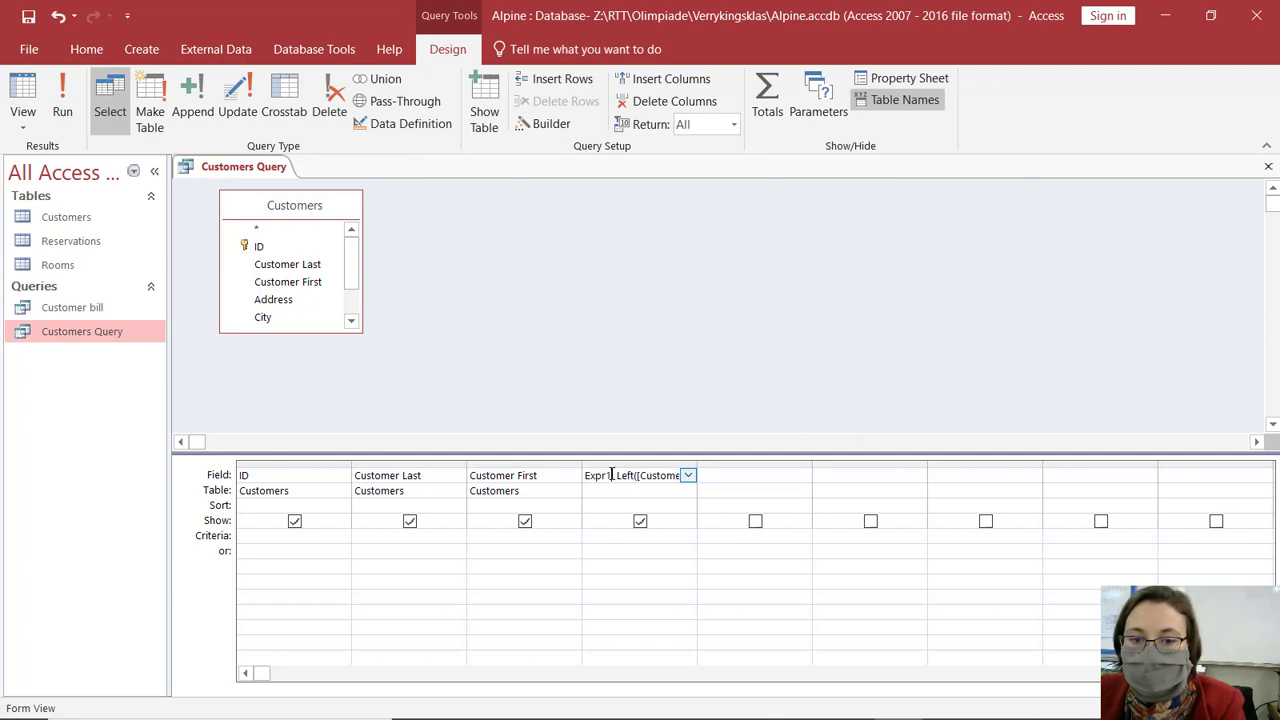
double_click(600, 475)
type("2Let")
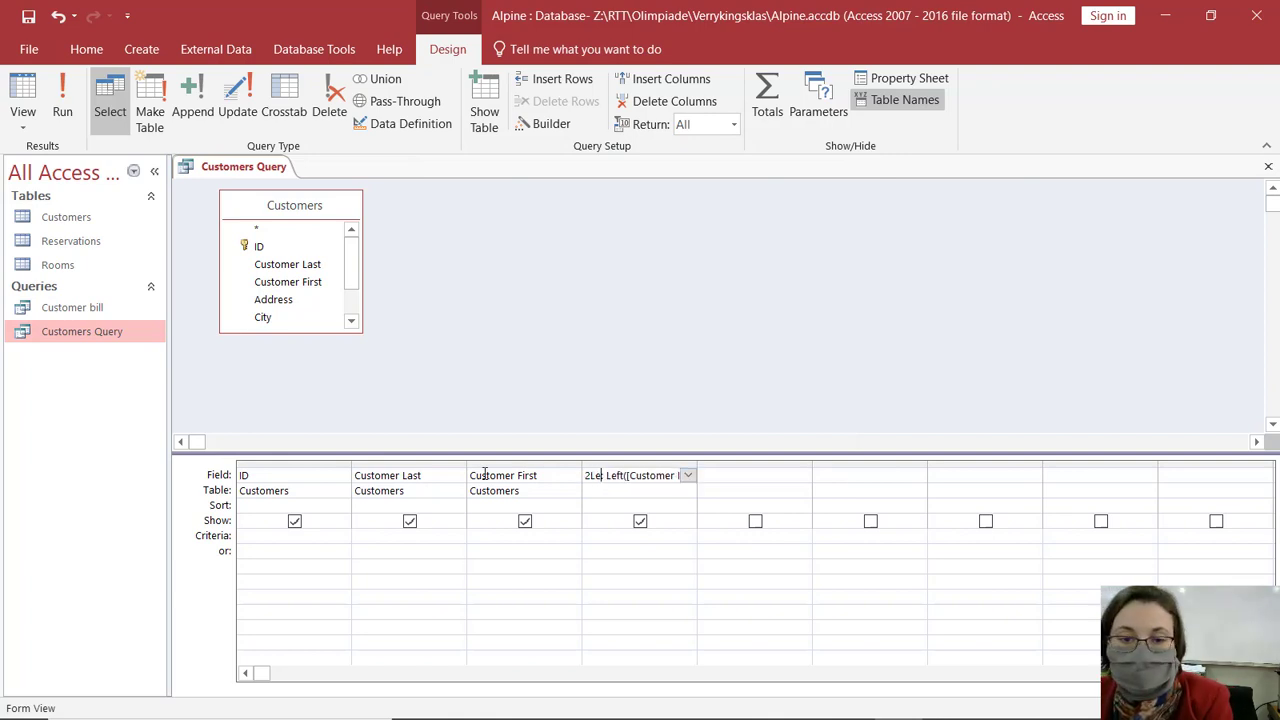
type("ters")
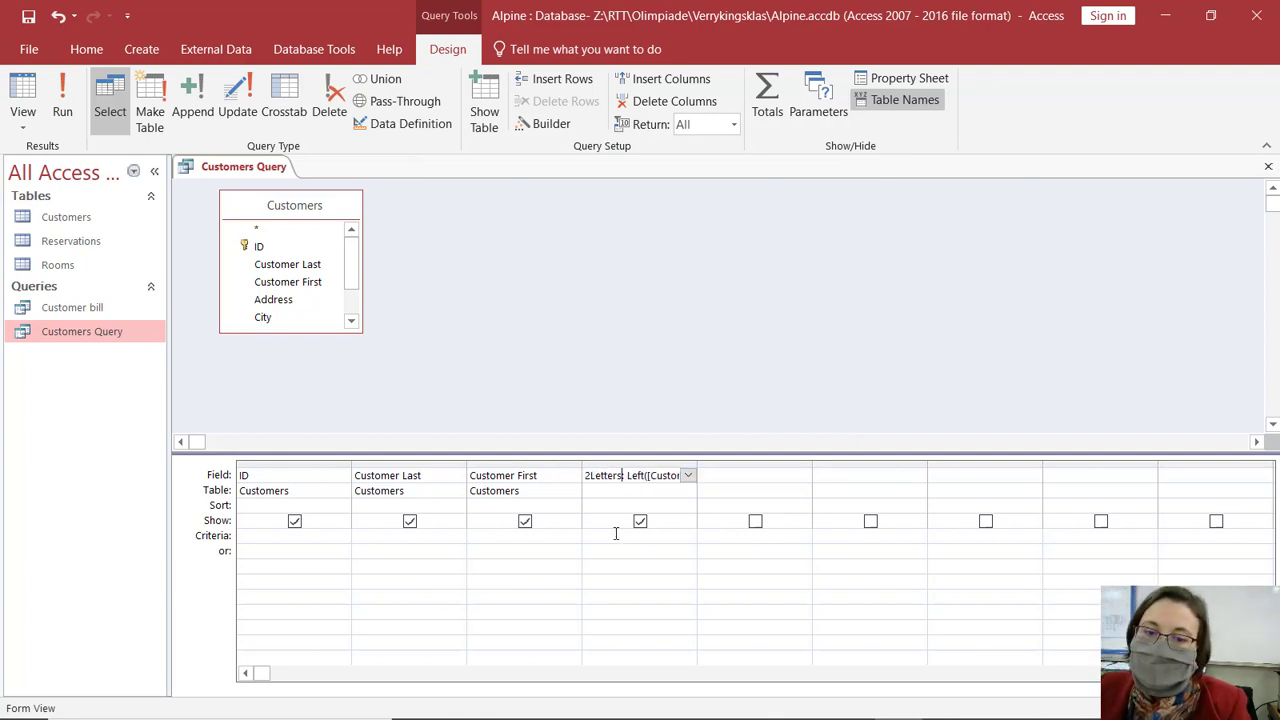
left_click(616, 533)
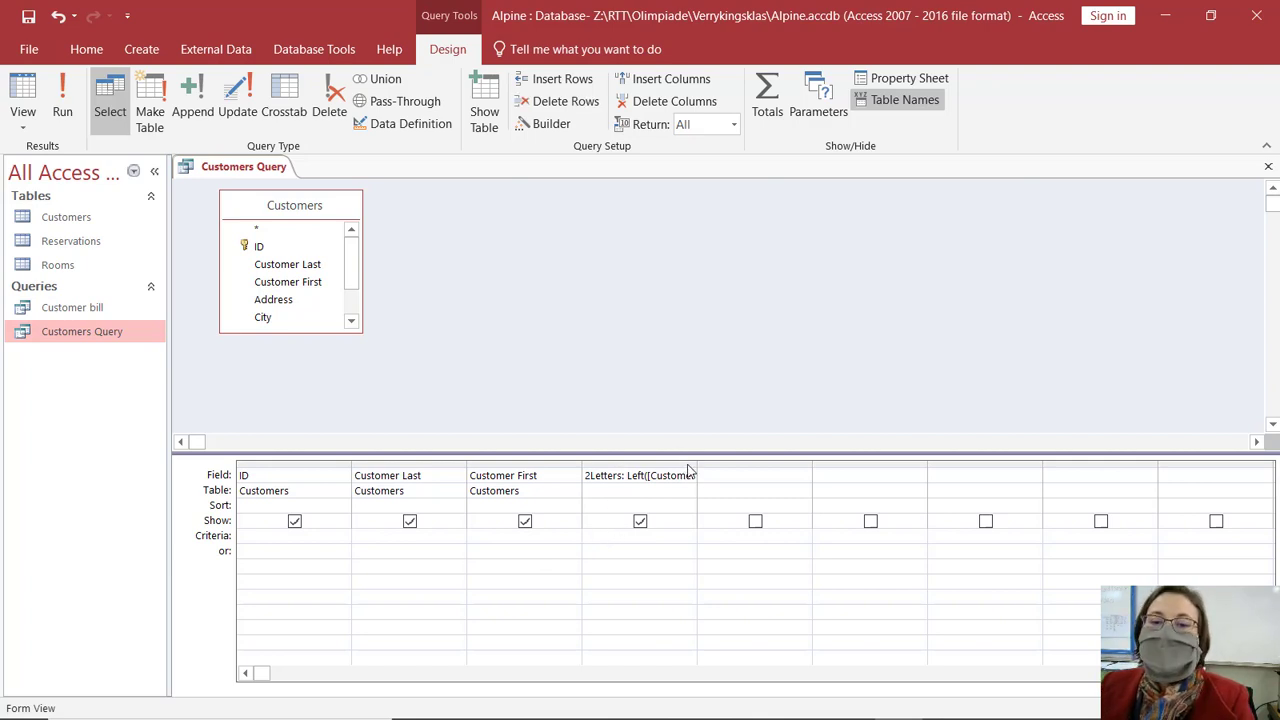
Step: Widen the 2Letters column to show its full expression and check its Table setting
left_click_drag(697, 463, 785, 465)
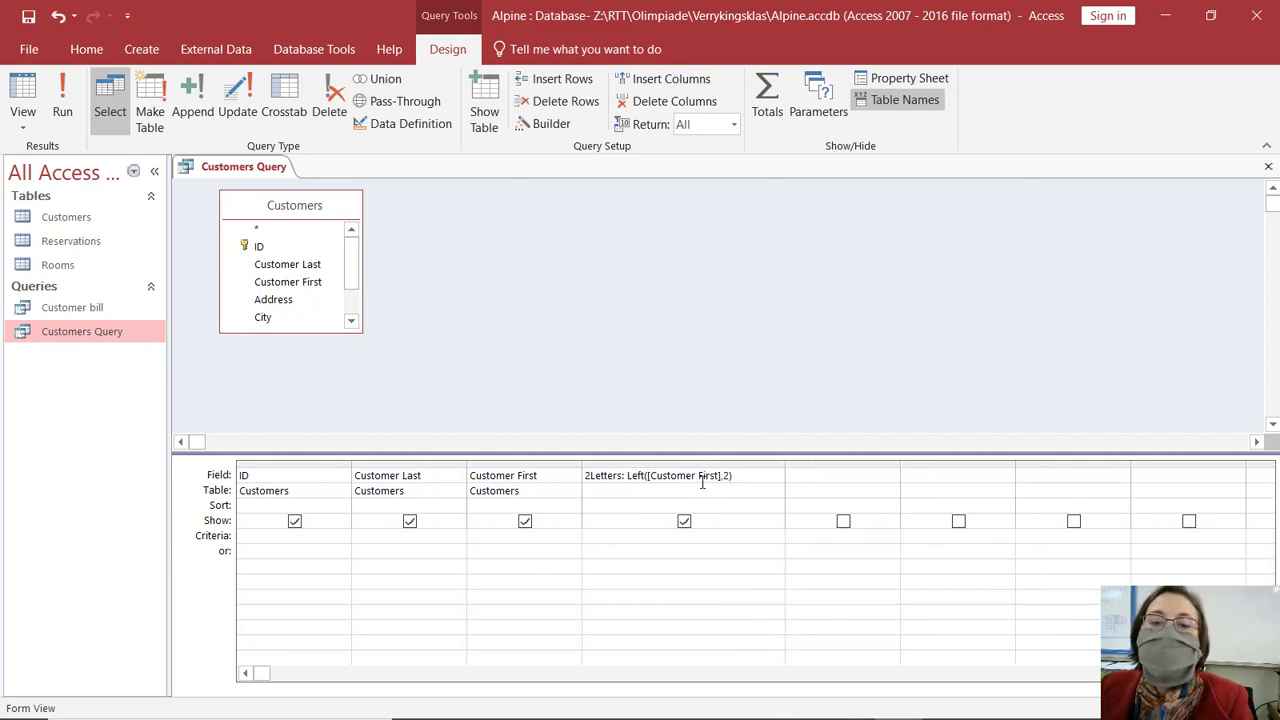
left_click(702, 481)
left_click(775, 492)
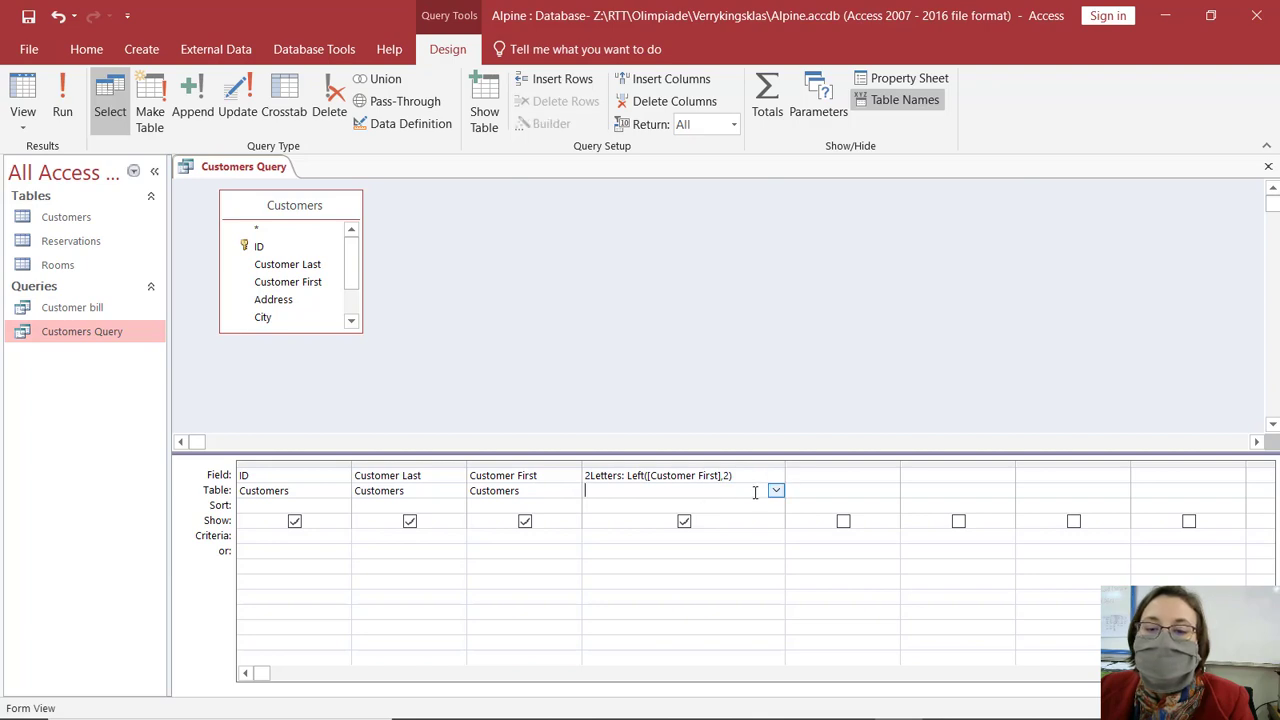
left_click(775, 492)
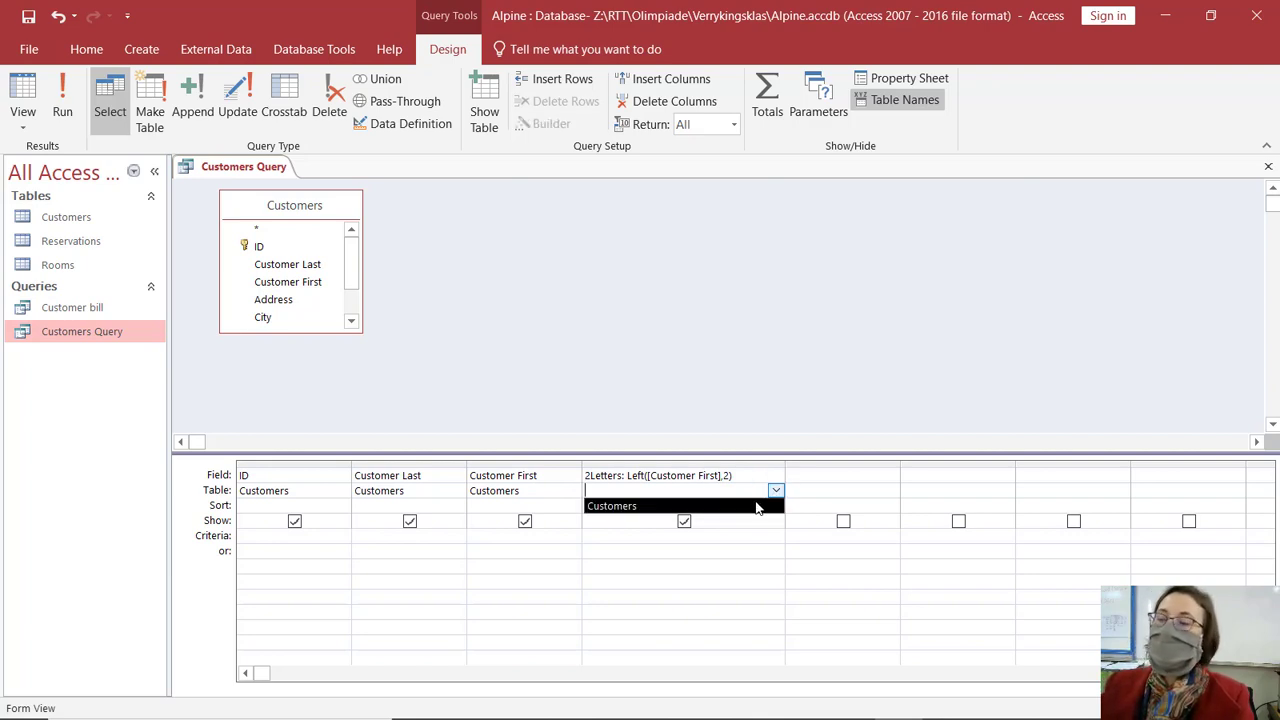
left_click(828, 477)
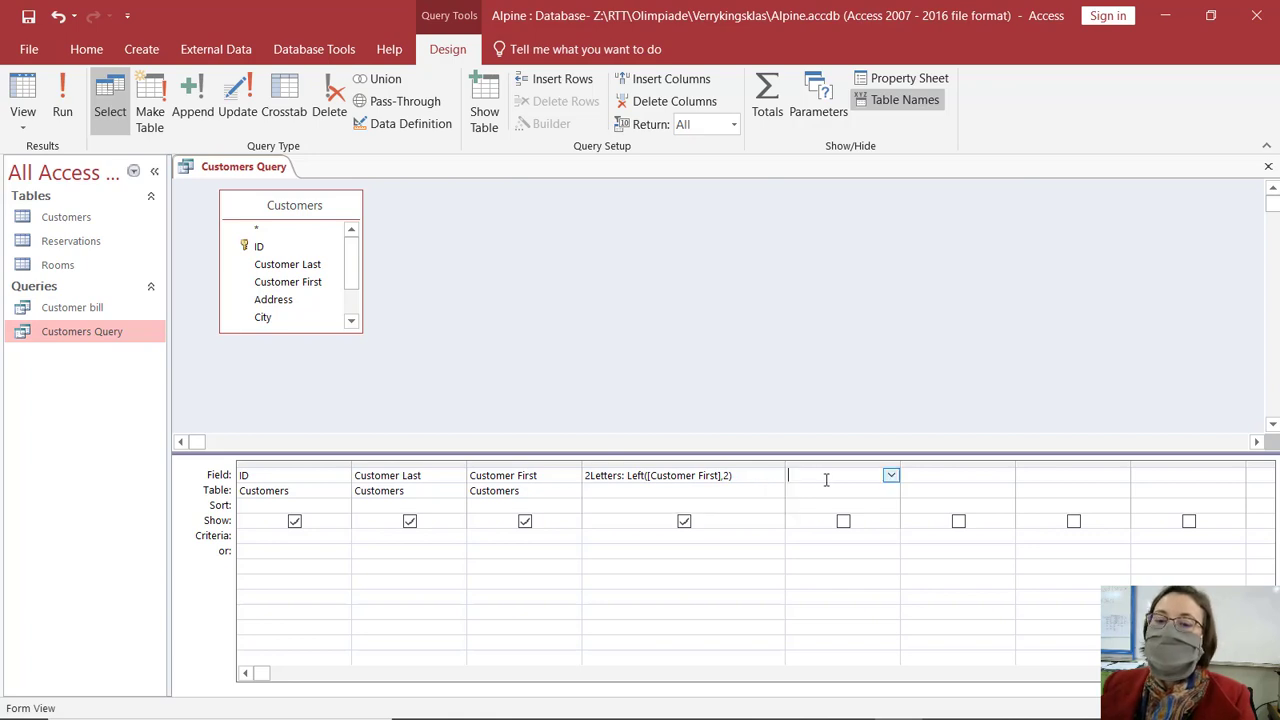
left_click(703, 465)
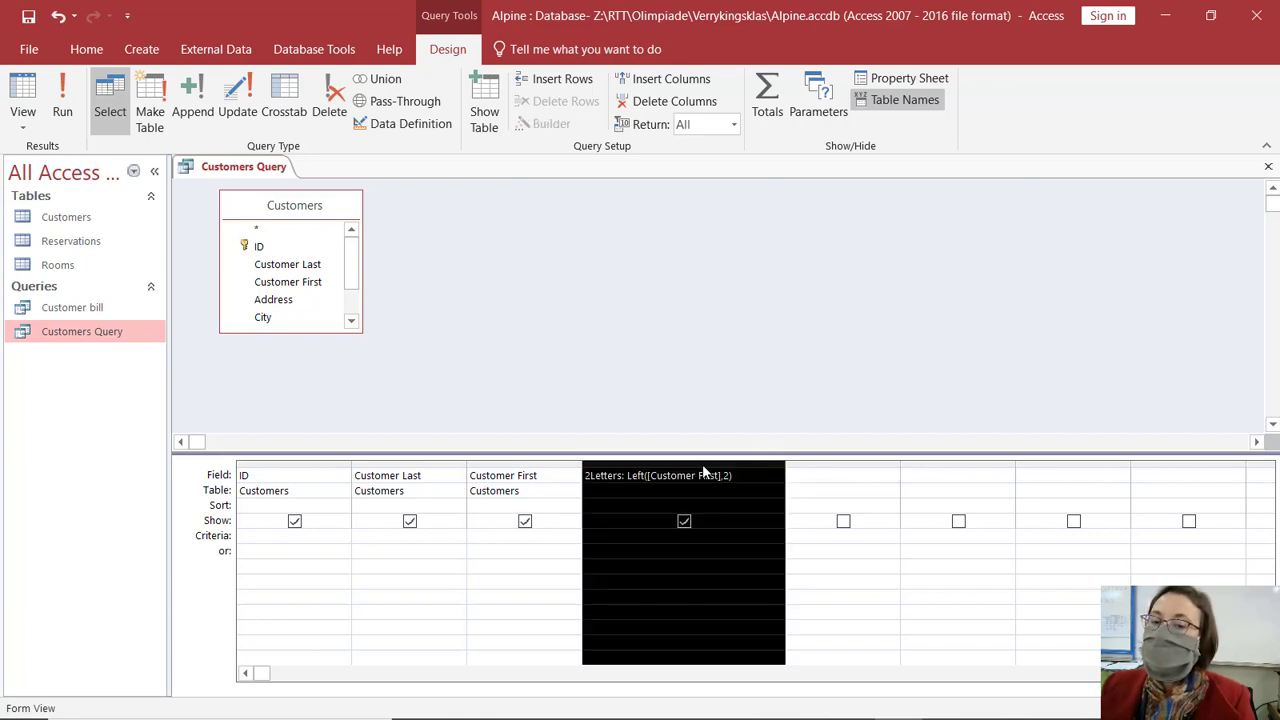
left_click(690, 490)
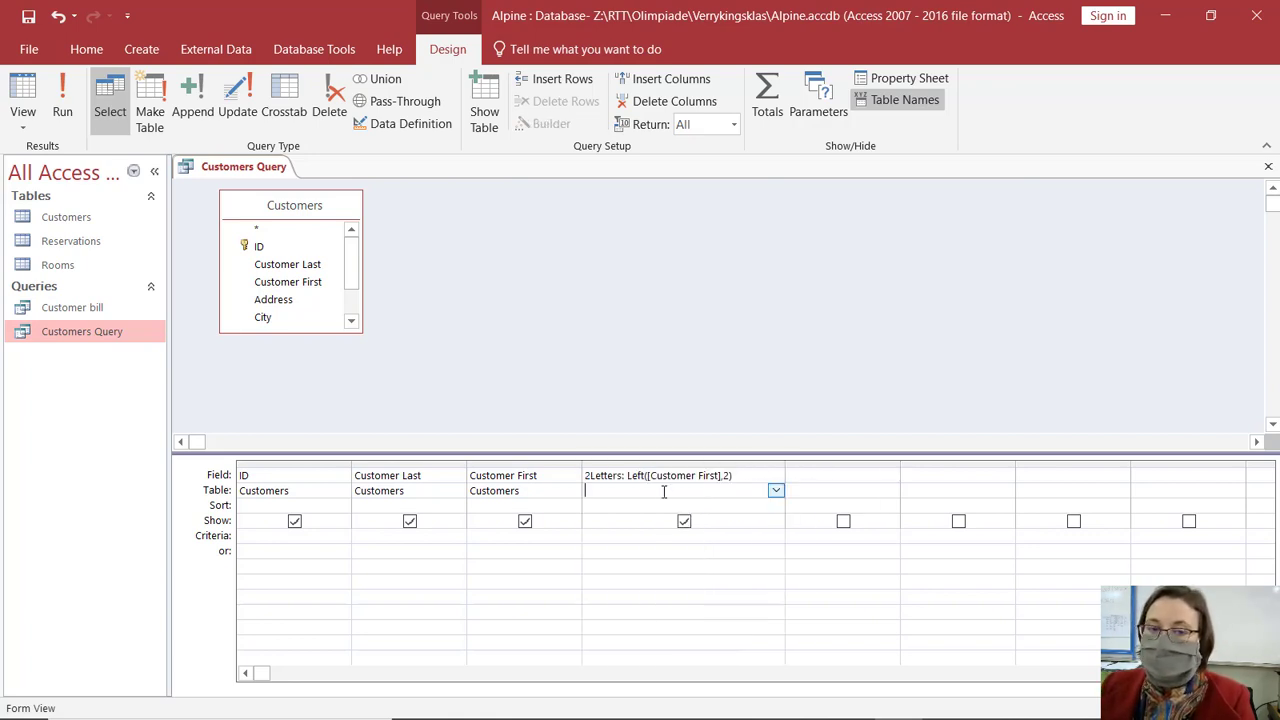